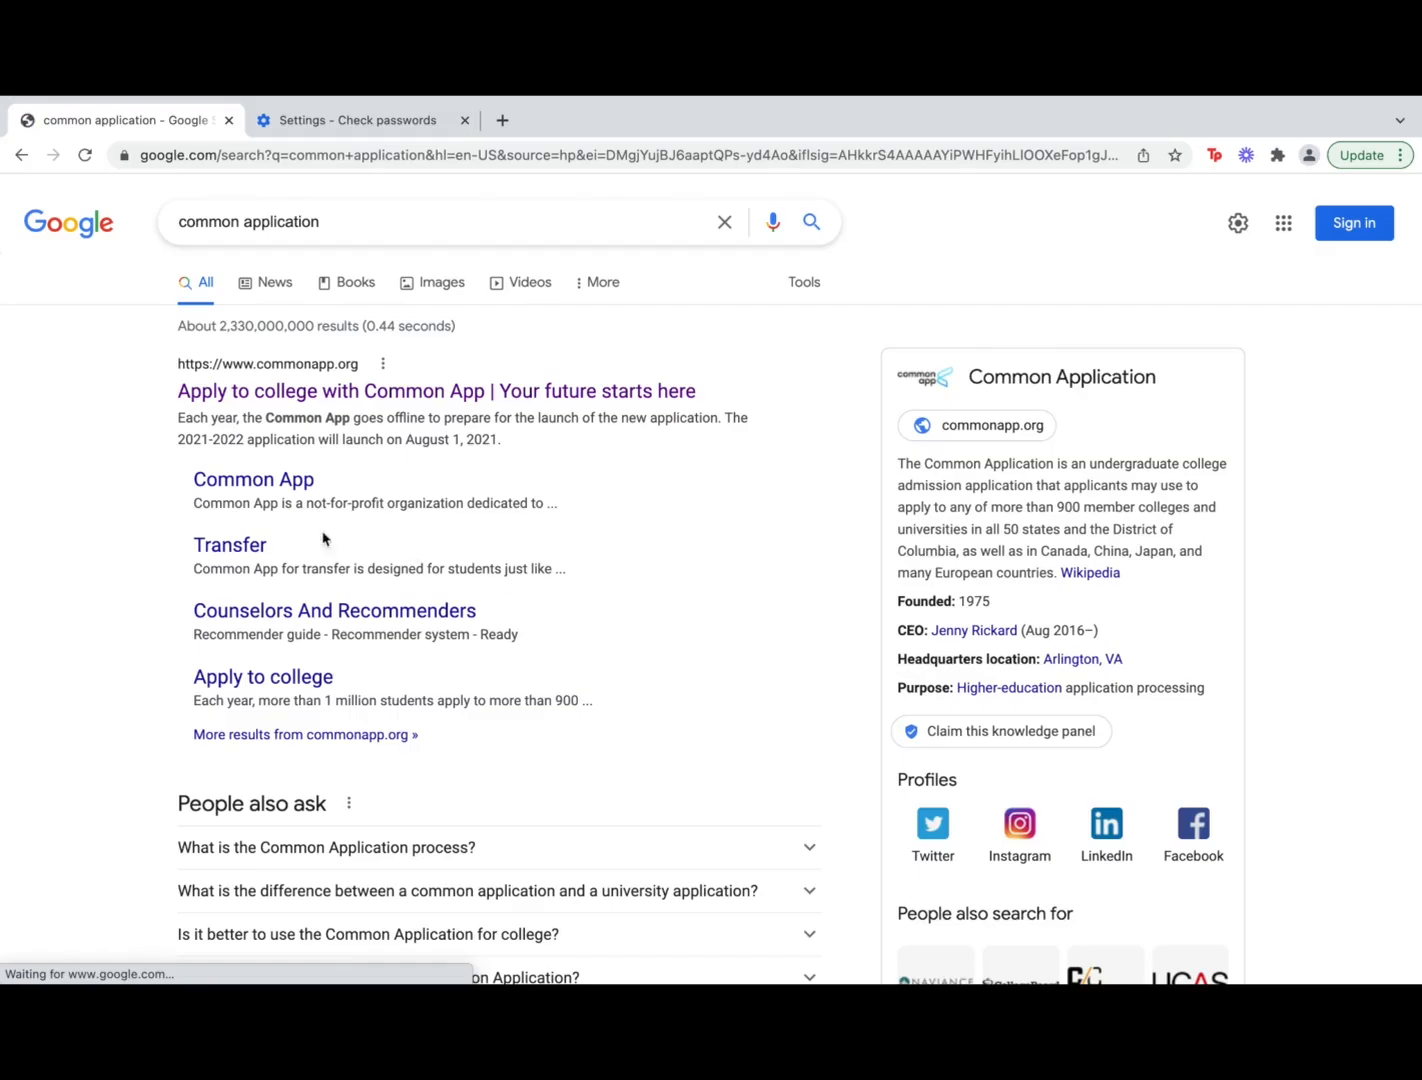
Open the official Common App website from the 'common application' search results
left_click(241, 393)
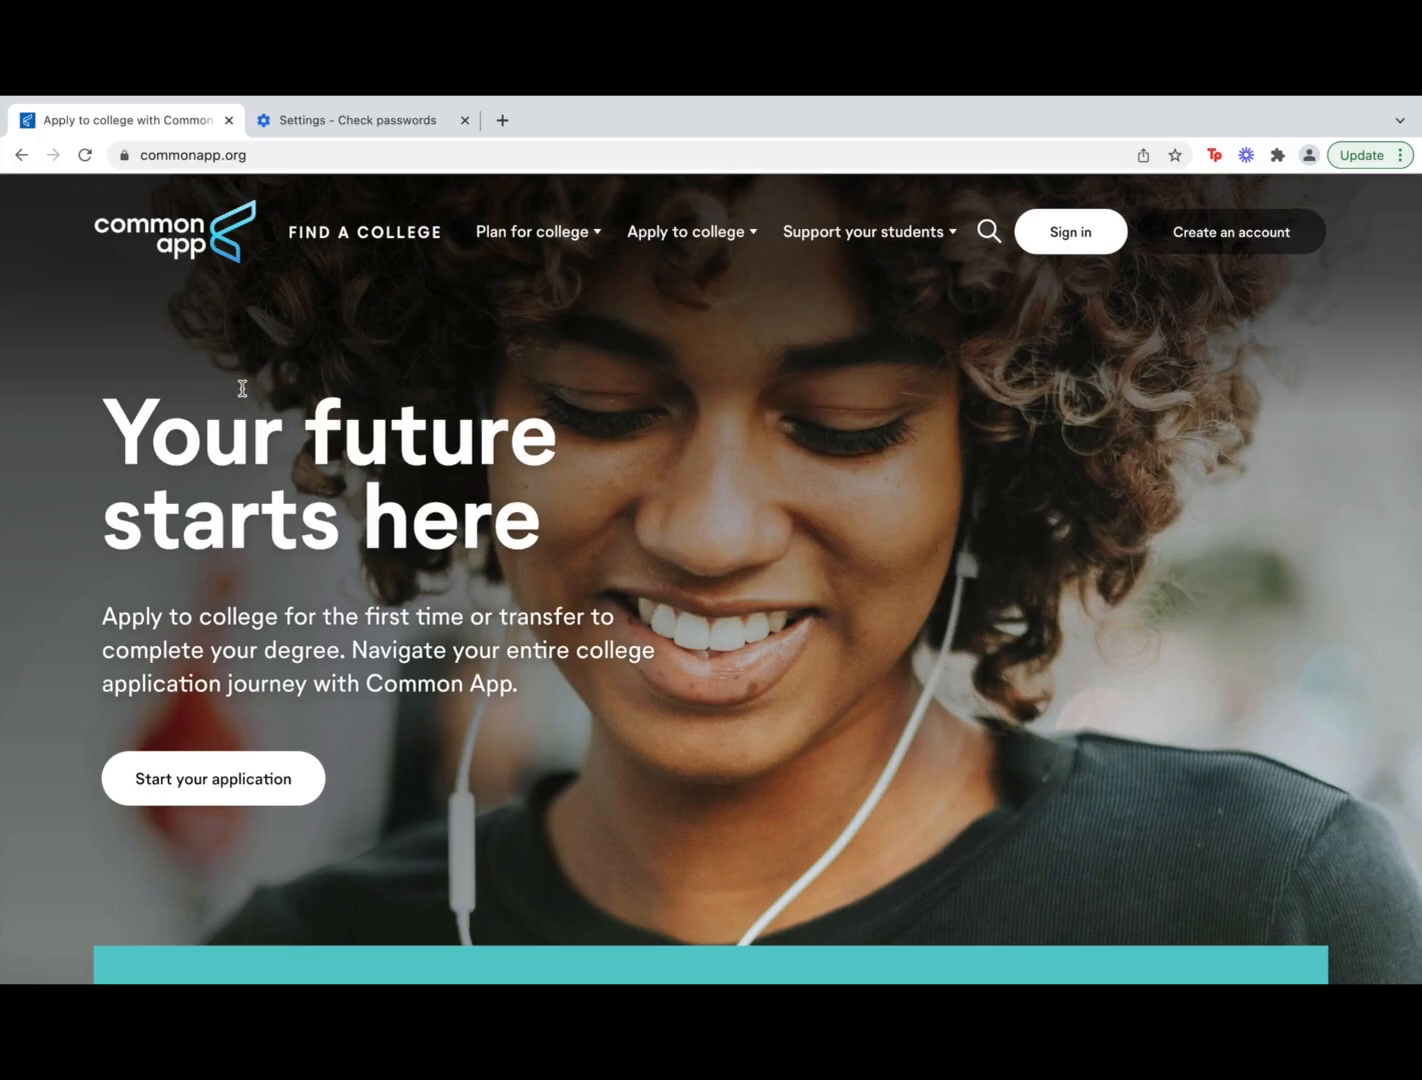
Start a new account from the Create an account link on the Common App homepage
left_click(1210, 226)
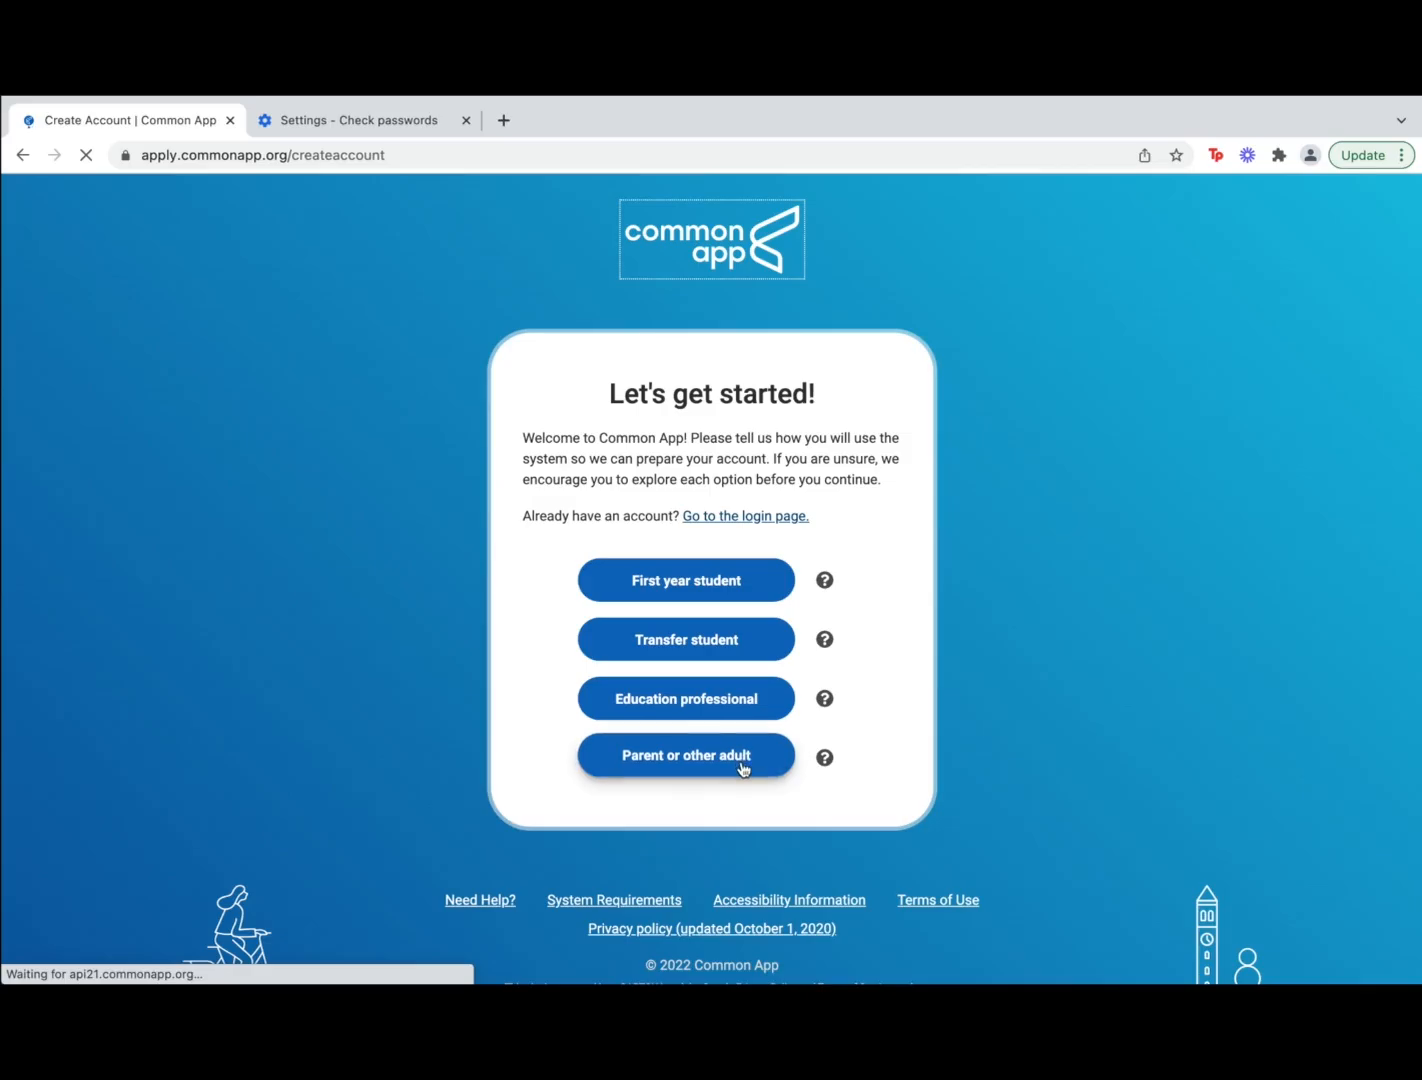
Choose the first-year student account and enter the email address in both email fields
left_click(733, 591)
left_click(730, 476)
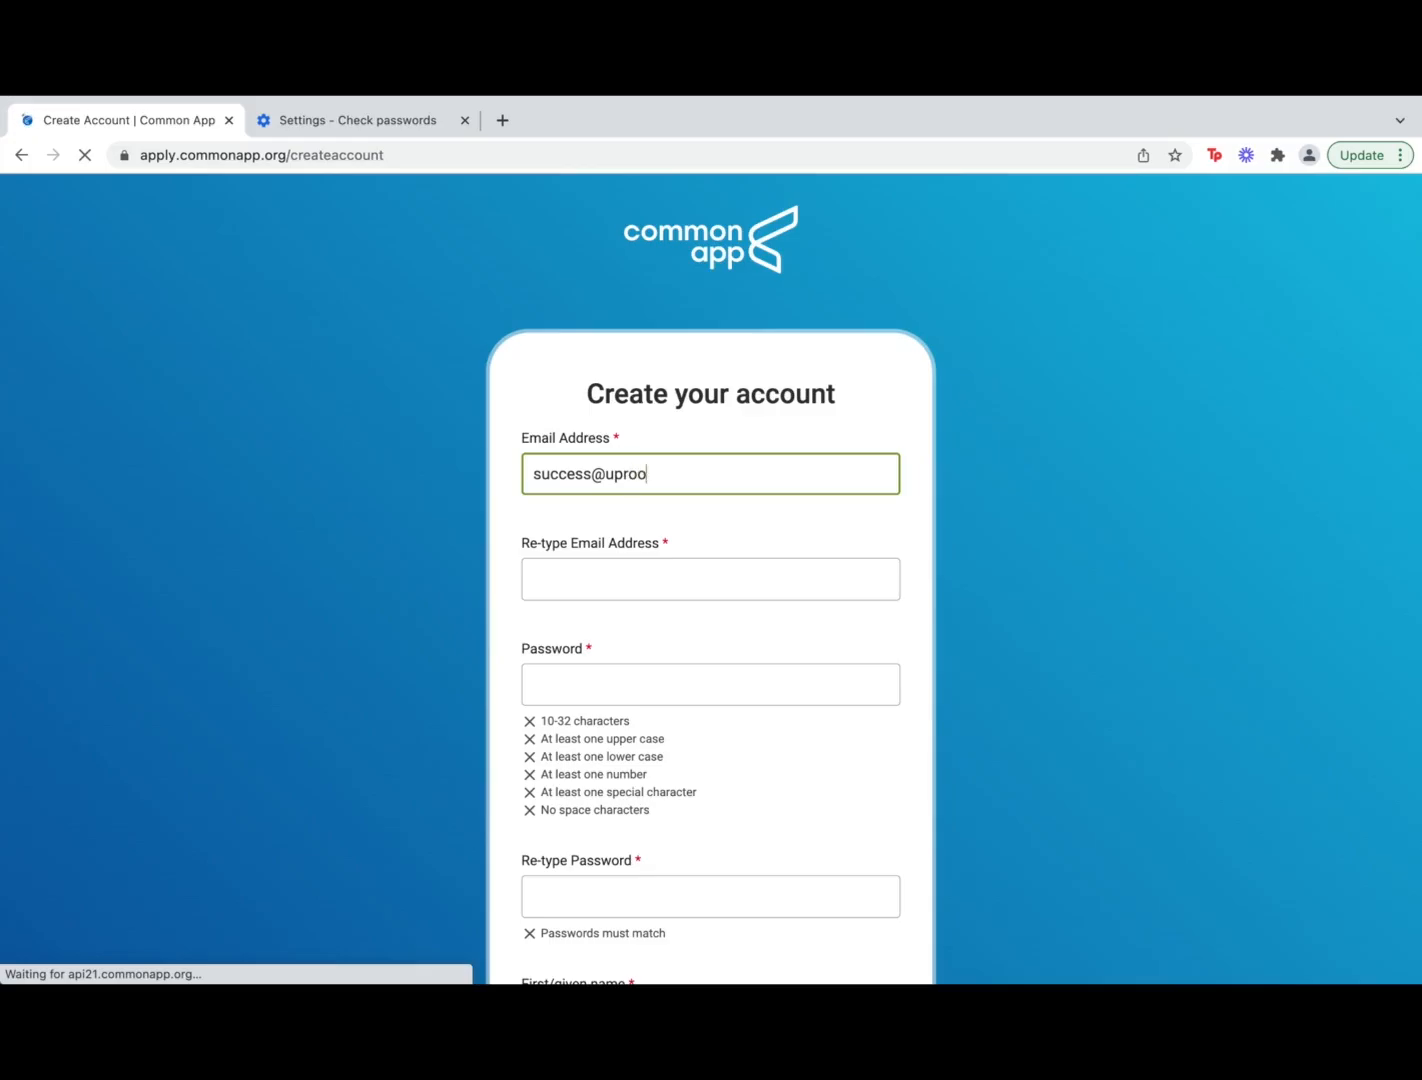
left_click(645, 579)
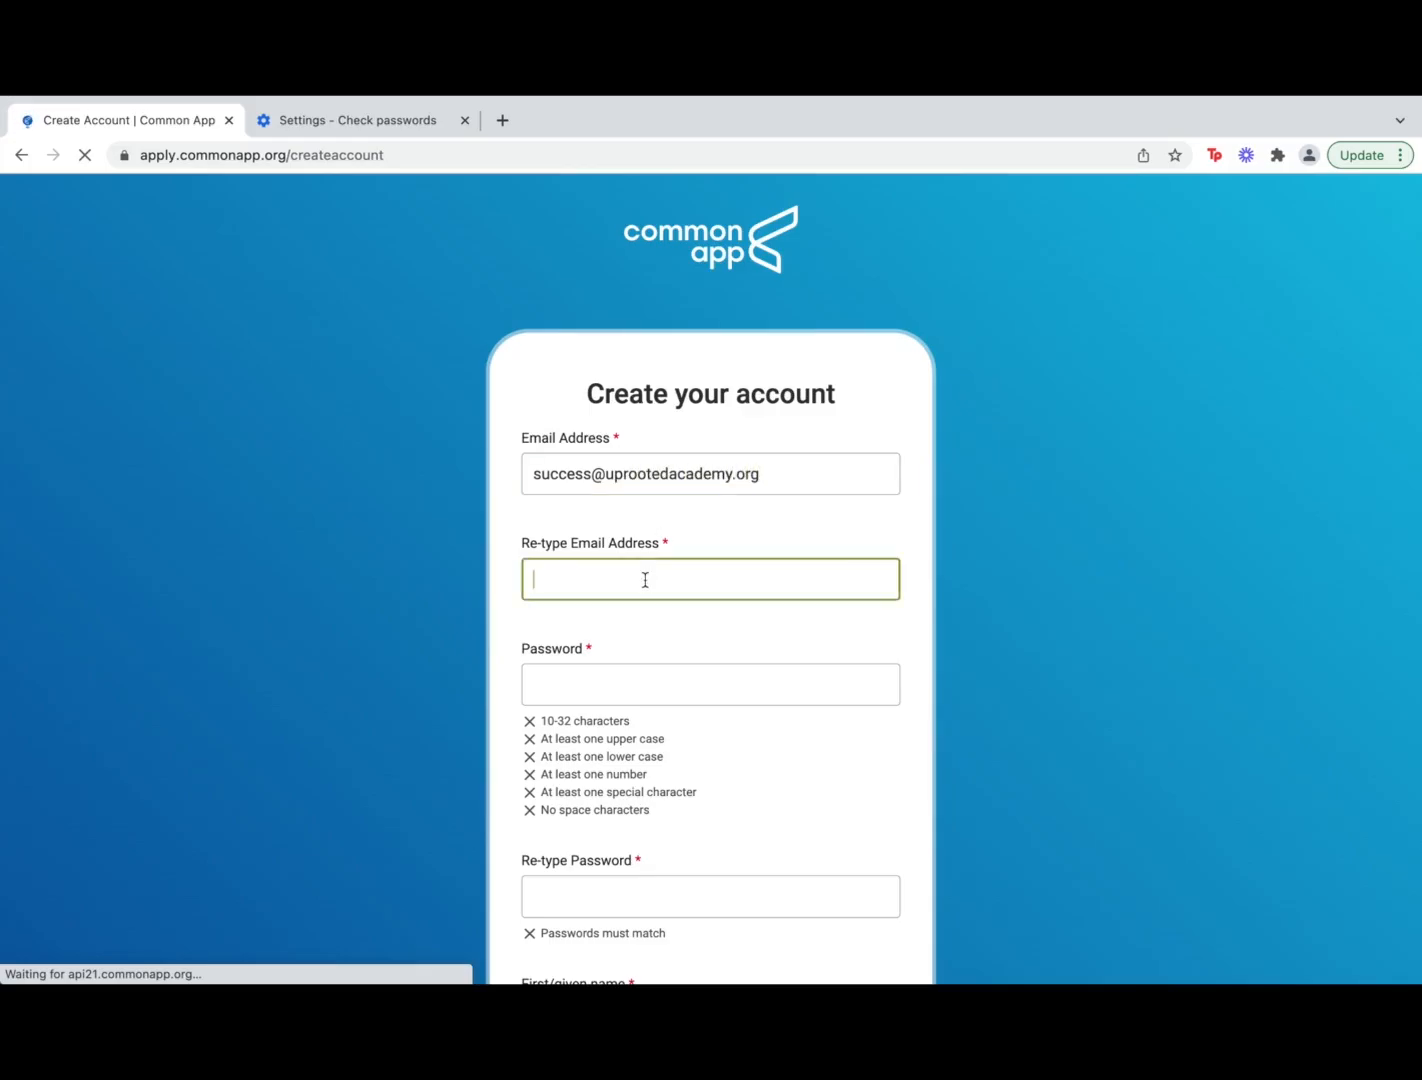
left_click_drag(777, 479, 527, 483)
key("ctrl+c")
left_click(562, 591)
key("ctrl+v")
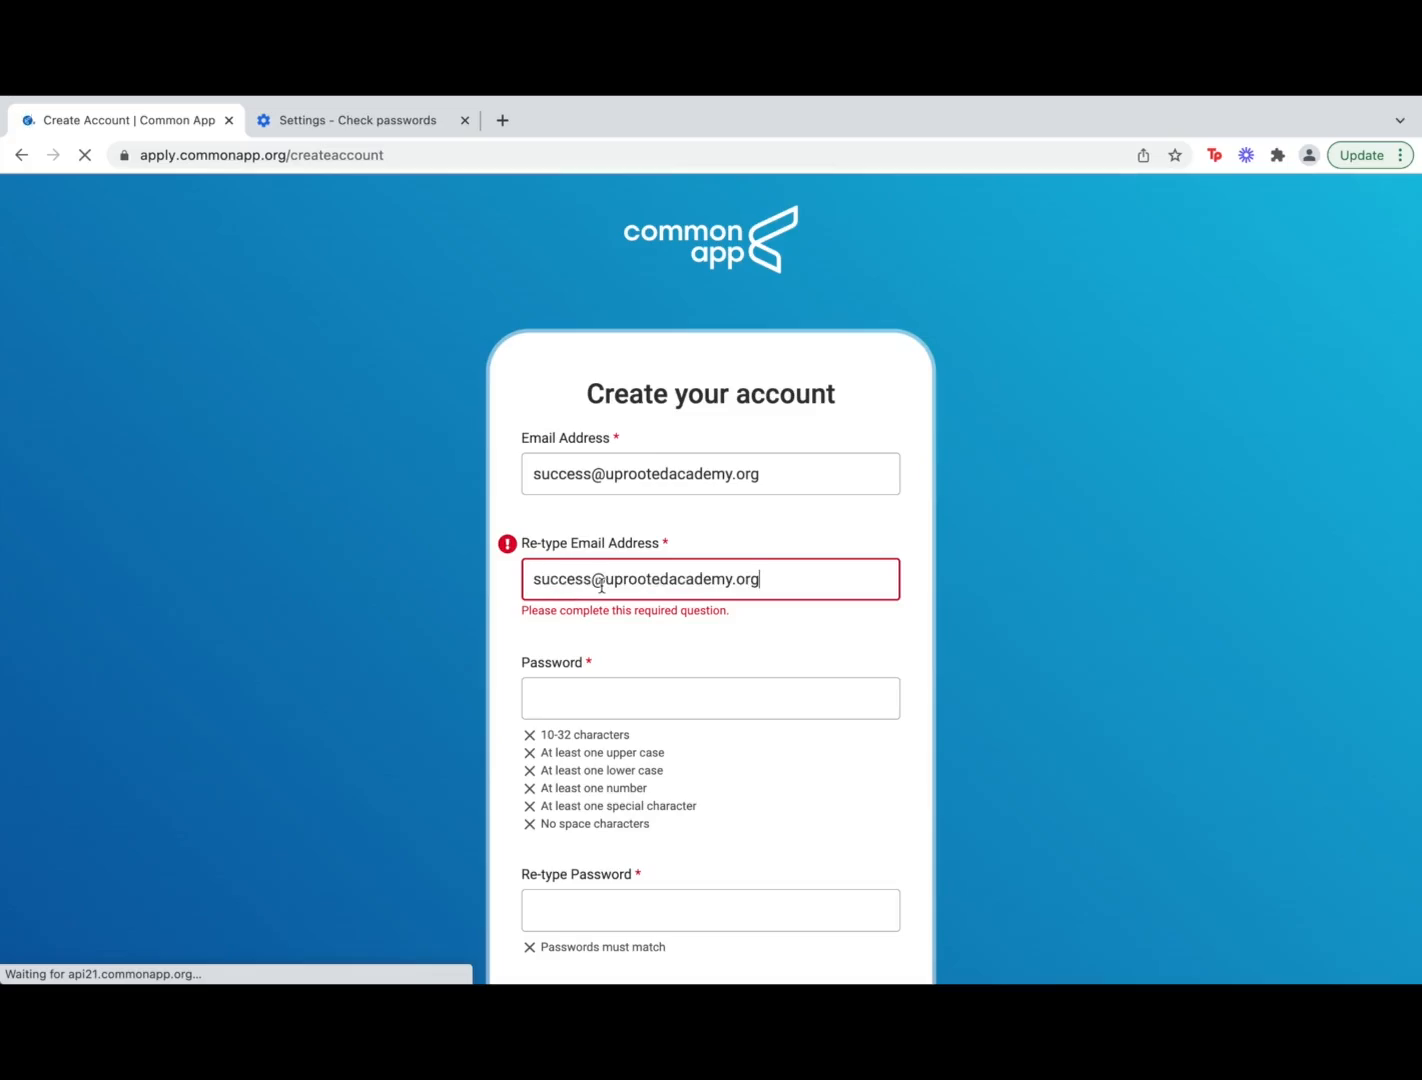
Enter the account password and re-enter it in the confirmation field
left_click(615, 694)
scroll(625, 700, "down", 1)
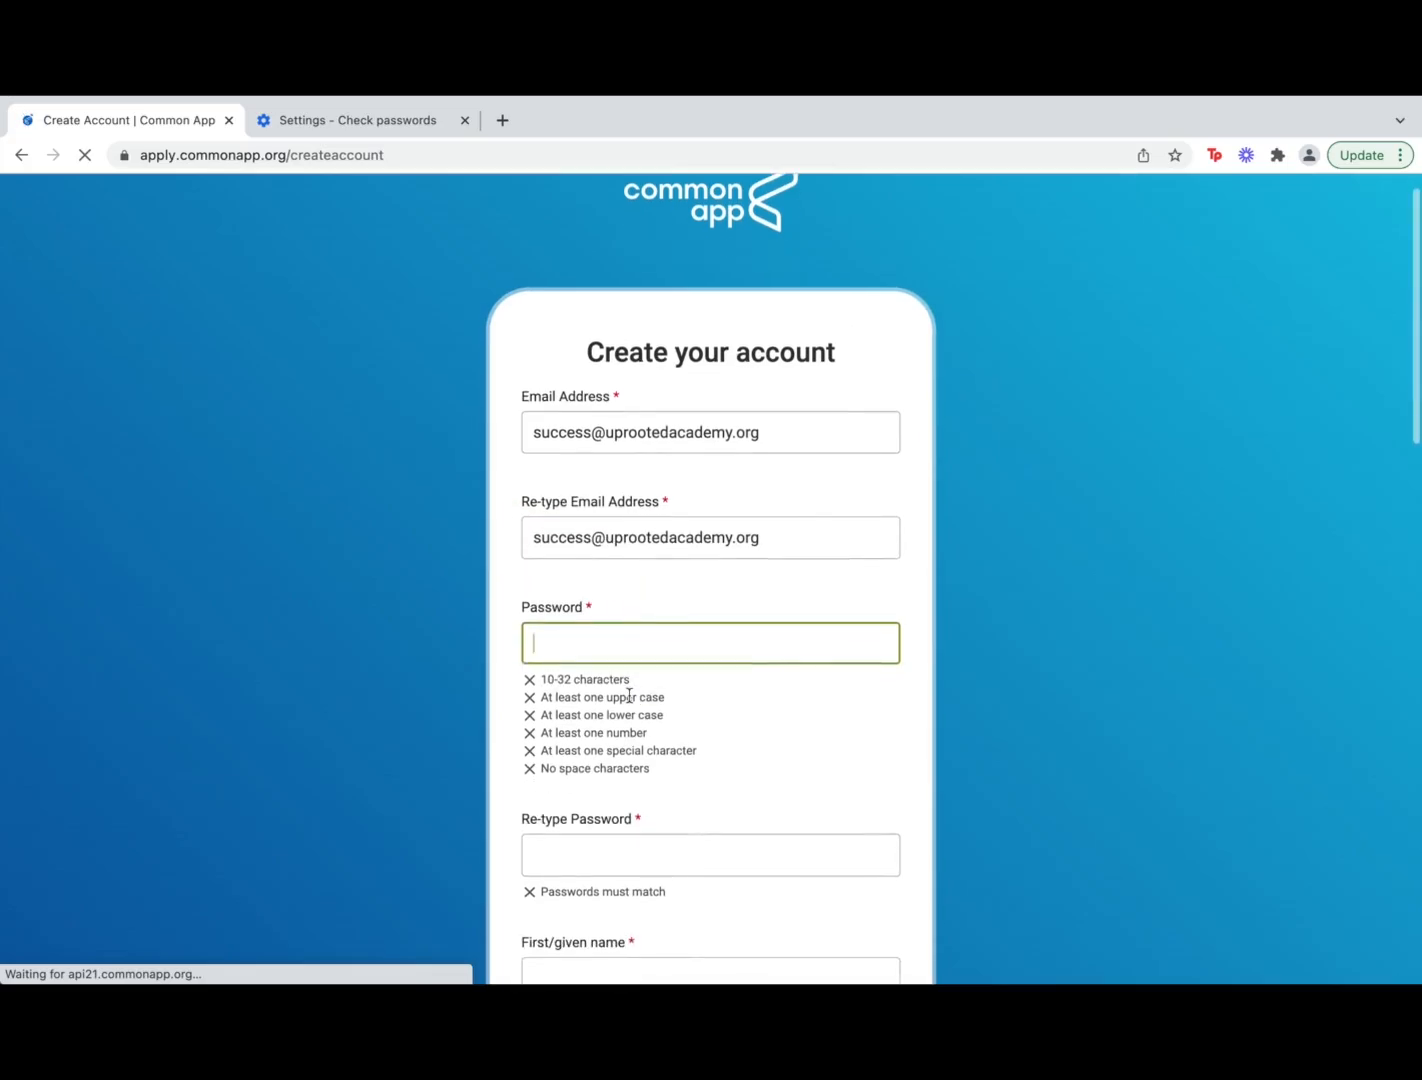
type("Abcd")
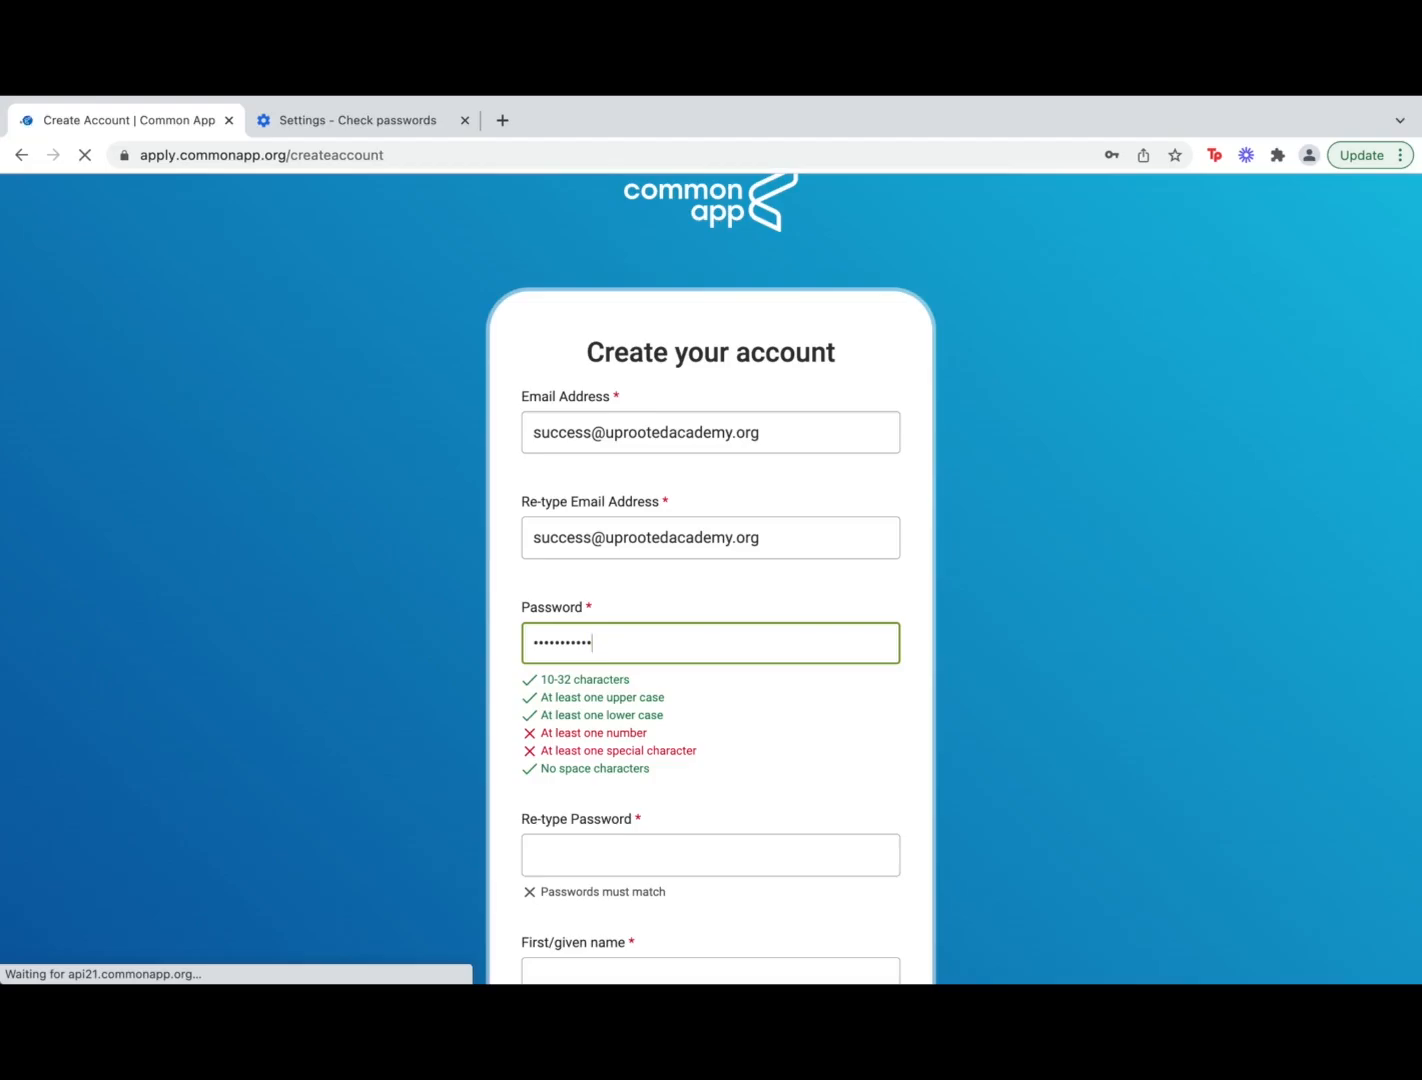
key("BackSpace")
key("BackSpace")
key("BackSpace")
key("BackSpace")
key("BackSpace")
key("BackSpace")
key("BackSpace")
key("BackSpace")
key("BackSpace")
key("BackSpace")
key("BackSpace")
type("Abcdefghijklm1!")
key("super+a")
key("super+c")
left_click(581, 853)
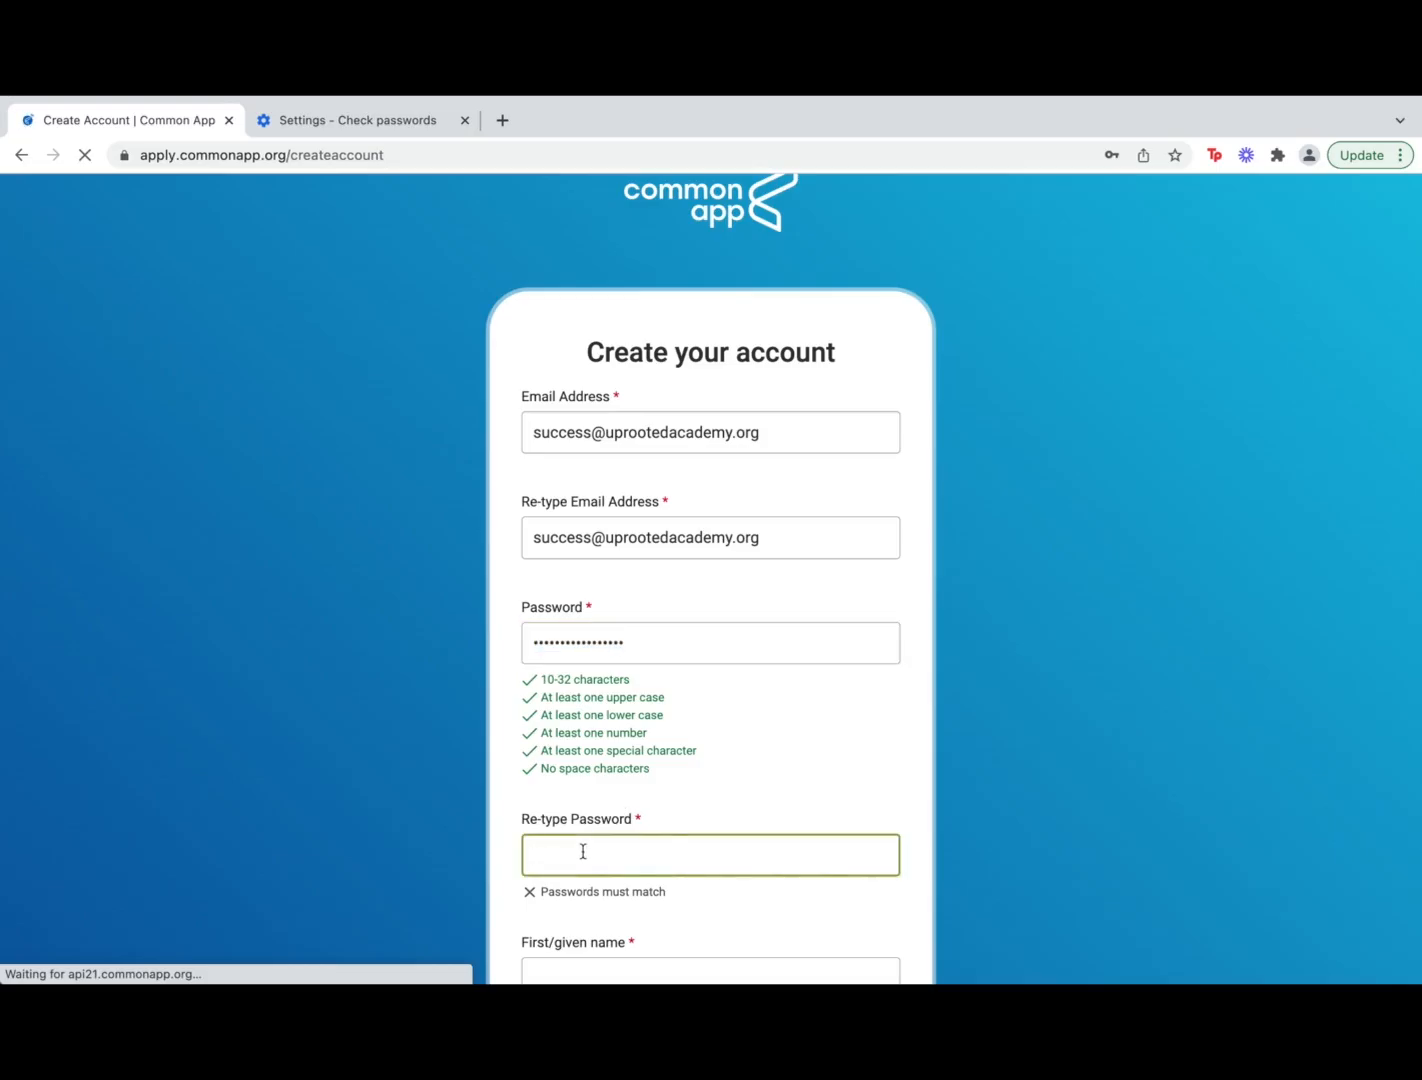
key("super+v")
scroll(650, 850, "down", 2)
key("super+z")
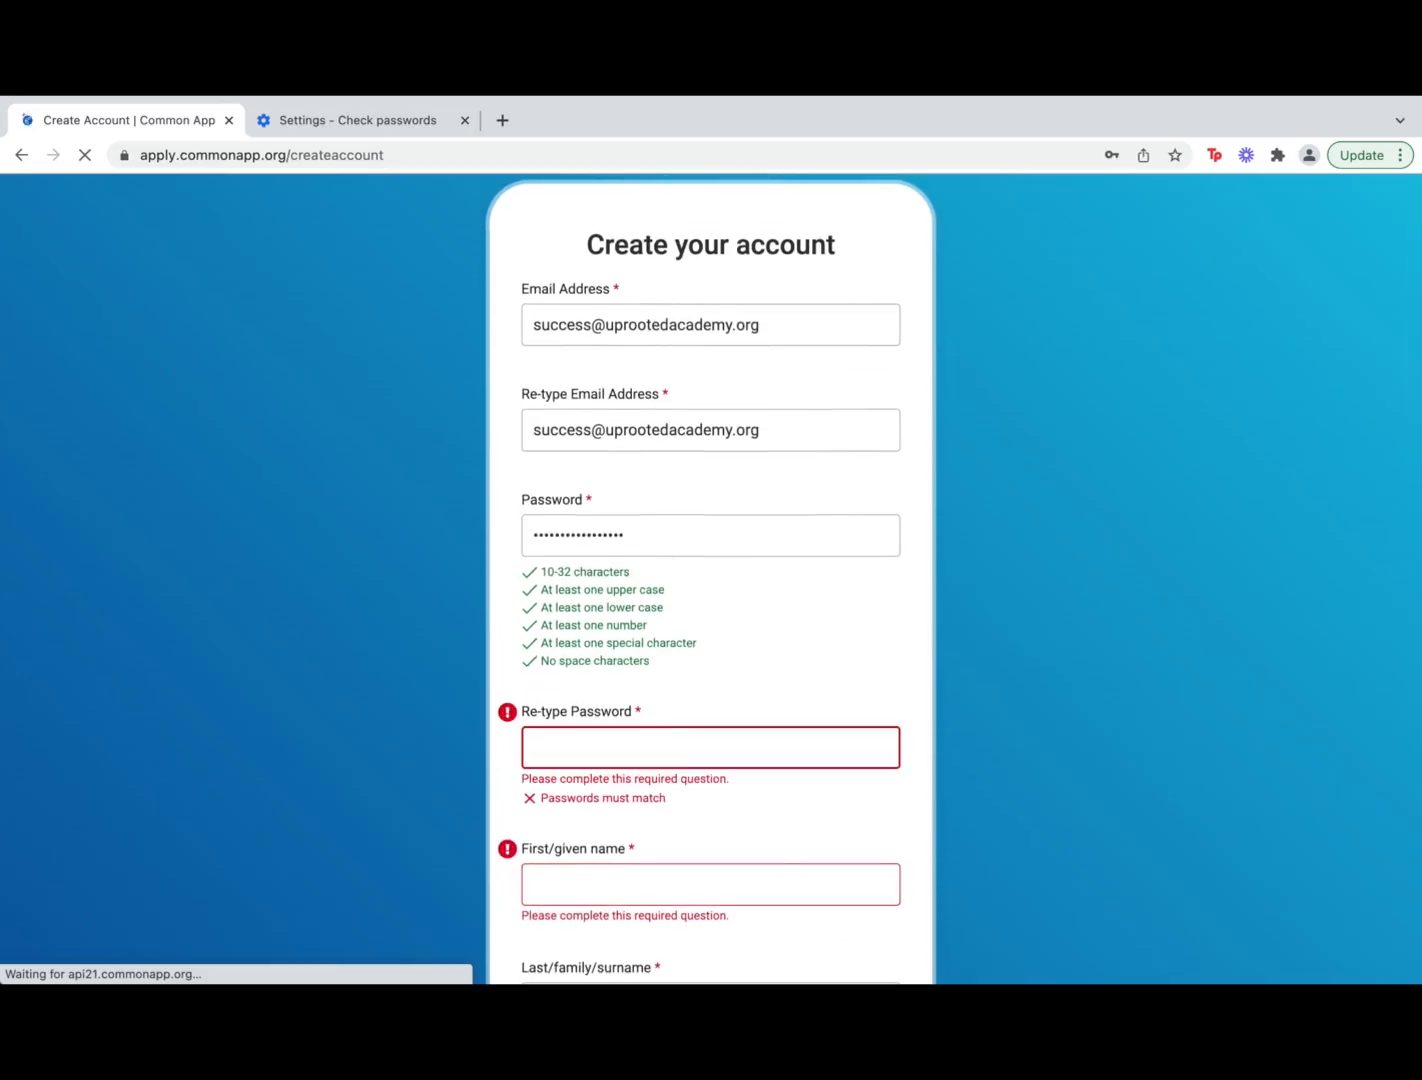
scroll(733, 686, "down", 1)
type("ab1!")
scroll(670, 676, "down", 2)
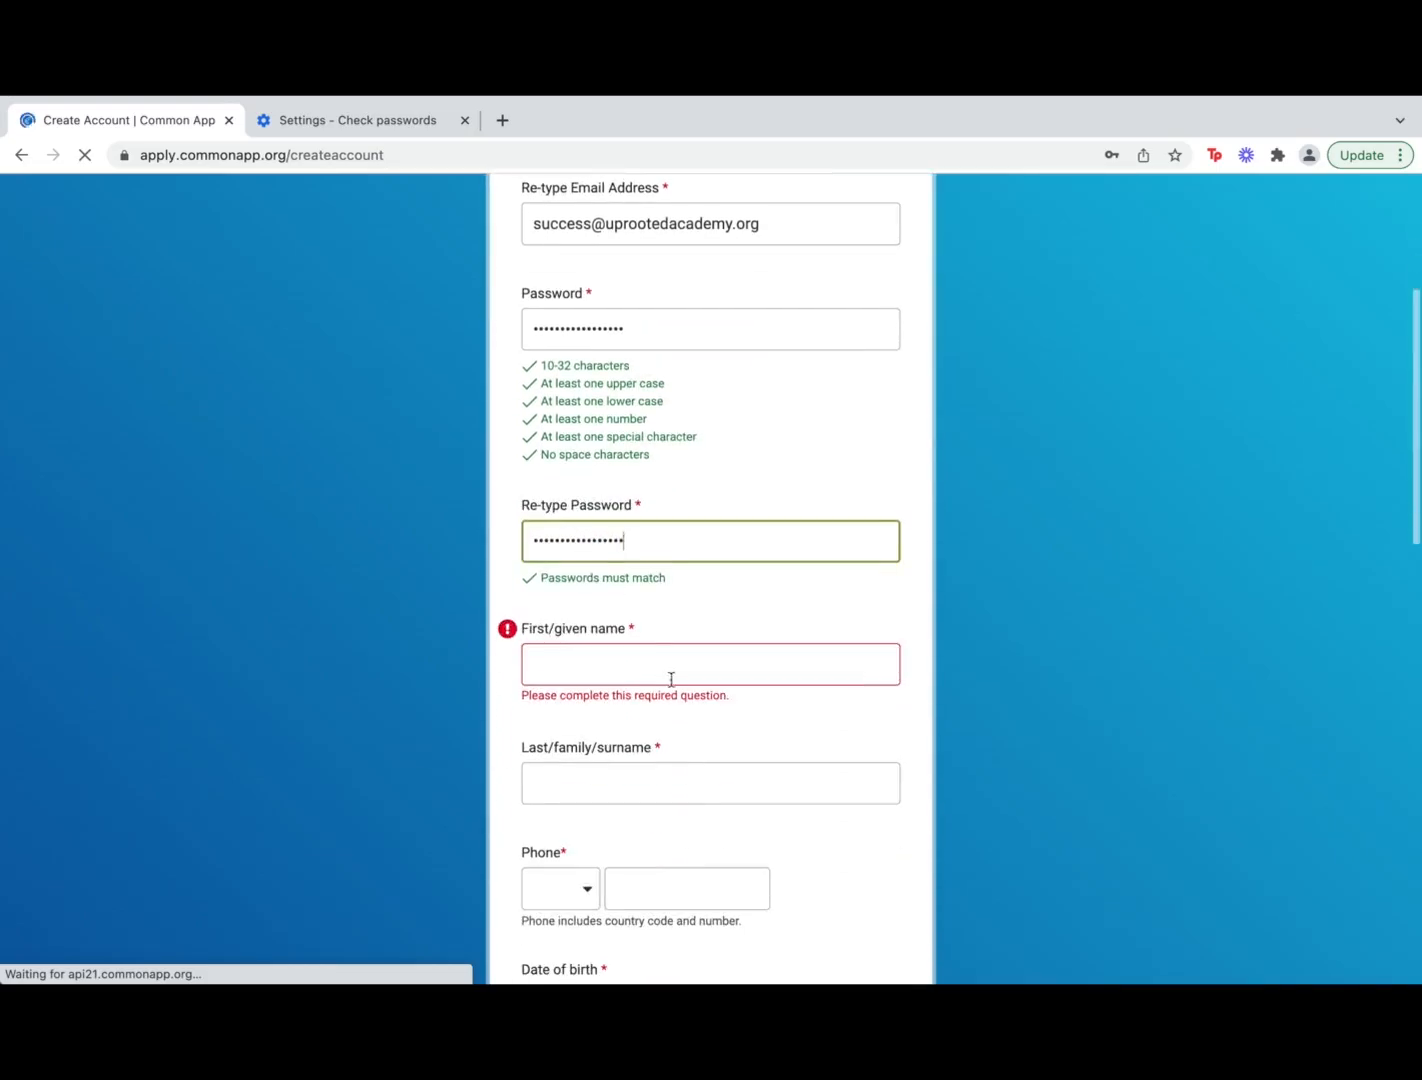
Fill in the first and last name fields
left_click(670, 676)
type("Root")
left_click(726, 768)
type("Academy")
Set the birth date to January 1, 1999 in the date picker
scroll(728, 757, "down", 4)
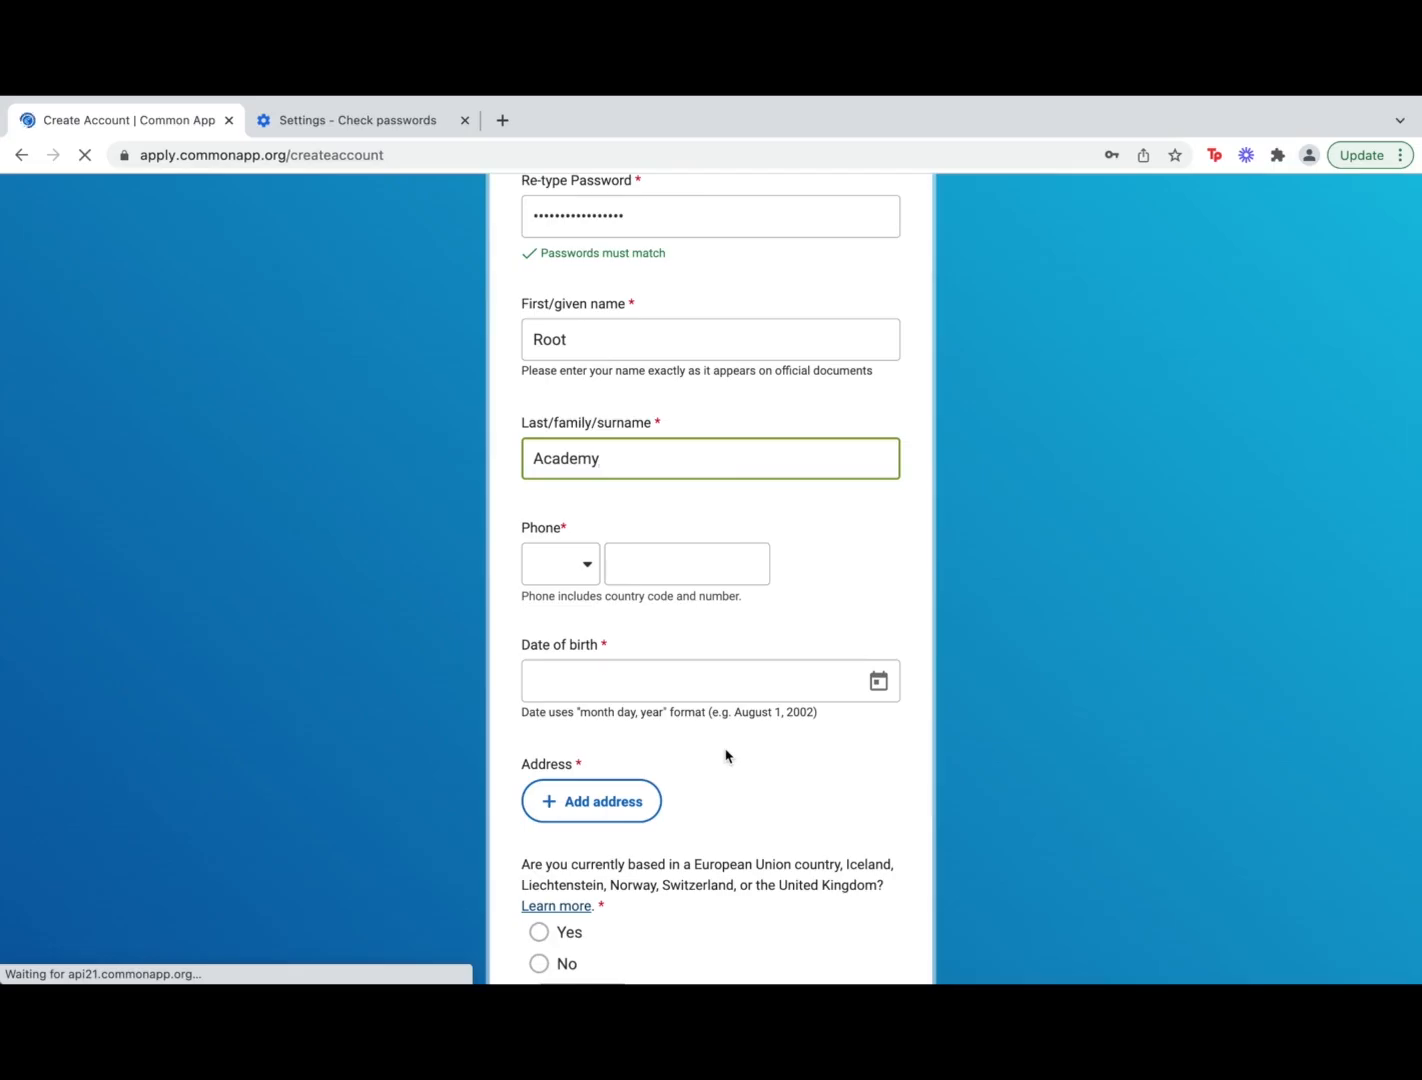
left_click(697, 698)
left_click(878, 681)
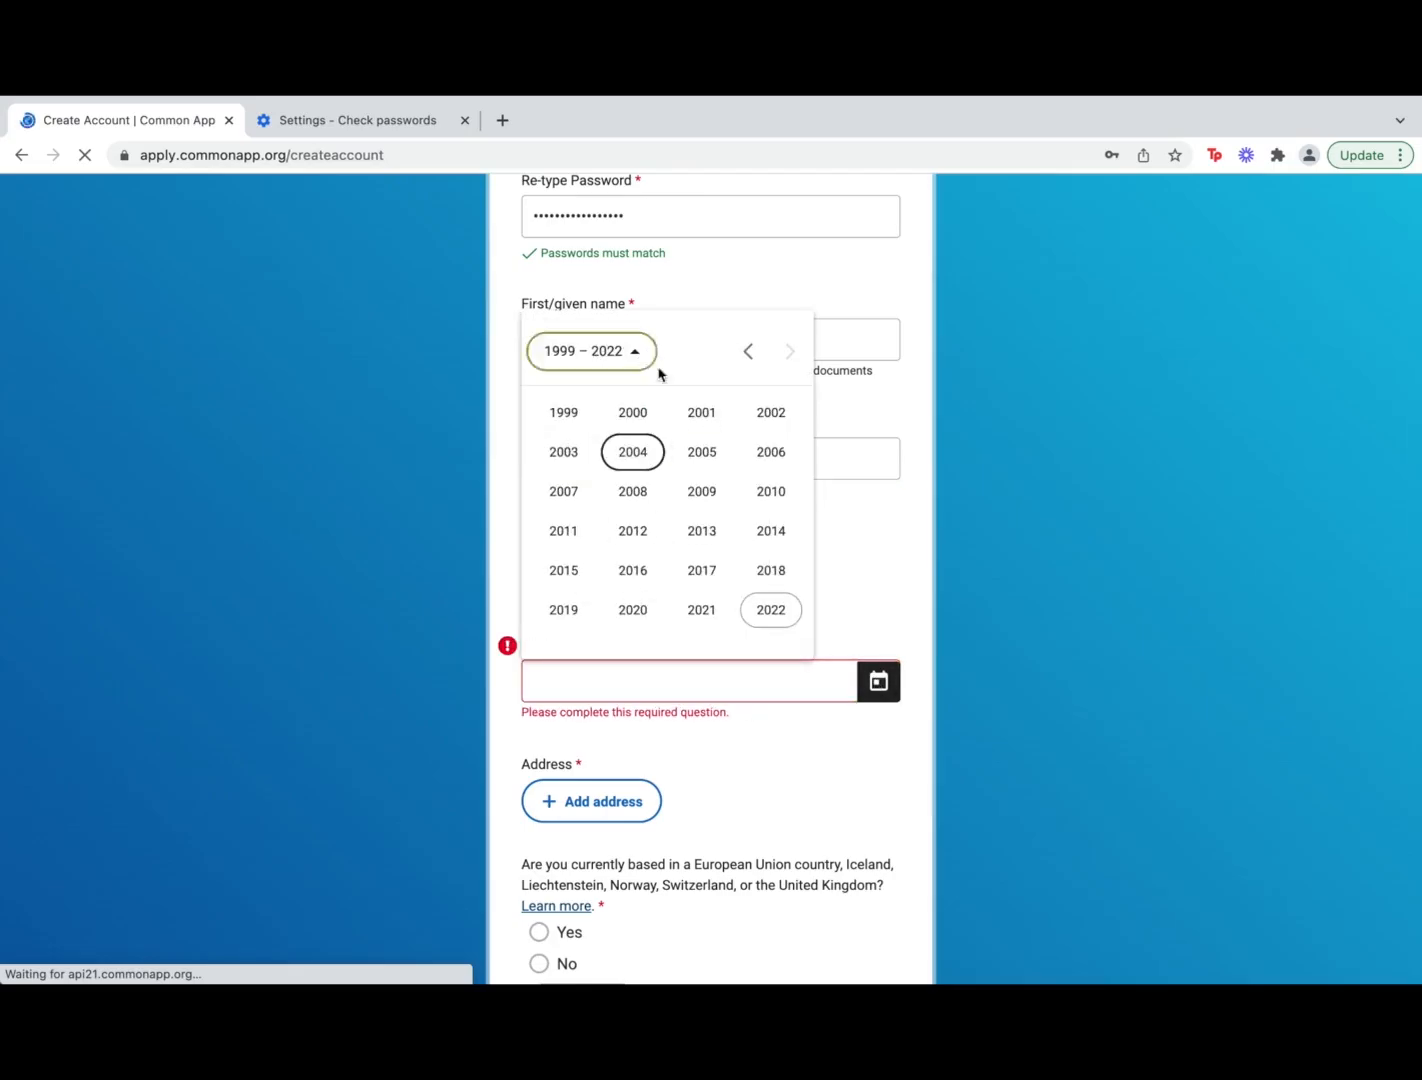
left_click(565, 411)
left_click(564, 451)
scroll(592, 735, "down", 4)
scroll(594, 740, "up", 2)
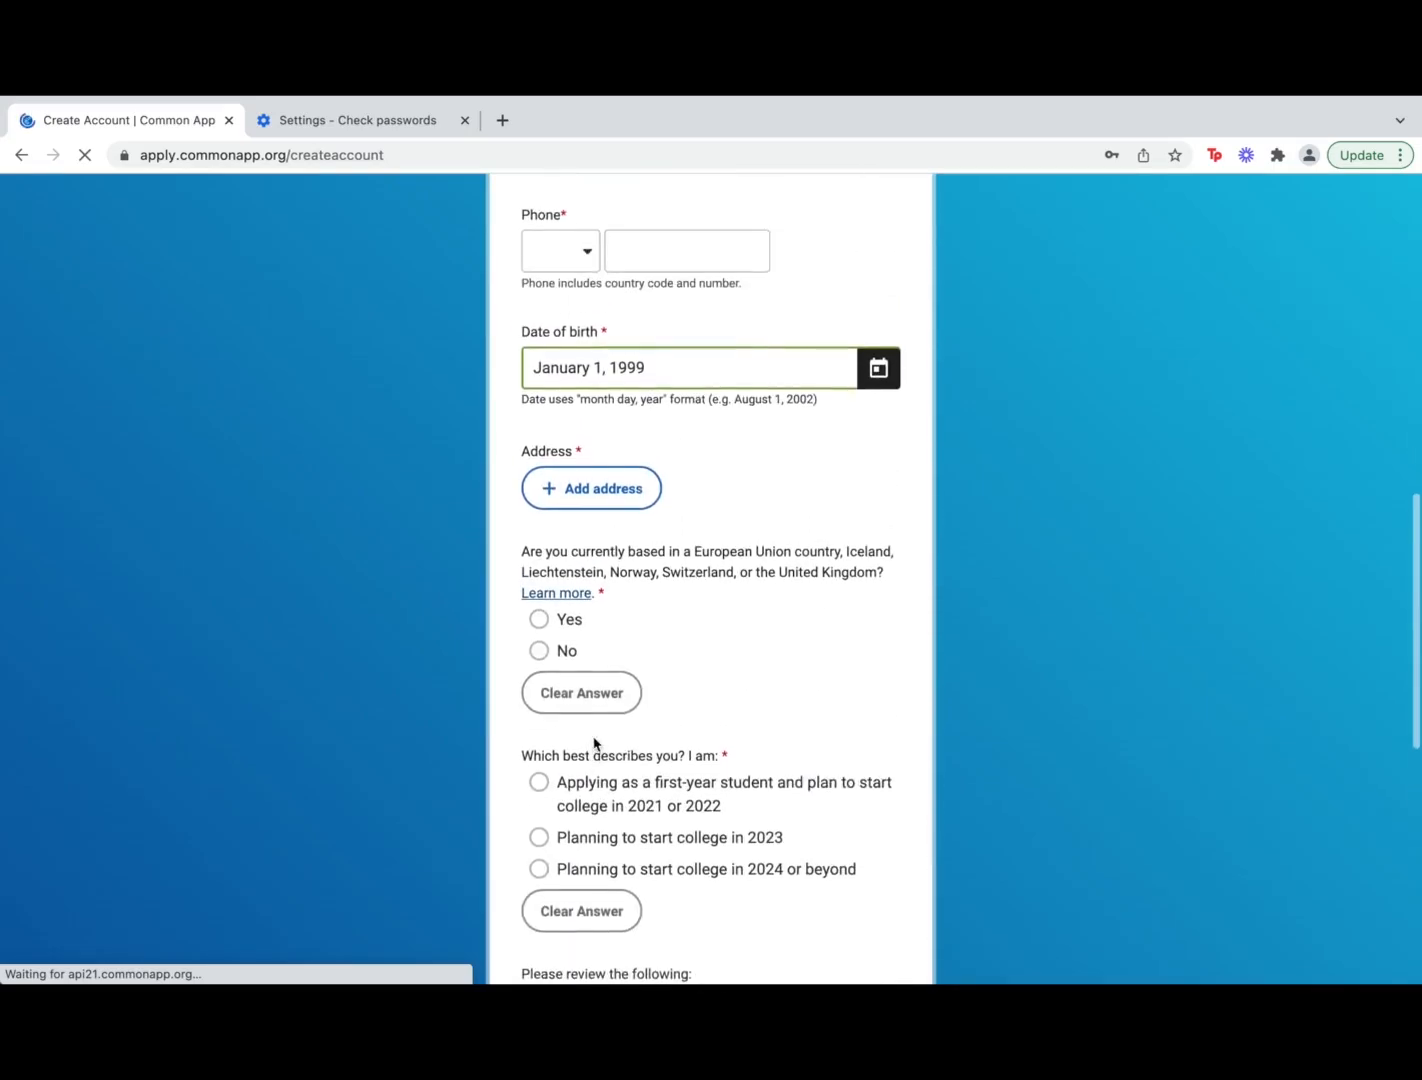
scroll(594, 742, "up", 3)
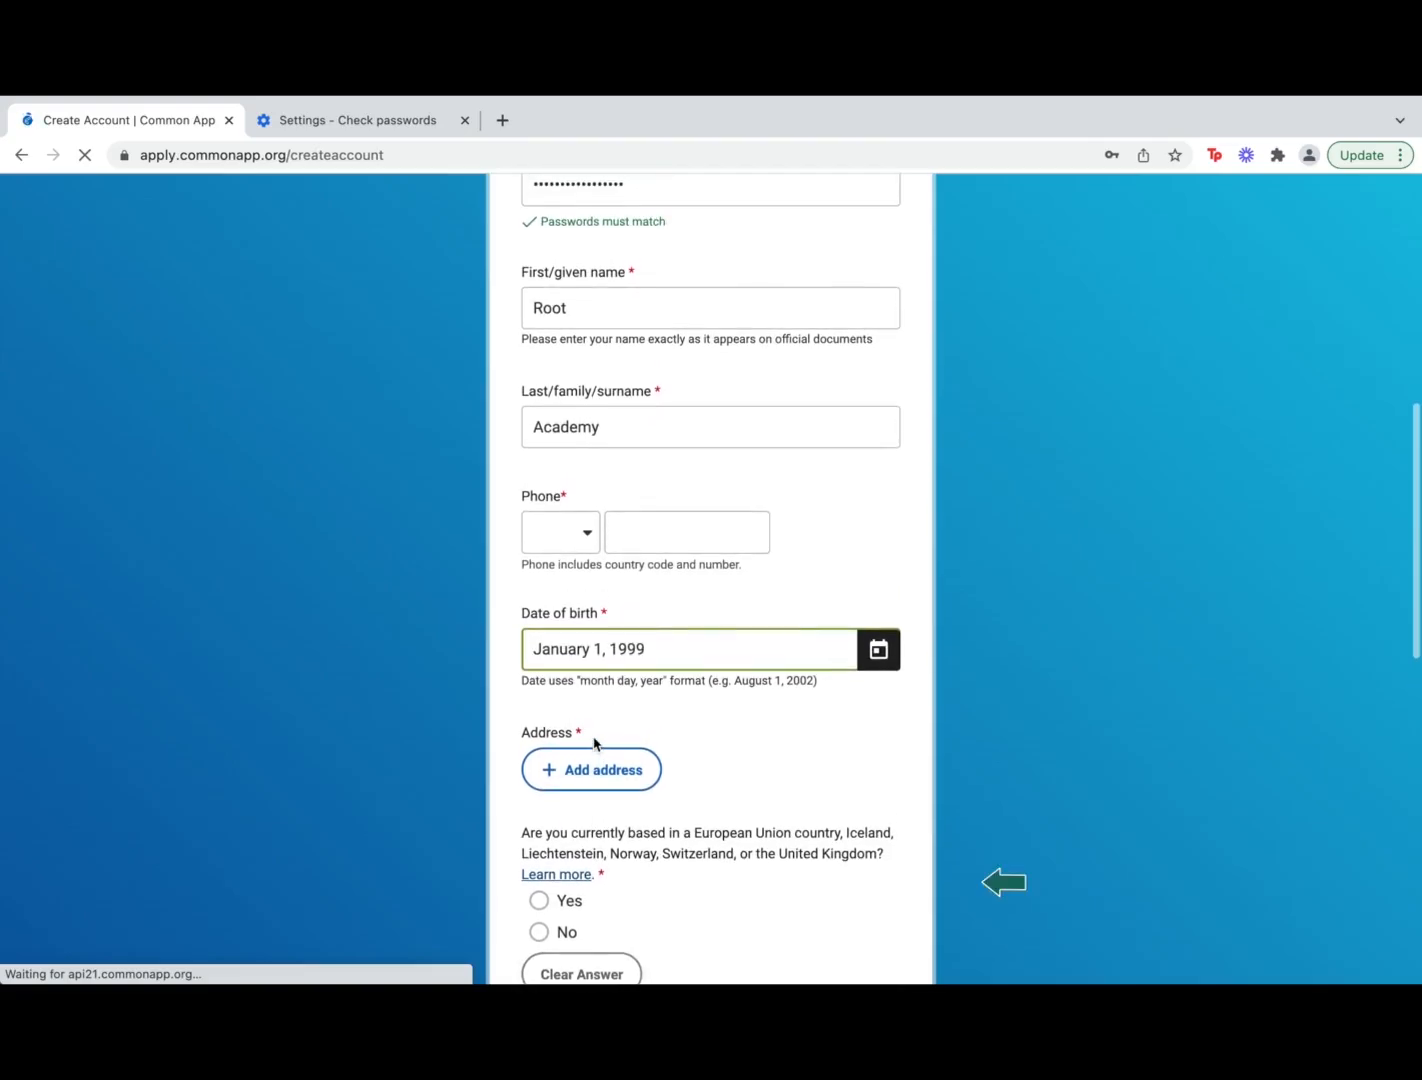
scroll(600, 740, "down", 10)
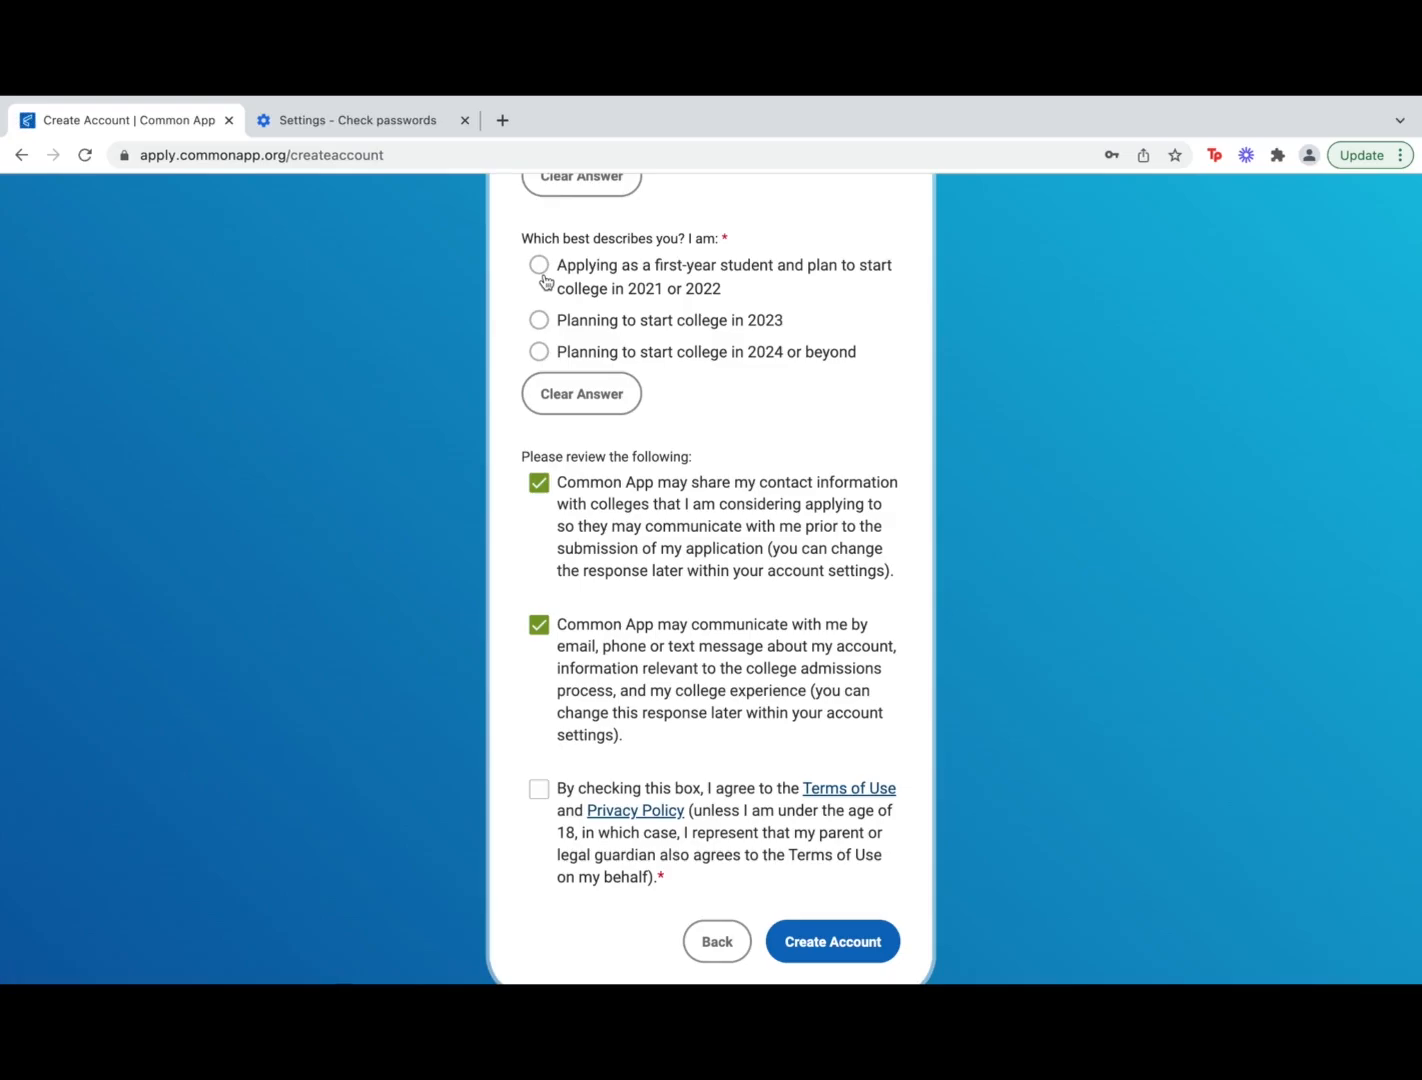
Choose first-year student starting in 2021 or 2022 and accept the Terms of Use and Privacy Policy
left_click(544, 277)
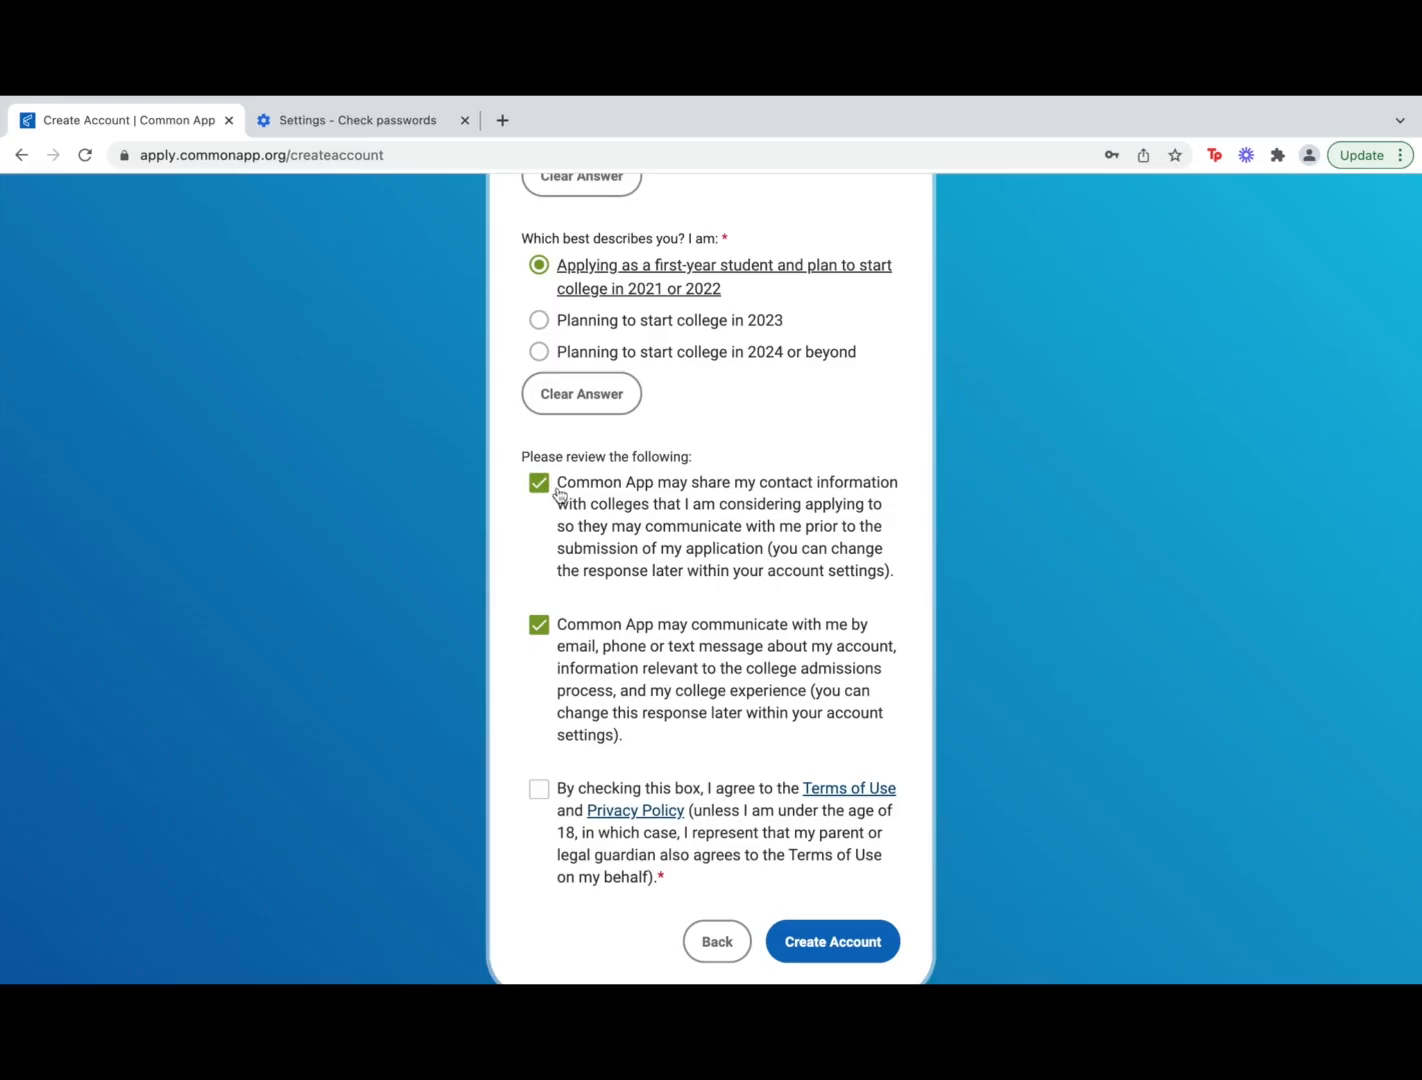
scroll(652, 652, "down", 2)
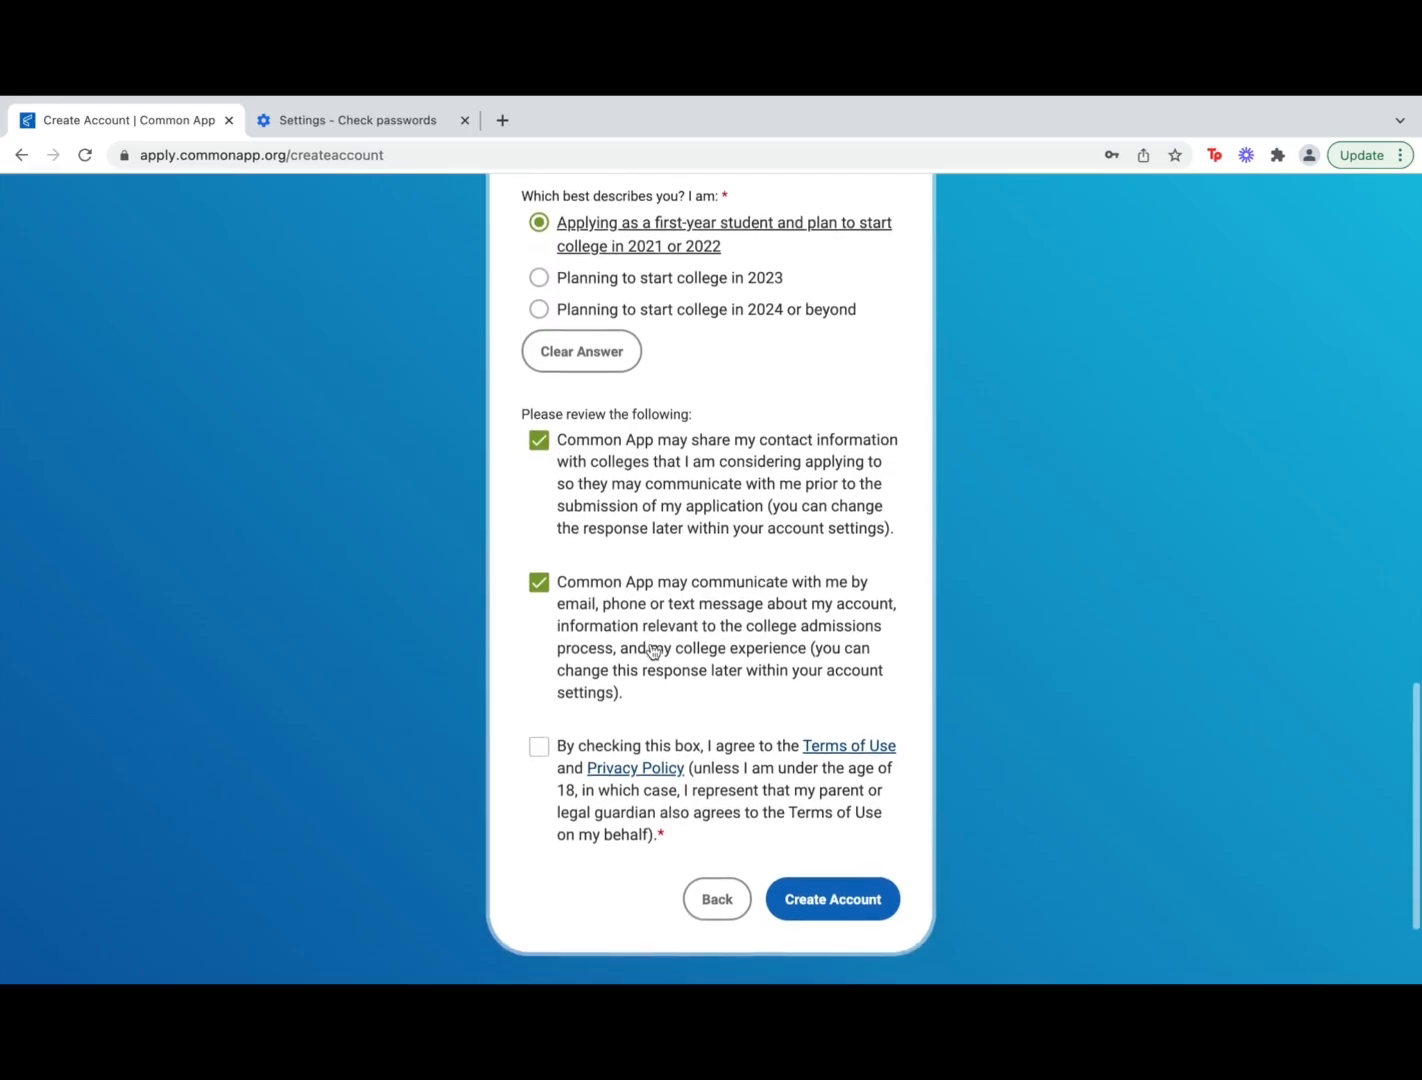
scroll(652, 652, "down", 1)
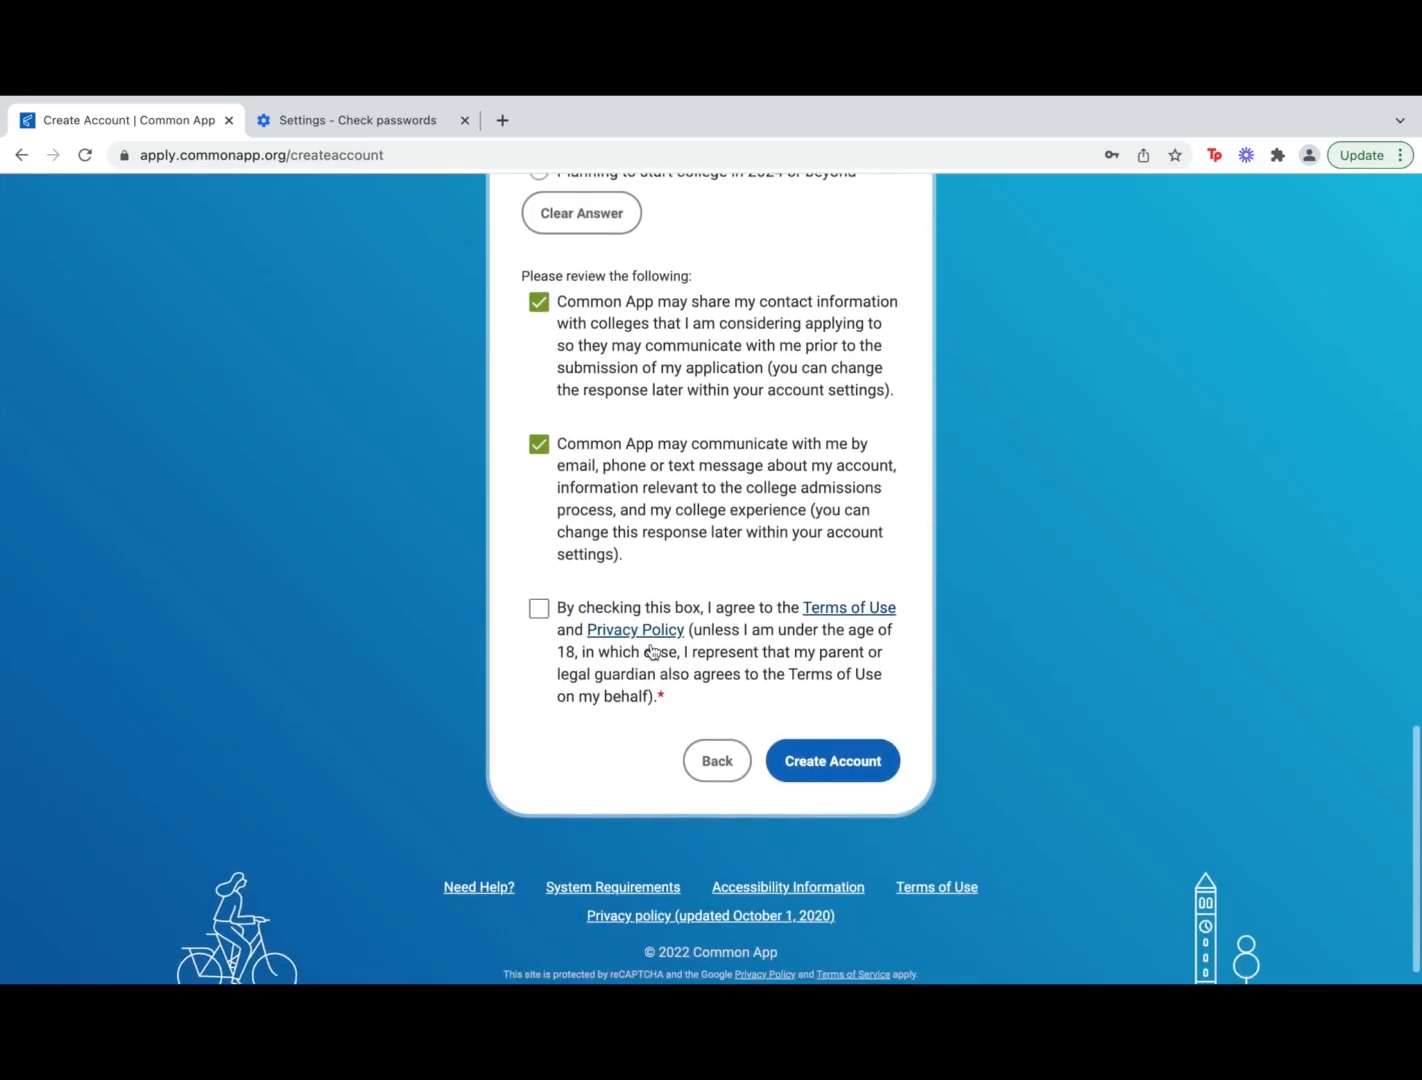
left_click(549, 612)
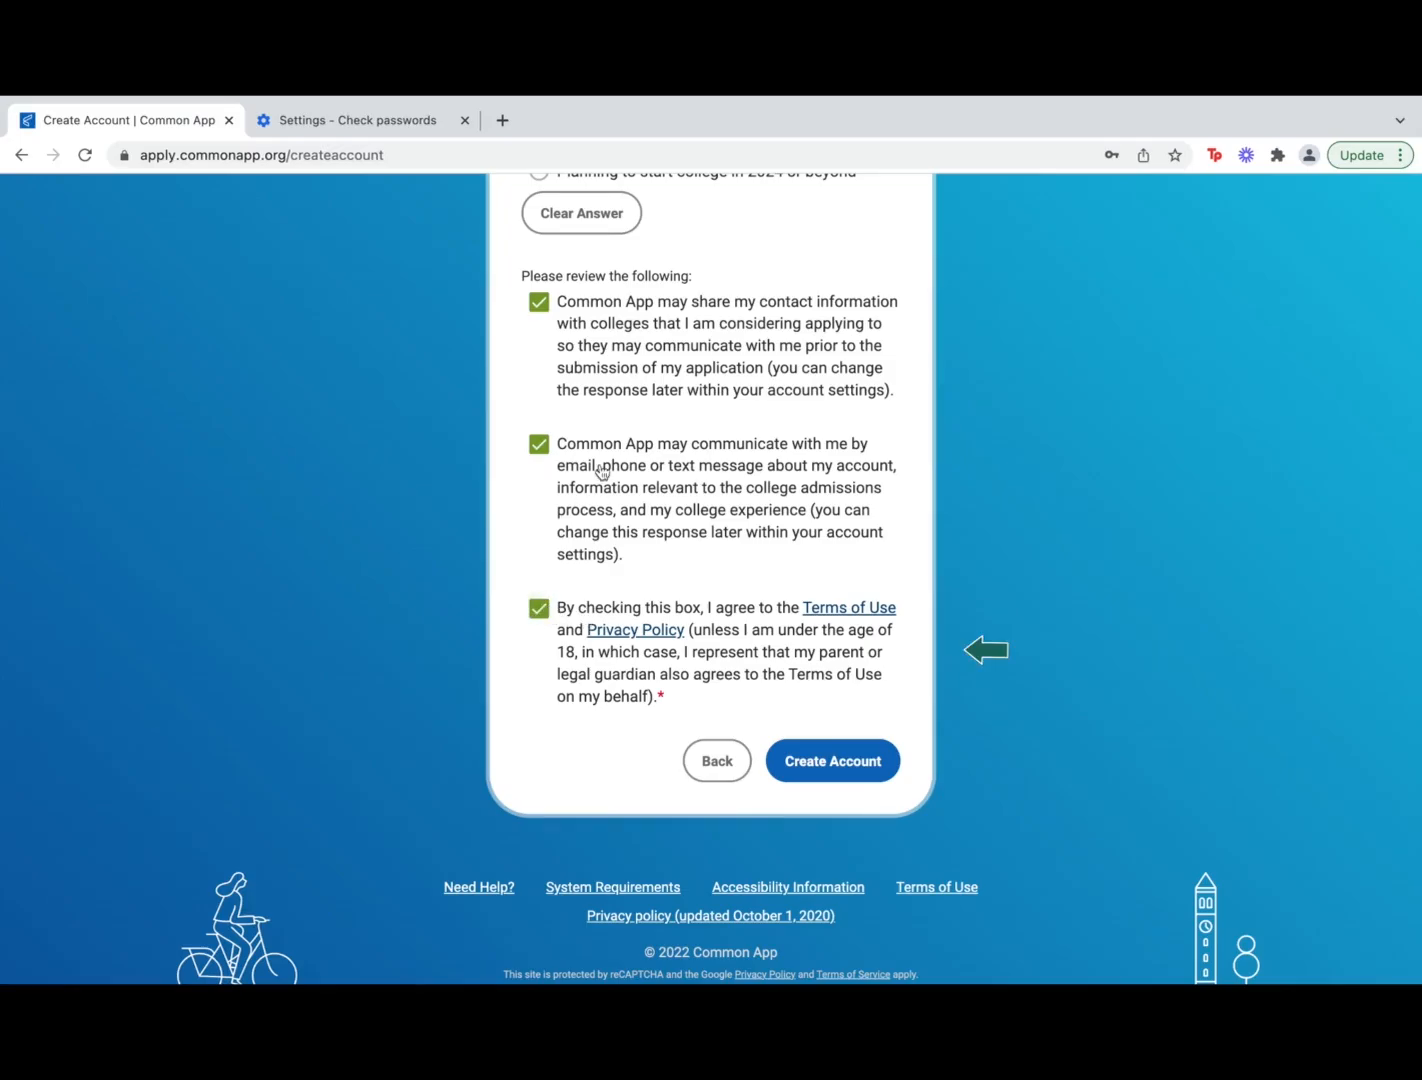
scroll(601, 470, "down", 1)
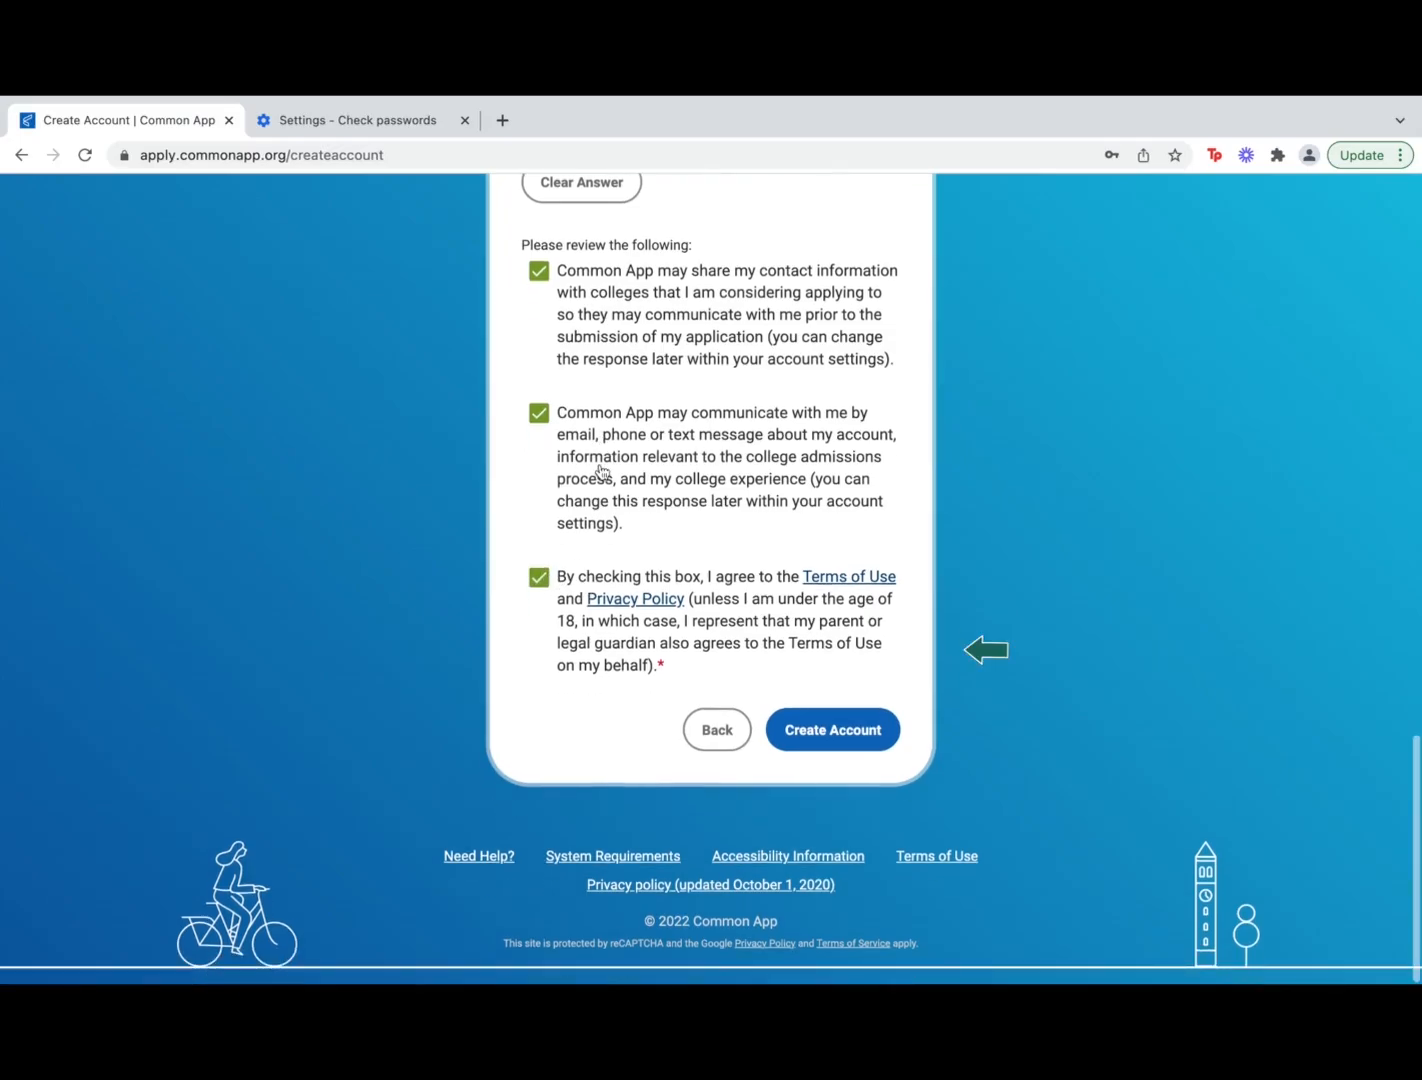
Create the account, then open the Common App tab's Profile section from the dashboard
left_click(866, 735)
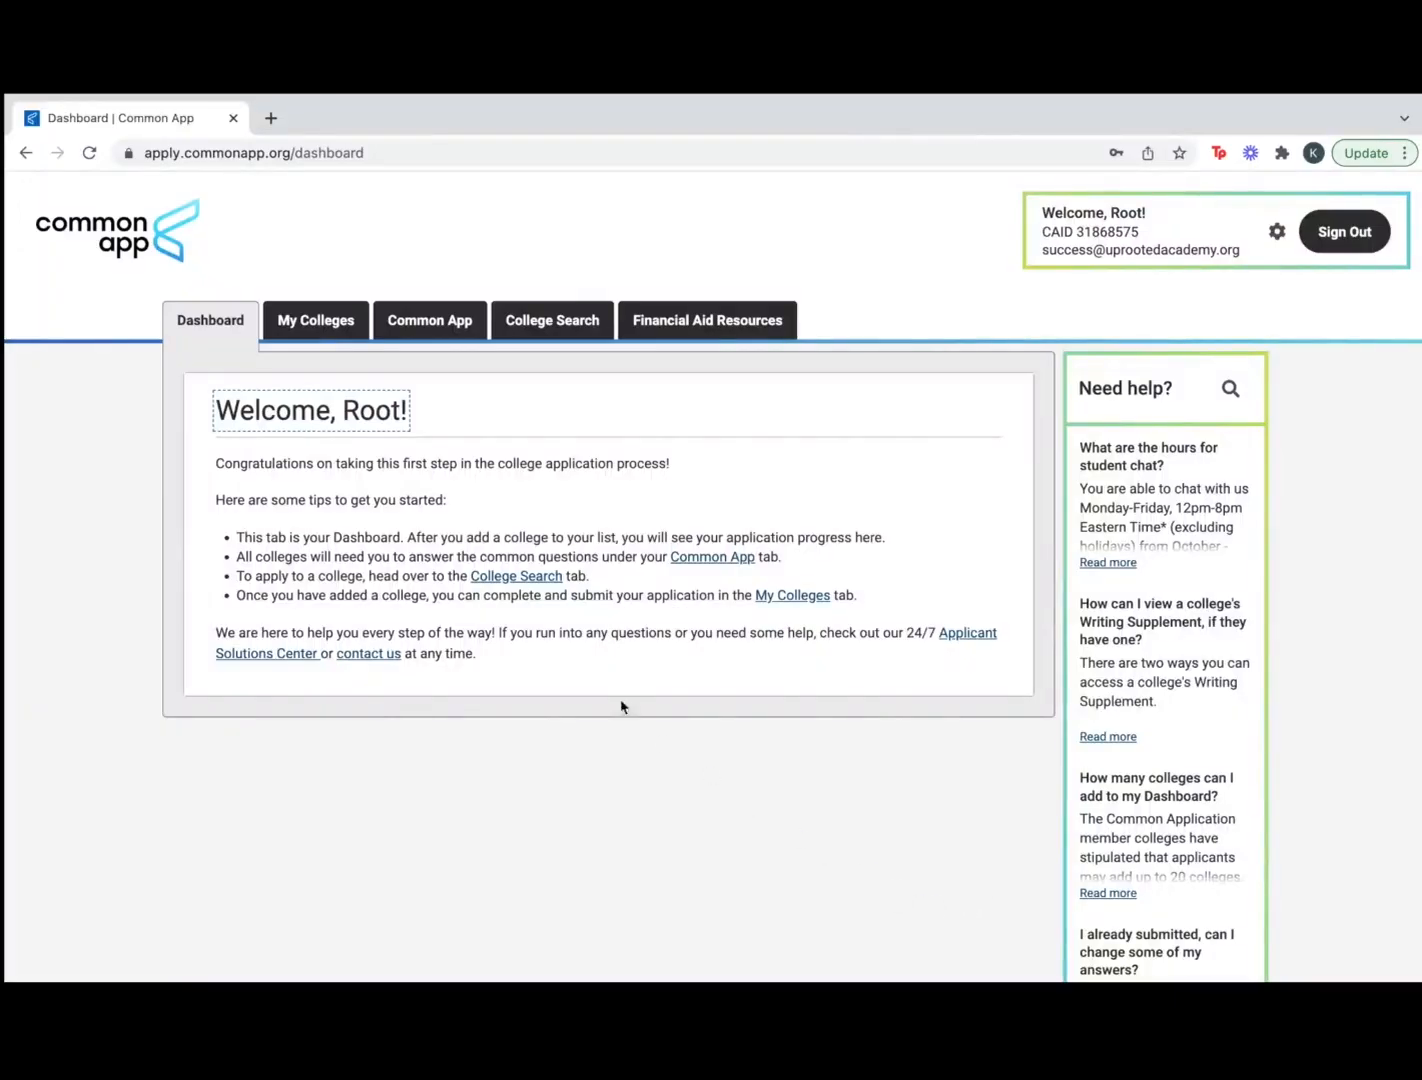
left_click(444, 334)
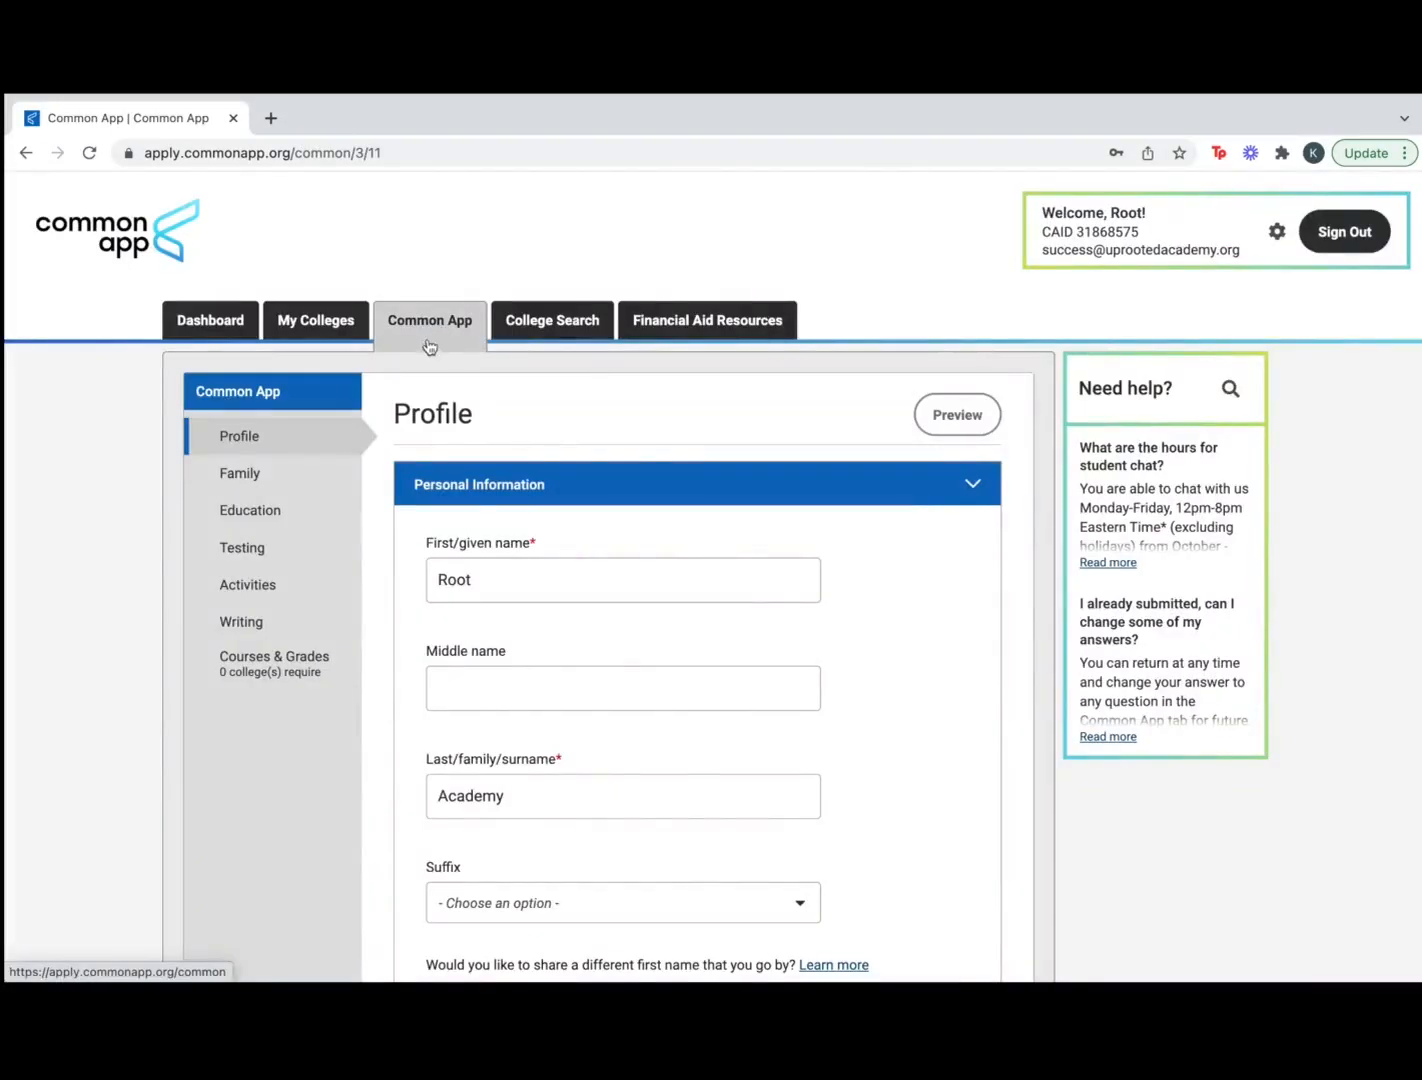
In Family, set parents' marital status to Separated, permanent home to Parent 1, and no children
left_click(307, 475)
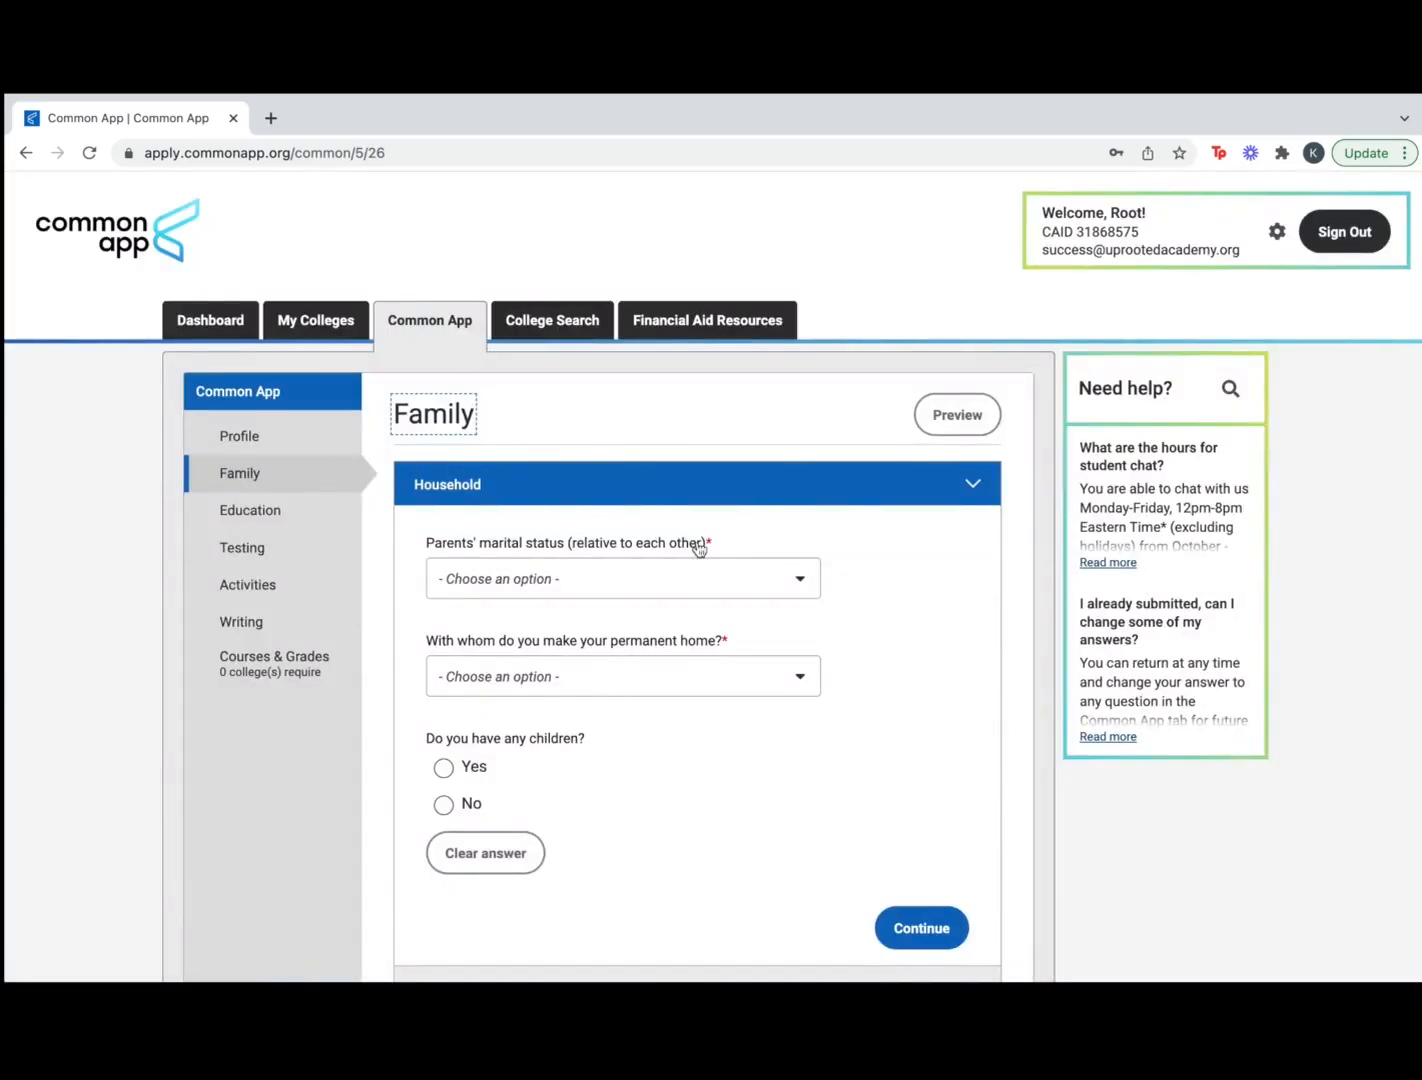
scroll(861, 690, "down", 1)
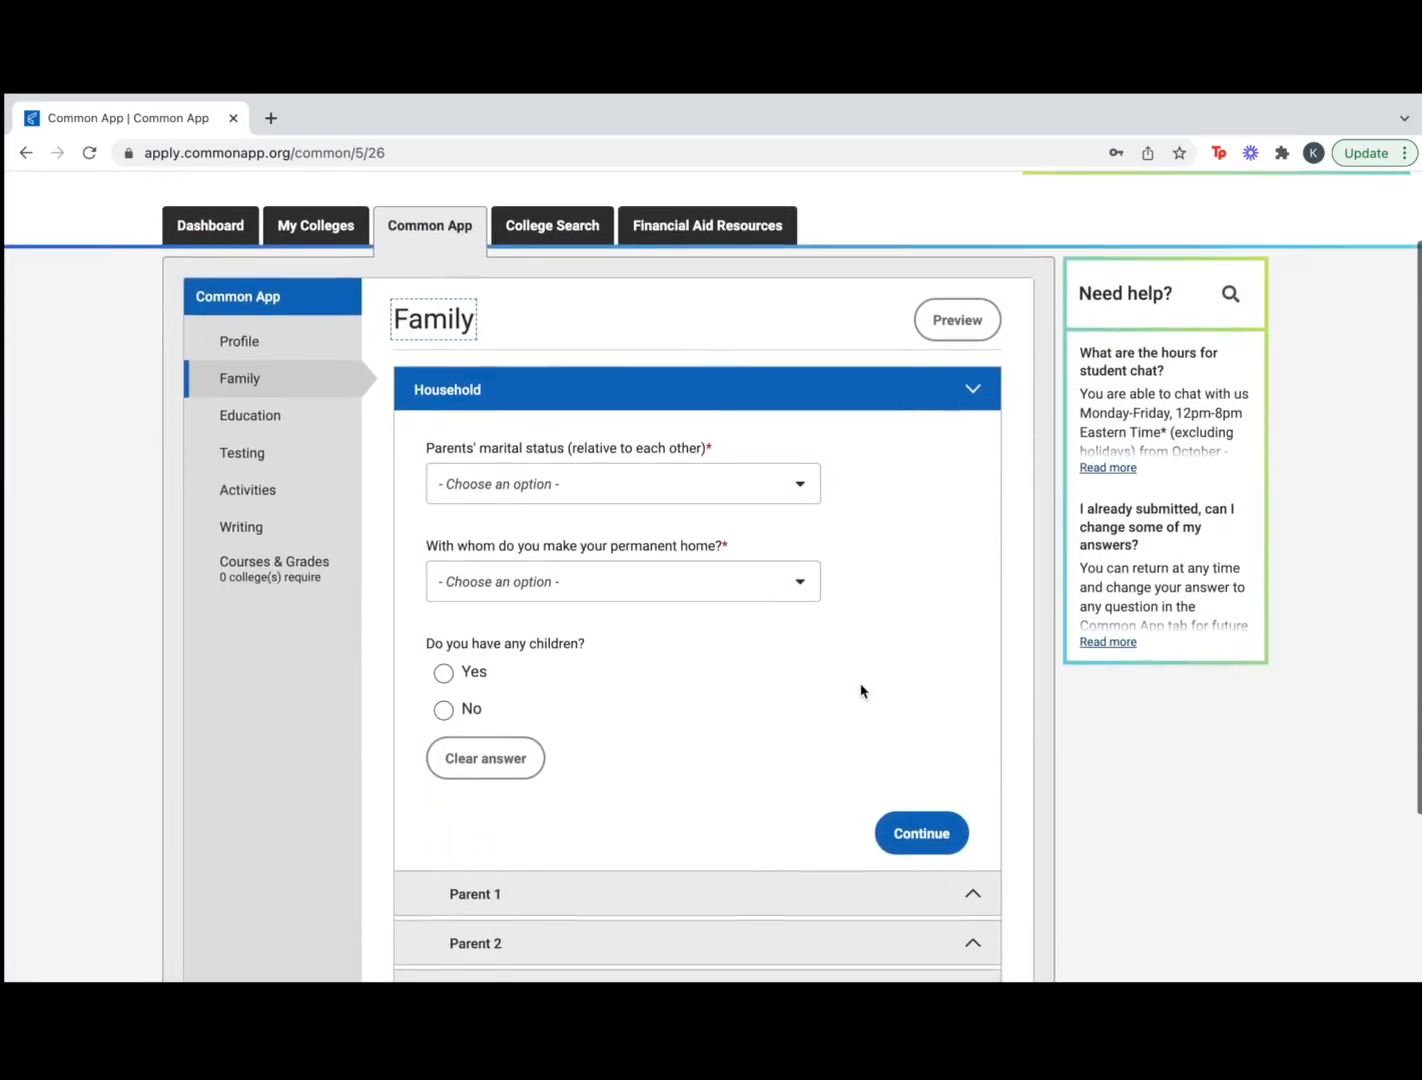
left_click(800, 485)
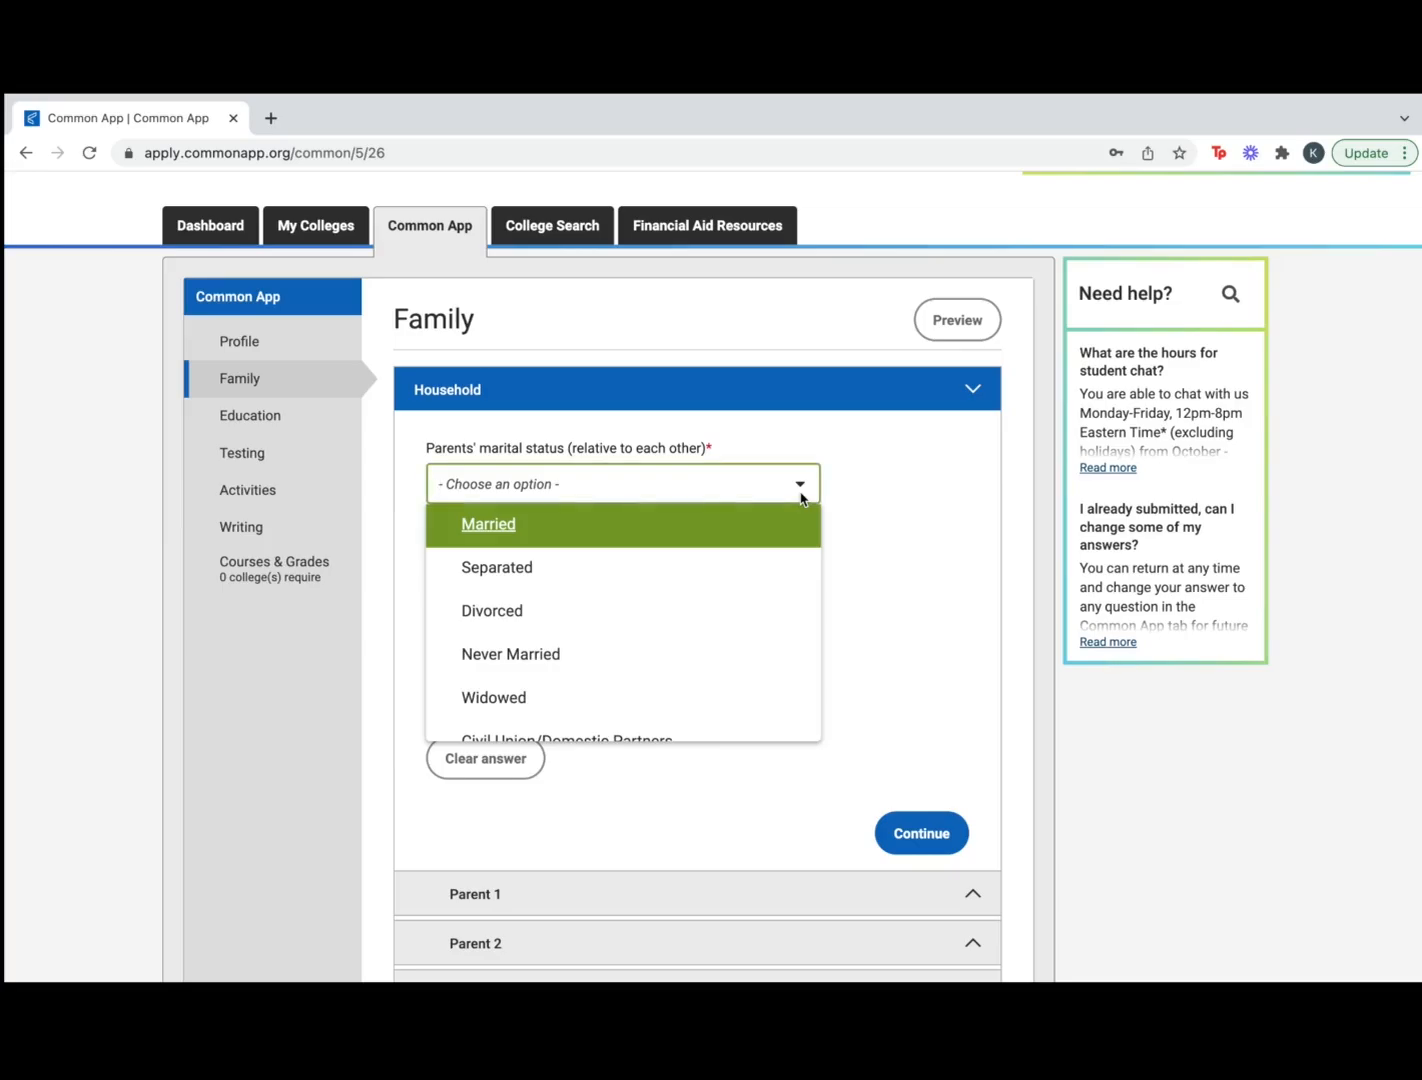
left_click(683, 589)
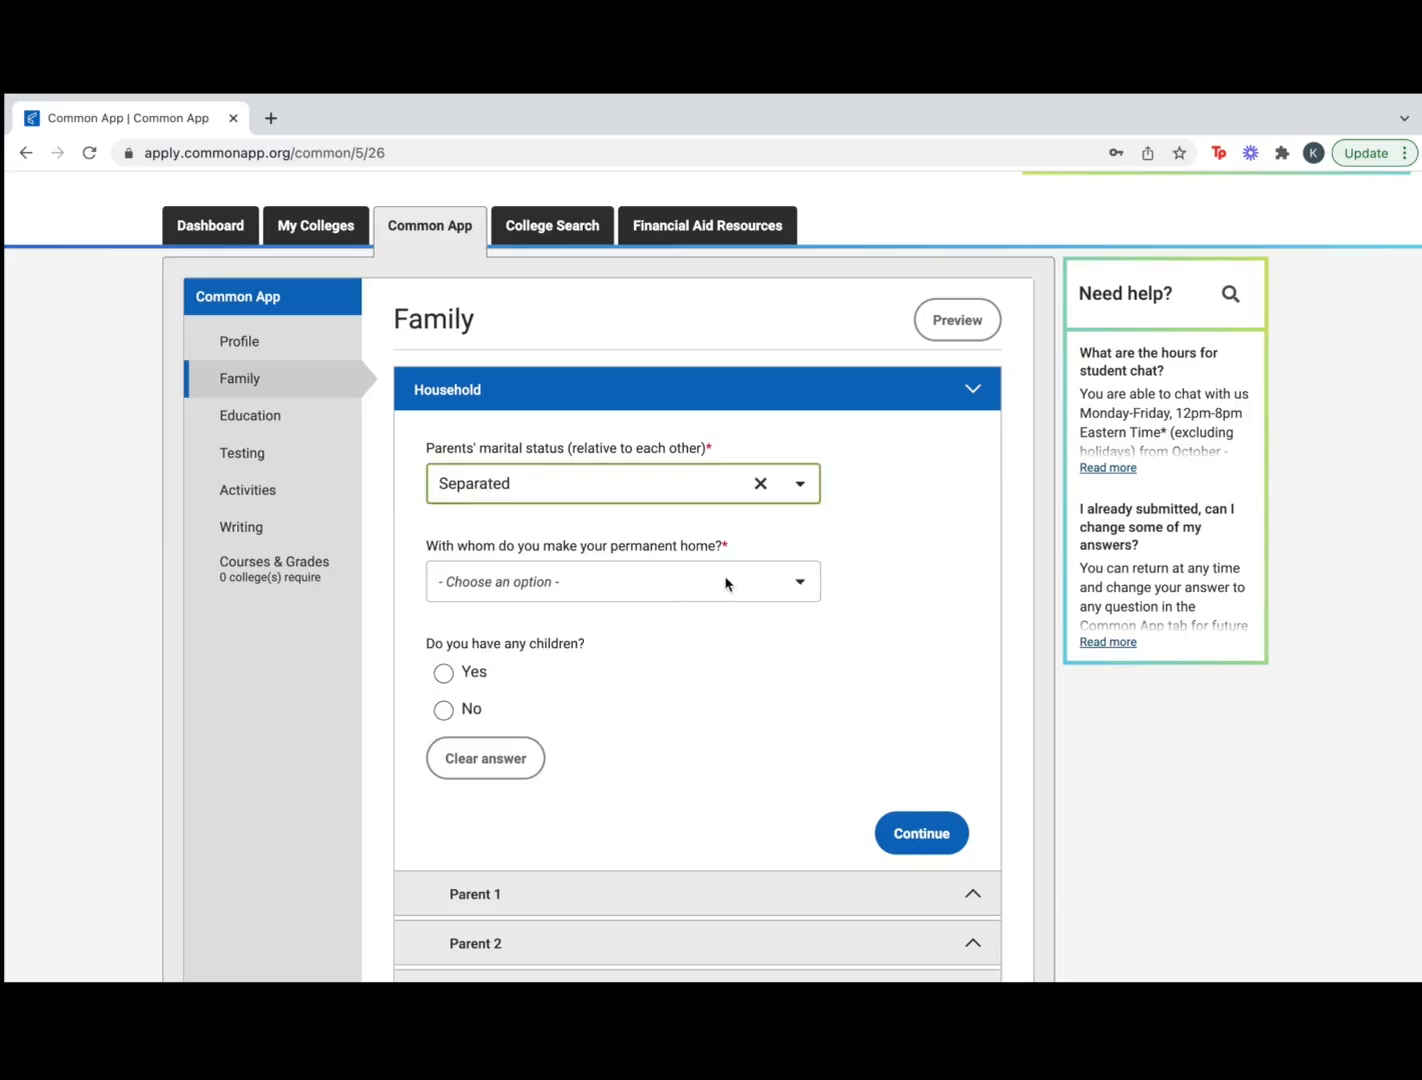
left_click(793, 584)
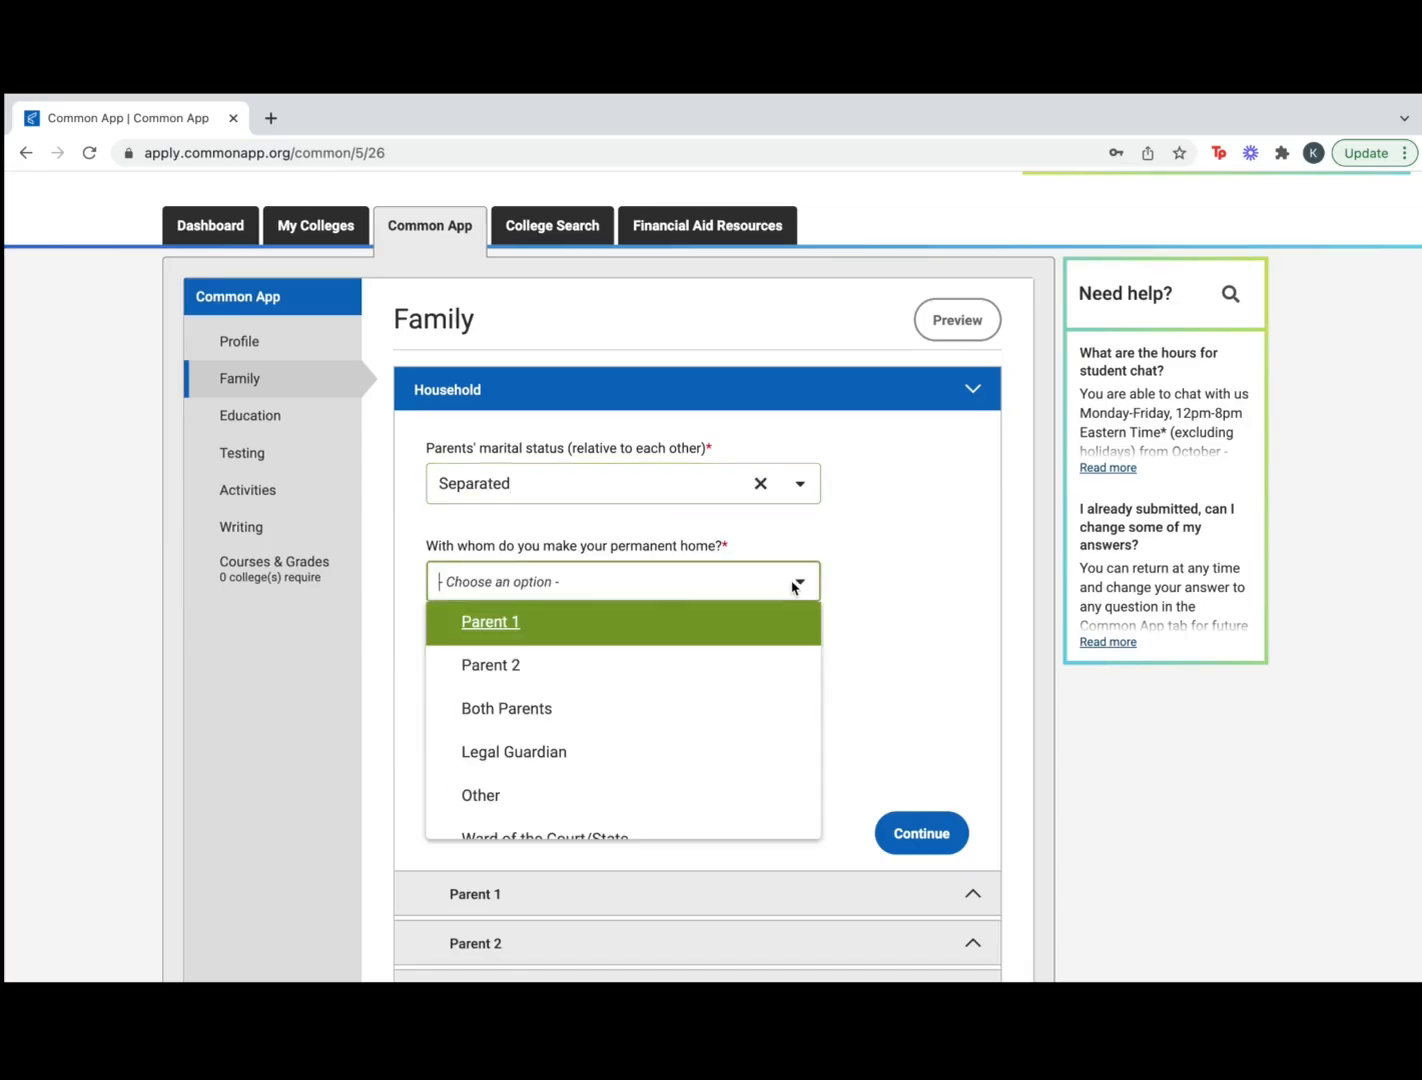
left_click(698, 633)
scroll(567, 768, "down", 1)
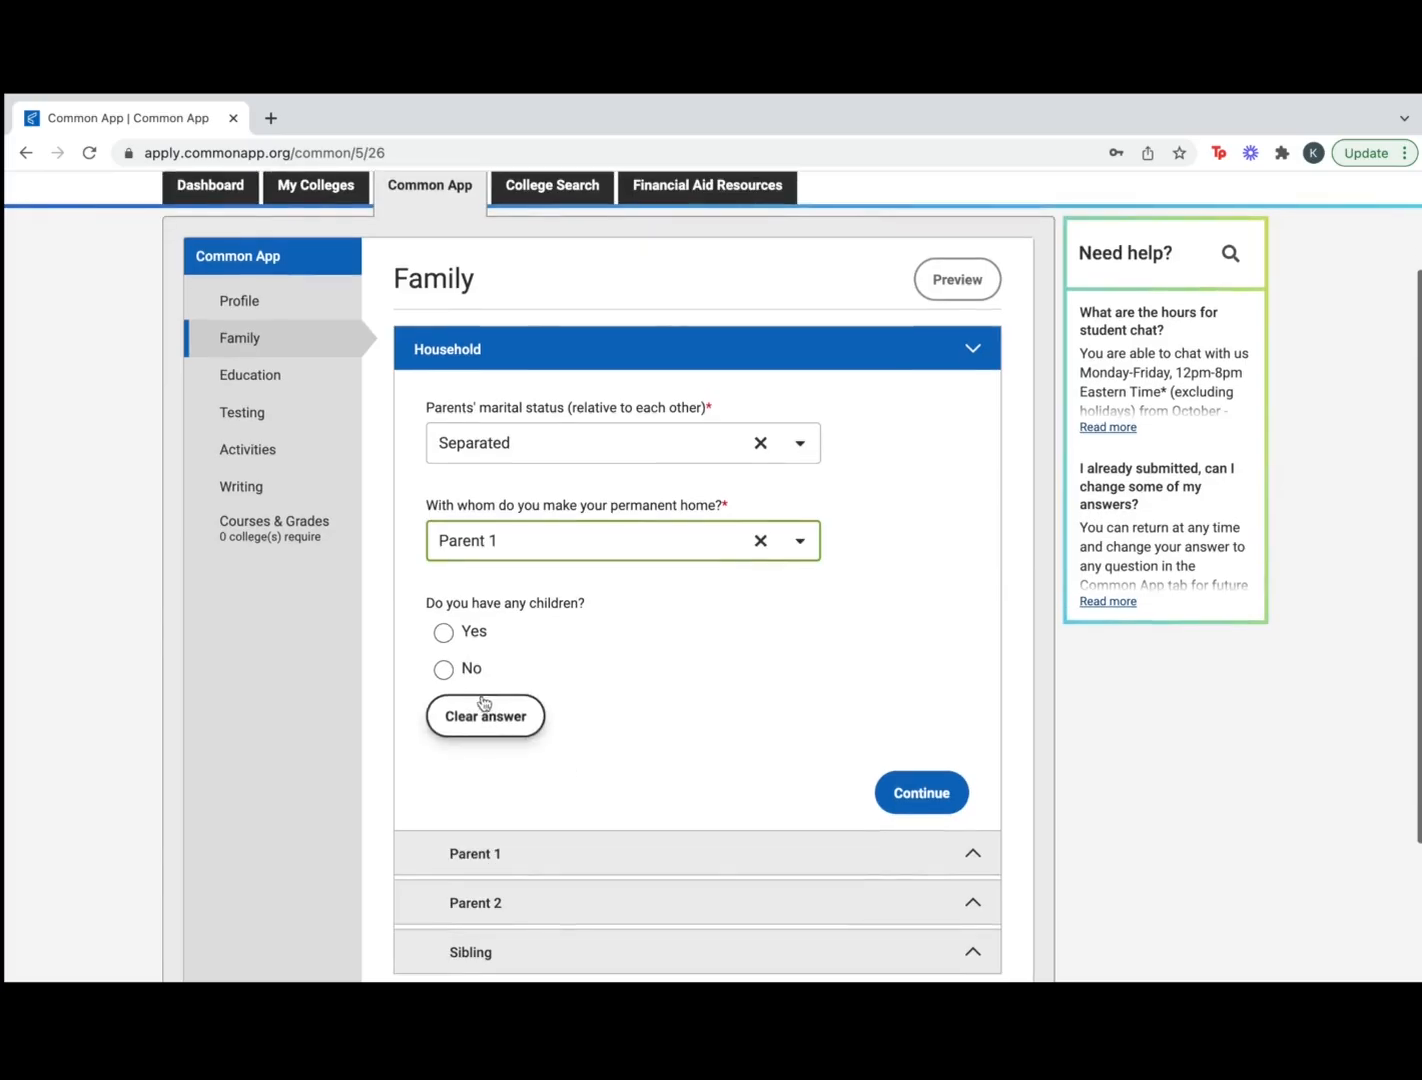
left_click(445, 669)
left_click(918, 802)
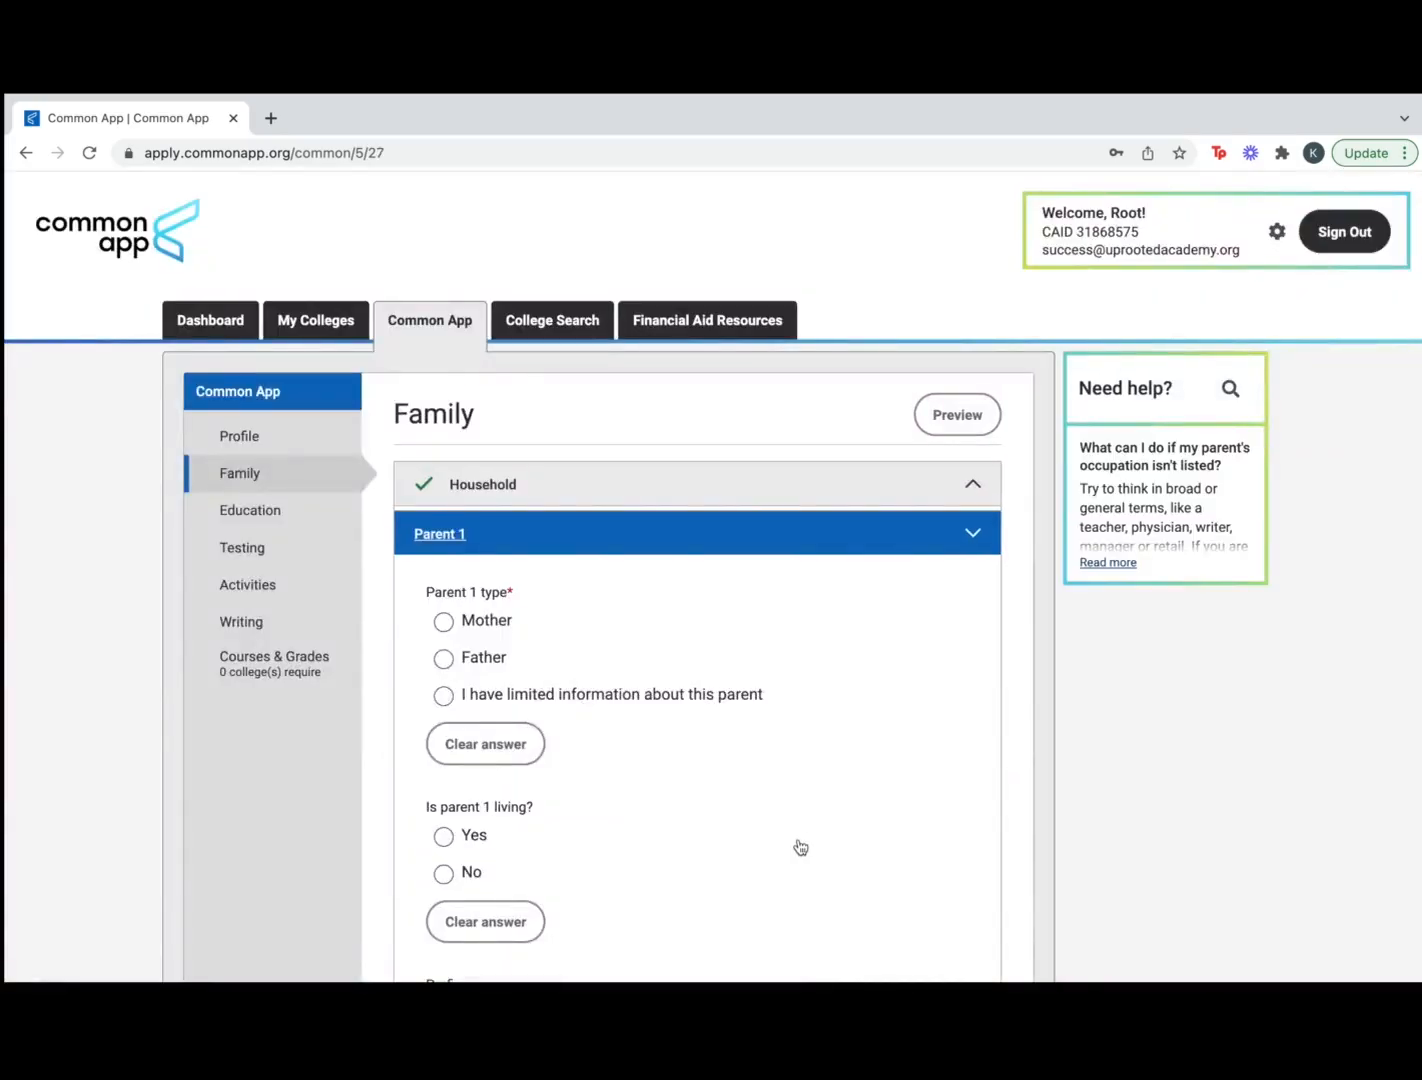
Record Parent 1 as a living mother, prefix Ms., with some high school education
scroll(798, 845, "down", 3)
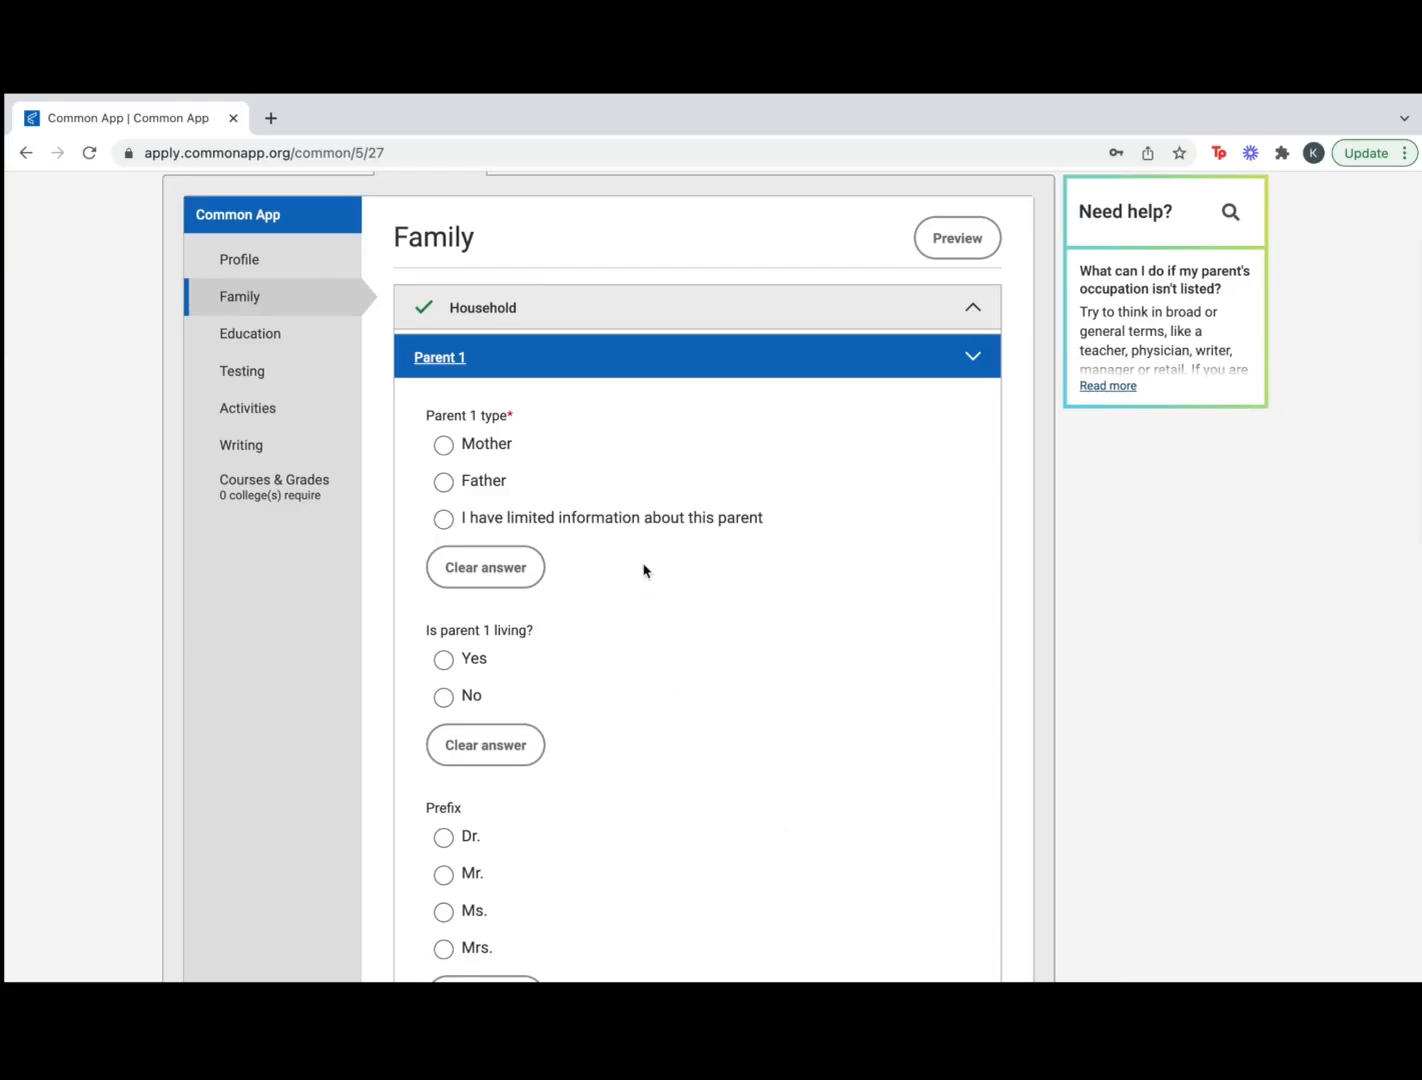
left_click(444, 446)
scroll(597, 730, "down", 1)
left_click(443, 614)
scroll(673, 886, "down", 2)
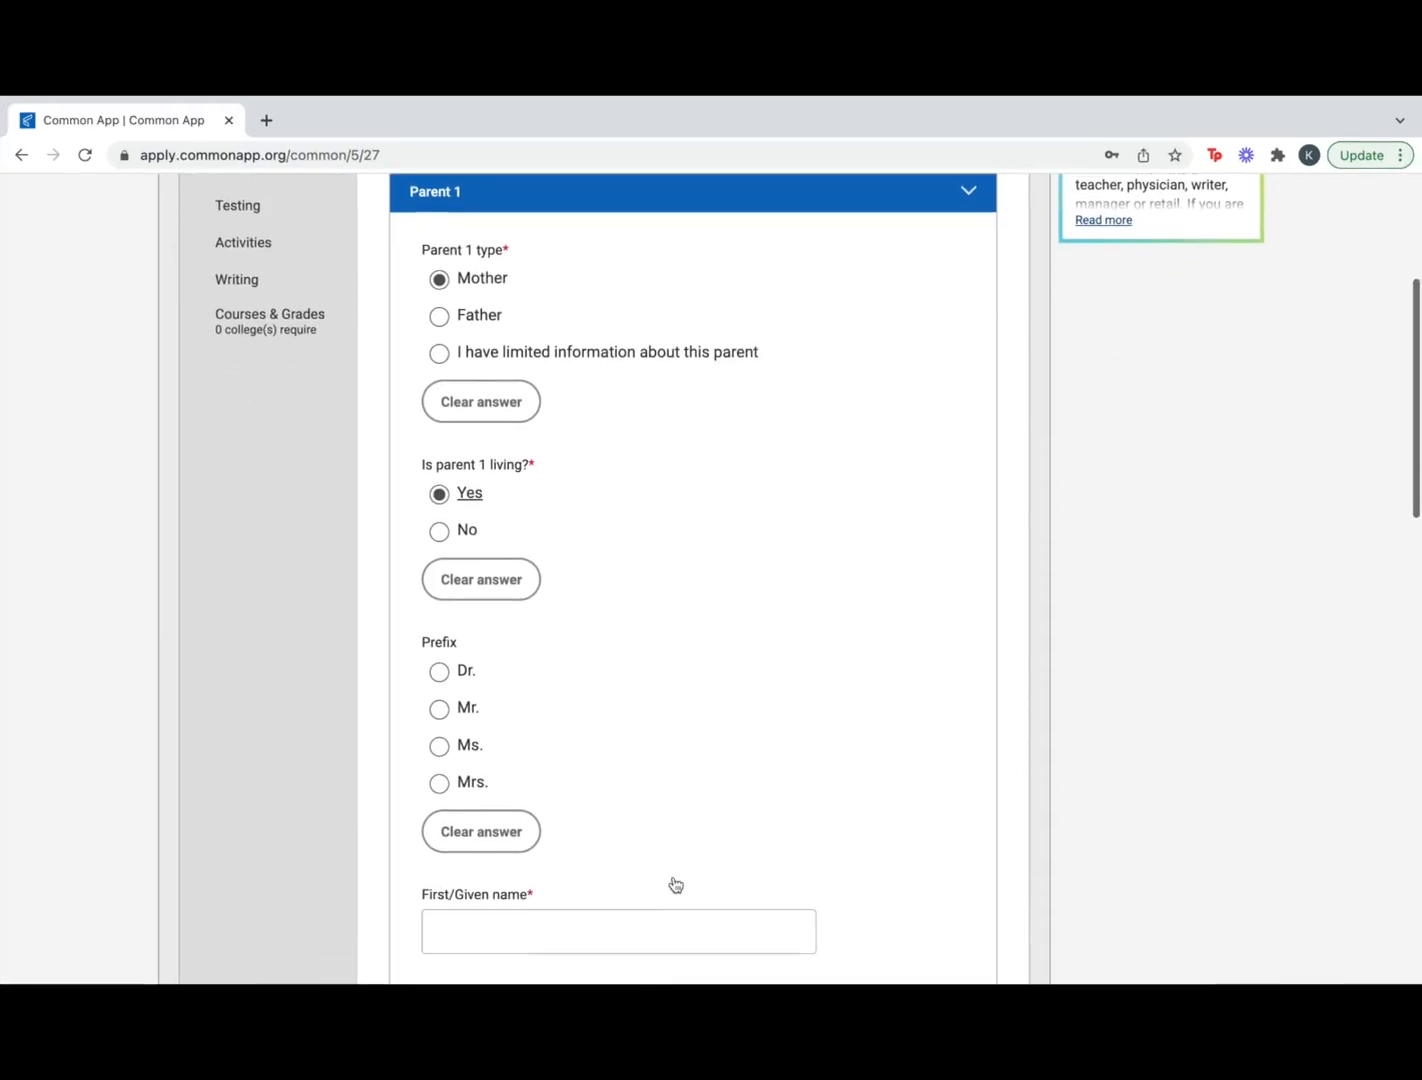
left_click(438, 743)
scroll(705, 831, "down", 3)
scroll(705, 831, "down", 5)
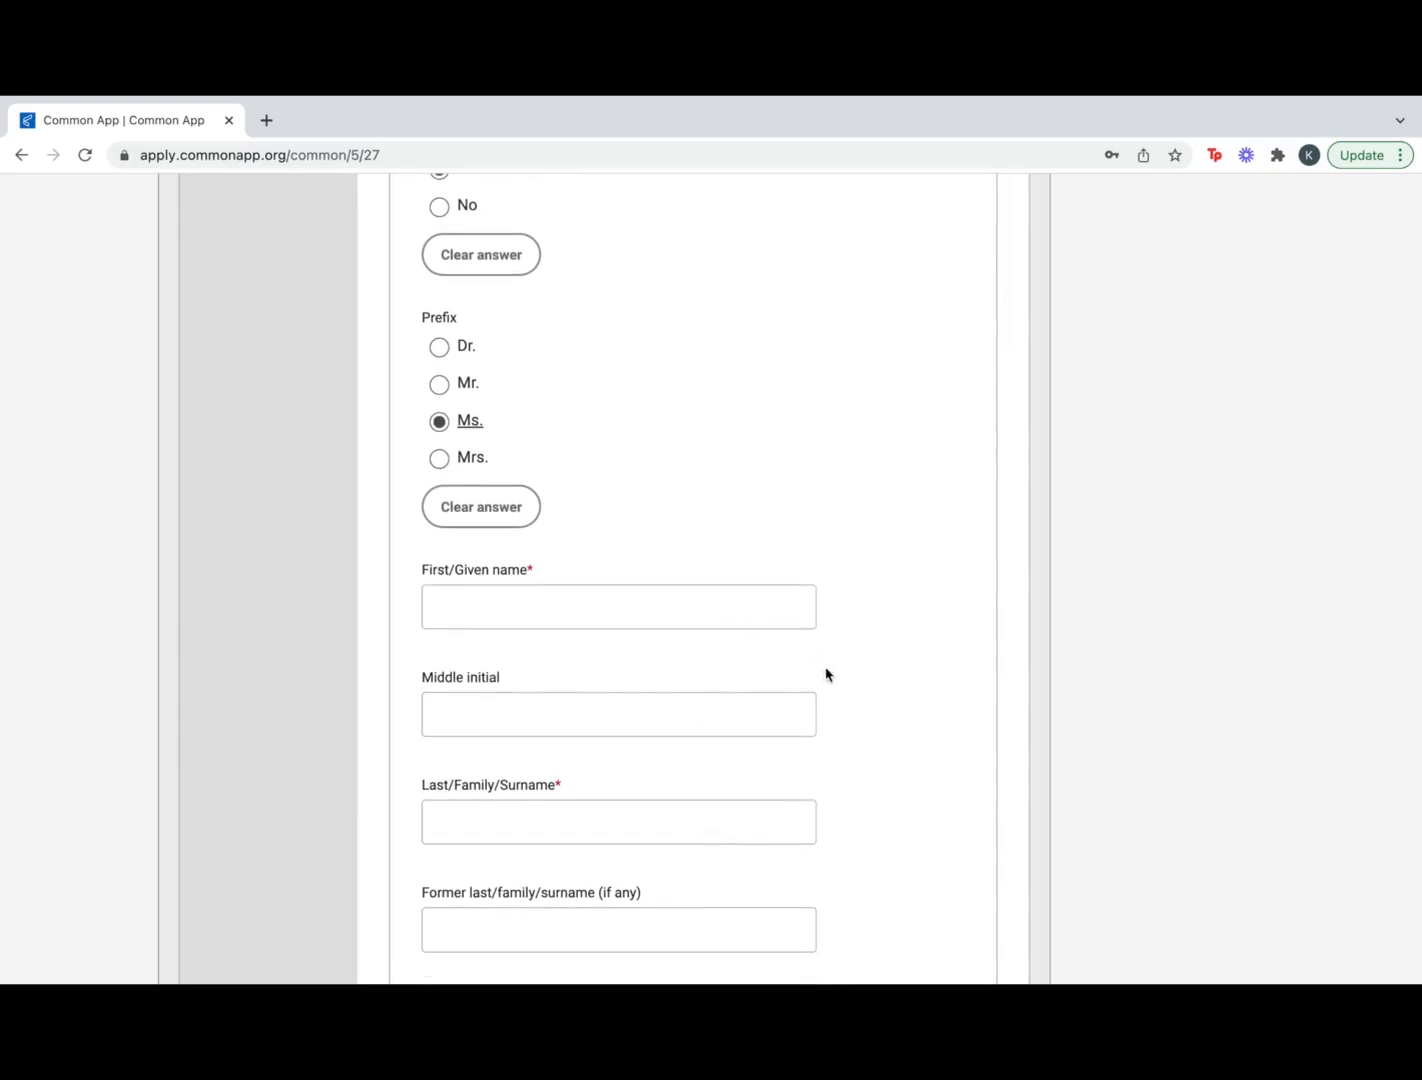
scroll(846, 810, "down", 5)
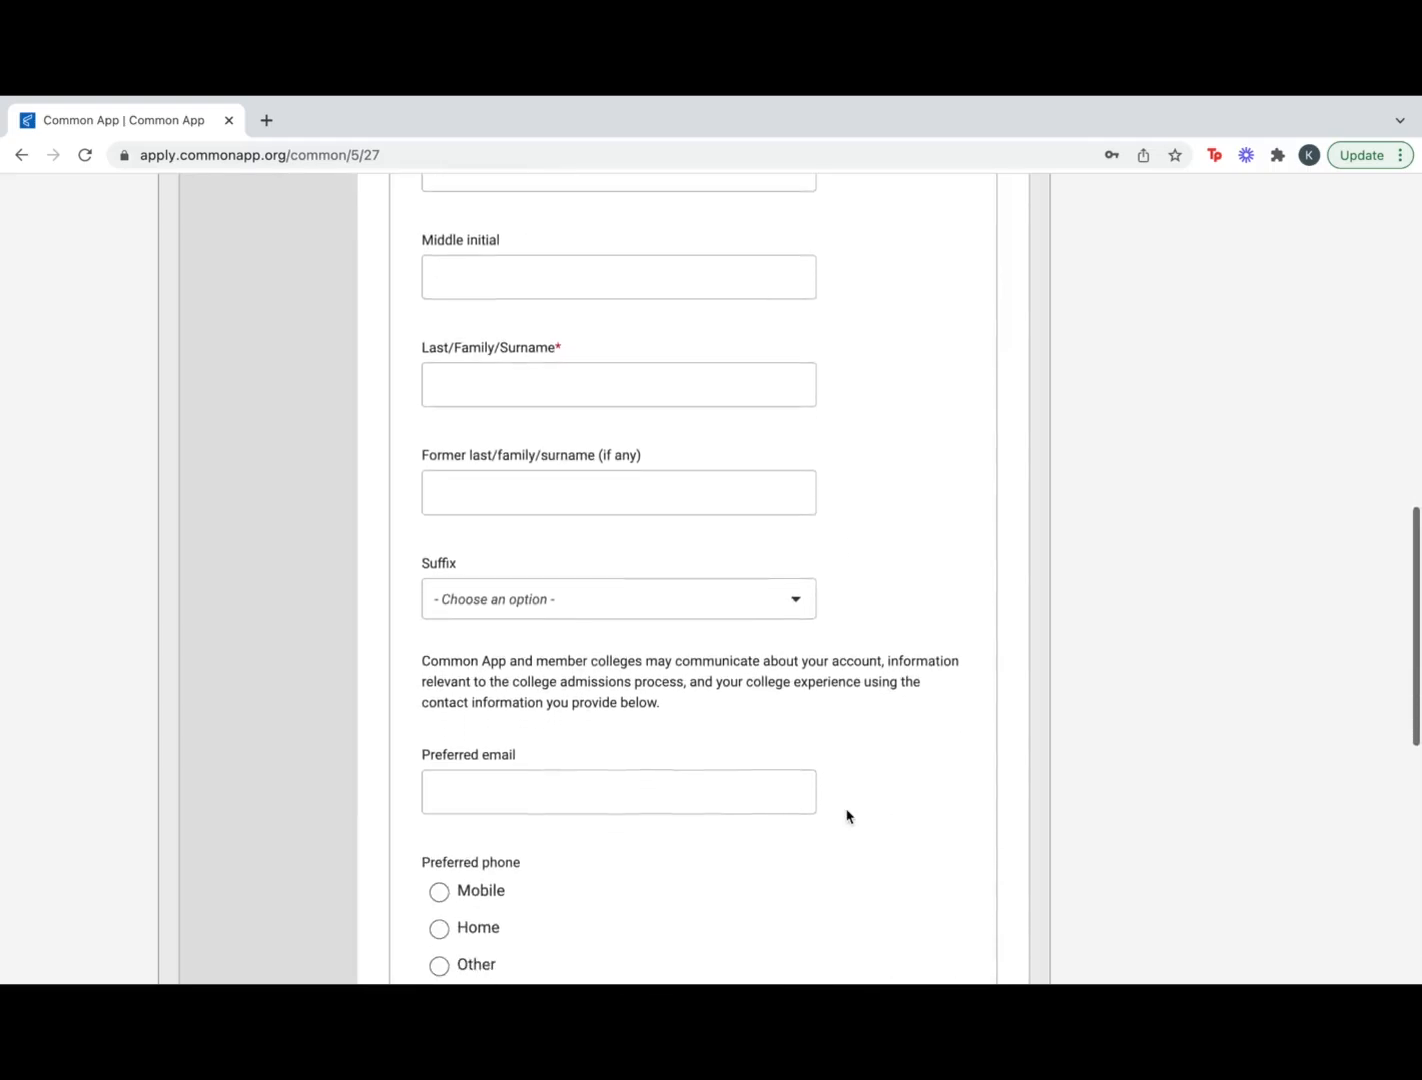
scroll(846, 816, "down", 4)
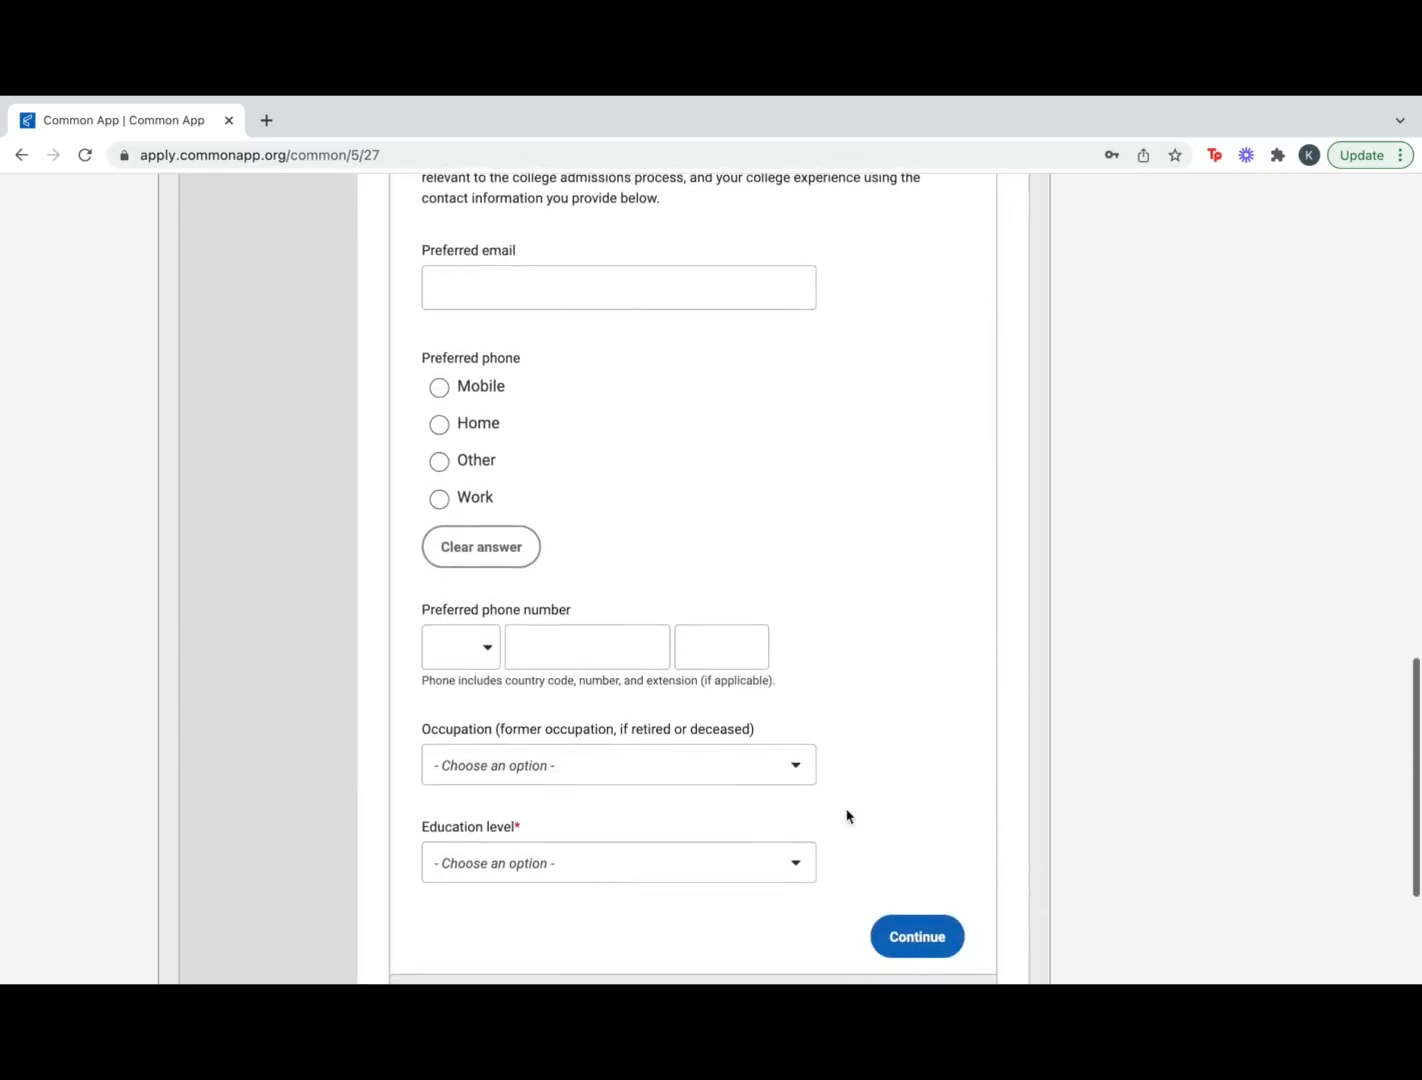
left_click(812, 770)
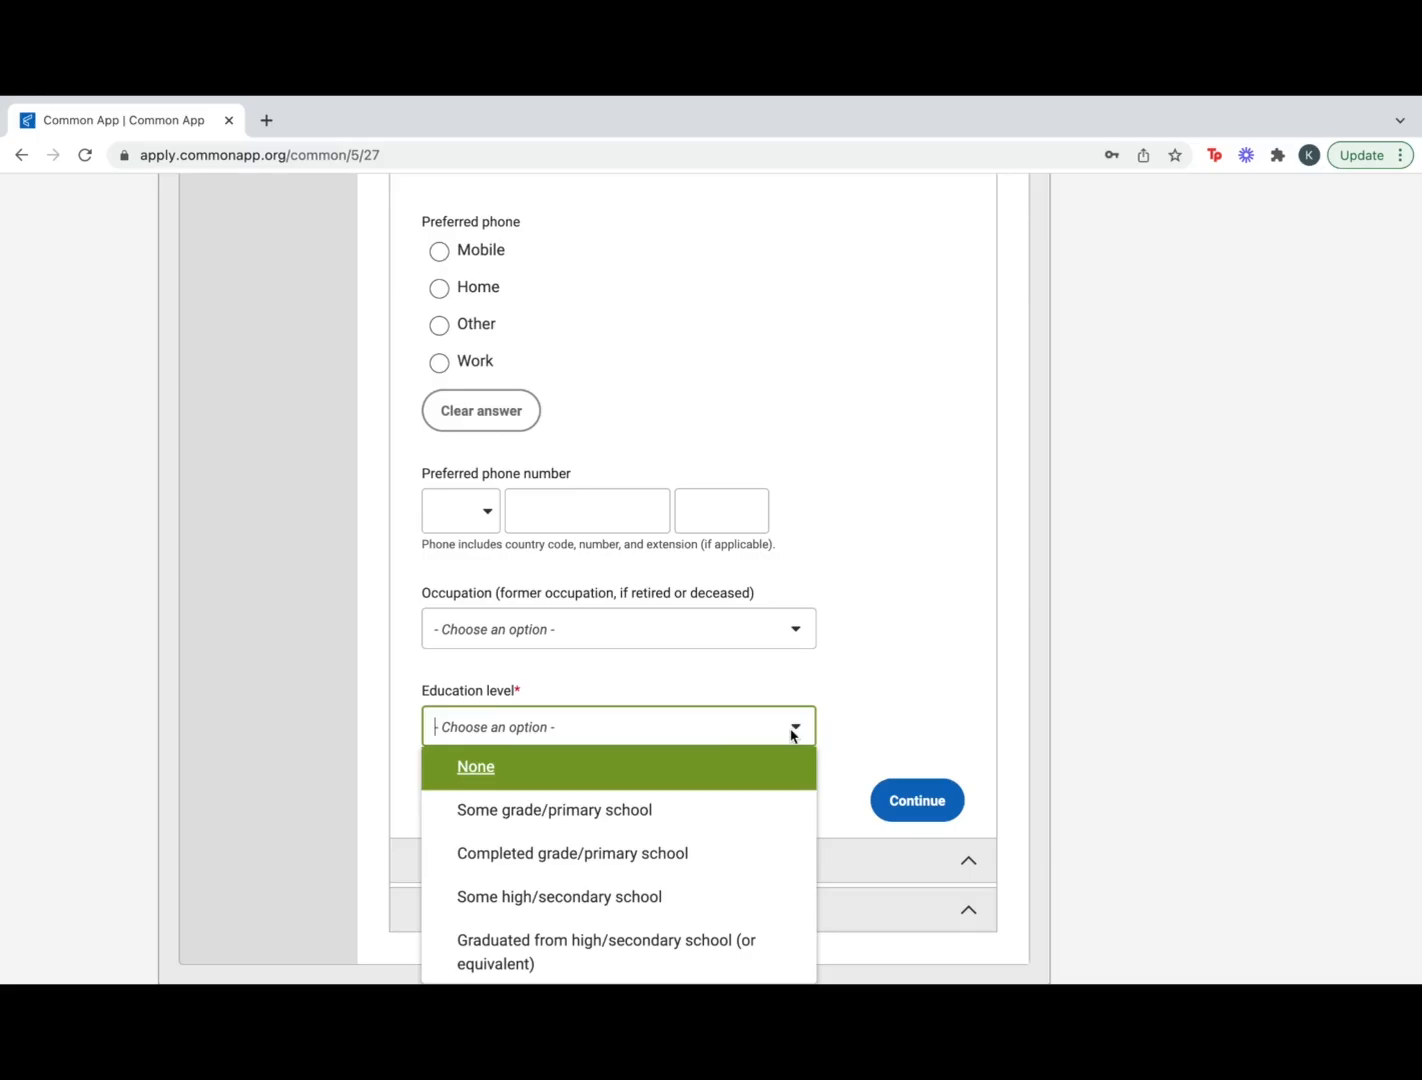
left_click(673, 895)
left_click(917, 816)
Record Parent 2 as a living father, prefix Mr., with some high school education
scroll(846, 873, "down", 2)
left_click(439, 563)
left_click(439, 778)
scroll(647, 900, "down", 2)
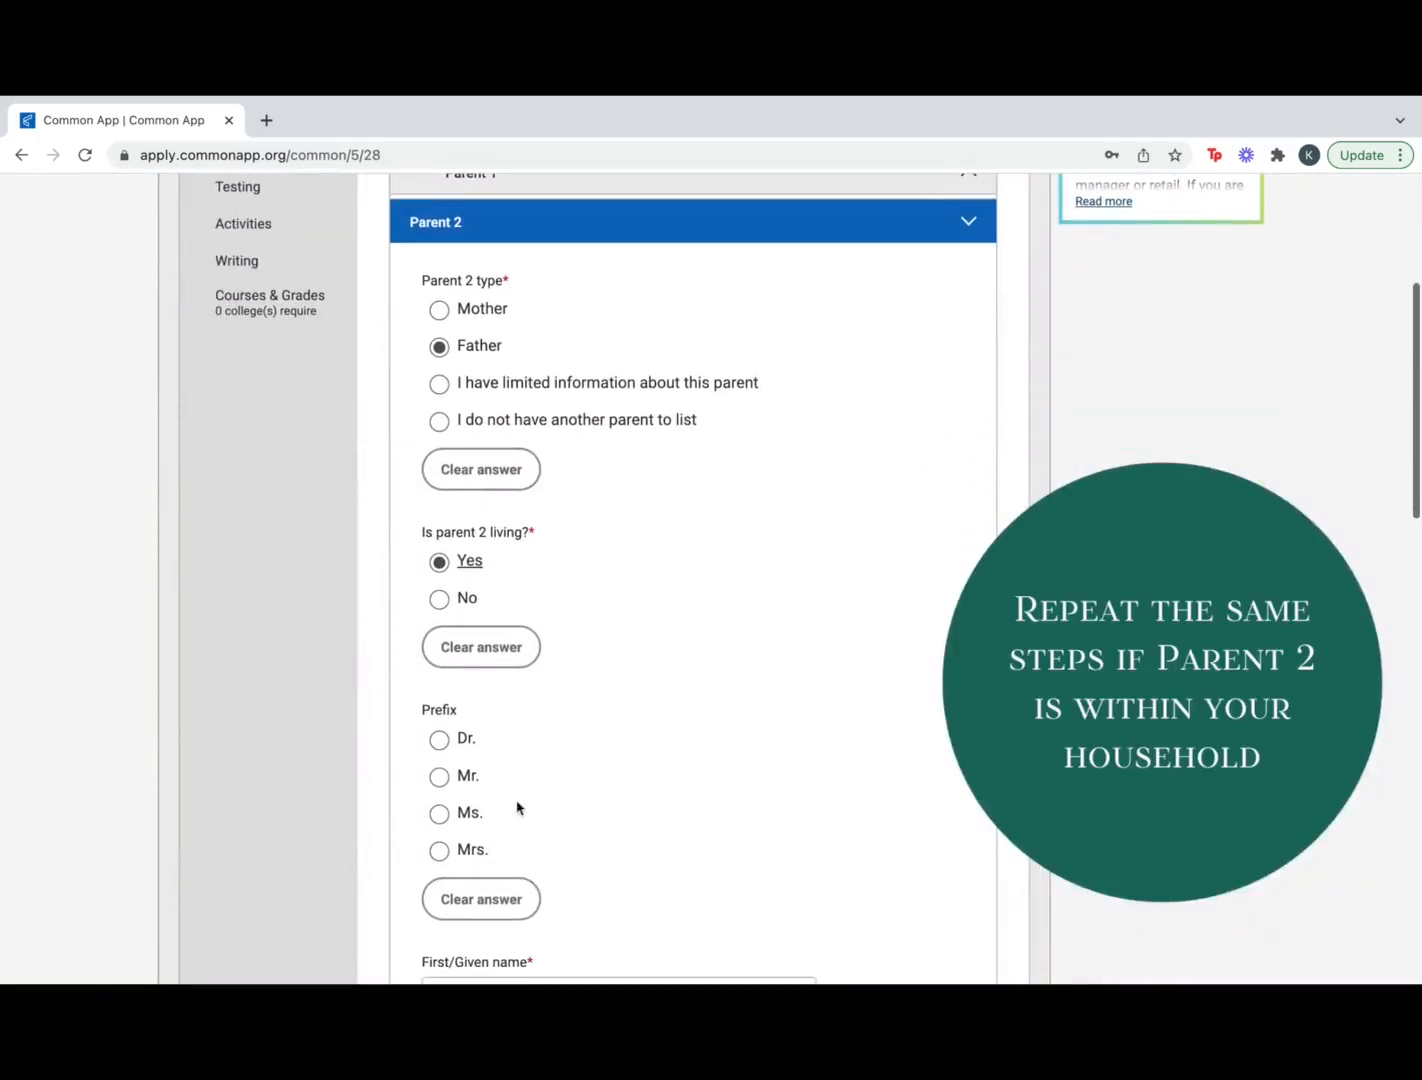
left_click(439, 776)
scroll(711, 881, "down", 6)
scroll(711, 881, "down", 3)
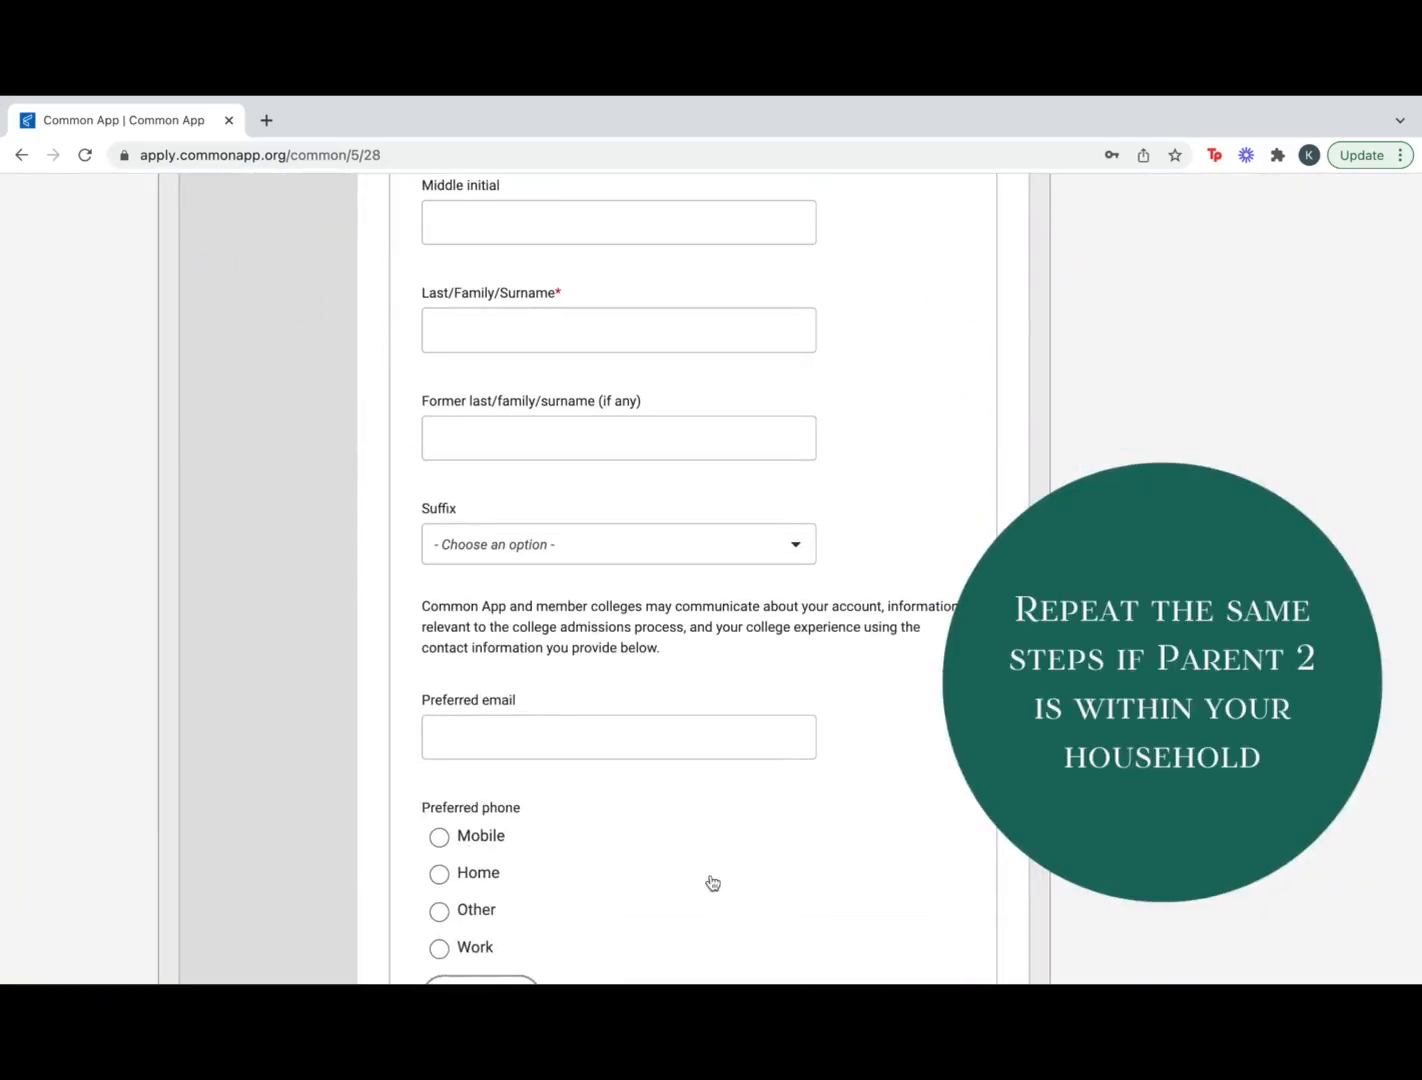
scroll(711, 881, "down", 6)
left_click(708, 753)
left_click(694, 665)
left_click(930, 826)
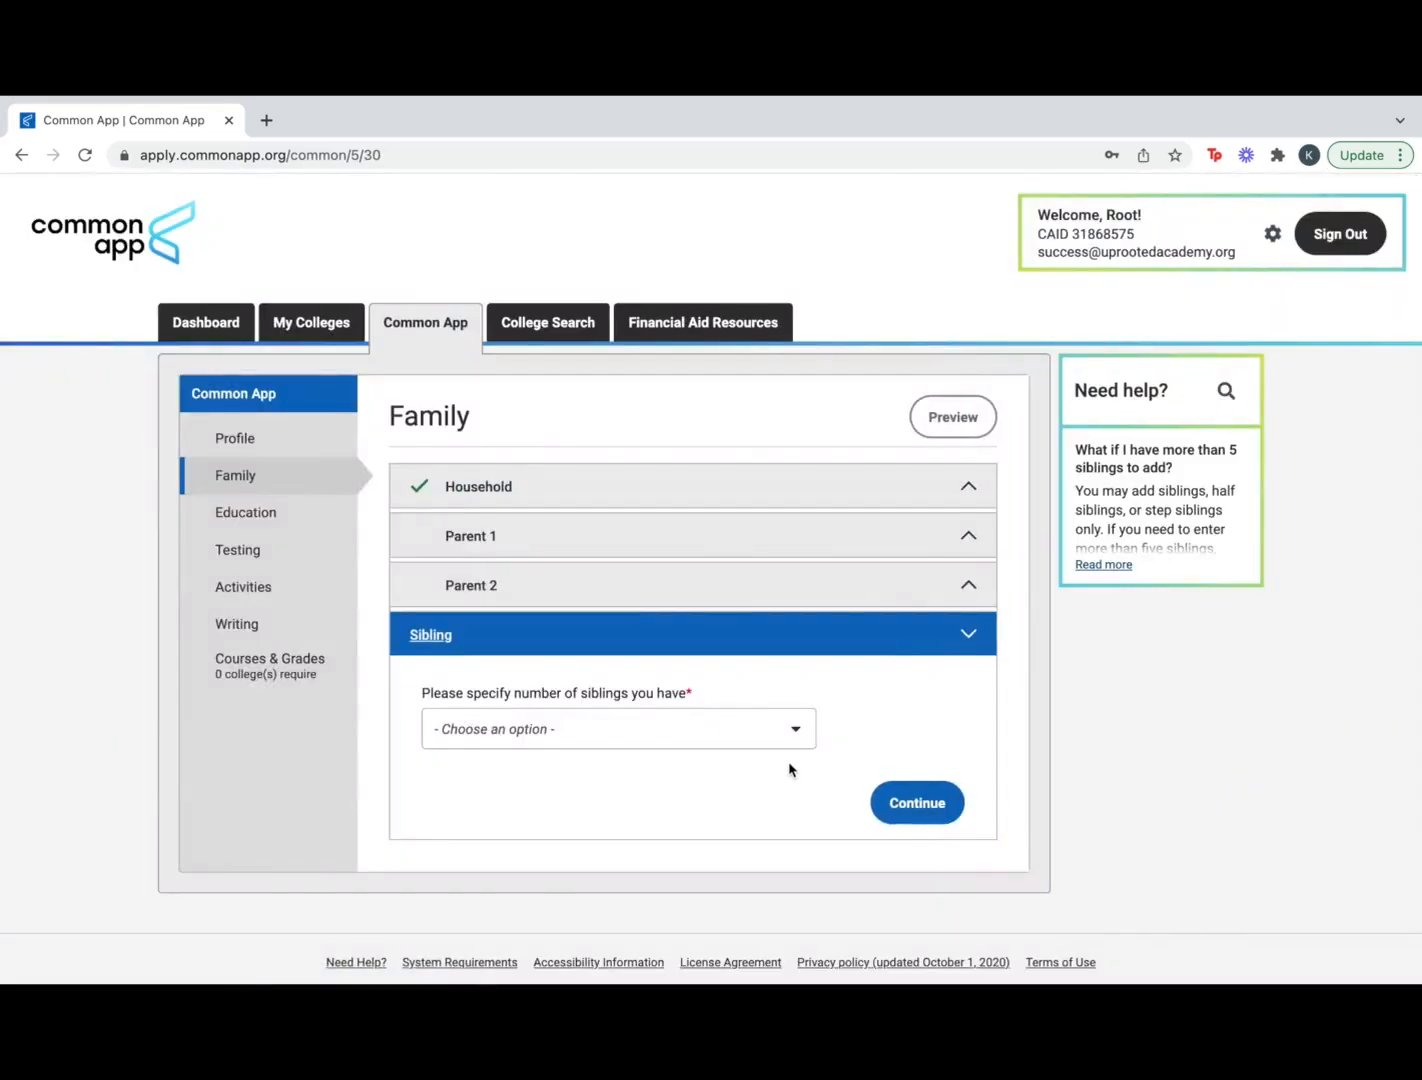
Set the number of siblings to 1
left_click(788, 735)
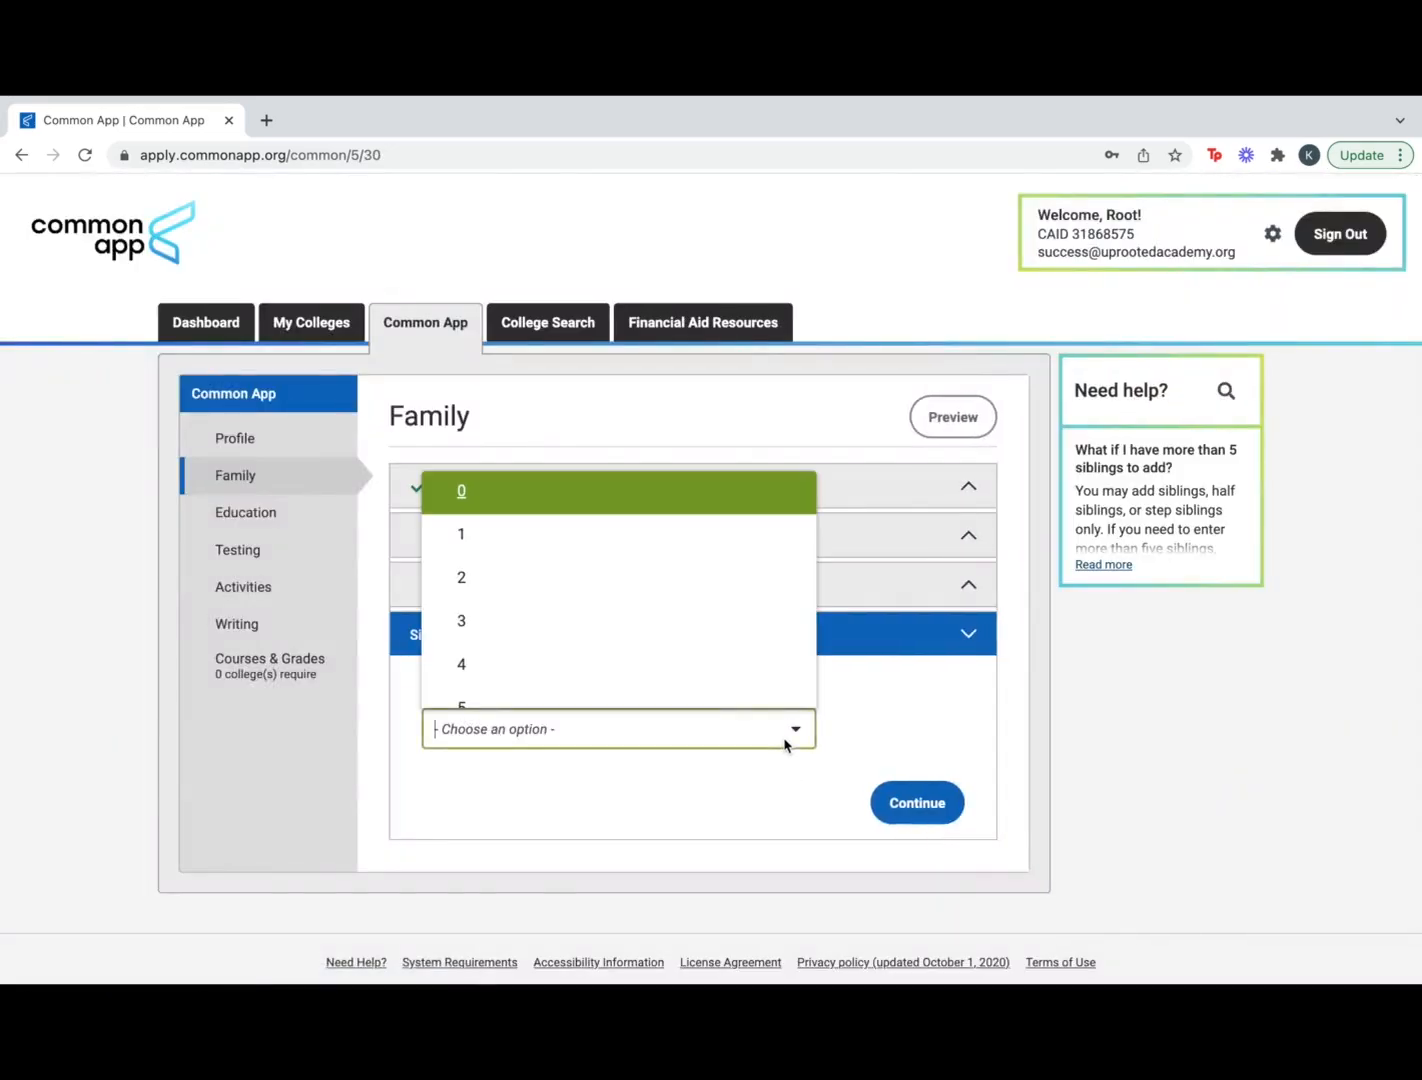
left_click(618, 532)
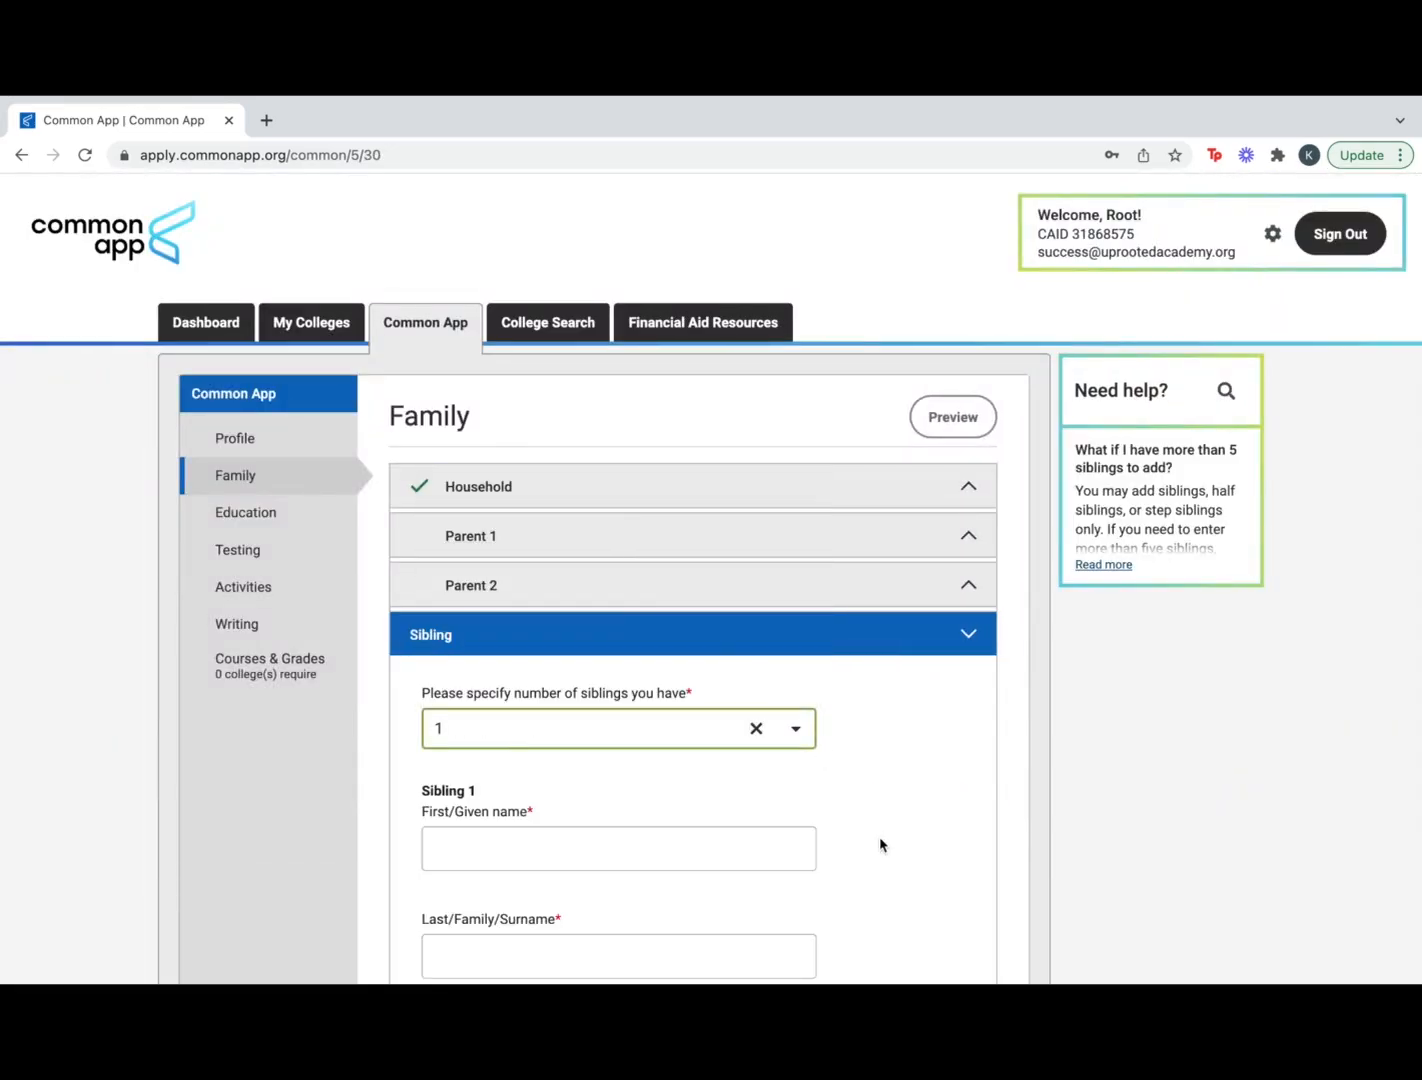
scroll(879, 844, "down", 3)
scroll(880, 845, "down", 2)
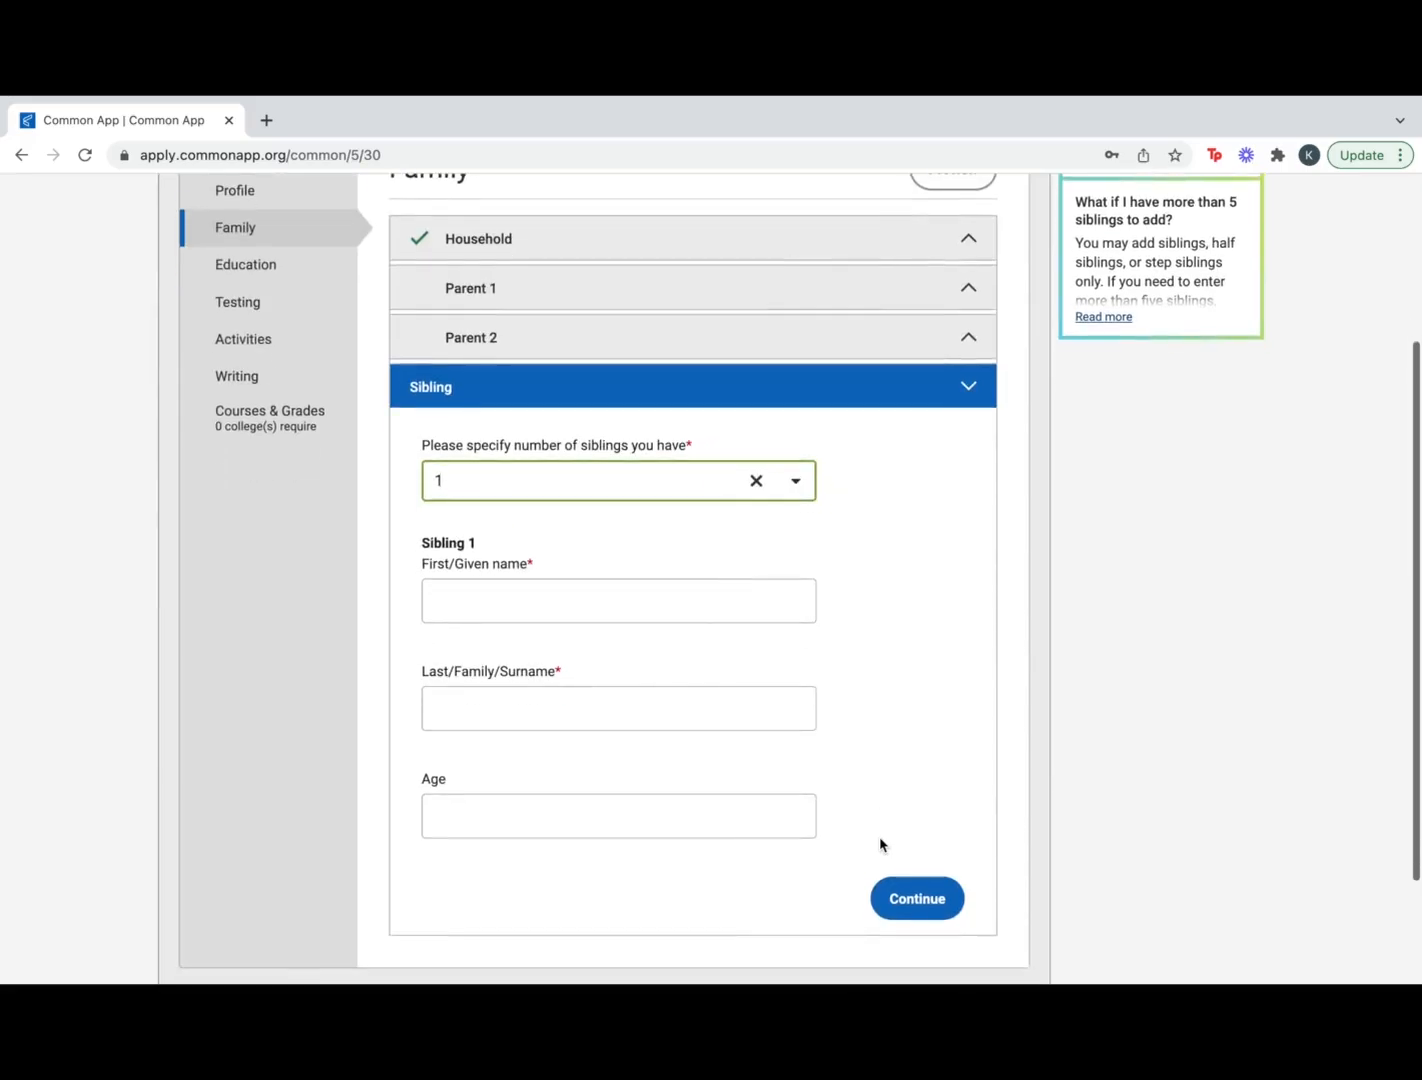
In Education, look up and confirm Republica de Costa Rica Vocational High School as the current school
left_click(912, 871)
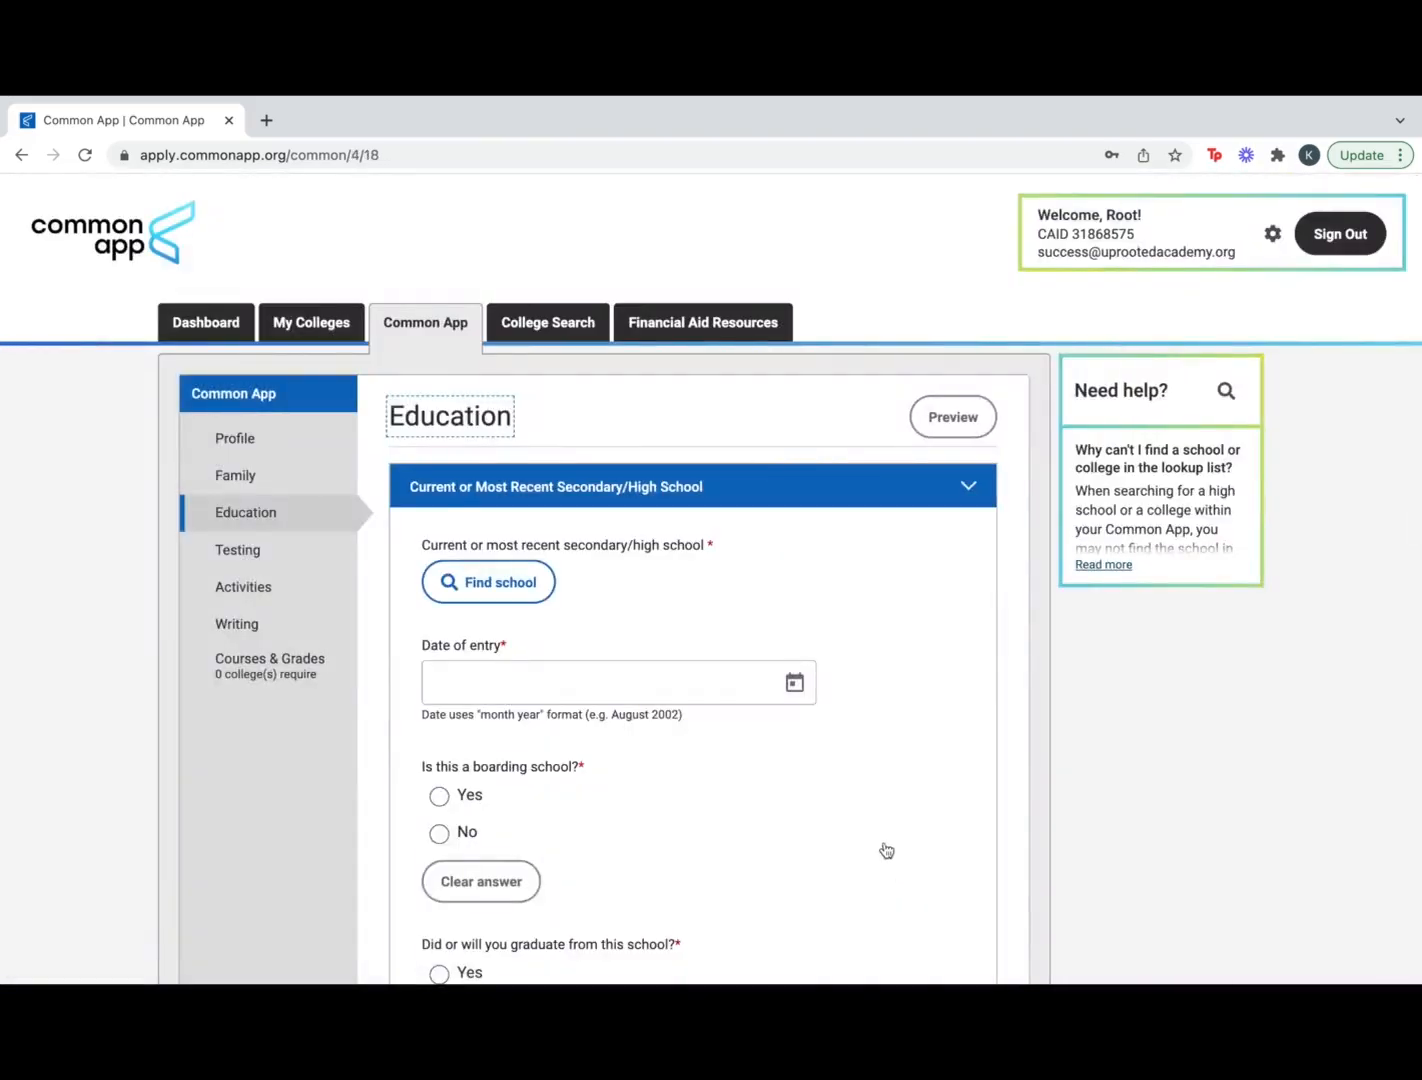
scroll(892, 730, "down", 1)
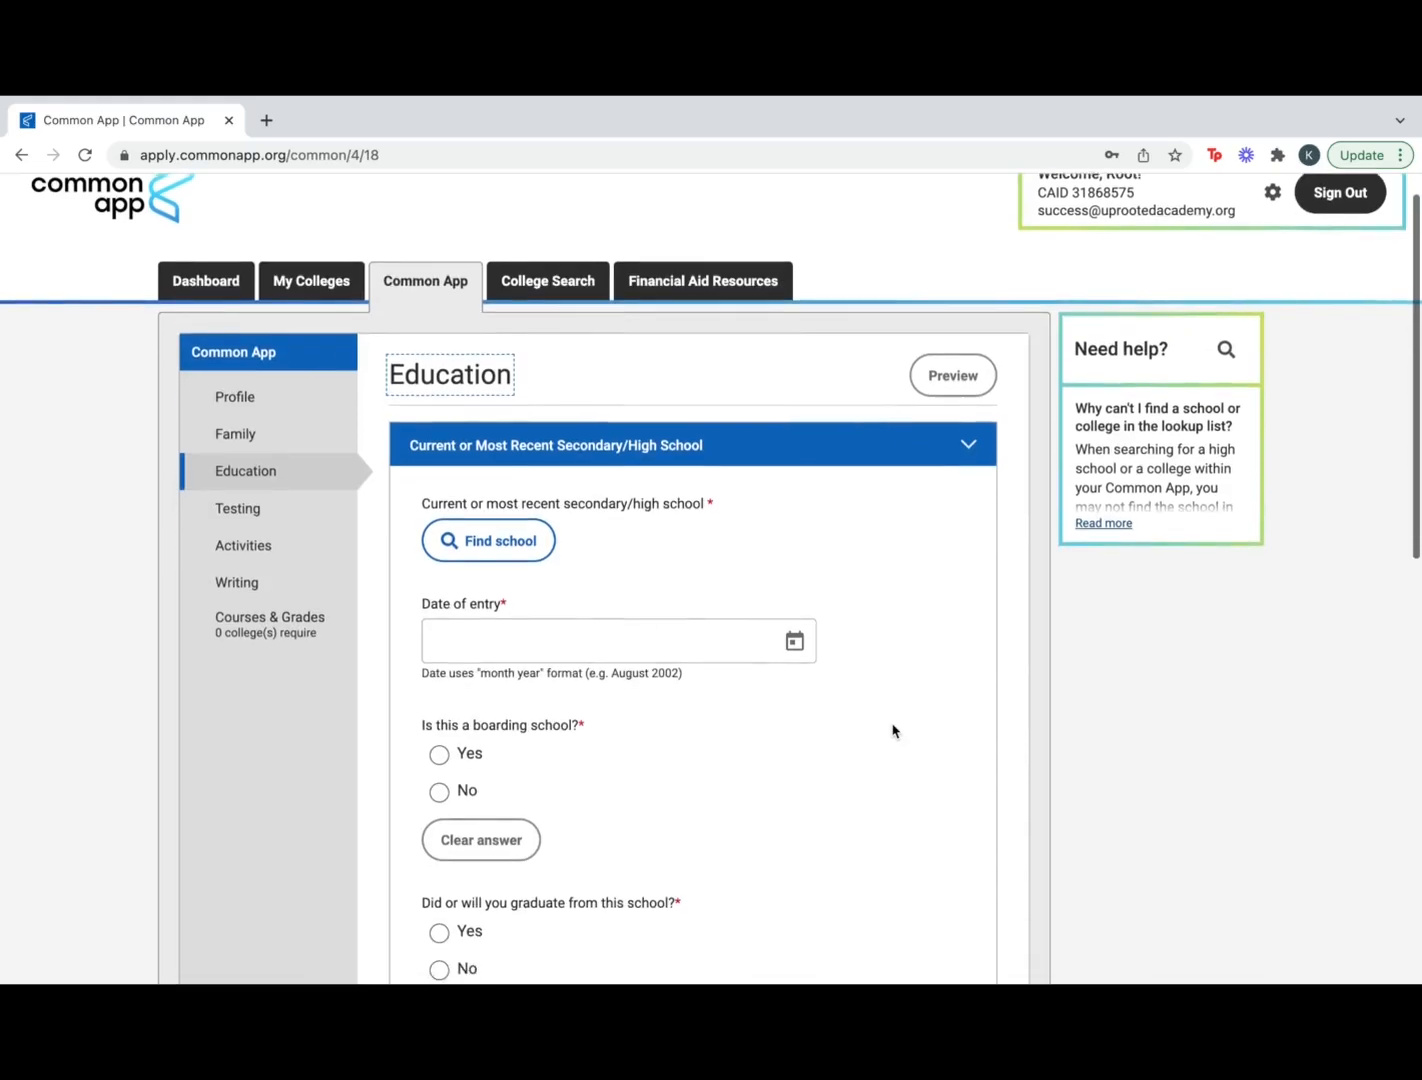
scroll(892, 730, "down", 3)
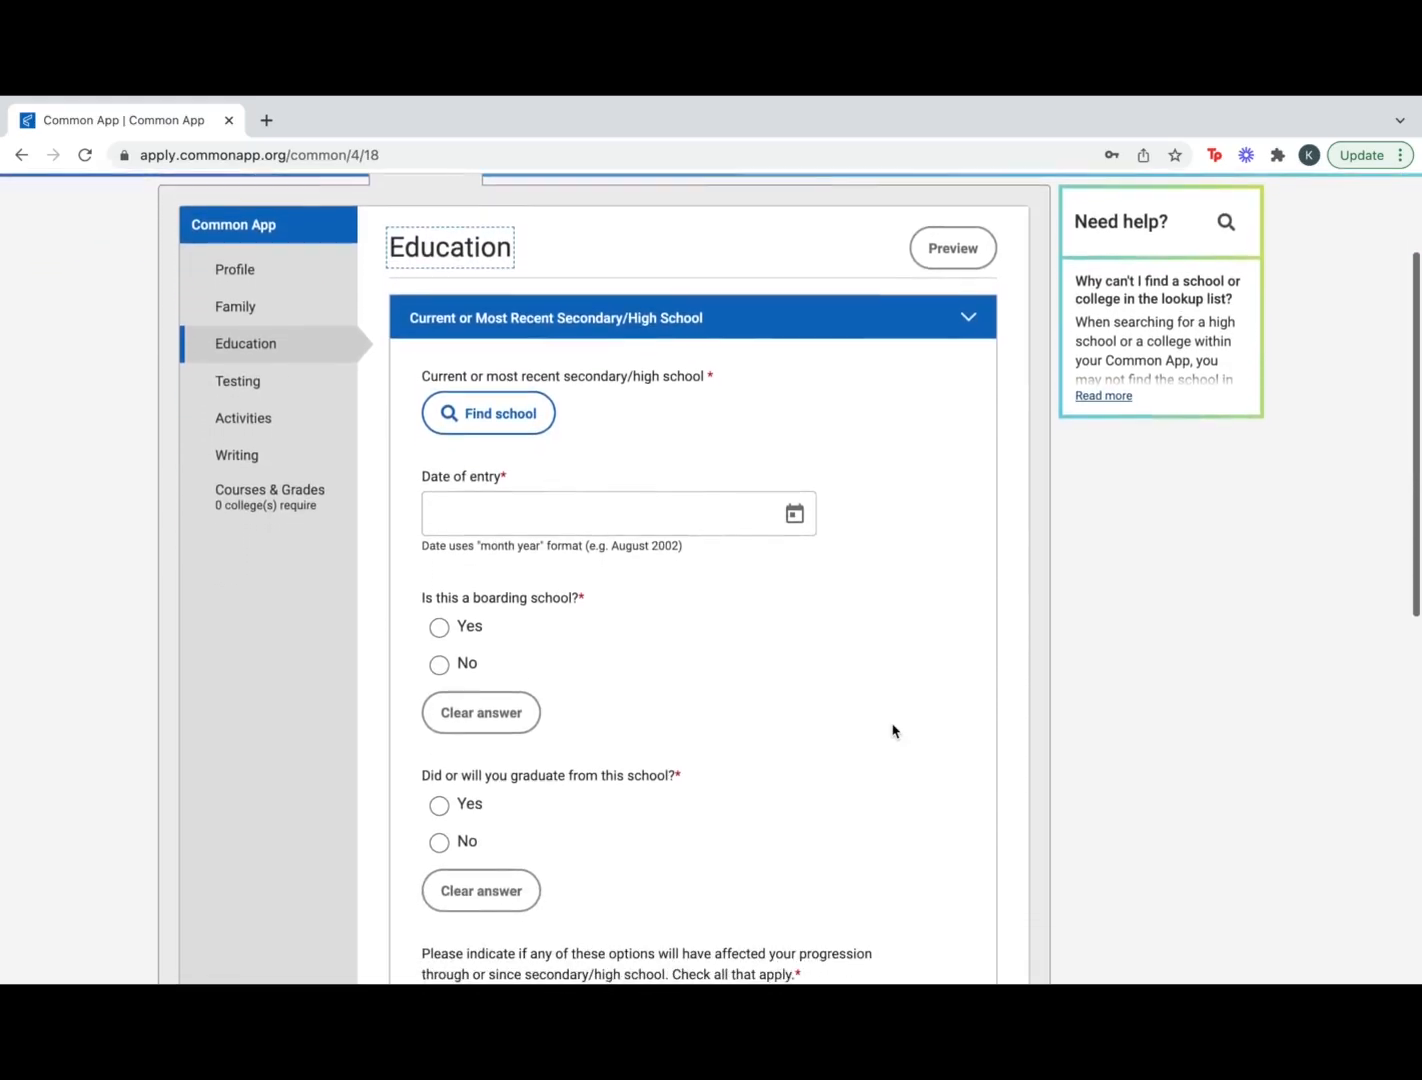
left_click(517, 405)
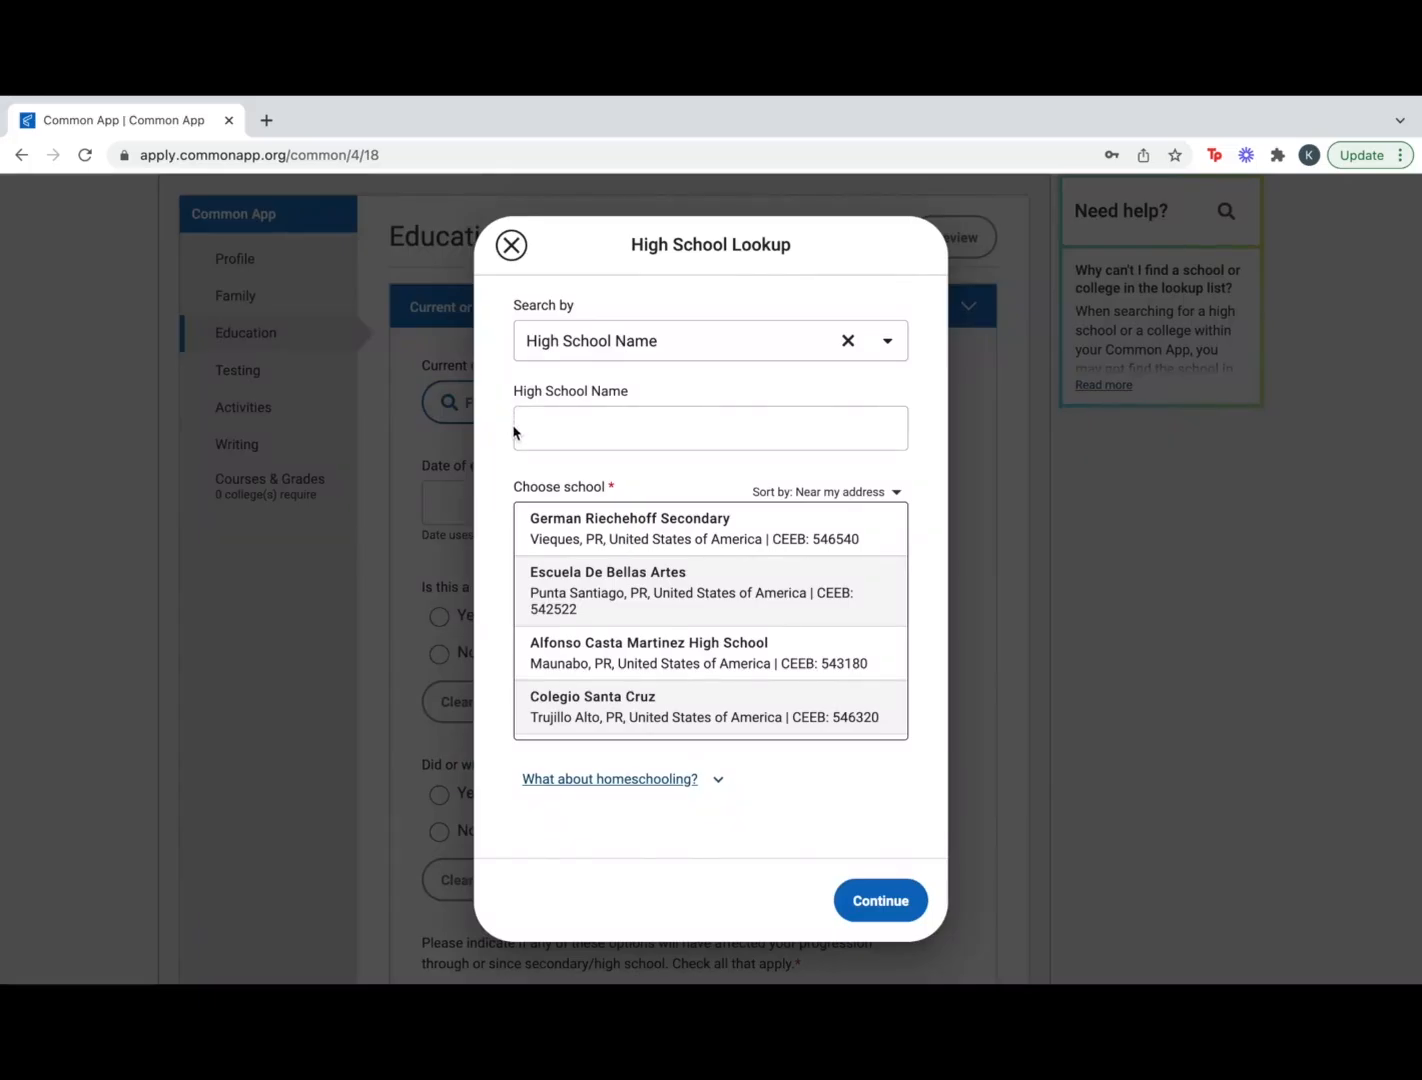
scroll(618, 705, "down", 3)
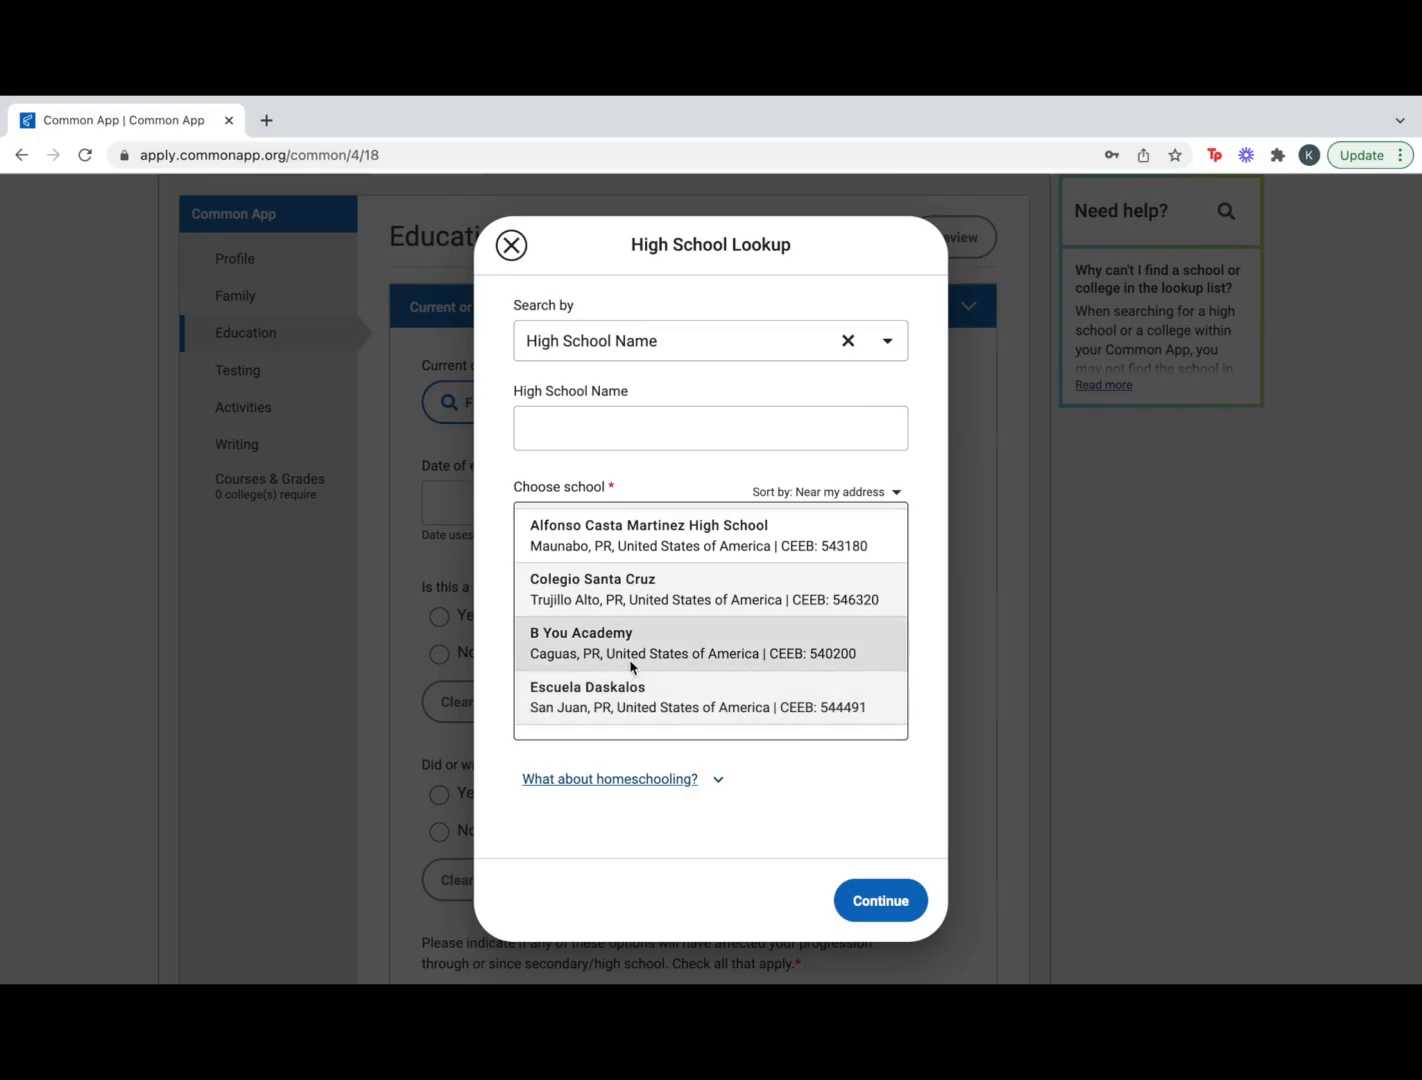
left_click(631, 666)
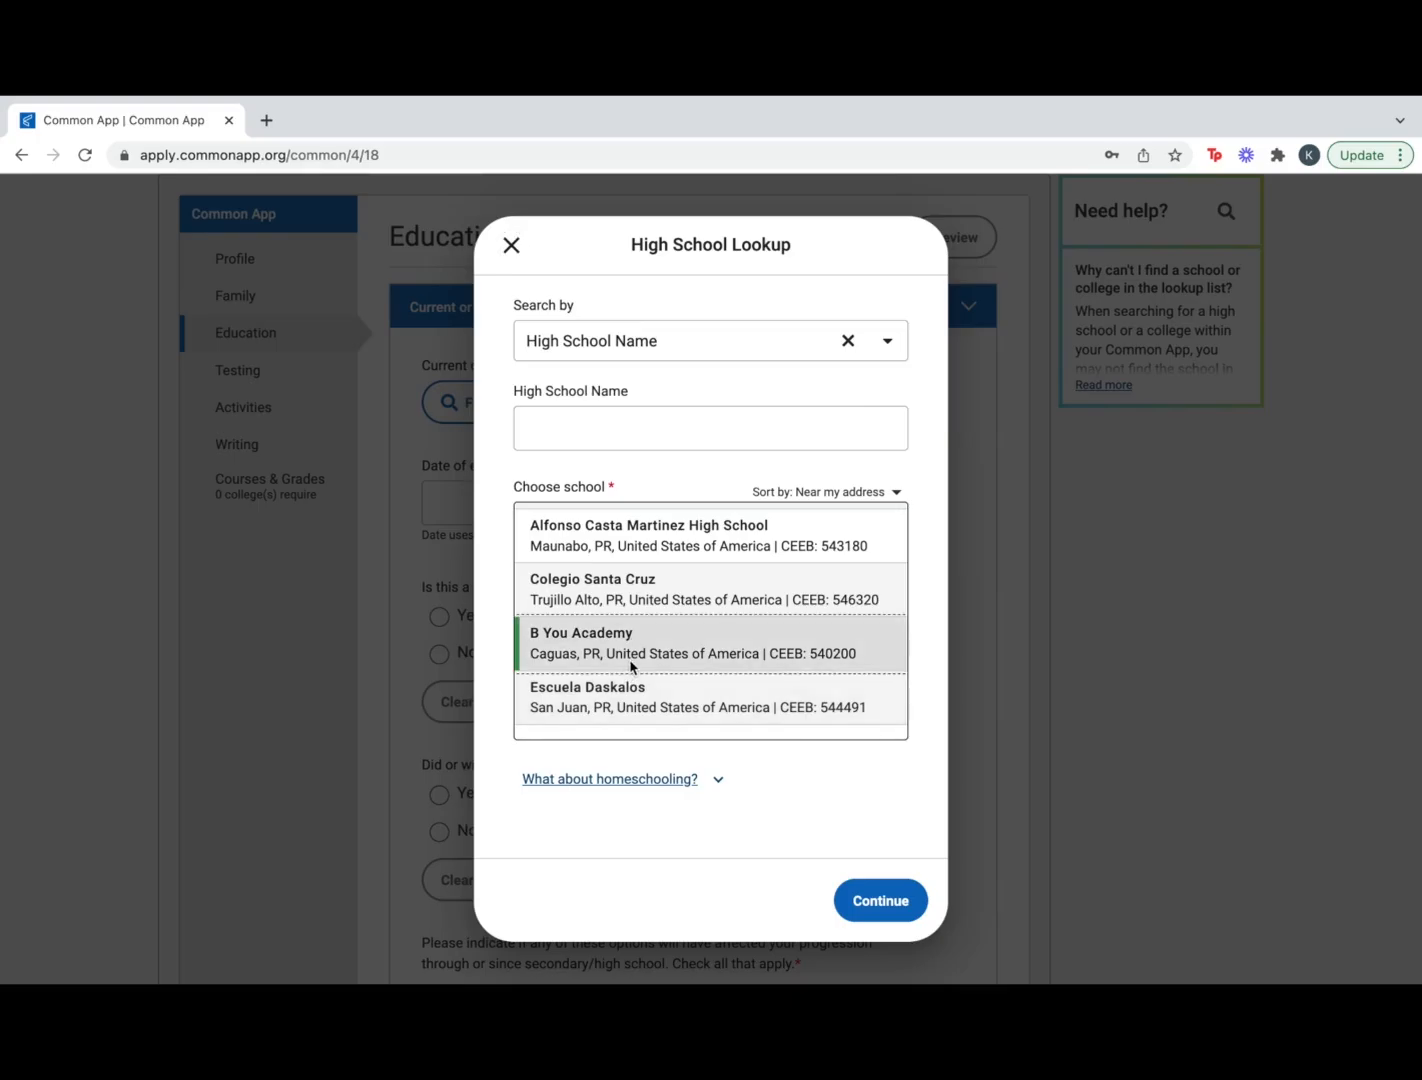
left_click(614, 429)
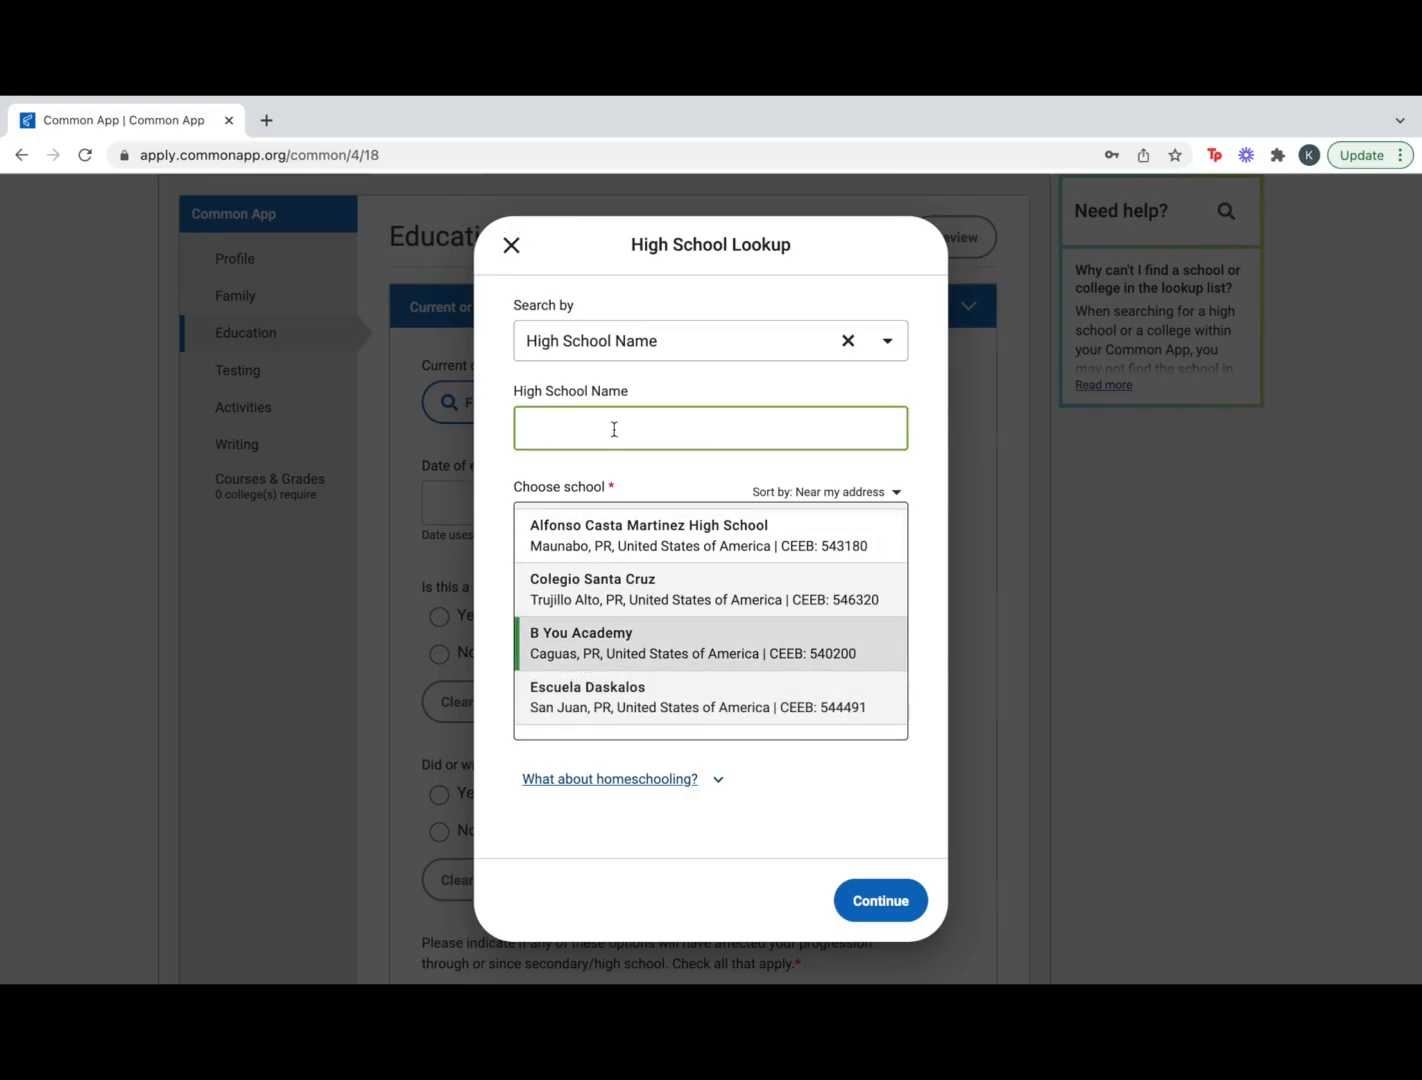
type("B You")
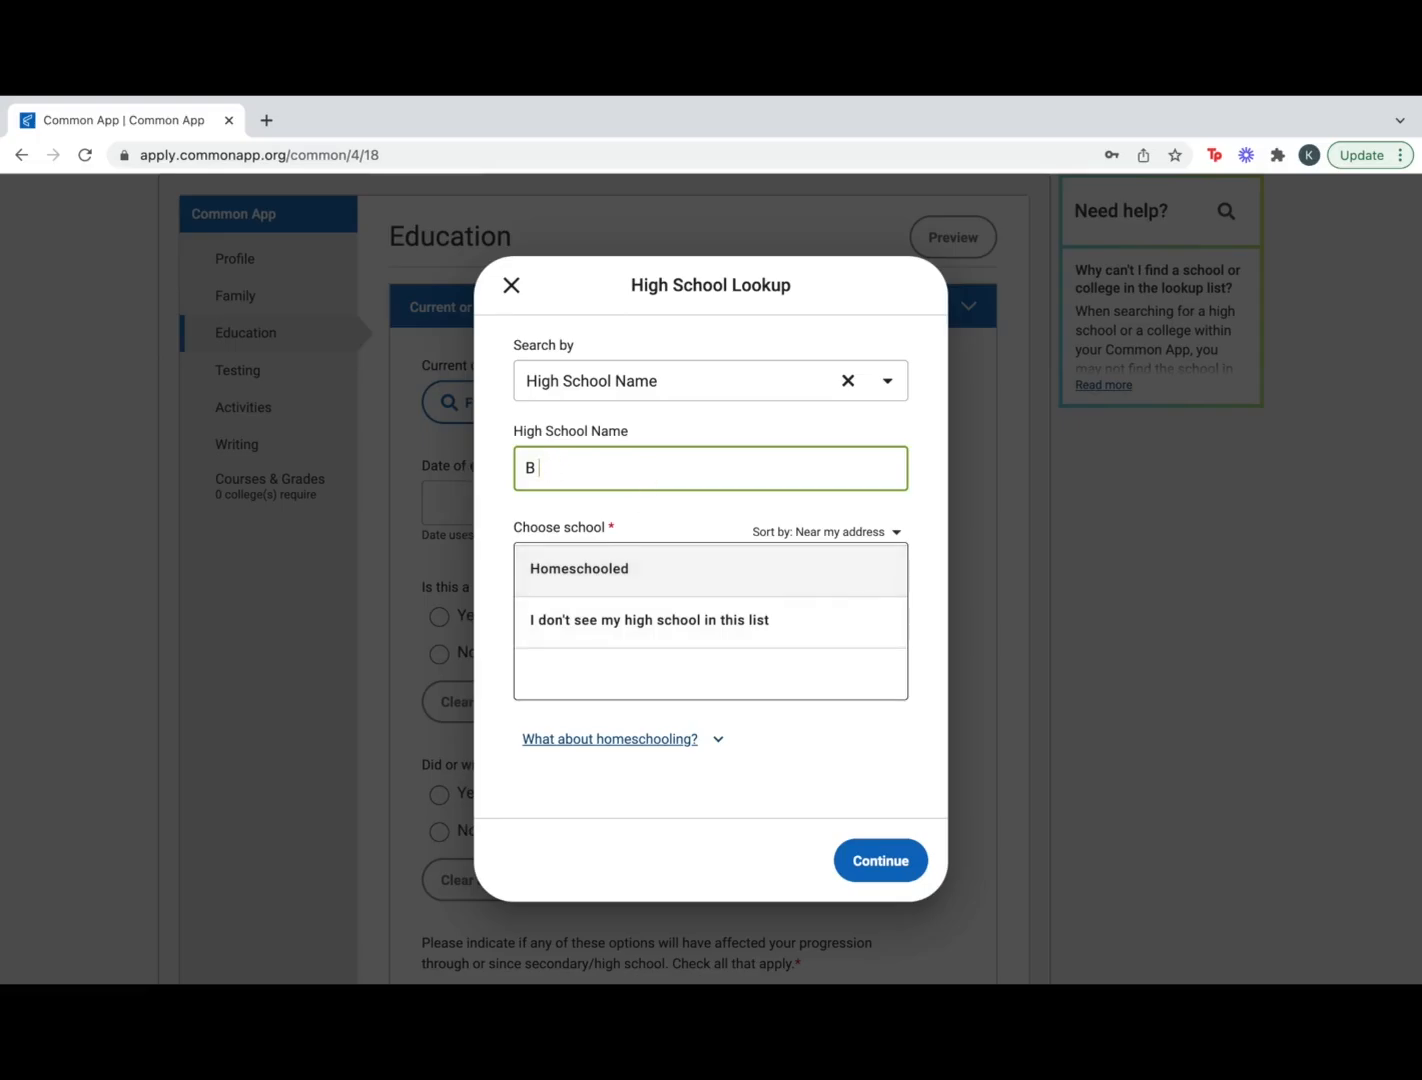
key("BackSpace")
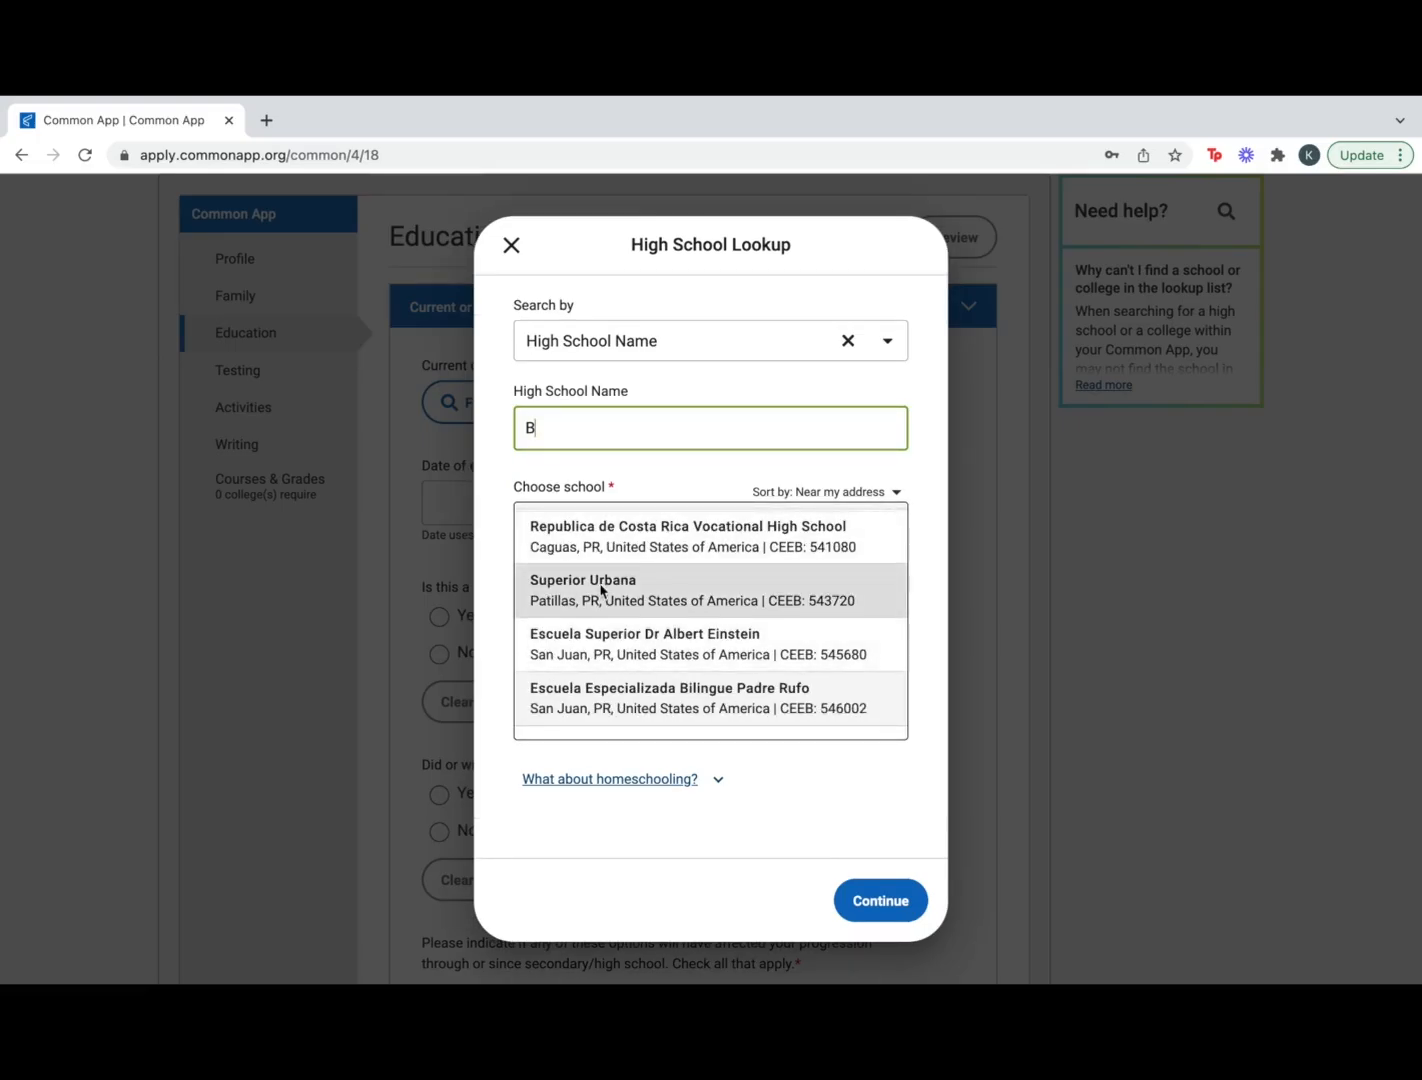
scroll(601, 590, "up", 1)
left_click(646, 570)
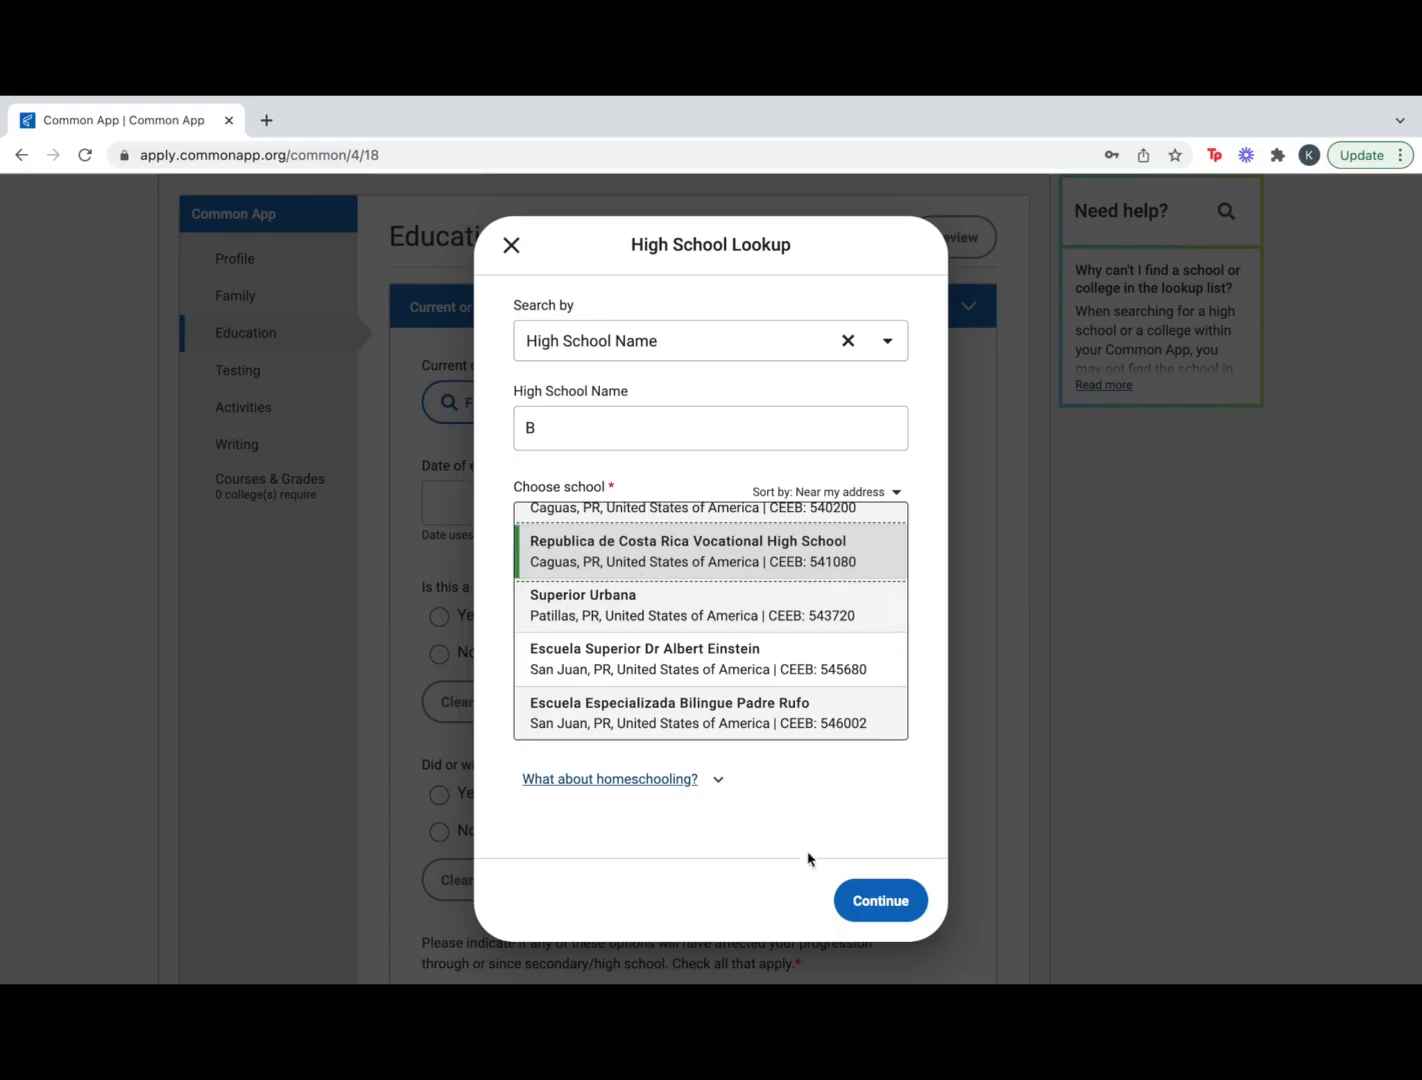
left_click(878, 900)
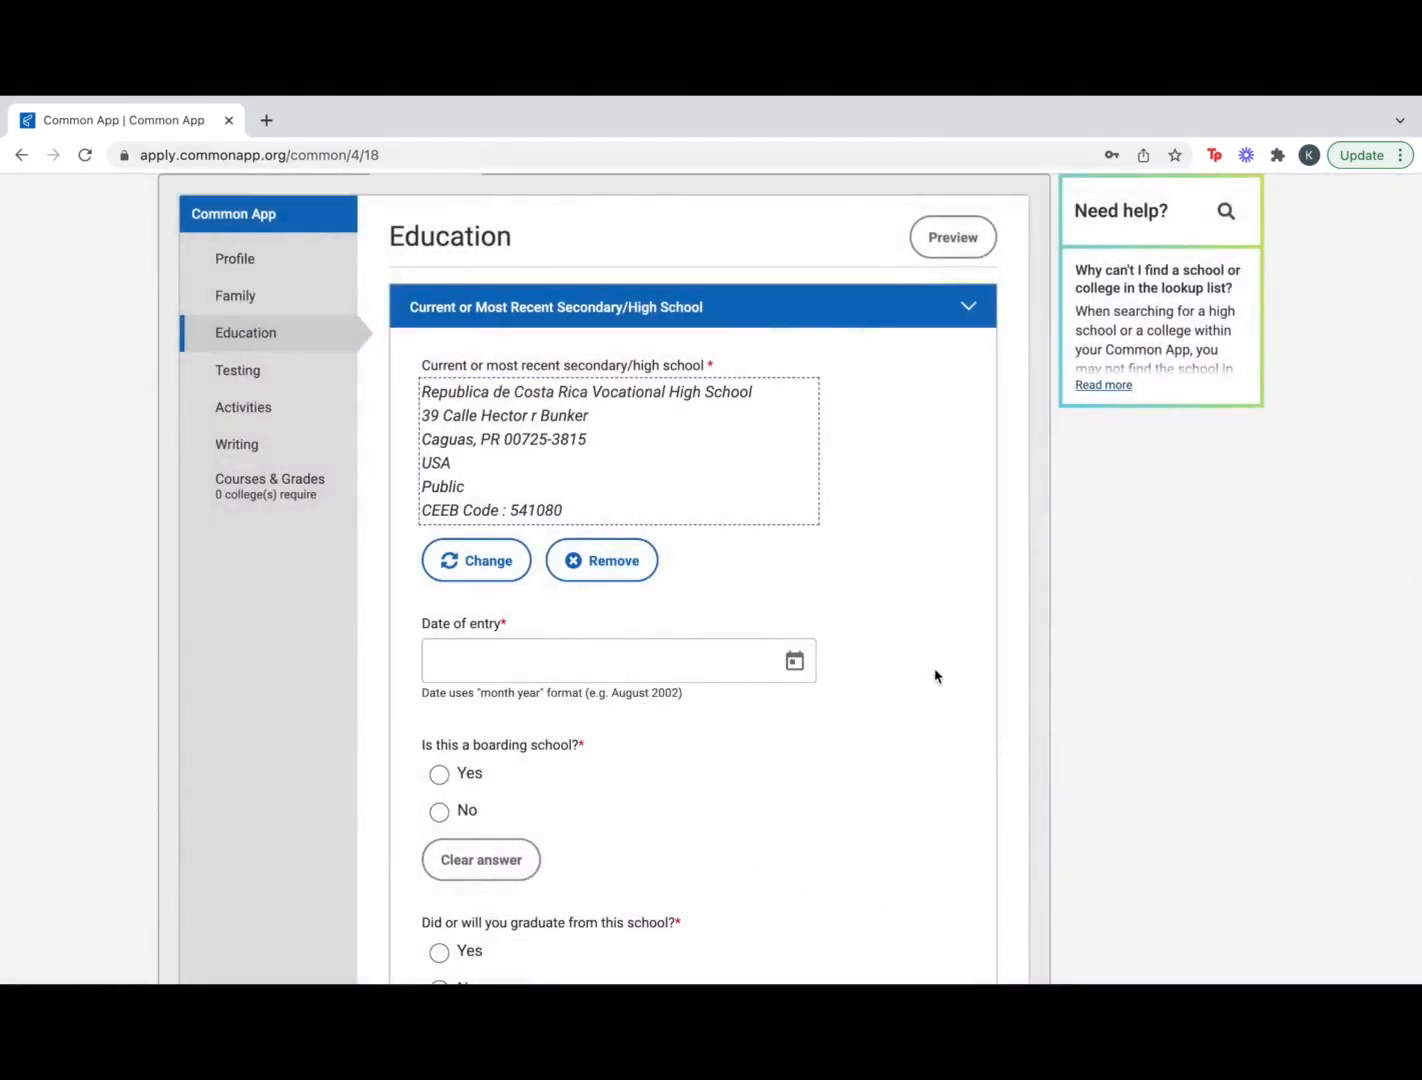
Set the date of entry to September 2020 and answer yes to graduating from this school
scroll(940, 675, "down", 2)
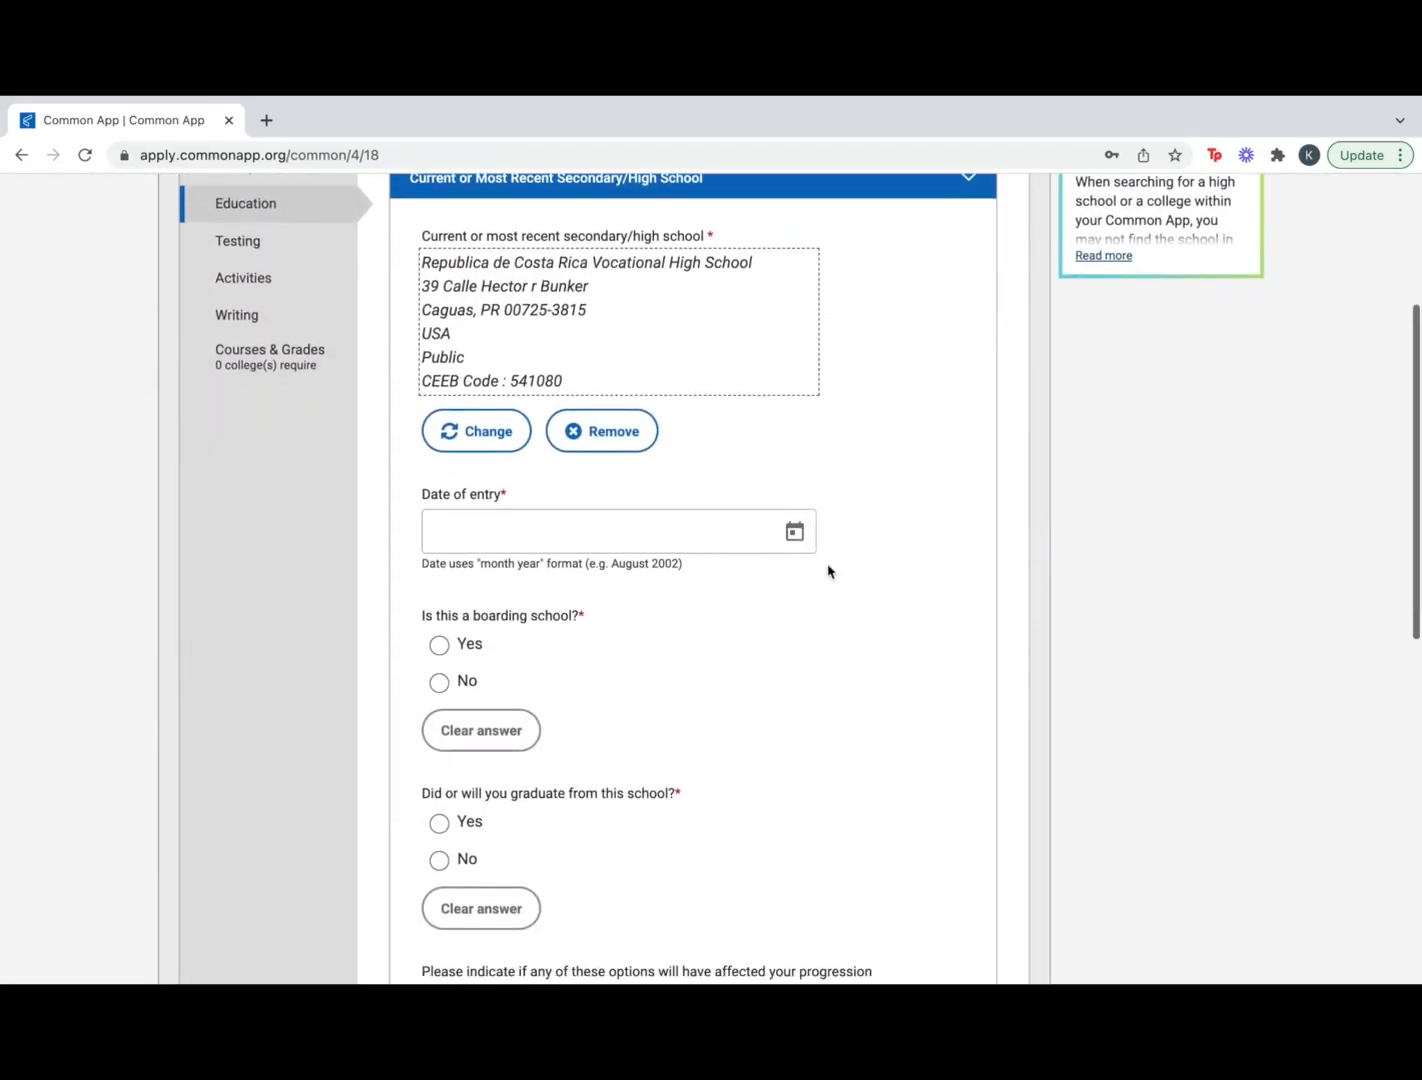
left_click(797, 533)
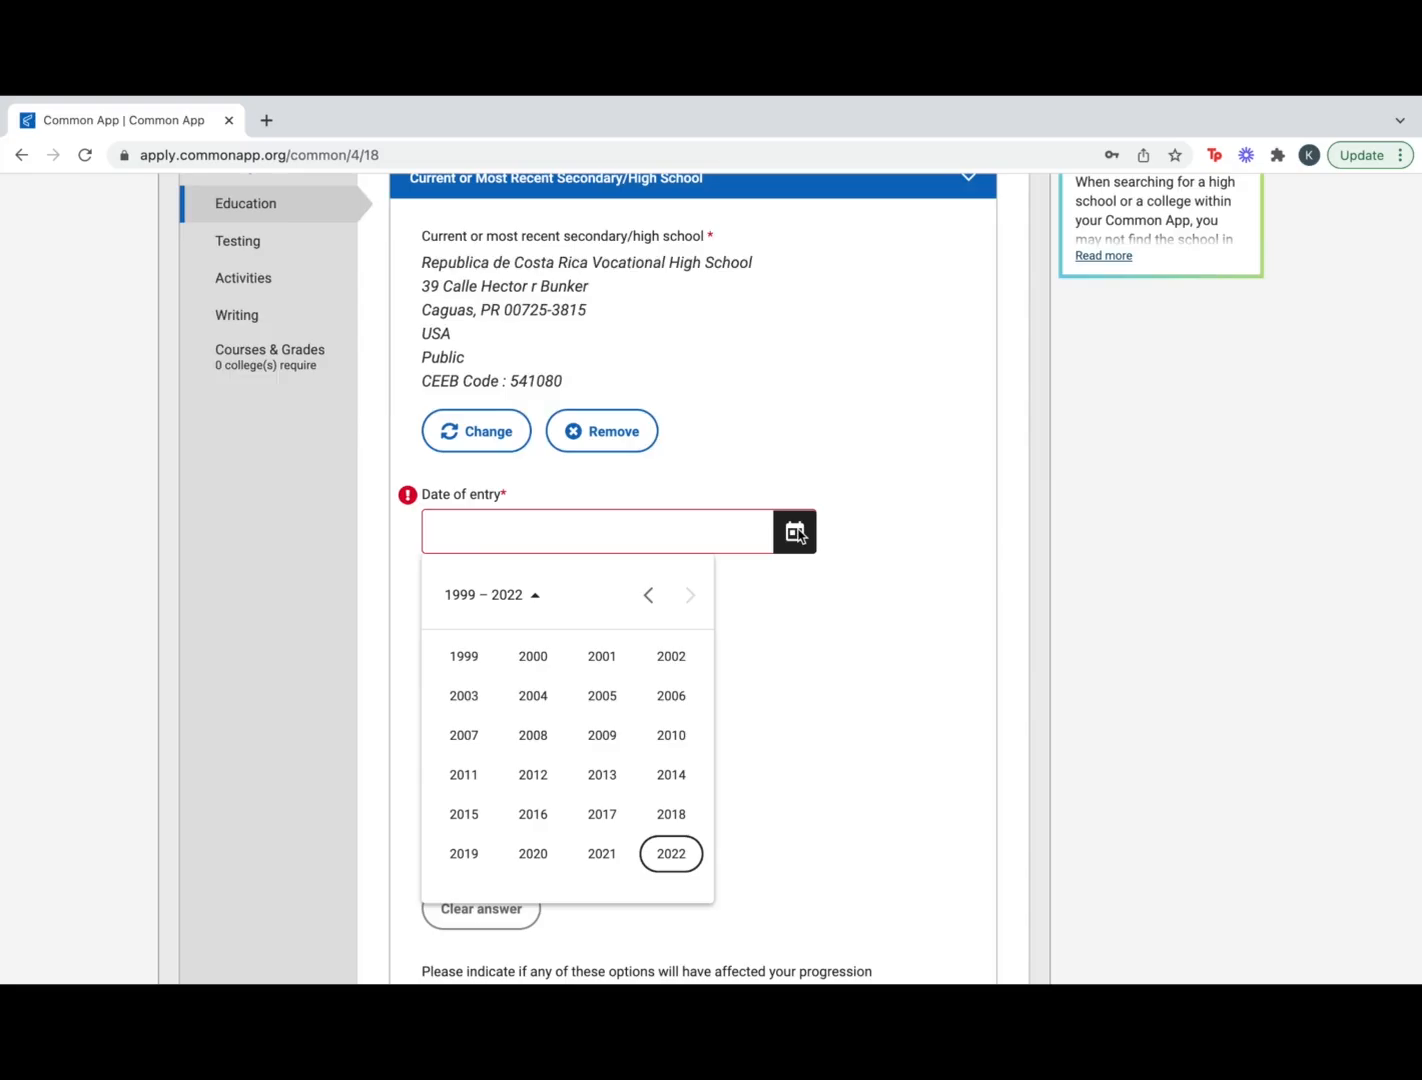
left_click(553, 861)
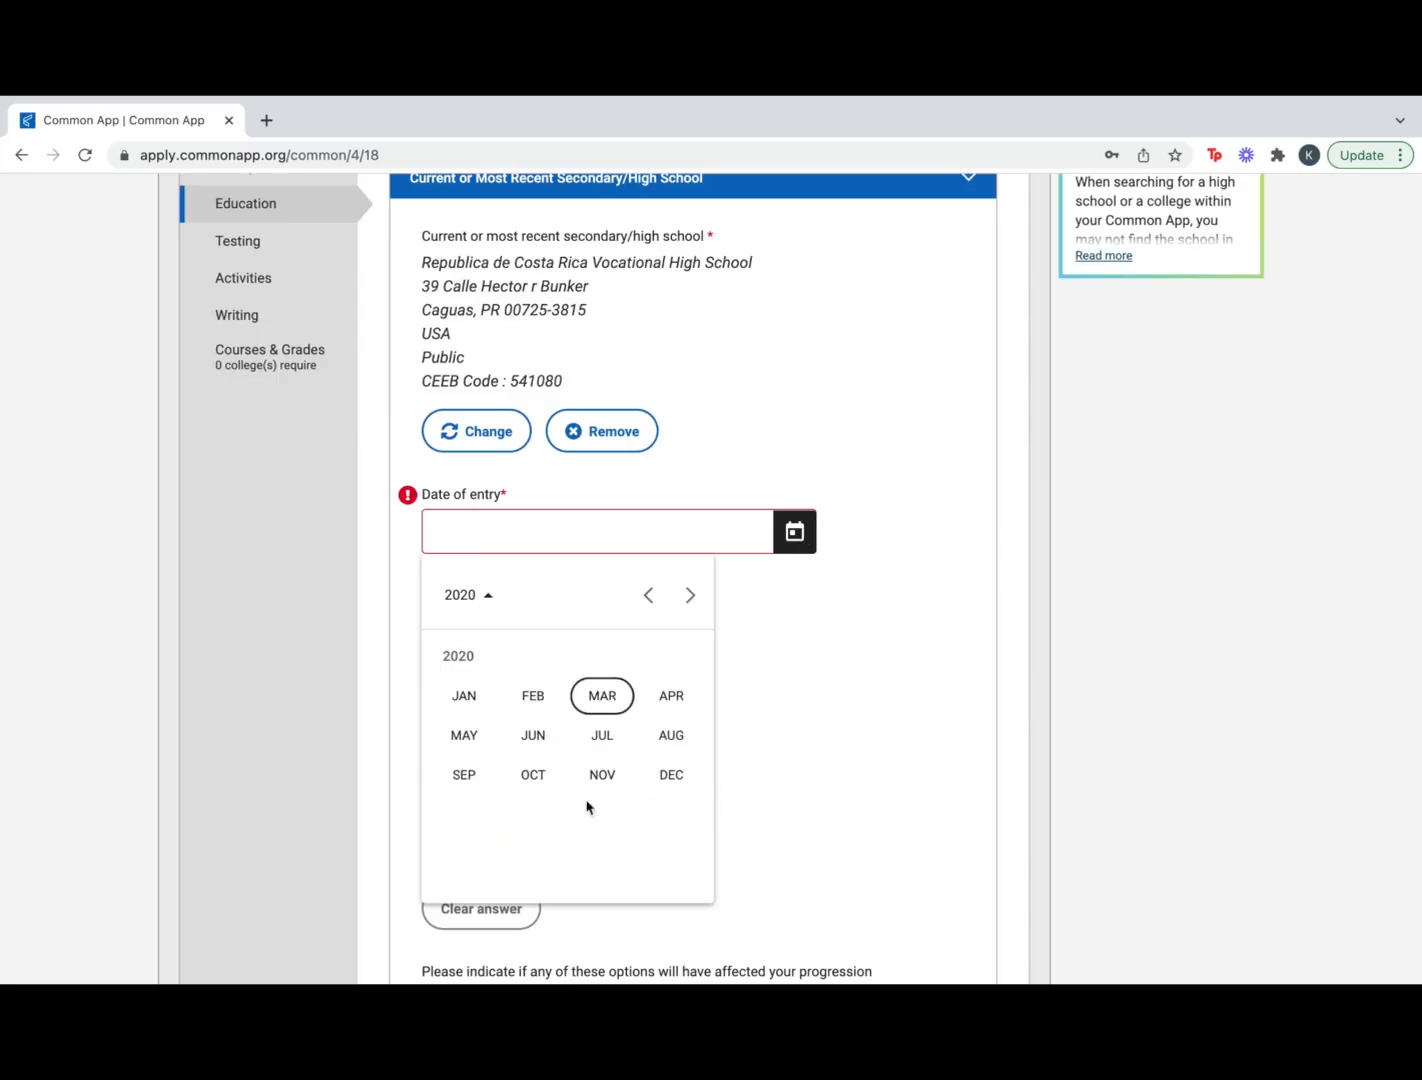
left_click(466, 776)
scroll(640, 690, "down", 1)
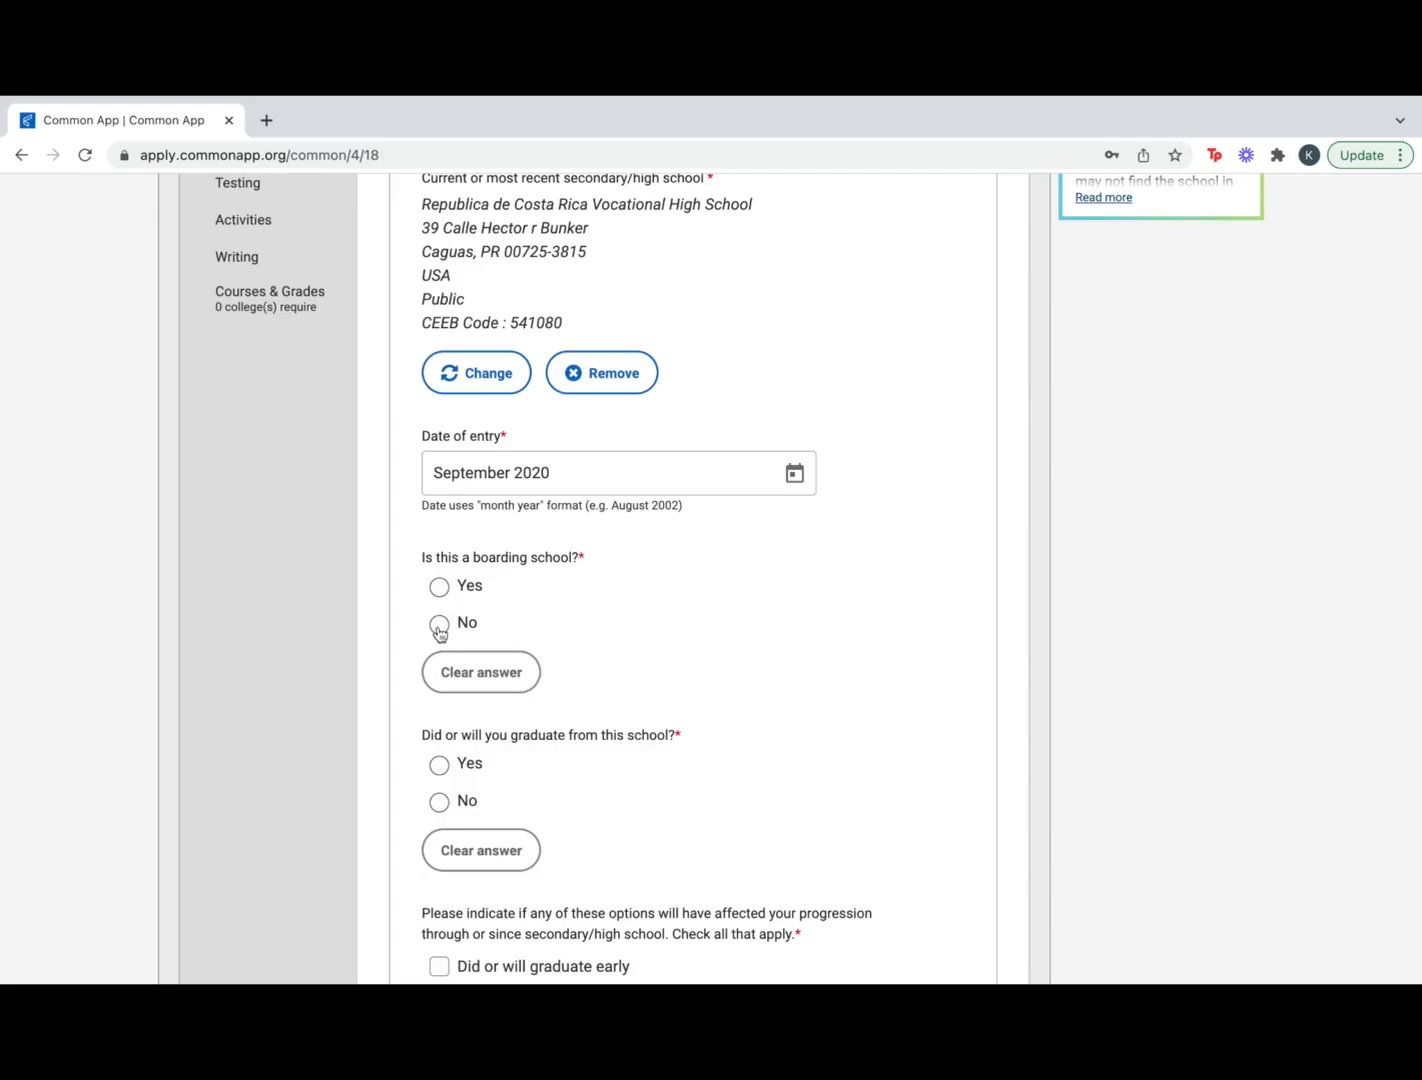
scroll(469, 778, "down", 2)
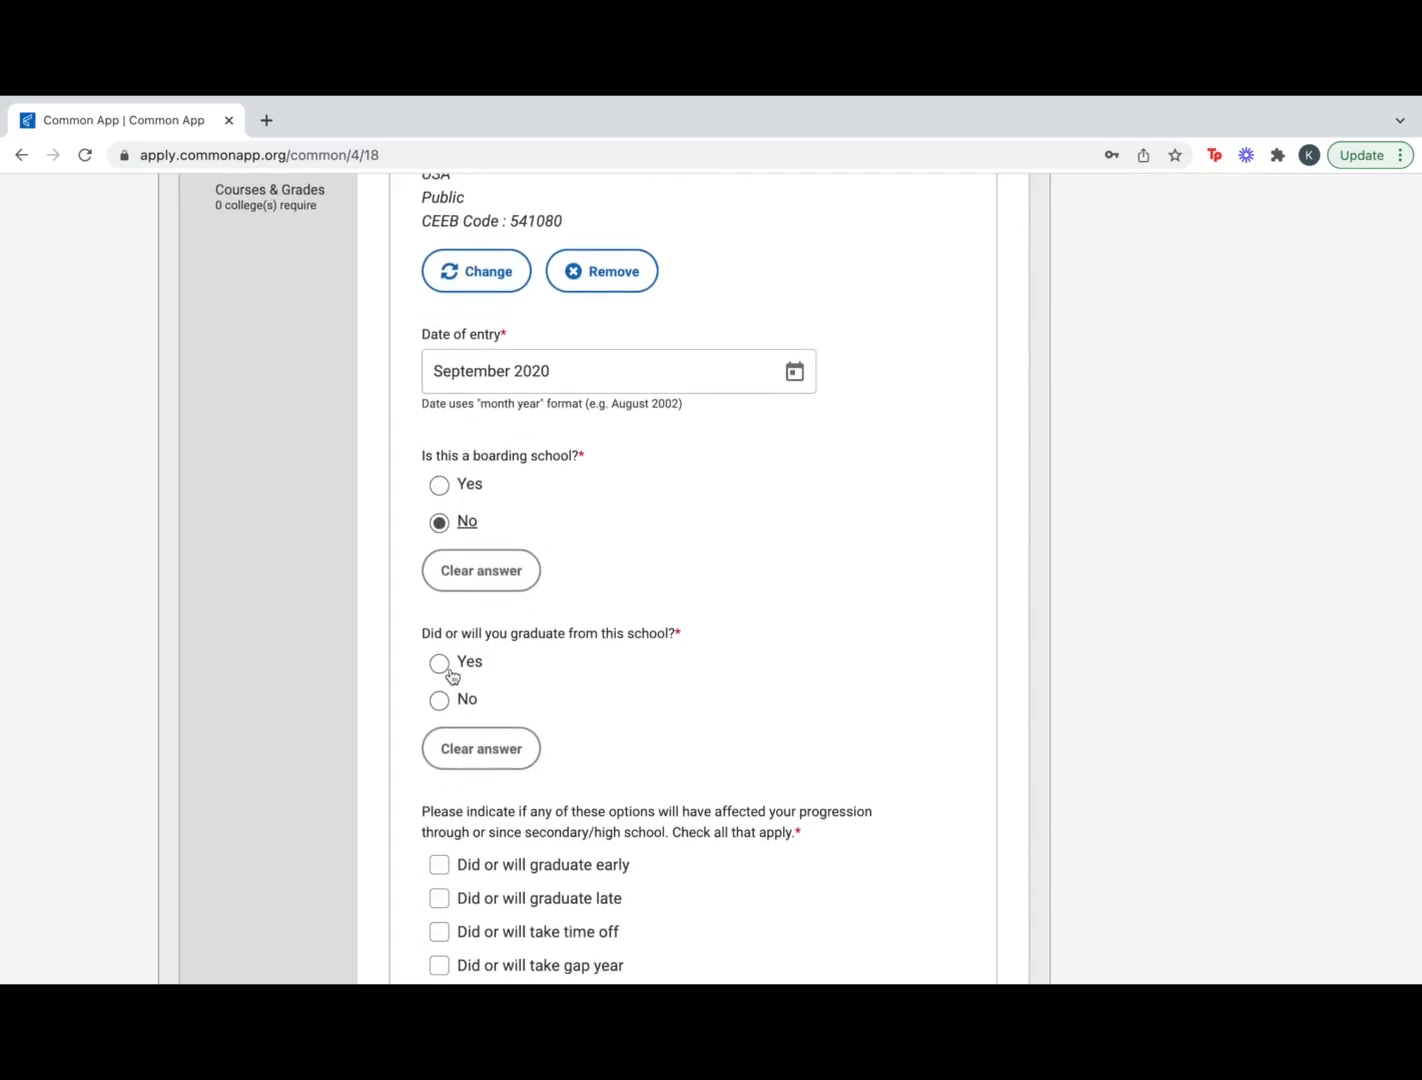
left_click(440, 630)
scroll(628, 830, "down", 3)
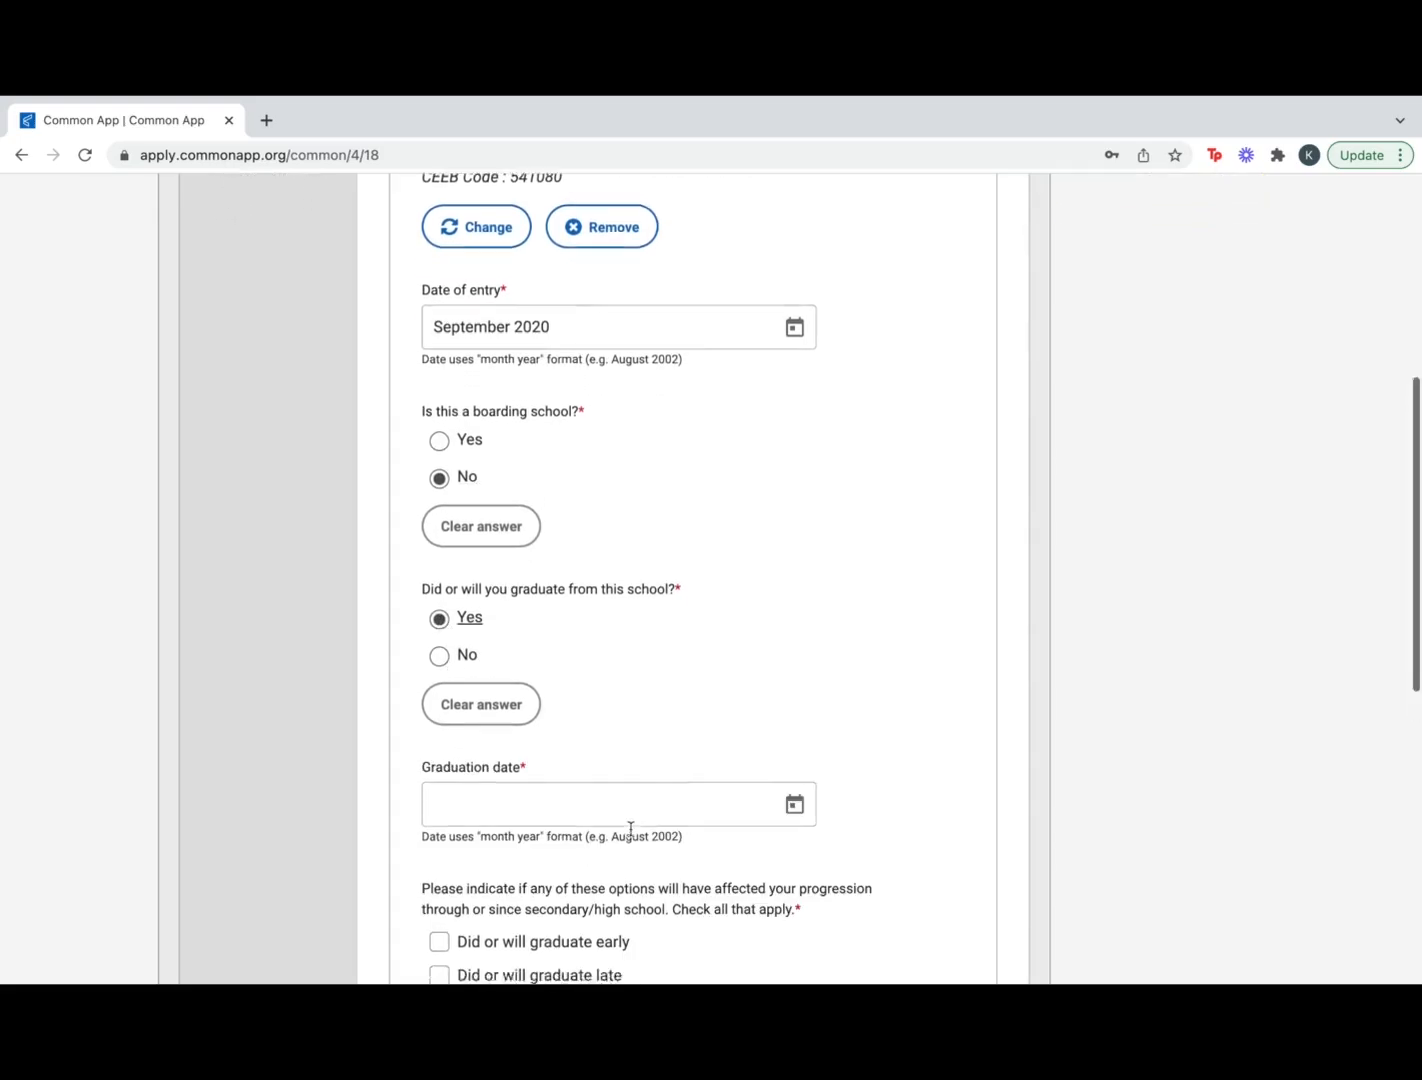
scroll(632, 836, "down", 1)
Set the graduation date to May 2023 and save the current high school section
left_click(794, 566)
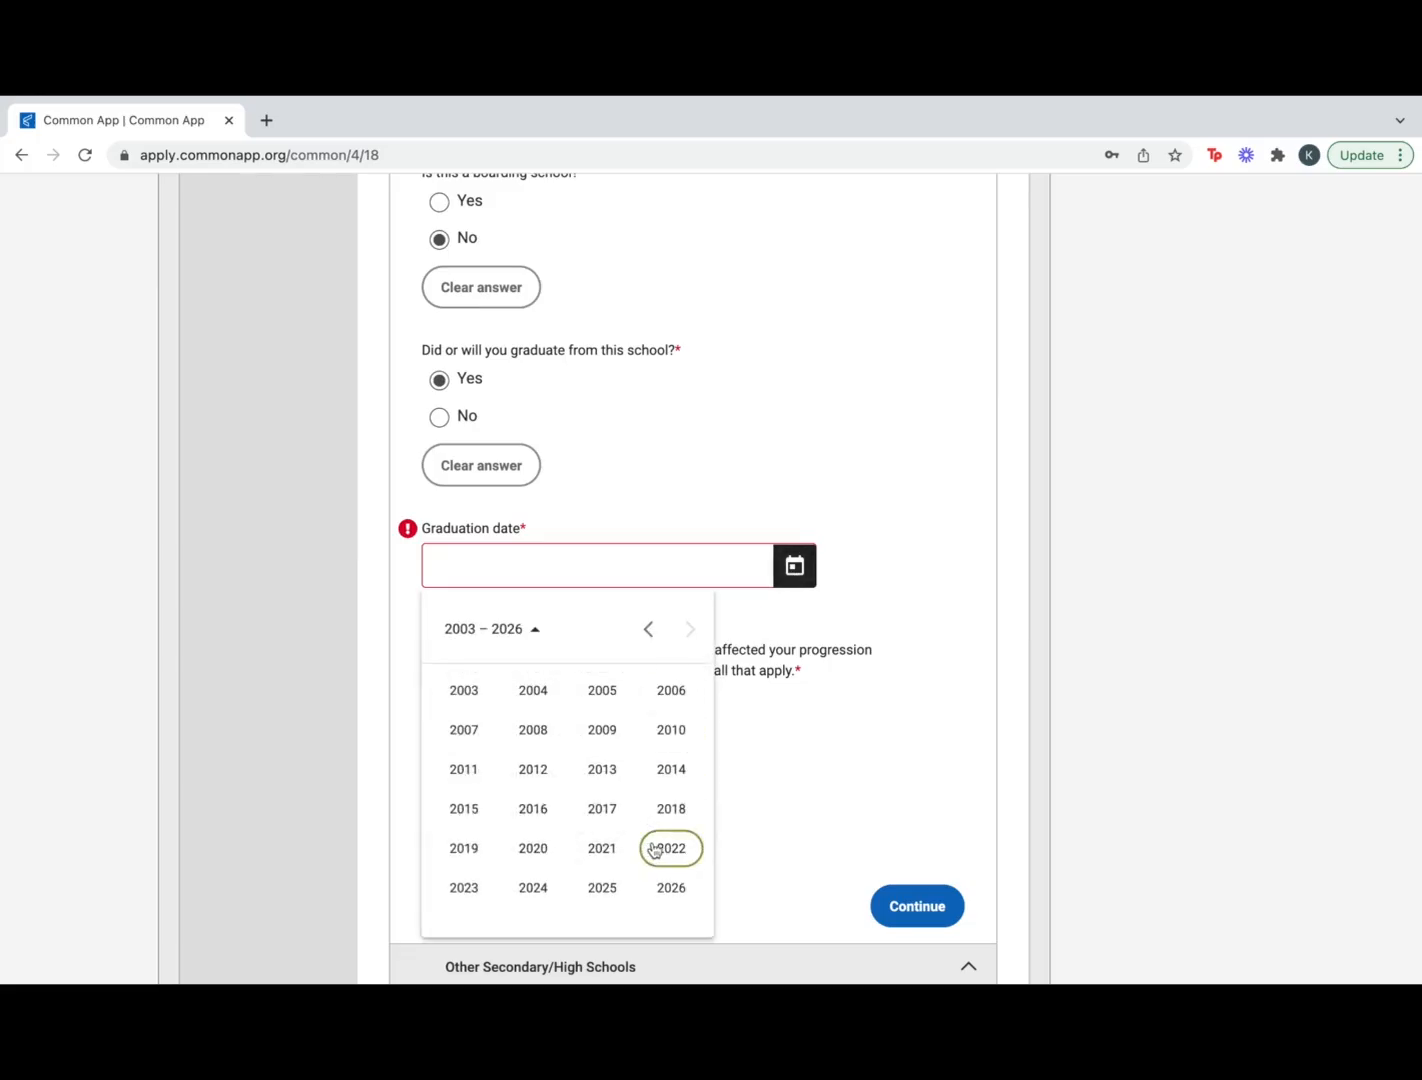
left_click(446, 897)
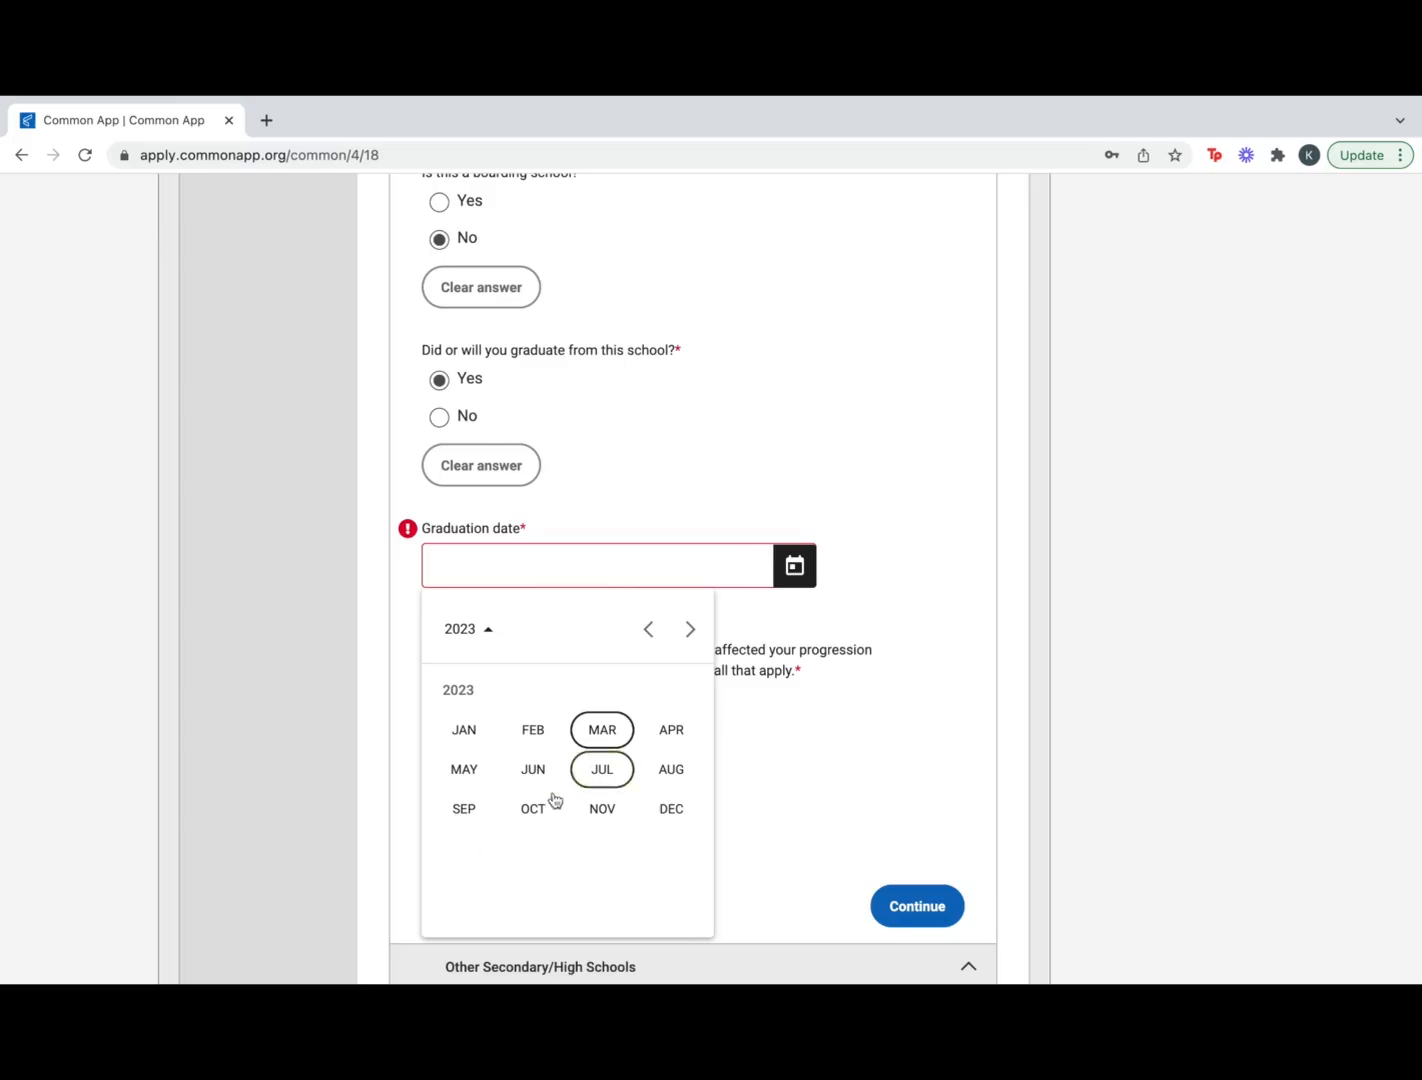
left_click(486, 769)
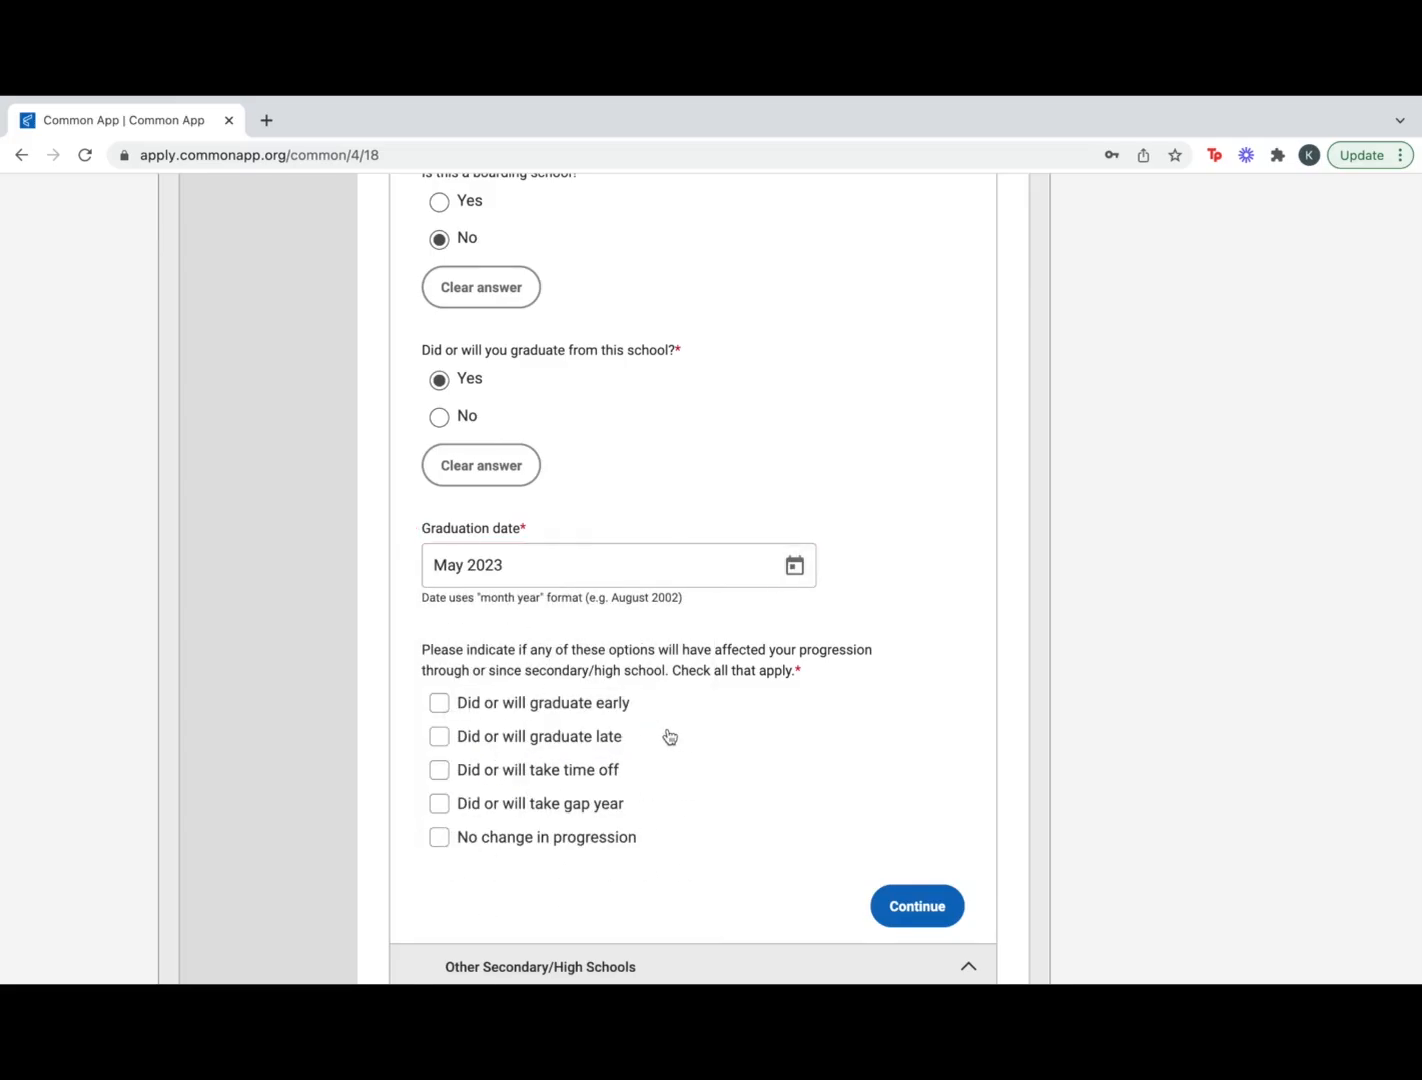
scroll(666, 736, "down", 3)
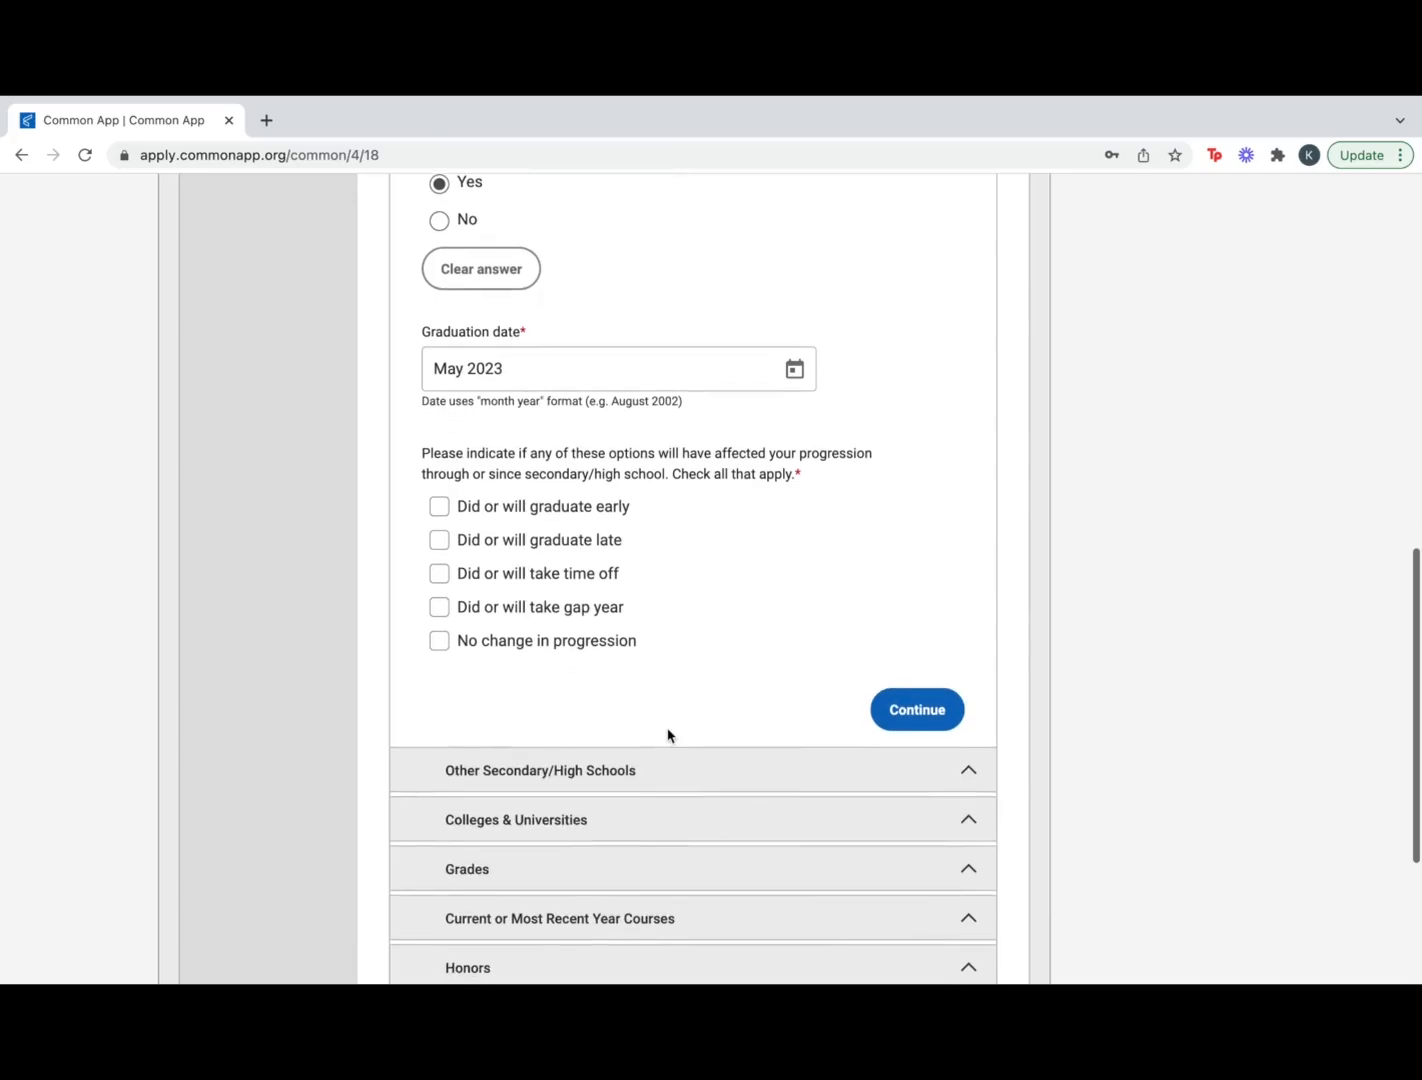
scroll(668, 736, "down", 2)
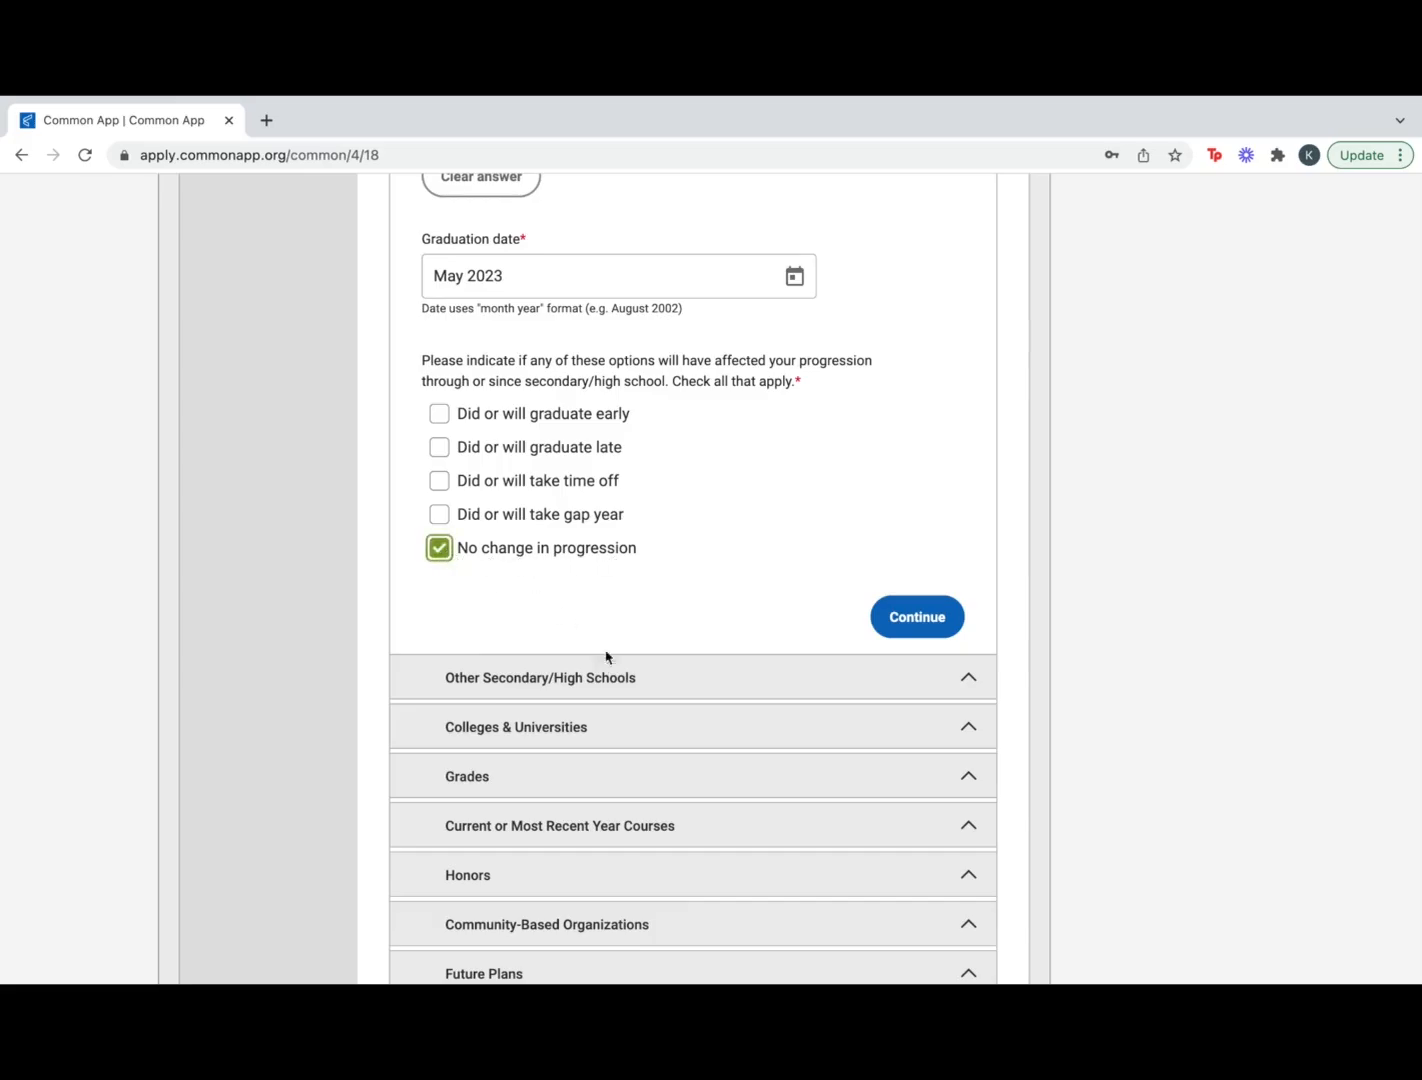
scroll(606, 656, "down", 2)
left_click(892, 497)
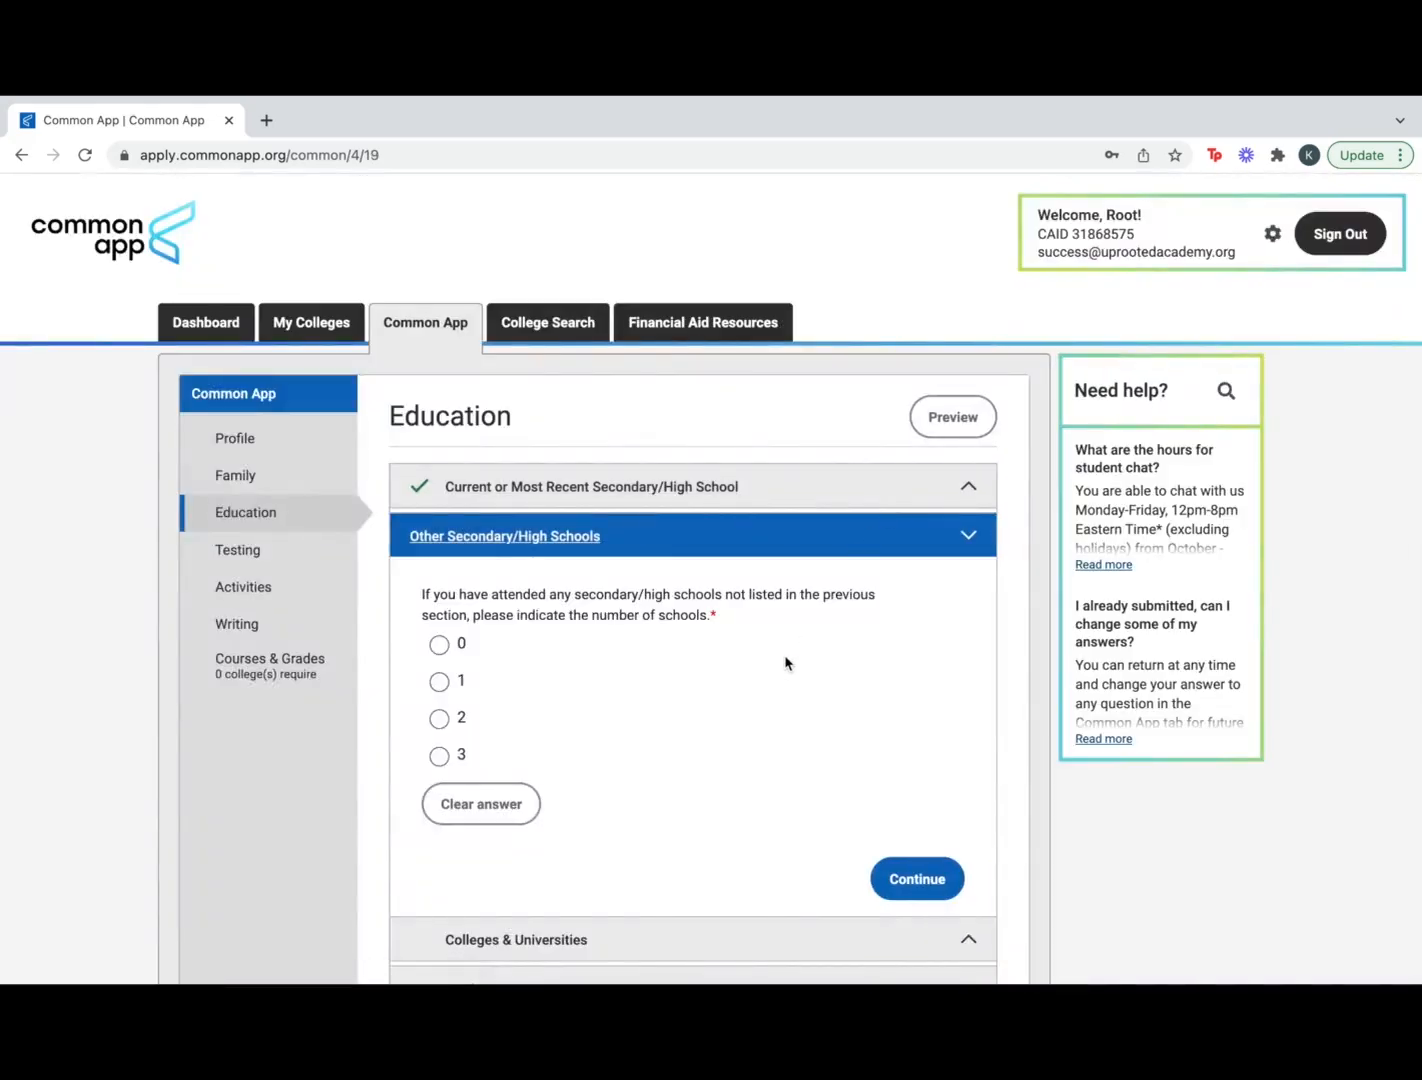
Report 0 other secondary schools and 0 colleges attended, saving each section
scroll(648, 783, "down", 1)
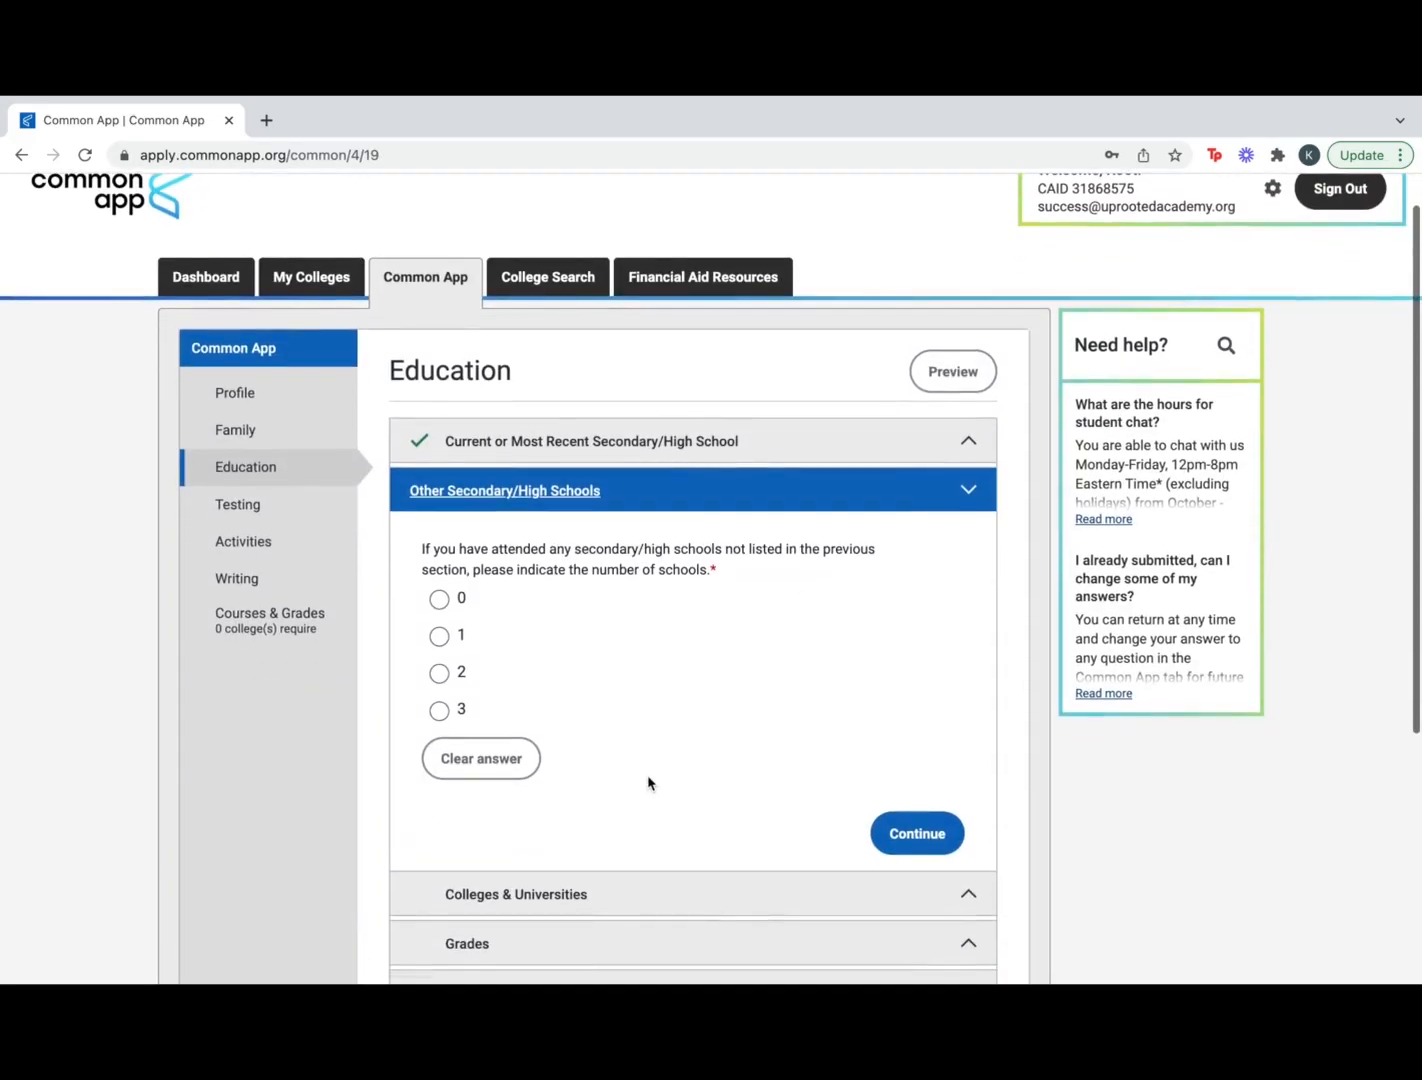
scroll(648, 783, "down", 1)
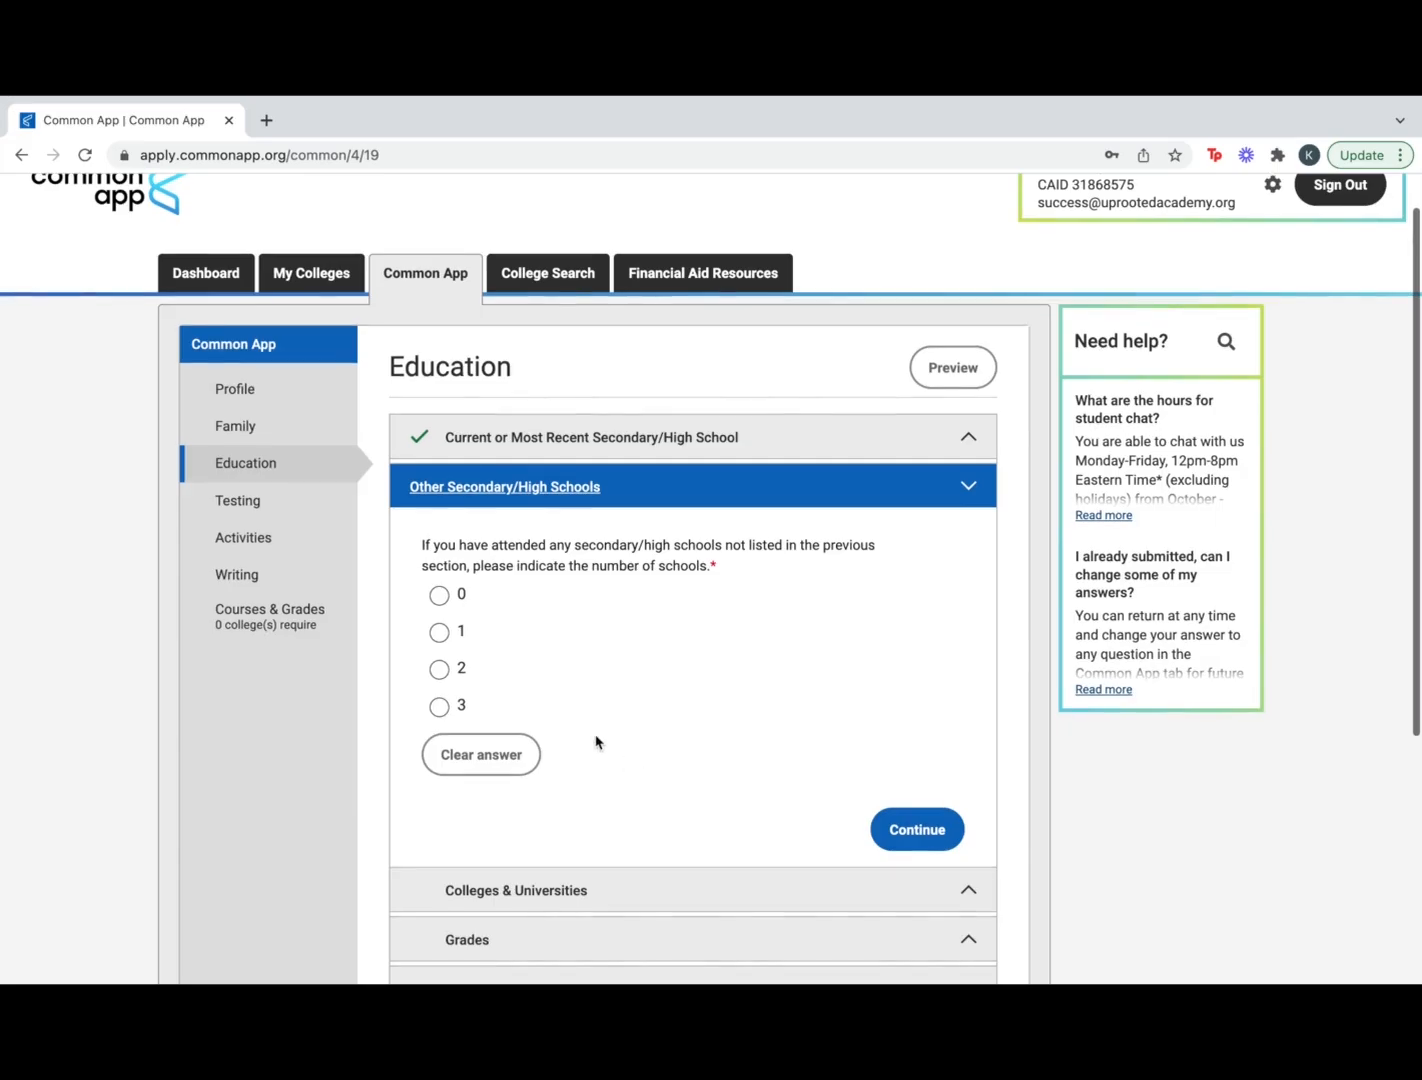
left_click(439, 595)
left_click(905, 824)
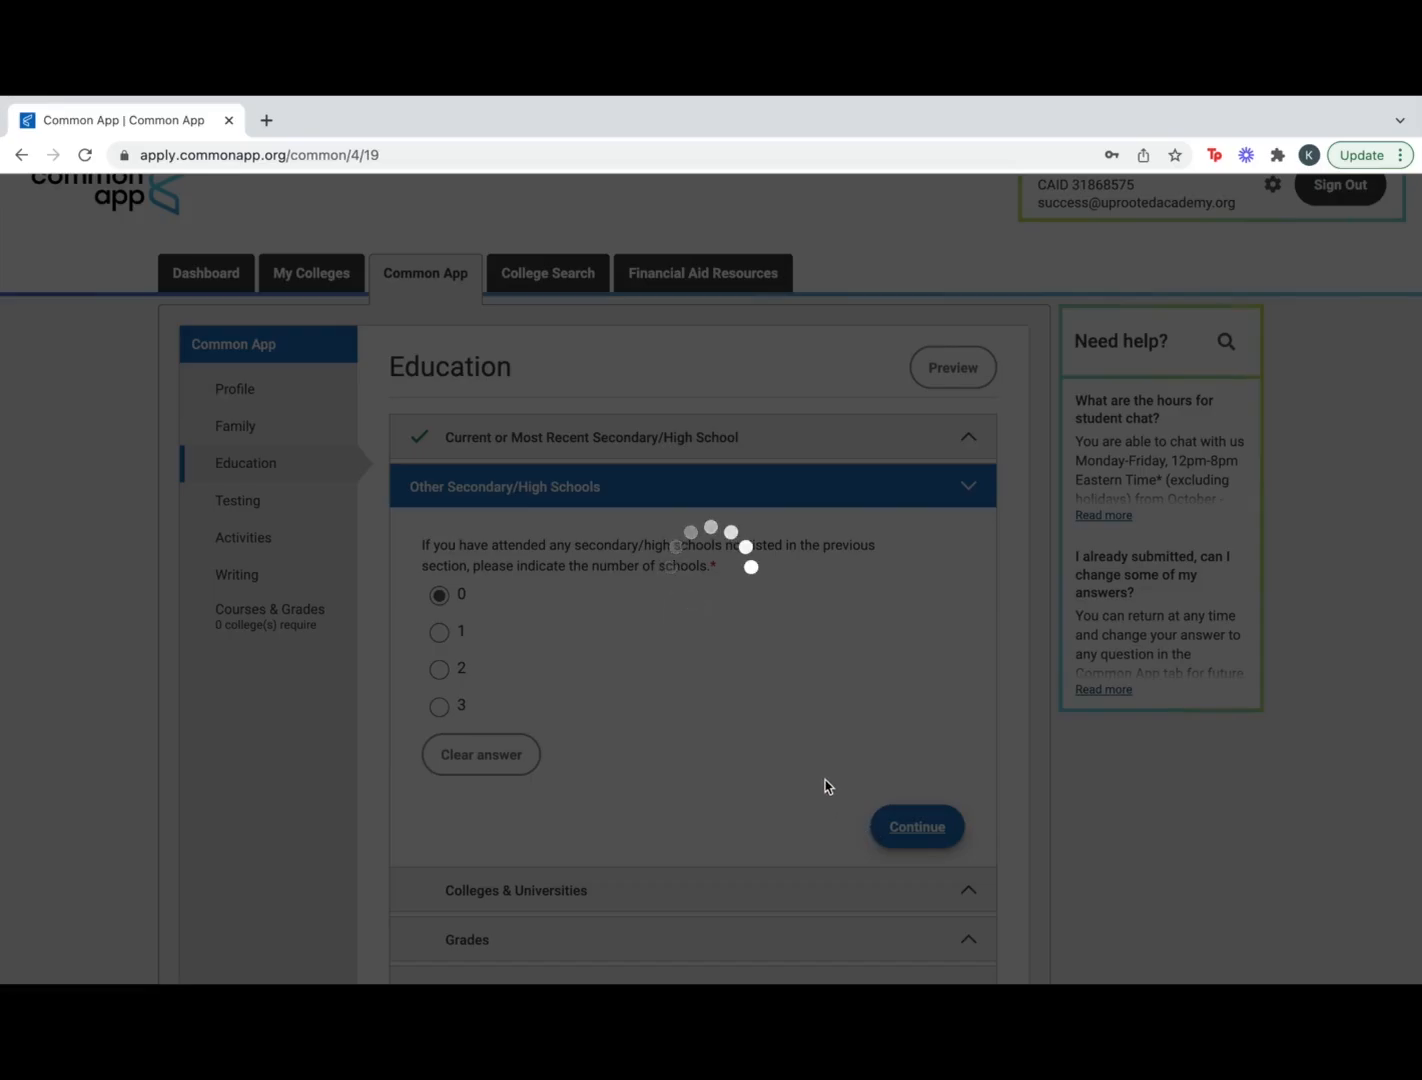
scroll(829, 784, "down", 2)
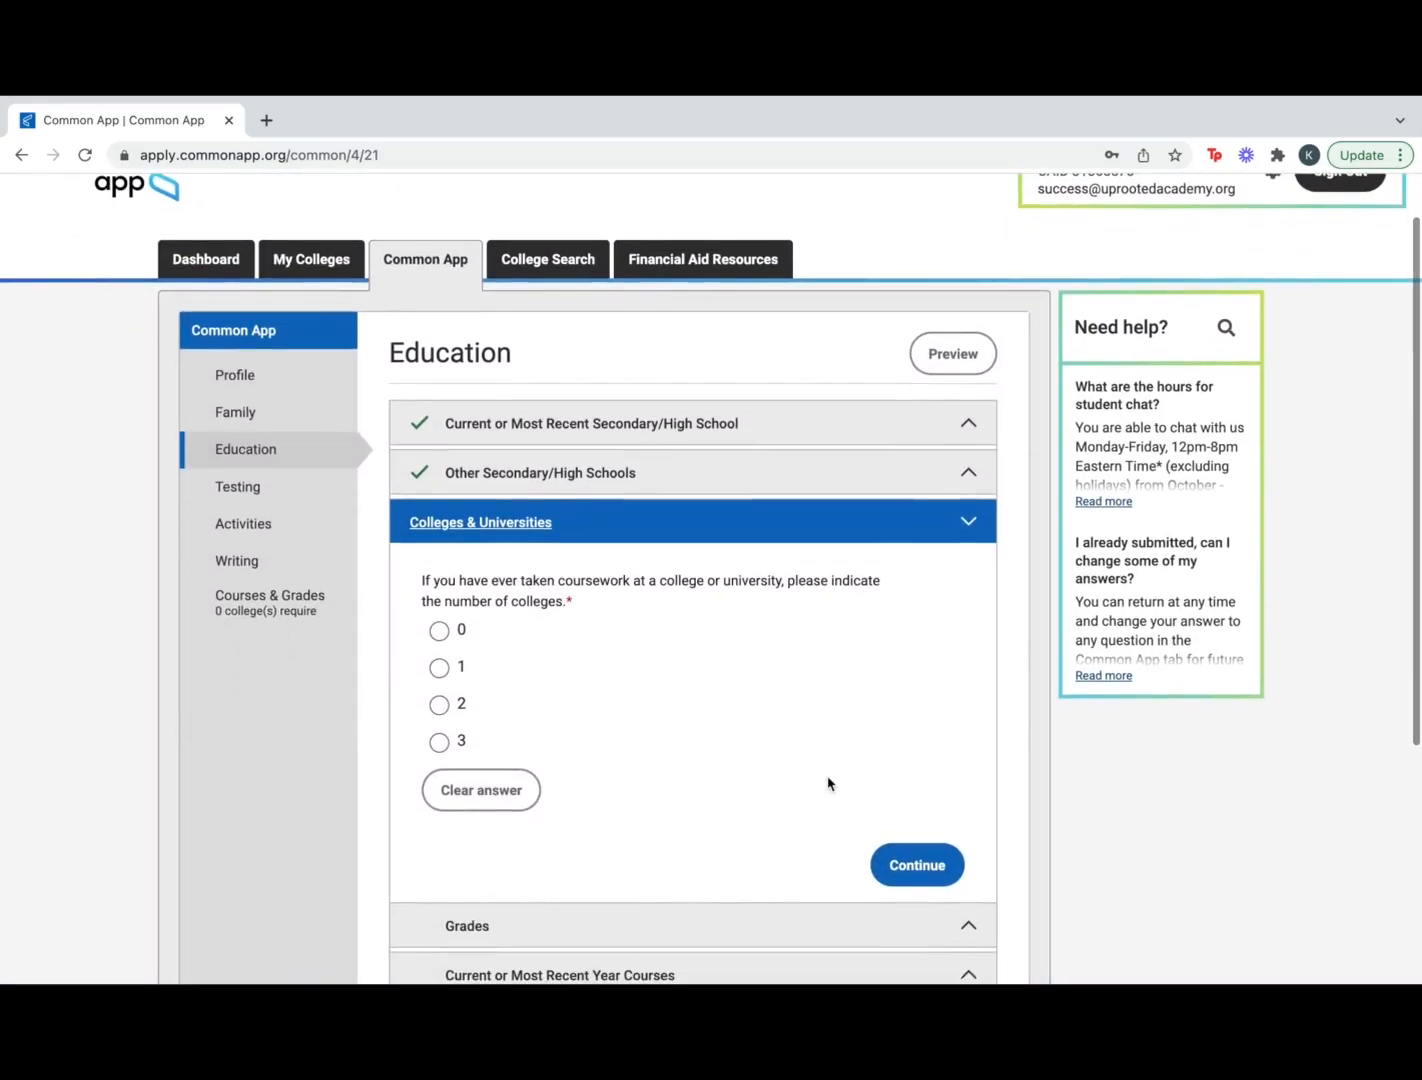
left_click(916, 872)
Enter a graduating class size of 500
scroll(916, 874, "down", 3)
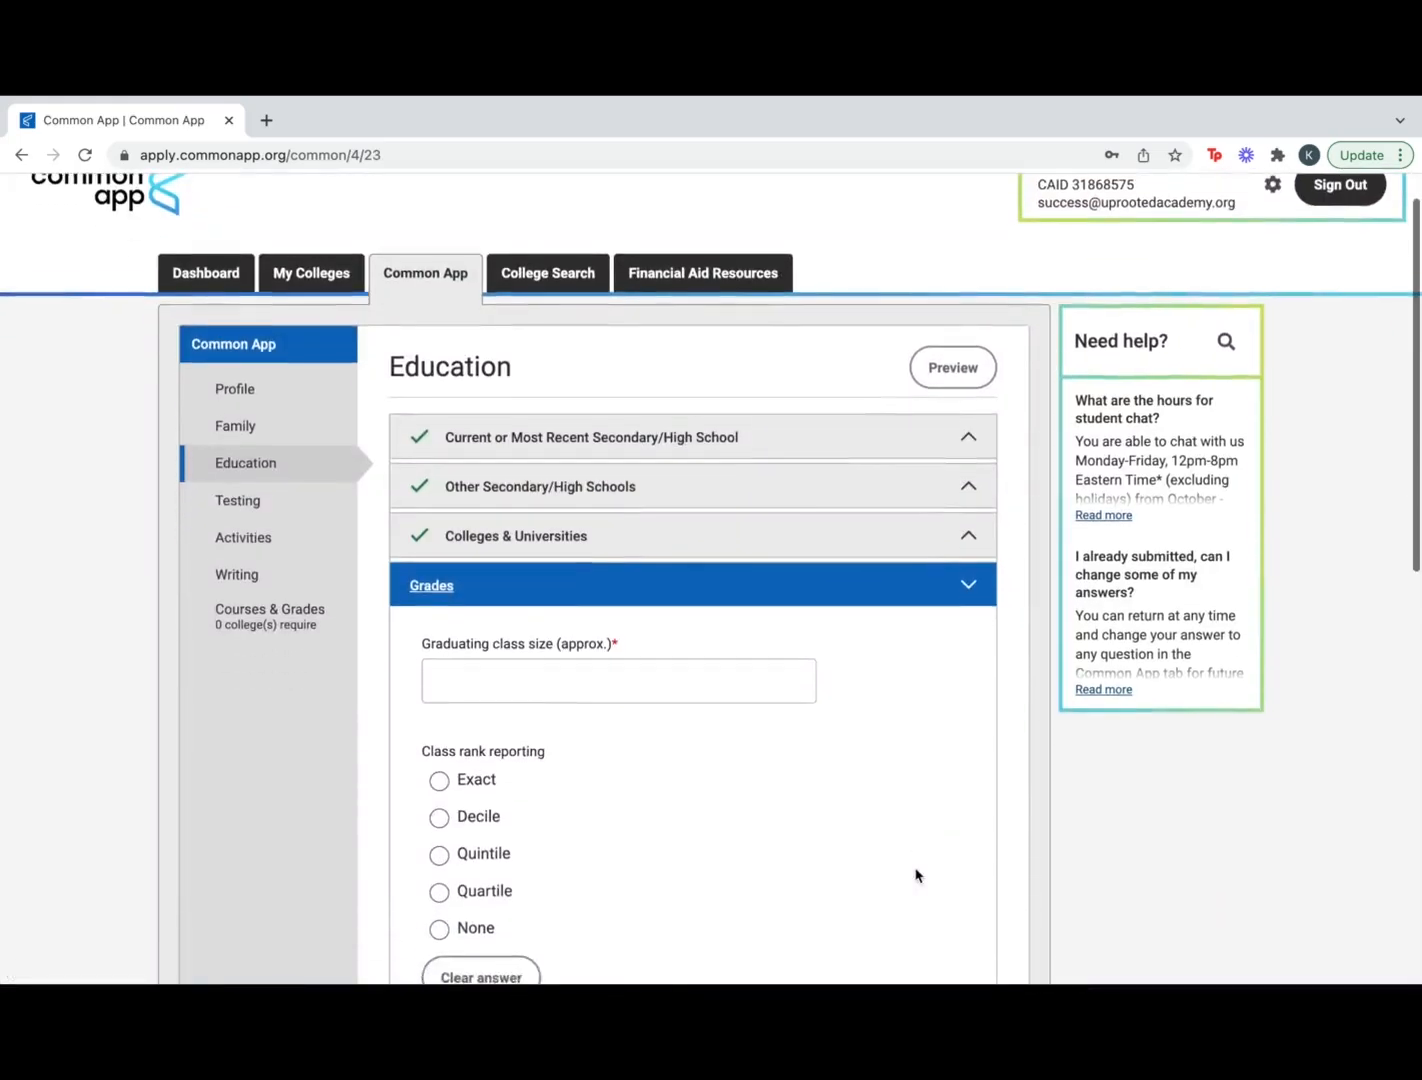
scroll(916, 875, "down", 3)
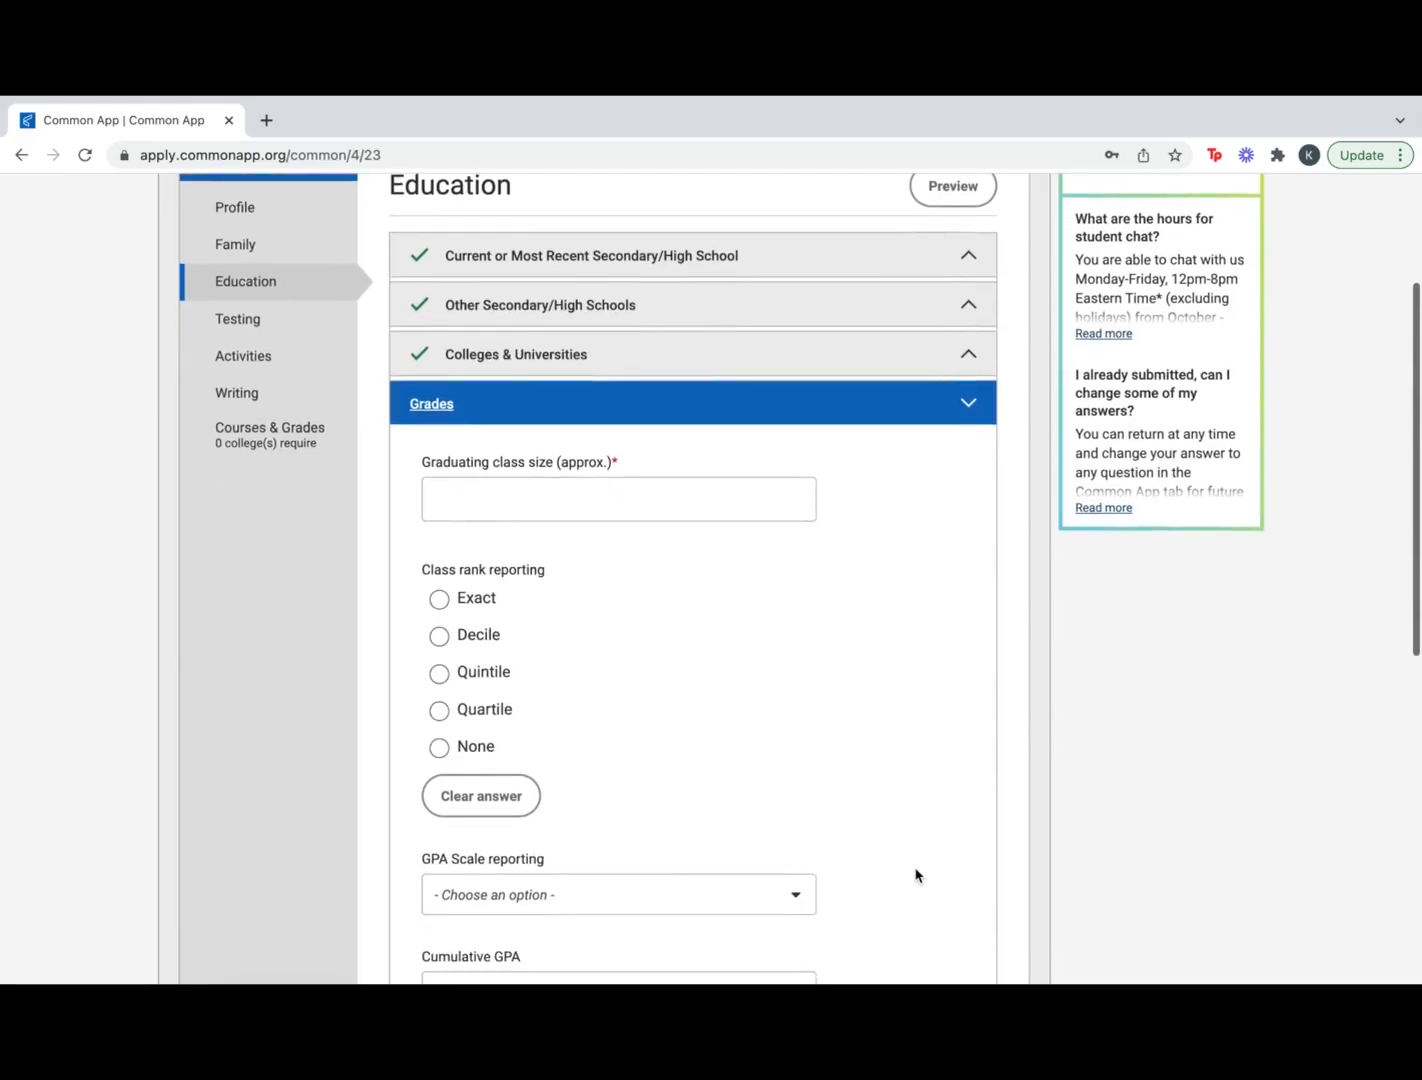
scroll(916, 875, "down", 1)
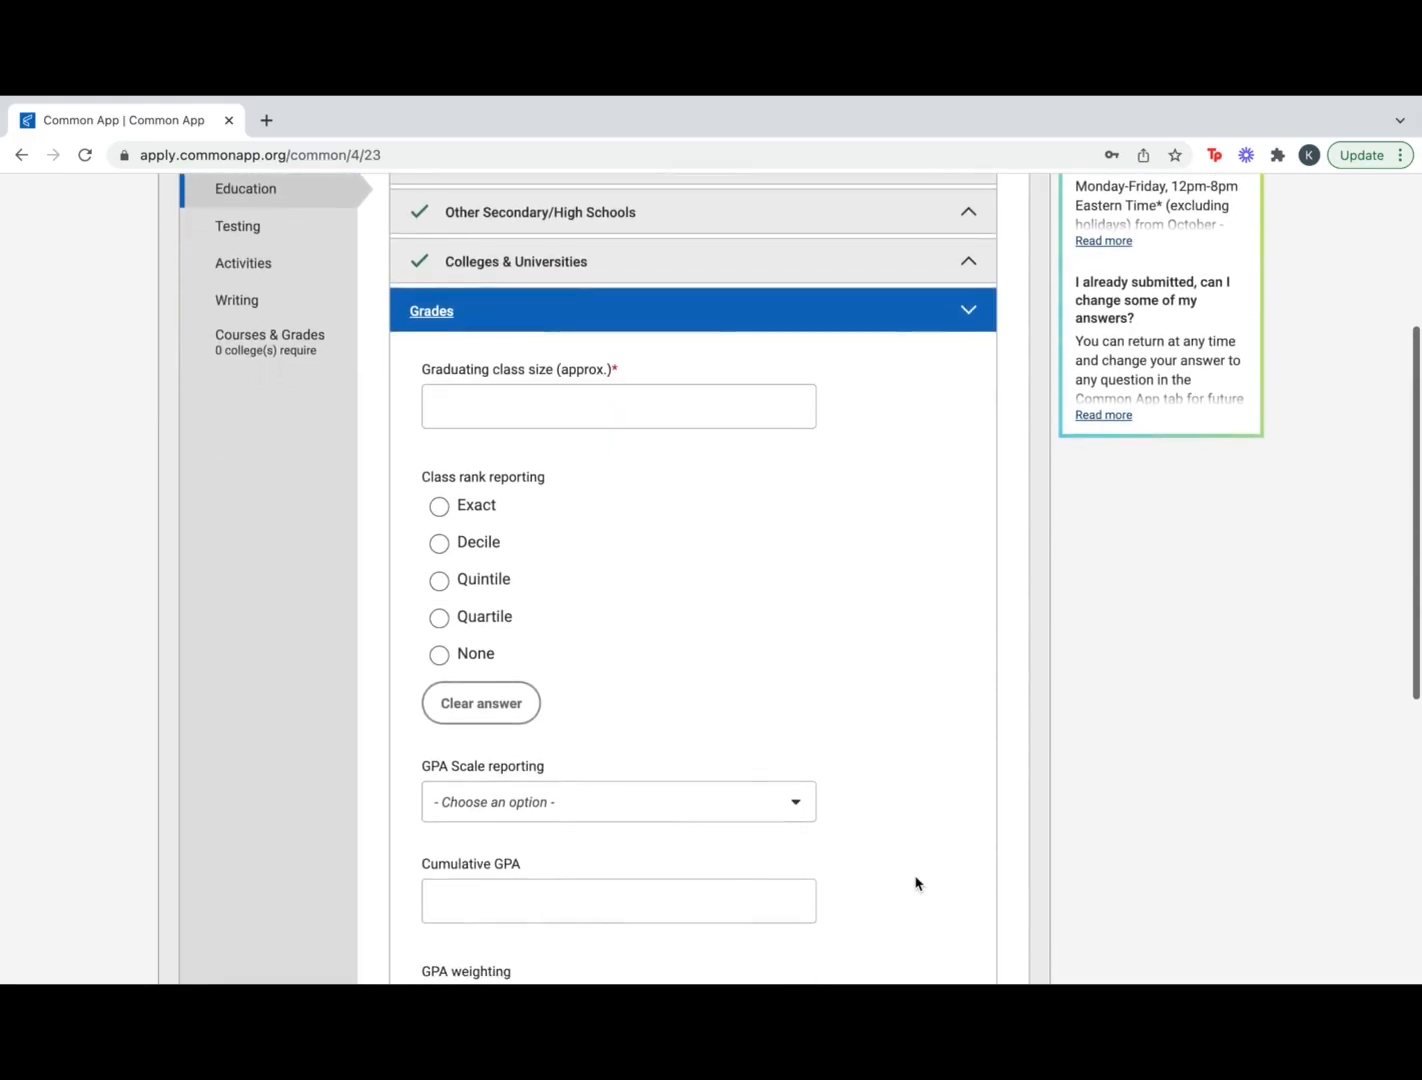
left_click(645, 410)
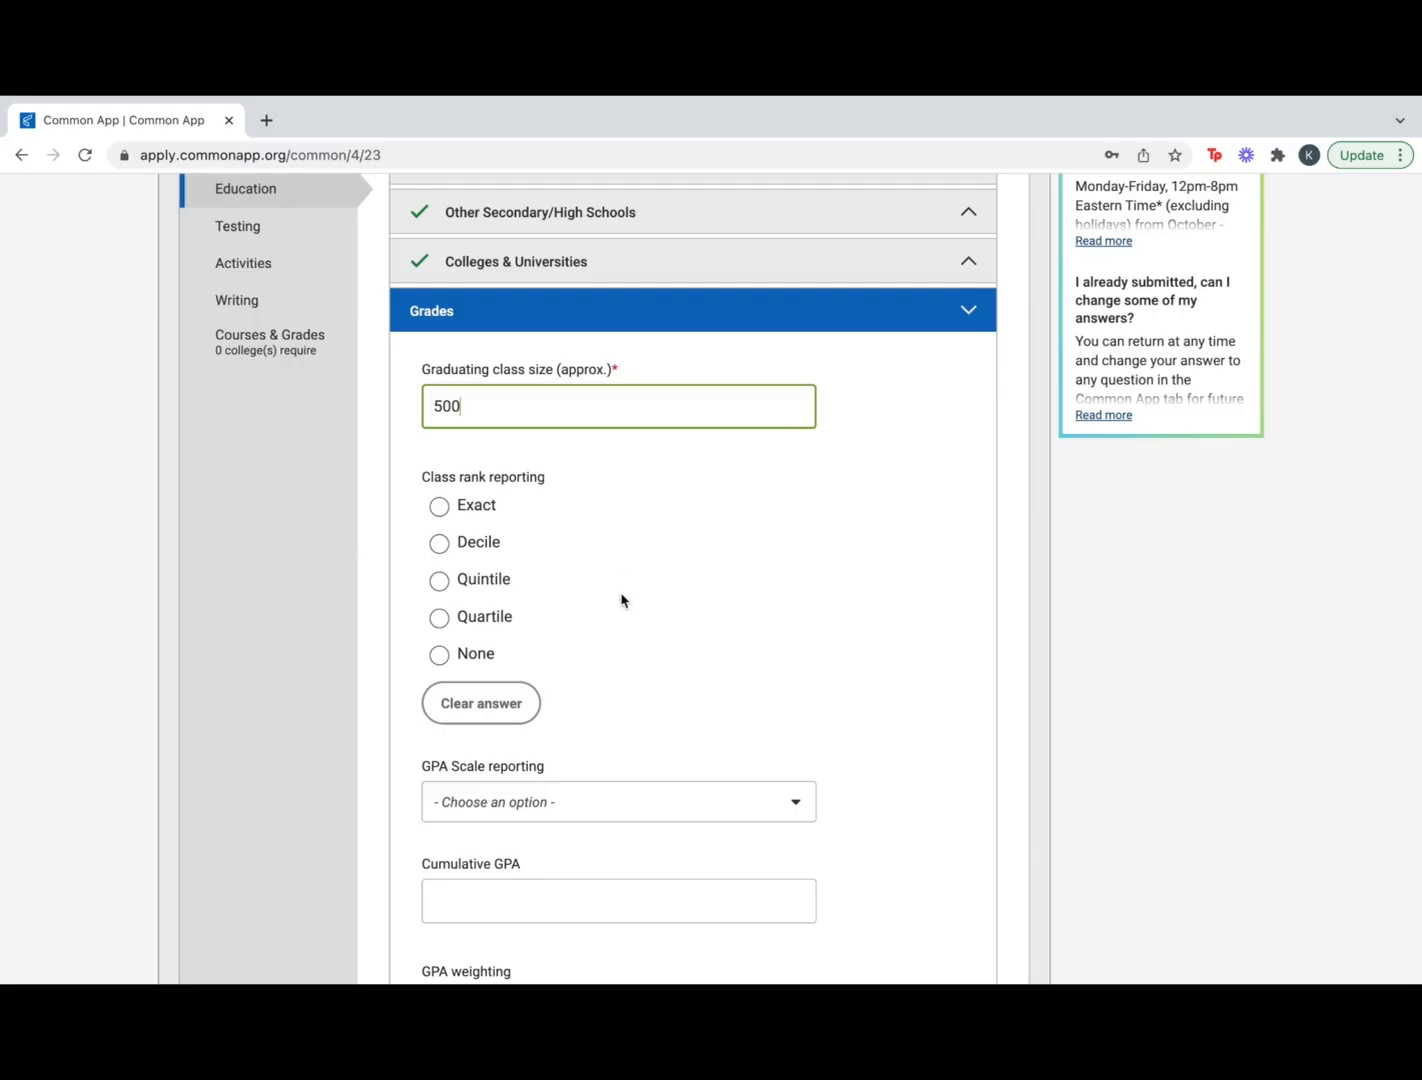
scroll(621, 600, "down", 1)
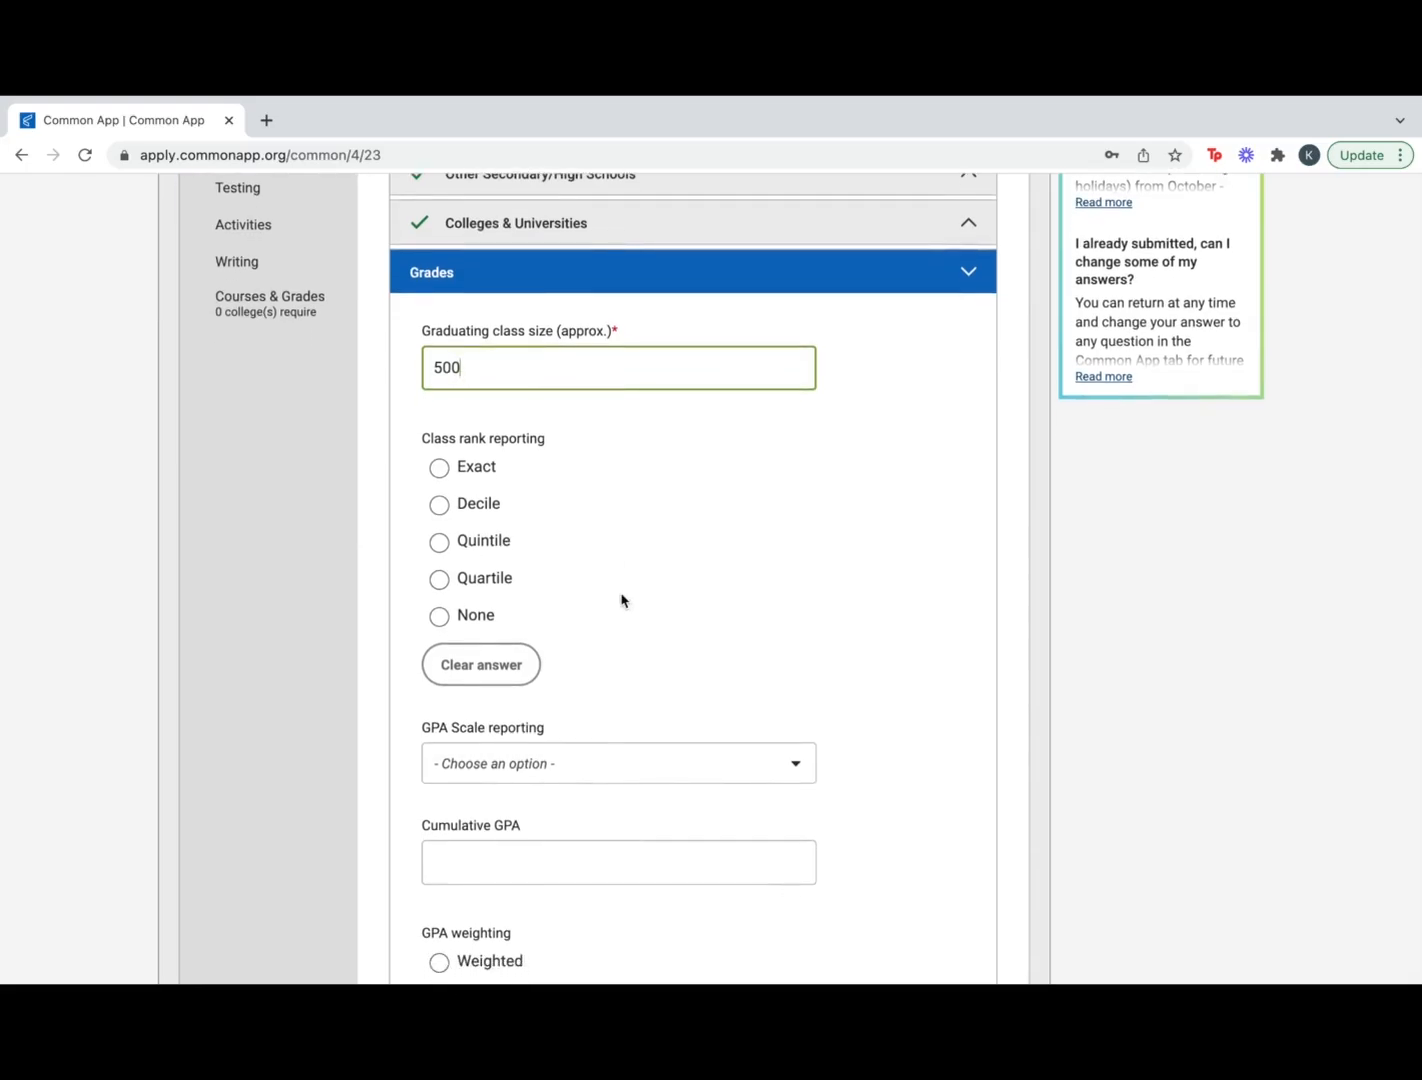
scroll(621, 600, "down", 1)
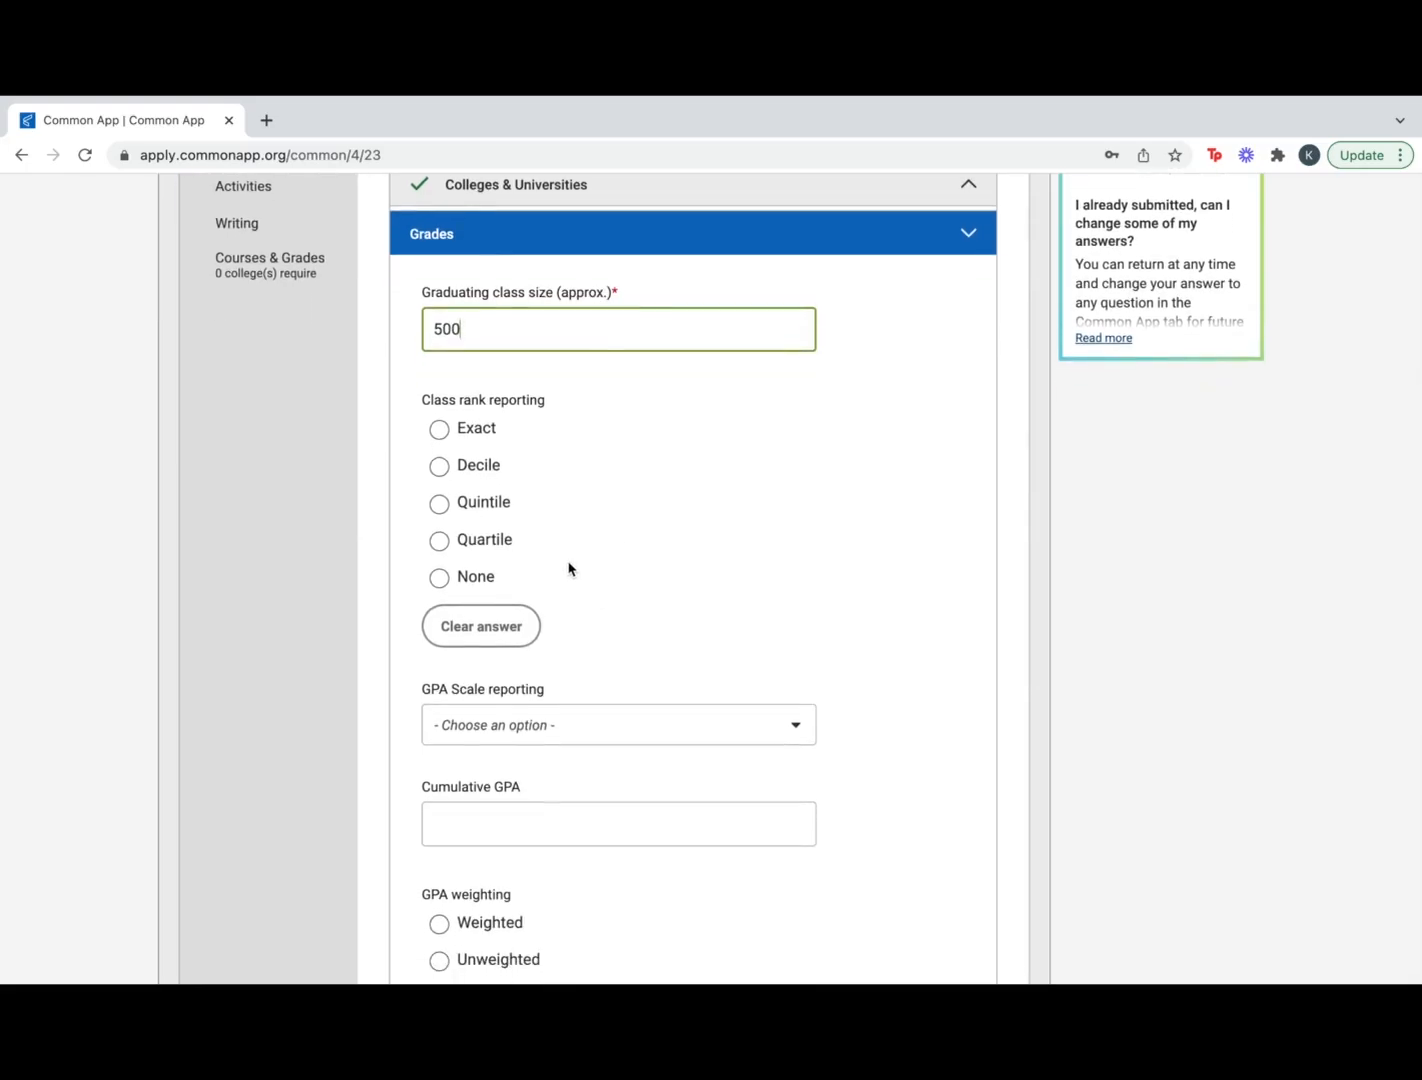
scroll(560, 566, "down", 4)
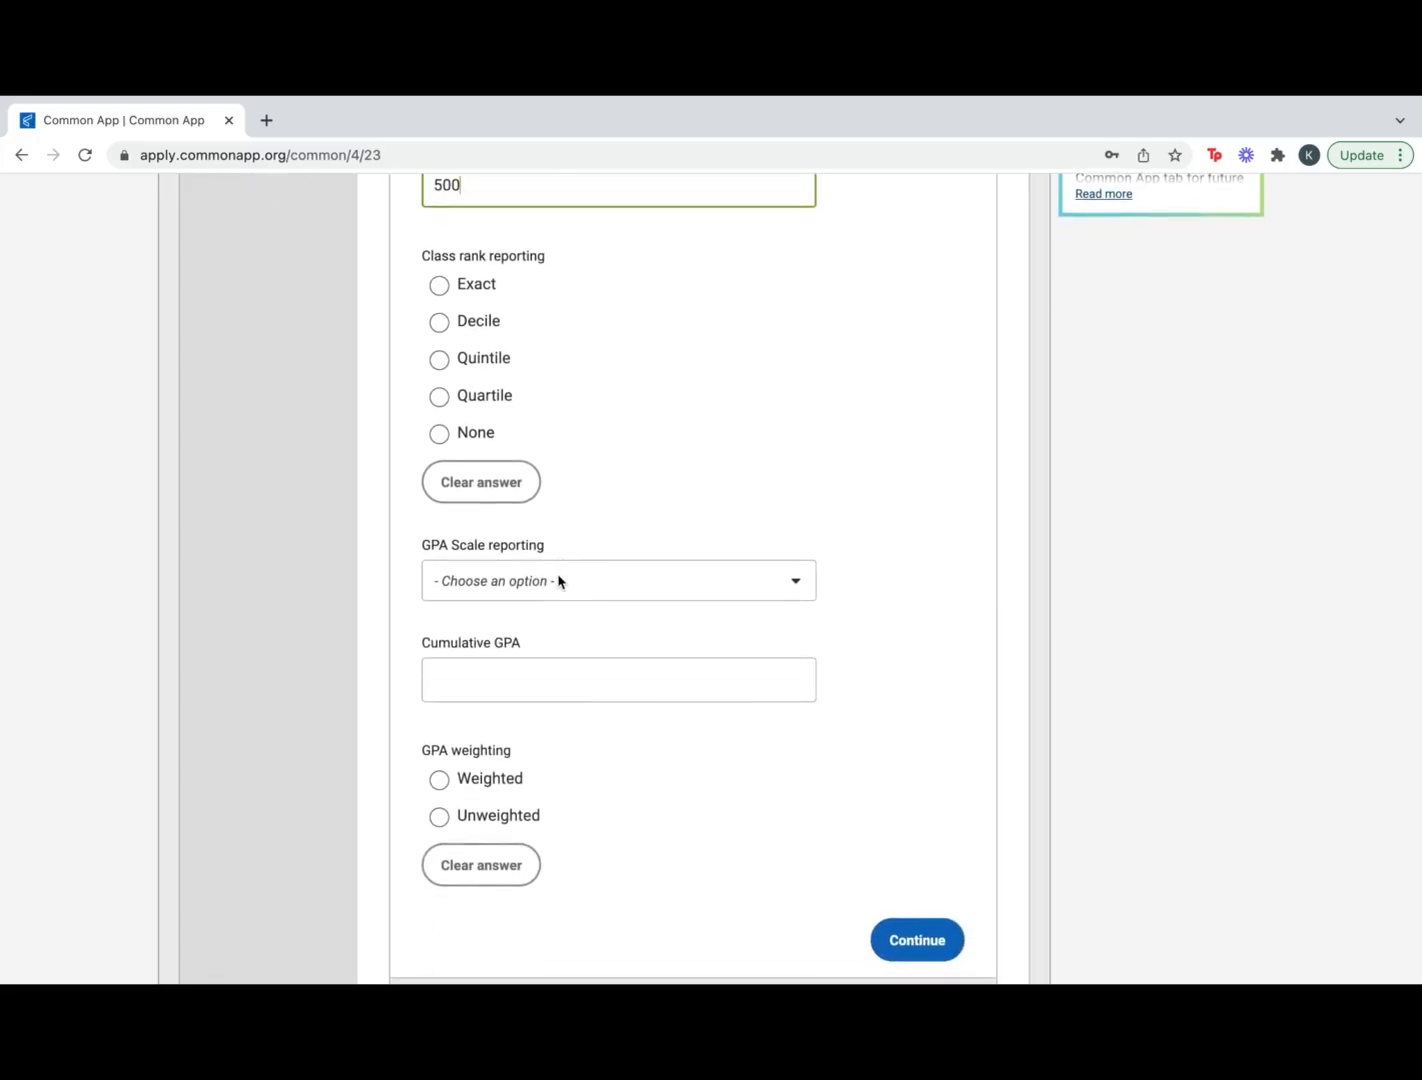
Choose a 4-point GPA scale, enter a weighted 3.2 GPA, save Grades, and open Current Courses
left_click(566, 598)
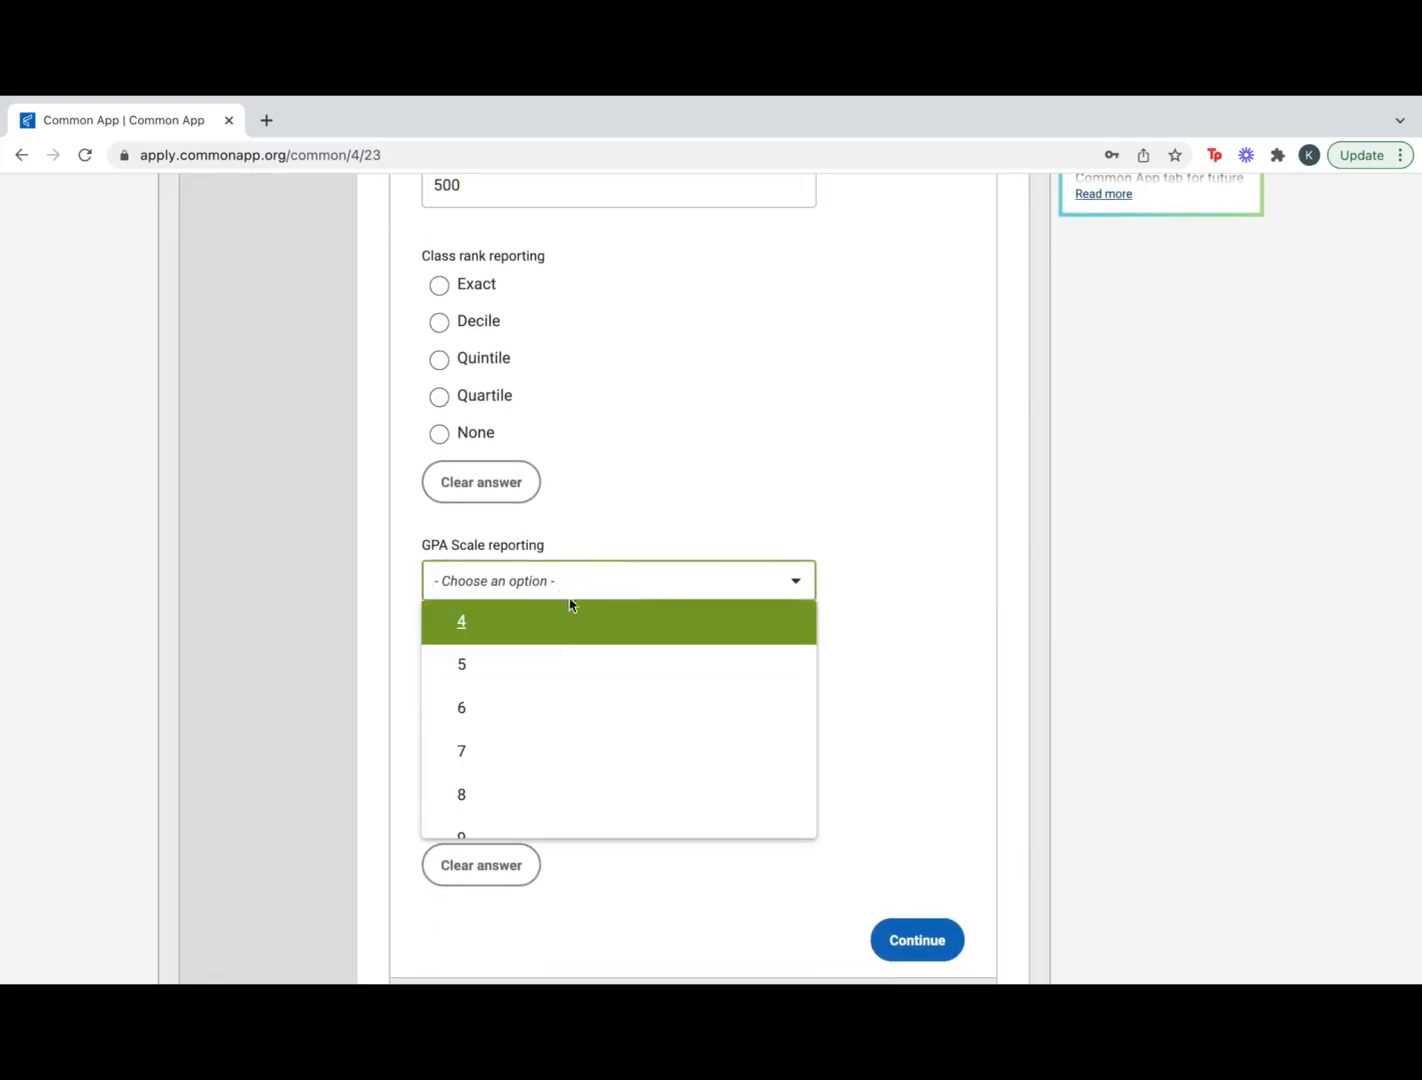
left_click(562, 624)
scroll(562, 622, "down", 3)
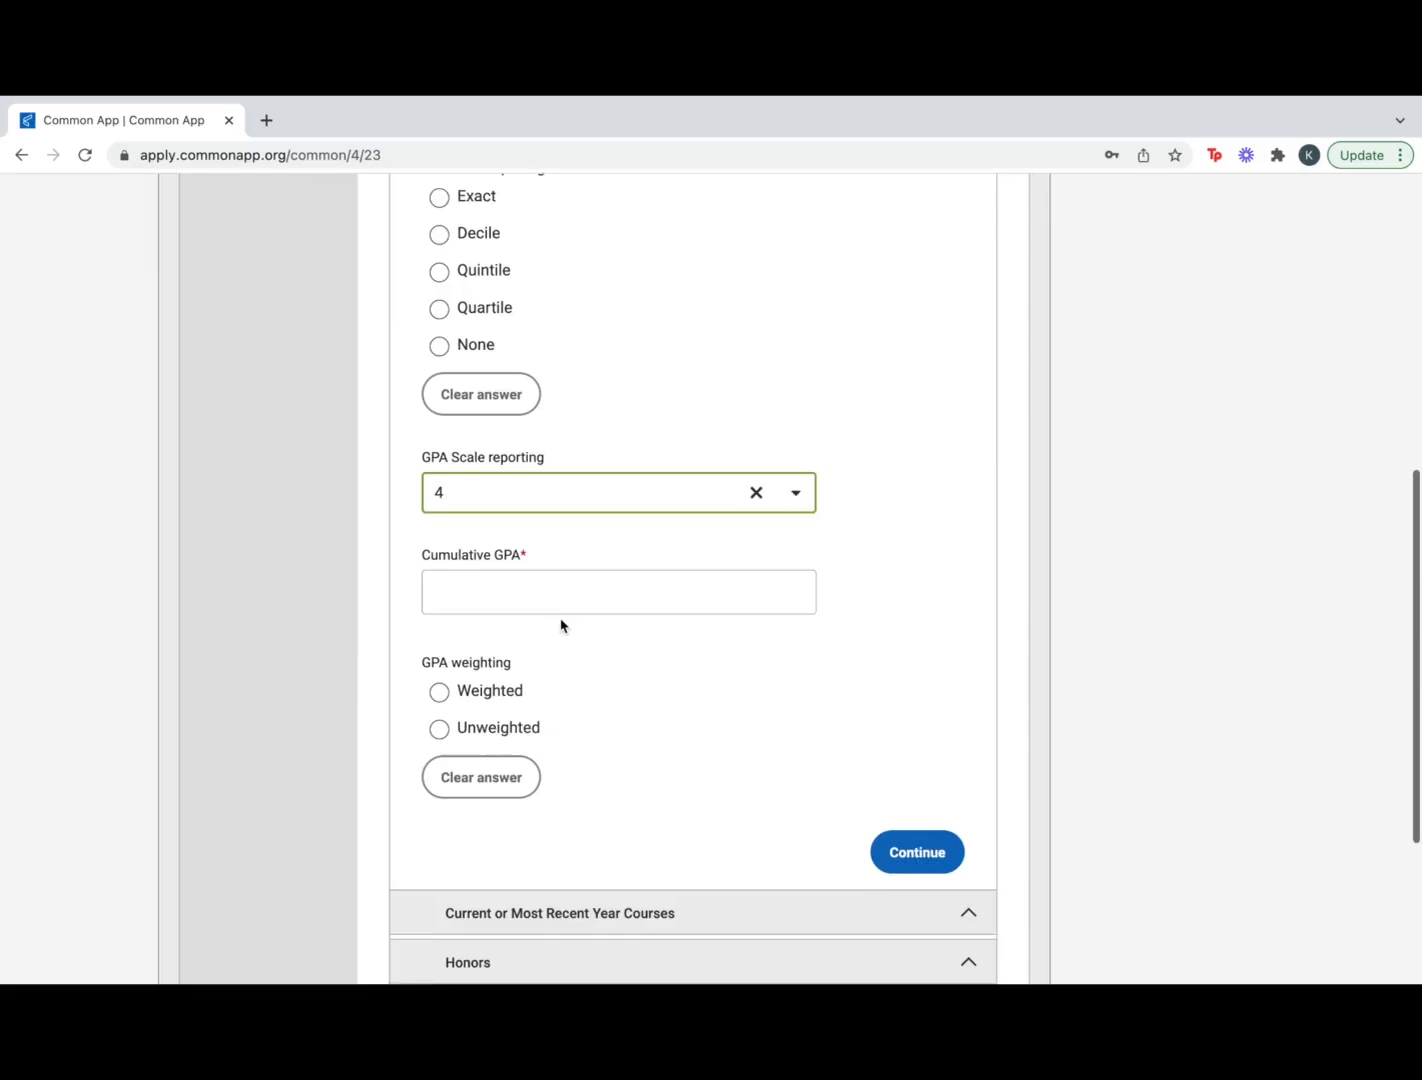
left_click(555, 567)
scroll(654, 682, "down", 4)
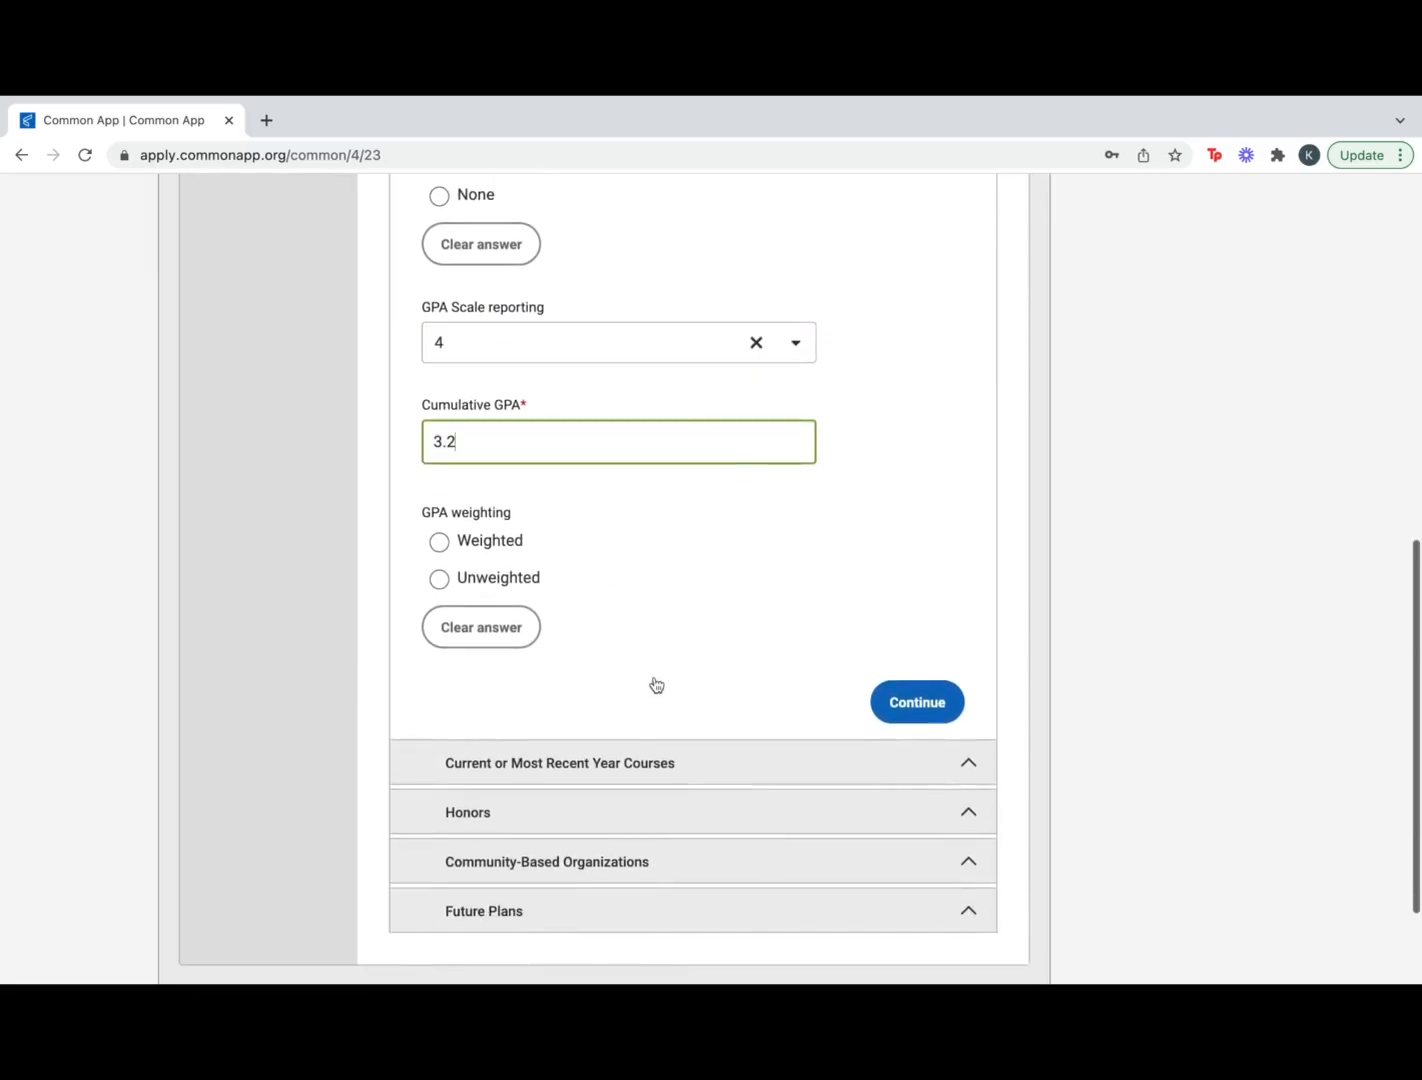
left_click(439, 472)
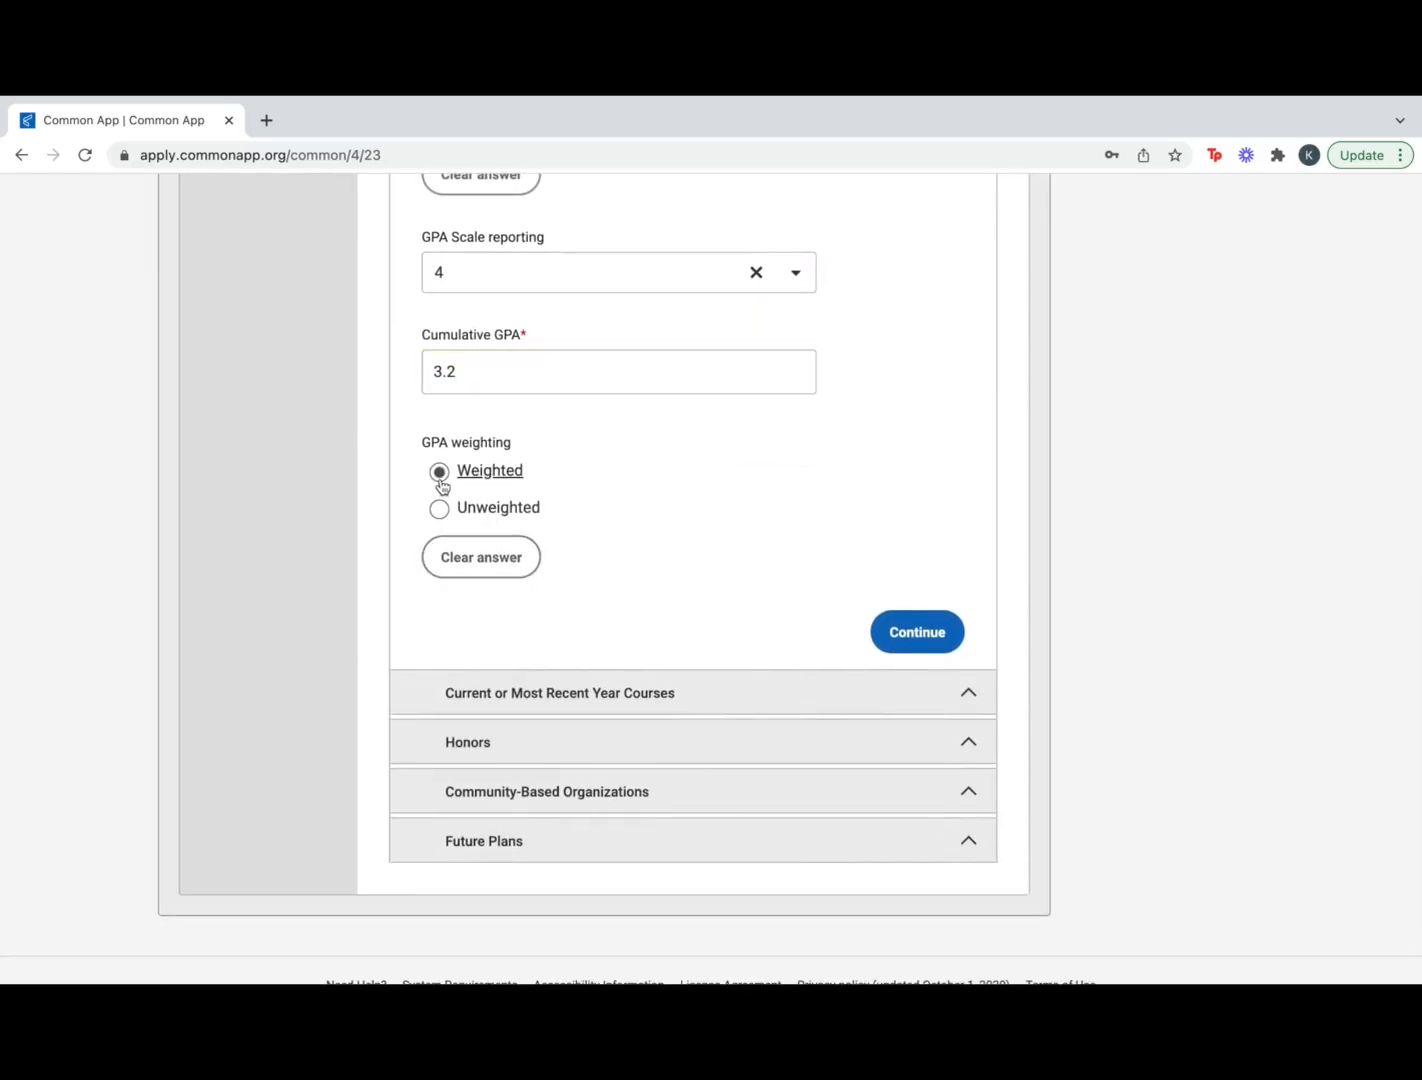
scroll(670, 530, "down", 1)
left_click(932, 592)
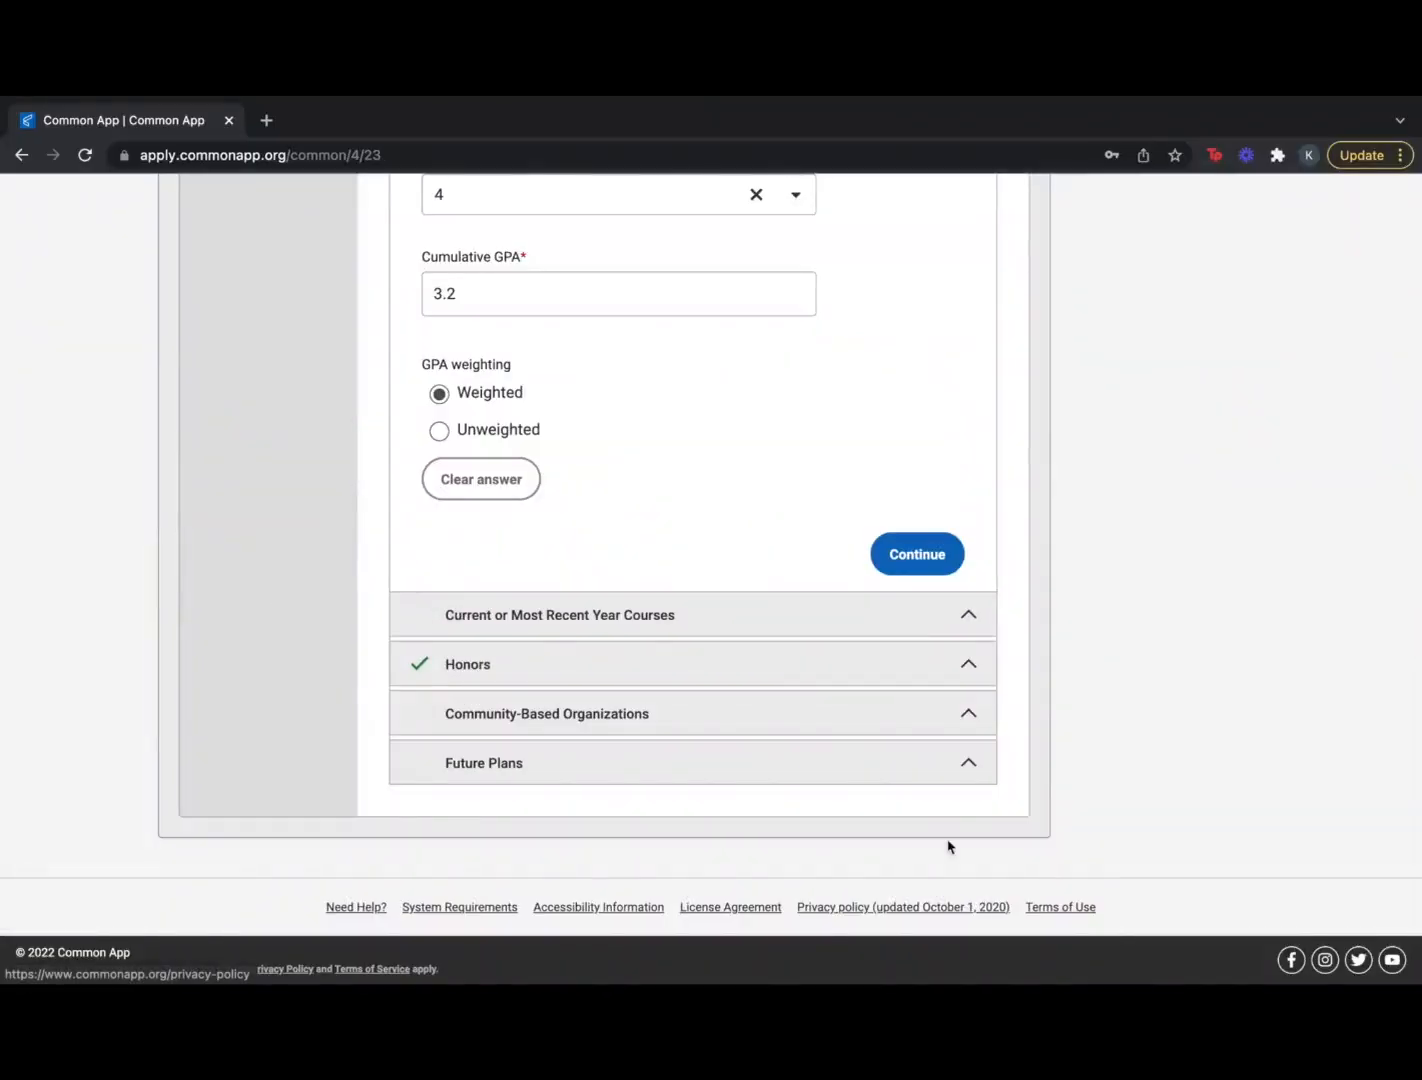
left_click(966, 618)
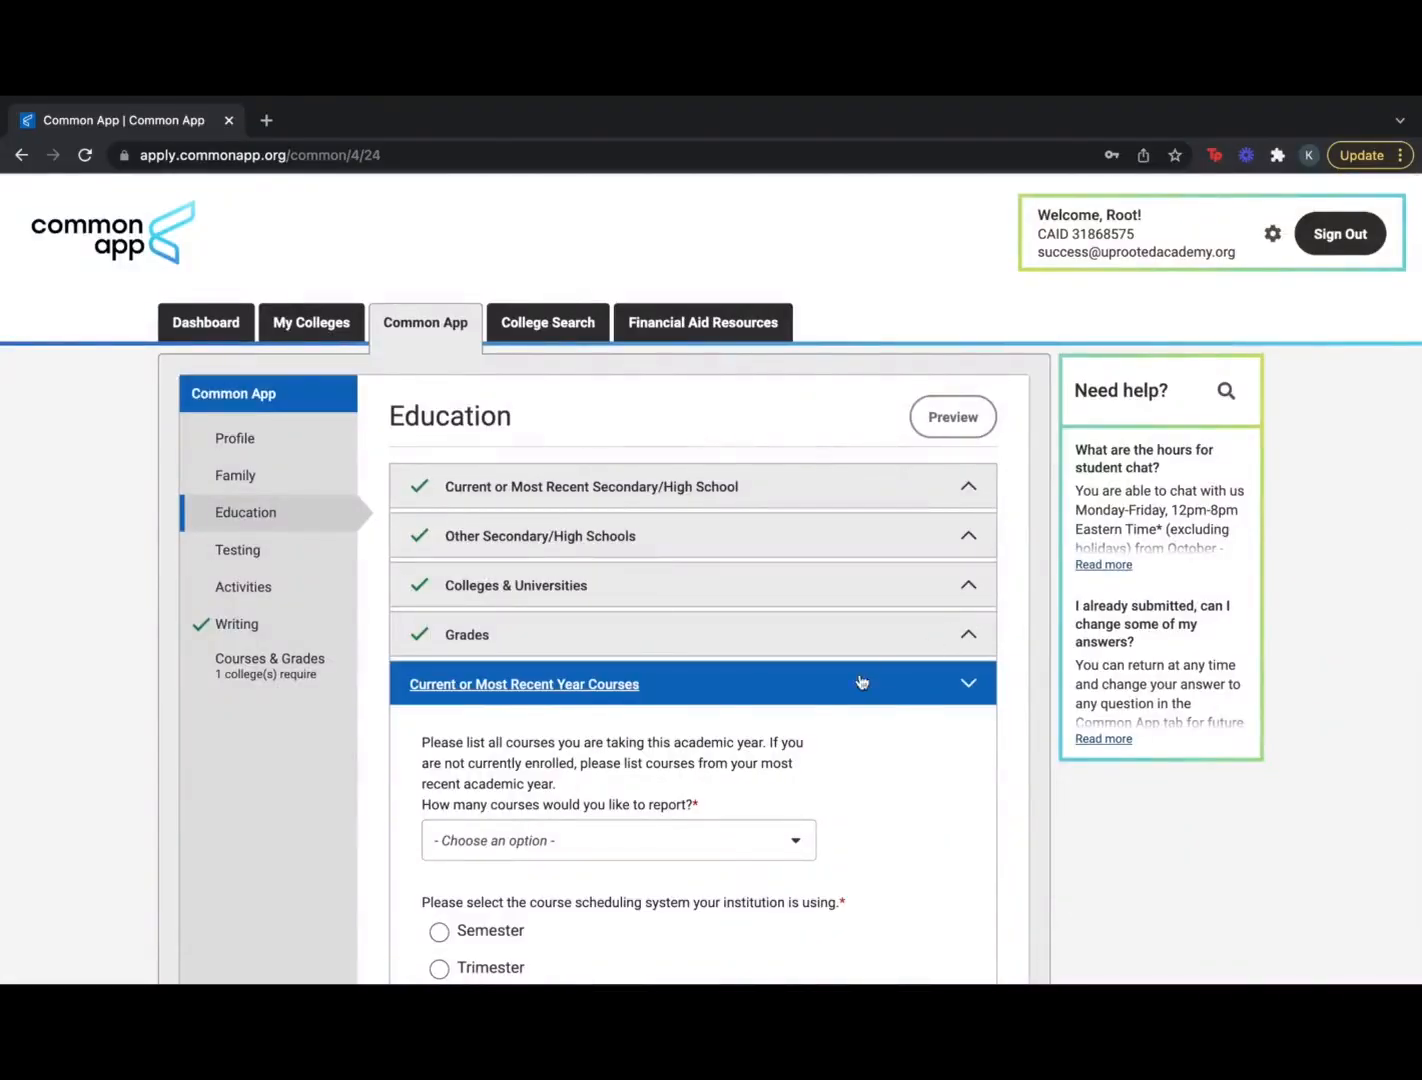
Report 8 current-year courses on a yearly scheduling system
scroll(790, 710, "down", 5)
left_click(790, 624)
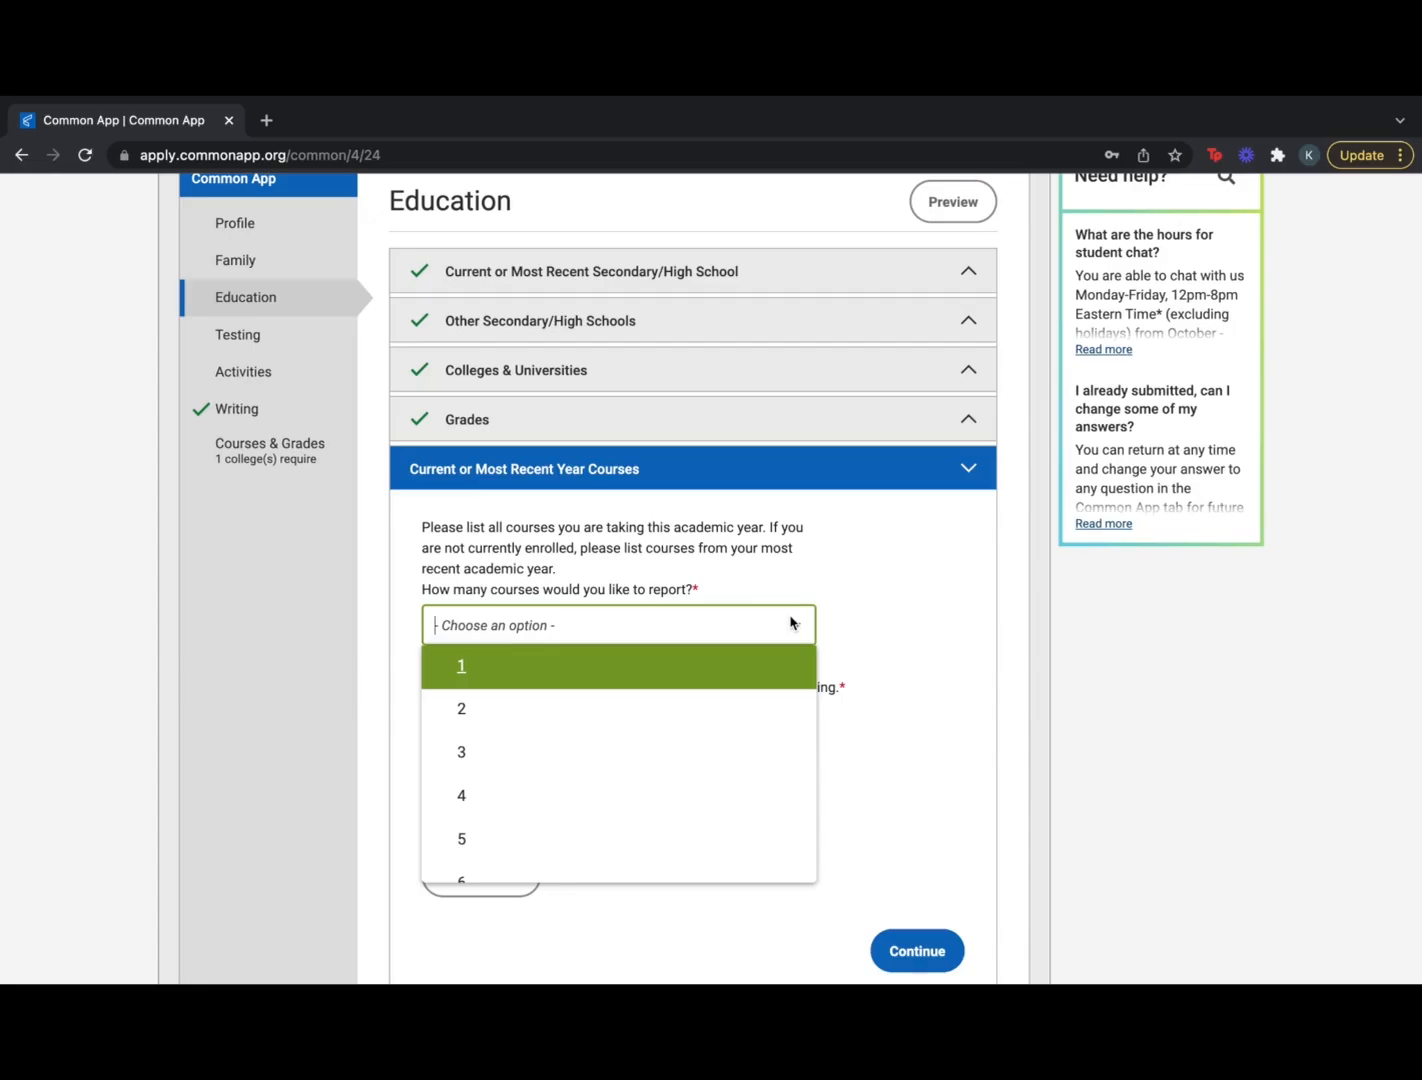
scroll(706, 834, "down", 3)
left_click(709, 837)
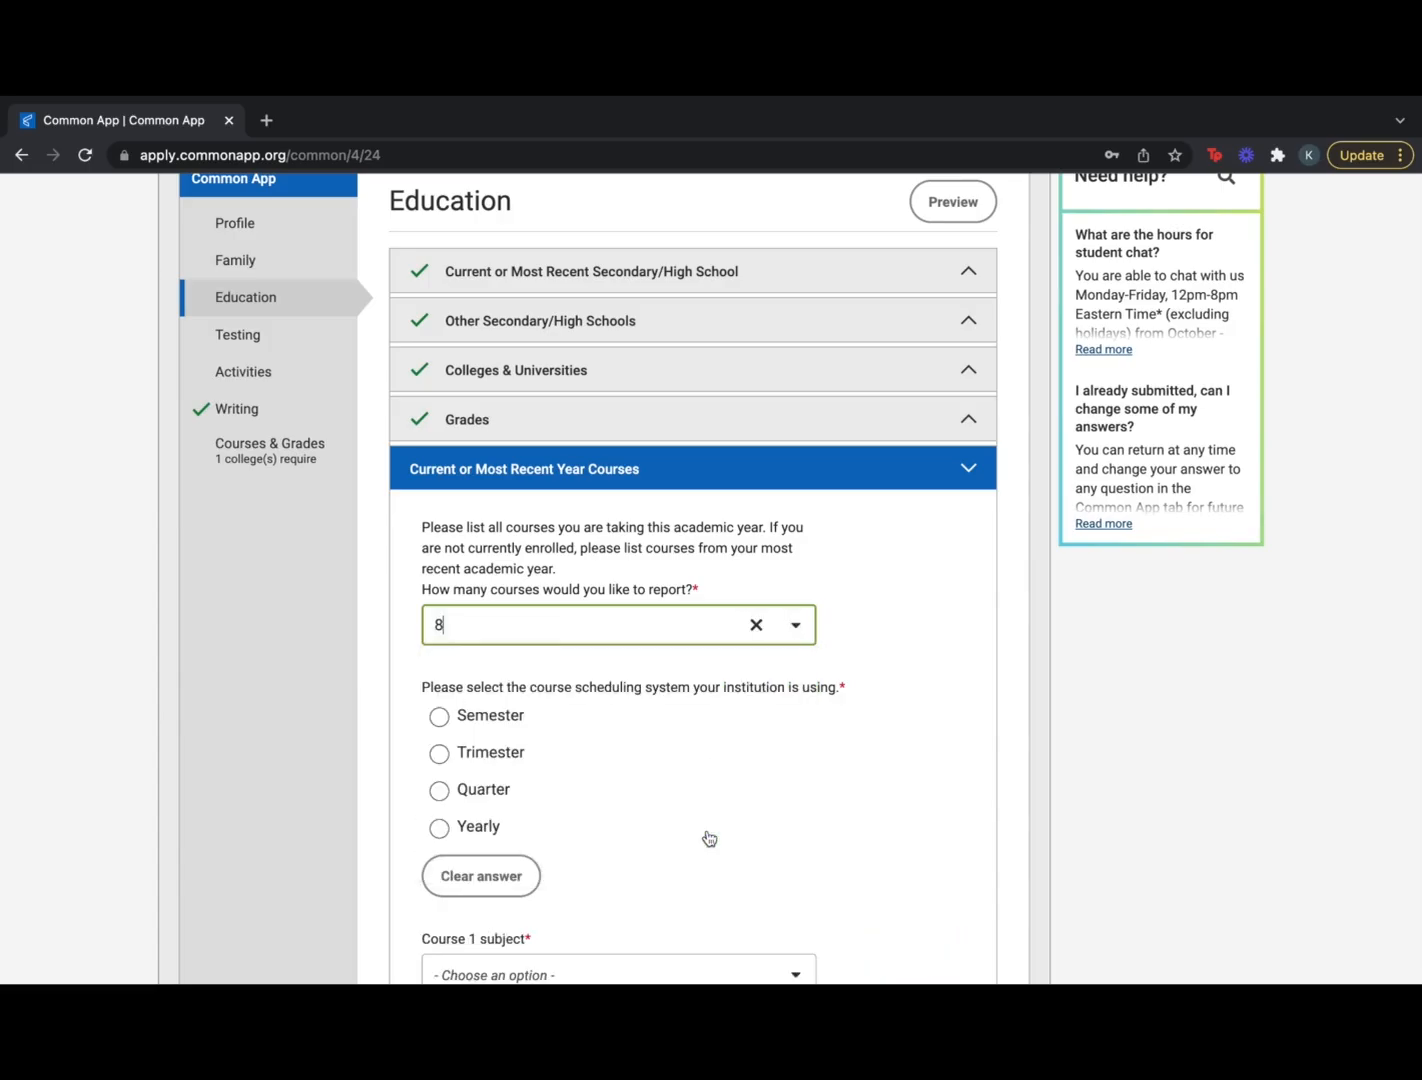
scroll(552, 800, "down", 1)
left_click(441, 784)
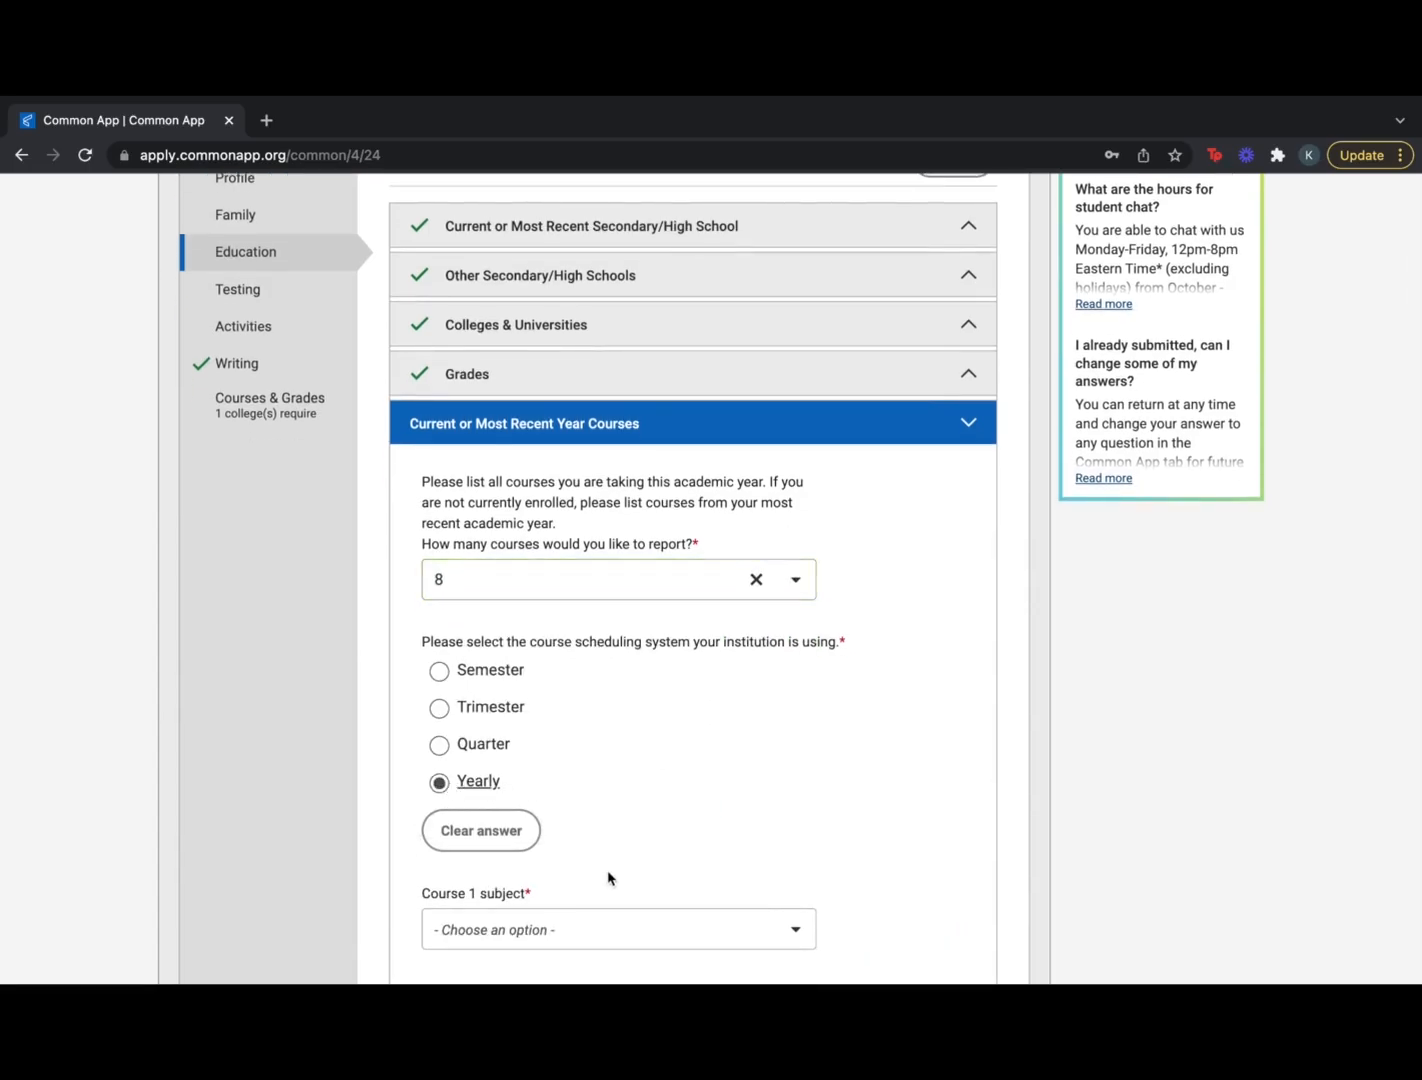
scroll(610, 875, "down", 2)
scroll(608, 878, "down", 1)
Add English Literature (English, AP) and Calculus AB (AP), both full year, as courses 1 and 2
left_click(604, 645)
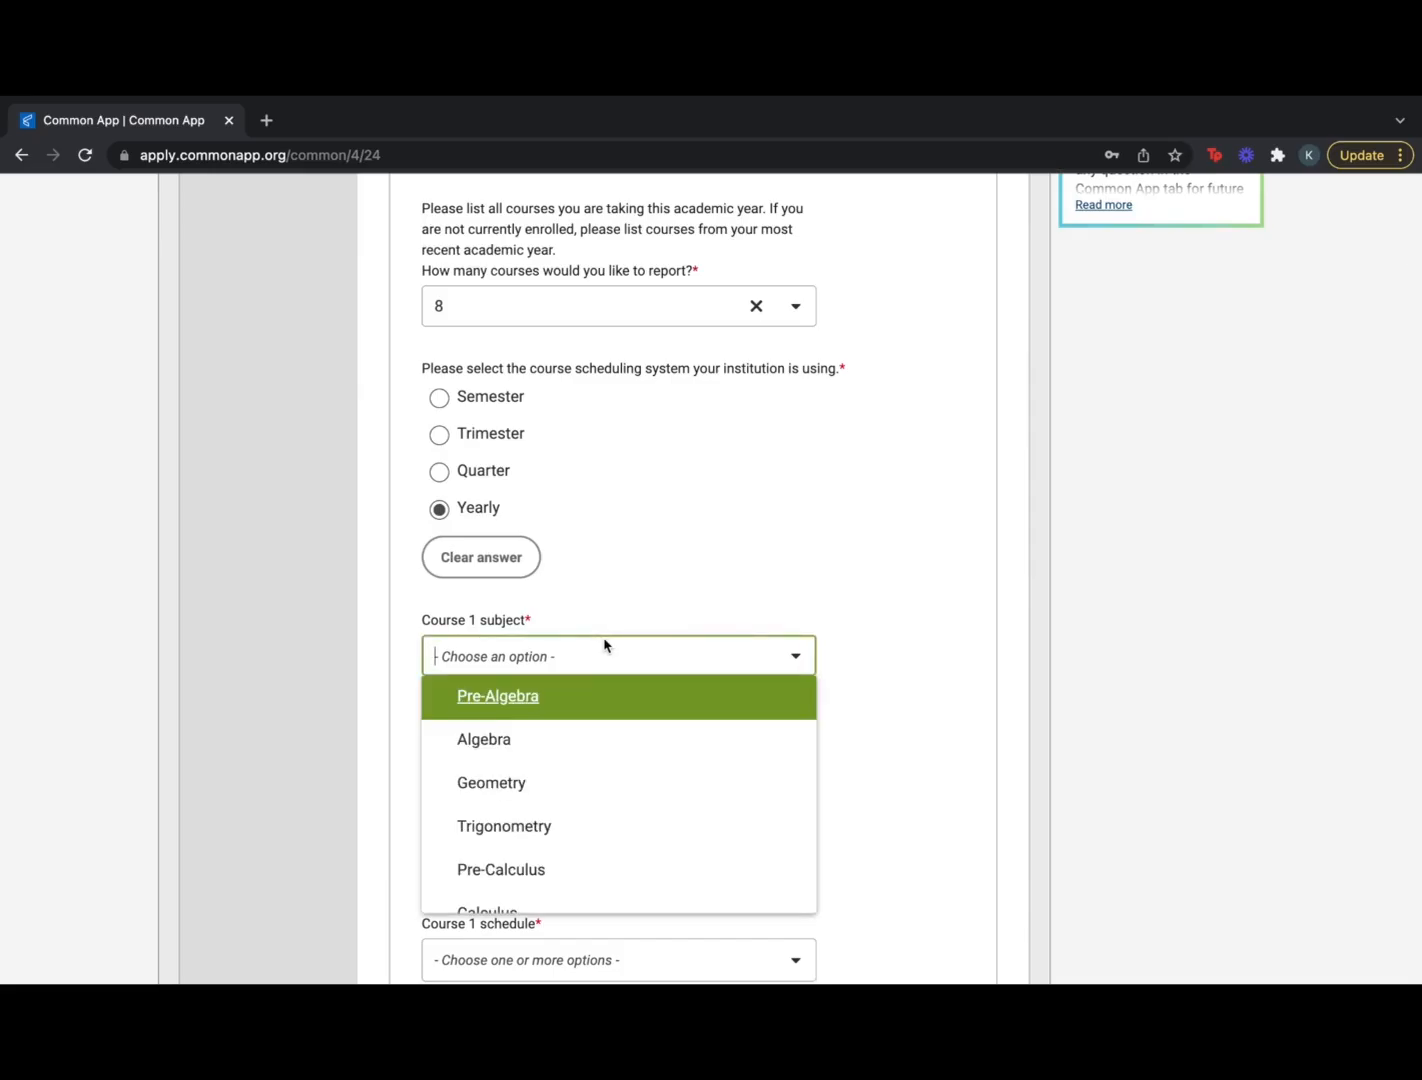
type("en")
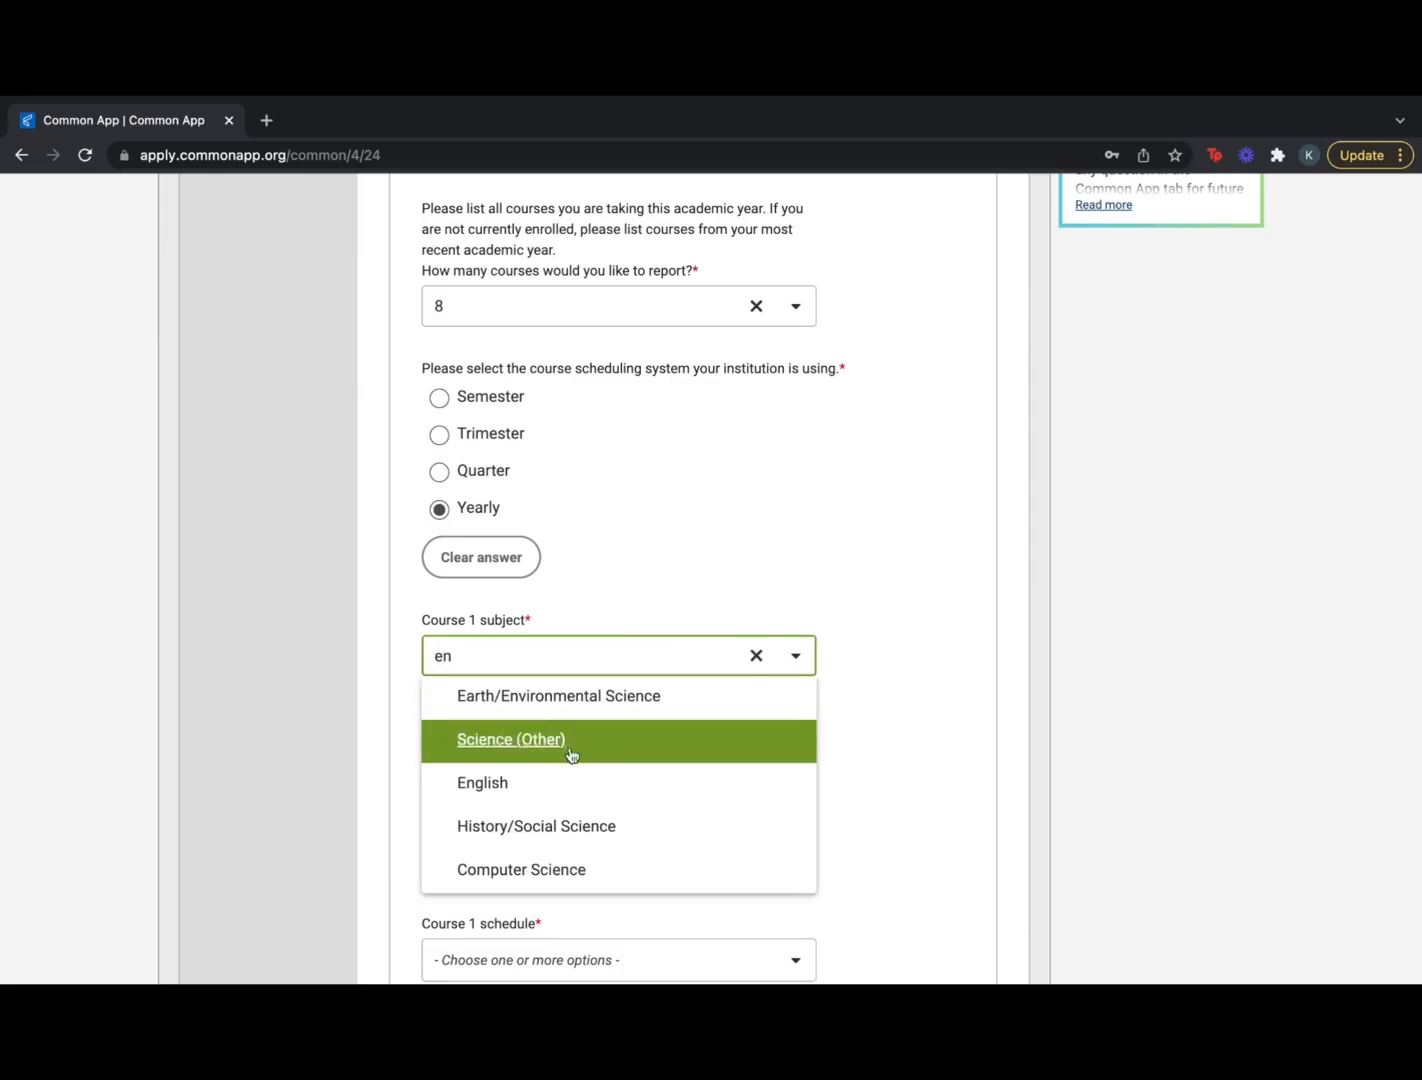
left_click(558, 785)
left_click(557, 754)
type("English Literature")
left_click(525, 690)
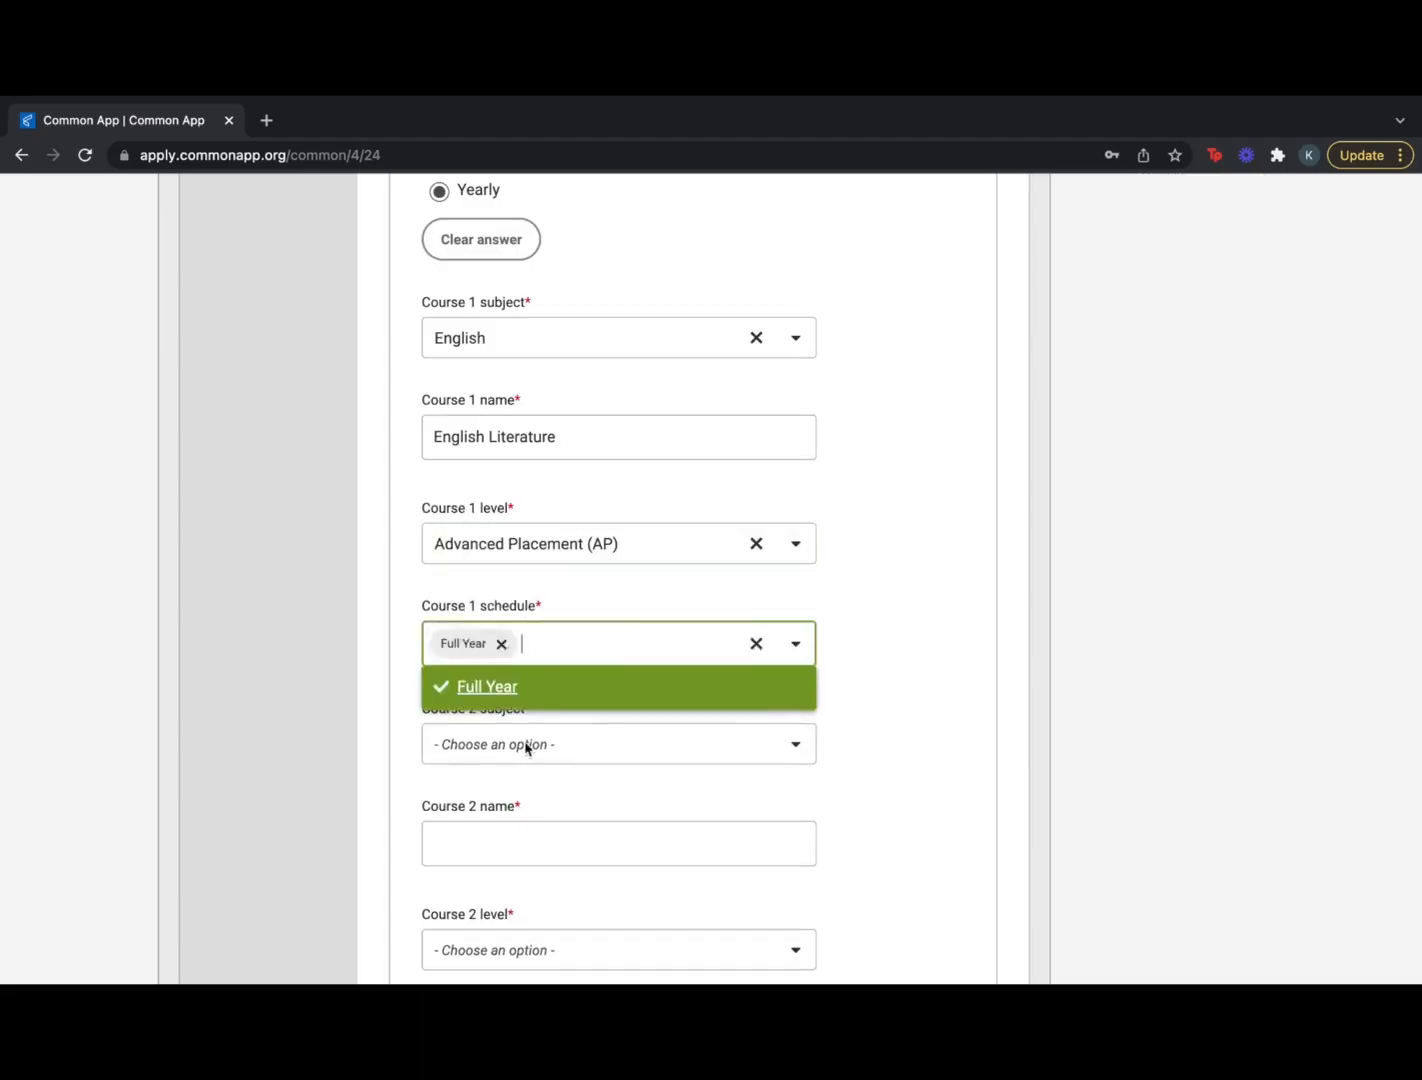
left_click(522, 690)
type("Calculus AB")
left_click(517, 676)
left_click(517, 731)
Add U.S. Economic System and U.S. Political Systems as Honors, full-year courses 3 and 4
type("U.S. Economic System")
left_click(584, 731)
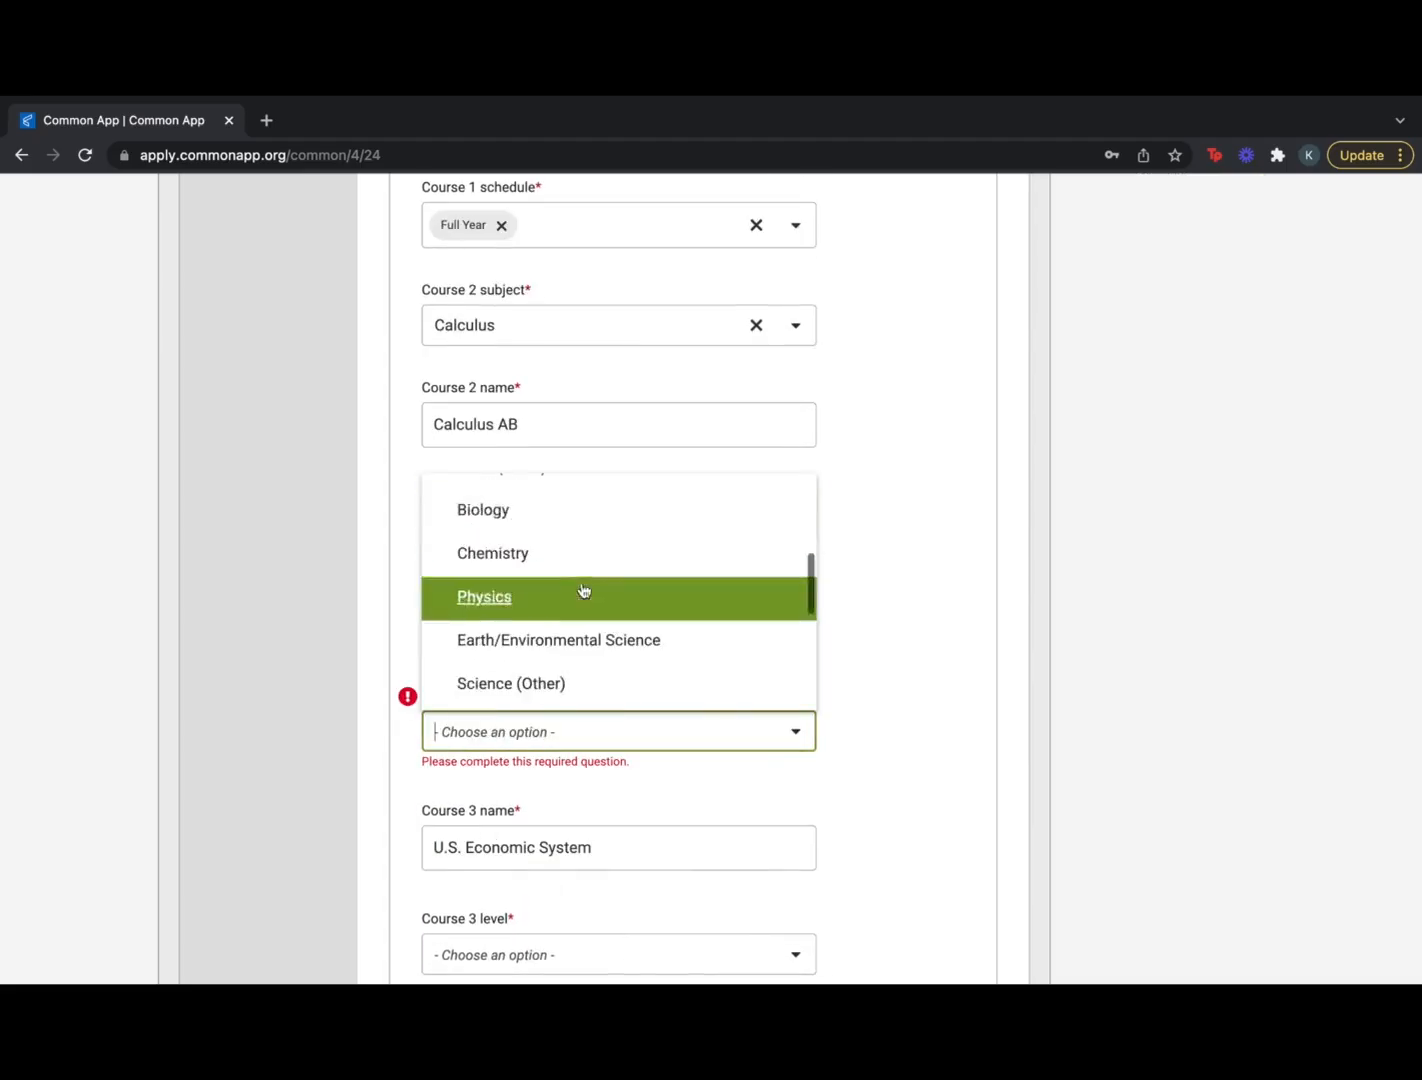
left_click(580, 610)
left_click(535, 672)
left_click(530, 690)
left_click(559, 740)
left_click(559, 572)
left_click(558, 834)
type("U.S. Political Systems")
left_click(565, 740)
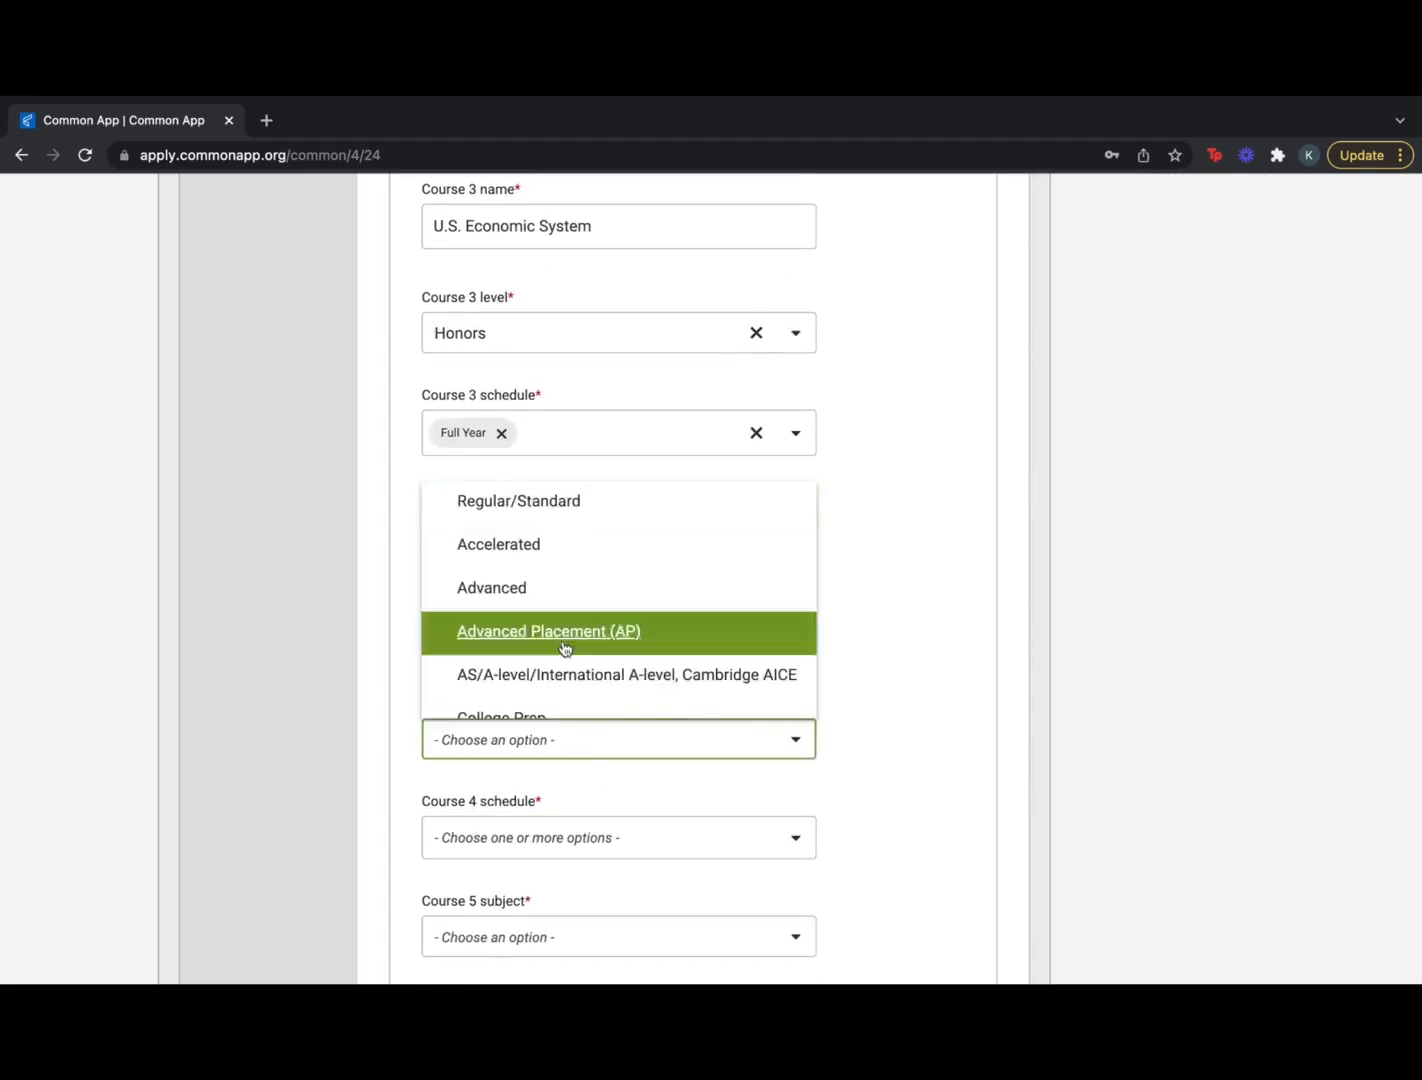
left_click(563, 653)
left_click(540, 787)
left_click(537, 728)
Add Psych (Other/Elective, College Prep, full year) and Spanish V (Honors) as courses 5 and 6
left_click(540, 712)
type("Psych")
left_click(540, 819)
left_click(540, 716)
left_click(562, 755)
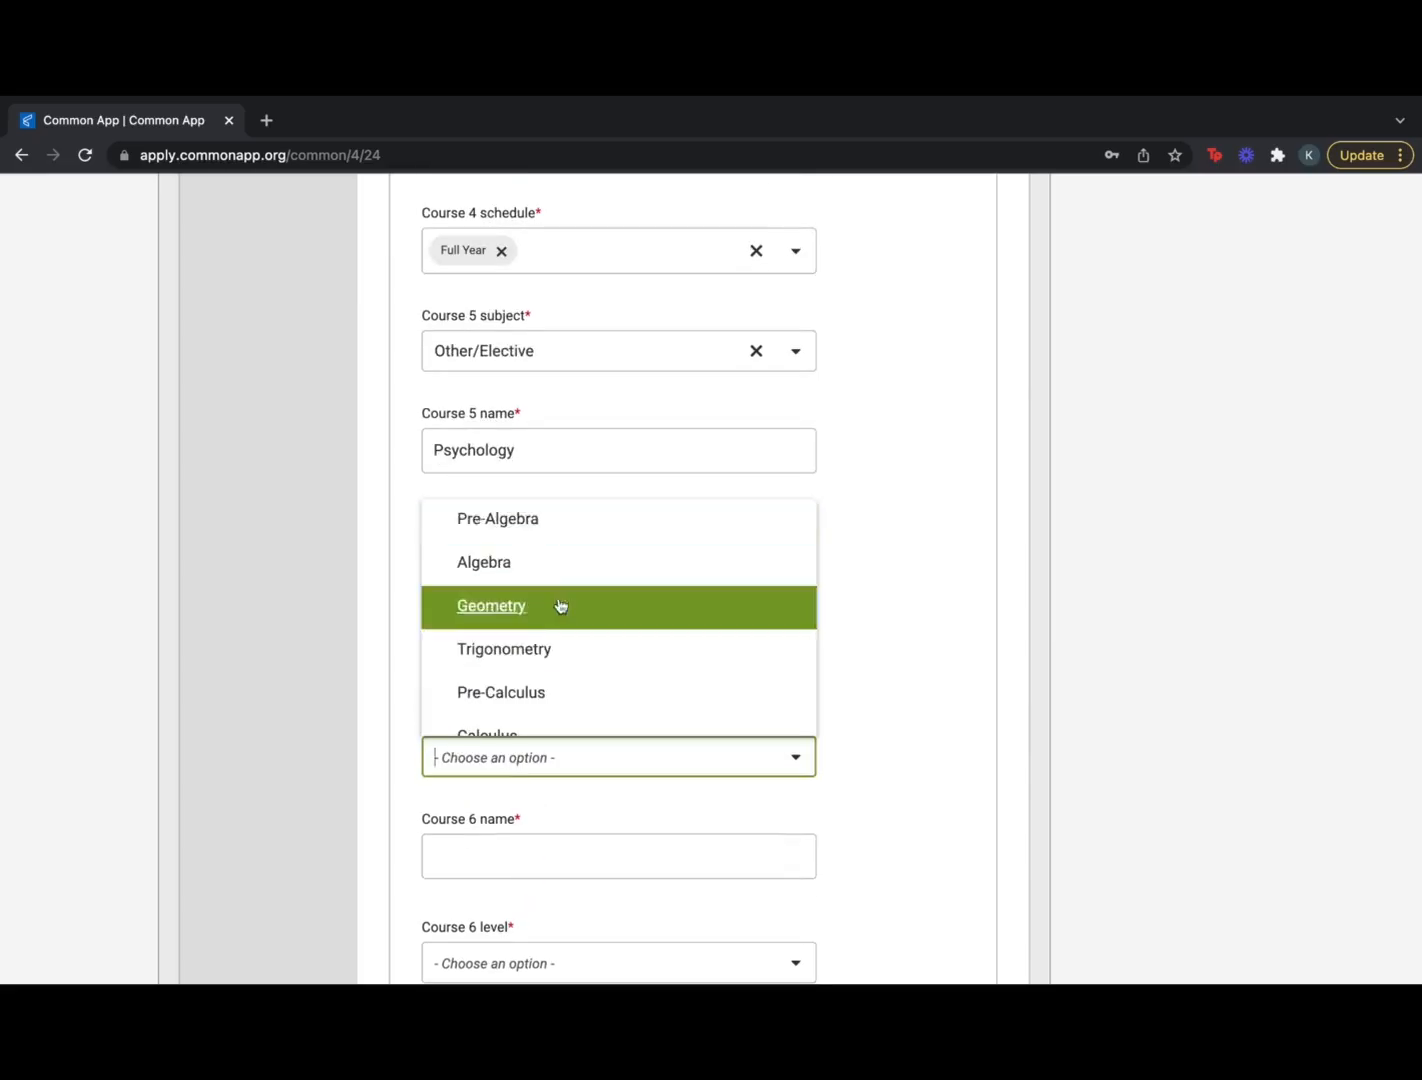
left_click(560, 700)
type("Spanish V")
left_click(555, 798)
left_click(515, 828)
Add Aquaculture Physics (Honors) and Aqua Methods of Biotech as courses 7 and 8, then save
left_click(511, 731)
type("Aquaculture Physics")
left_click(540, 838)
left_click(530, 687)
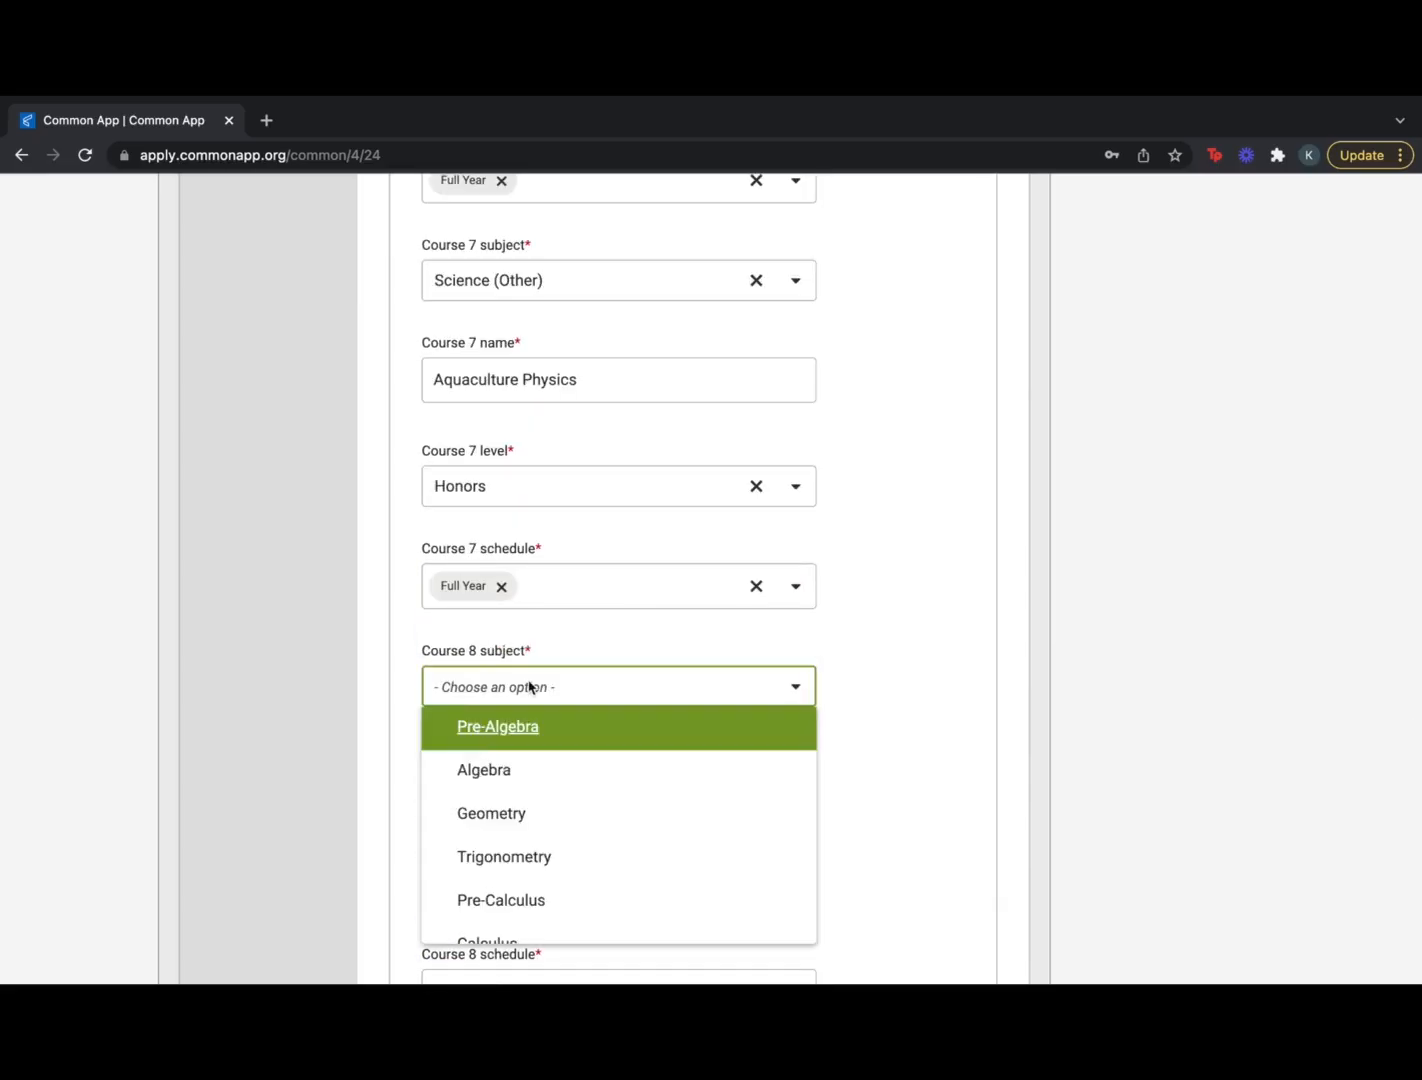
left_click(530, 784)
type("Aqua Methods of Biotech")
left_click(530, 838)
left_click(530, 883)
left_click(892, 926)
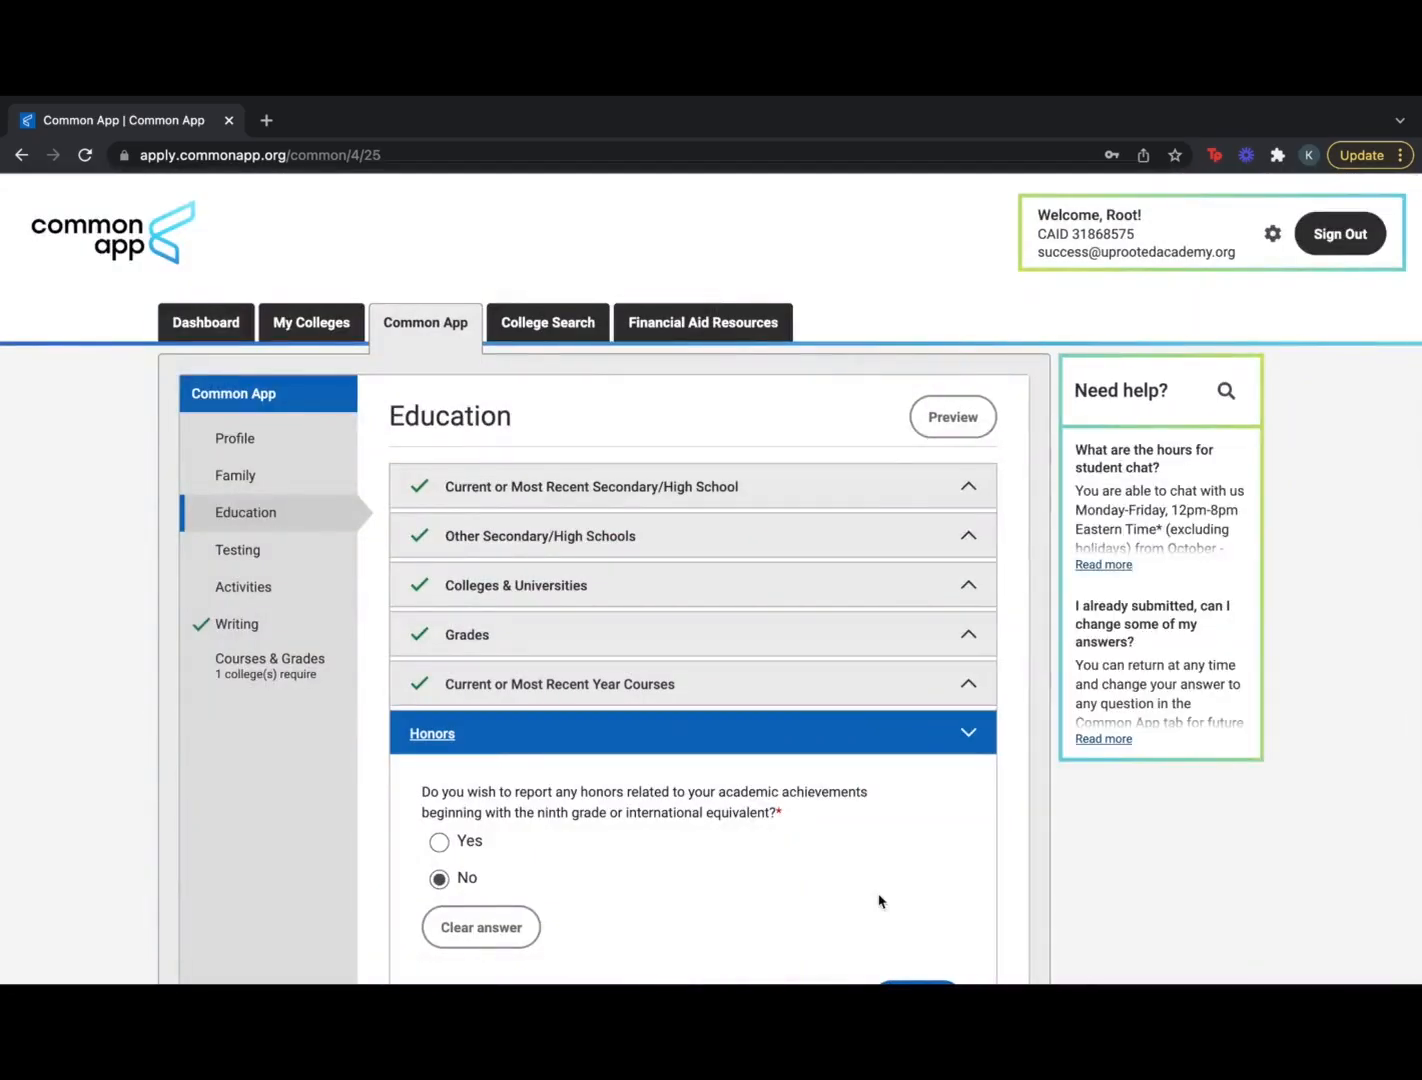
Report National Honor Society as an honor for grades 9–12 at the national level
scroll(879, 901, "down", 2)
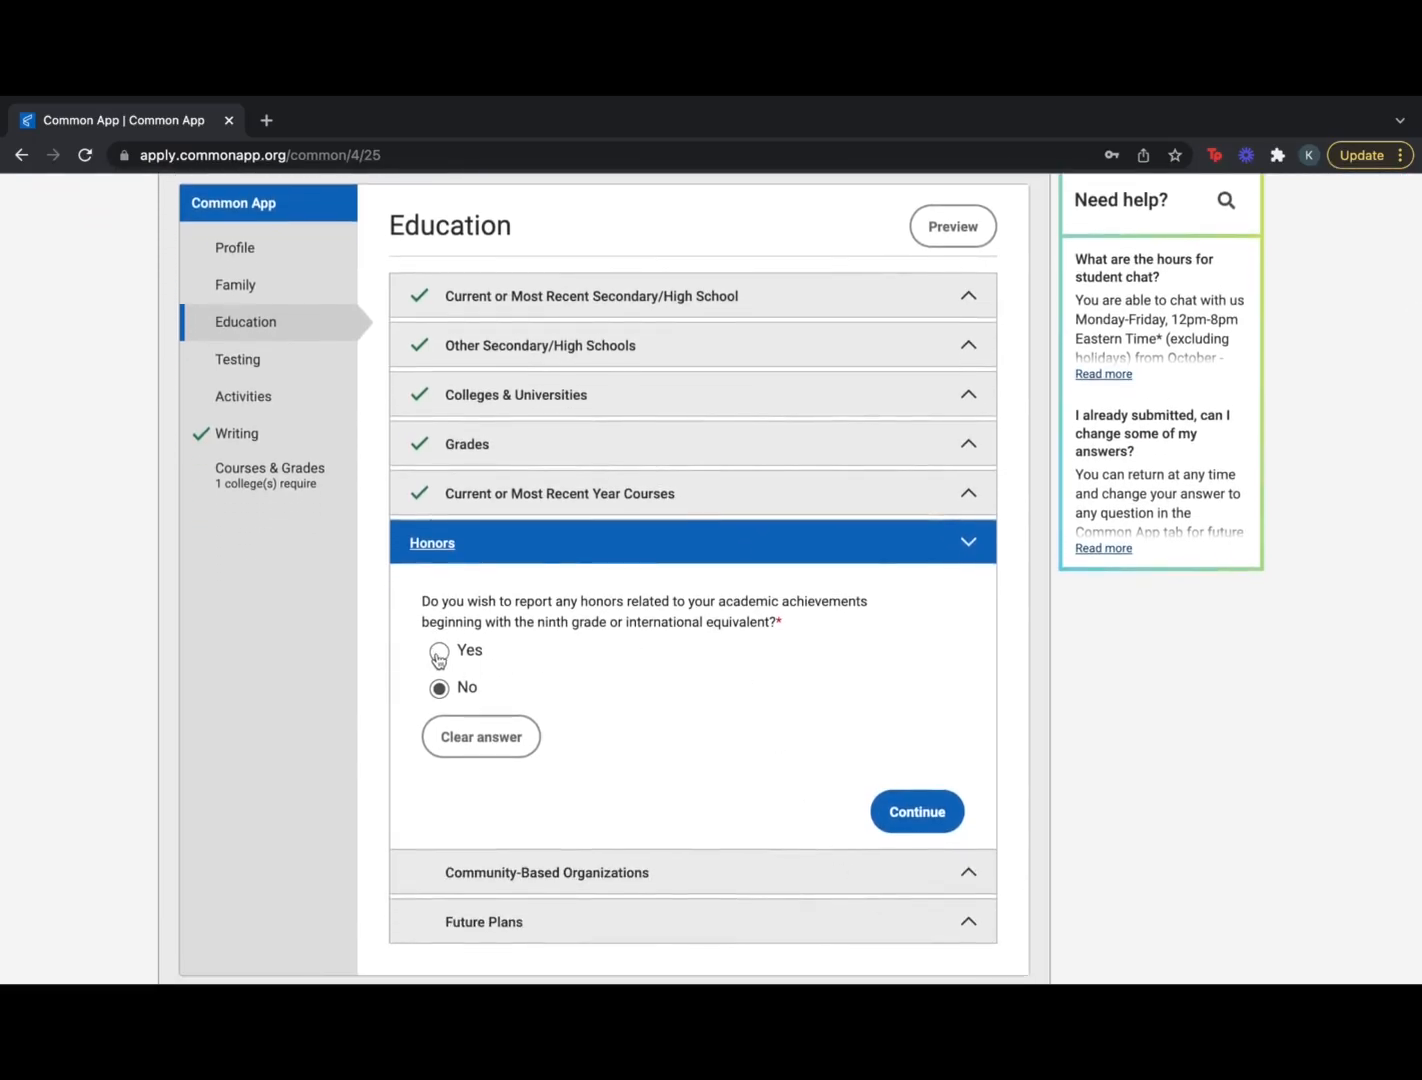
left_click(438, 654)
scroll(598, 790, "down", 3)
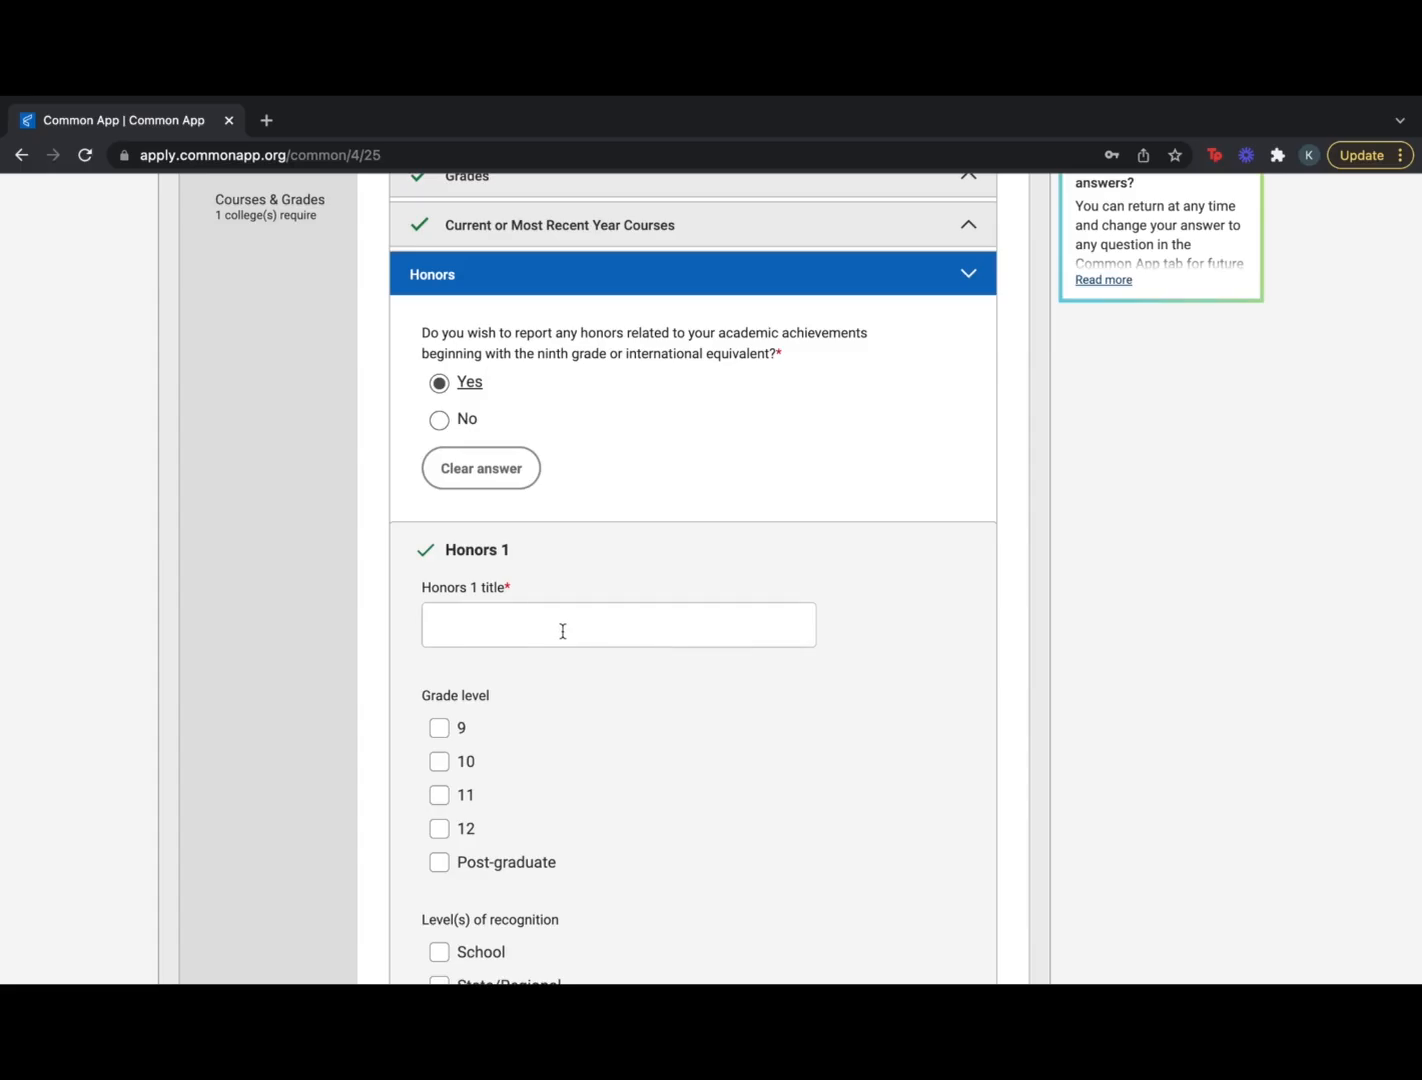
left_click(562, 631)
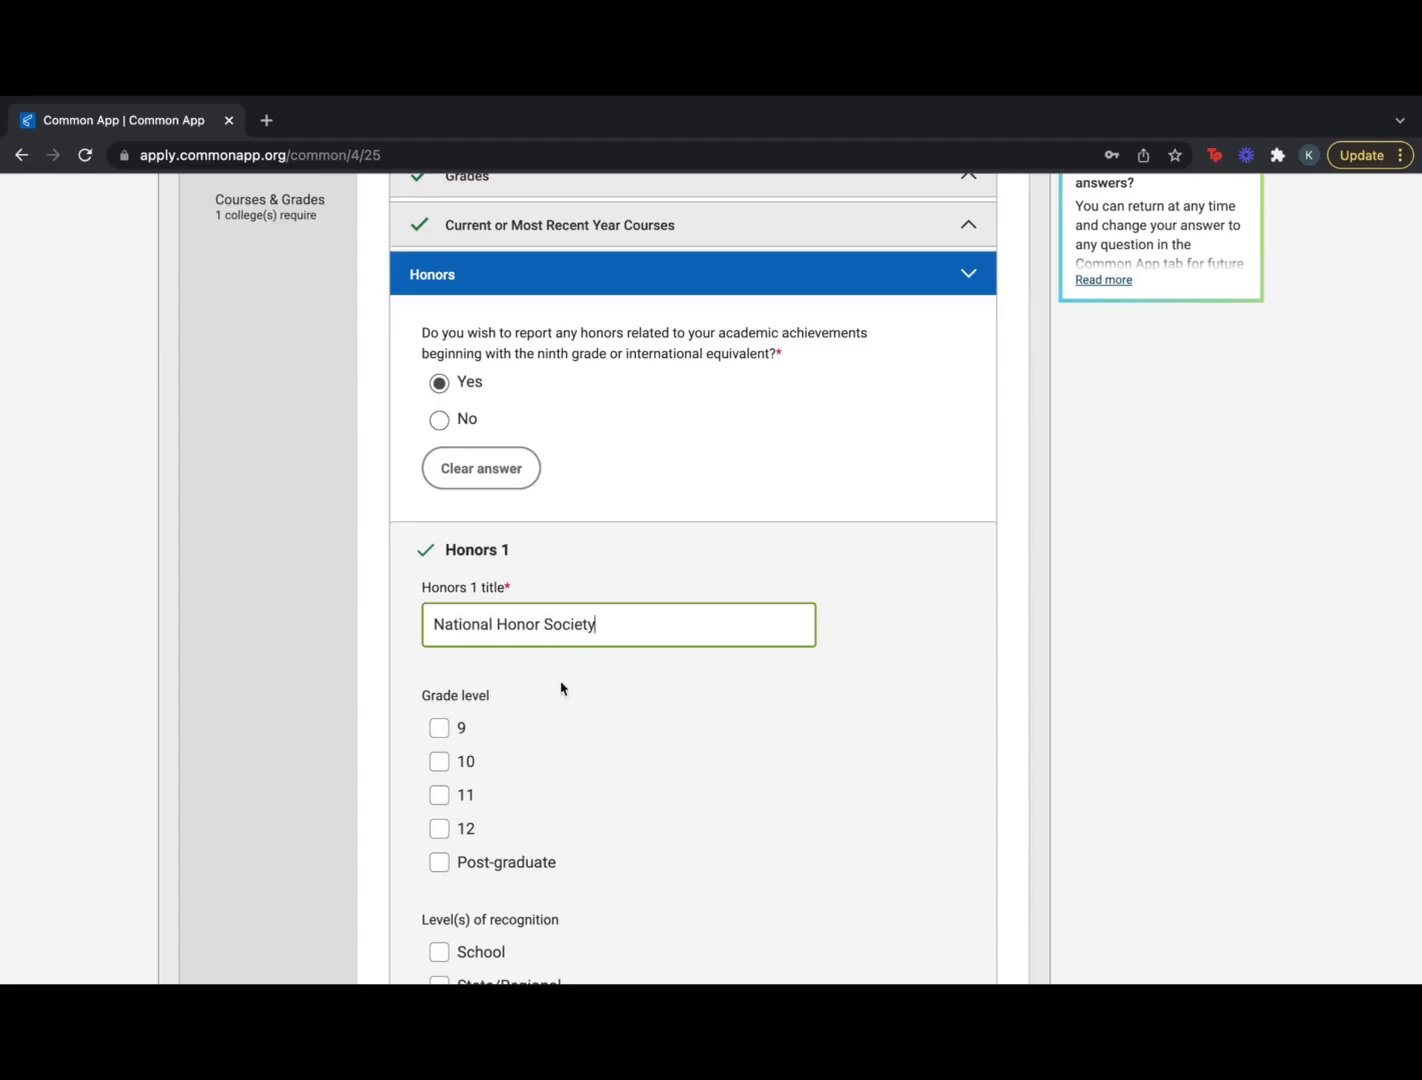
scroll(561, 688, "down", 3)
left_click(439, 591)
left_click(439, 625)
left_click(439, 659)
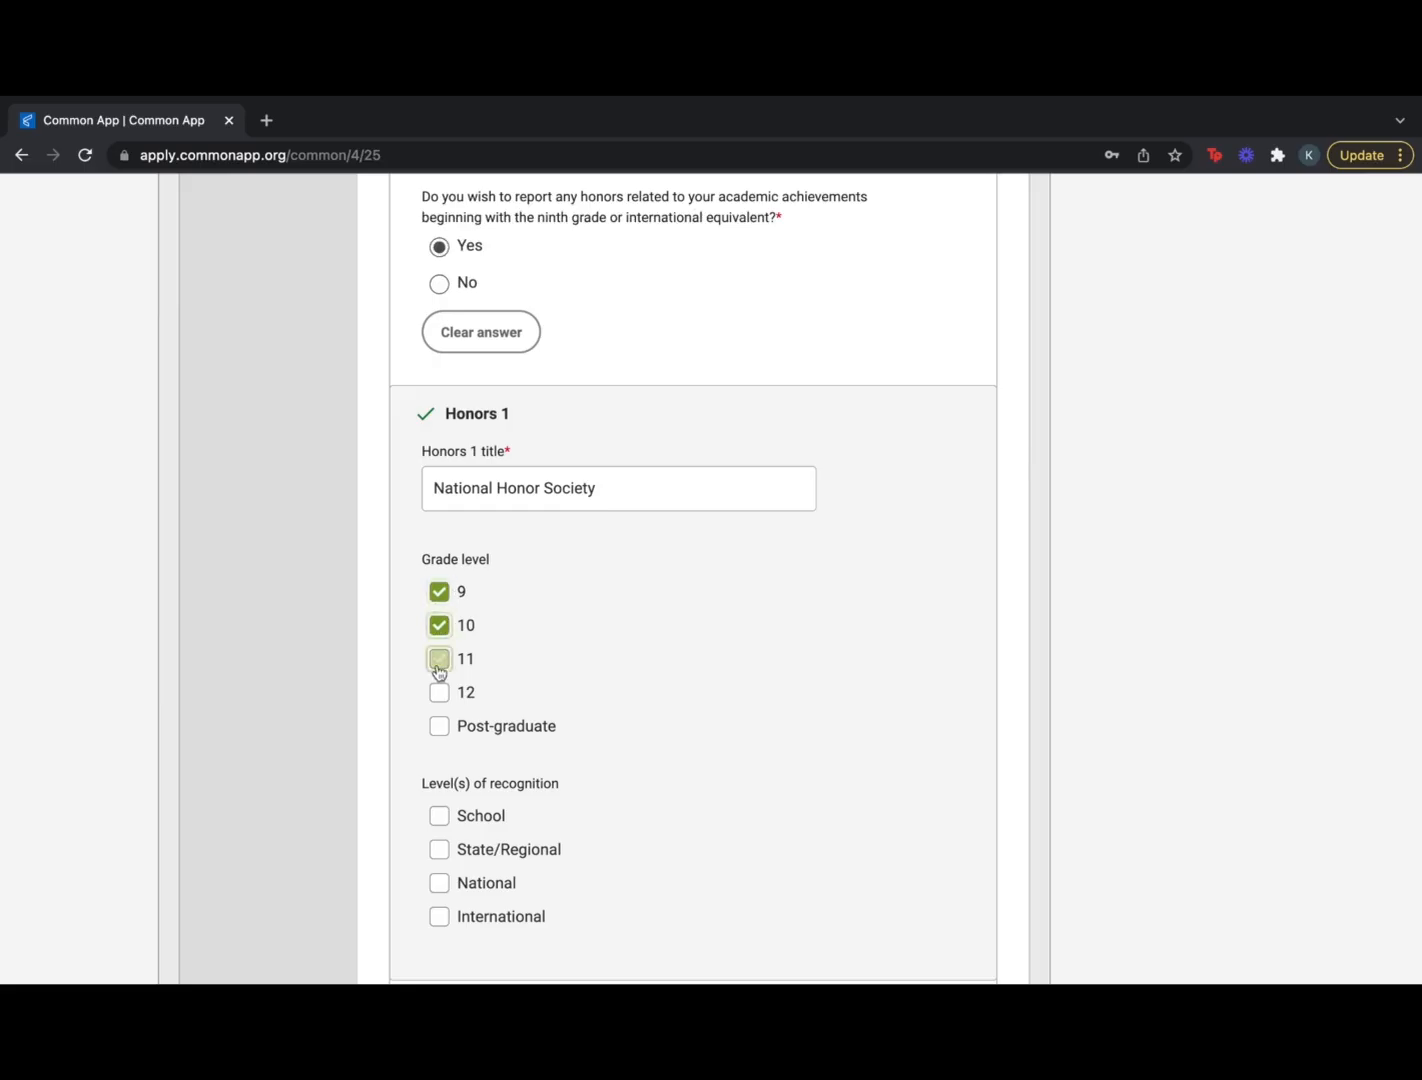
left_click(439, 692)
scroll(546, 716, "down", 3)
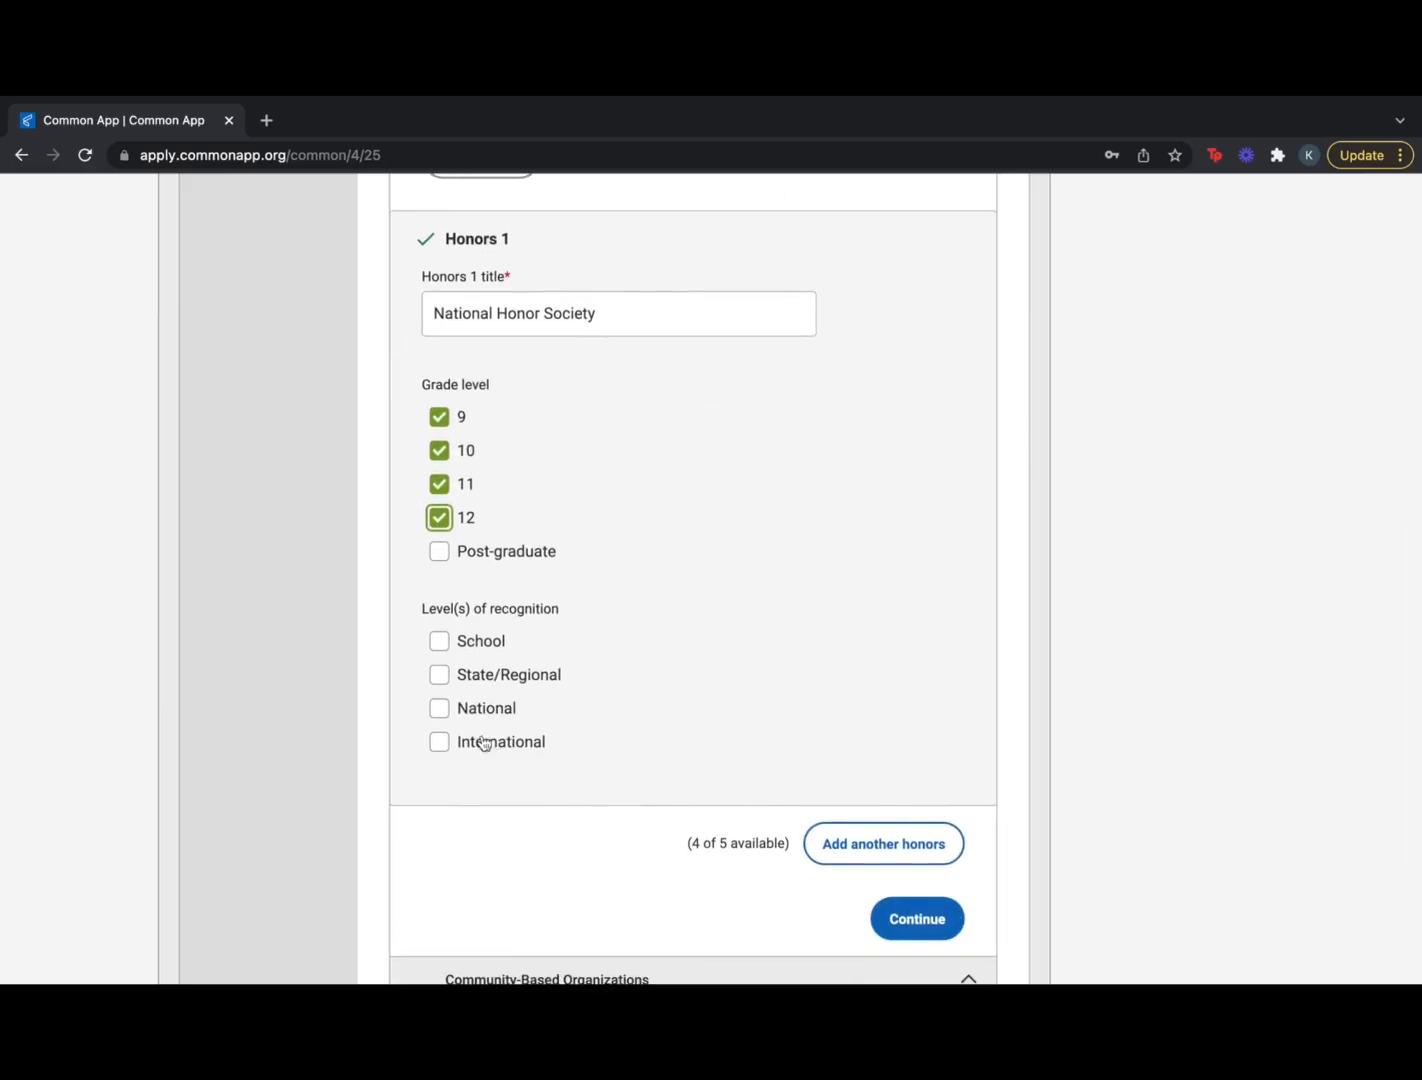
left_click(439, 708)
Add Dean's List as a second honor for grades 9–12 at school level, then save
scroll(746, 737, "down", 2)
left_click(875, 745)
scroll(585, 733, "down", 3)
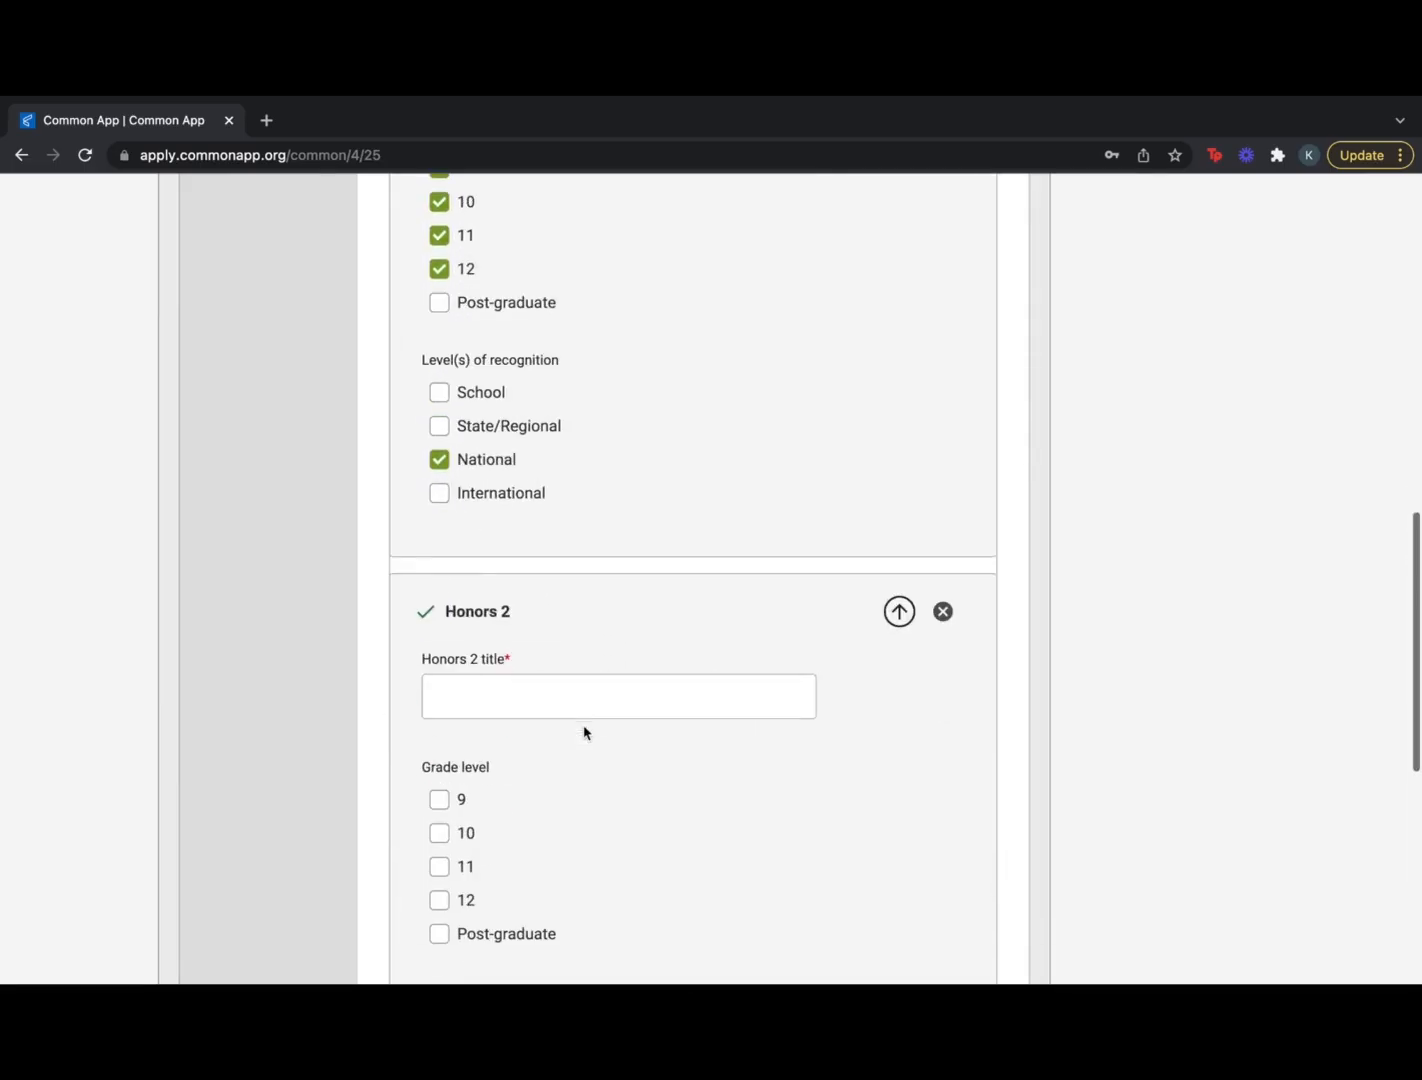
left_click(575, 696)
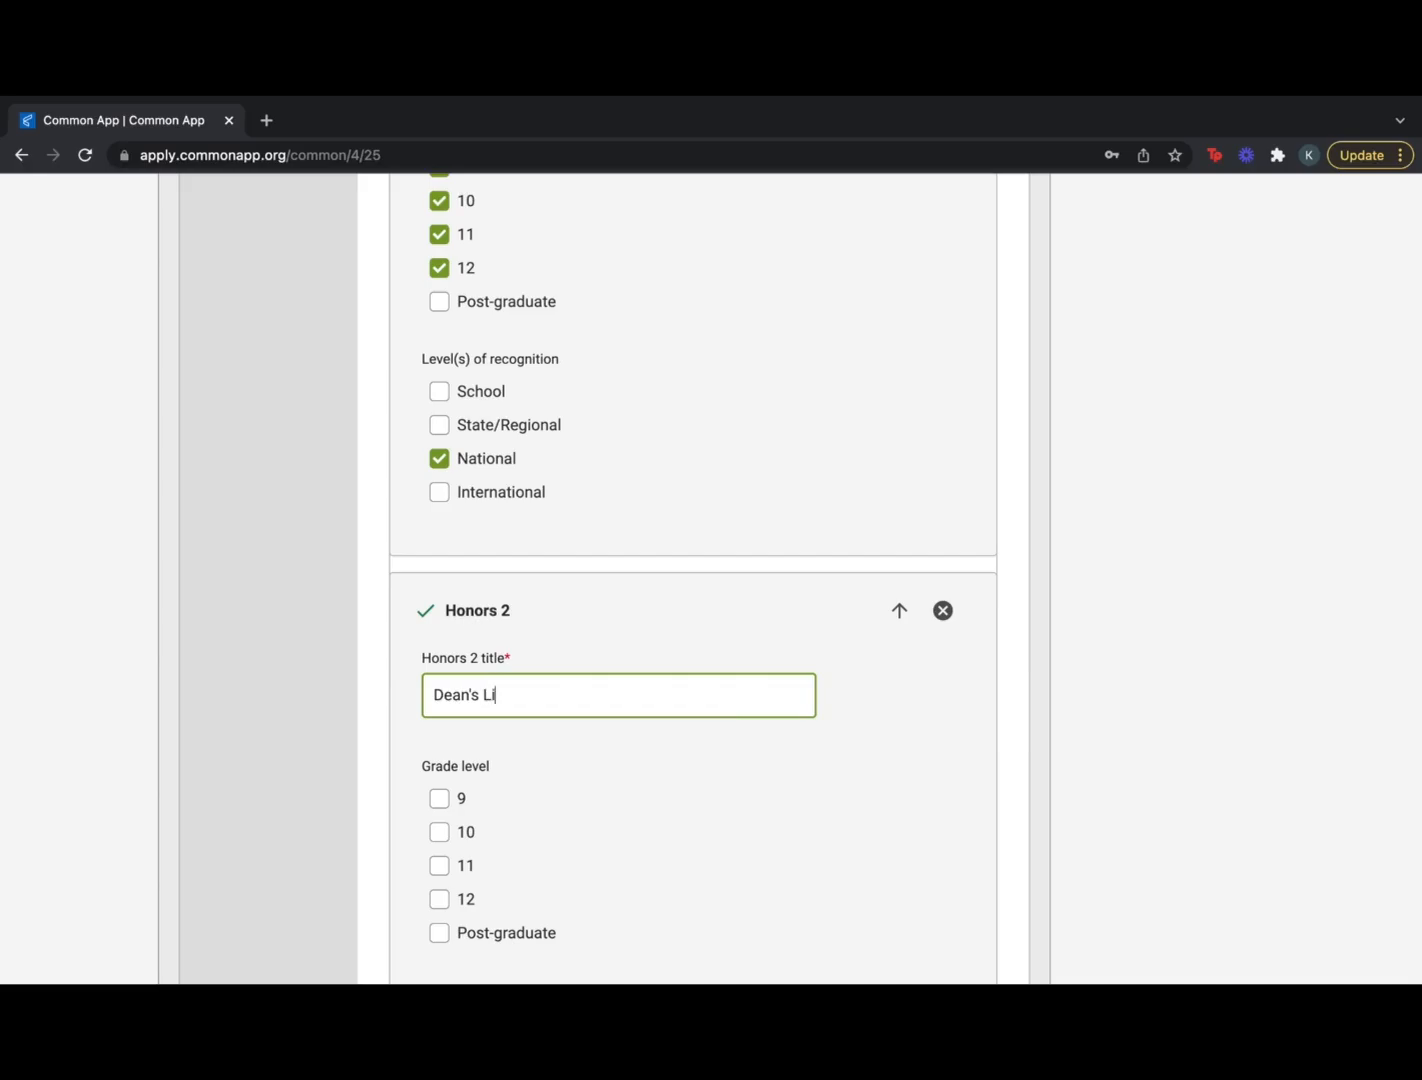
left_click(441, 798)
left_click(441, 832)
left_click(441, 865)
left_click(441, 899)
scroll(441, 899, "down", 3)
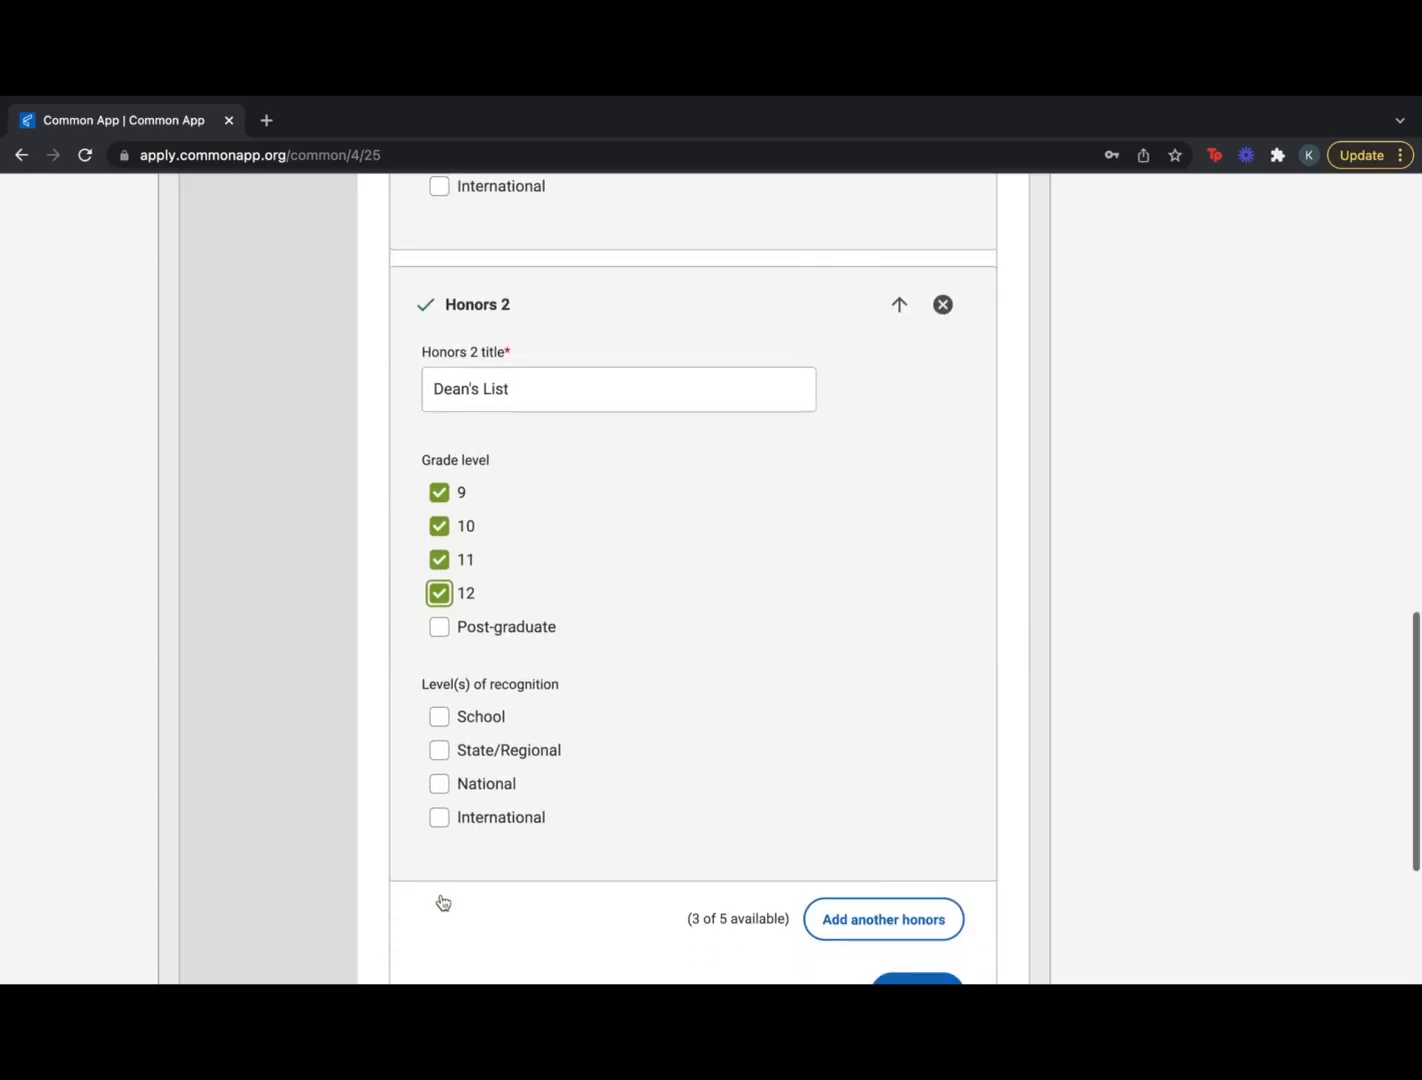
left_click(439, 685)
scroll(787, 733, "down", 1)
left_click(911, 860)
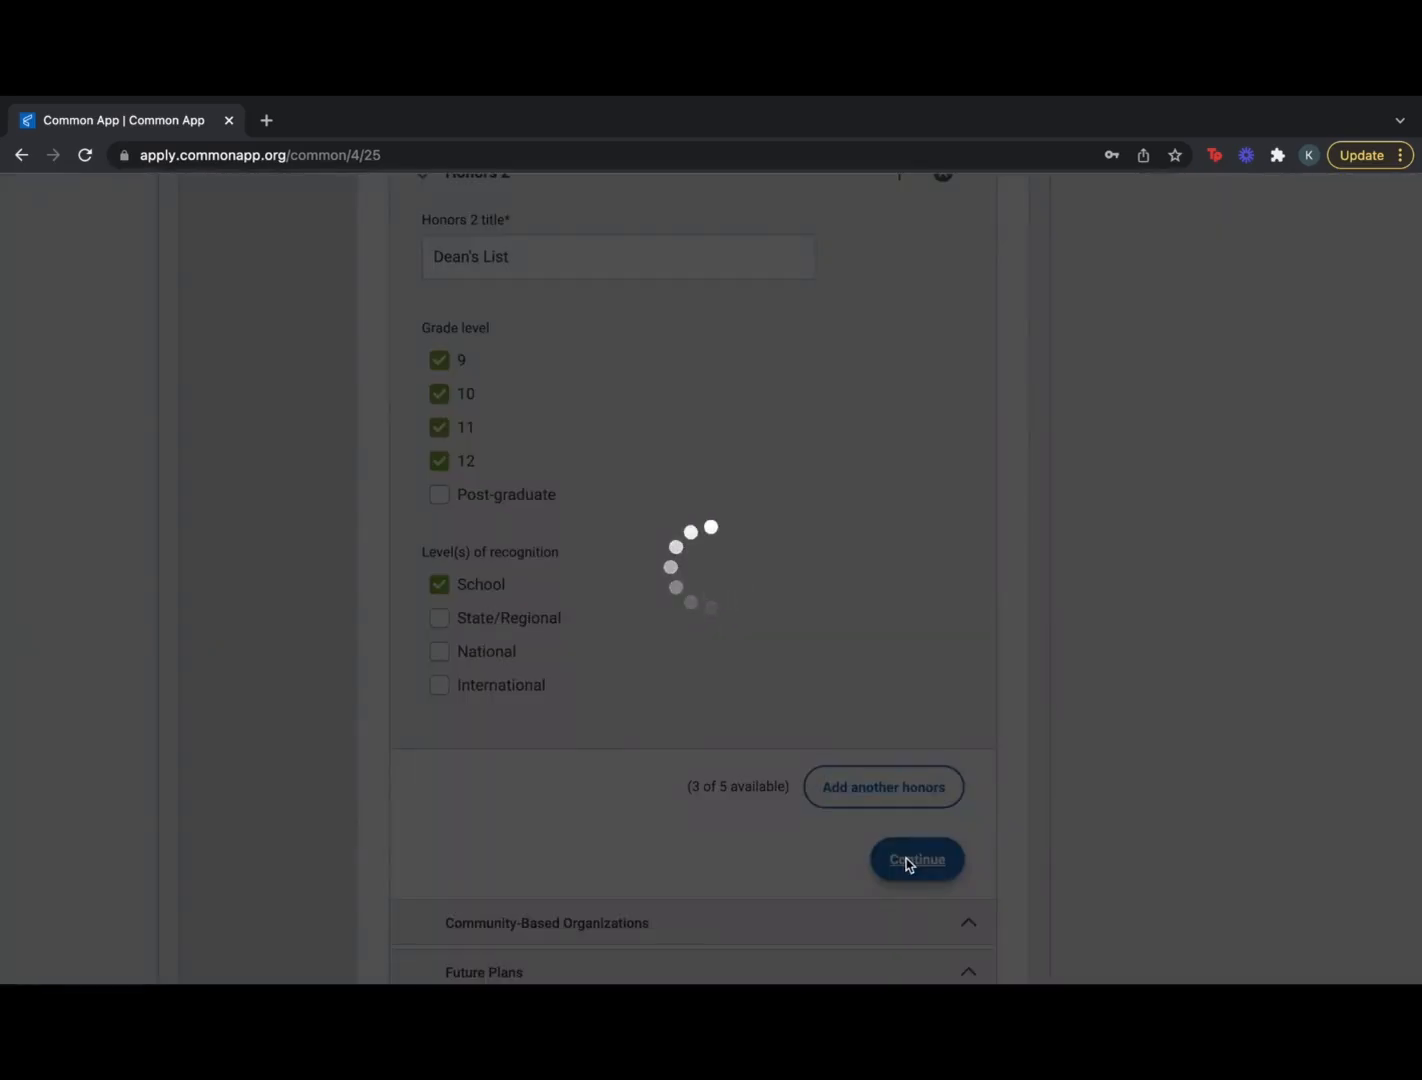
Select 0 under Community-Based Organizations and save the section
scroll(908, 865, "down", 1)
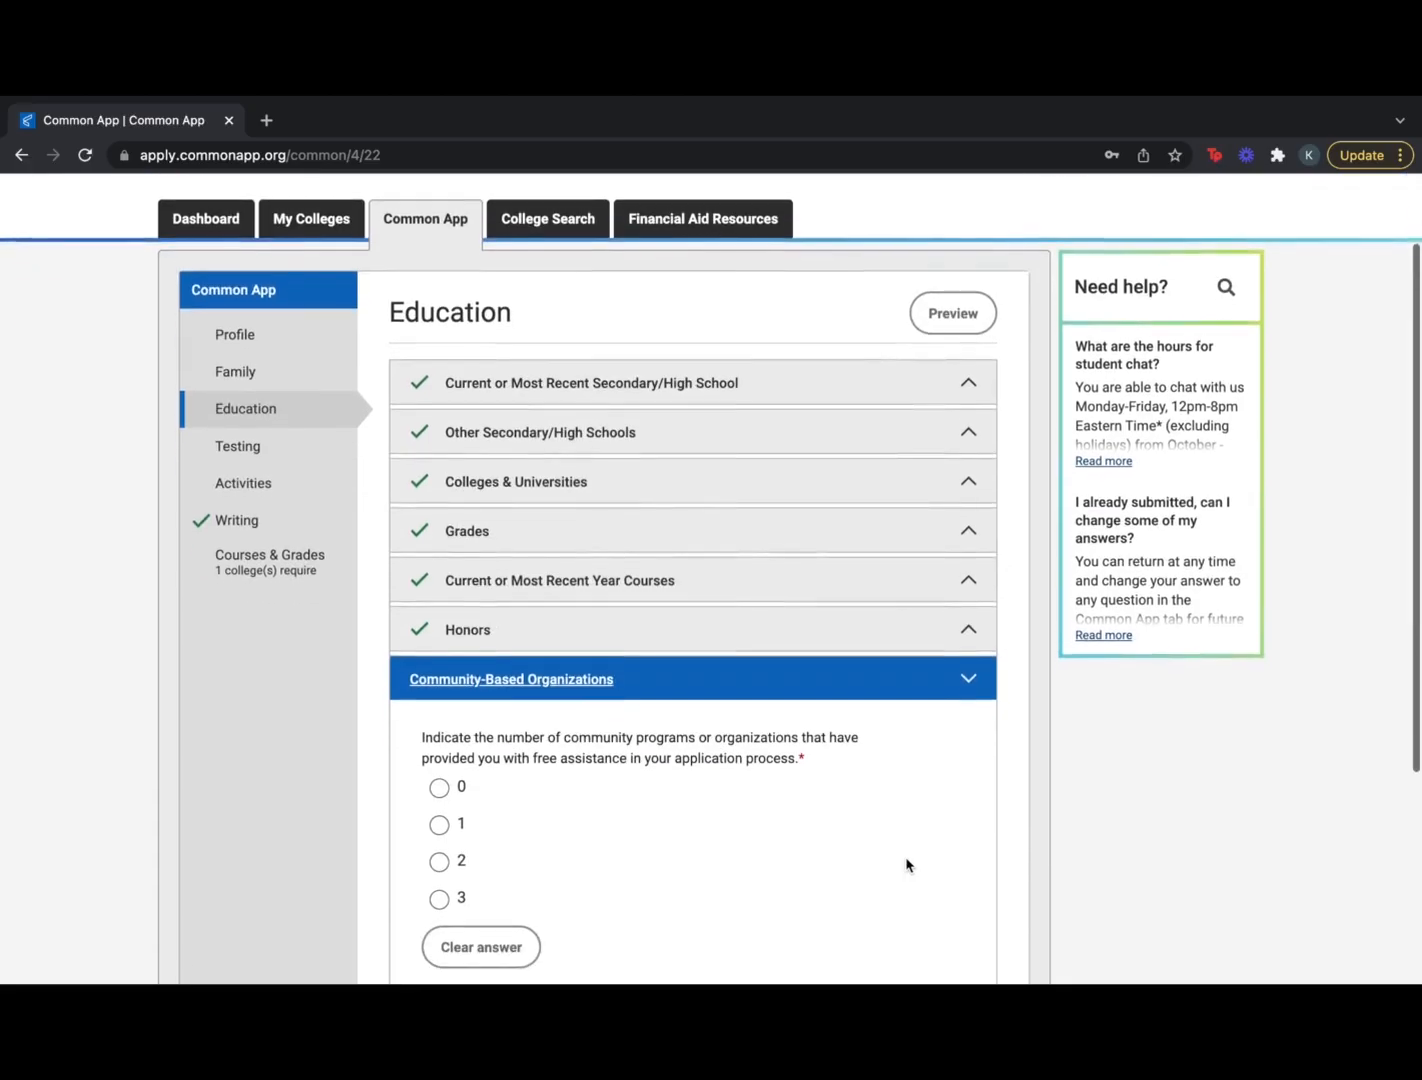
scroll(907, 865, "down", 2)
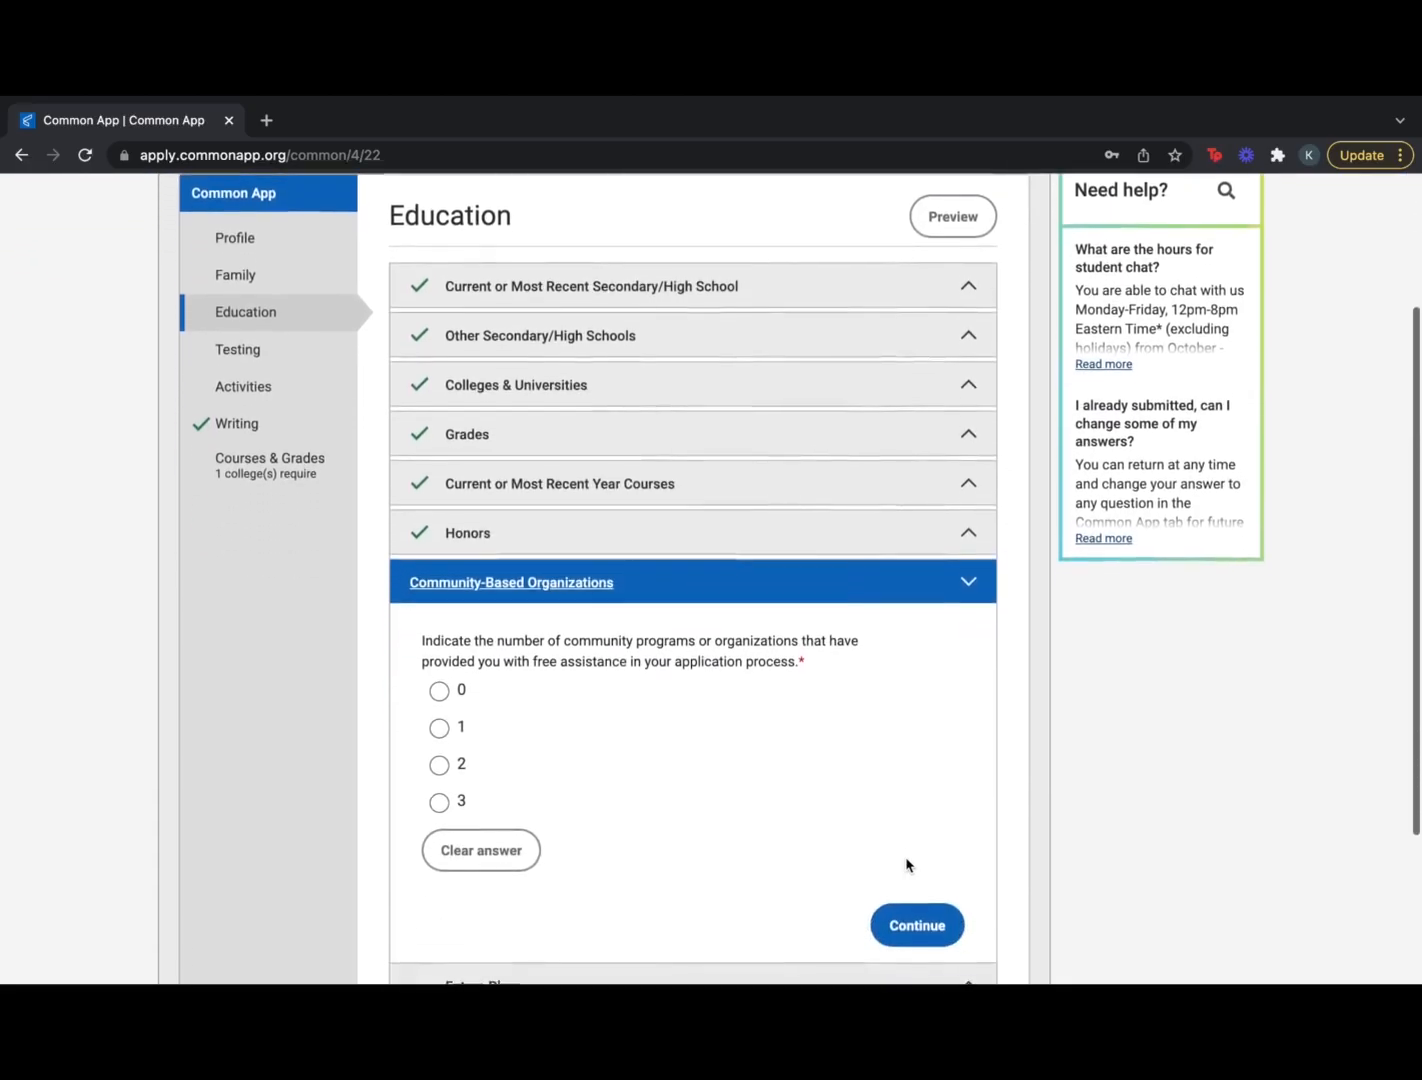
scroll(906, 864, "down", 1)
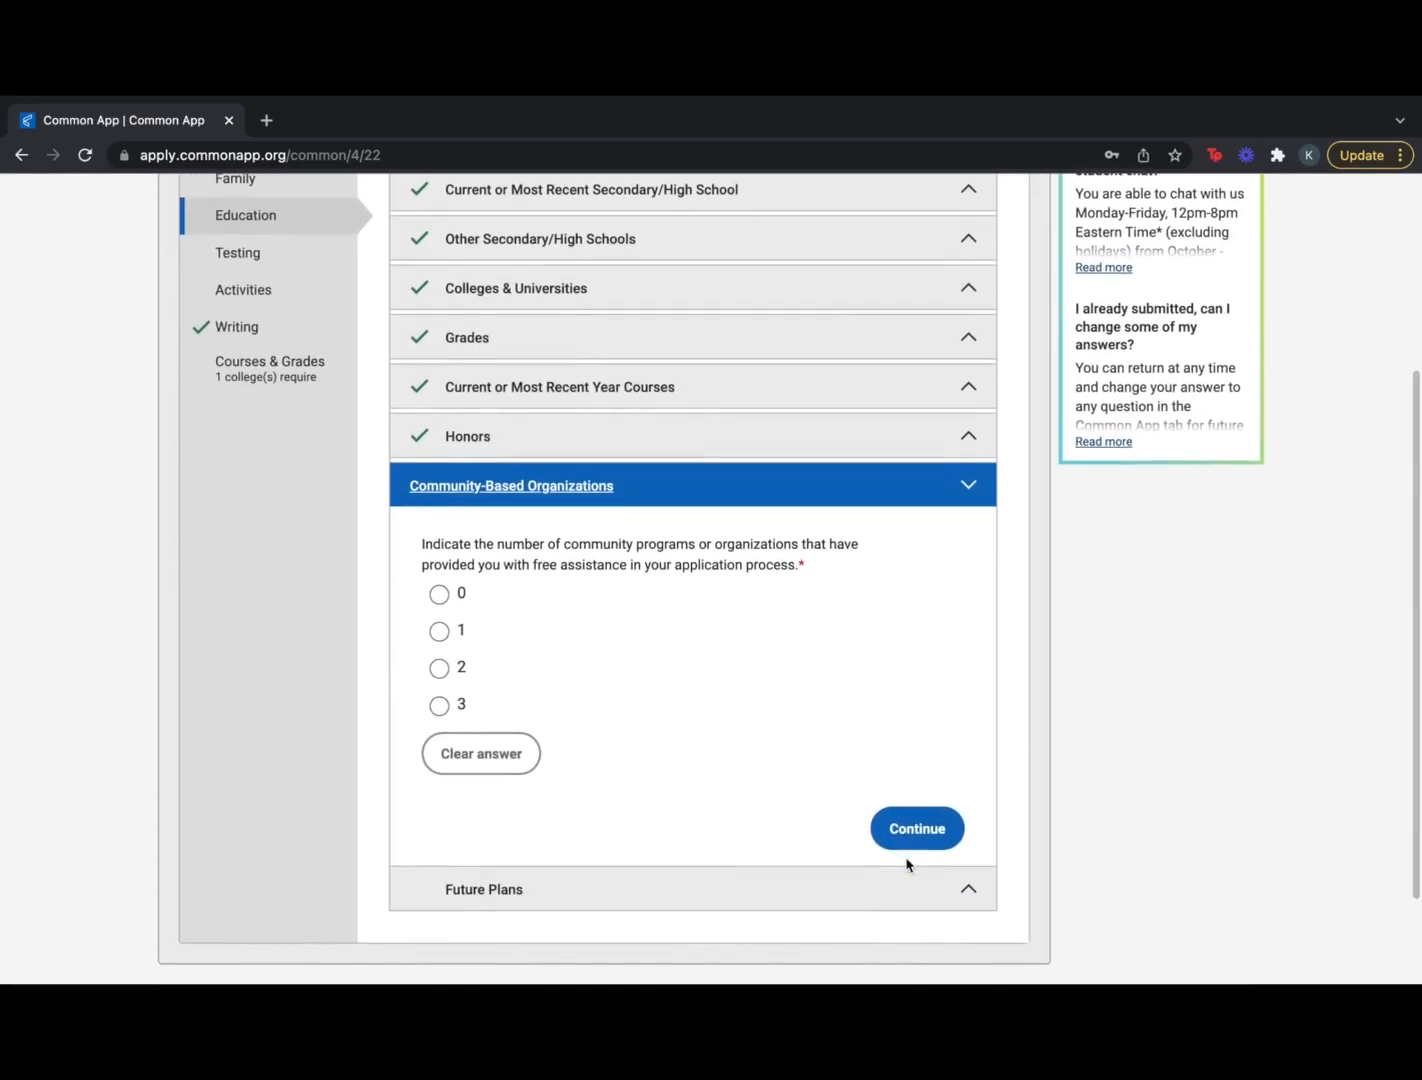
scroll(907, 865, "down", 1)
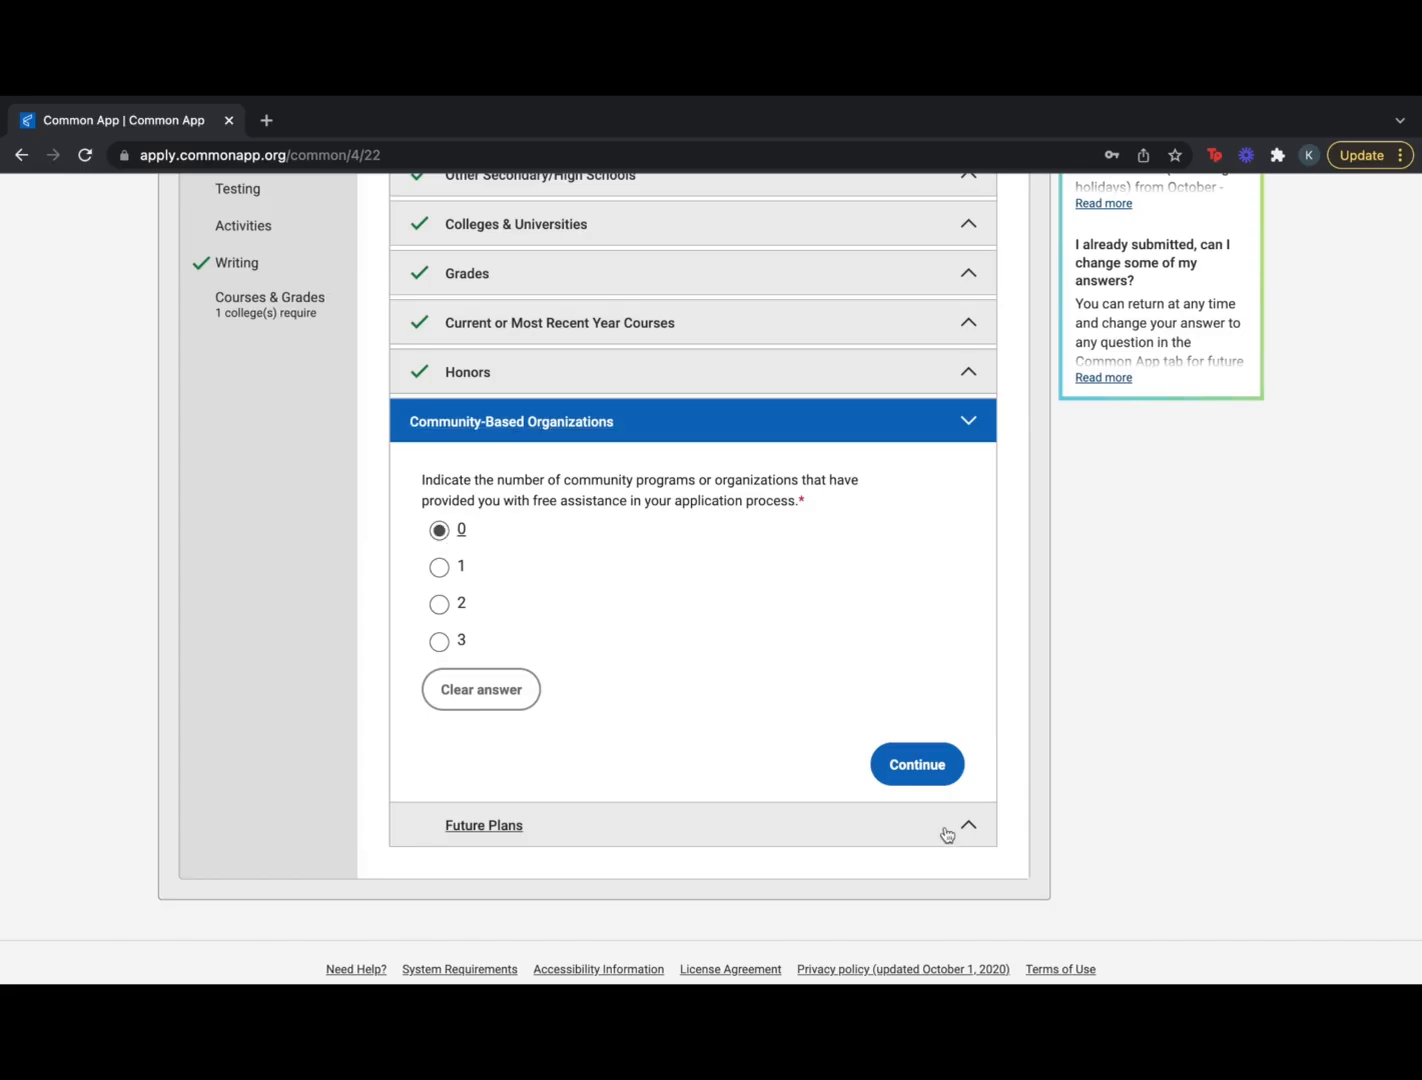
left_click(929, 765)
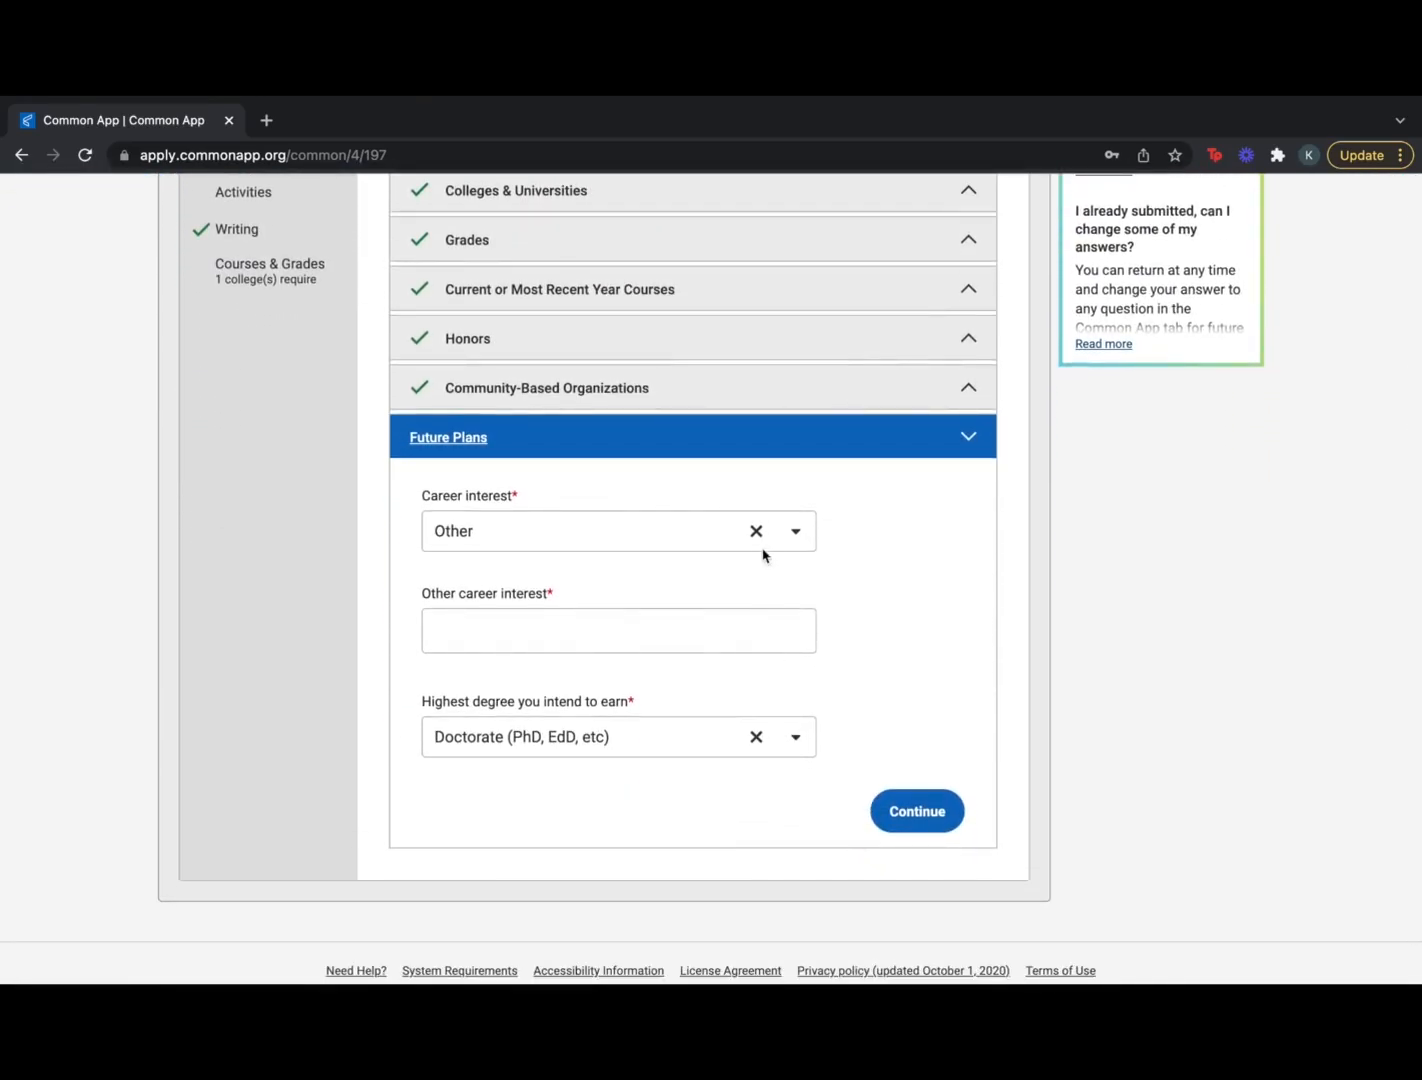
Set the career interest to Scientific researcher and save Future Plans
left_click(796, 532)
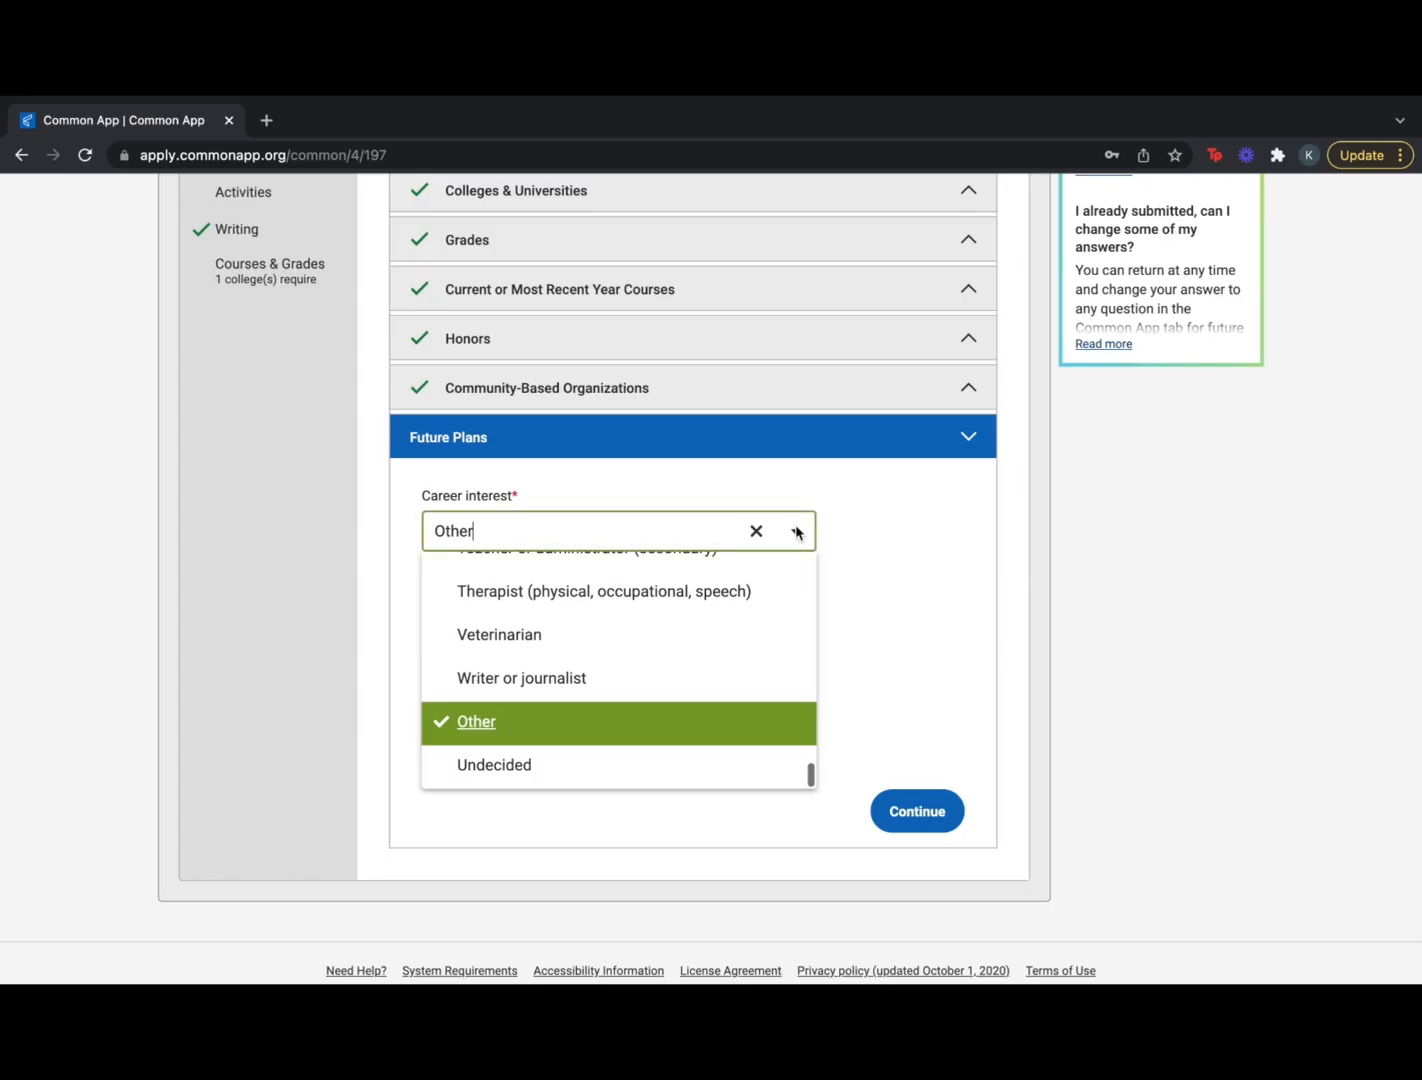
scroll(708, 643, "up", 3)
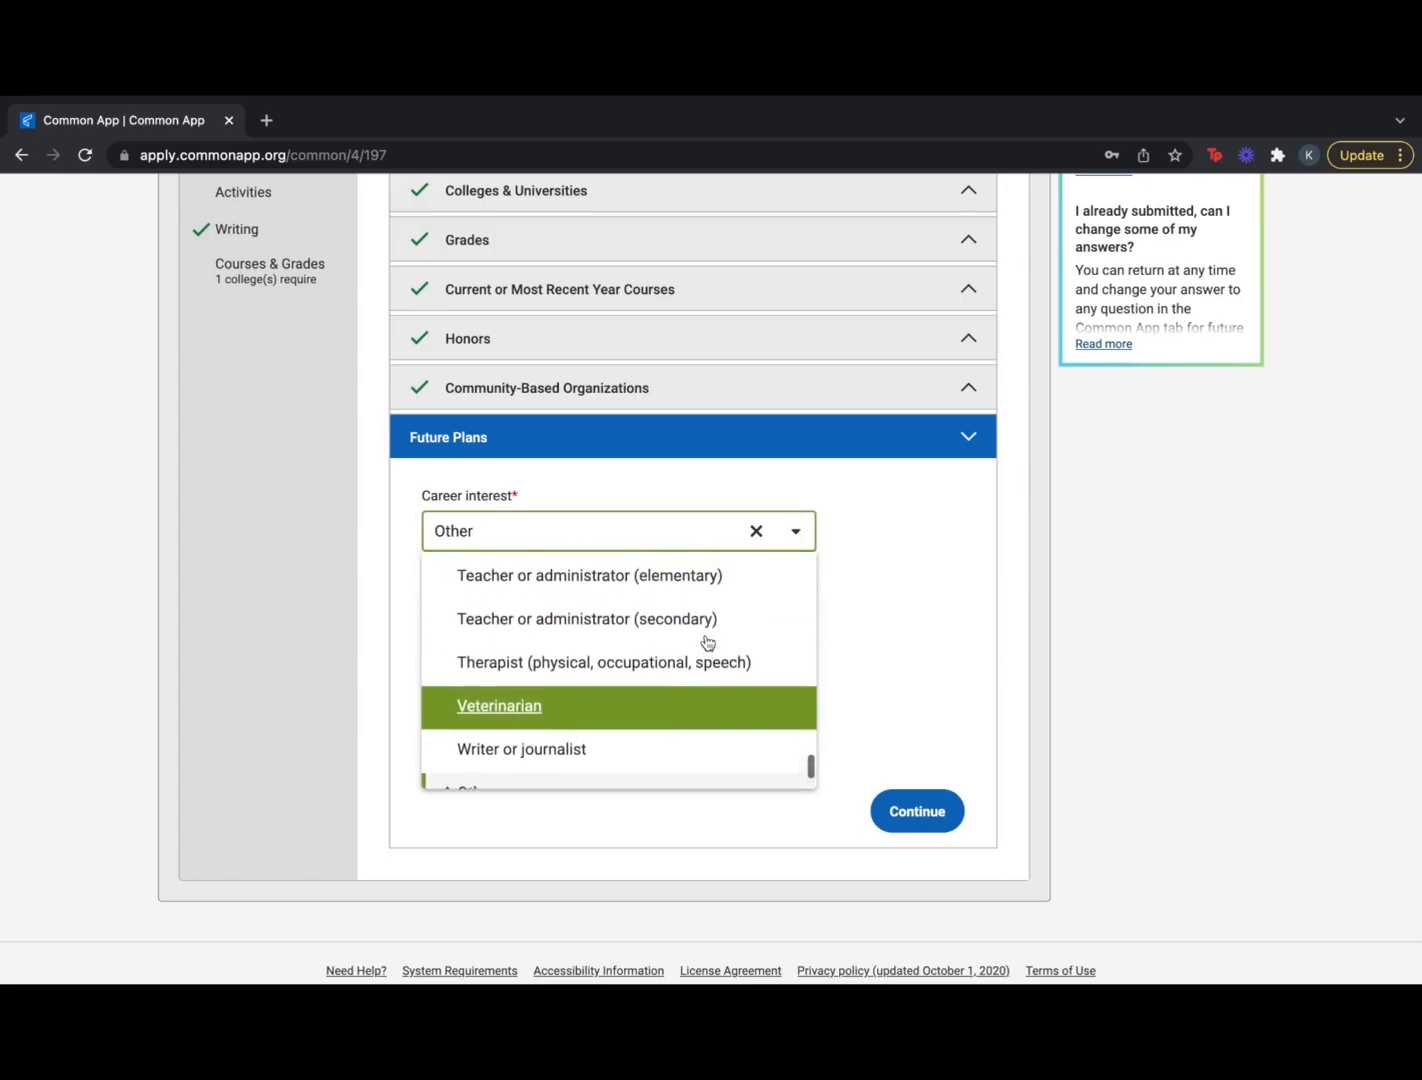
scroll(708, 643, "up", 4)
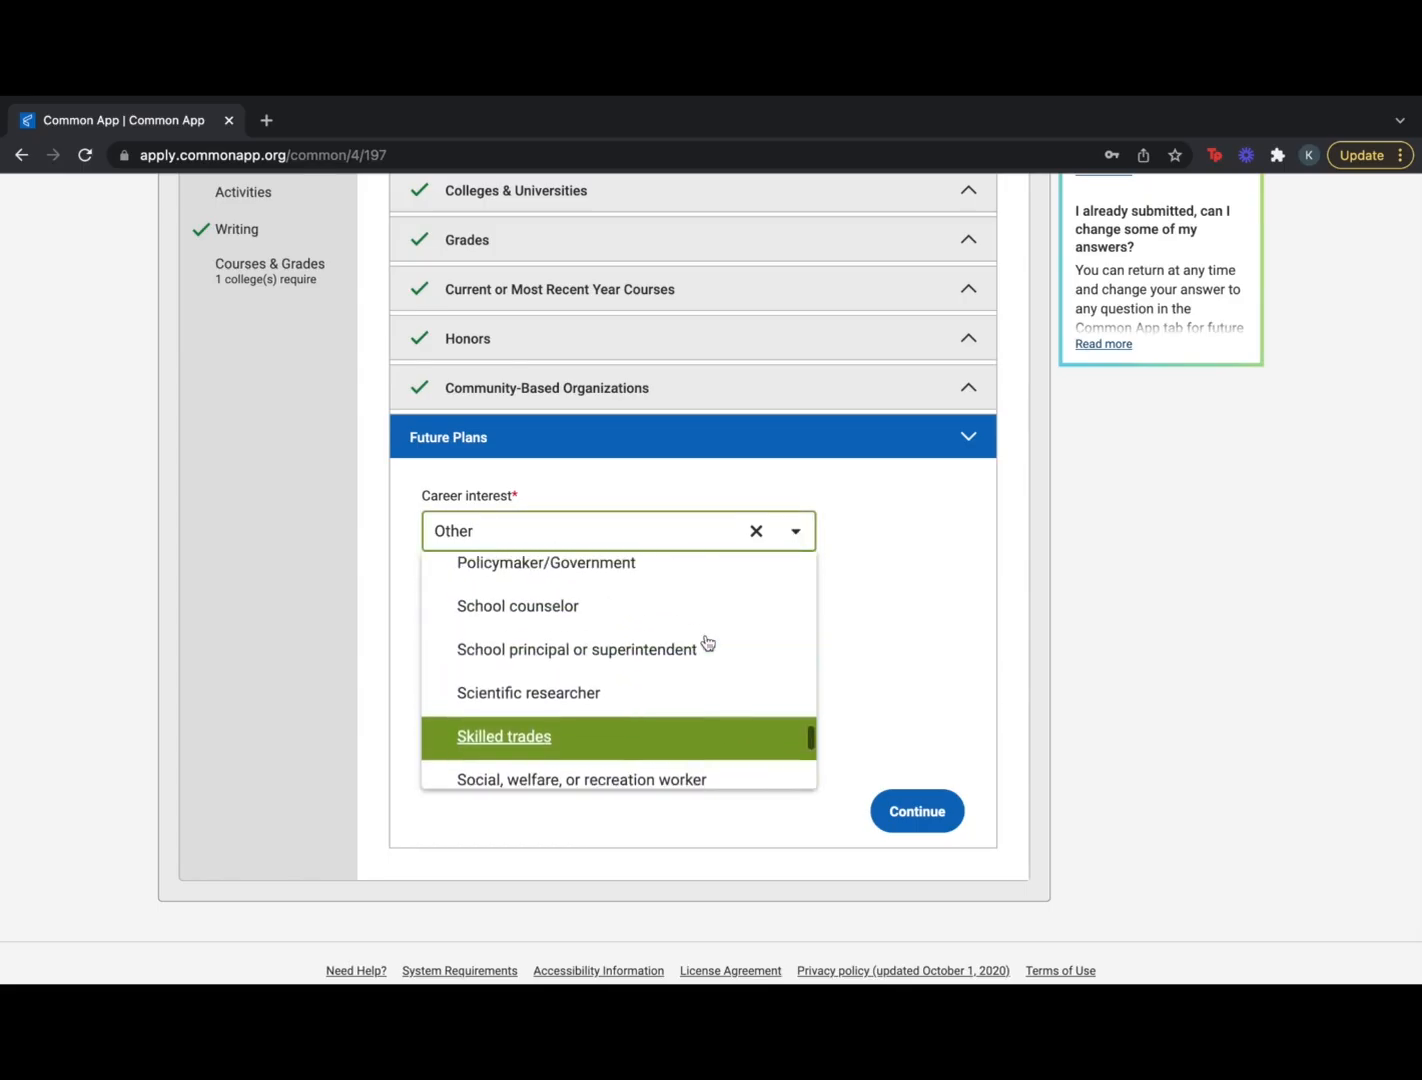
left_click(678, 700)
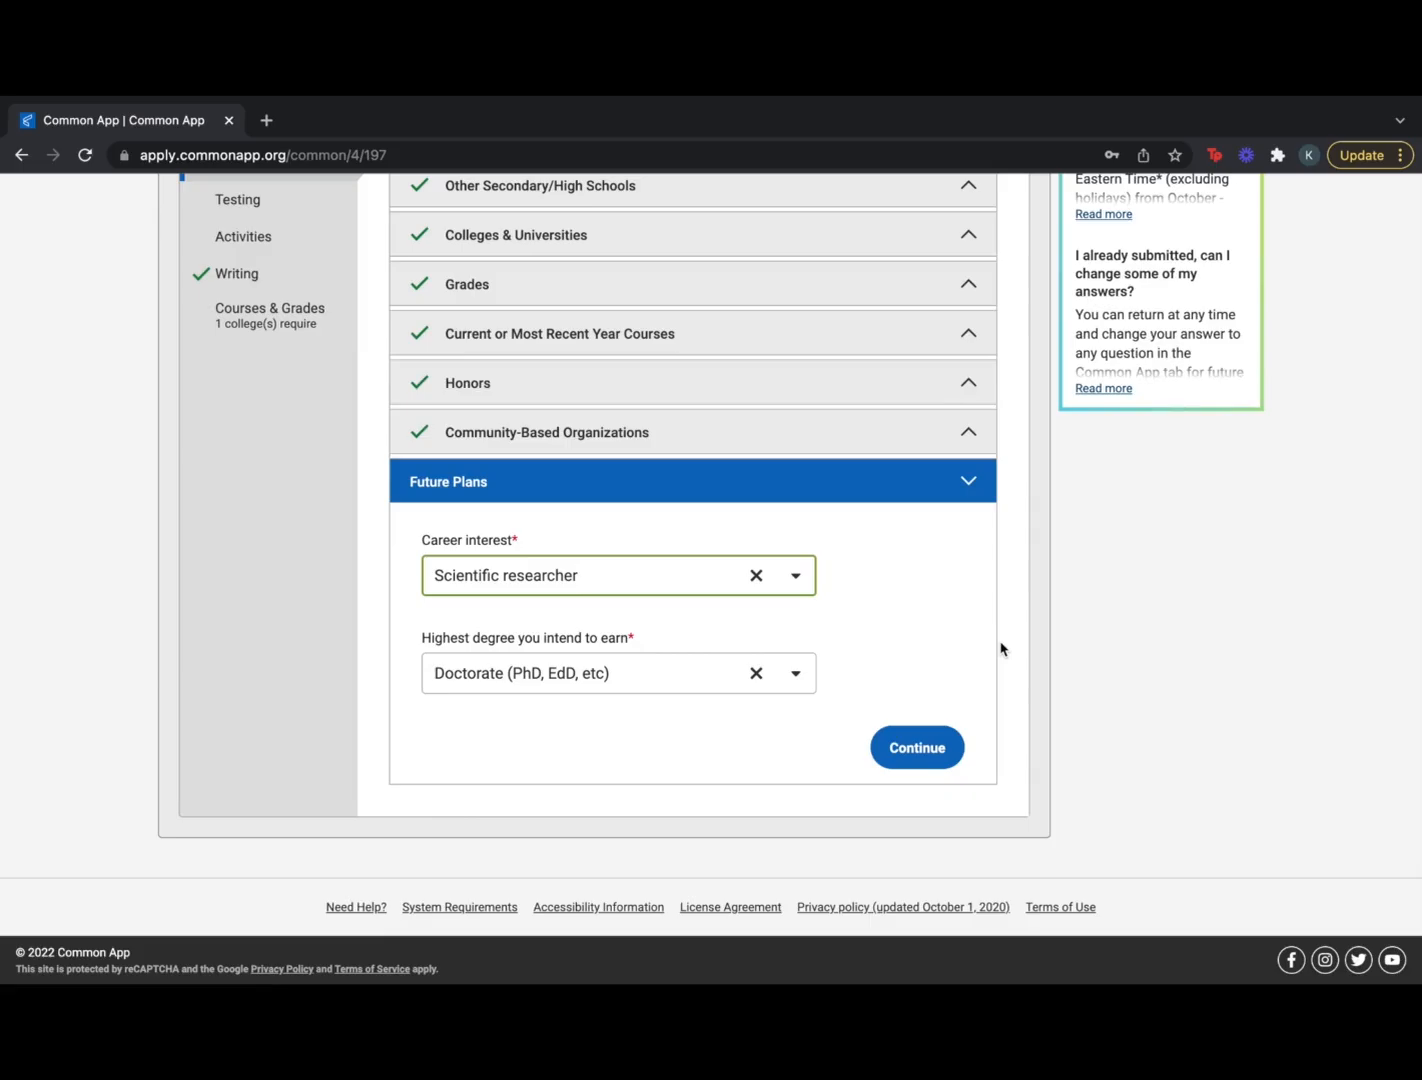
left_click(932, 760)
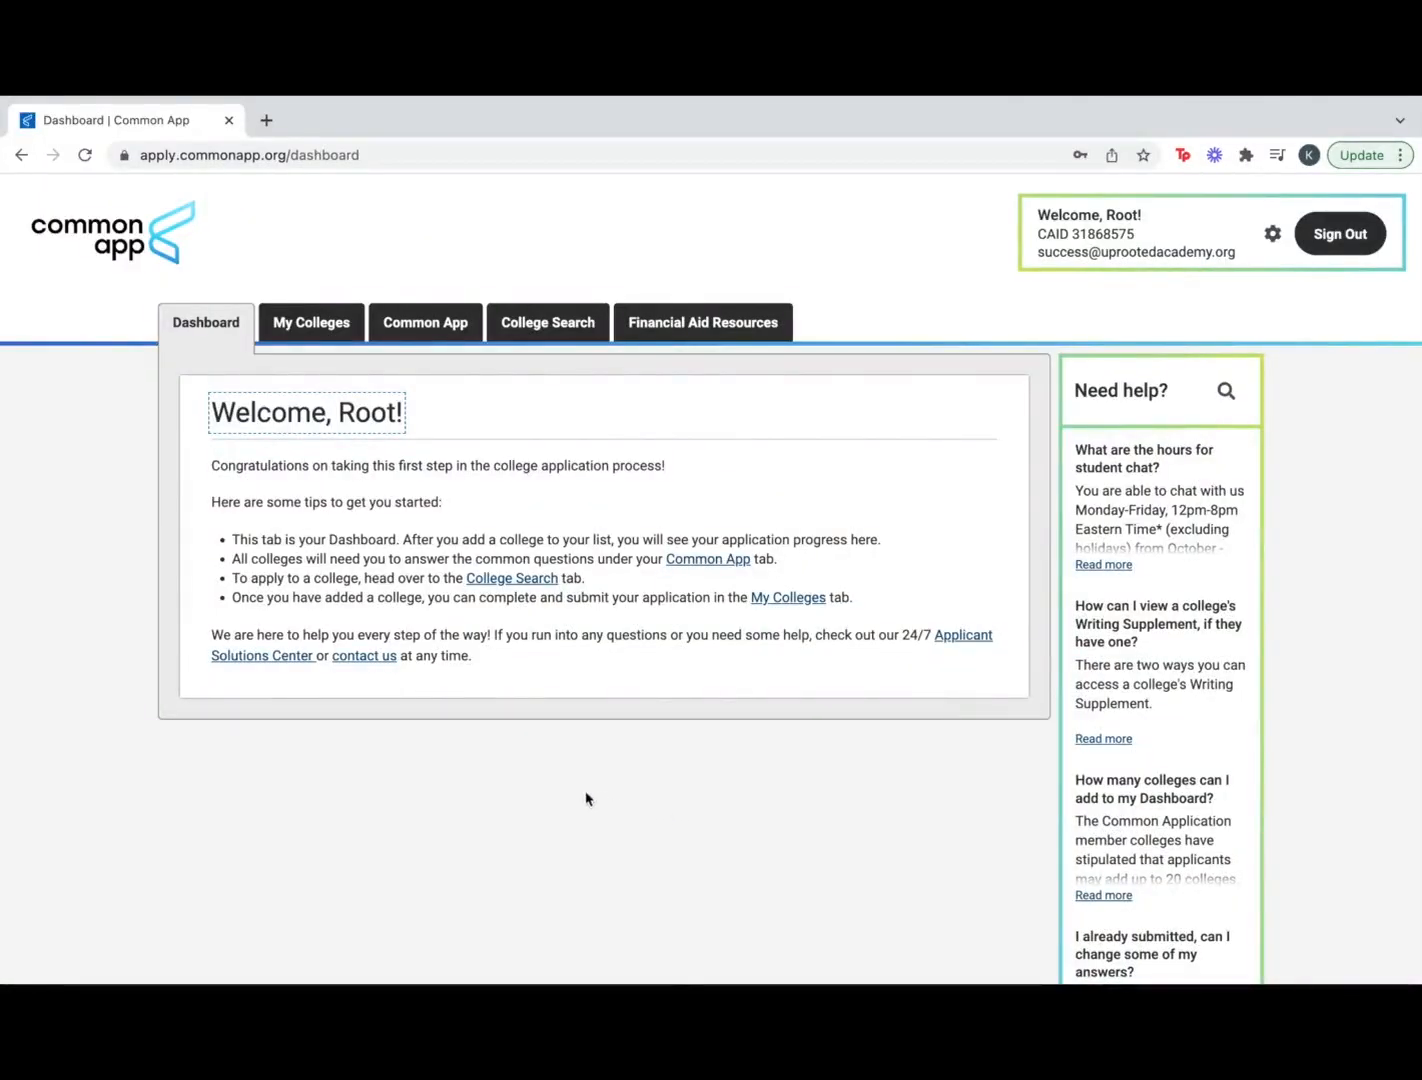
Go to the Activities section under the Common App questions
left_click(442, 322)
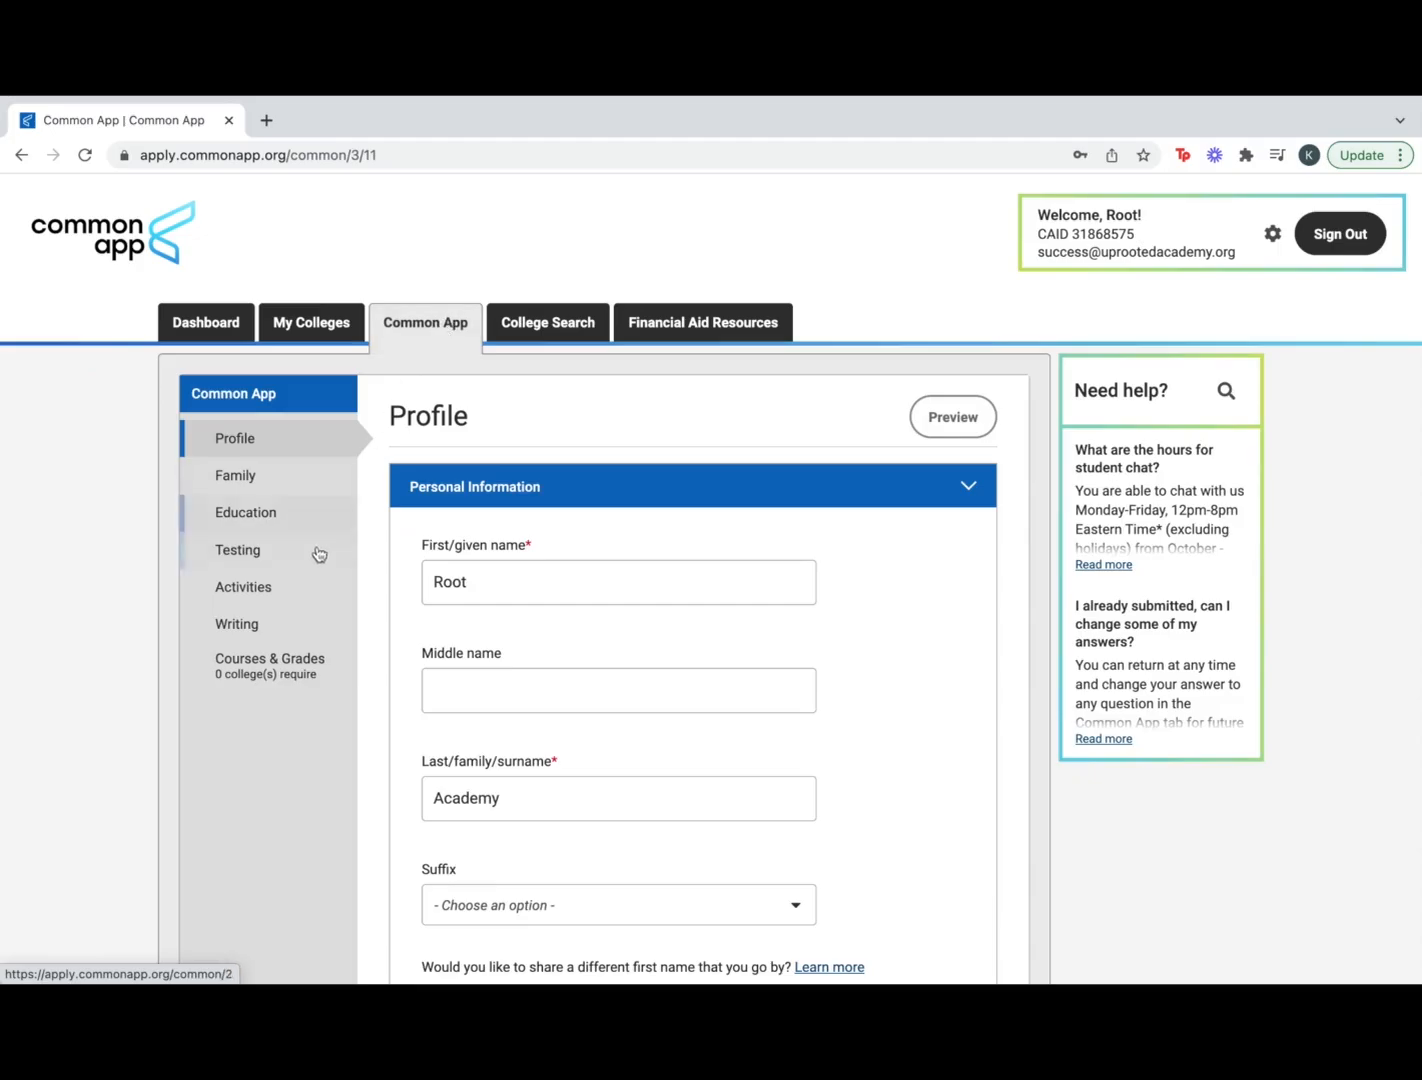
left_click(305, 608)
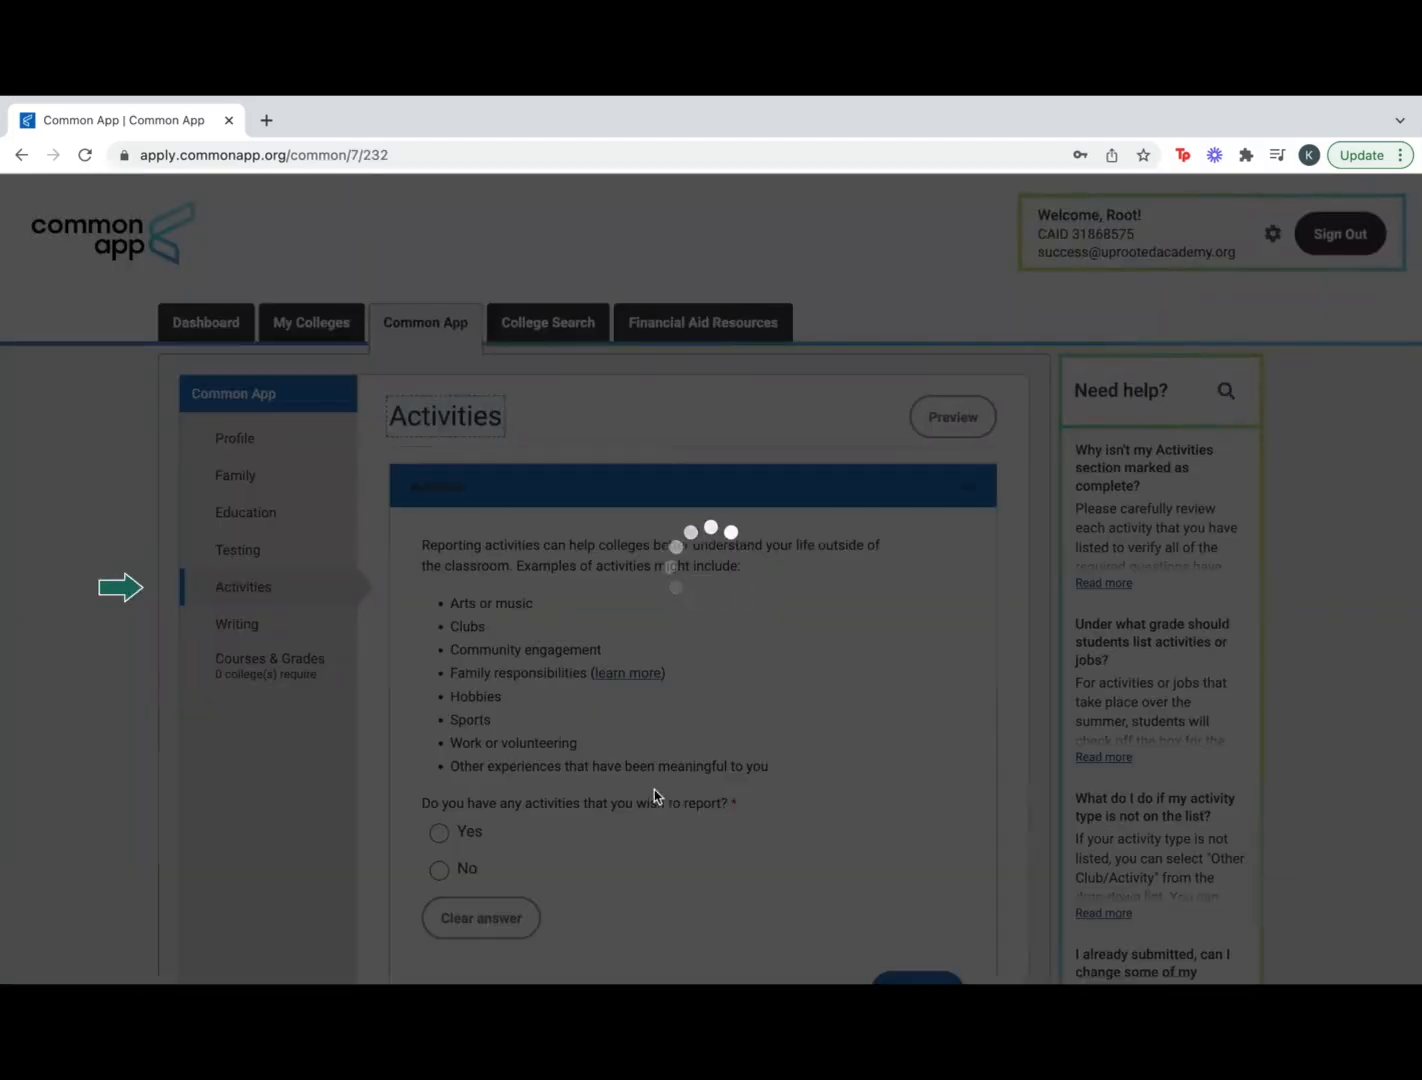
scroll(750, 857, "down", 2)
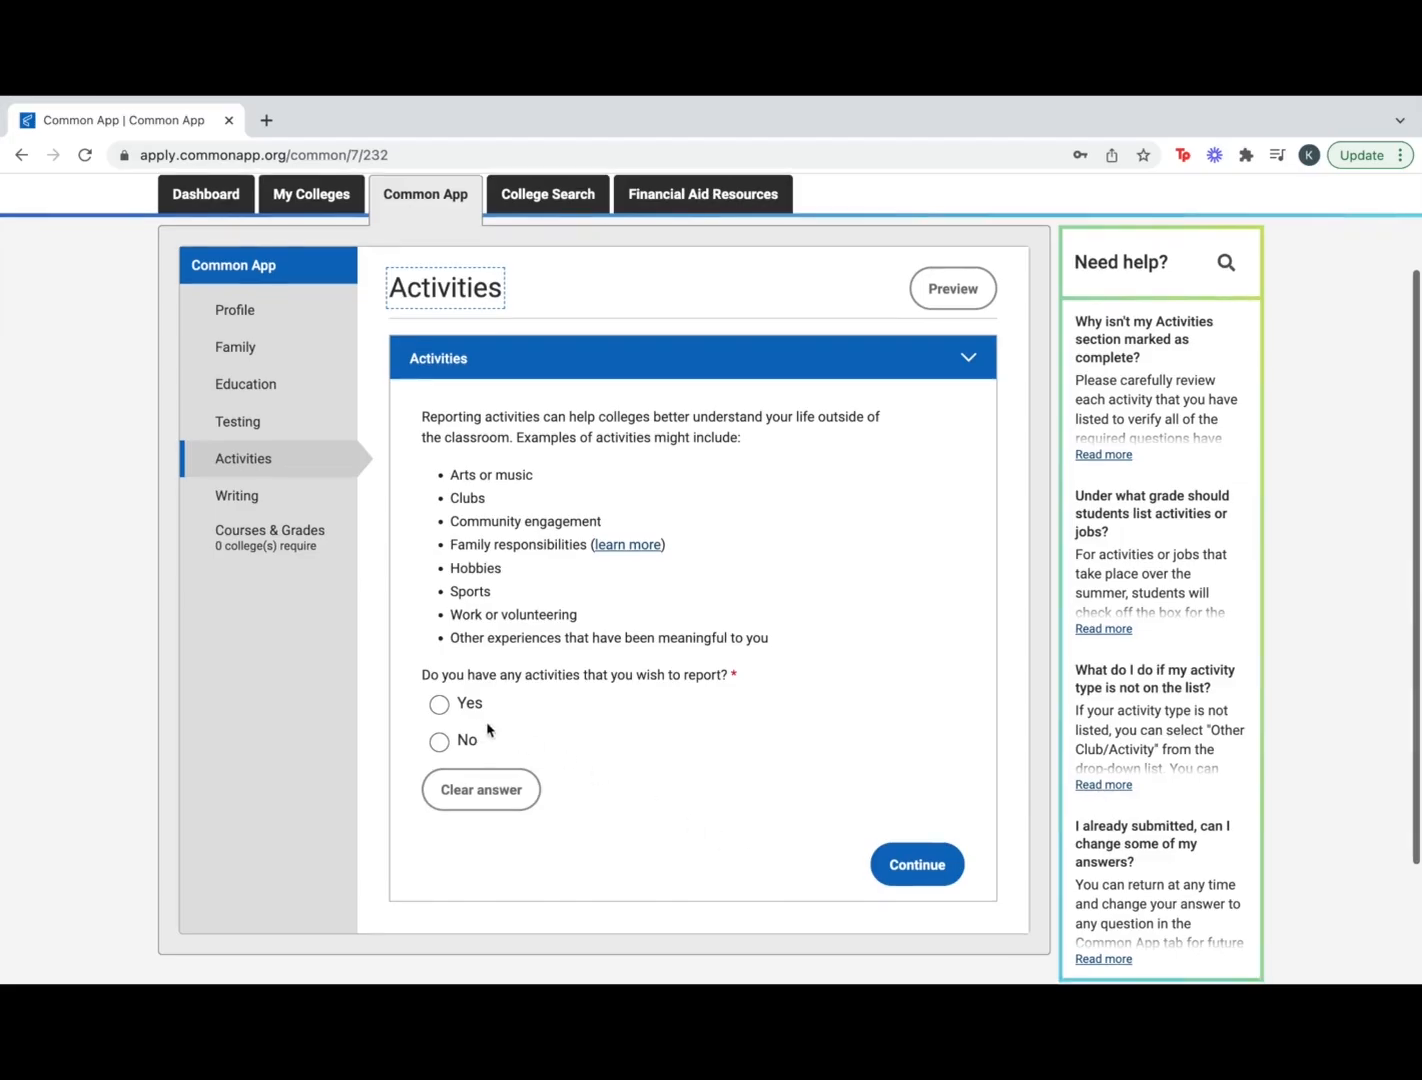
Add Activity 1 as Athletics: JV/Varsity, Basketball, with the position Captain
left_click(441, 706)
scroll(796, 882, "down", 3)
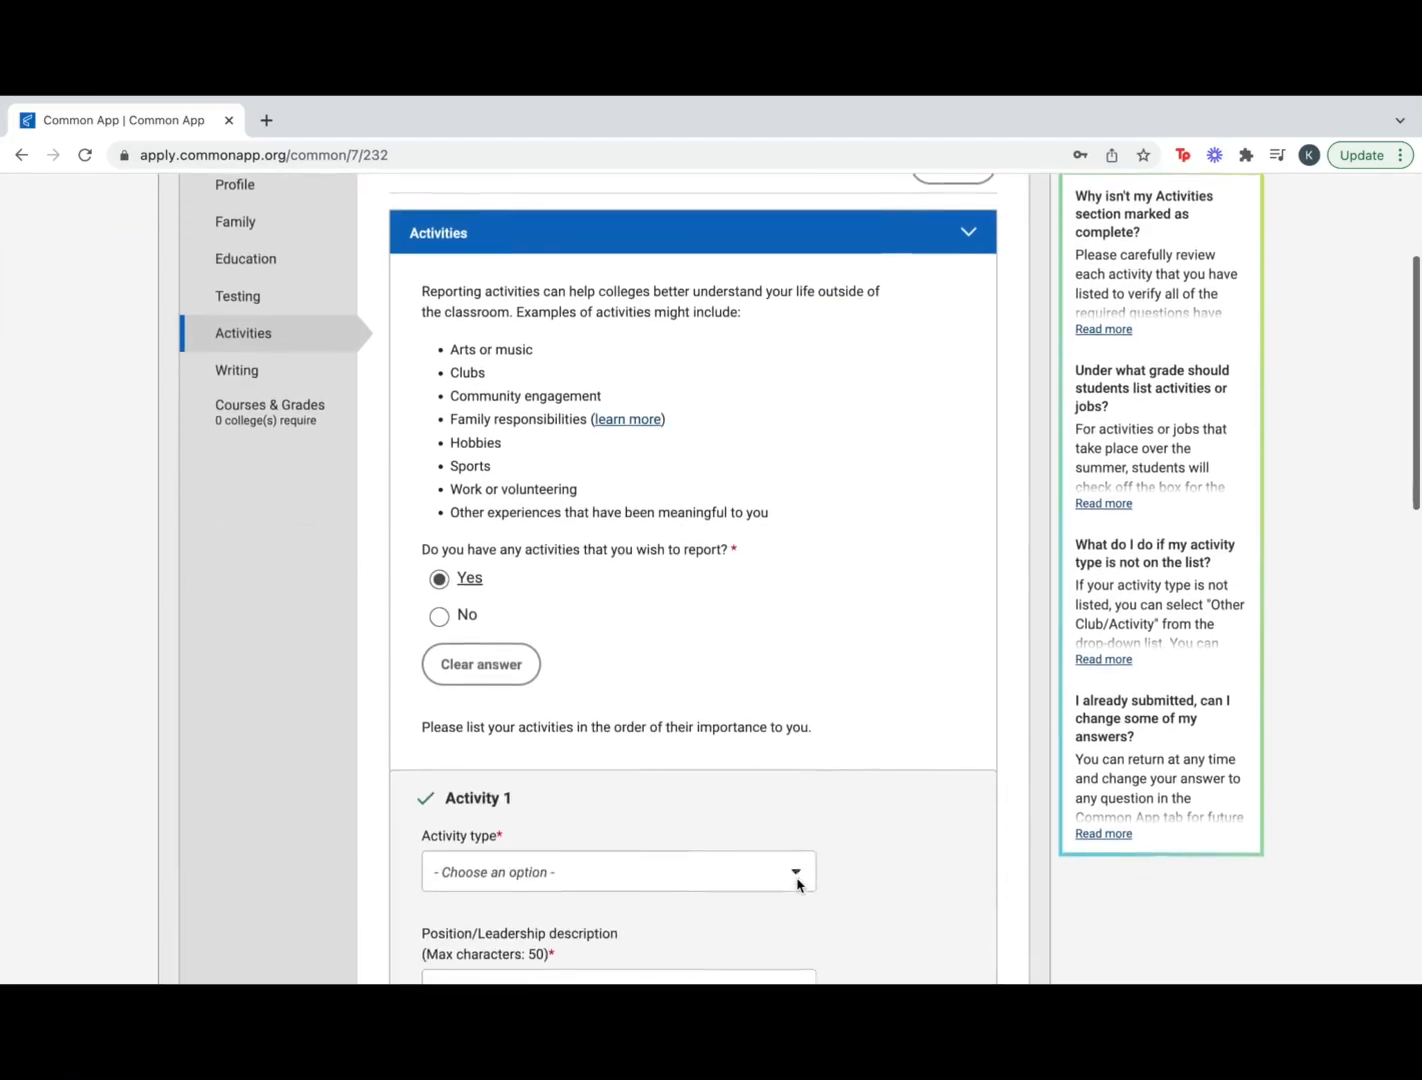
scroll(797, 884, "down", 3)
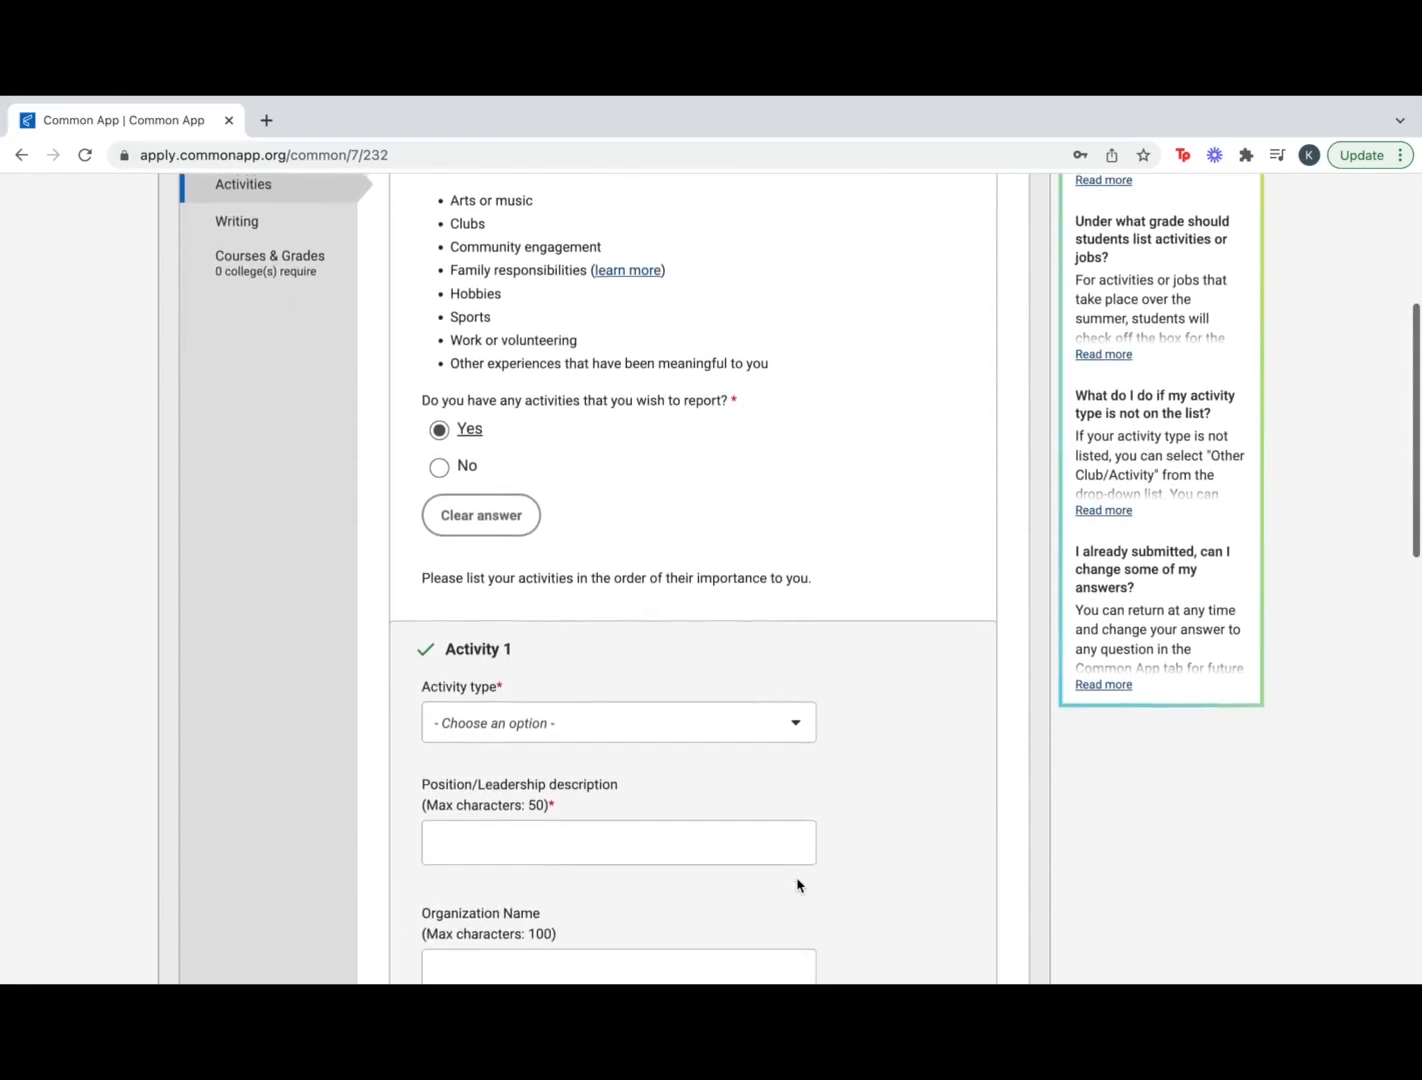
left_click(785, 644)
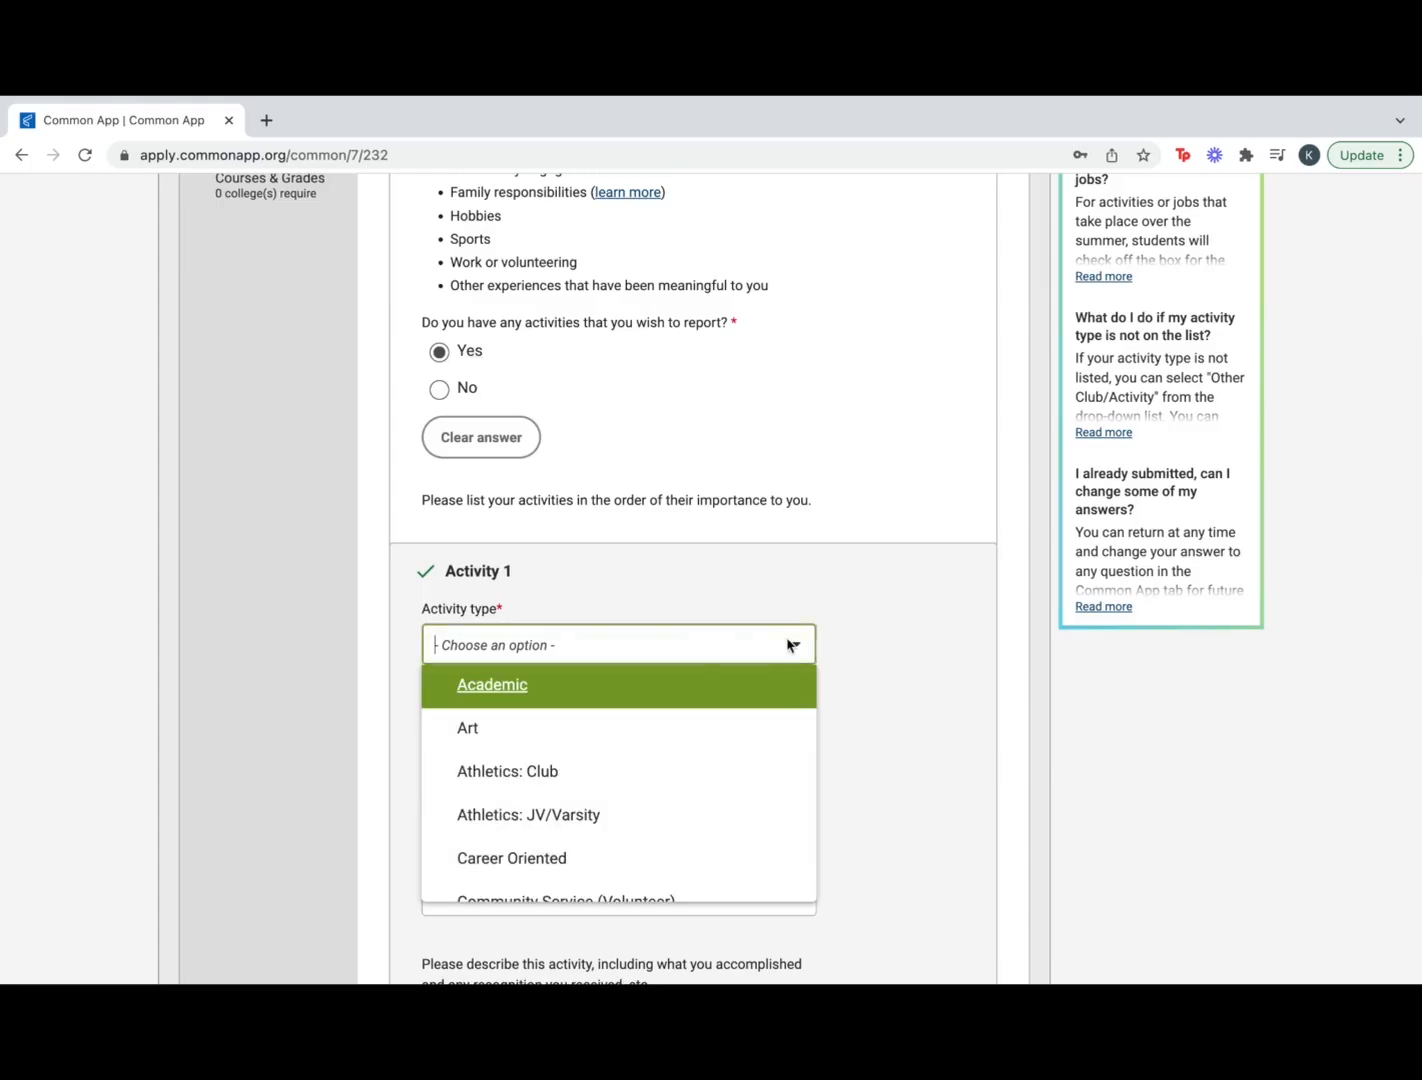
scroll(650, 787, "down", 2)
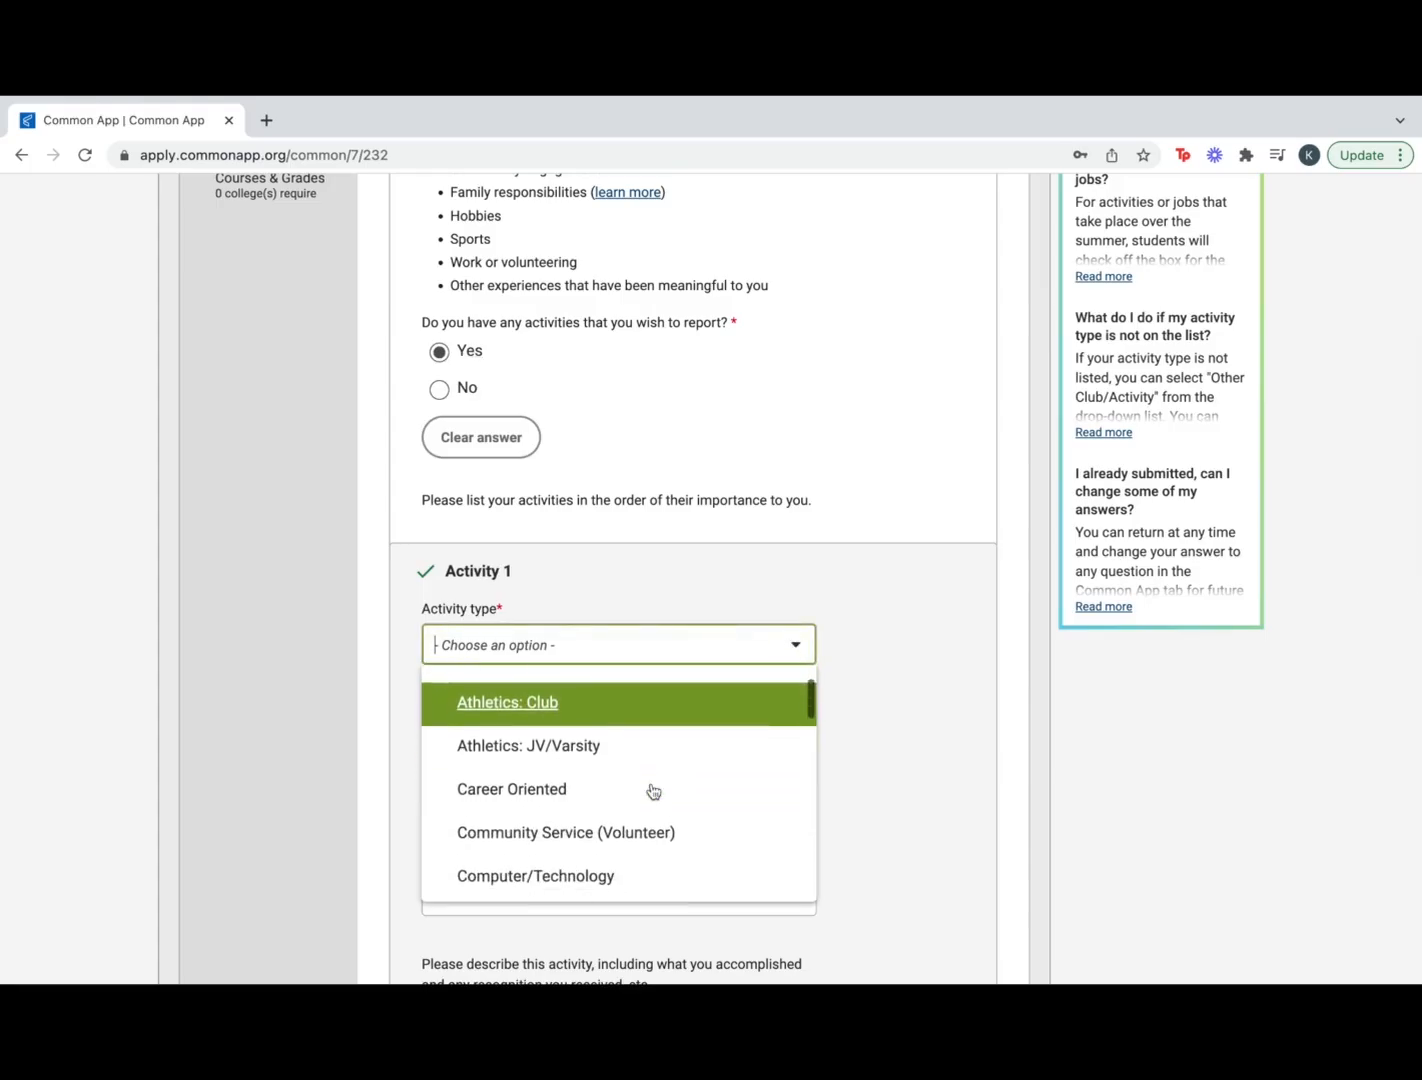
scroll(650, 788, "up", 1)
scroll(613, 706, "down", 2)
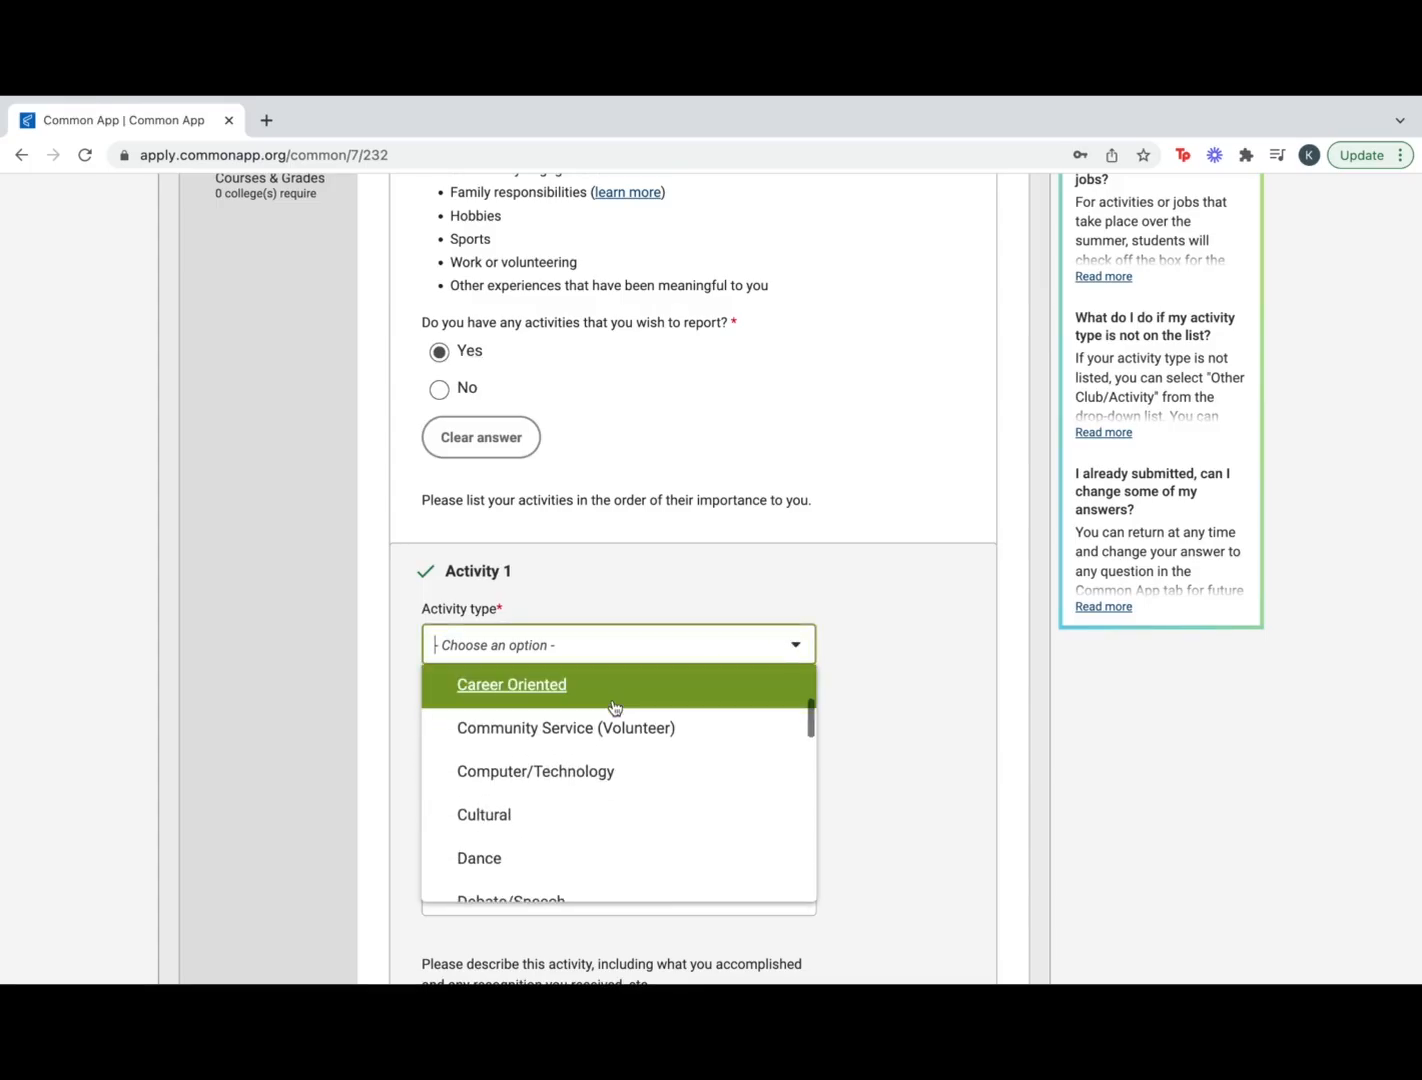
scroll(613, 706, "up", 1)
left_click(613, 707)
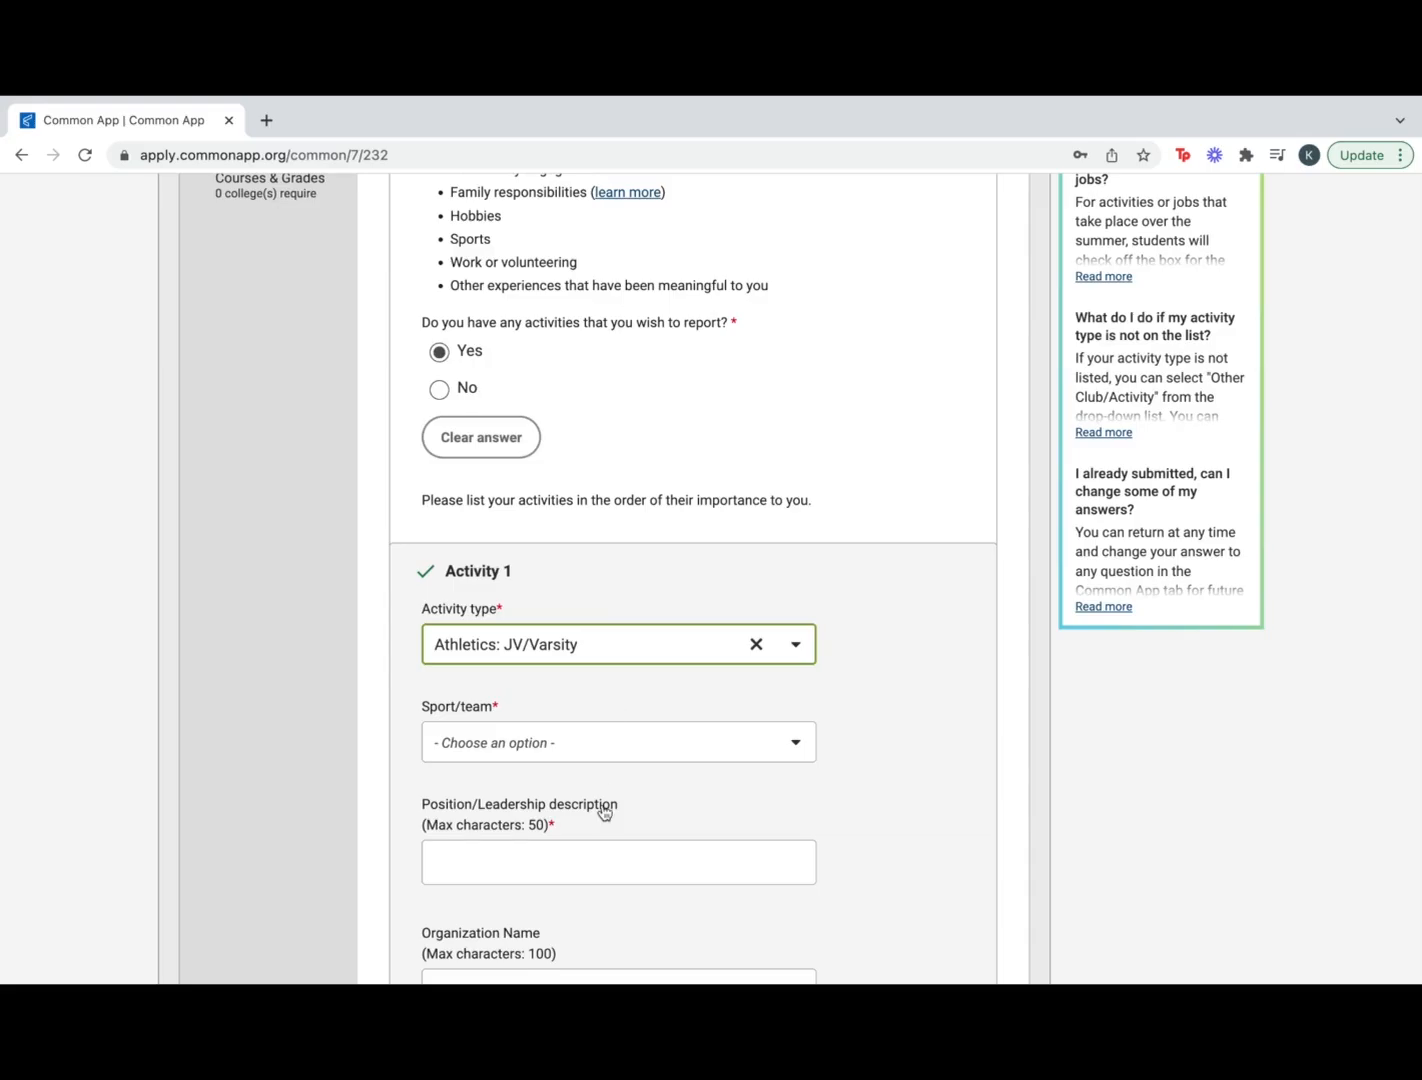
scroll(604, 810, "down", 1)
left_click(613, 662)
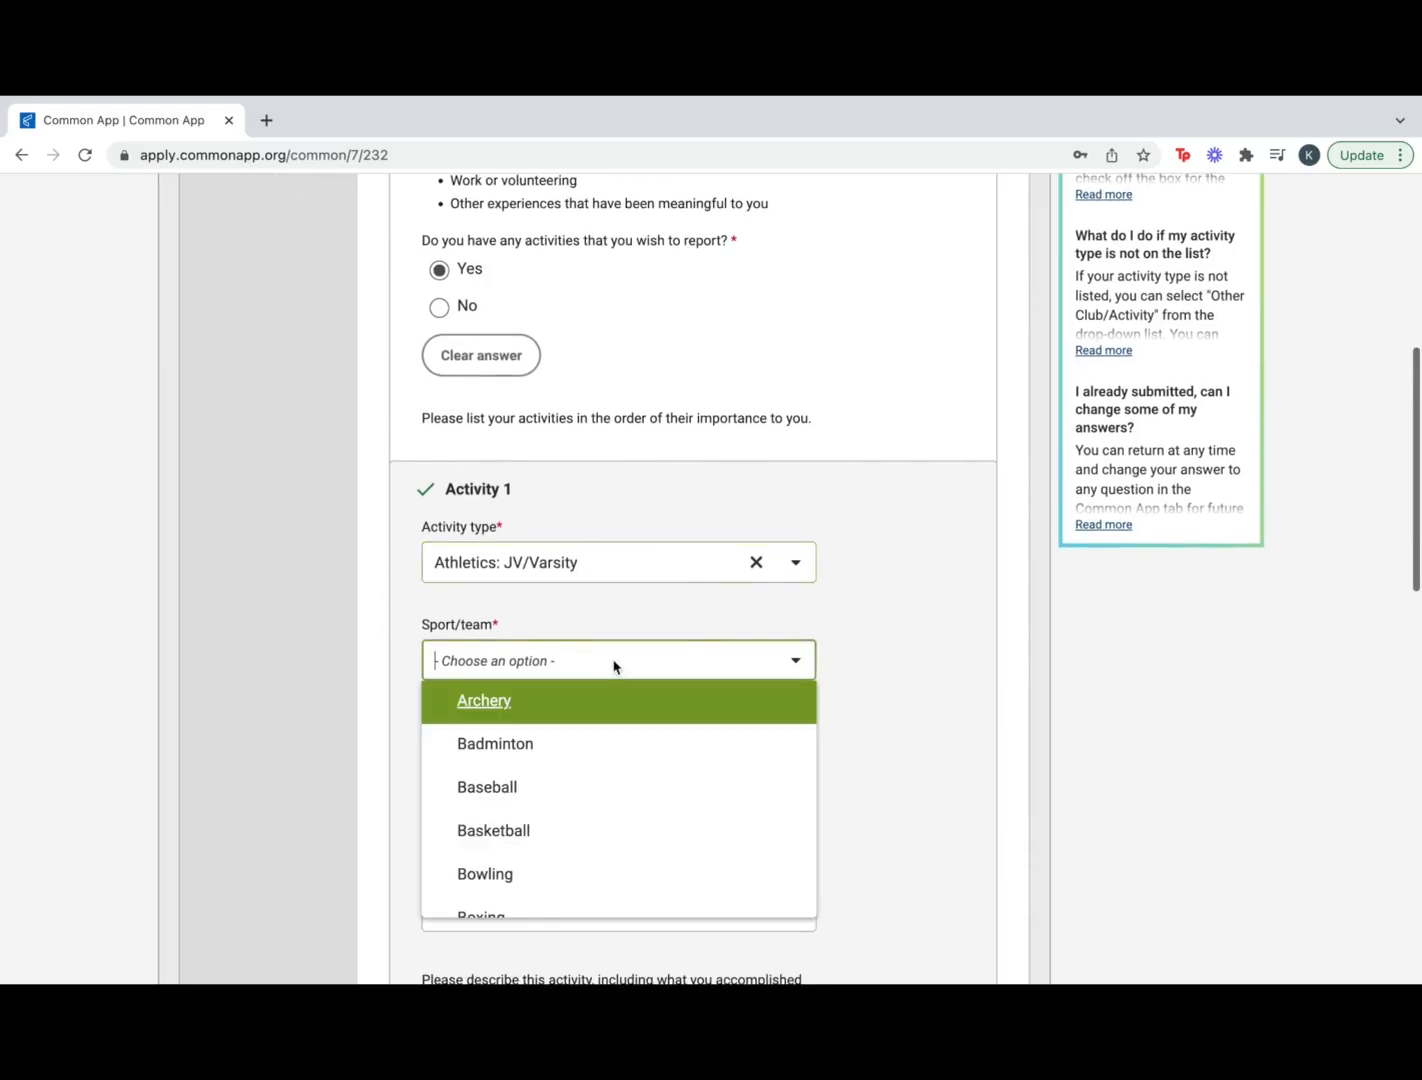
left_click(586, 820)
scroll(642, 830, "down", 2)
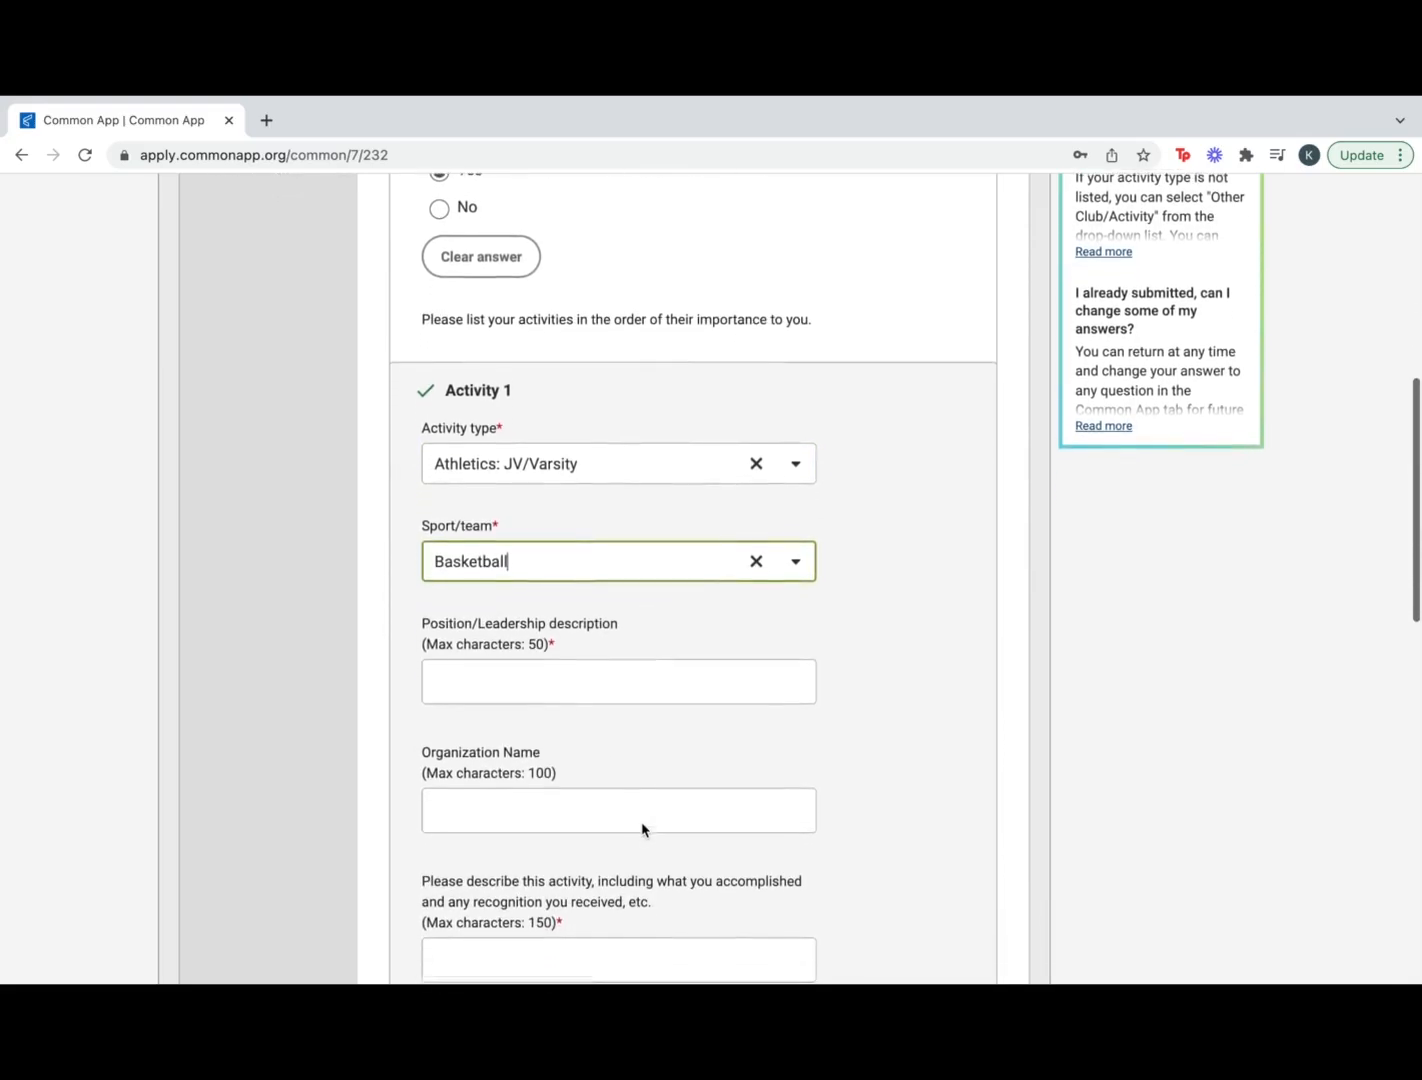
left_click(600, 661)
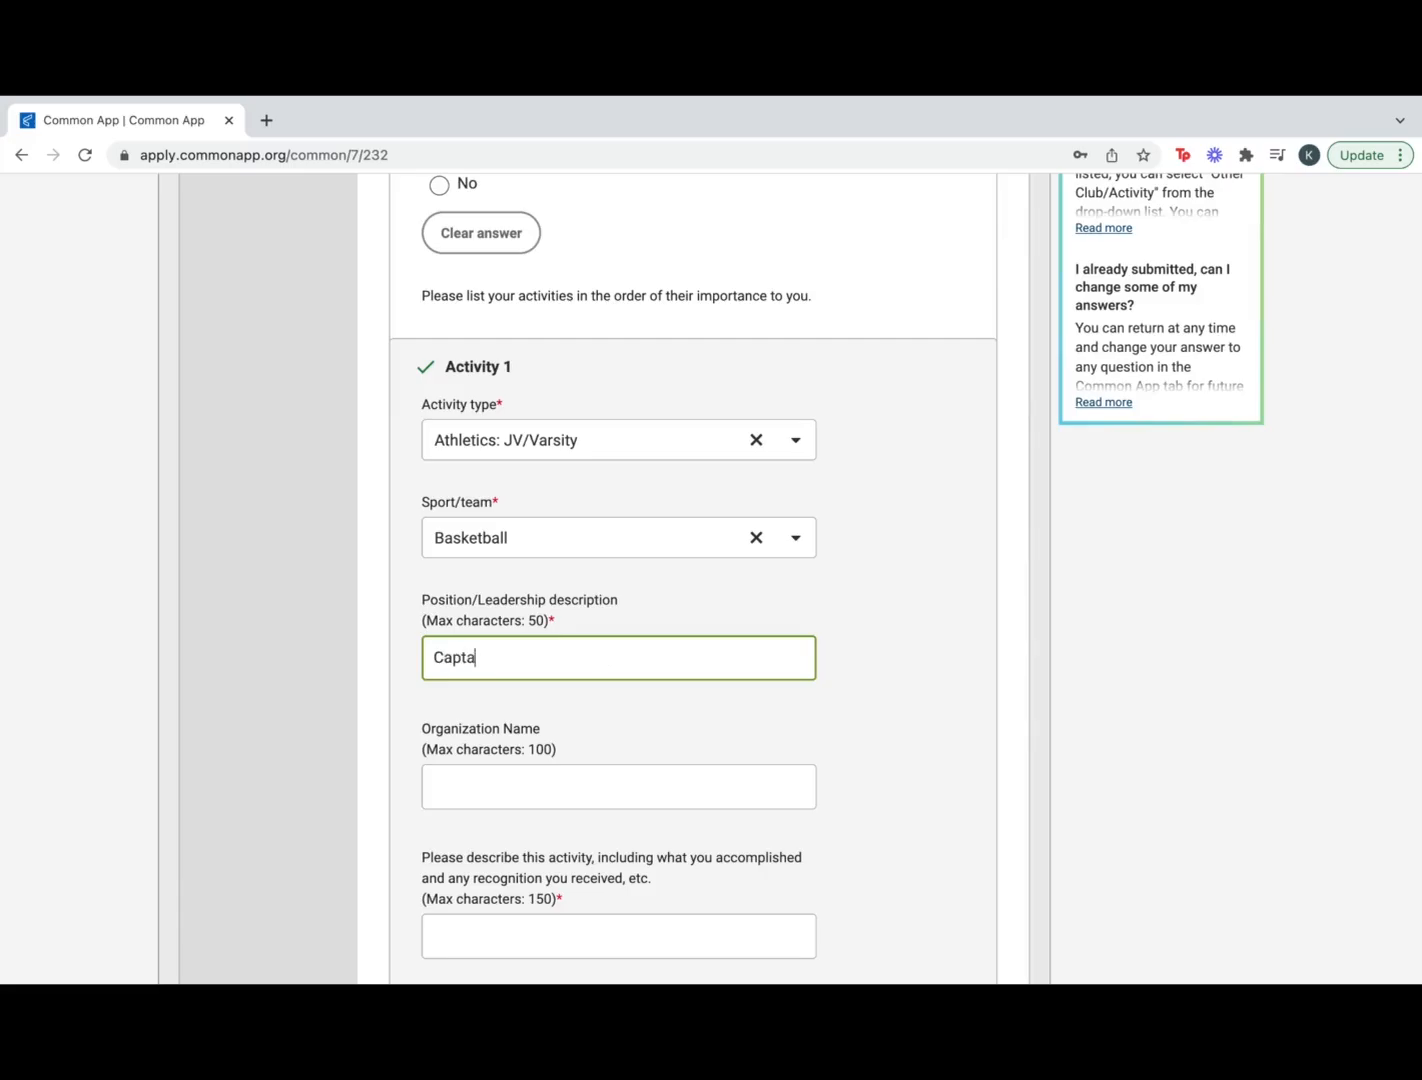
left_click(910, 738)
Mark grades 9–12, during school year, 10 hours per week, and Yes to continuing in college
scroll(930, 742, "down", 2)
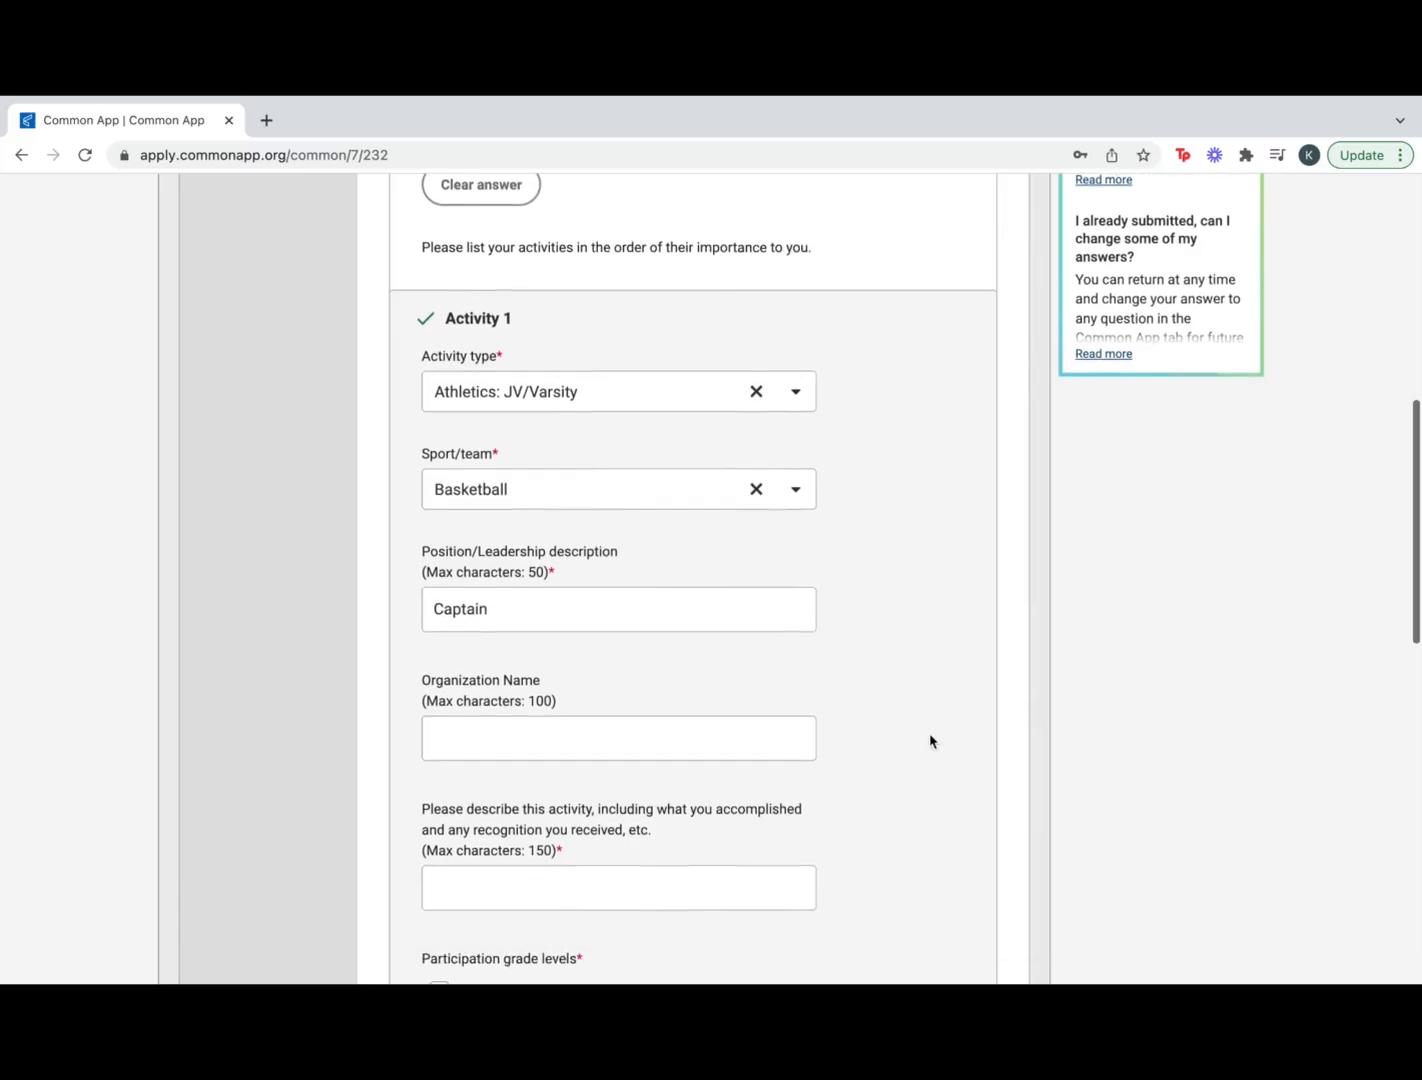
scroll(930, 741, "down", 2)
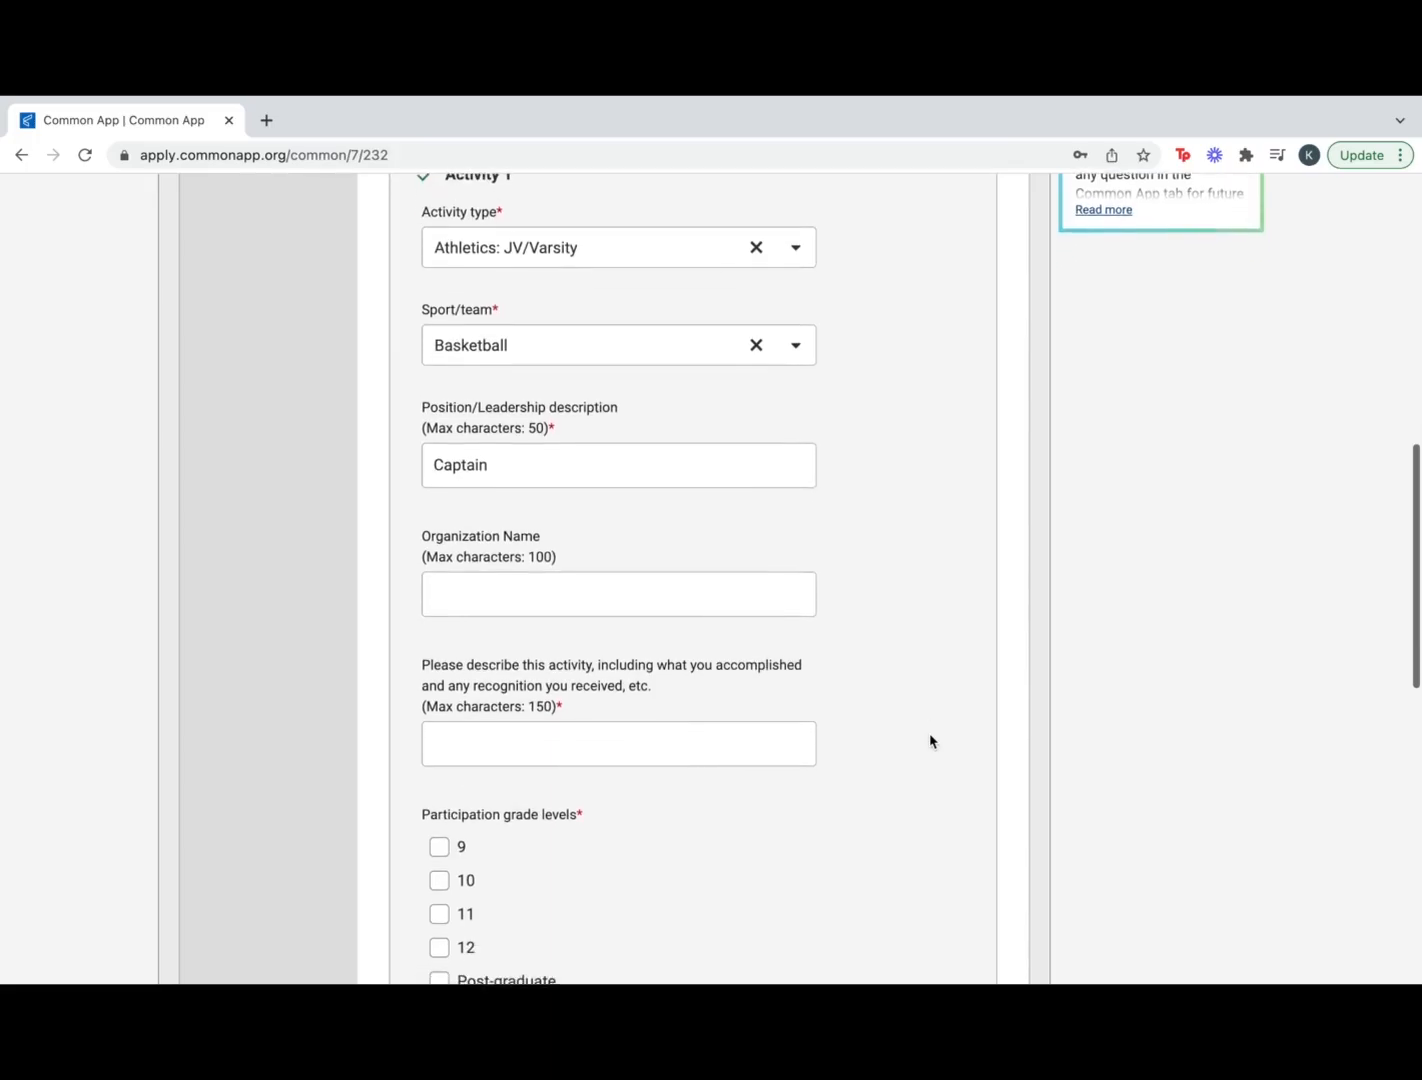
scroll(930, 741, "down", 2)
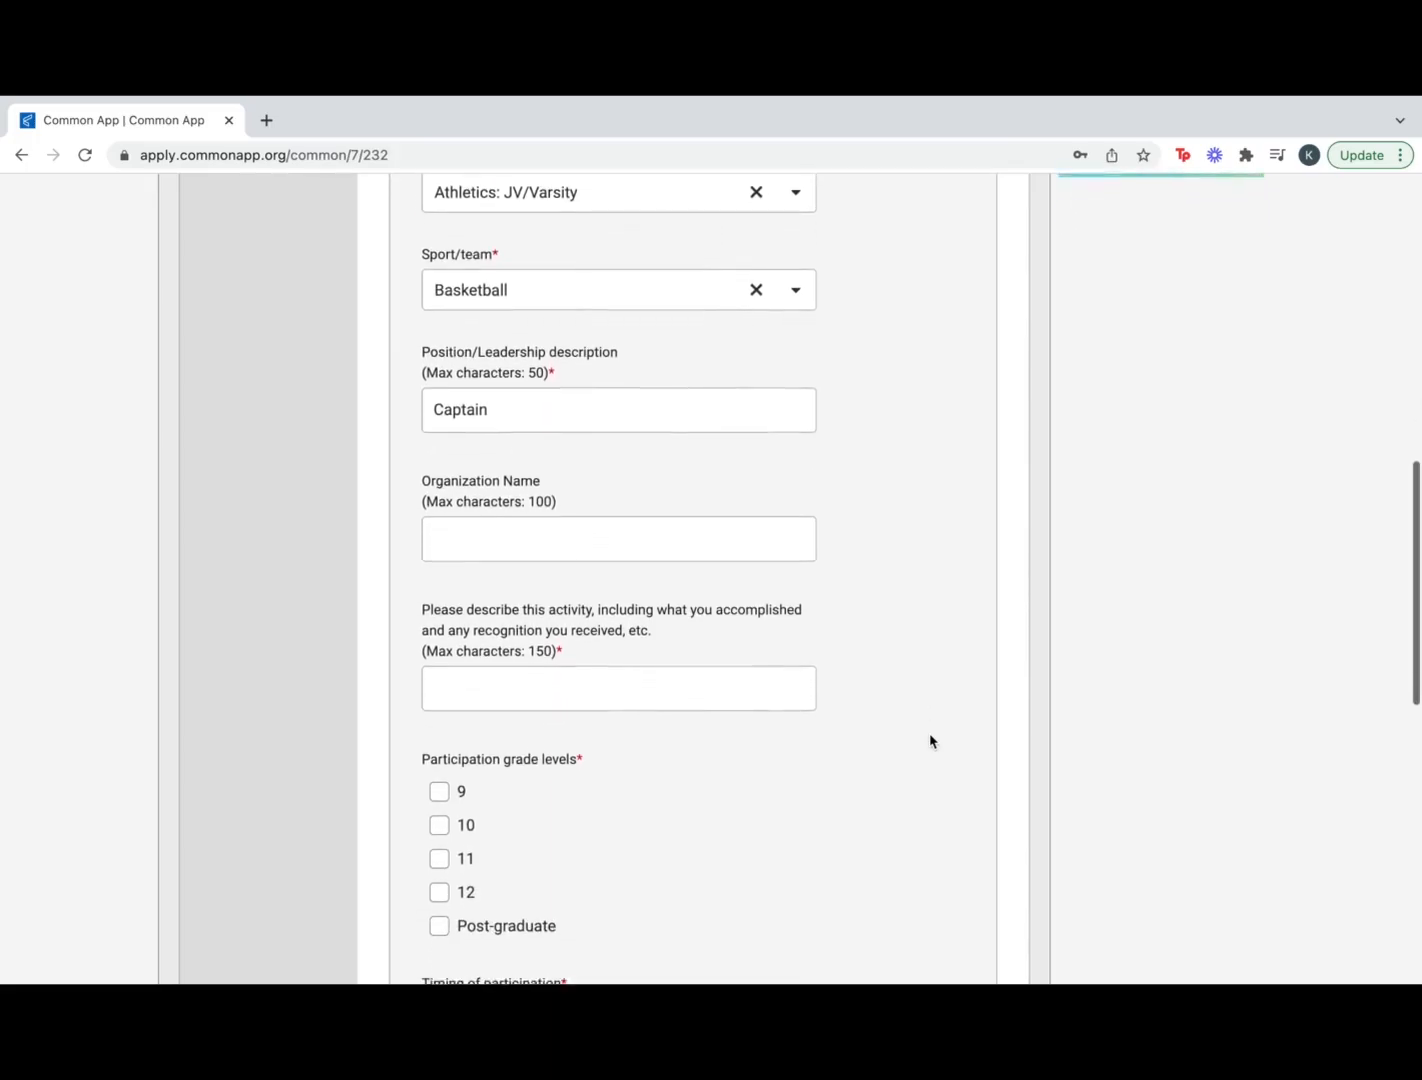
scroll(930, 741, "down", 1)
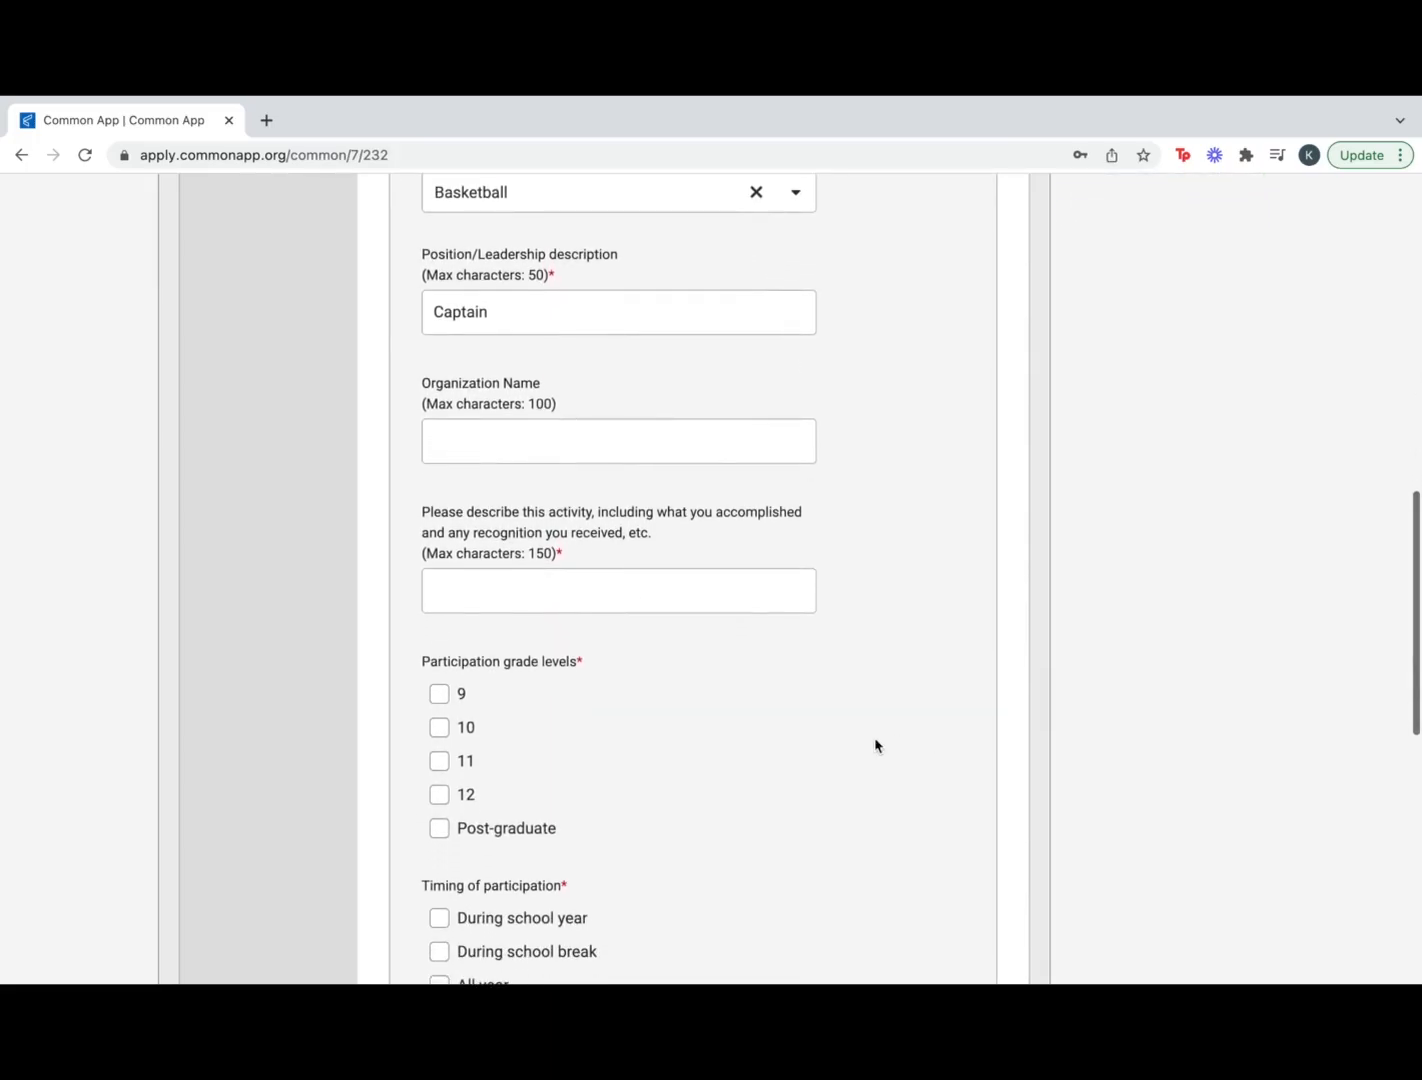
scroll(619, 755, "down", 2)
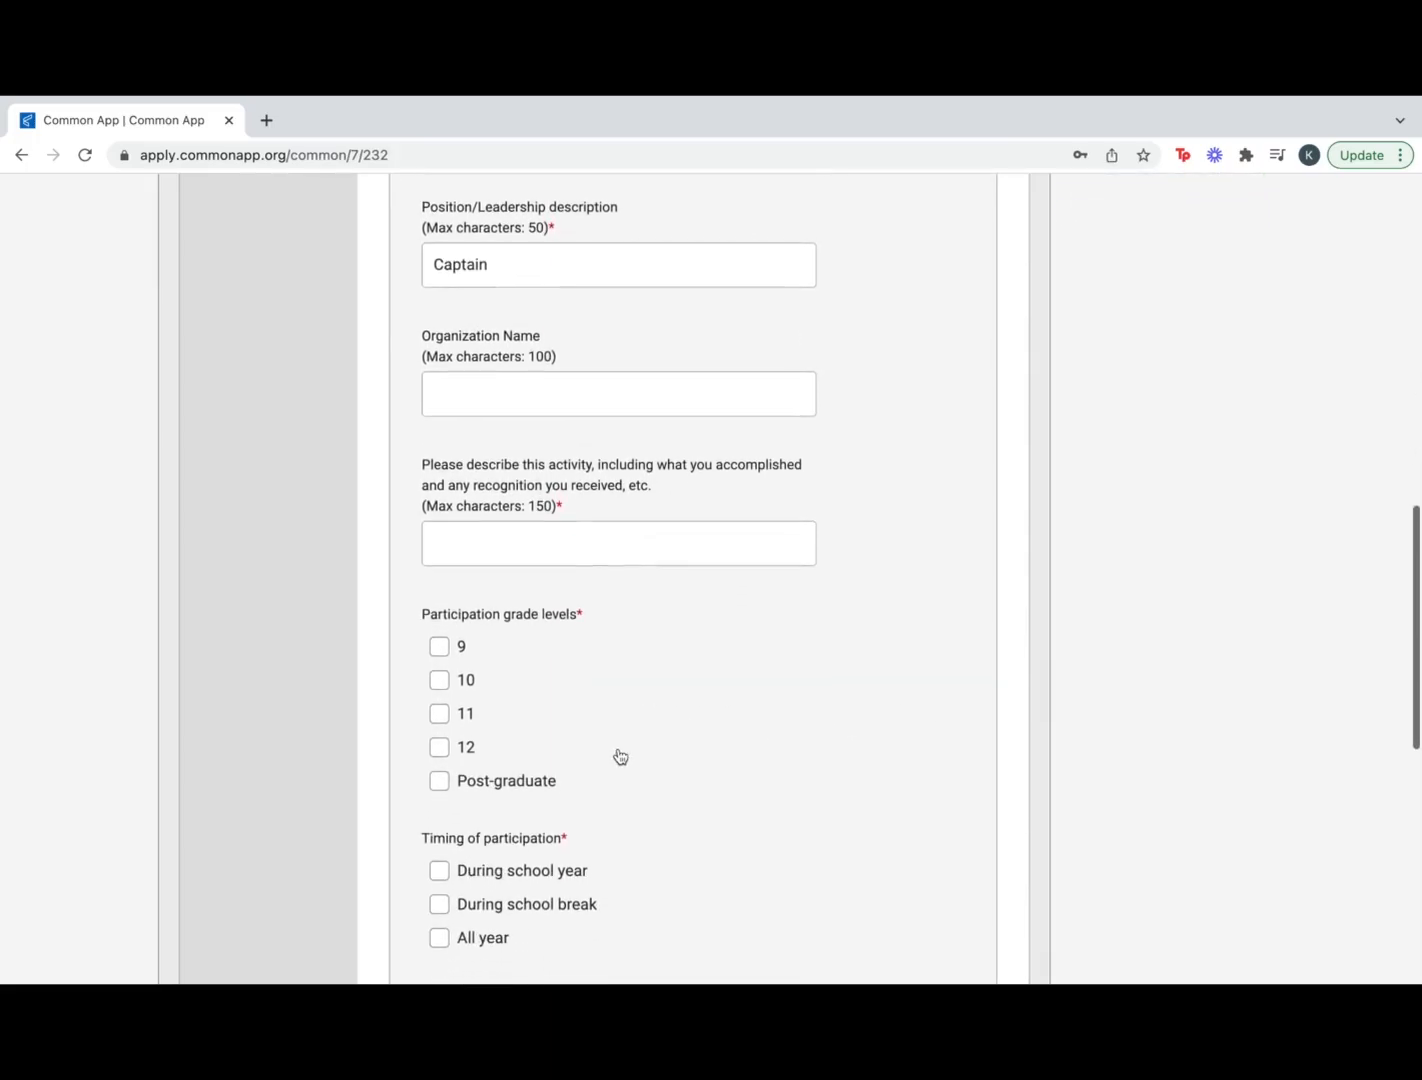
left_click(441, 642)
left_click(440, 670)
left_click(440, 703)
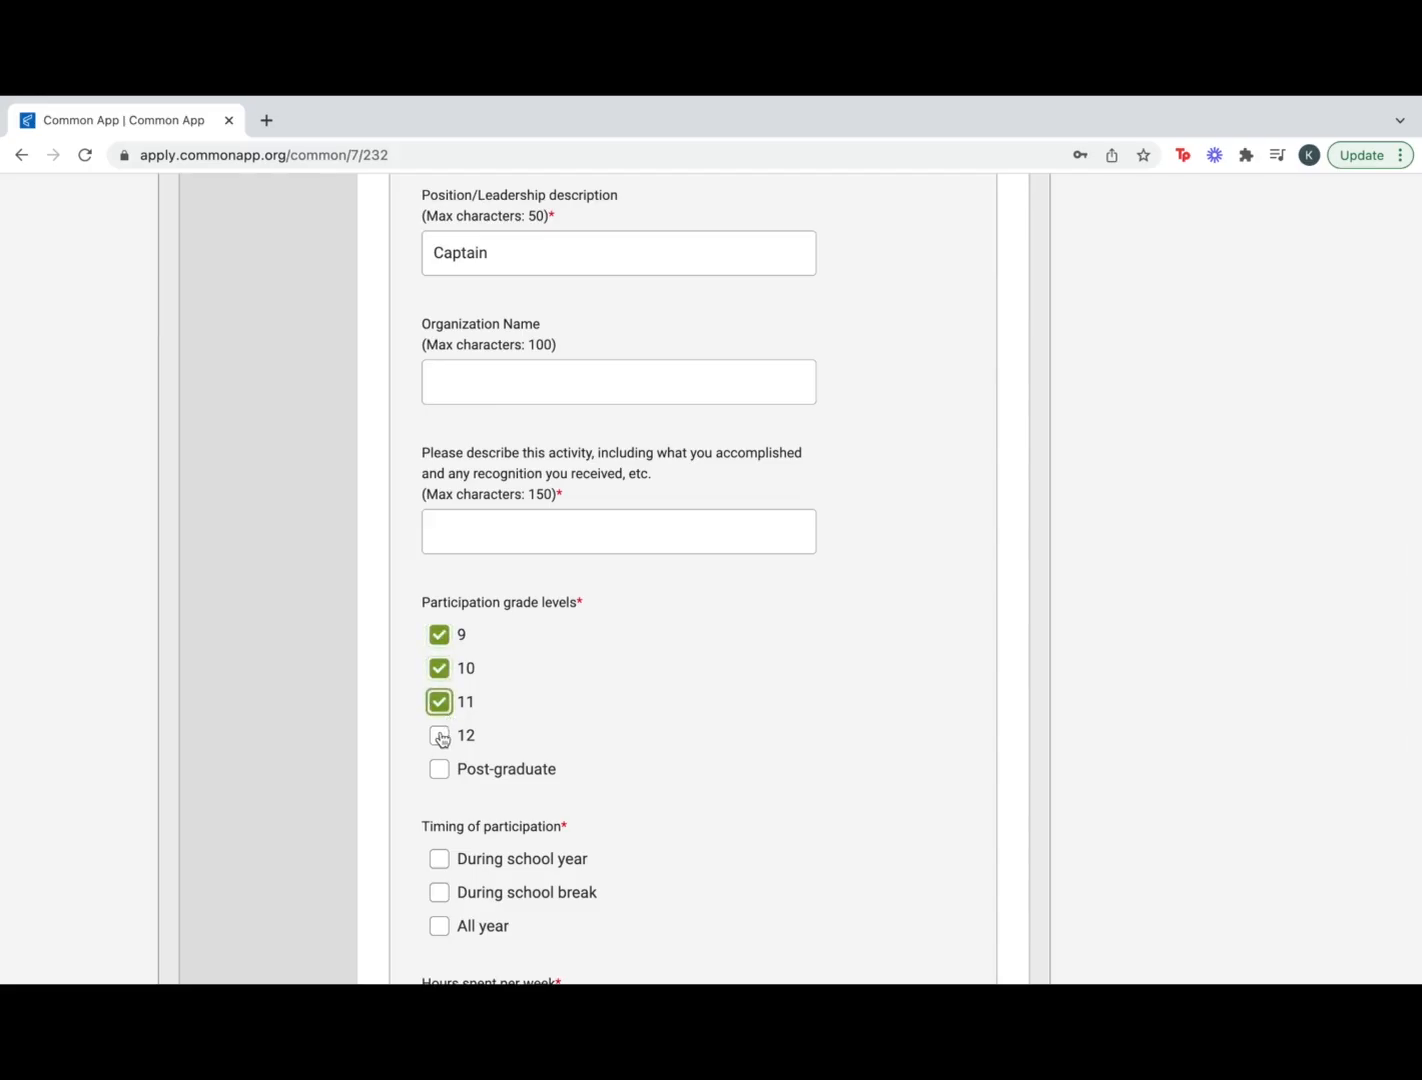
left_click(440, 736)
scroll(514, 880, "down", 5)
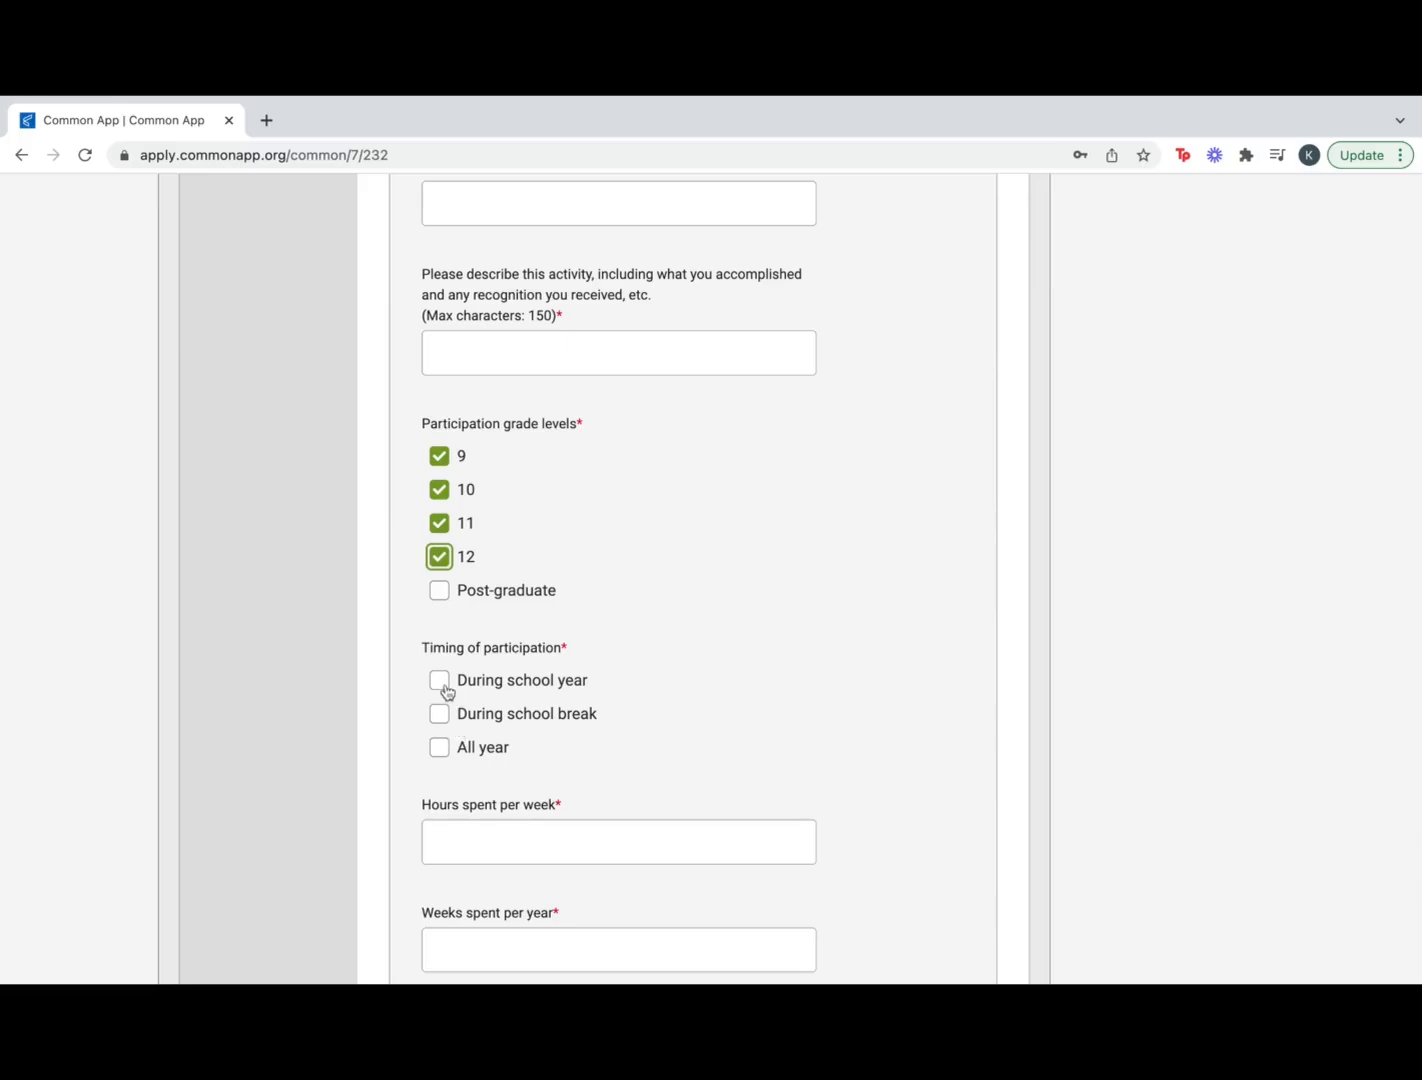
left_click(441, 683)
scroll(439, 746, "down", 3)
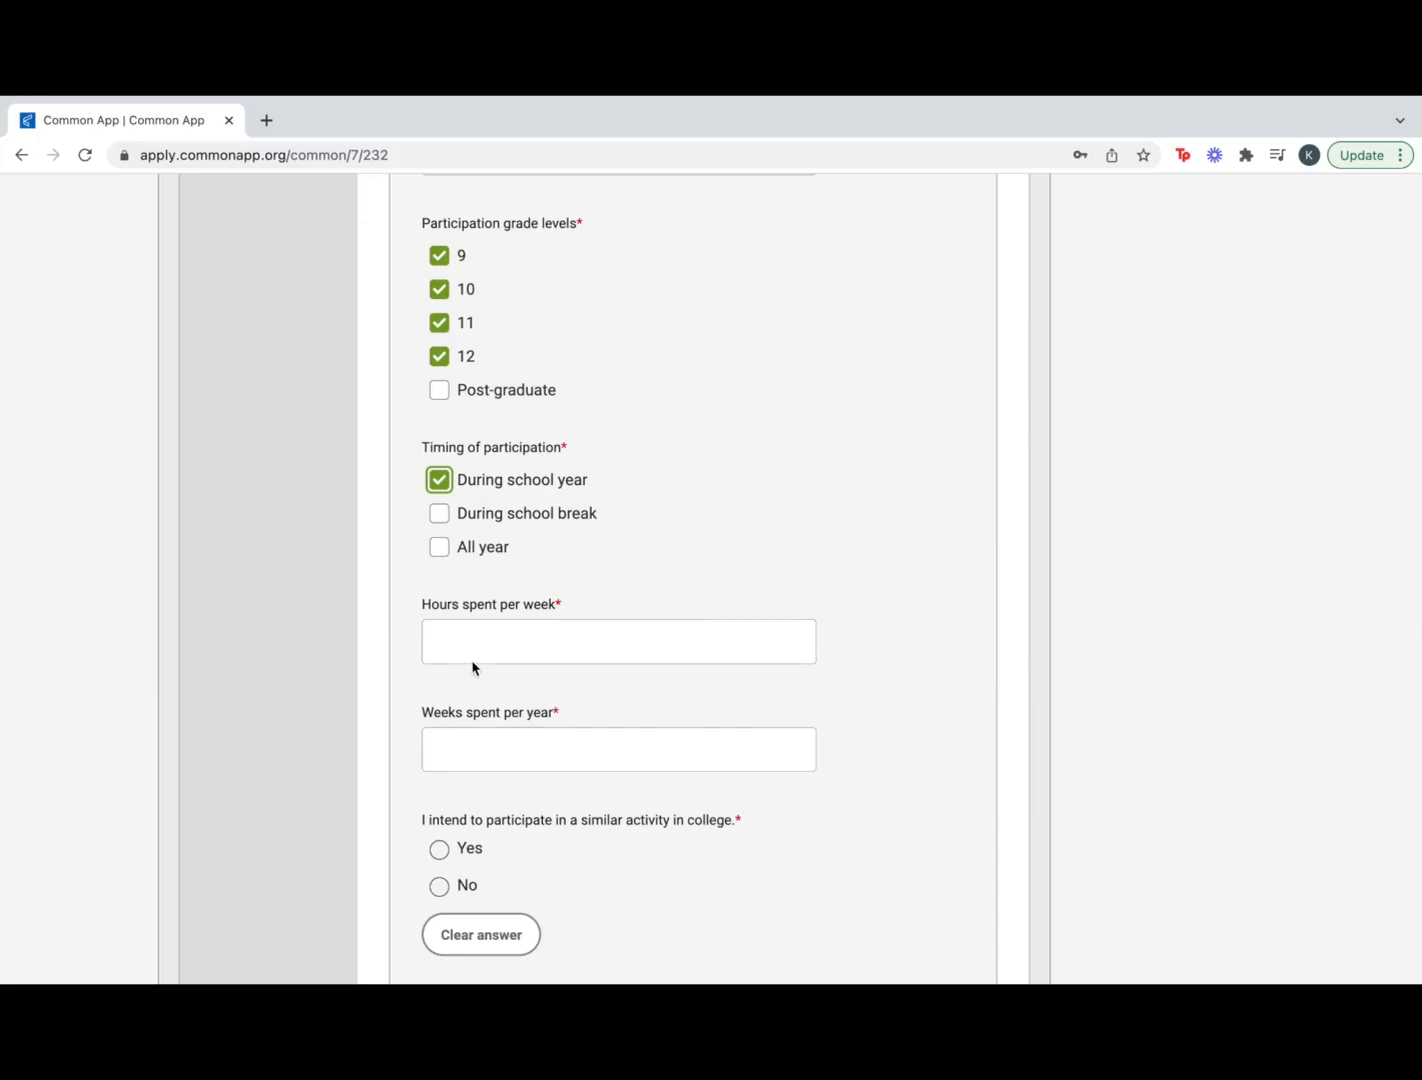
scroll(518, 636, "down", 1)
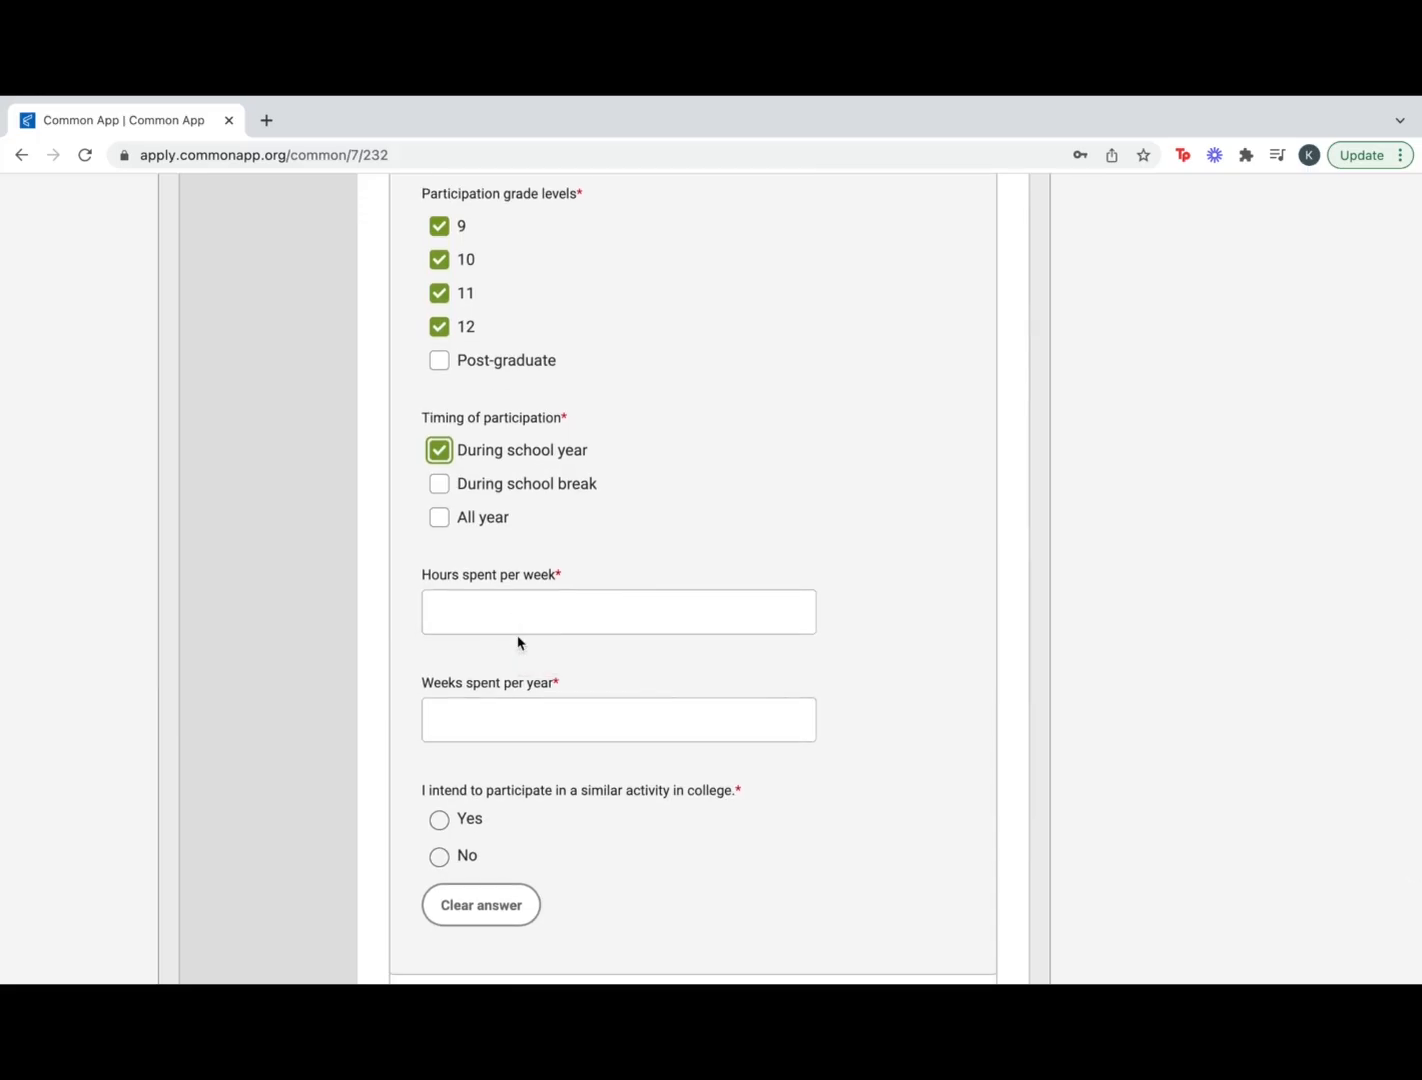
left_click(521, 611)
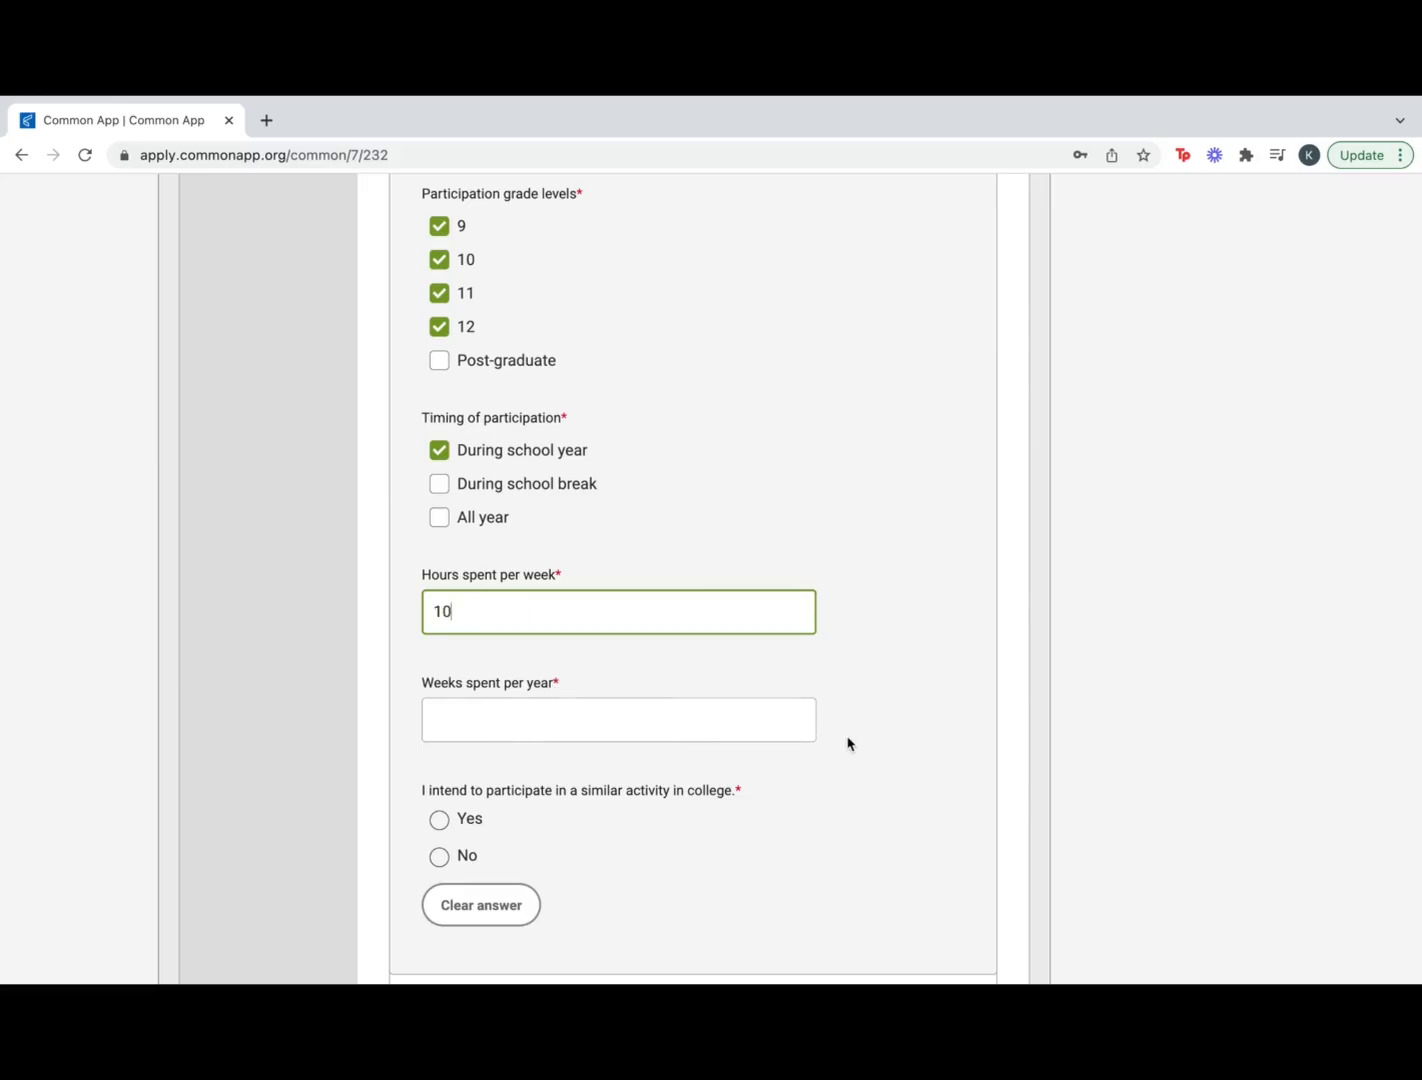
scroll(848, 744, "down", 2)
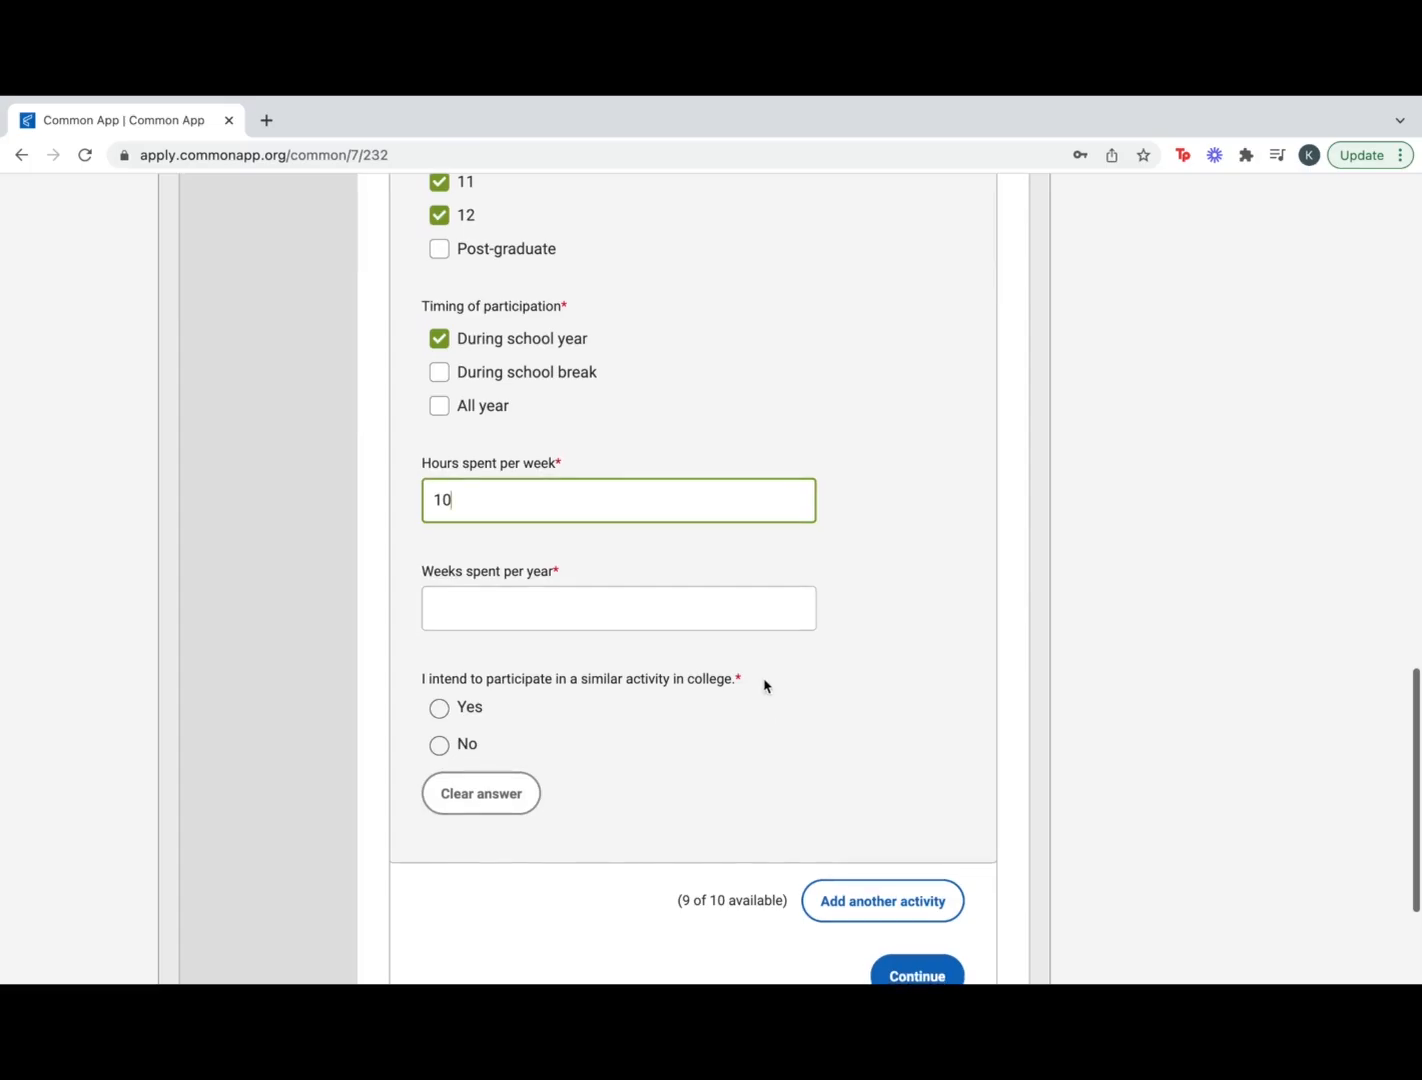
scroll(764, 684, "down", 1)
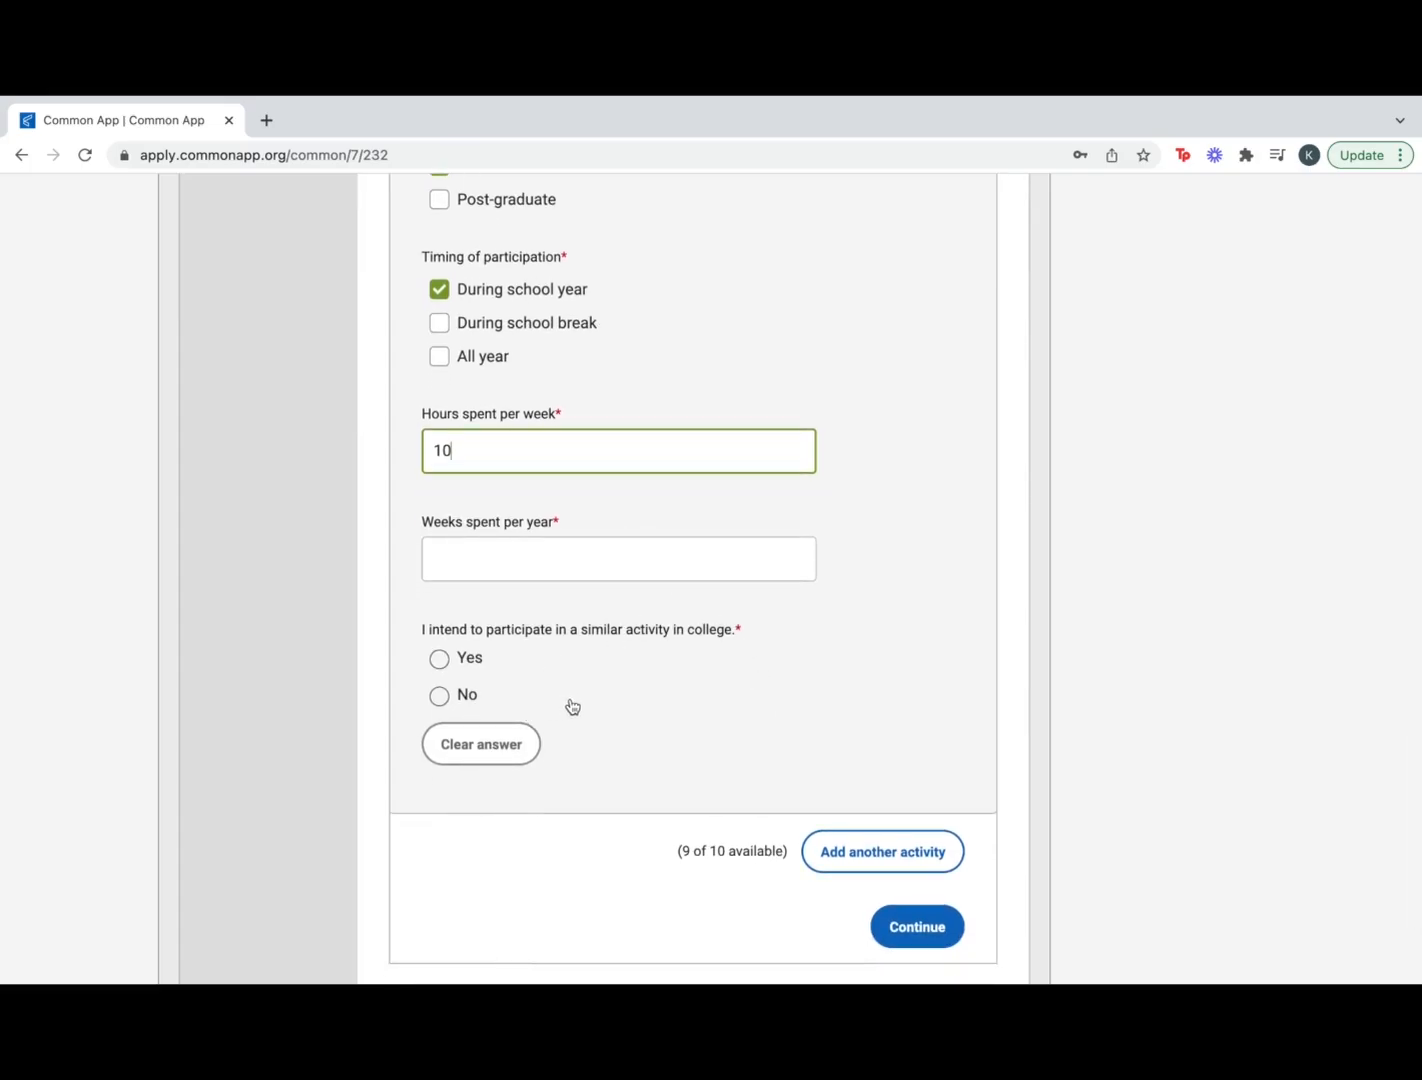
left_click(440, 661)
scroll(705, 781, "down", 1)
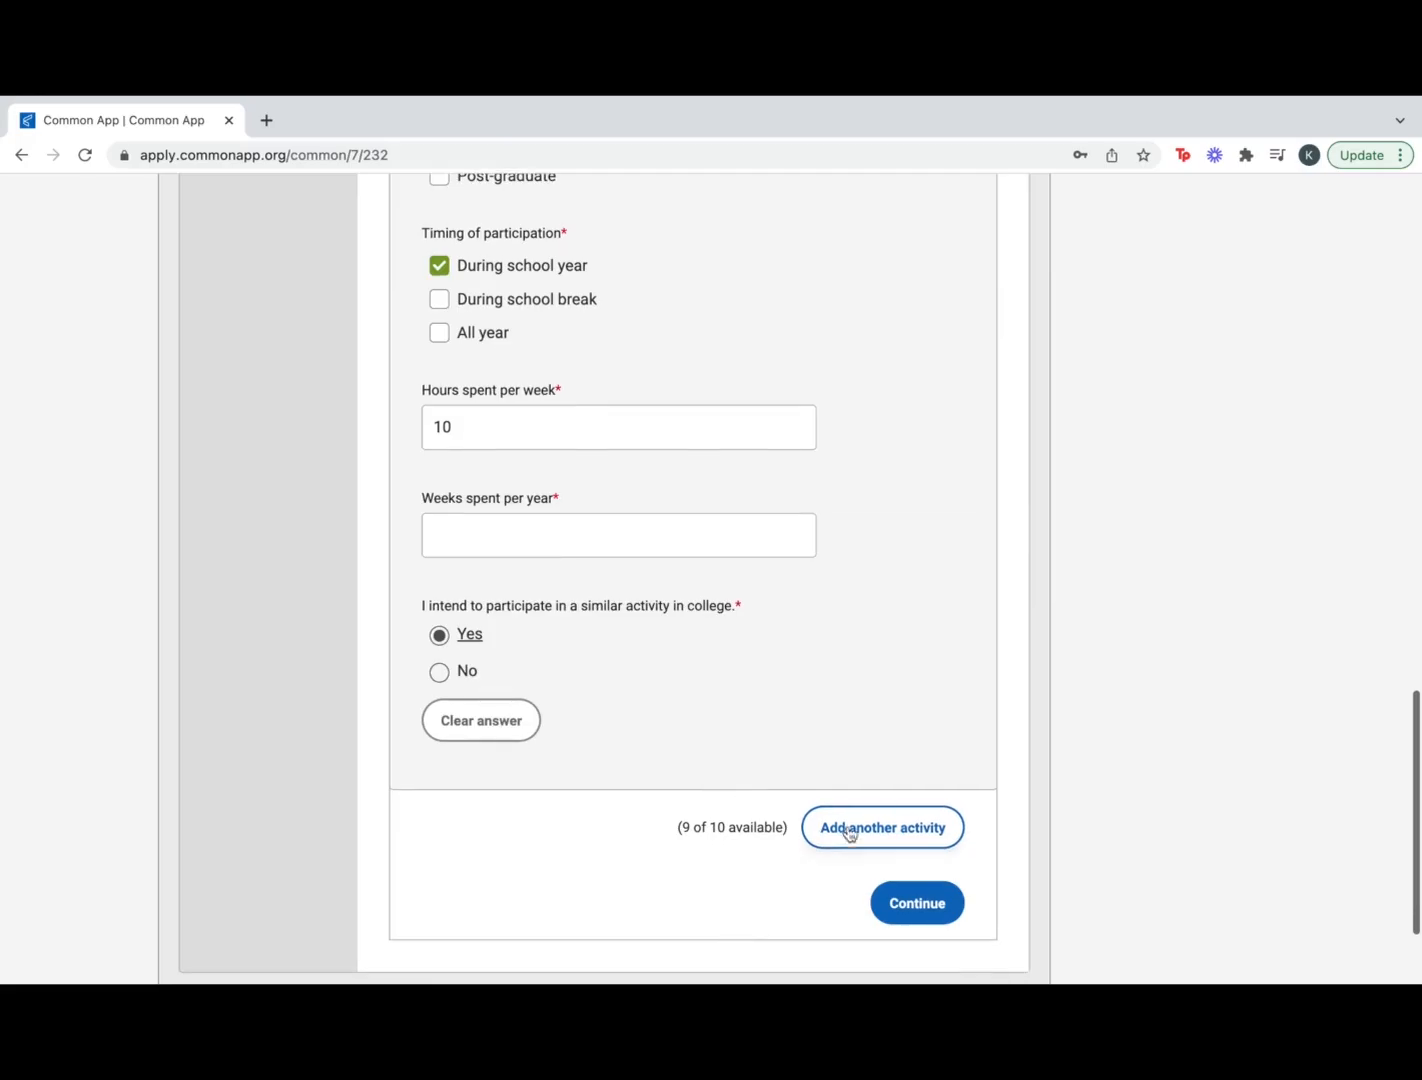
Add a second activity of type Debate/Speech for the organization 'Debate Team'
scroll(848, 833, "down", 1)
left_click(881, 760)
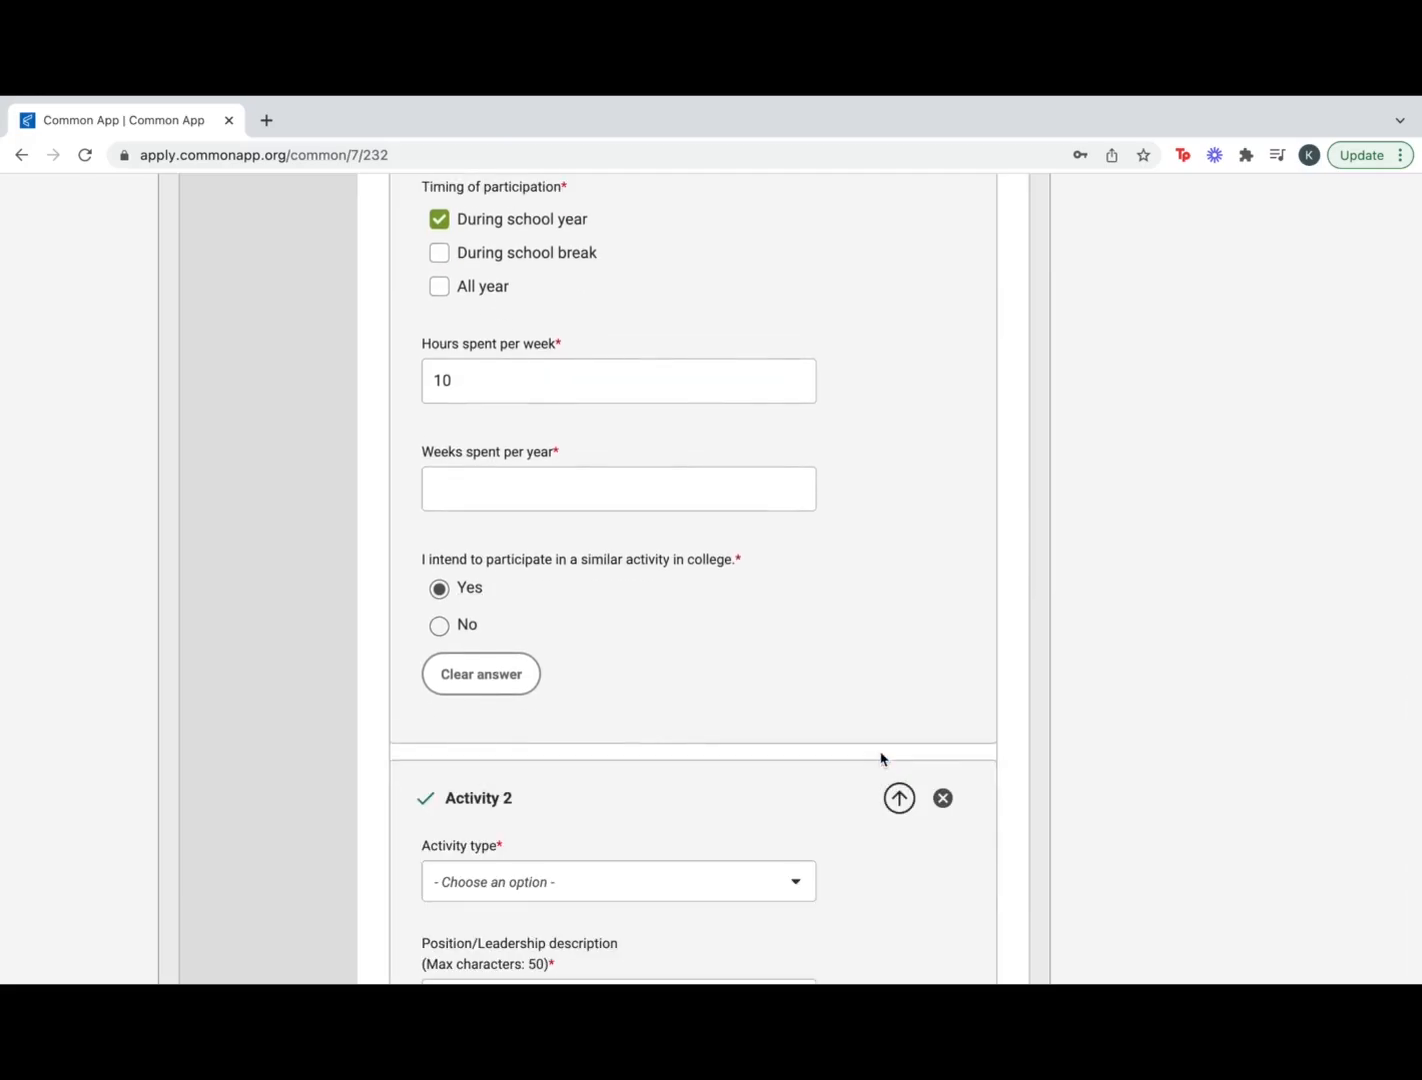
scroll(635, 835, "down", 3)
left_click(538, 630)
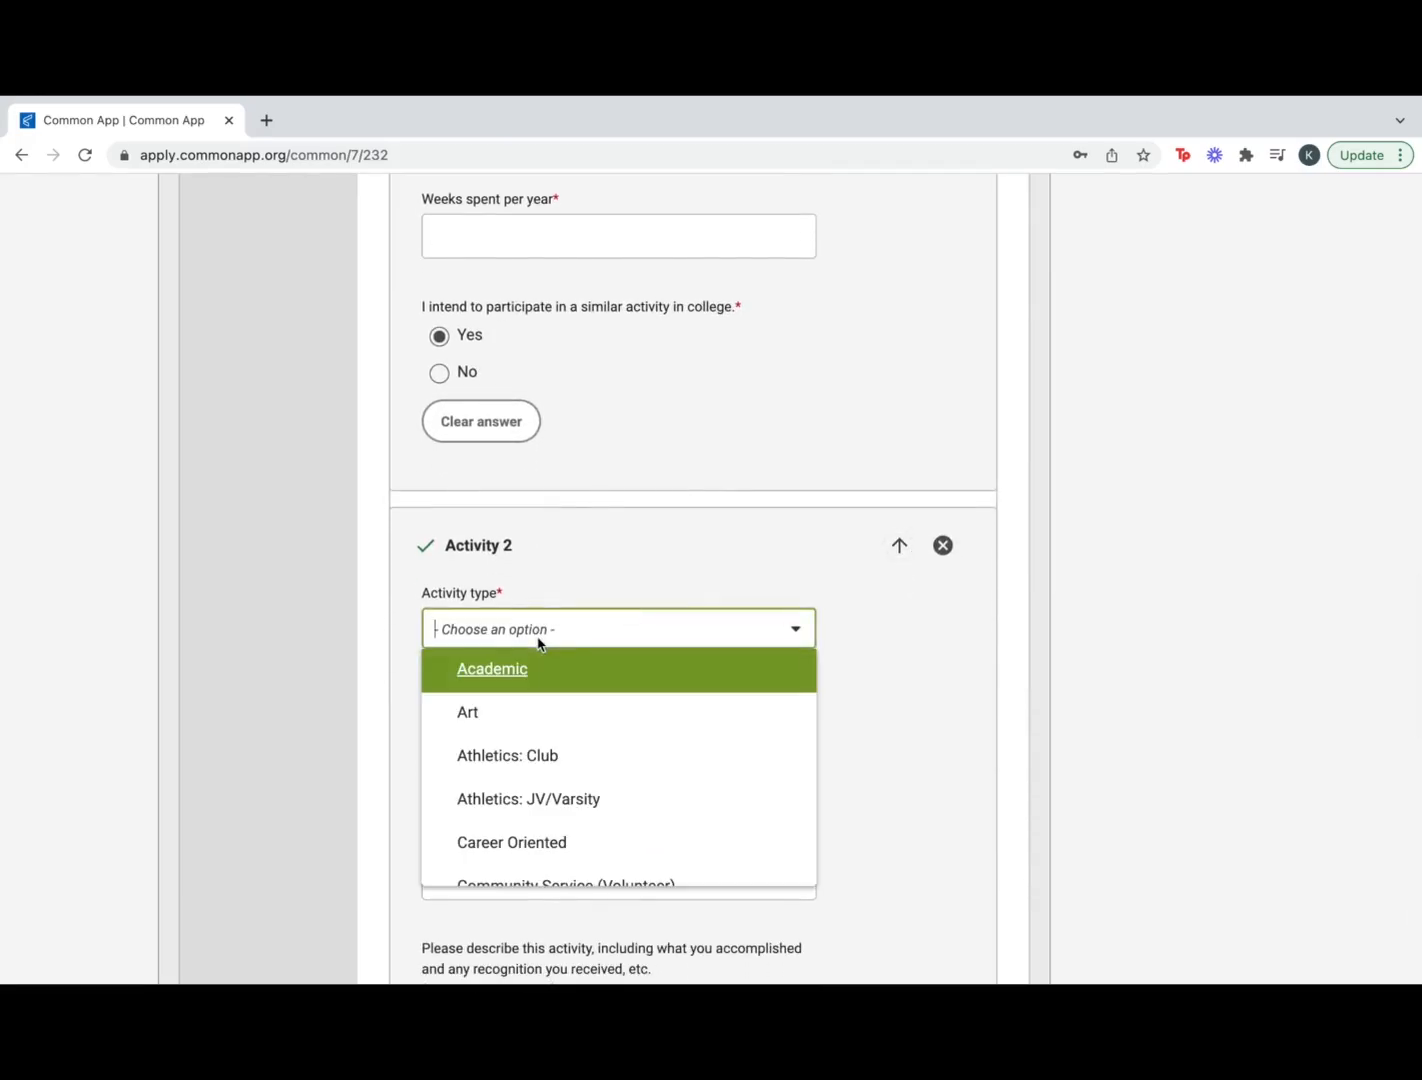
scroll(540, 798, "down", 3)
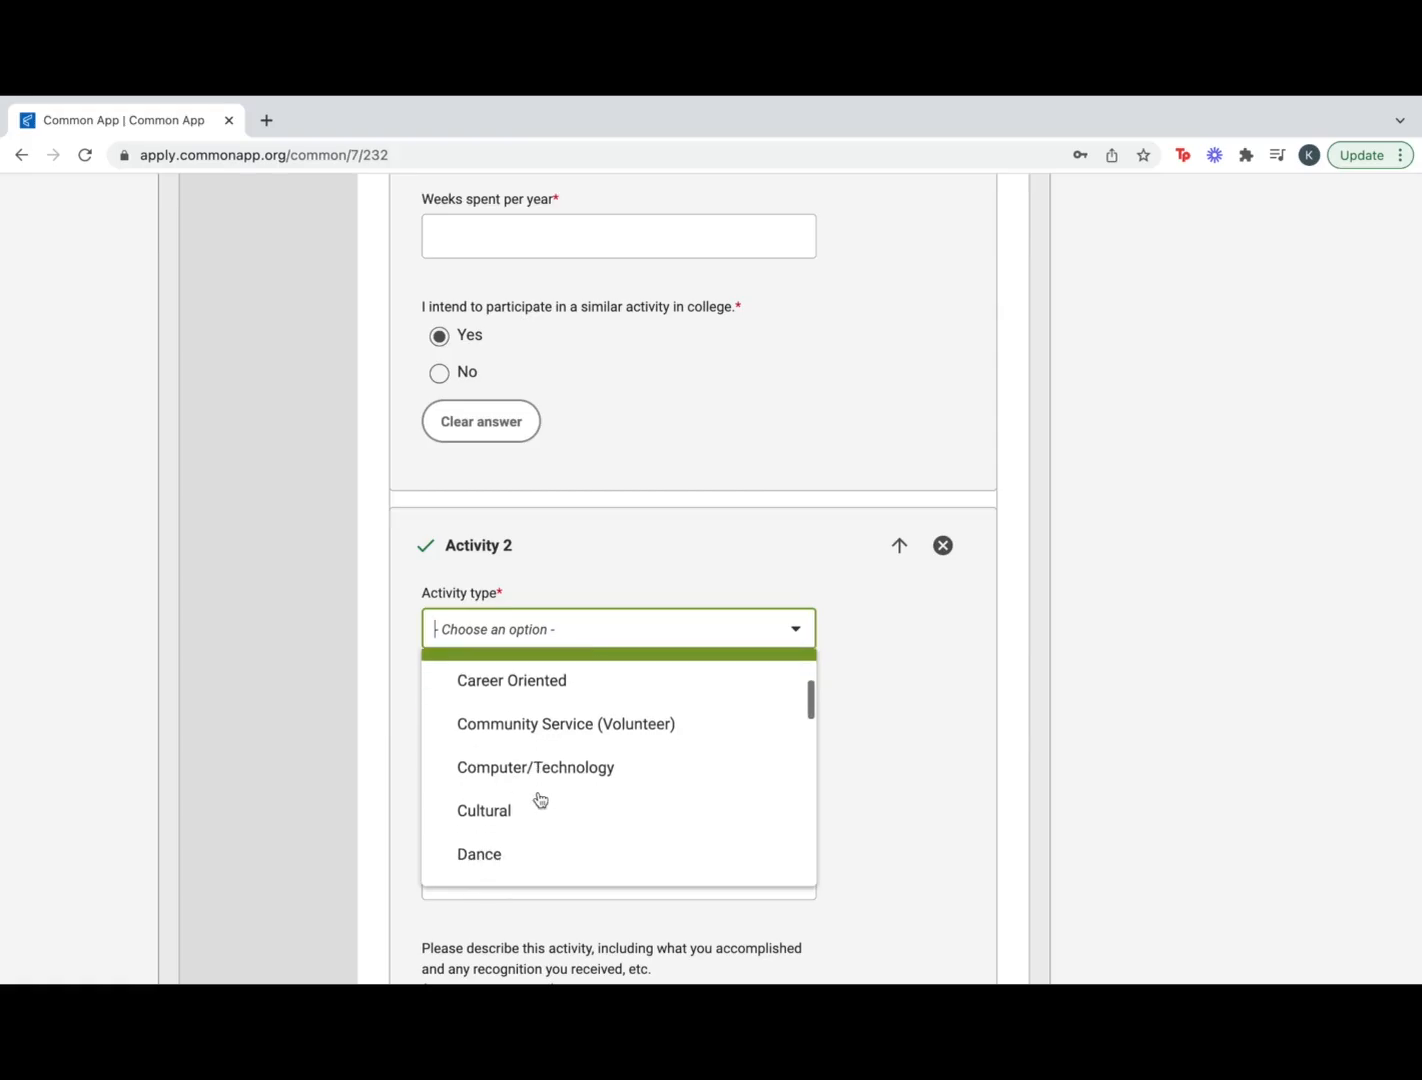
scroll(540, 798, "down", 3)
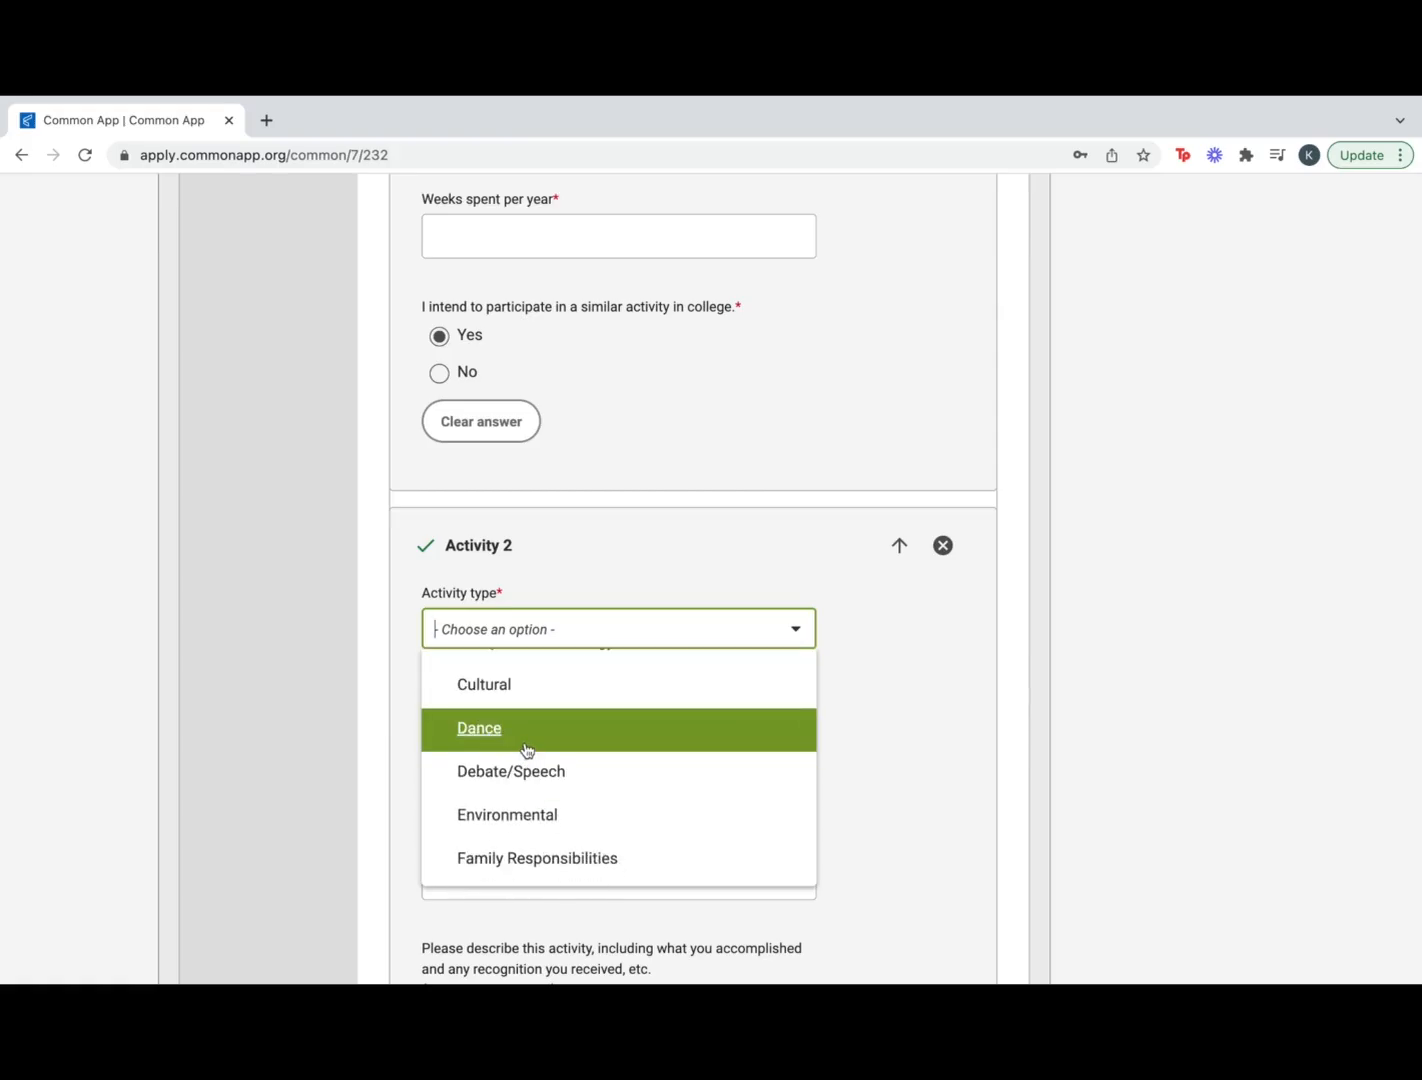
scroll(527, 750, "down", 2)
left_click(540, 726)
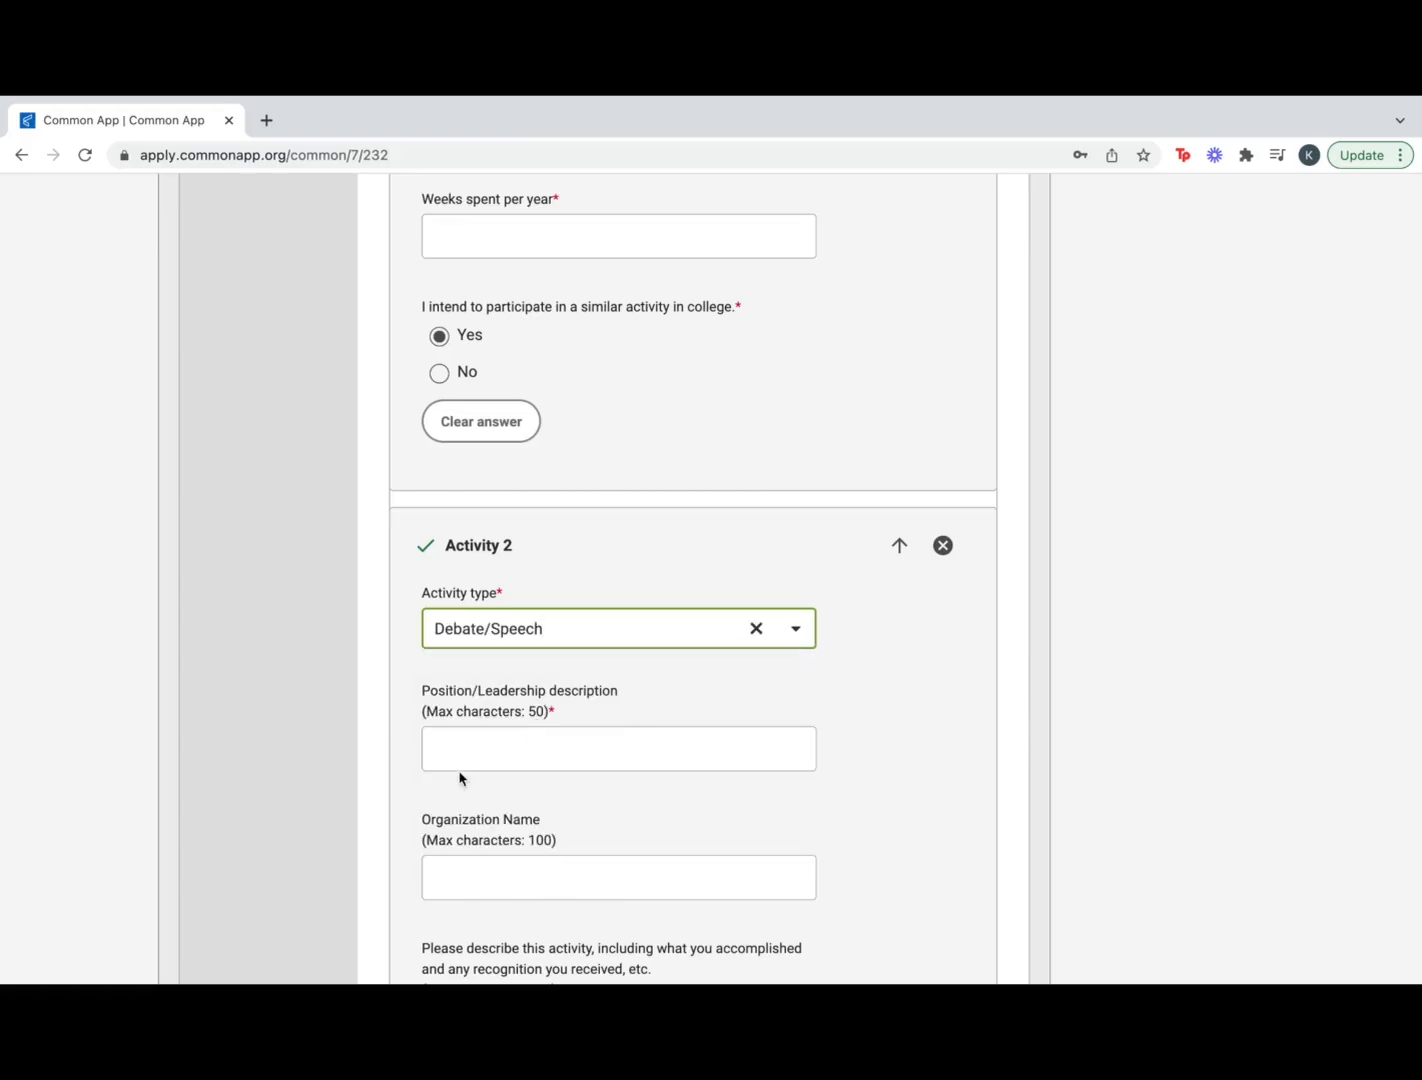
scroll(460, 778, "down", 3)
scroll(460, 771, "down", 2)
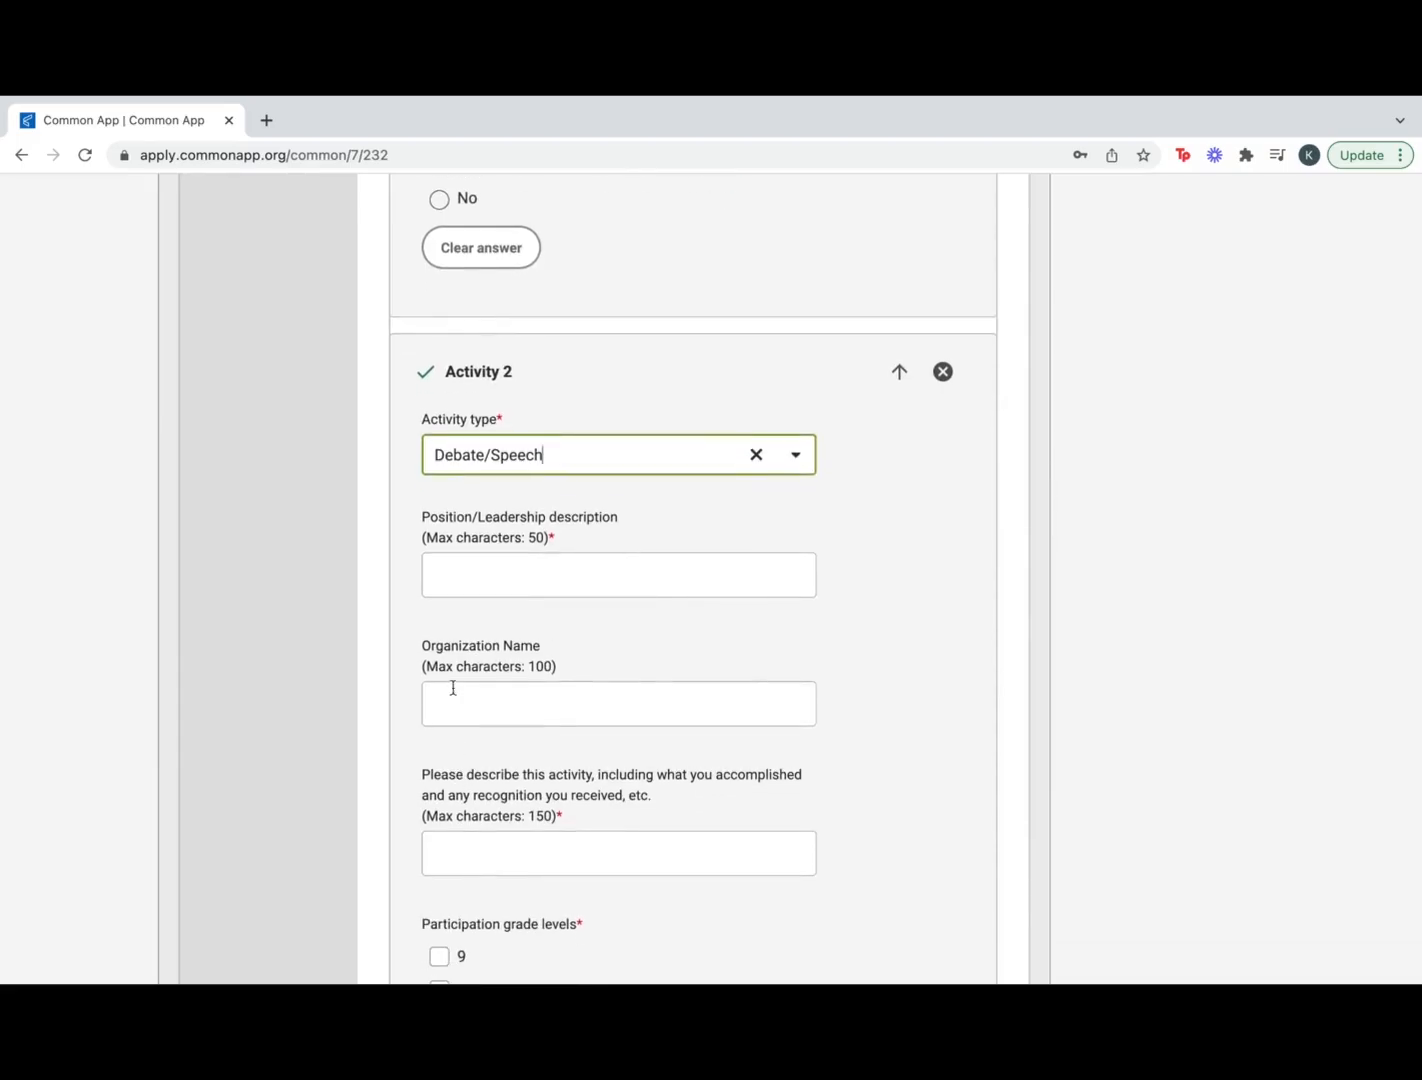
scroll(520, 574, "down", 3)
left_click(520, 568)
type("Deb")
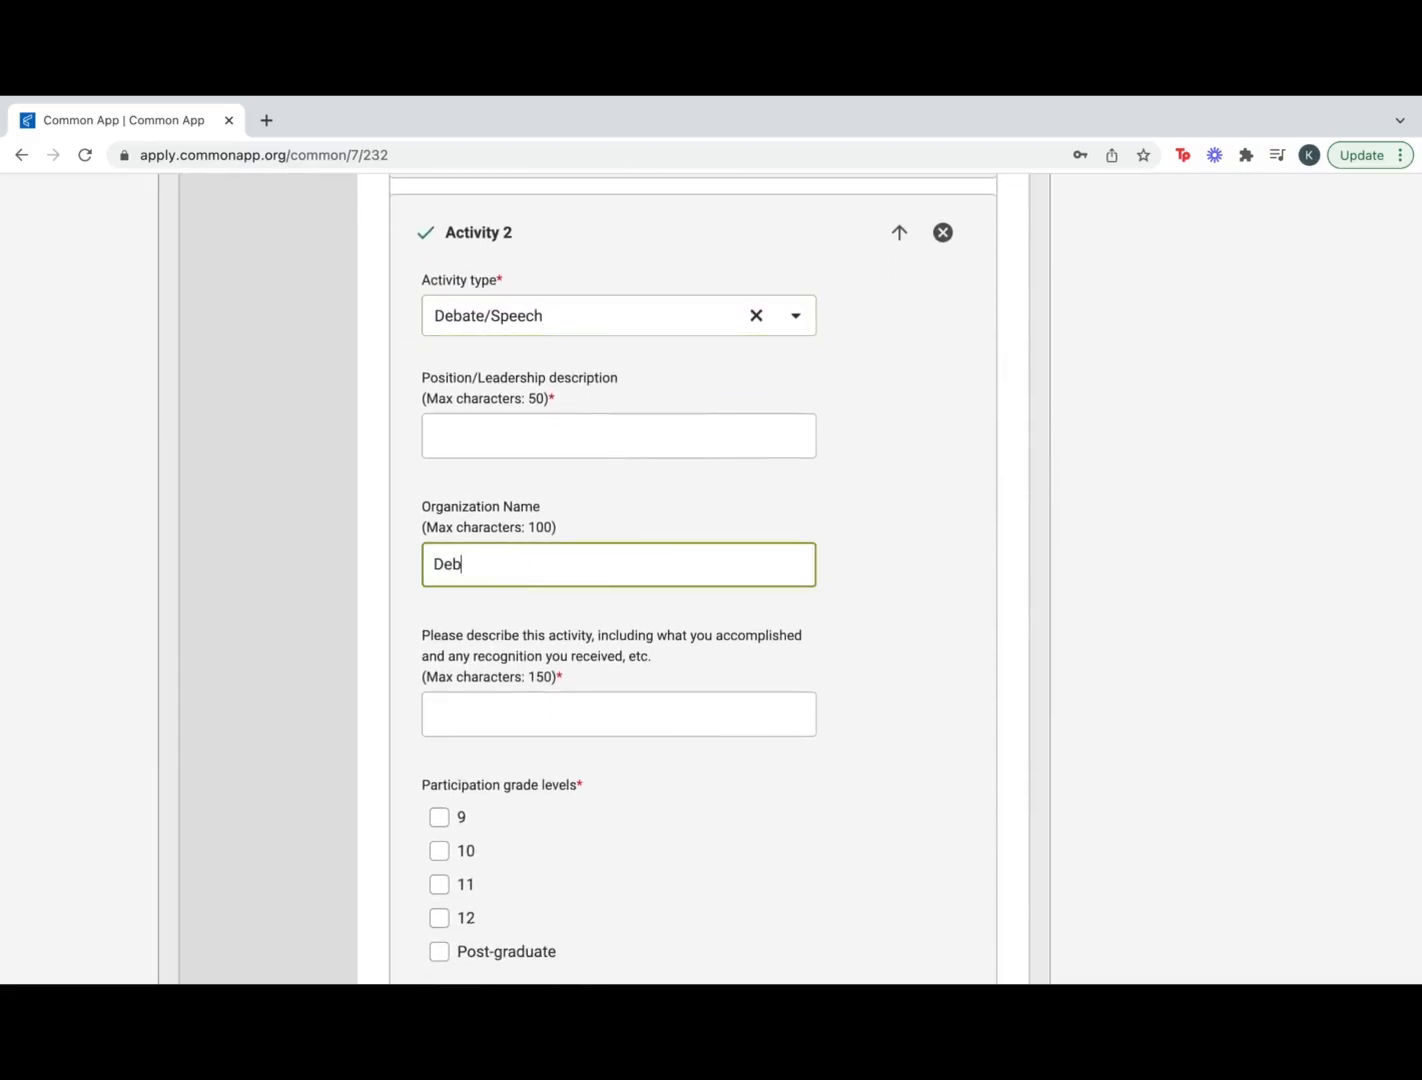
type("ate Team")
Set grade 11, school year, 10 hours weekly, 7 weeks, continuing in college, and continue
scroll(657, 667, "down", 5)
left_click(438, 743)
scroll(440, 760, "down", 2)
left_click(440, 782)
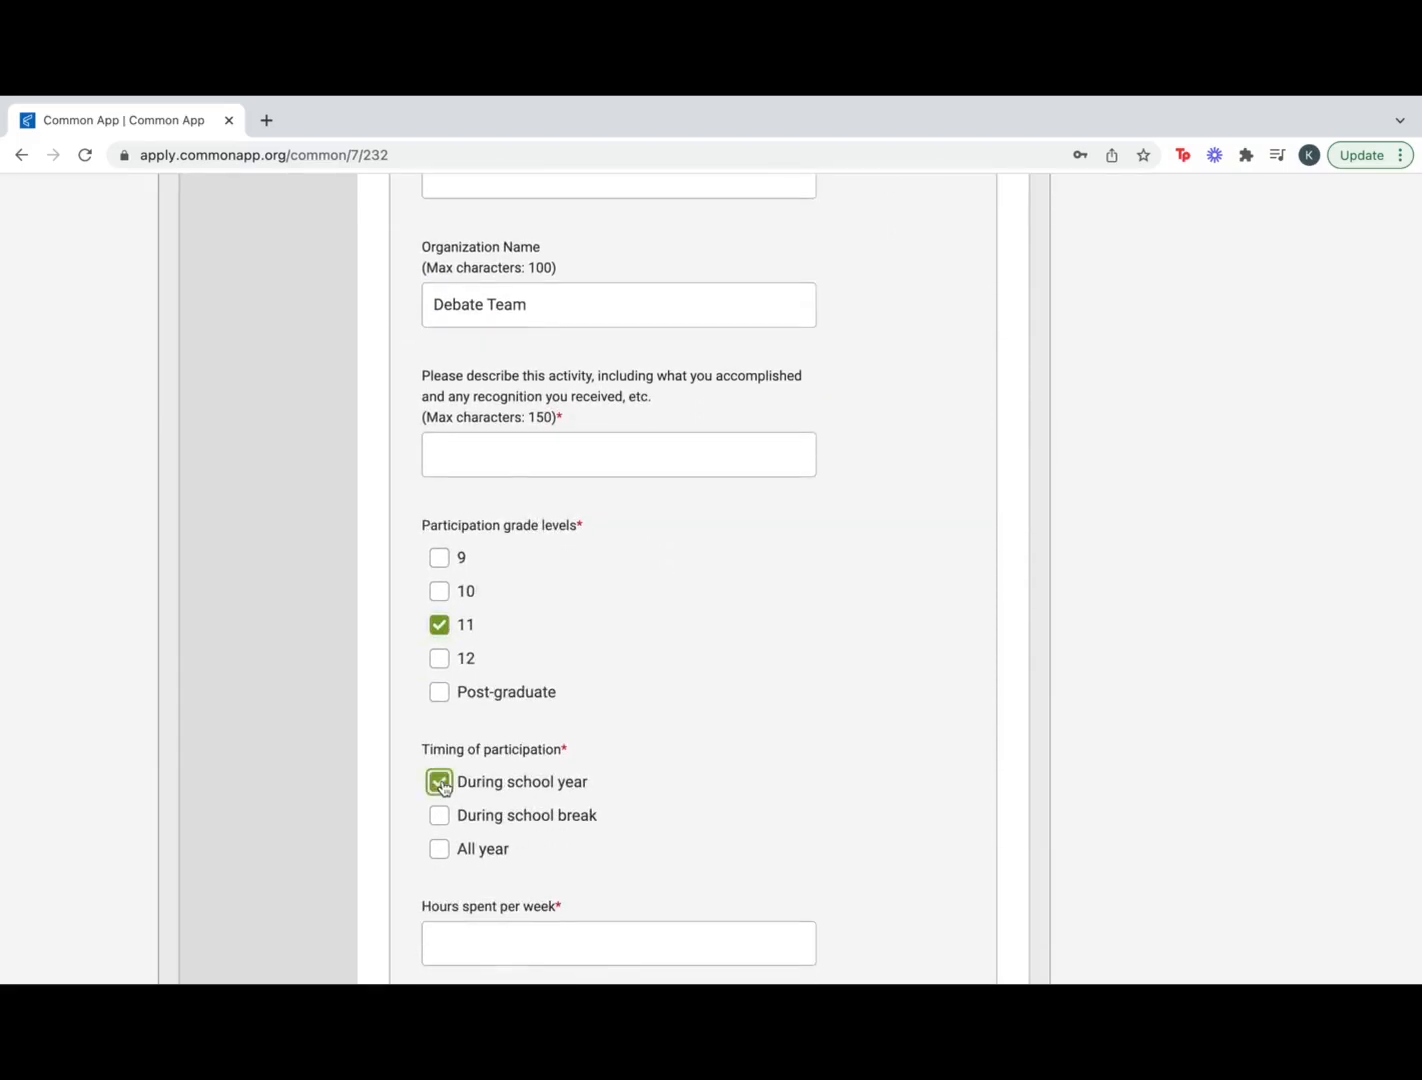
scroll(587, 879, "down", 5)
left_click(439, 829)
left_click(522, 615)
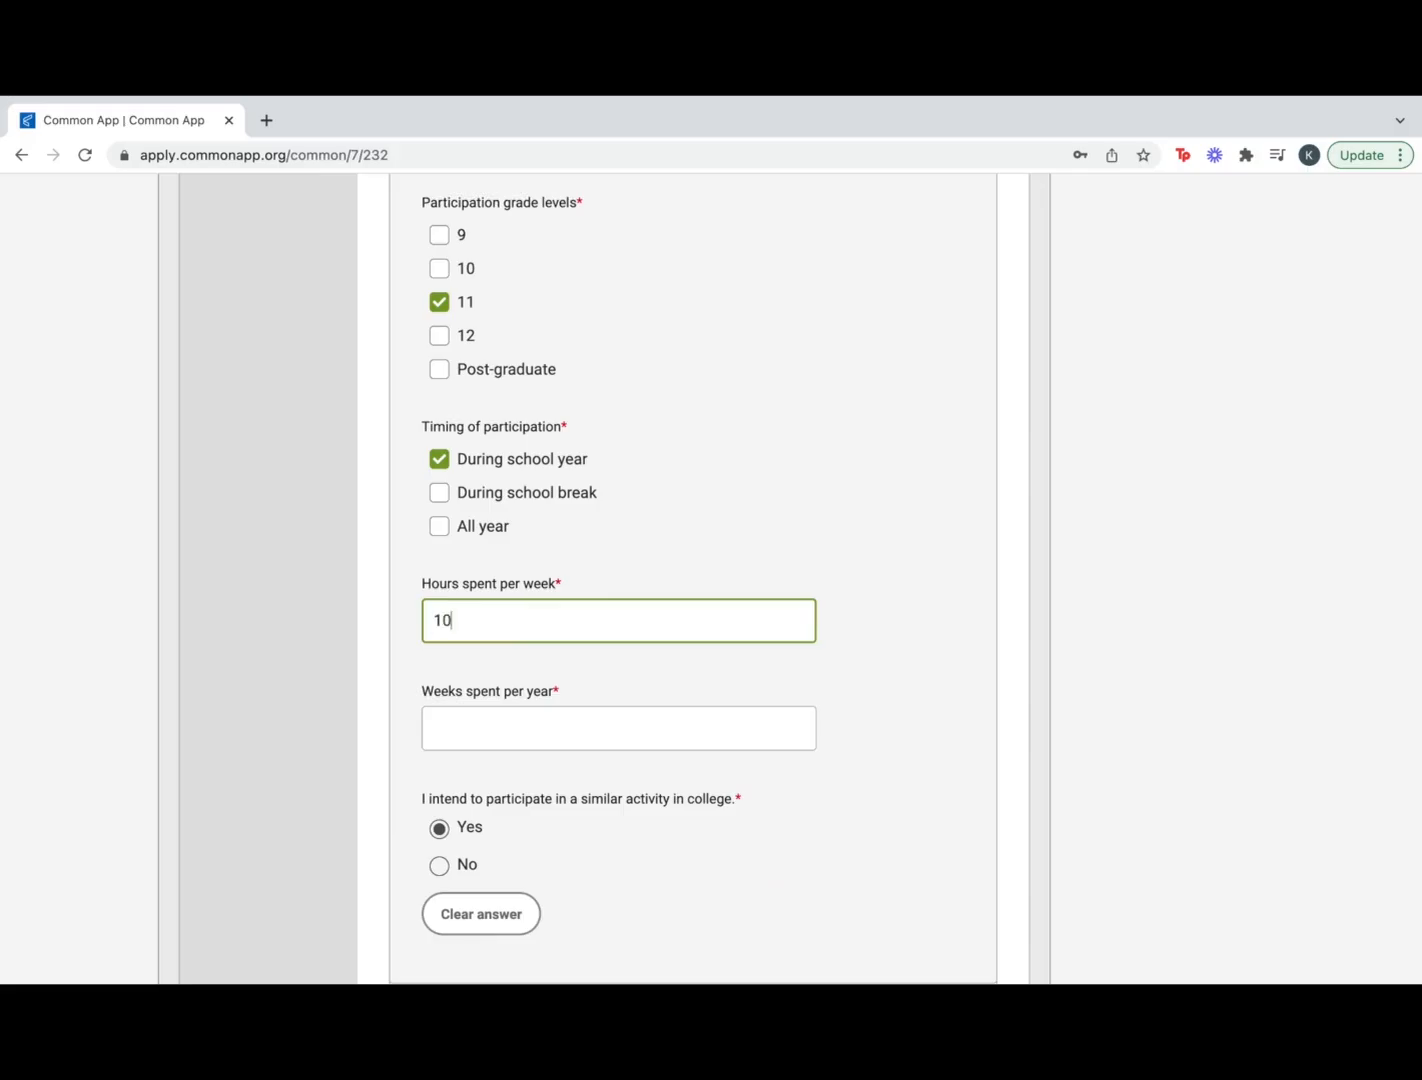
scroll(473, 635, "down", 3)
left_click(501, 581)
type("7")
scroll(718, 646, "down", 2)
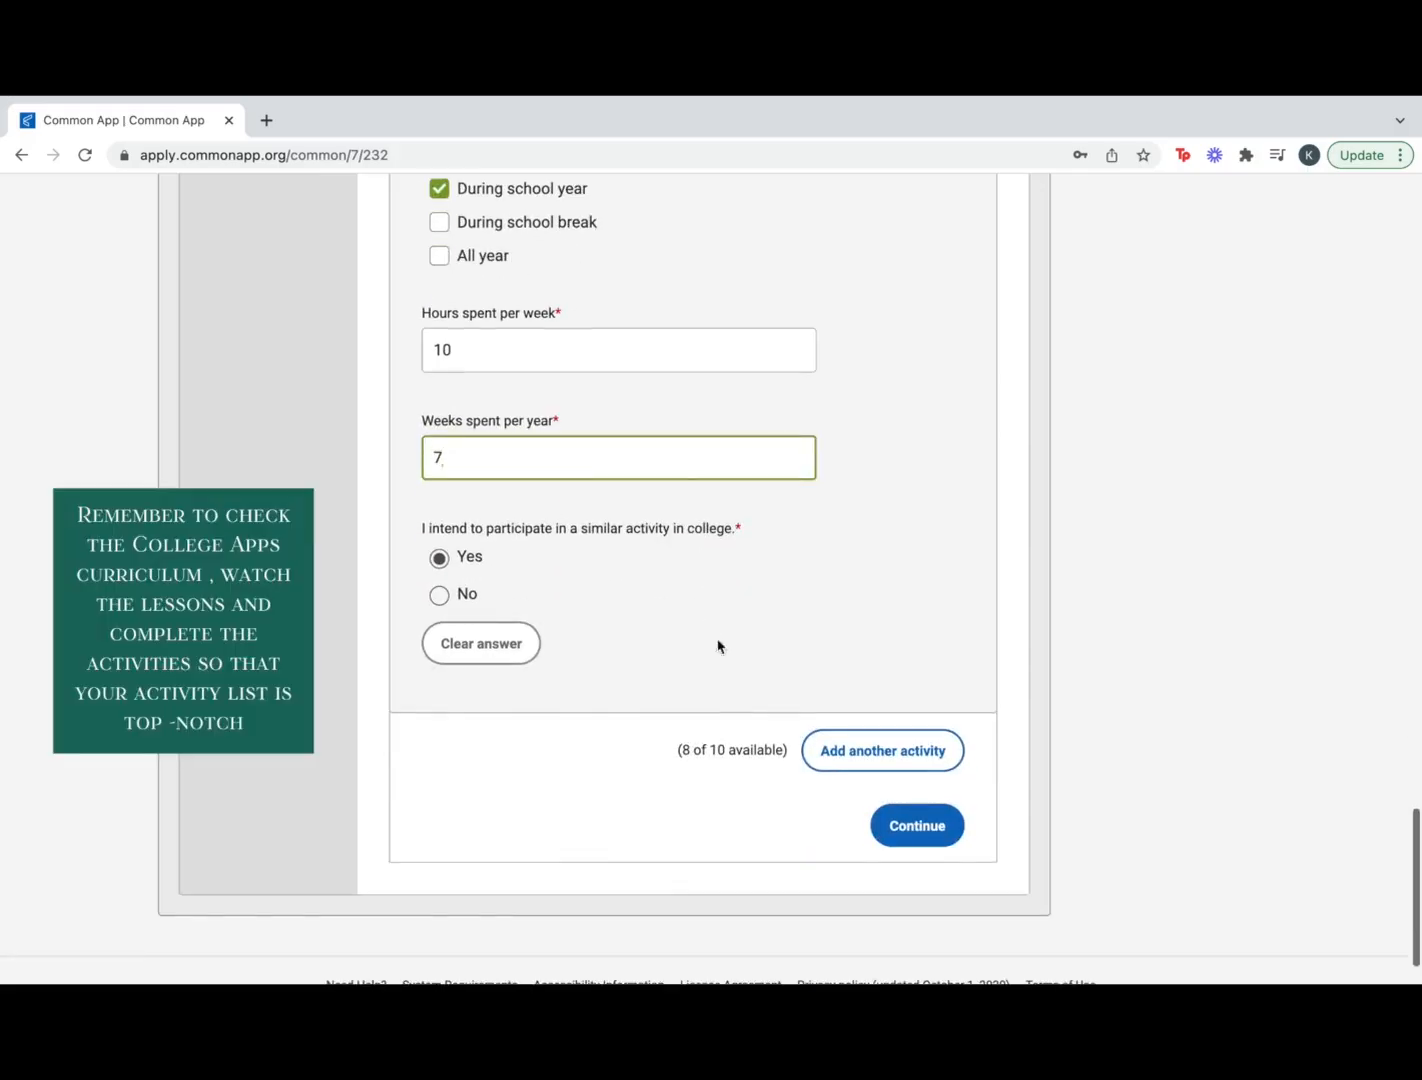
left_click(882, 750)
scroll(733, 838, "down", 12)
left_click(946, 870)
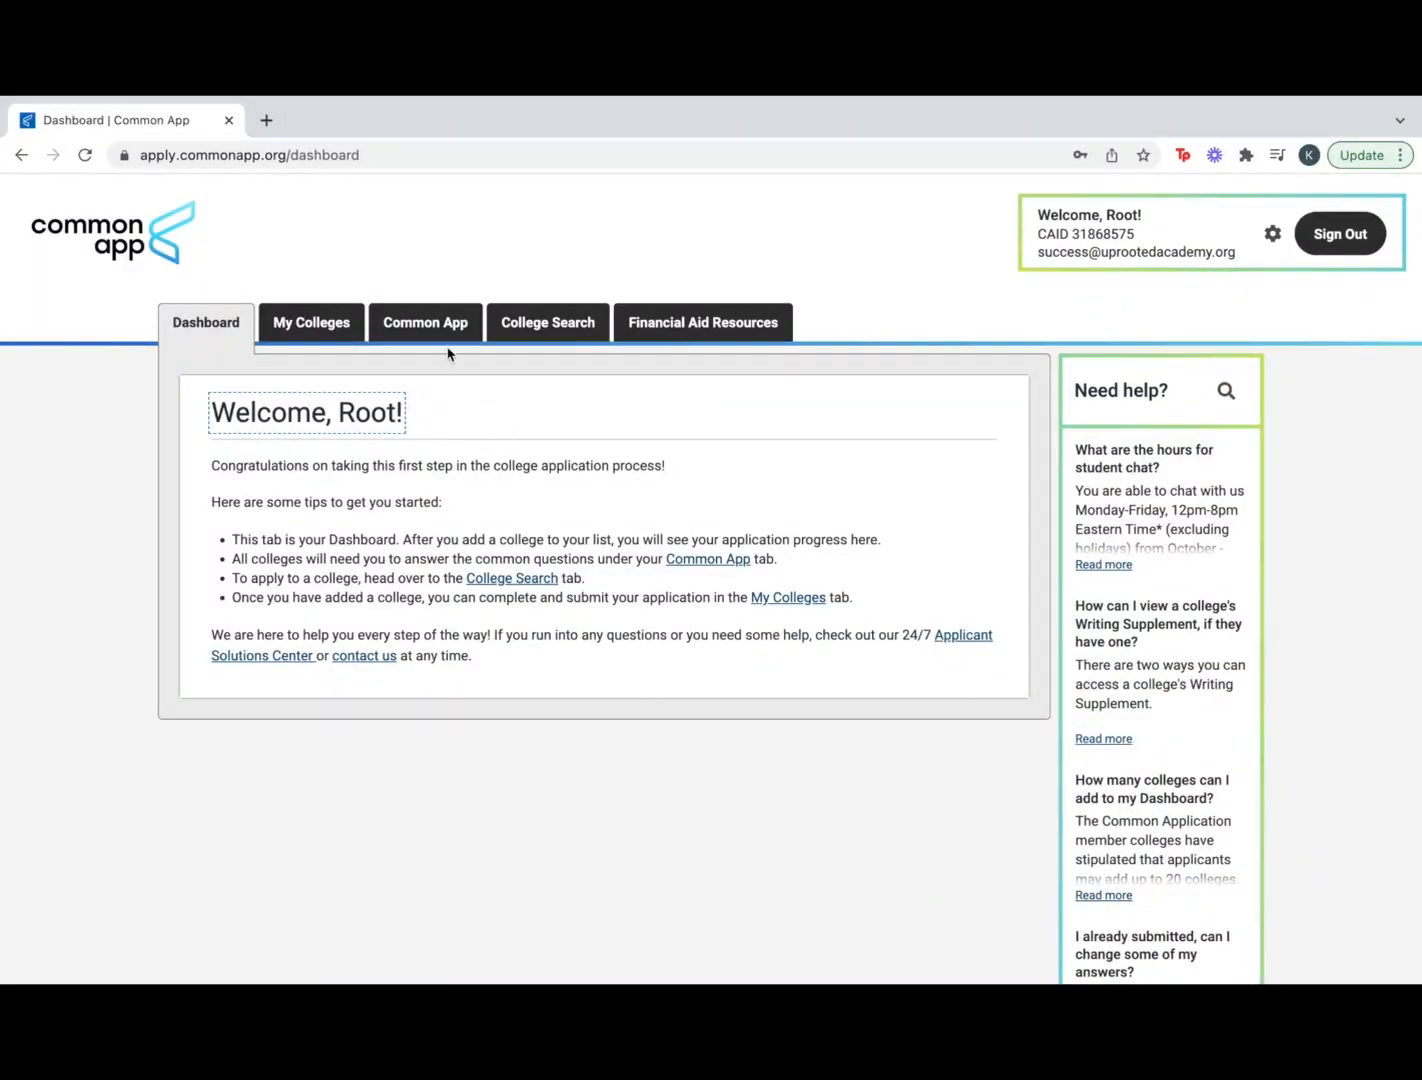
Return to the Common App tab's Profile page listing the application sections
left_click(448, 326)
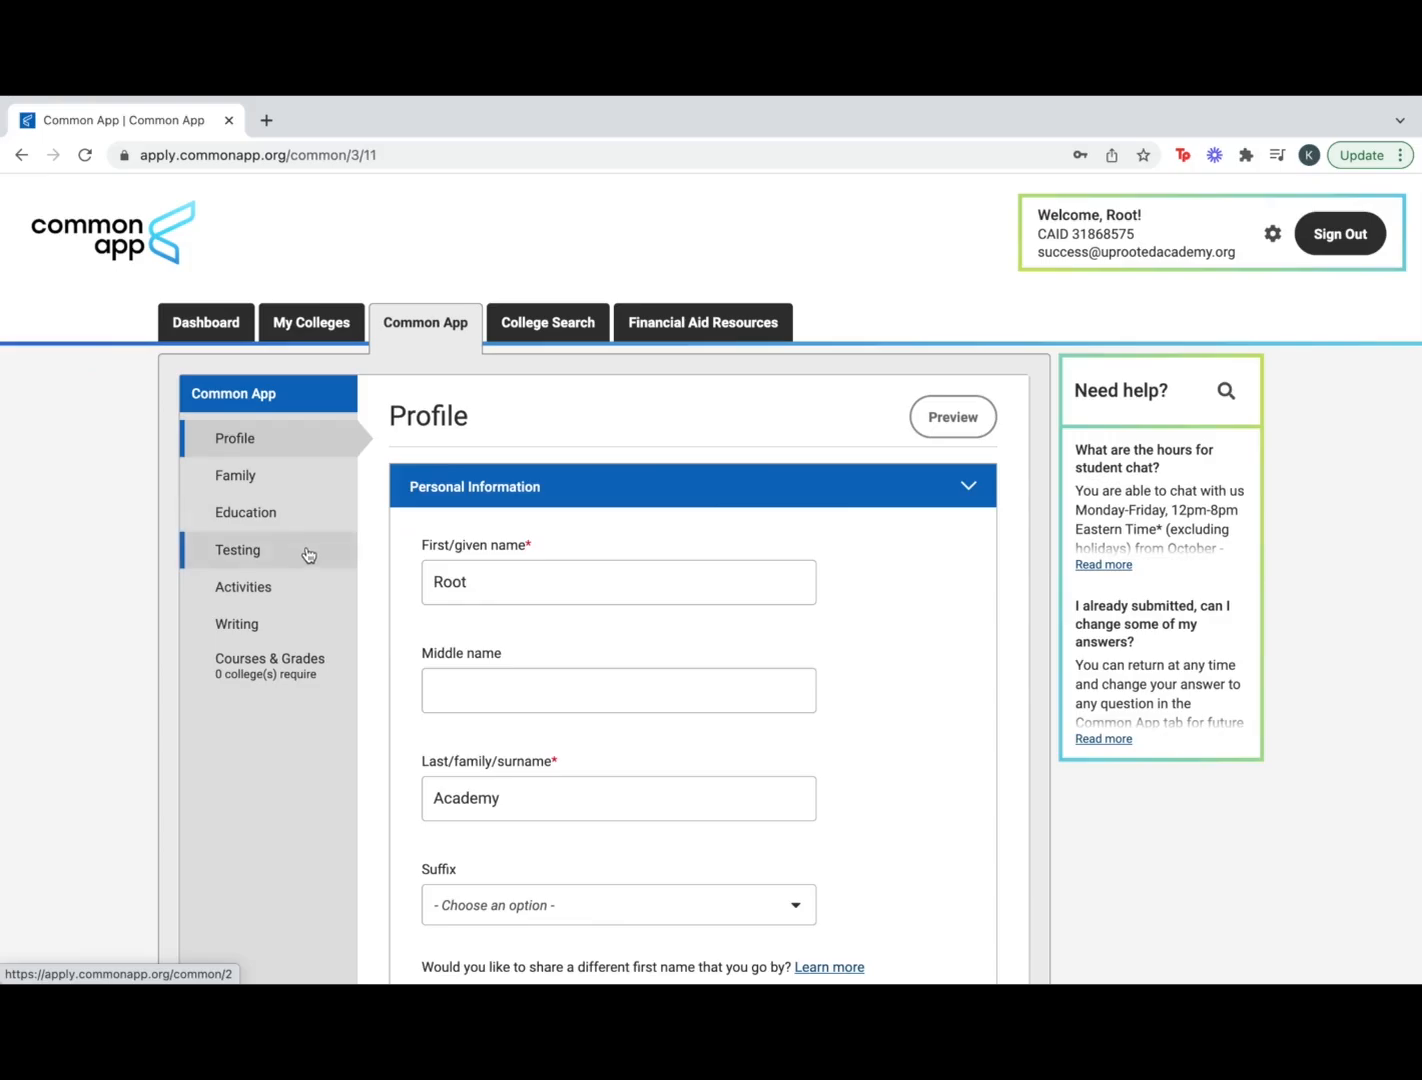
Go to the Testing section and choose Yes to self-report test scores
left_click(306, 555)
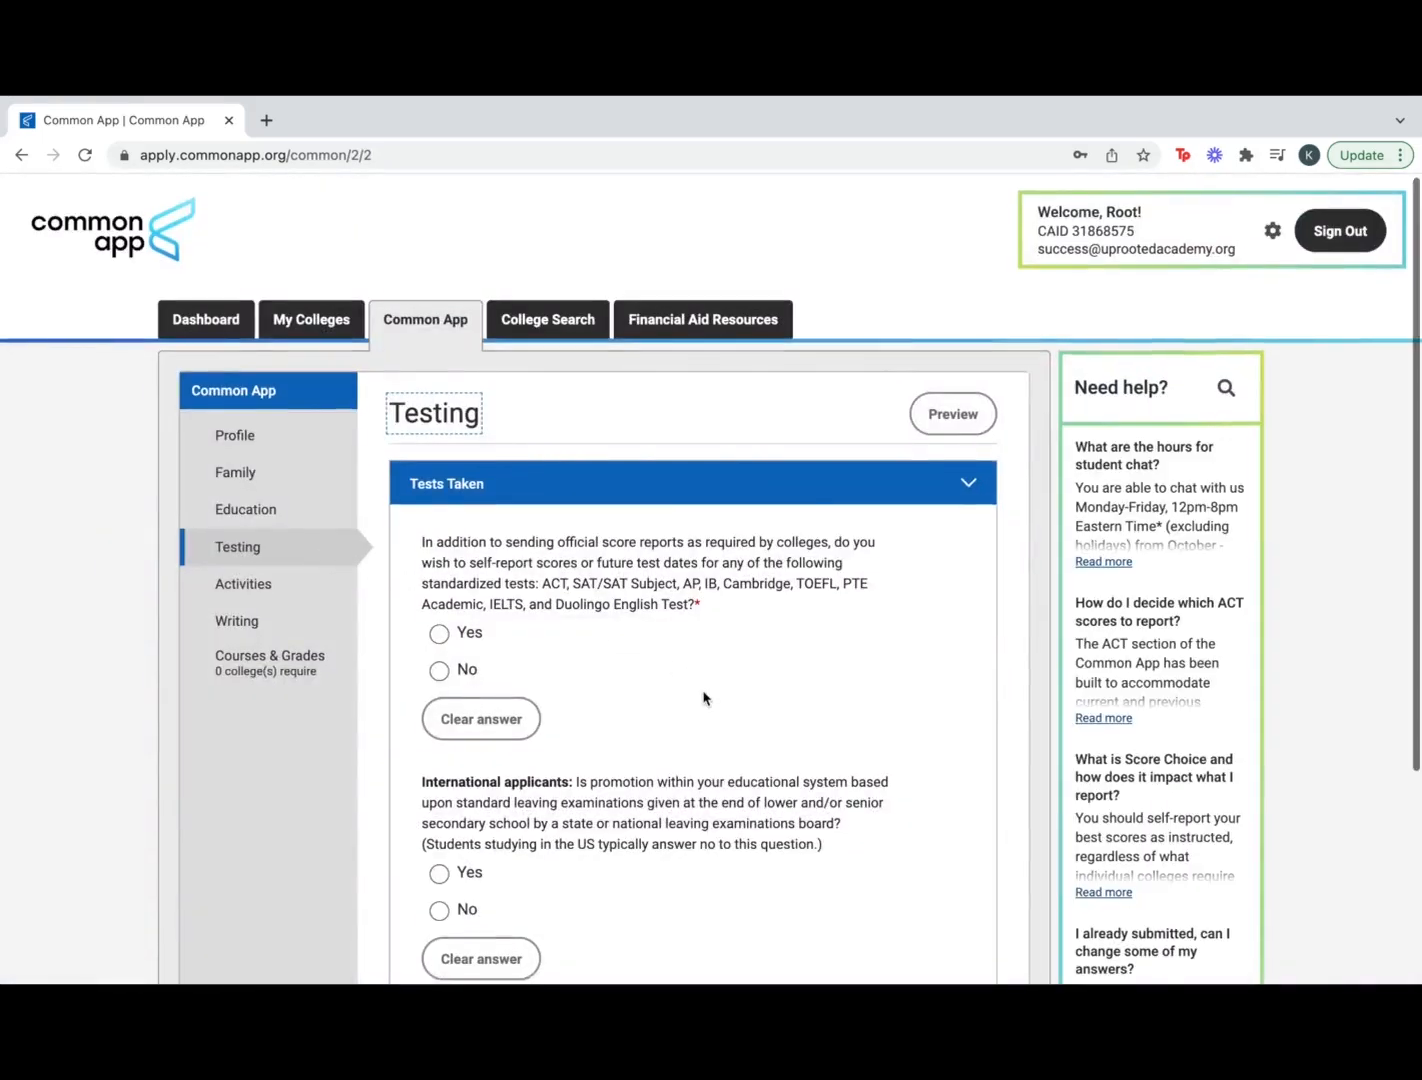
scroll(703, 697, "down", 2)
scroll(703, 697, "down", 1)
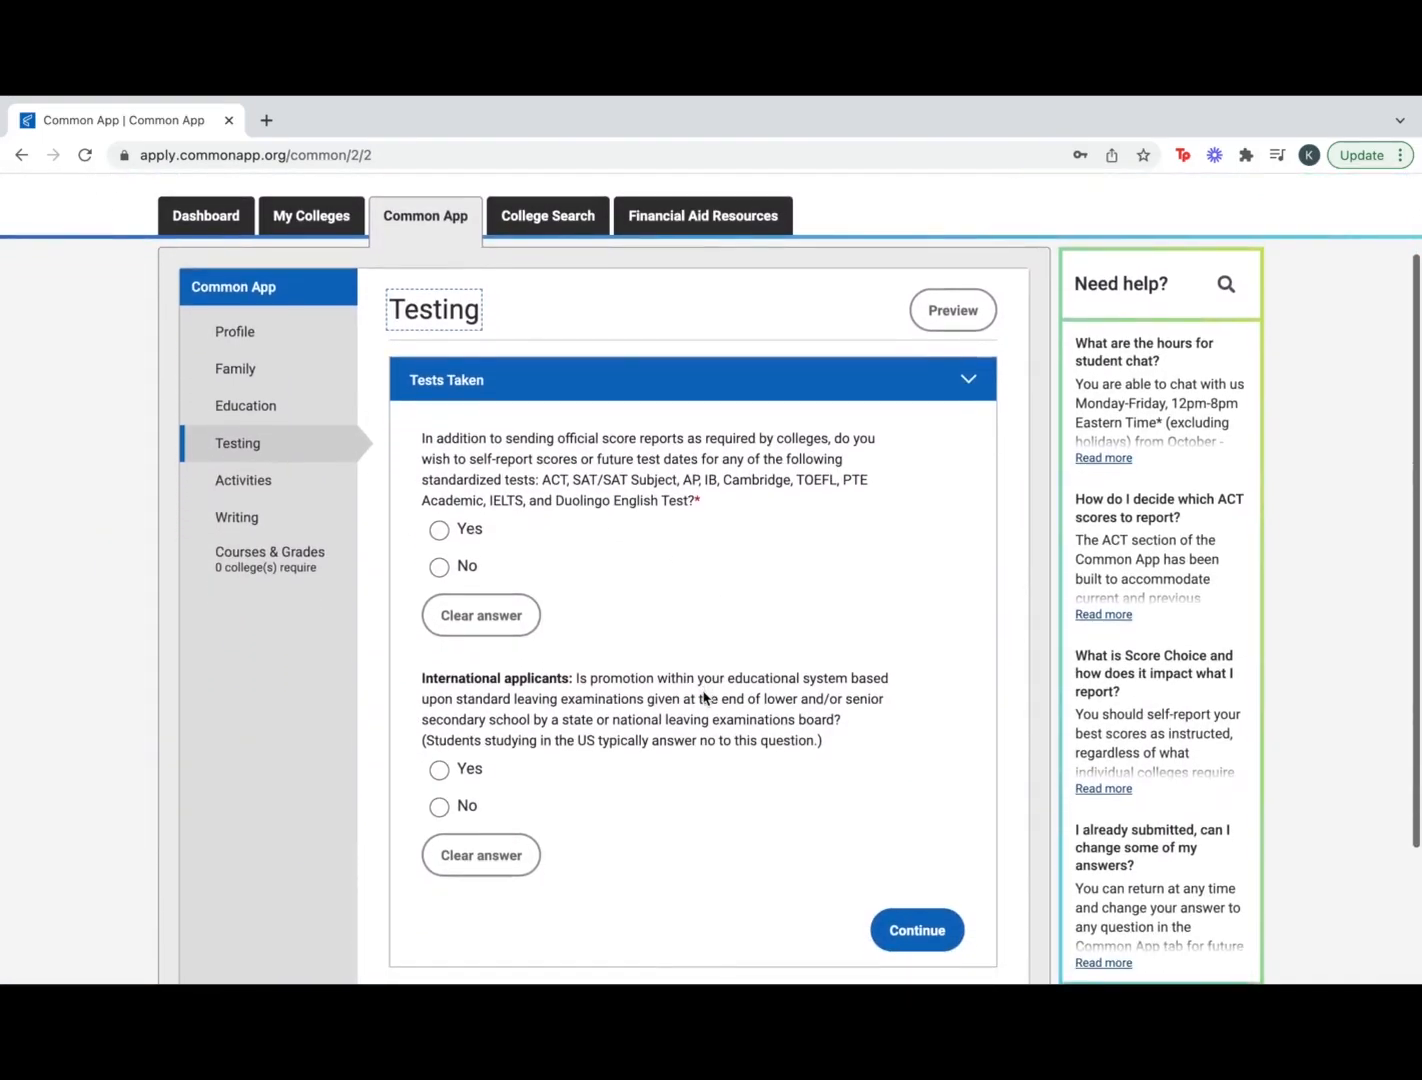
scroll(703, 697, "down", 1)
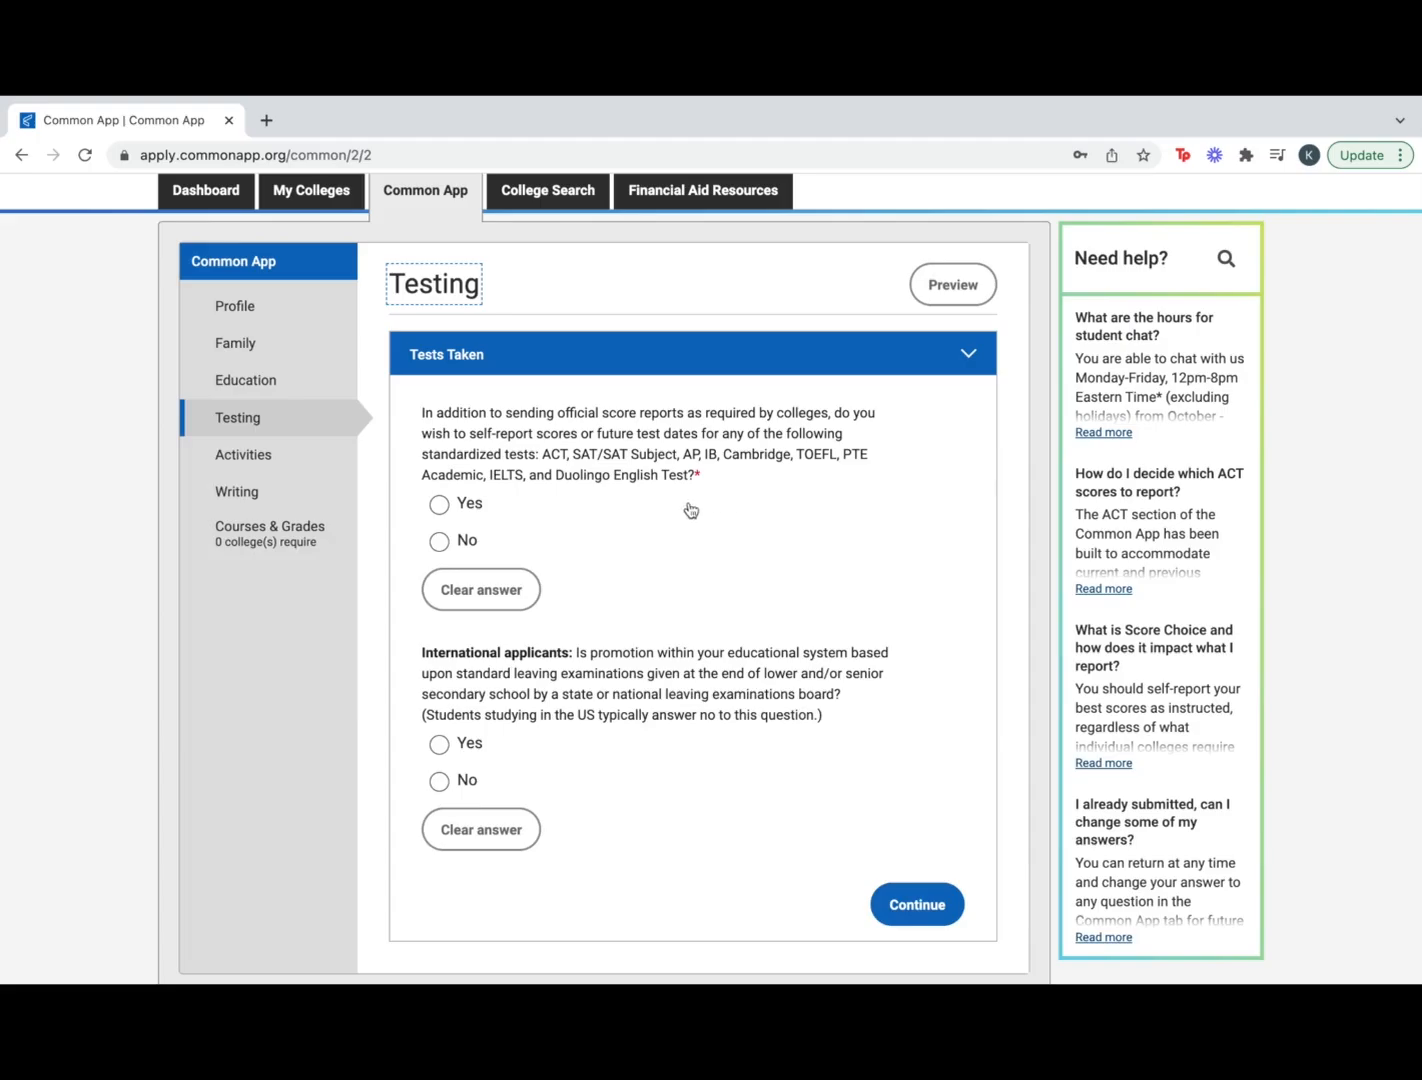
left_click(440, 505)
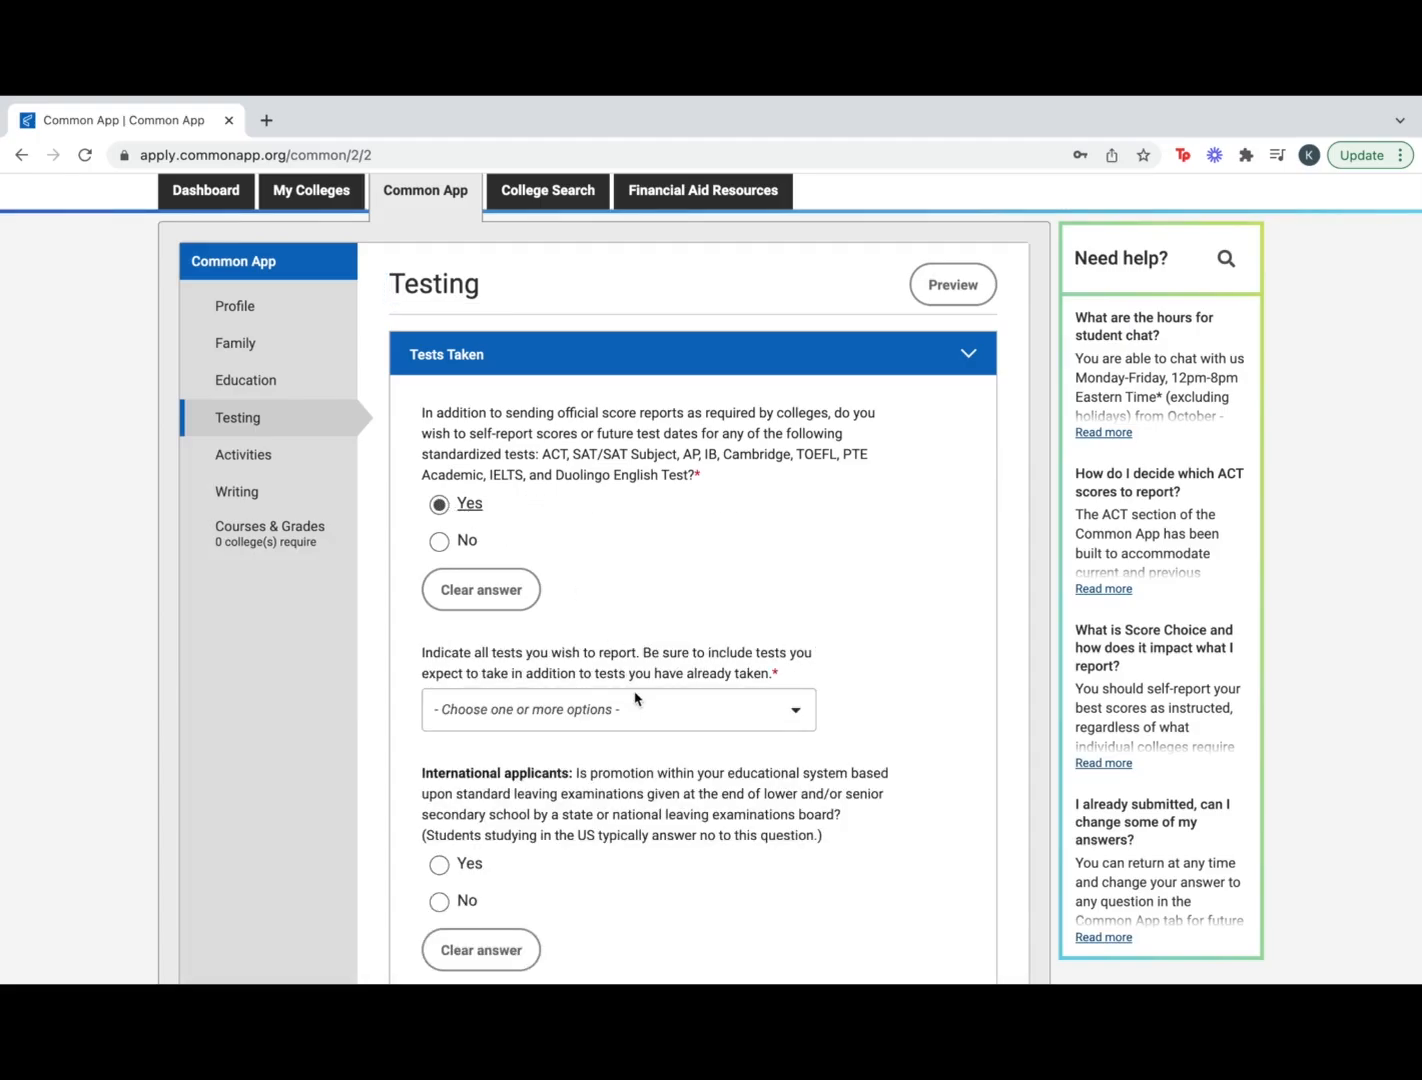
Select SAT Tests and ACT Tests to report and answer No for international applicants
scroll(634, 698, "down", 3)
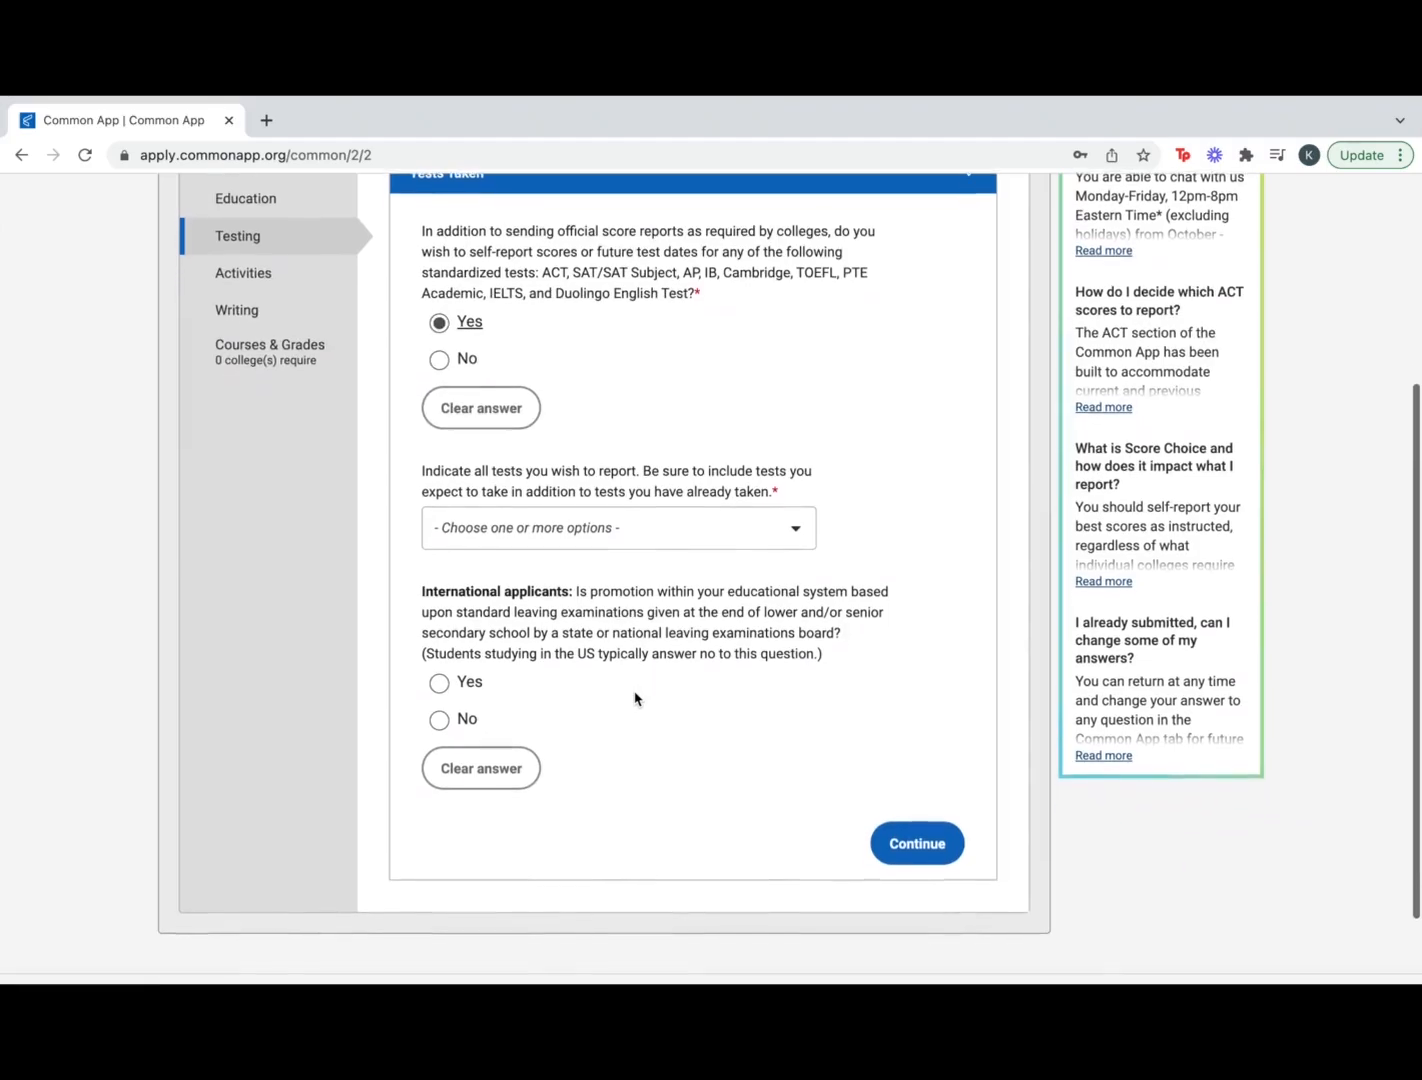
left_click(672, 532)
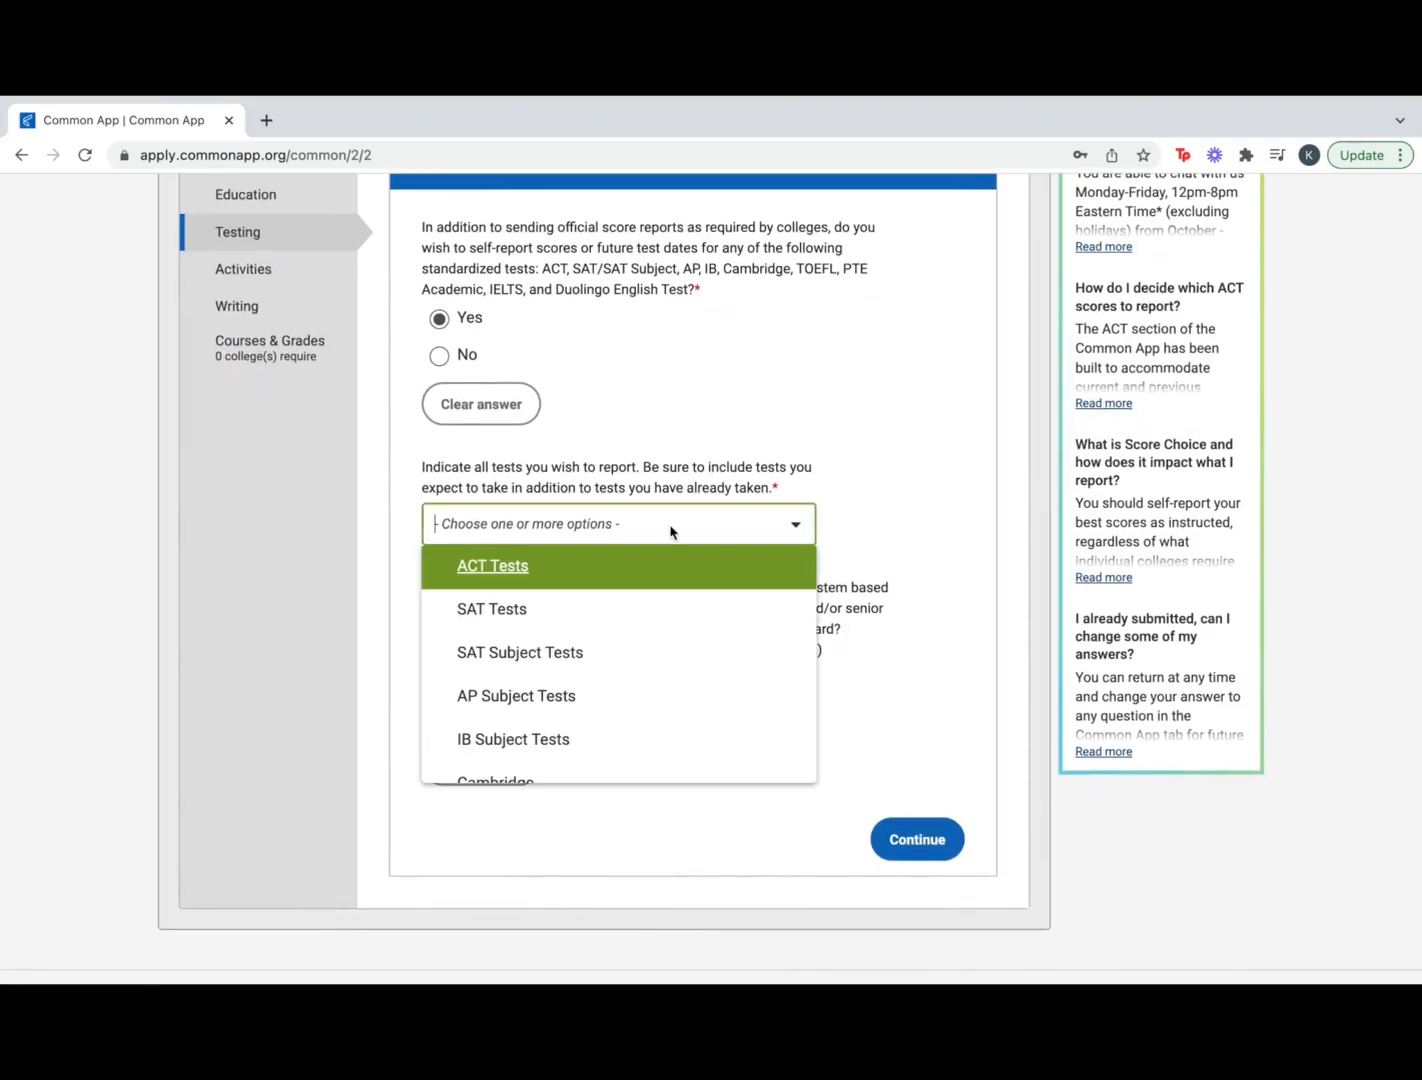
left_click(596, 618)
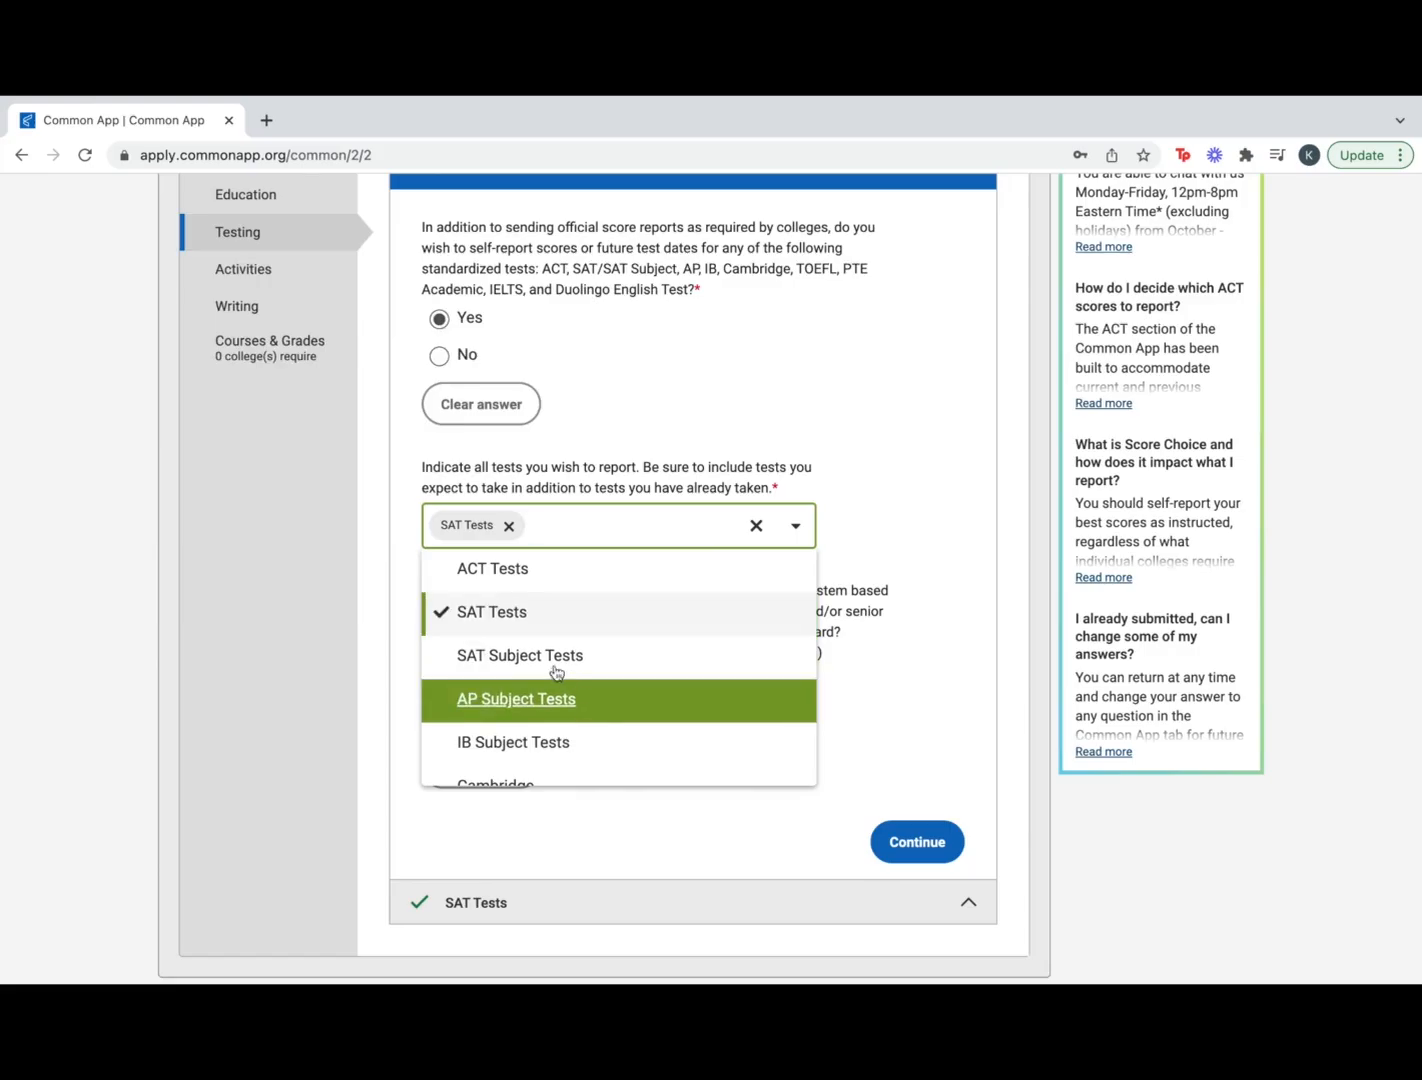
left_click(538, 583)
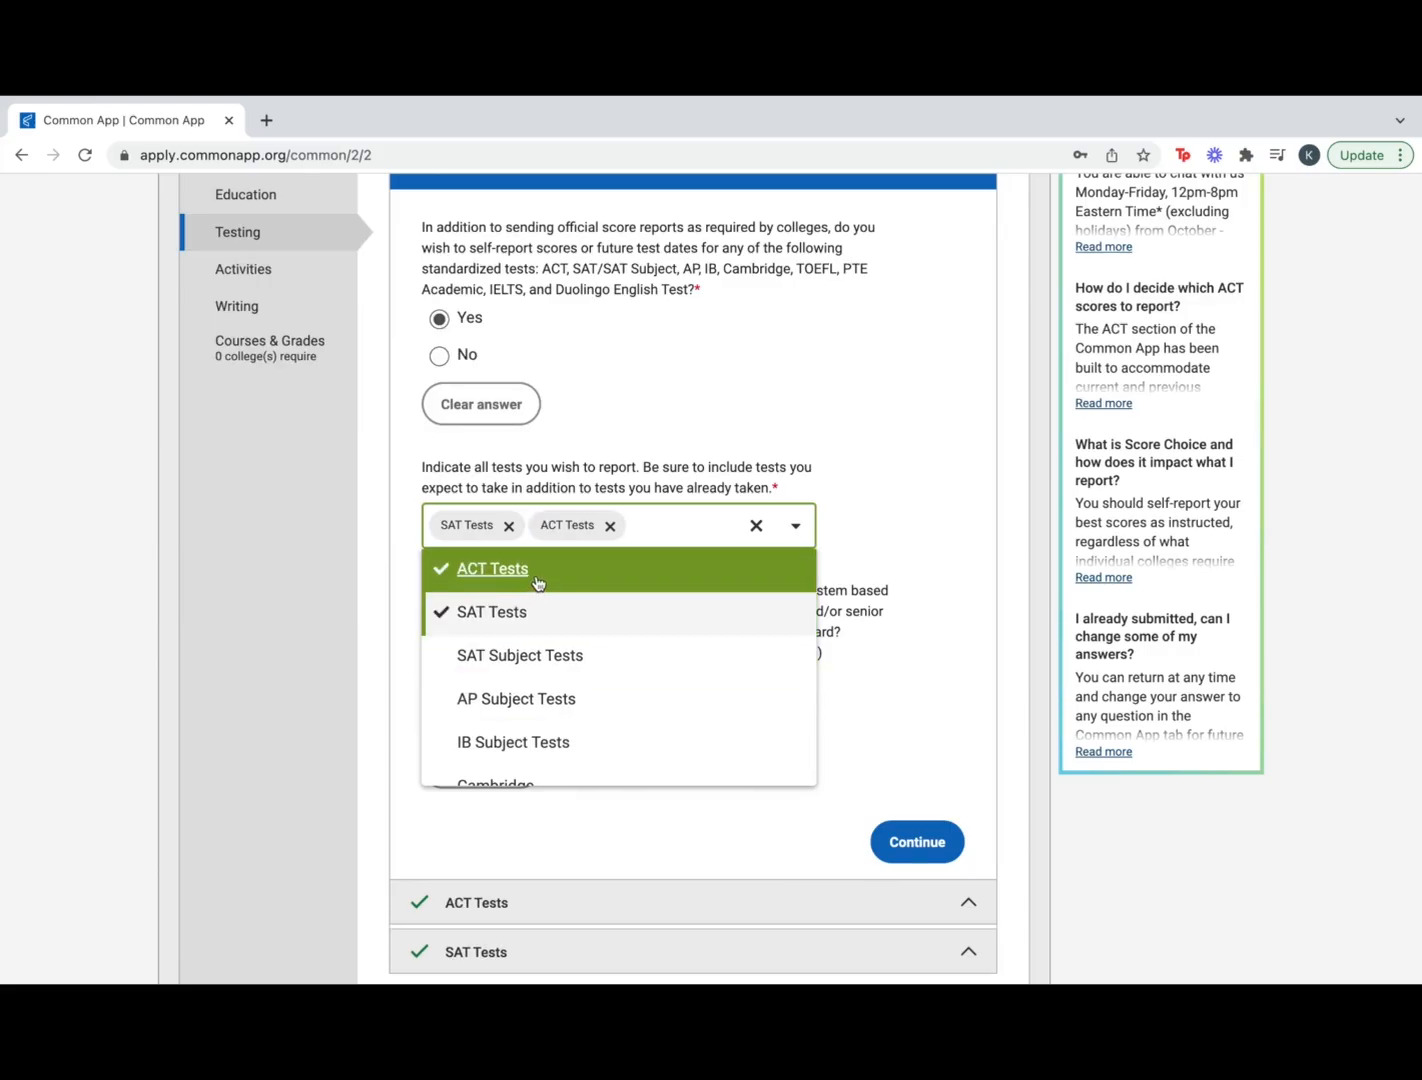
left_click(904, 537)
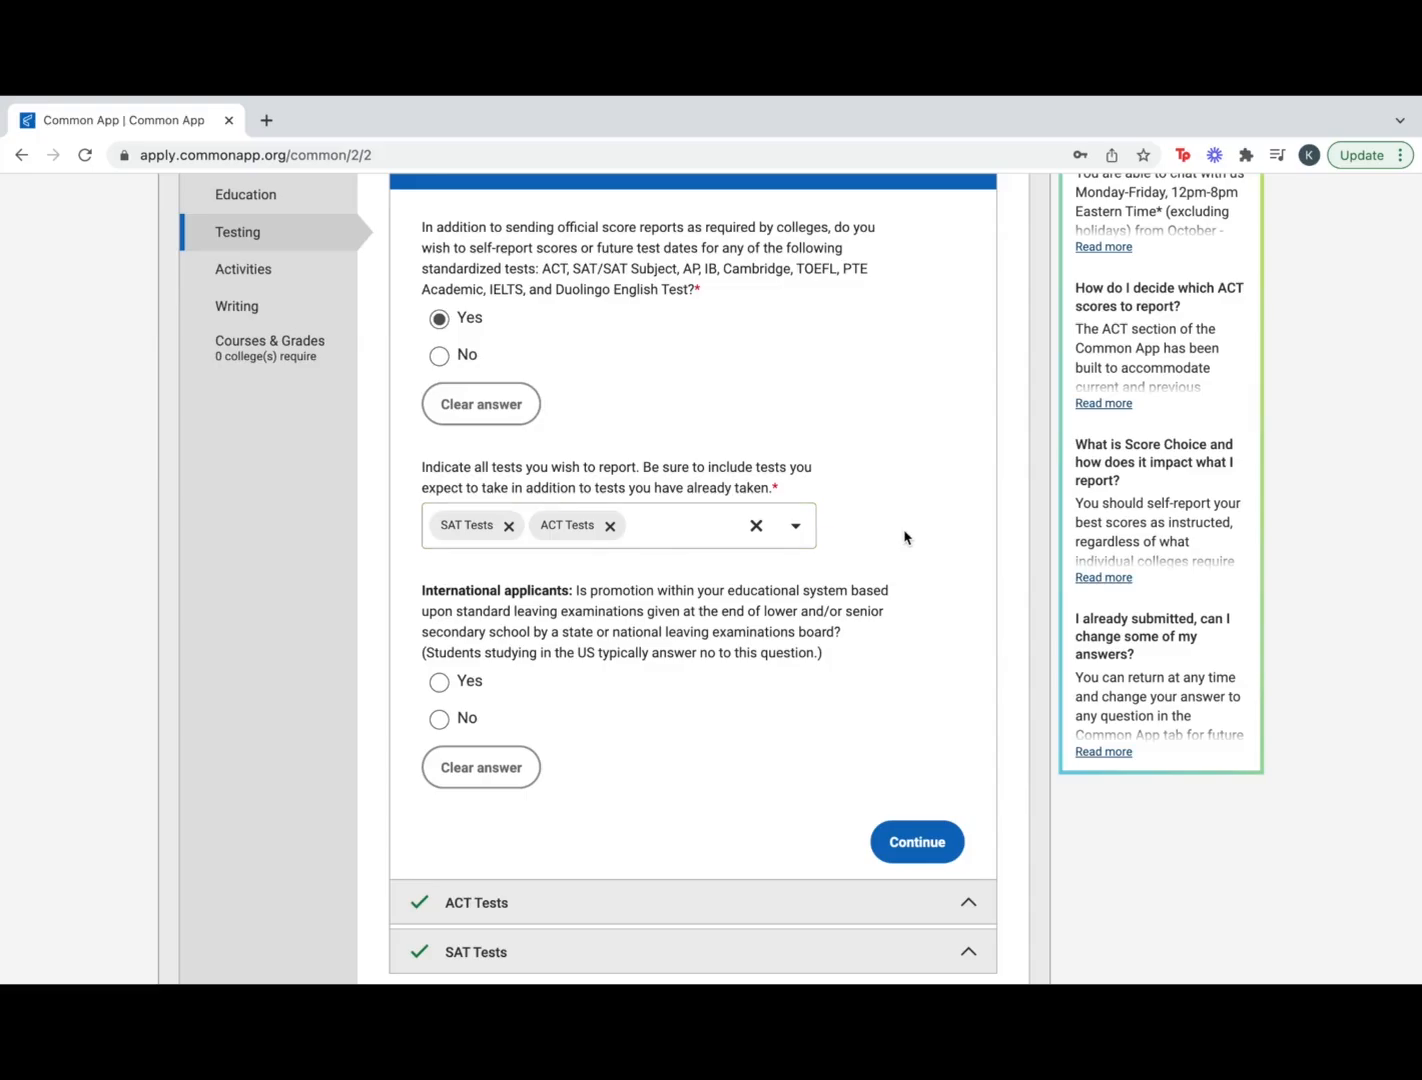
scroll(790, 646, "down", 1)
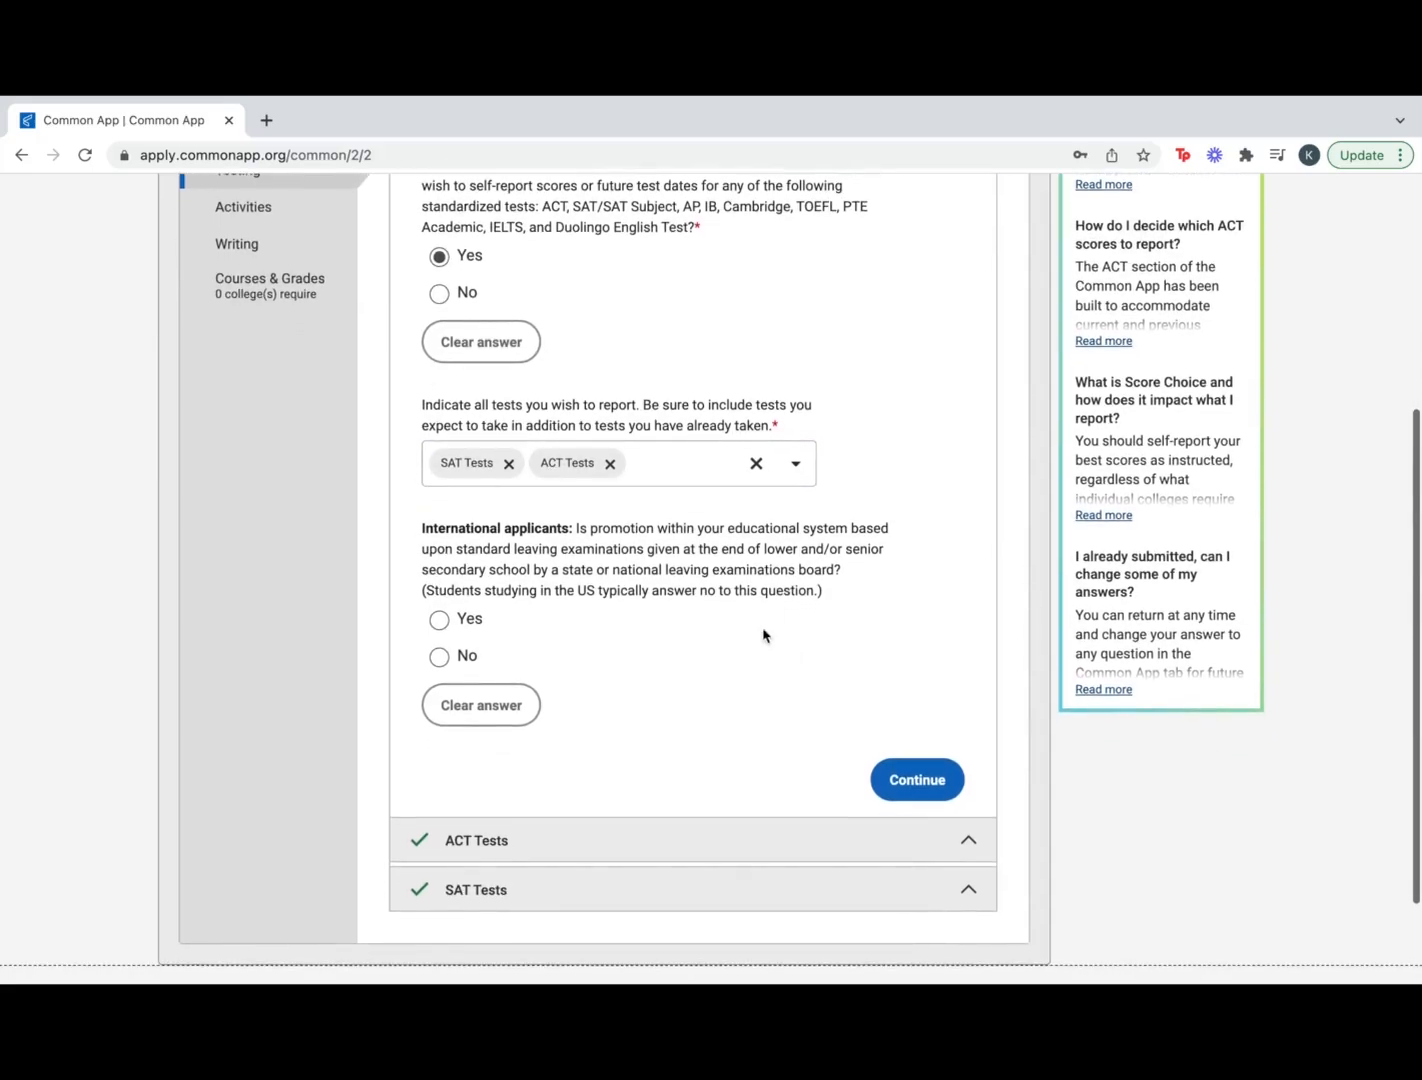
scroll(659, 552, "down", 1)
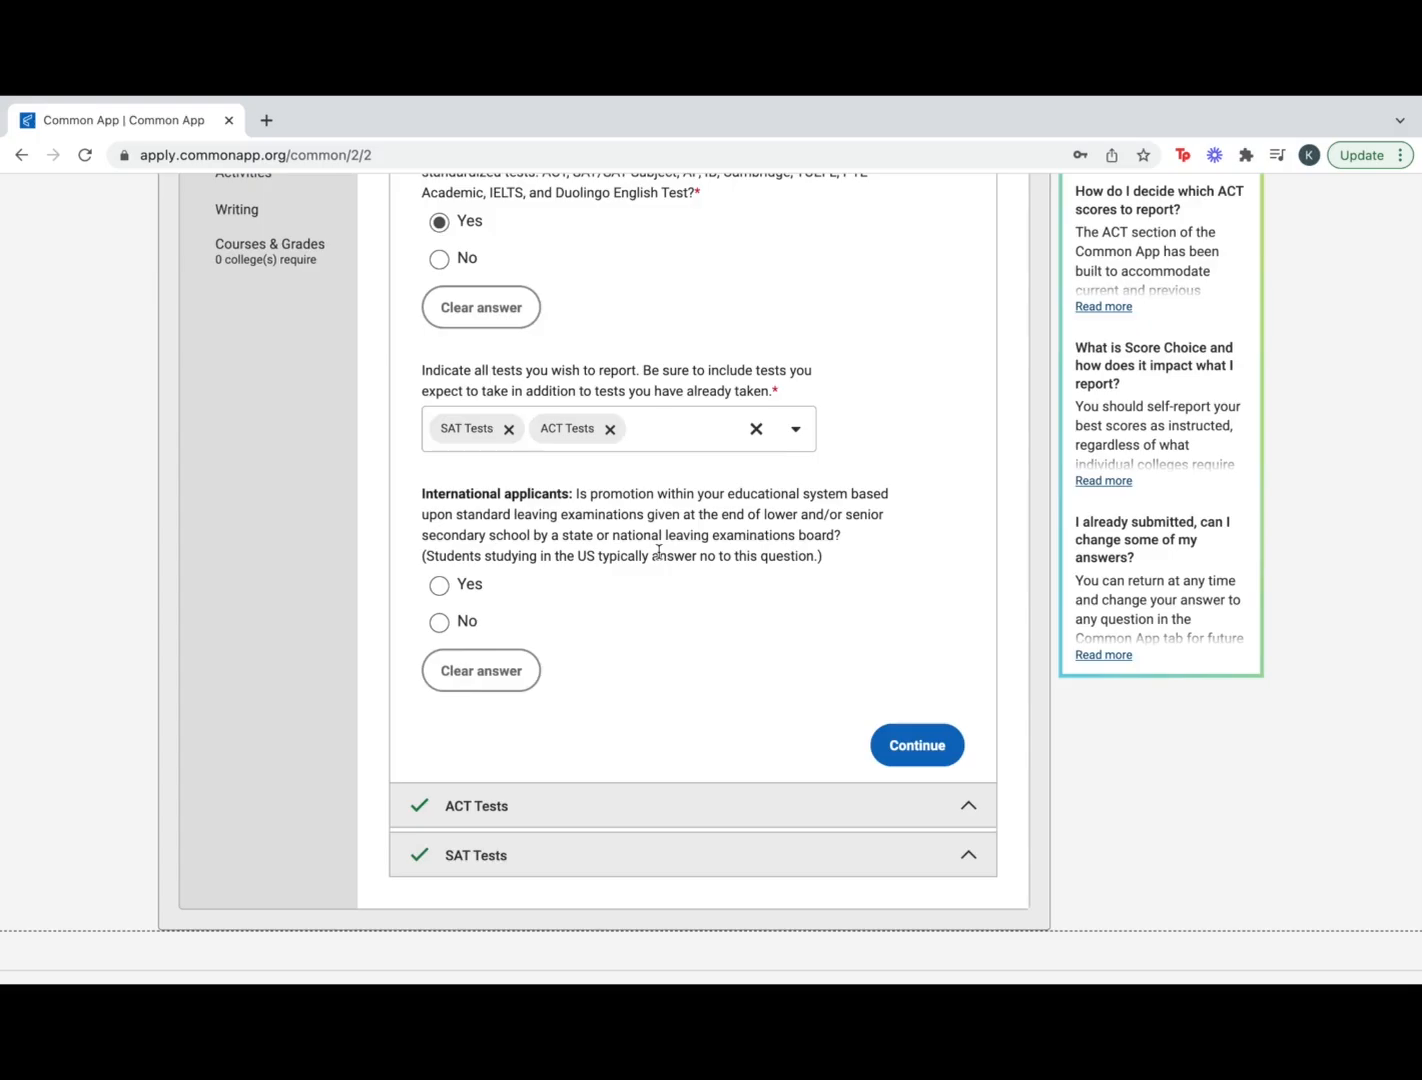
left_click(441, 623)
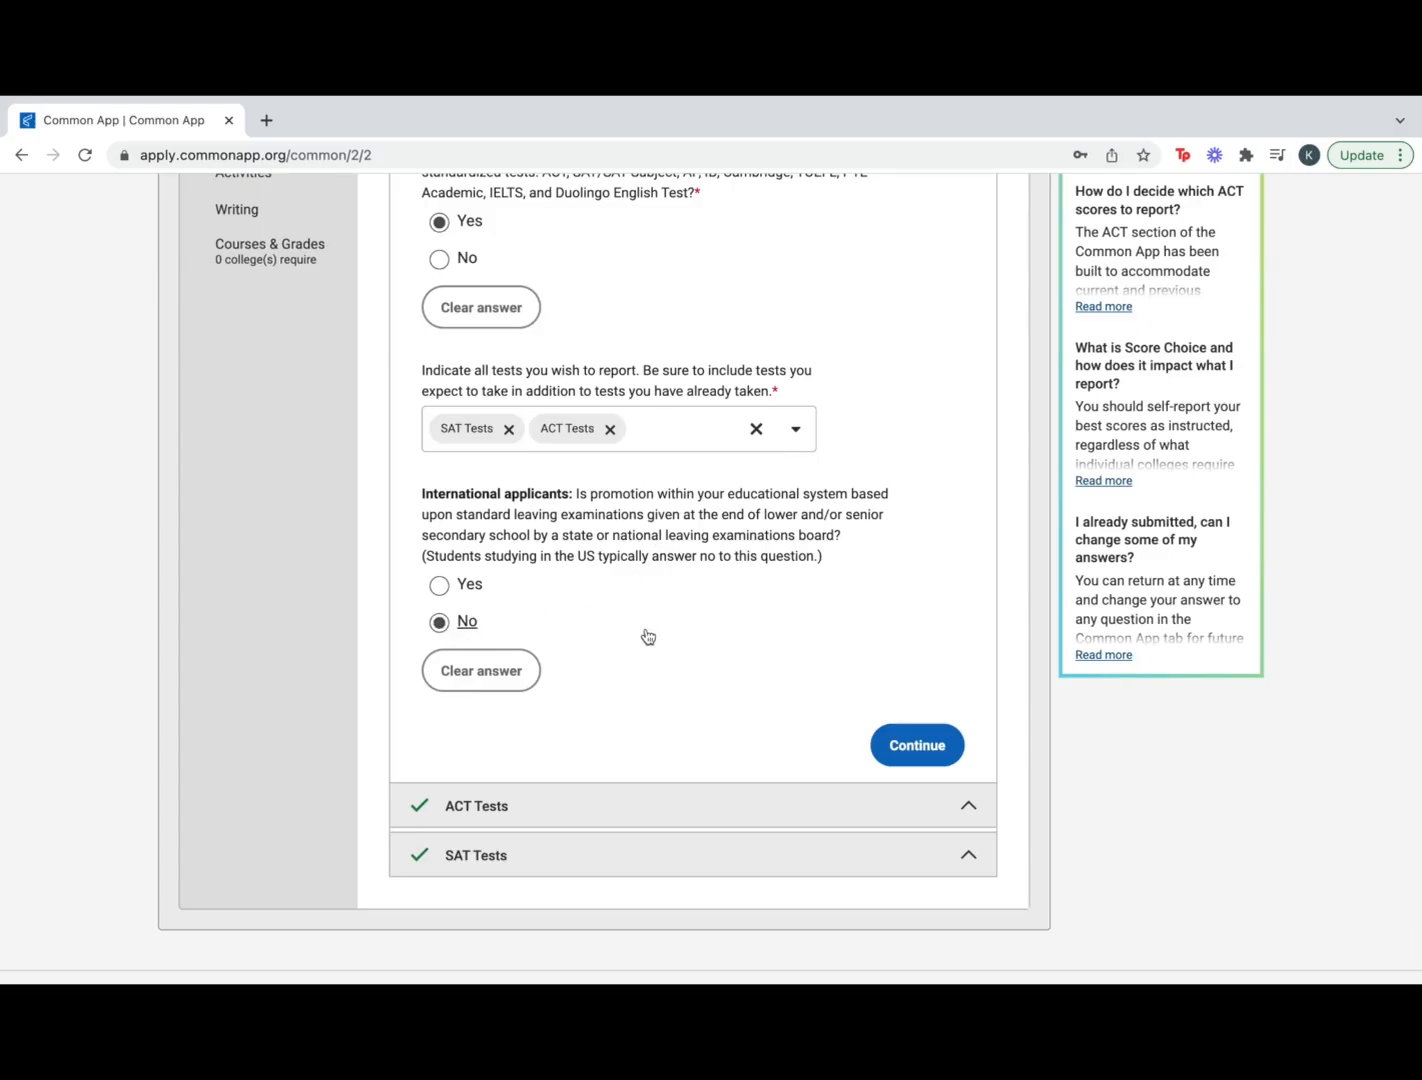
scroll(648, 636, "down", 1)
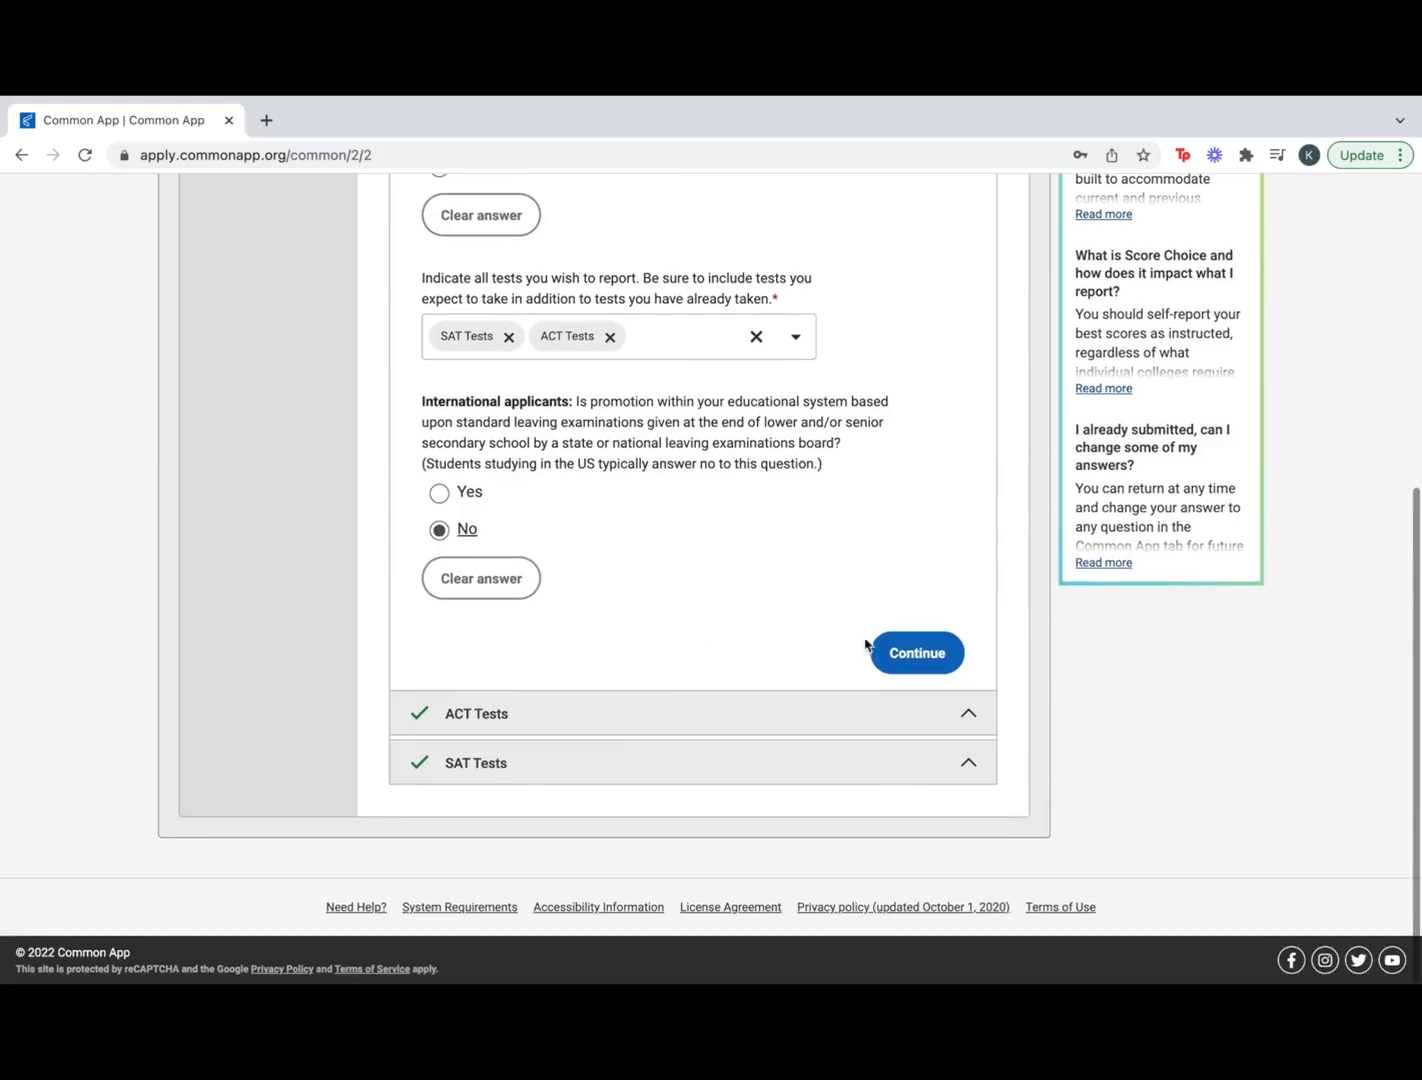
In ACT Tests, report 1 past ACT score and answer No to ACT Plus Writing
left_click(893, 650)
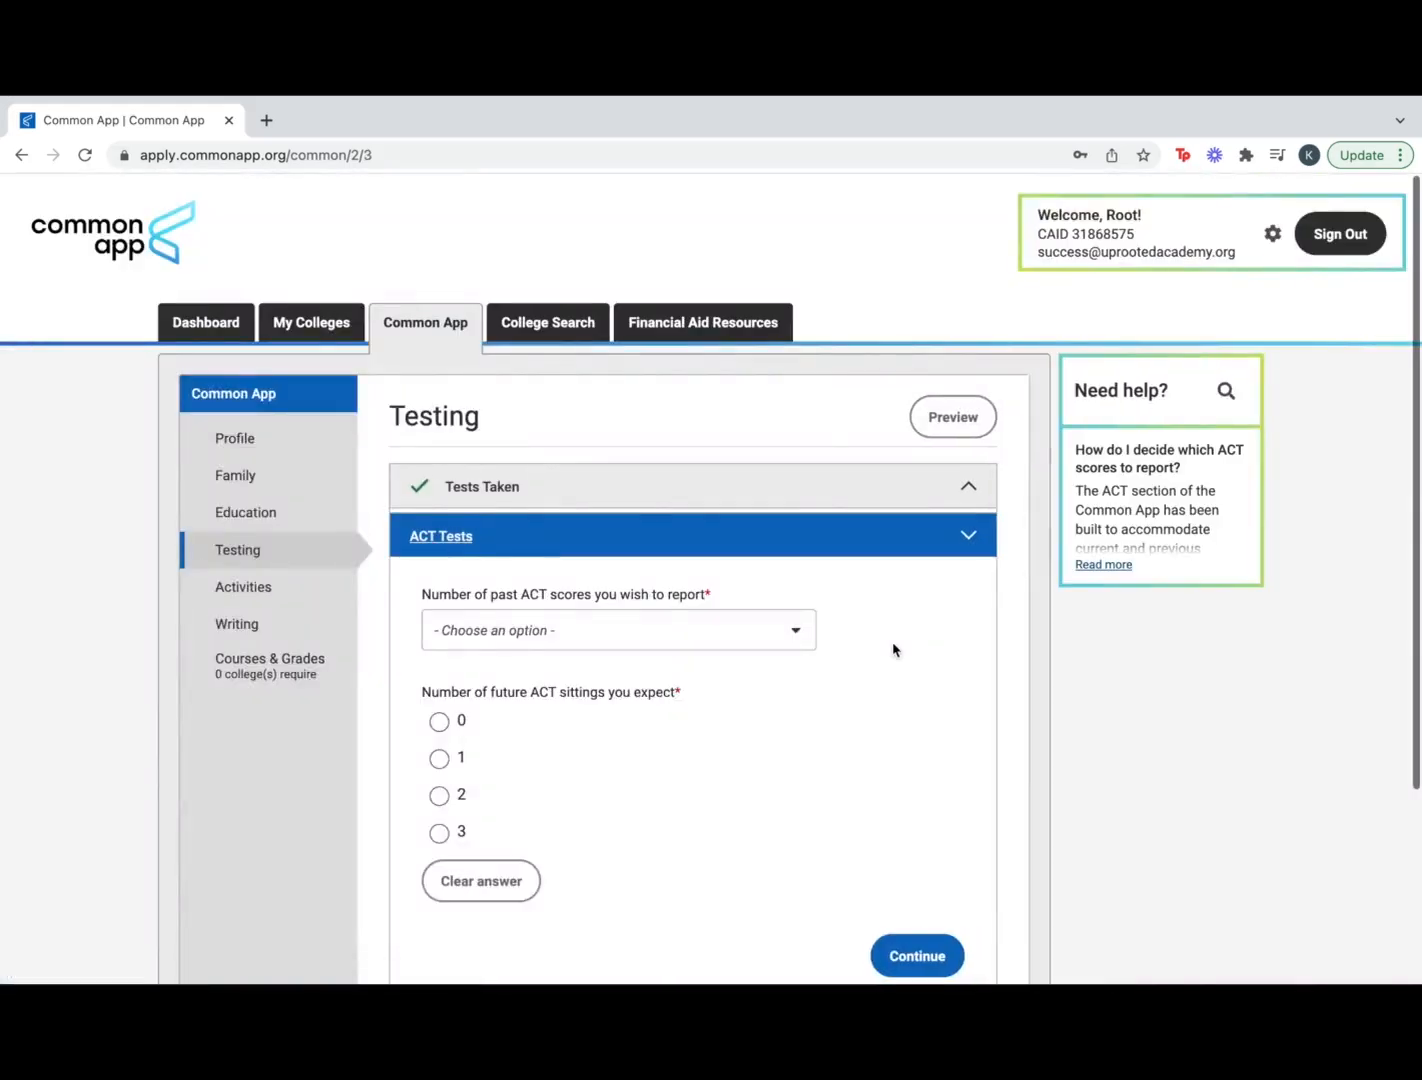
scroll(777, 789, "down", 1)
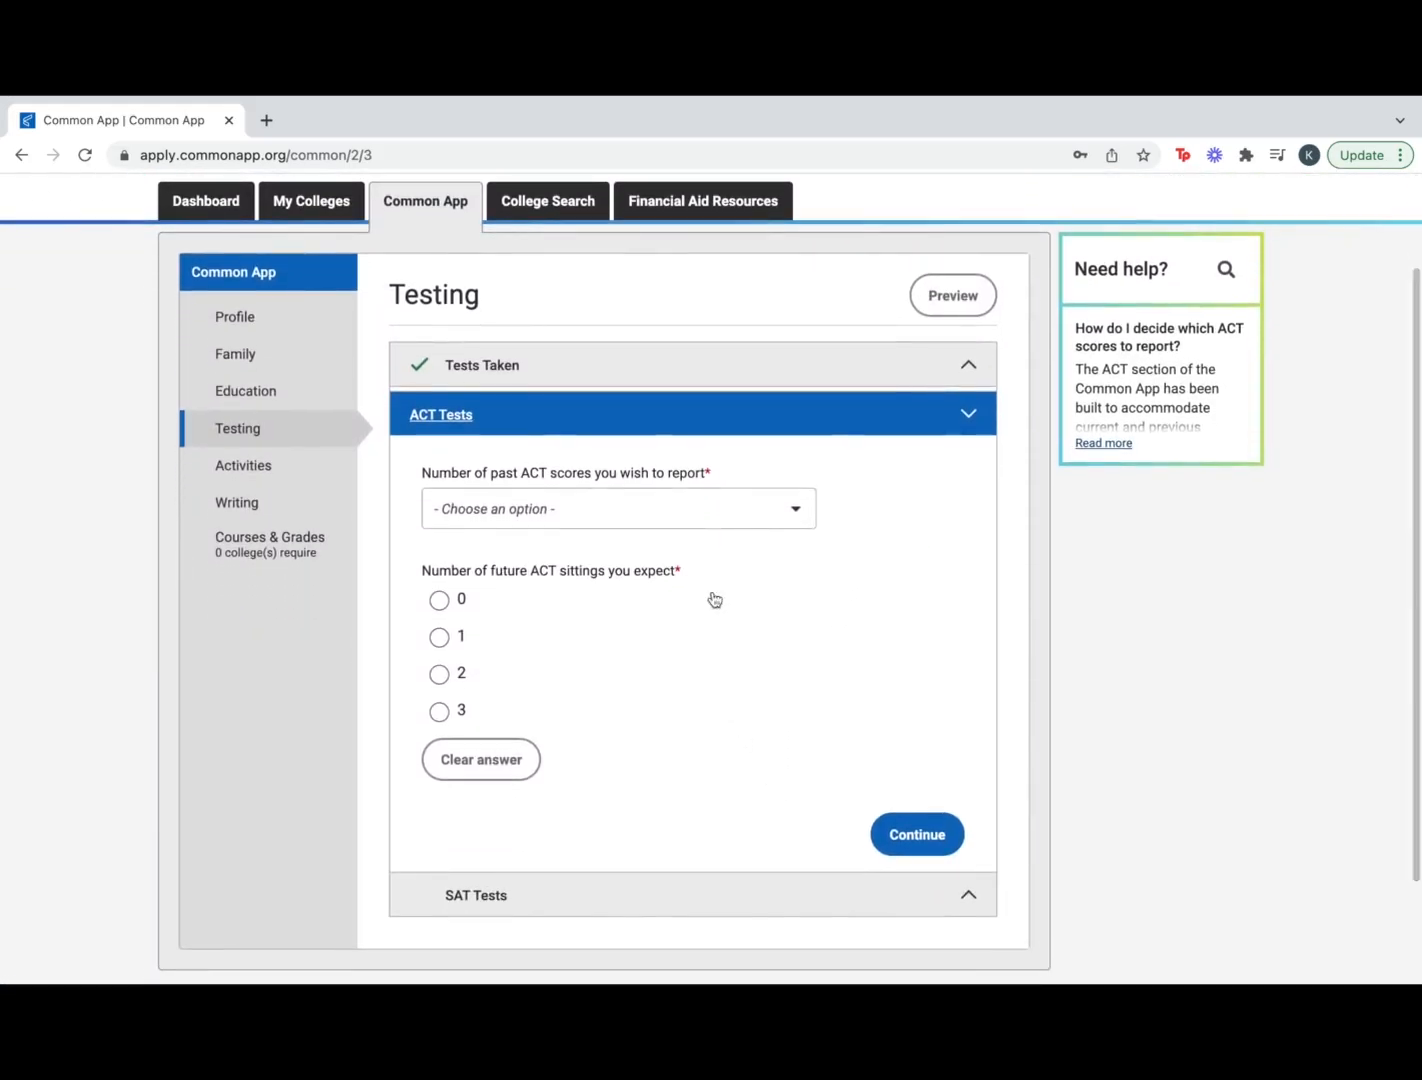
left_click(792, 508)
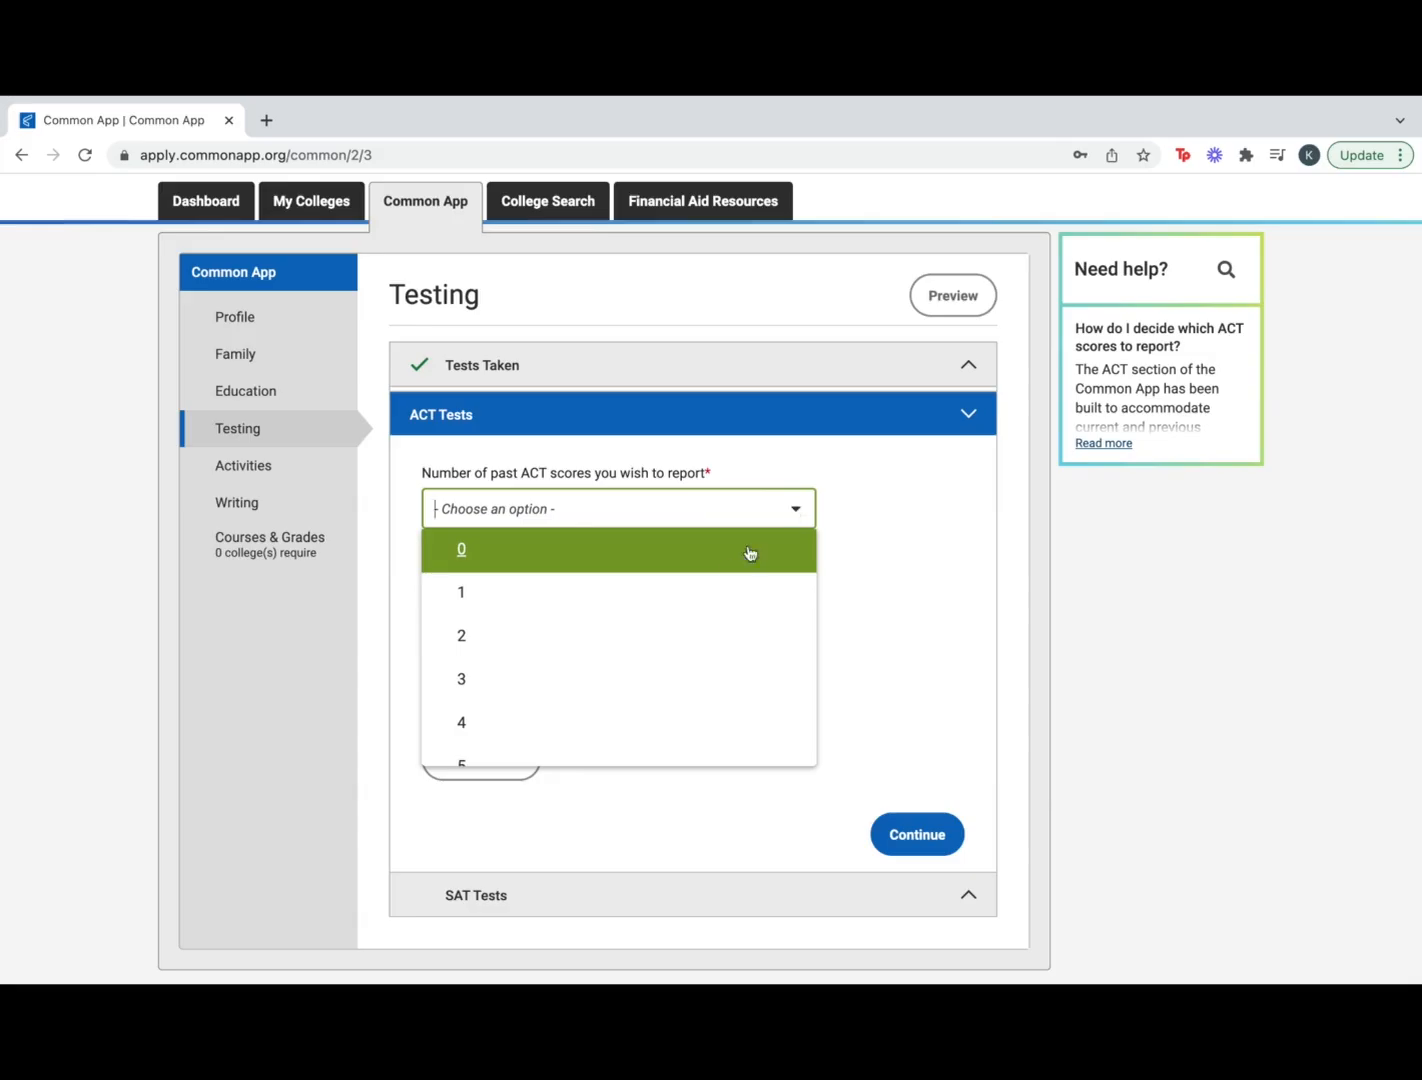
left_click(707, 593)
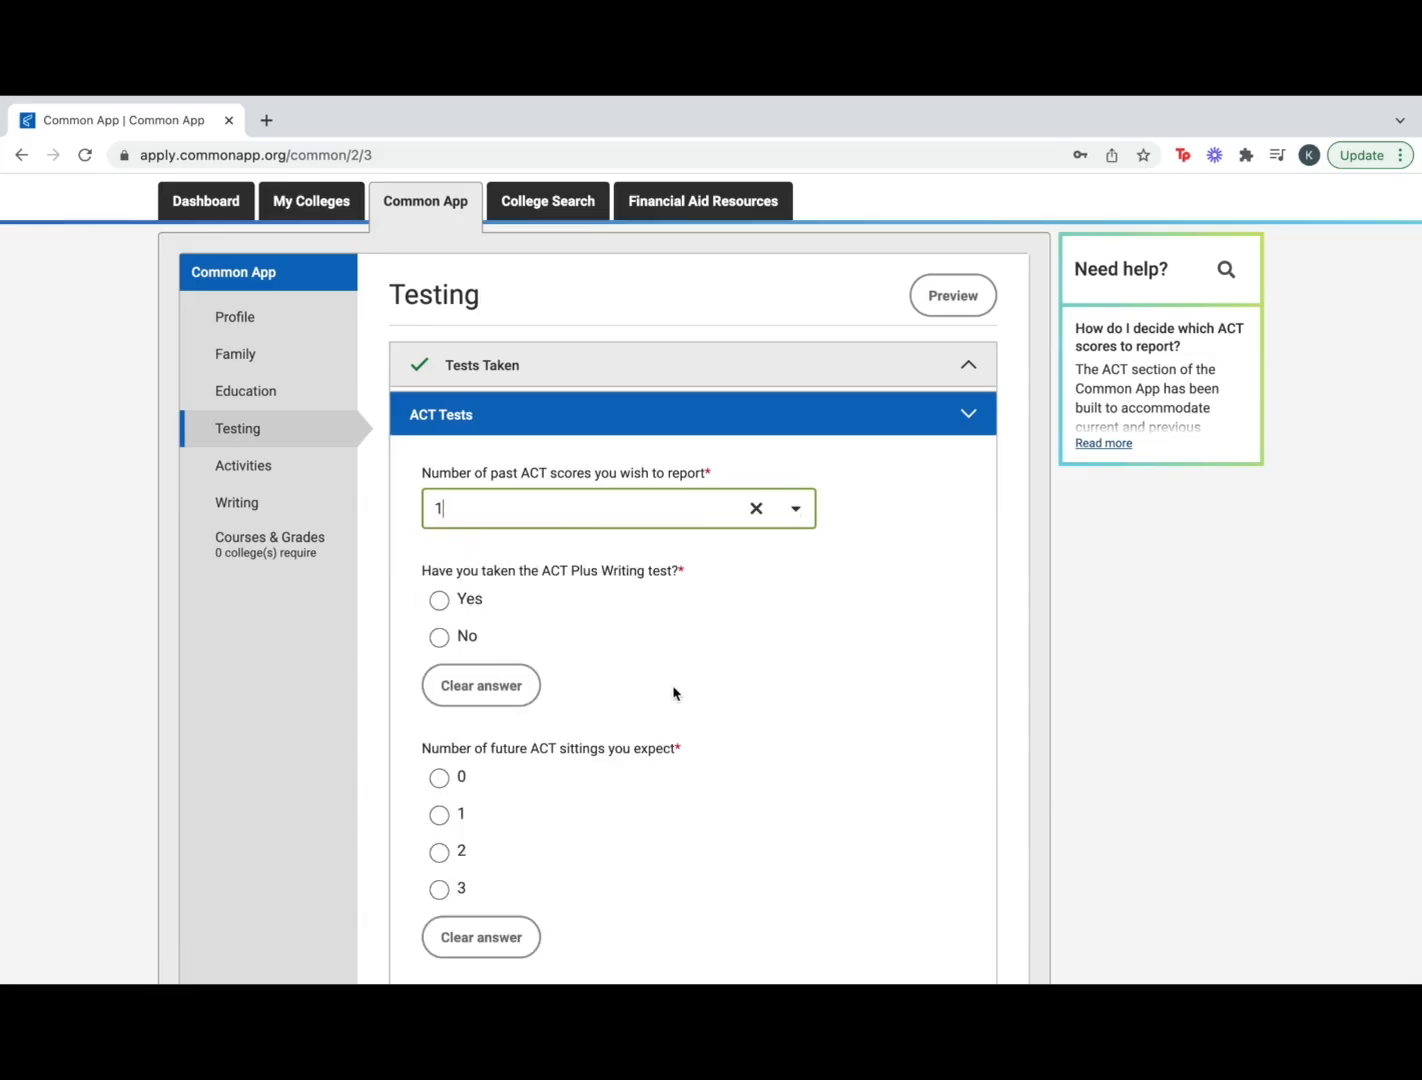
scroll(681, 712, "down", 1)
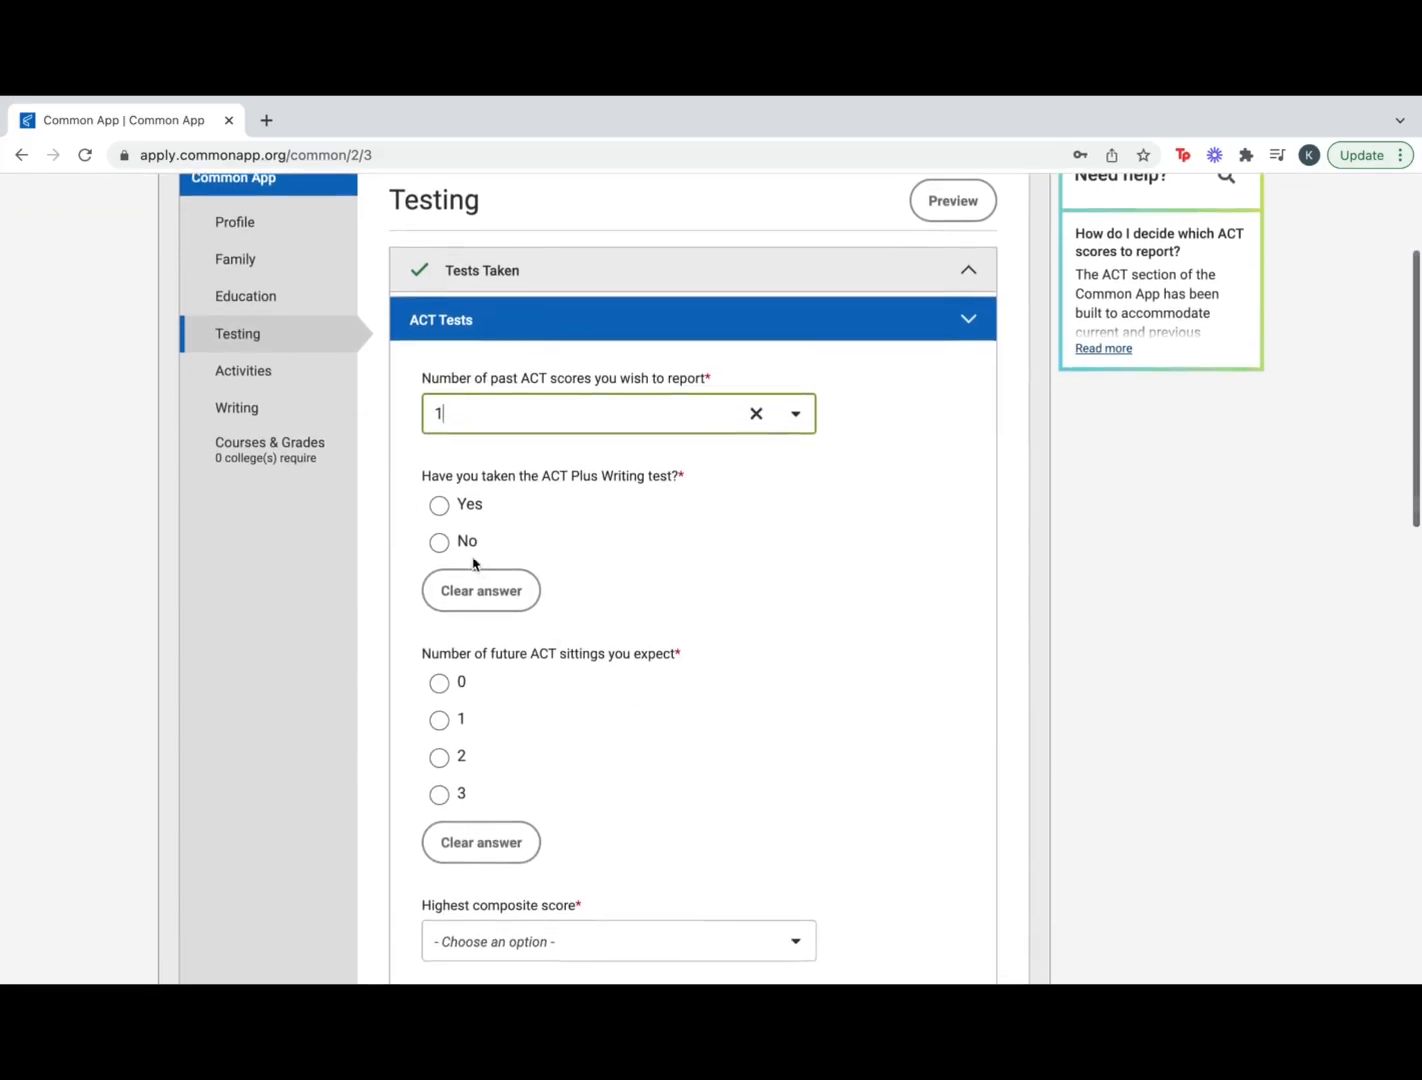
left_click(443, 549)
Expect 1 future ACT sitting, leaving the highest composite score unselected
scroll(532, 707, "down", 2)
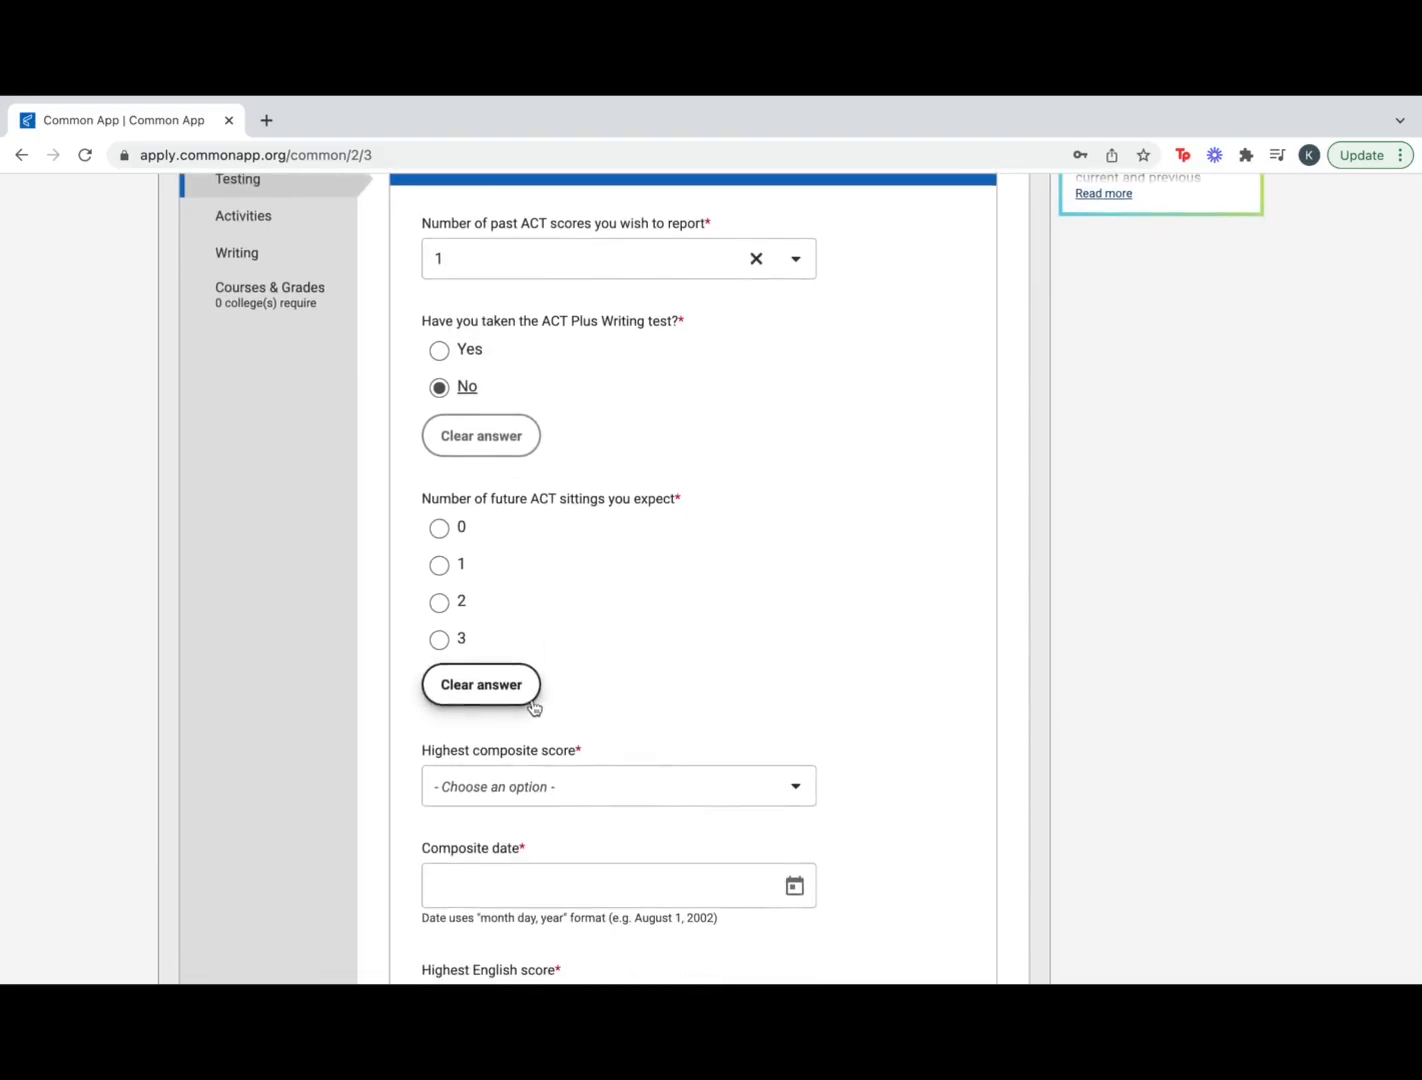
scroll(532, 706, "down", 1)
left_click(447, 546)
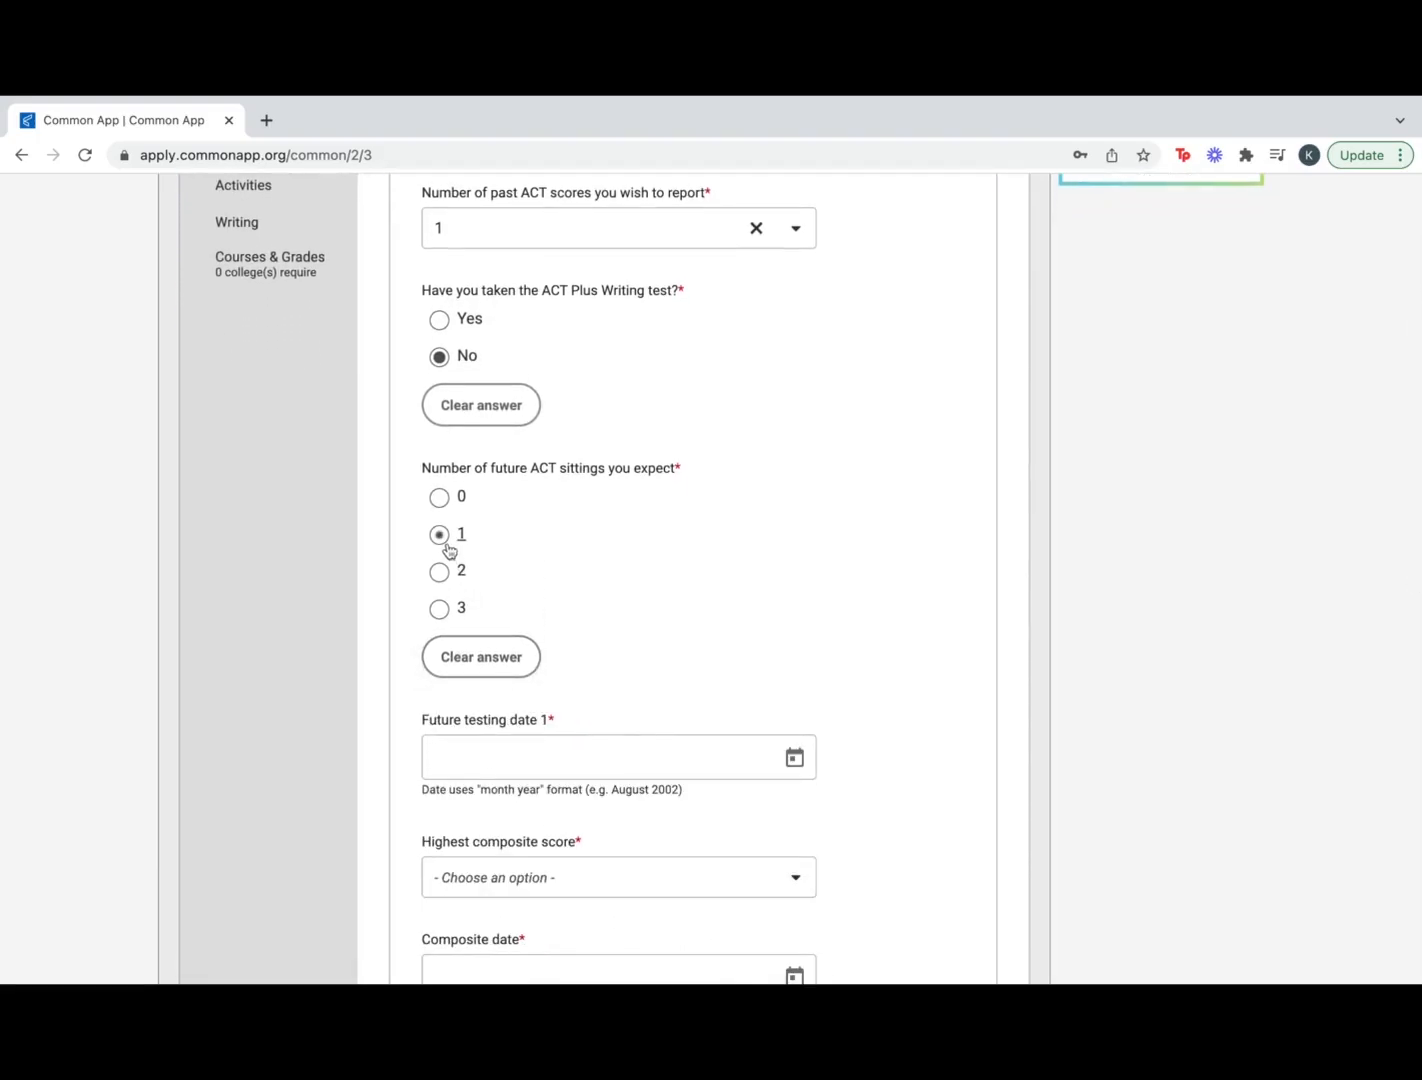
scroll(593, 683, "down", 3)
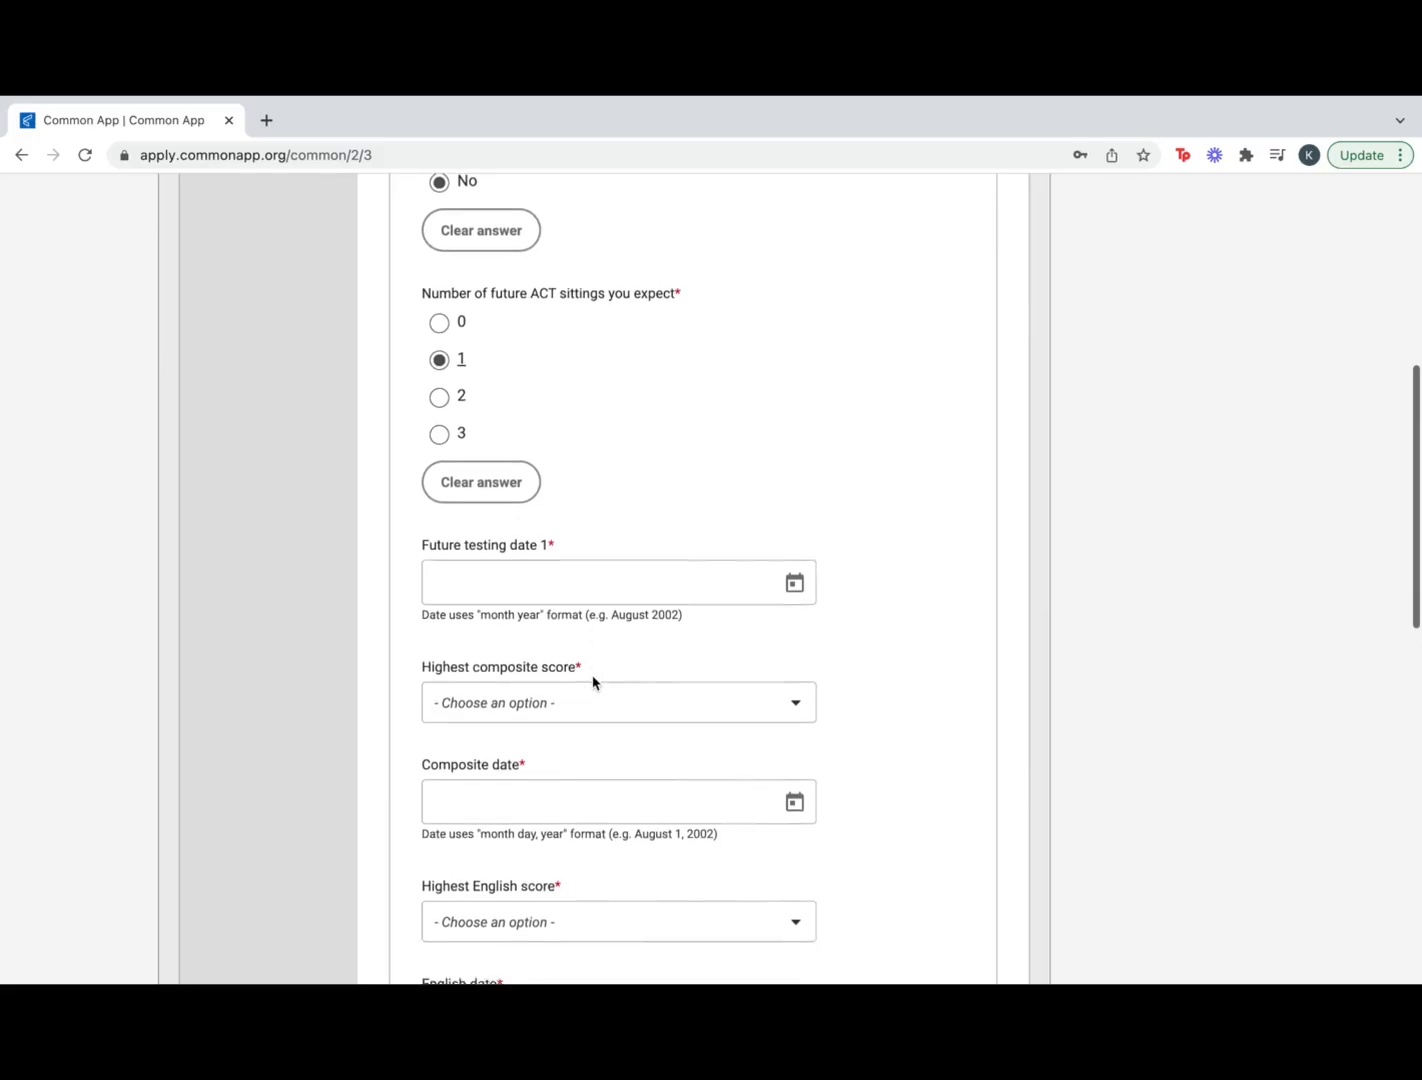
scroll(593, 683, "down", 2)
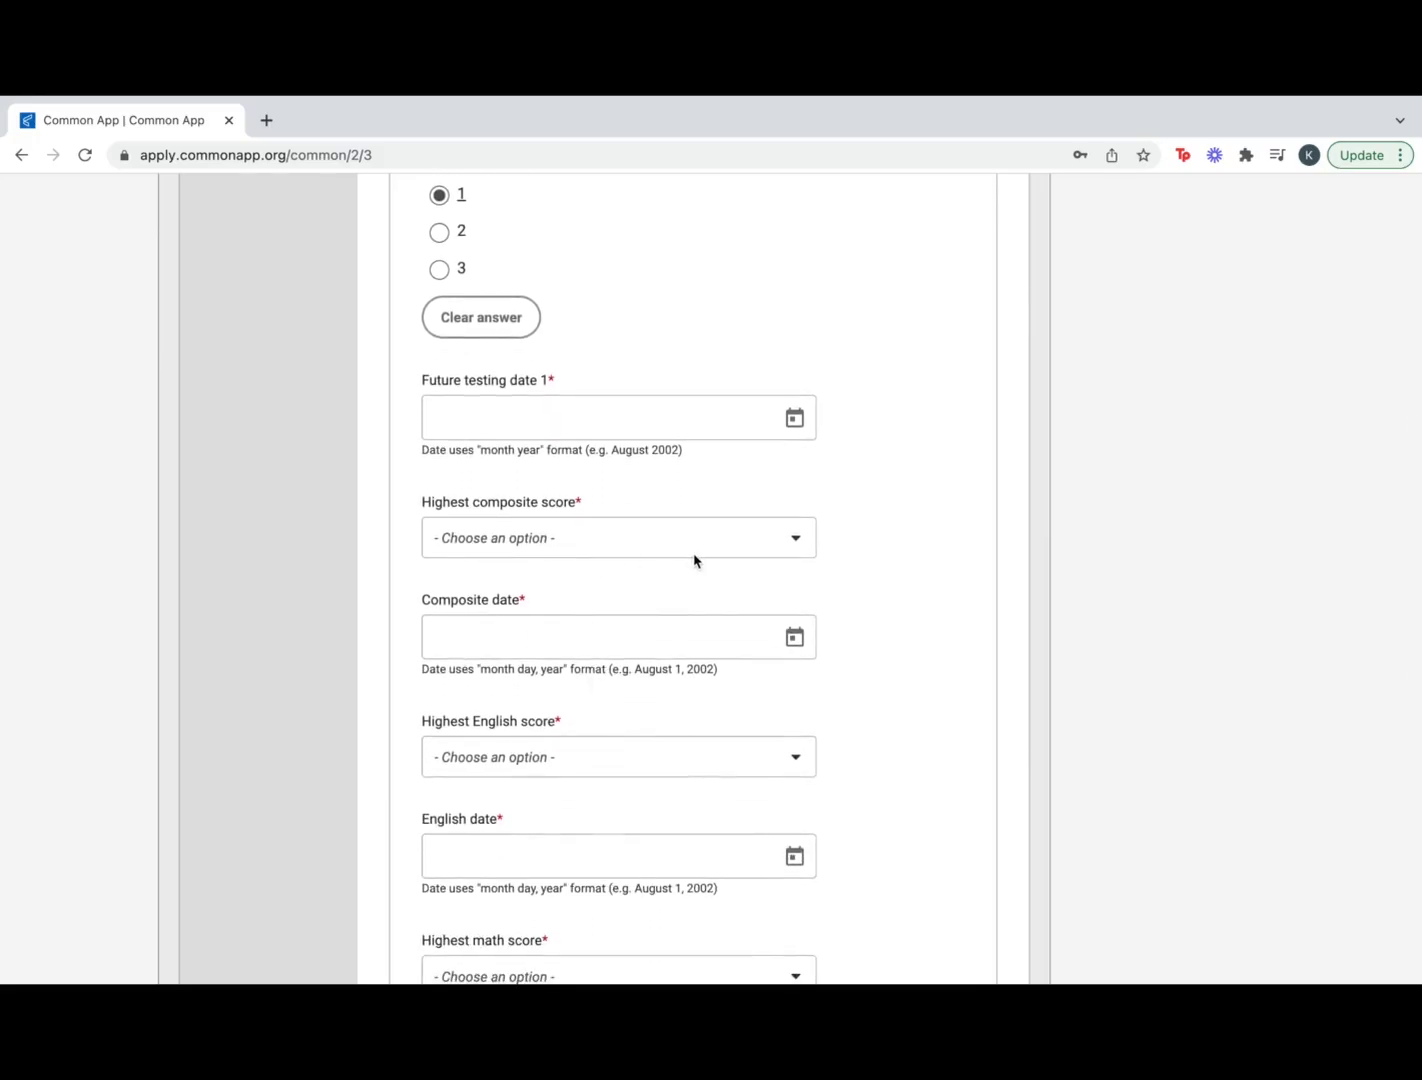
scroll(695, 560, "down", 2)
left_click(790, 441)
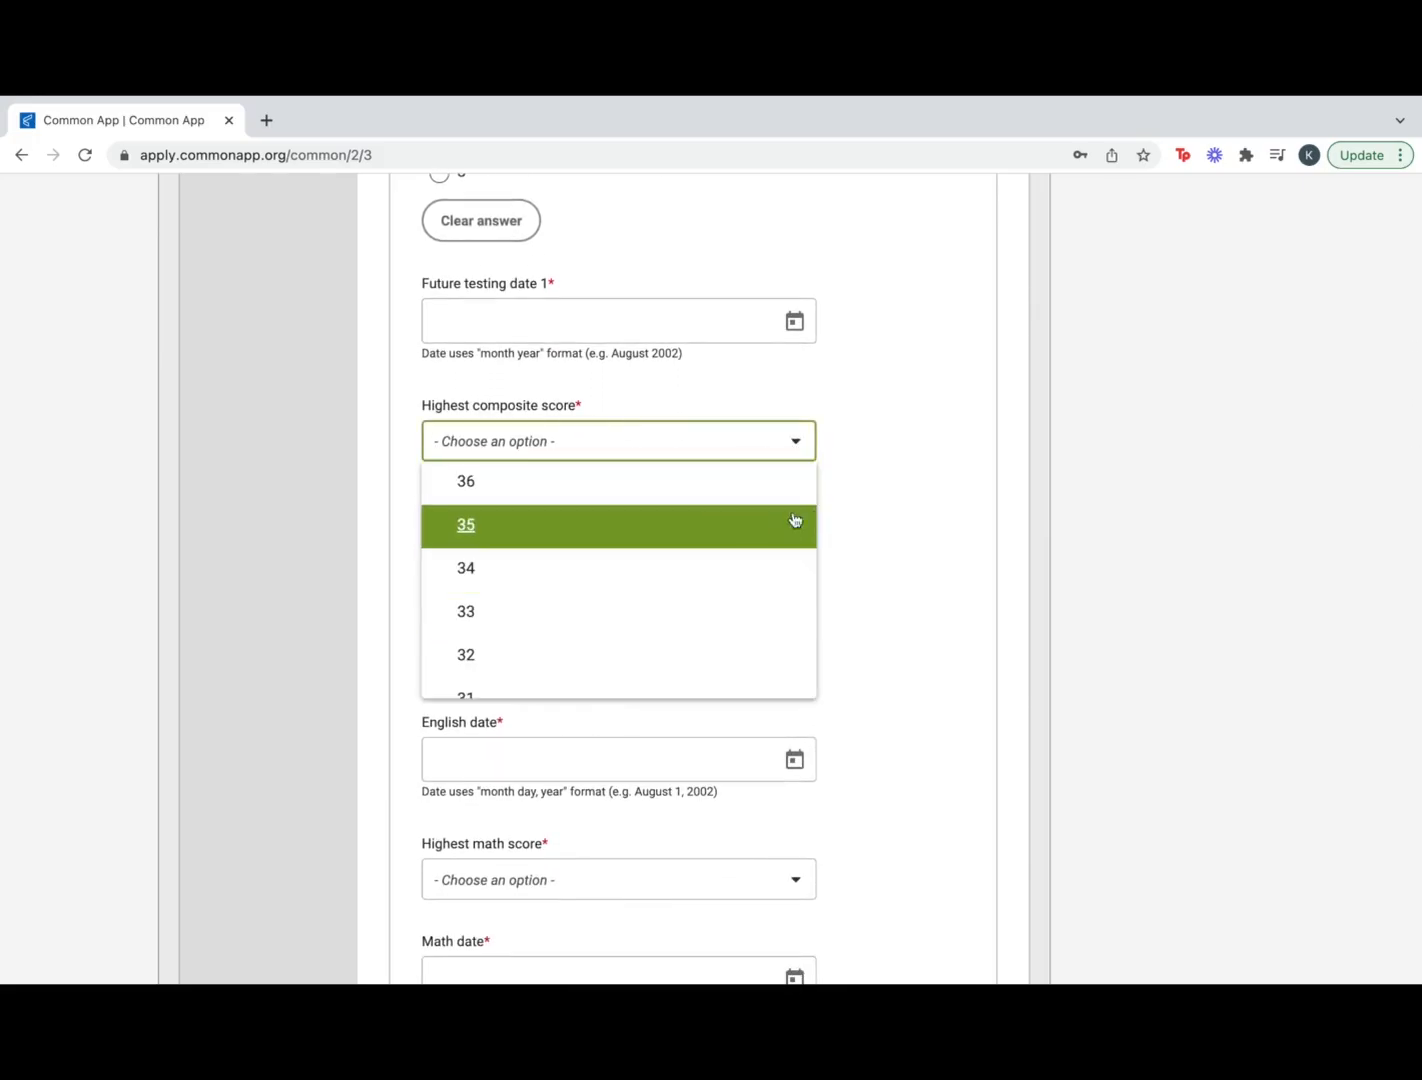
left_click(886, 525)
scroll(876, 519, "down", 2)
scroll(779, 580, "down", 5)
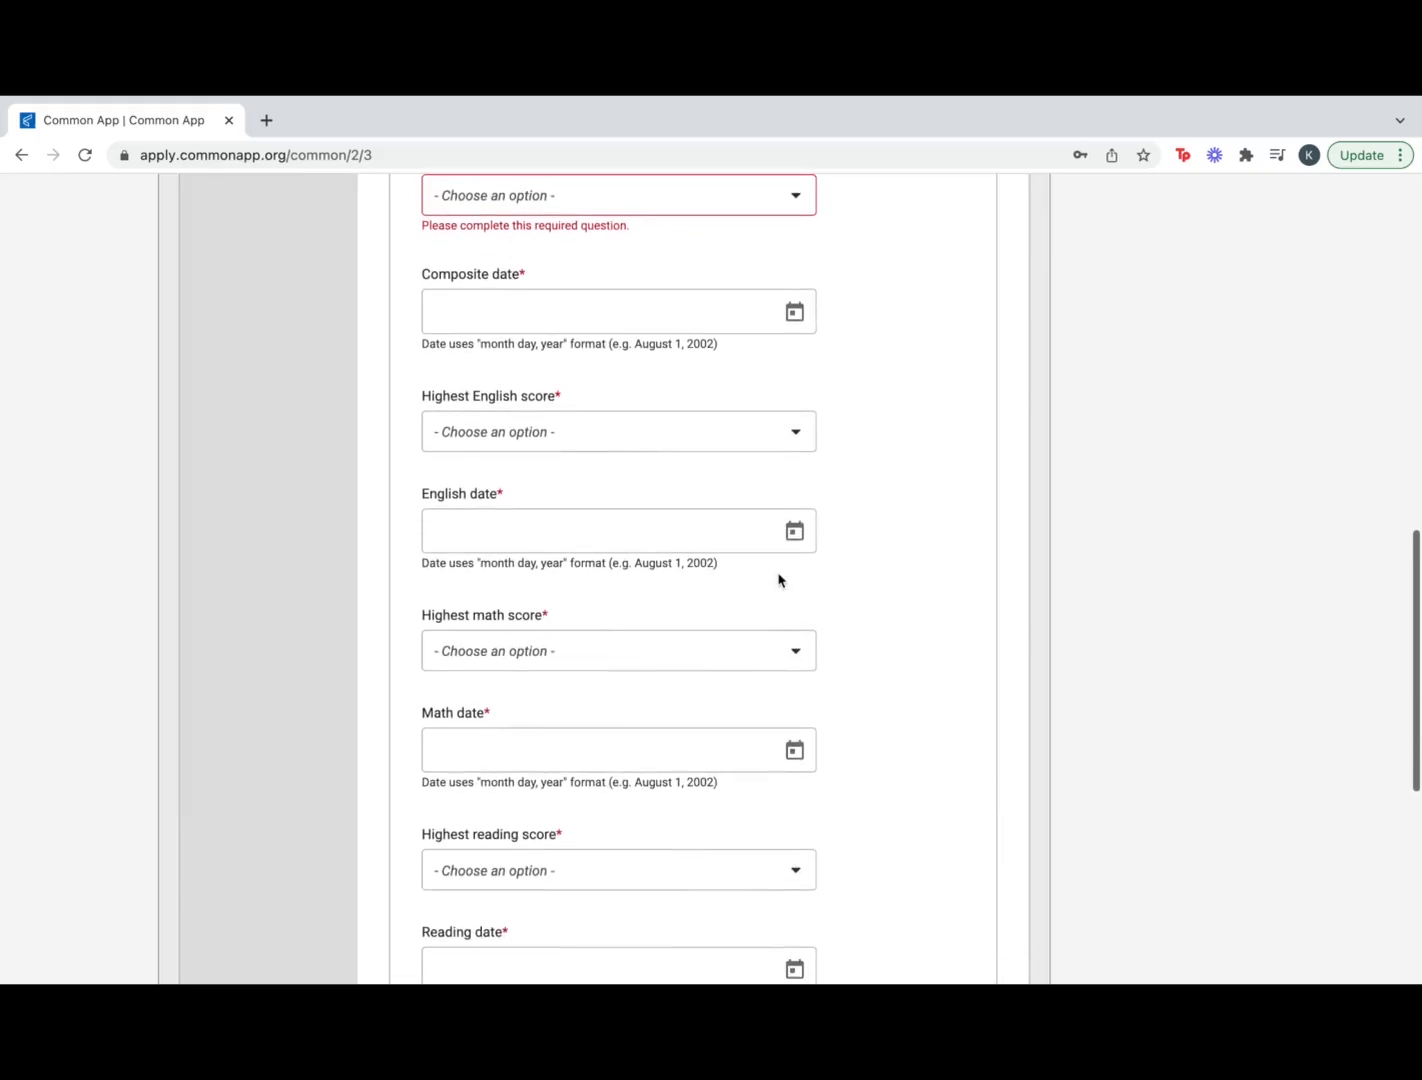
scroll(747, 660, "down", 3)
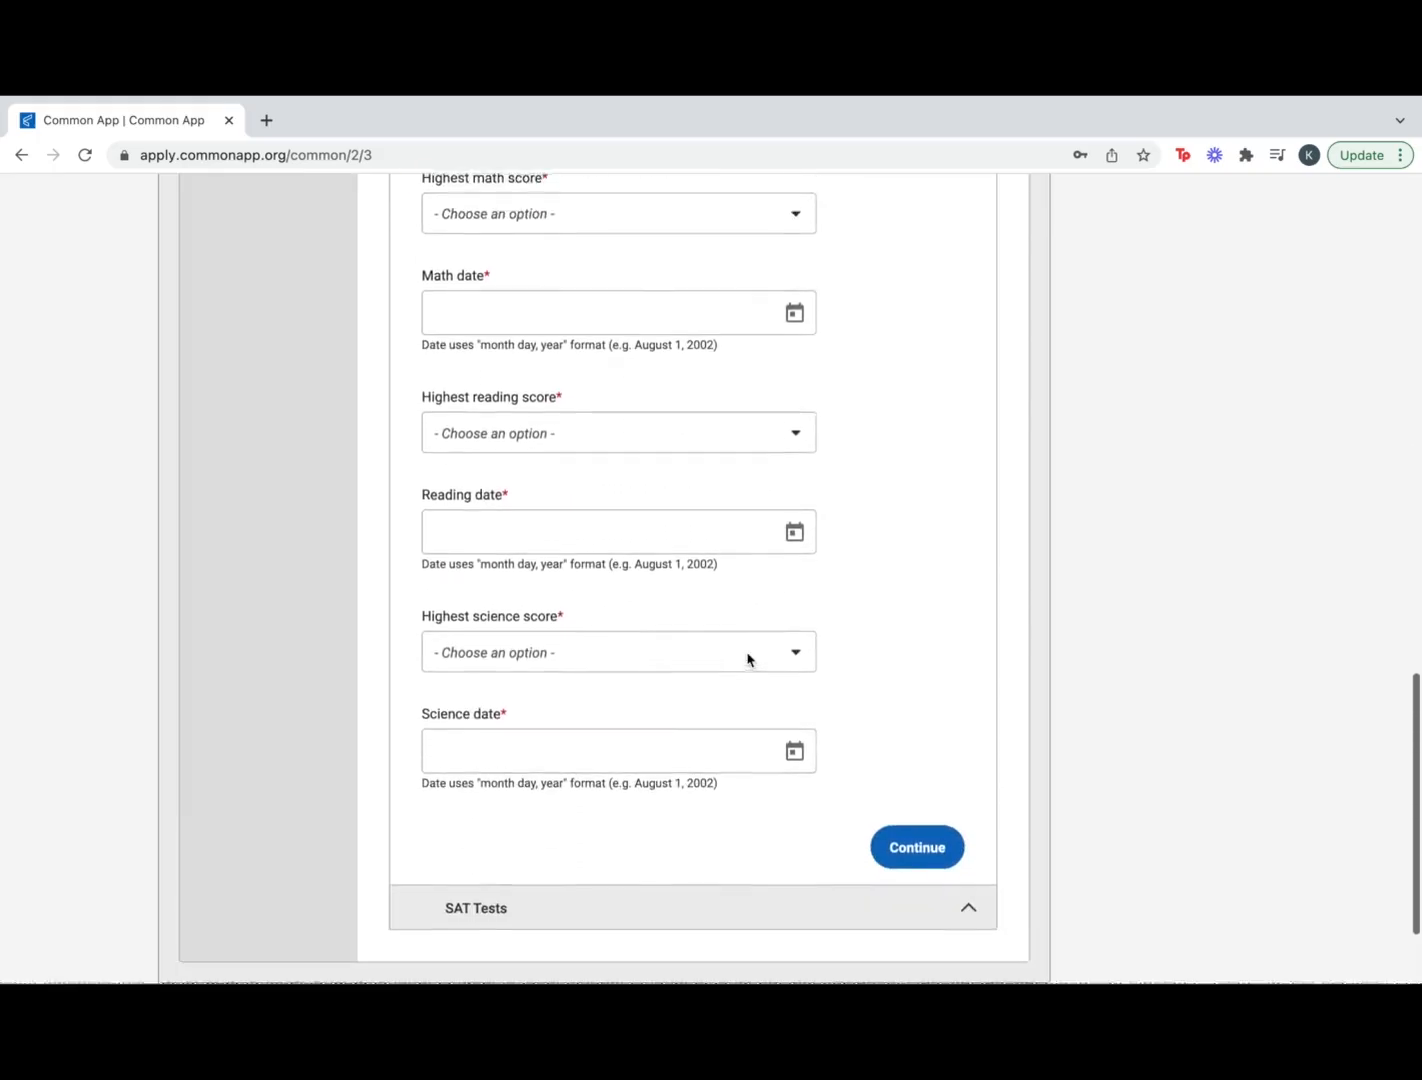
In SAT Tests, report 1 past SAT score, Yes to the SAT essay, and 0 future sittings
left_click(928, 768)
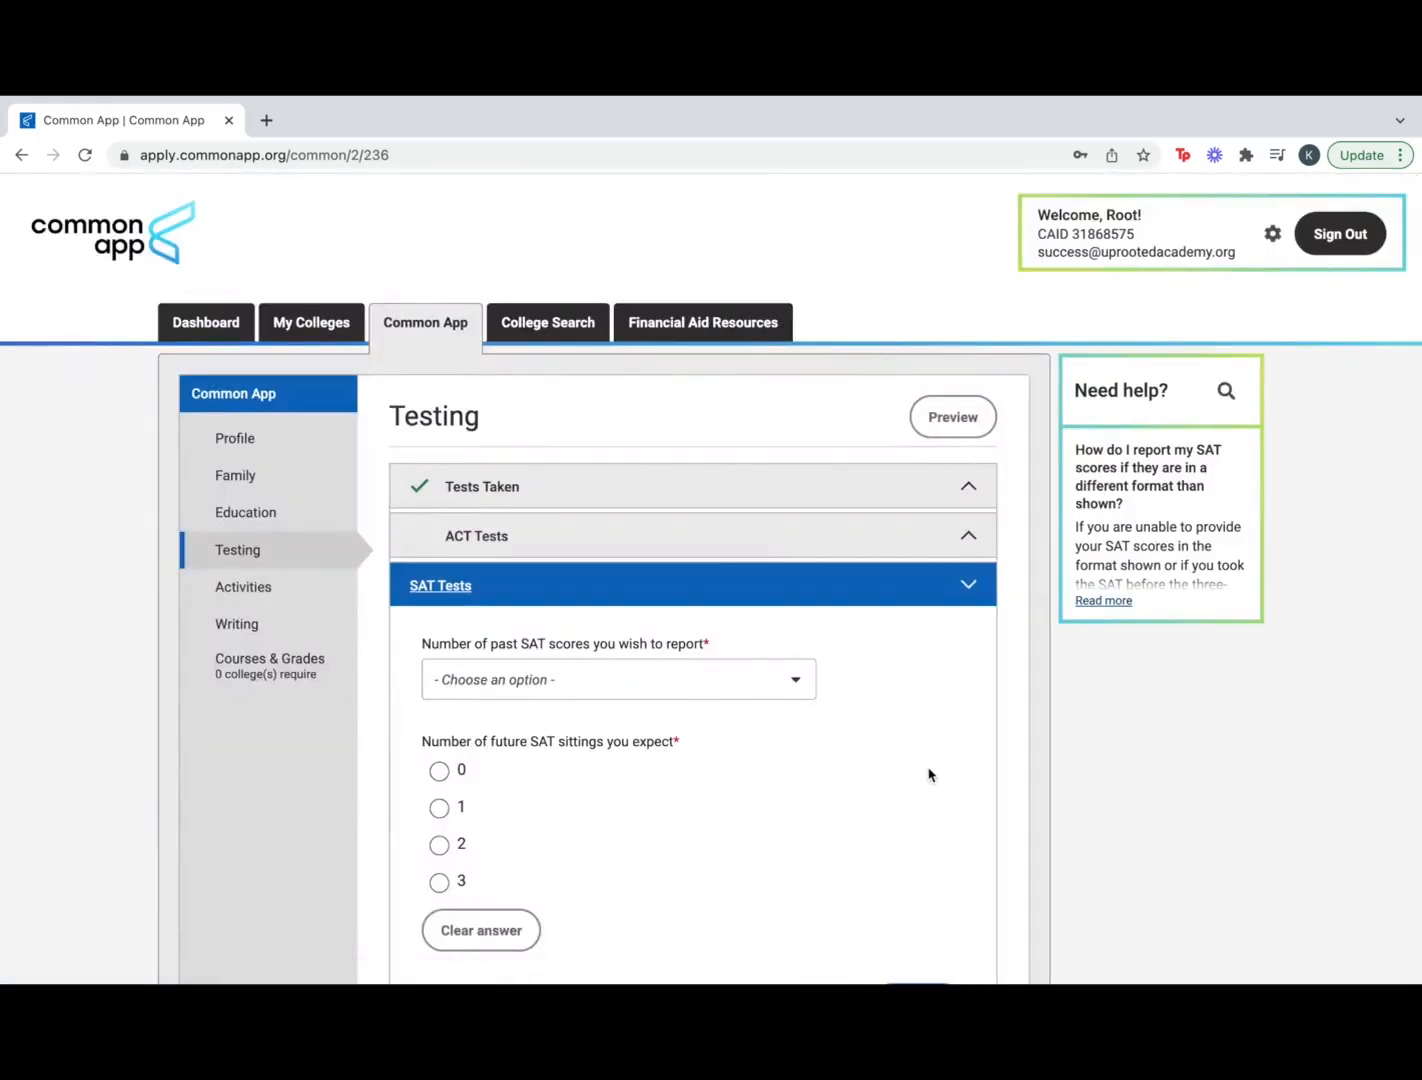
scroll(927, 772, "down", 2)
left_click(801, 565)
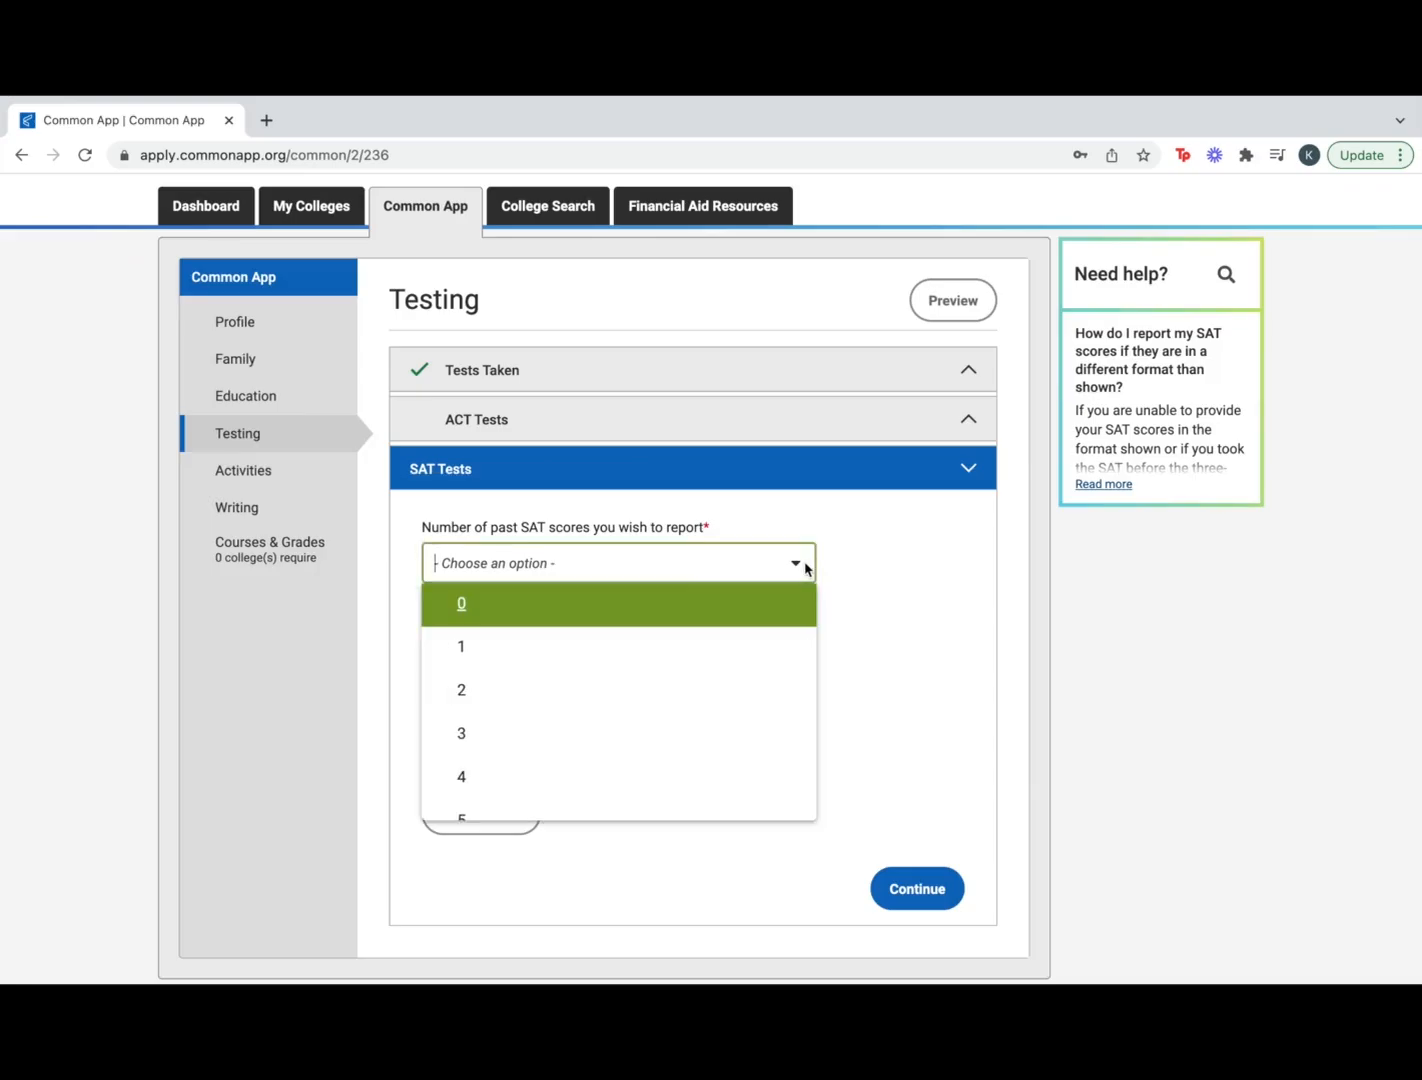
left_click(606, 645)
scroll(448, 716, "down", 2)
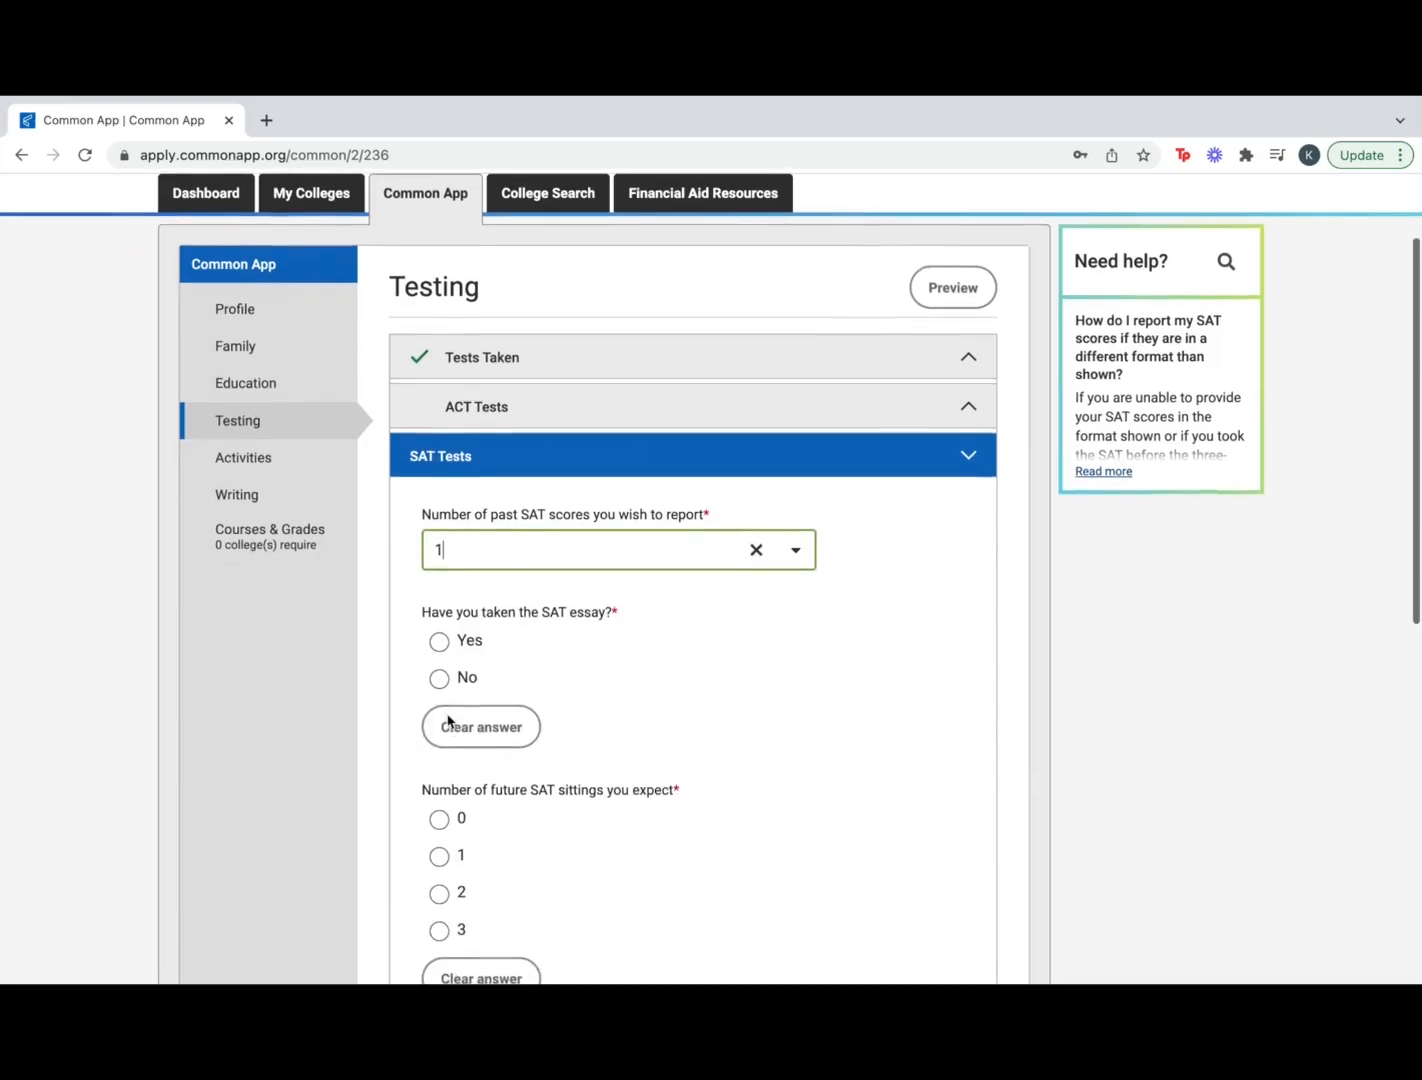
left_click(445, 557)
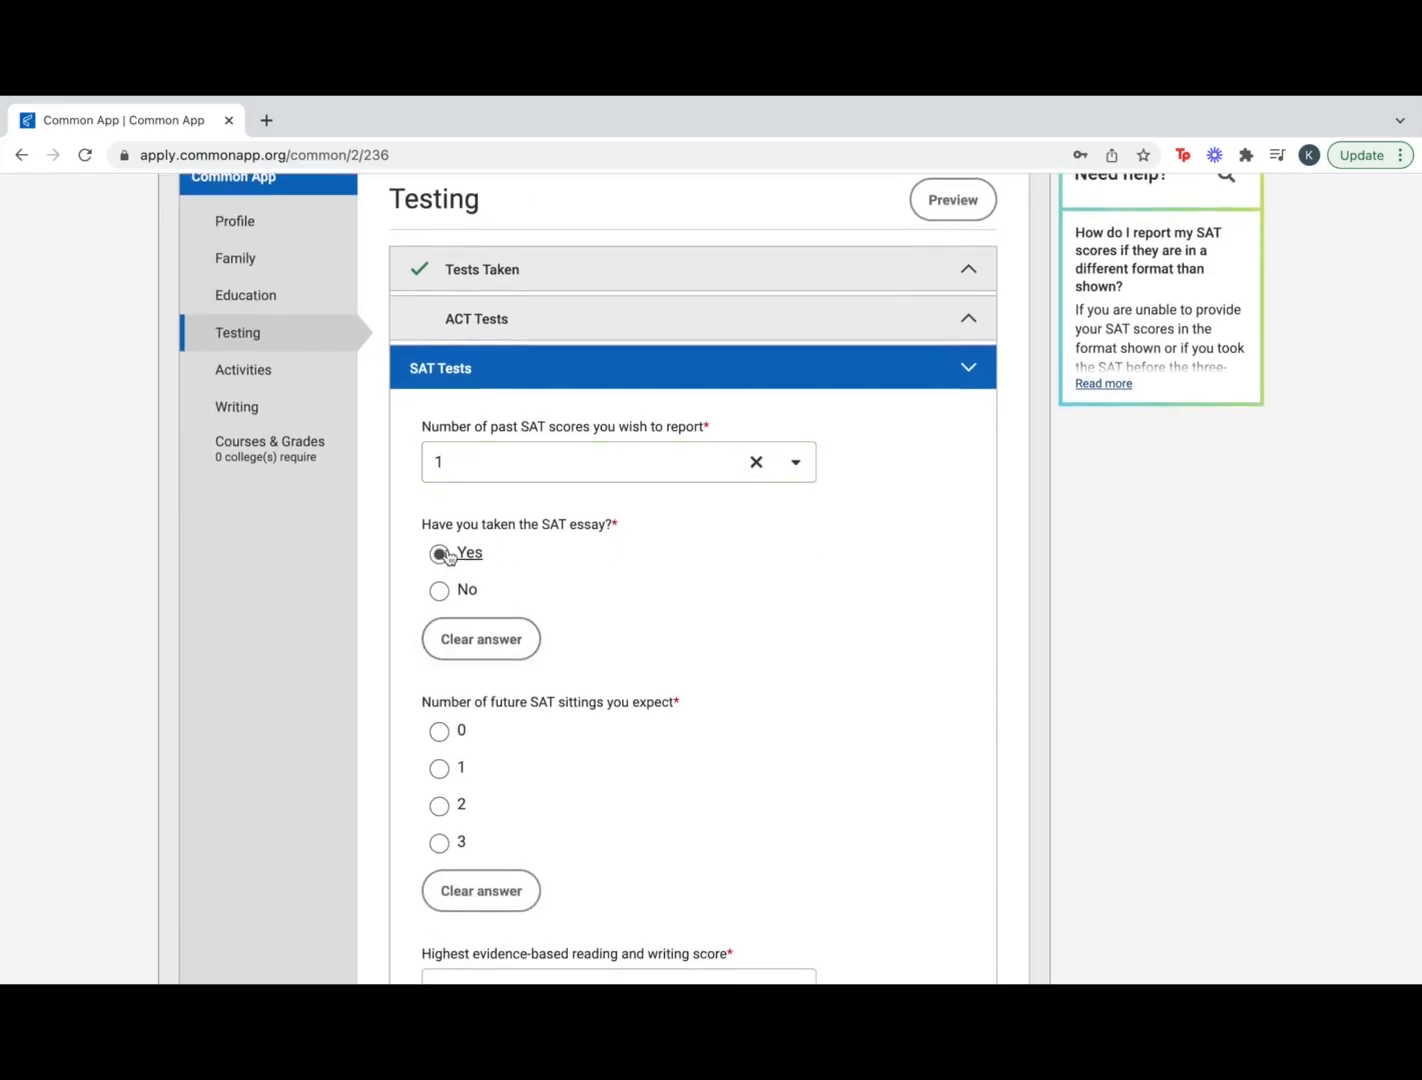
scroll(562, 663, "down", 3)
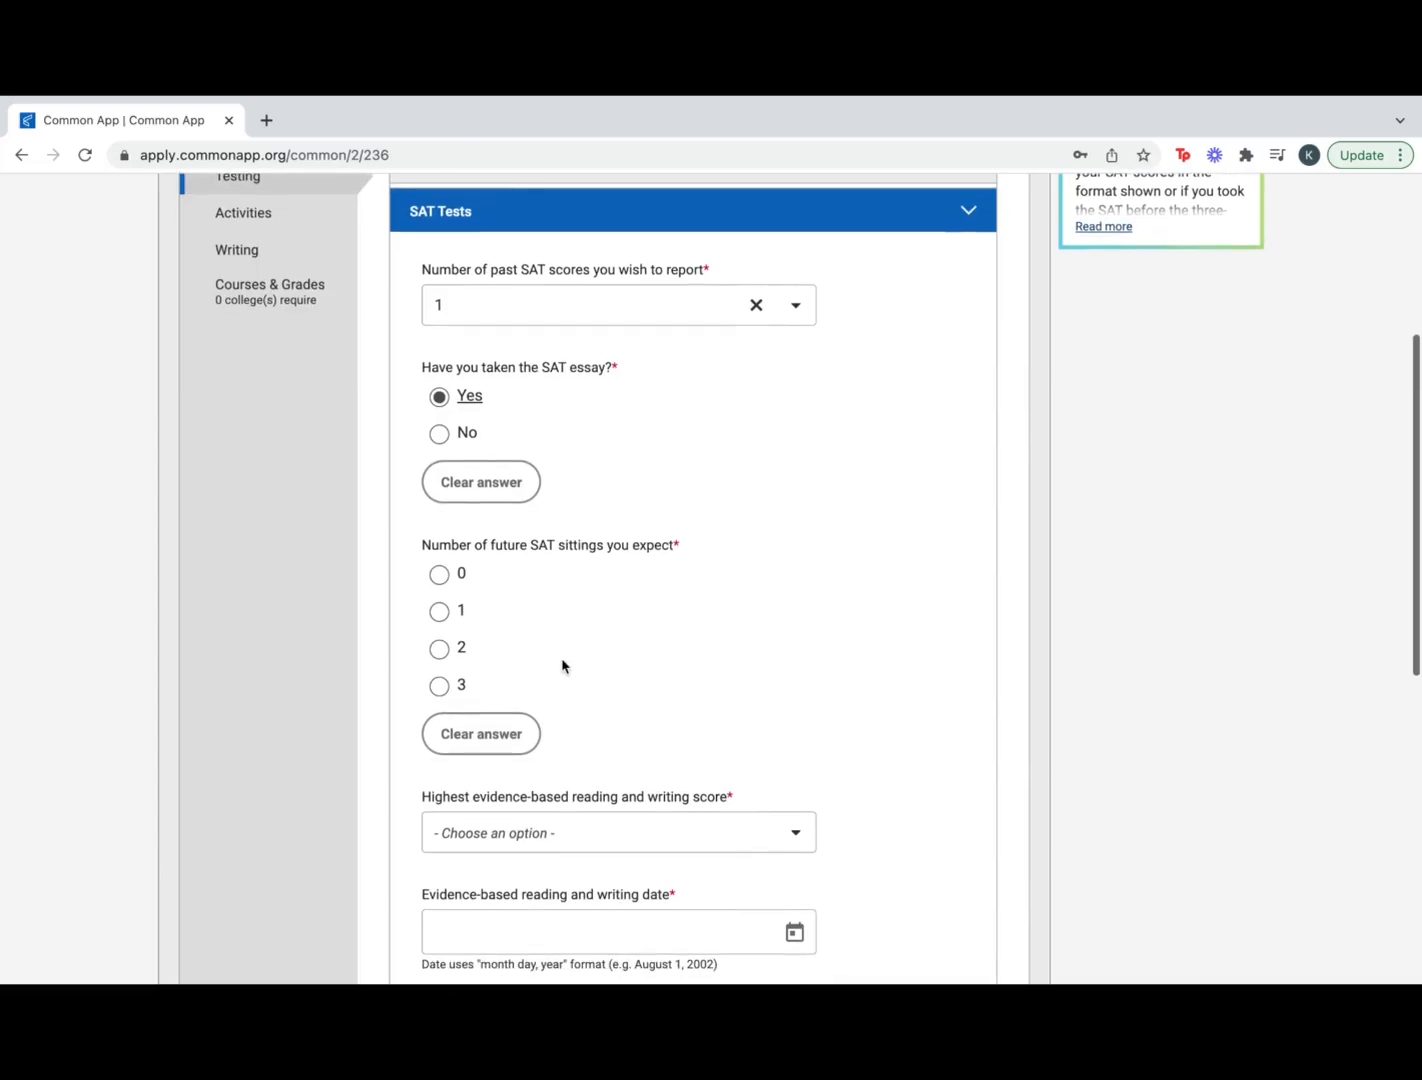
left_click(439, 573)
scroll(569, 692, "down", 5)
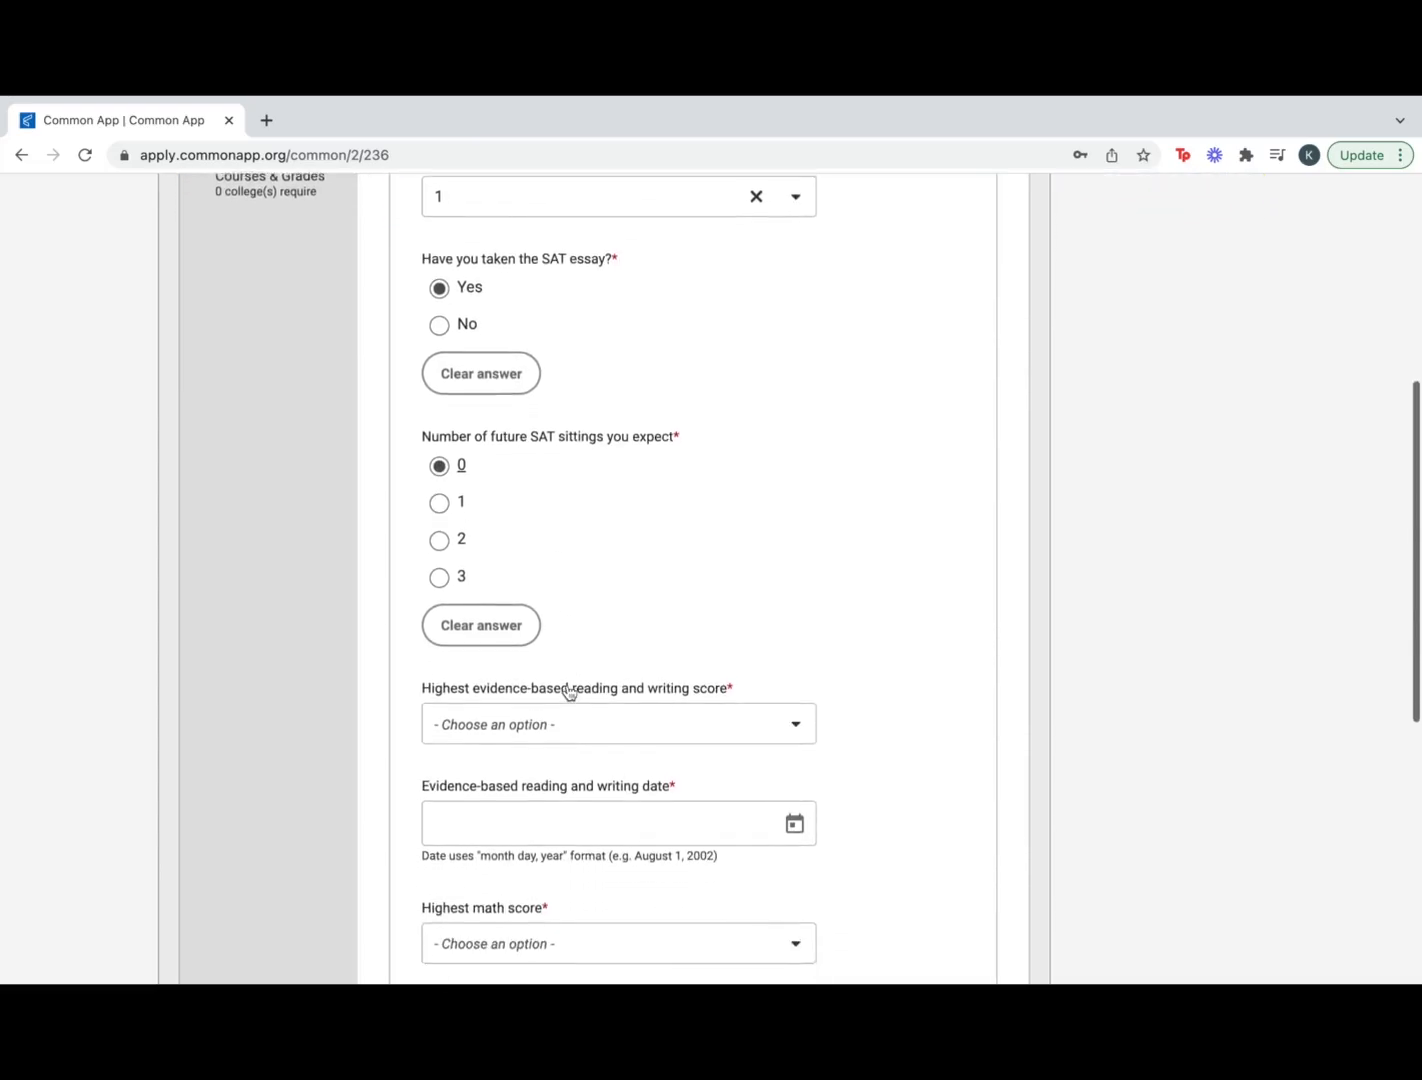
scroll(568, 690, "down", 5)
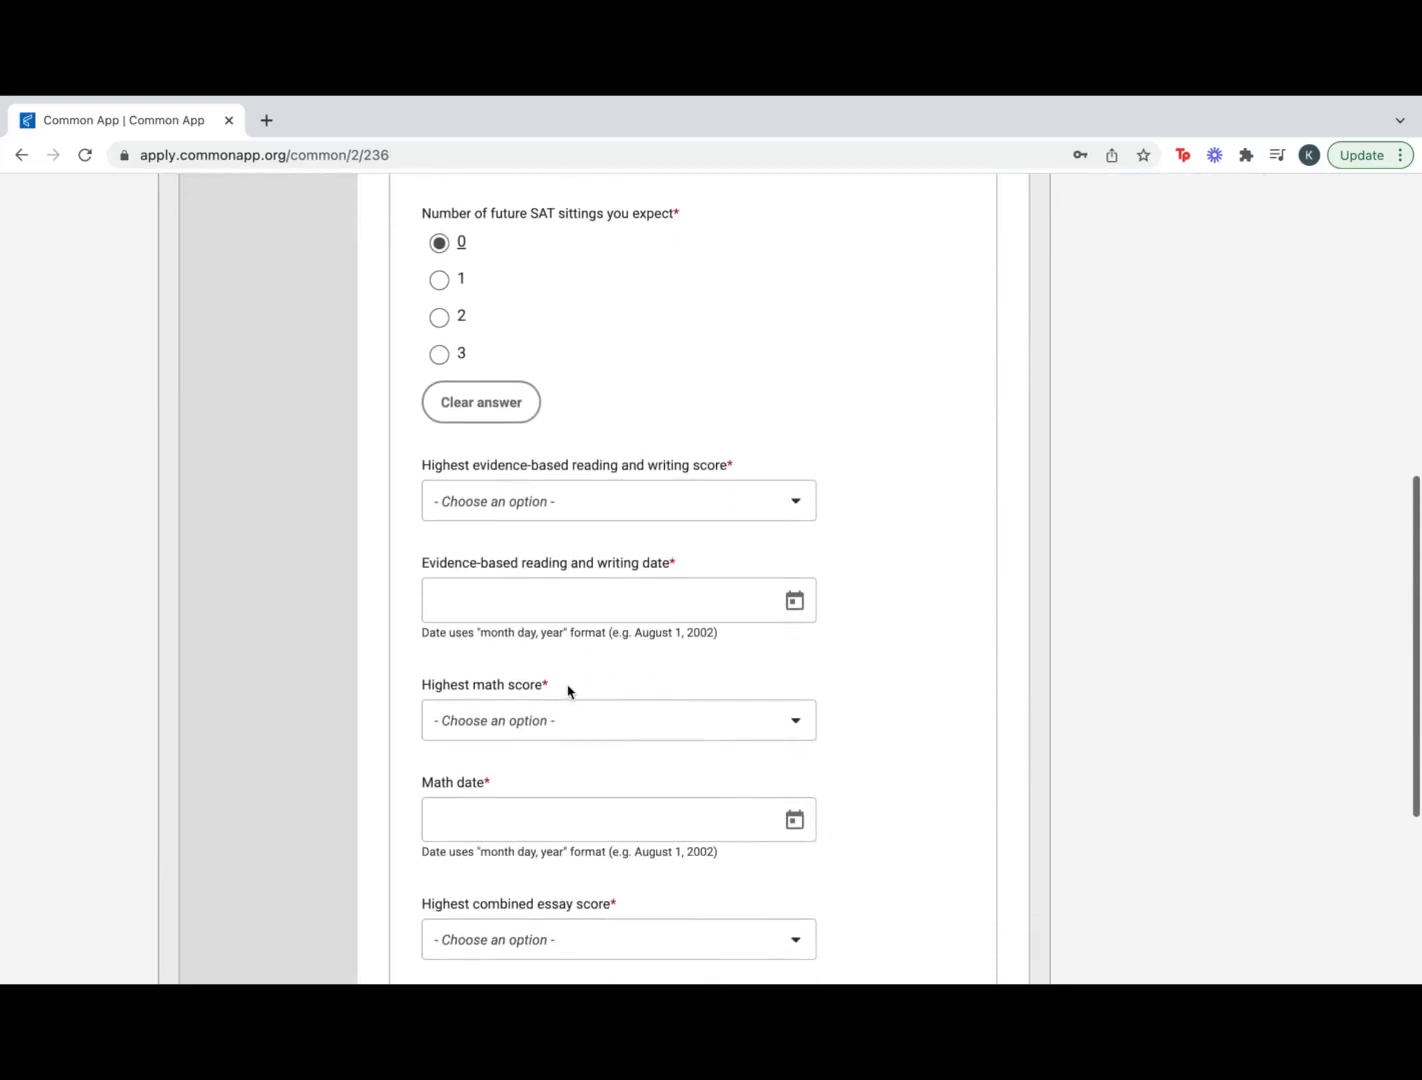
scroll(568, 689, "down", 1)
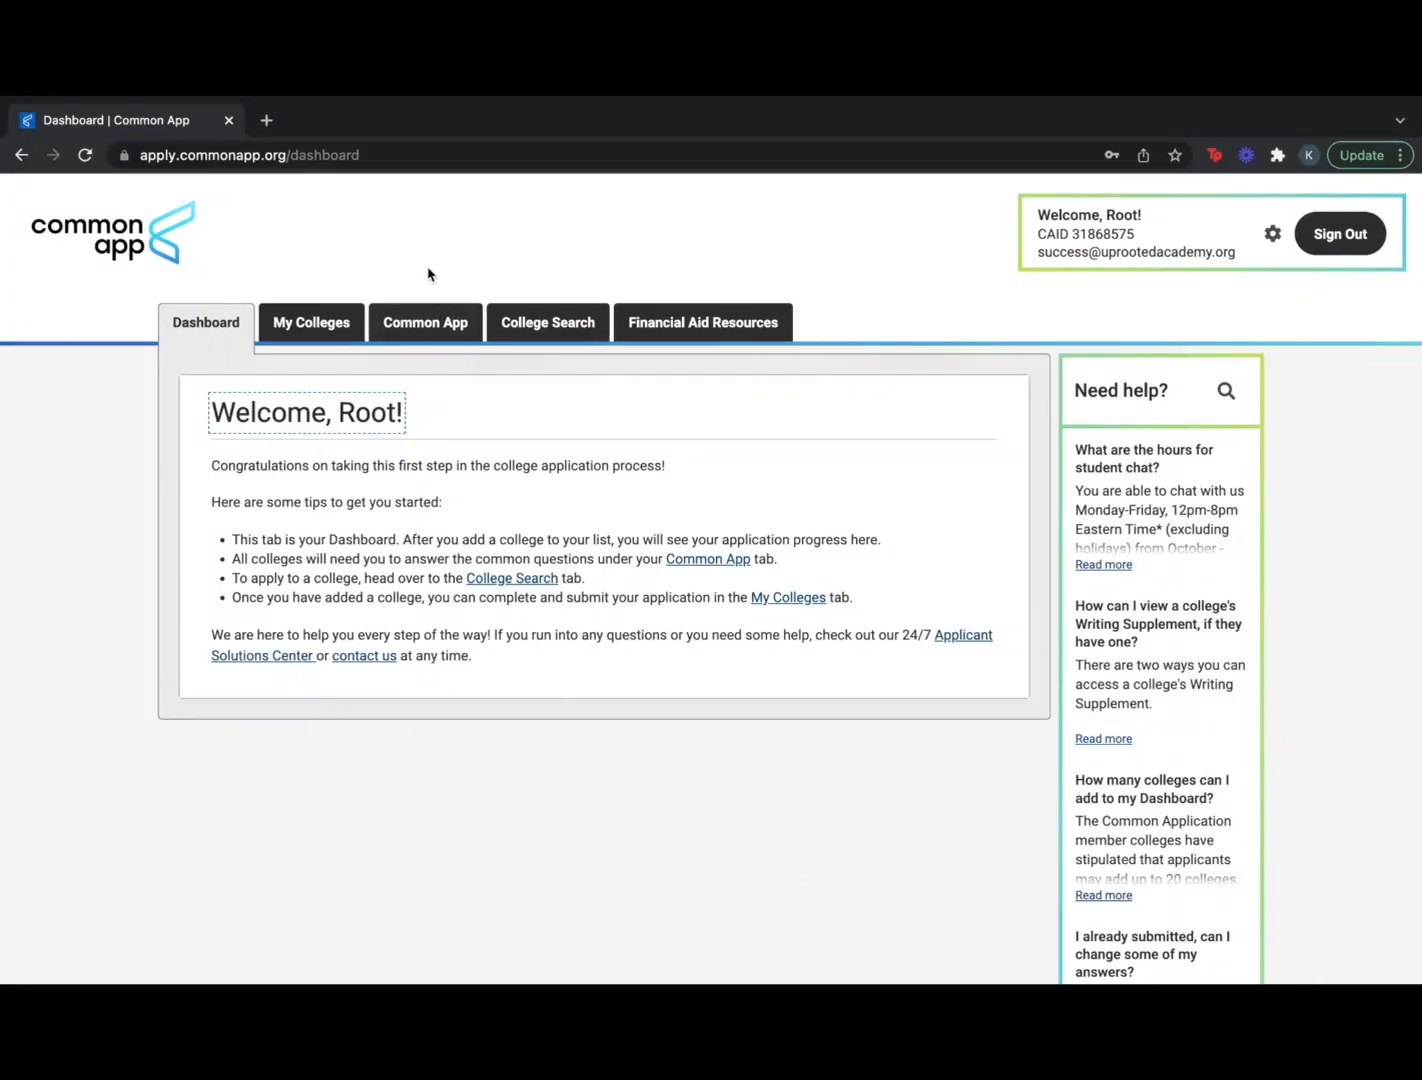
Open the Writing section and scroll down to the empty Personal Essay text box
left_click(428, 320)
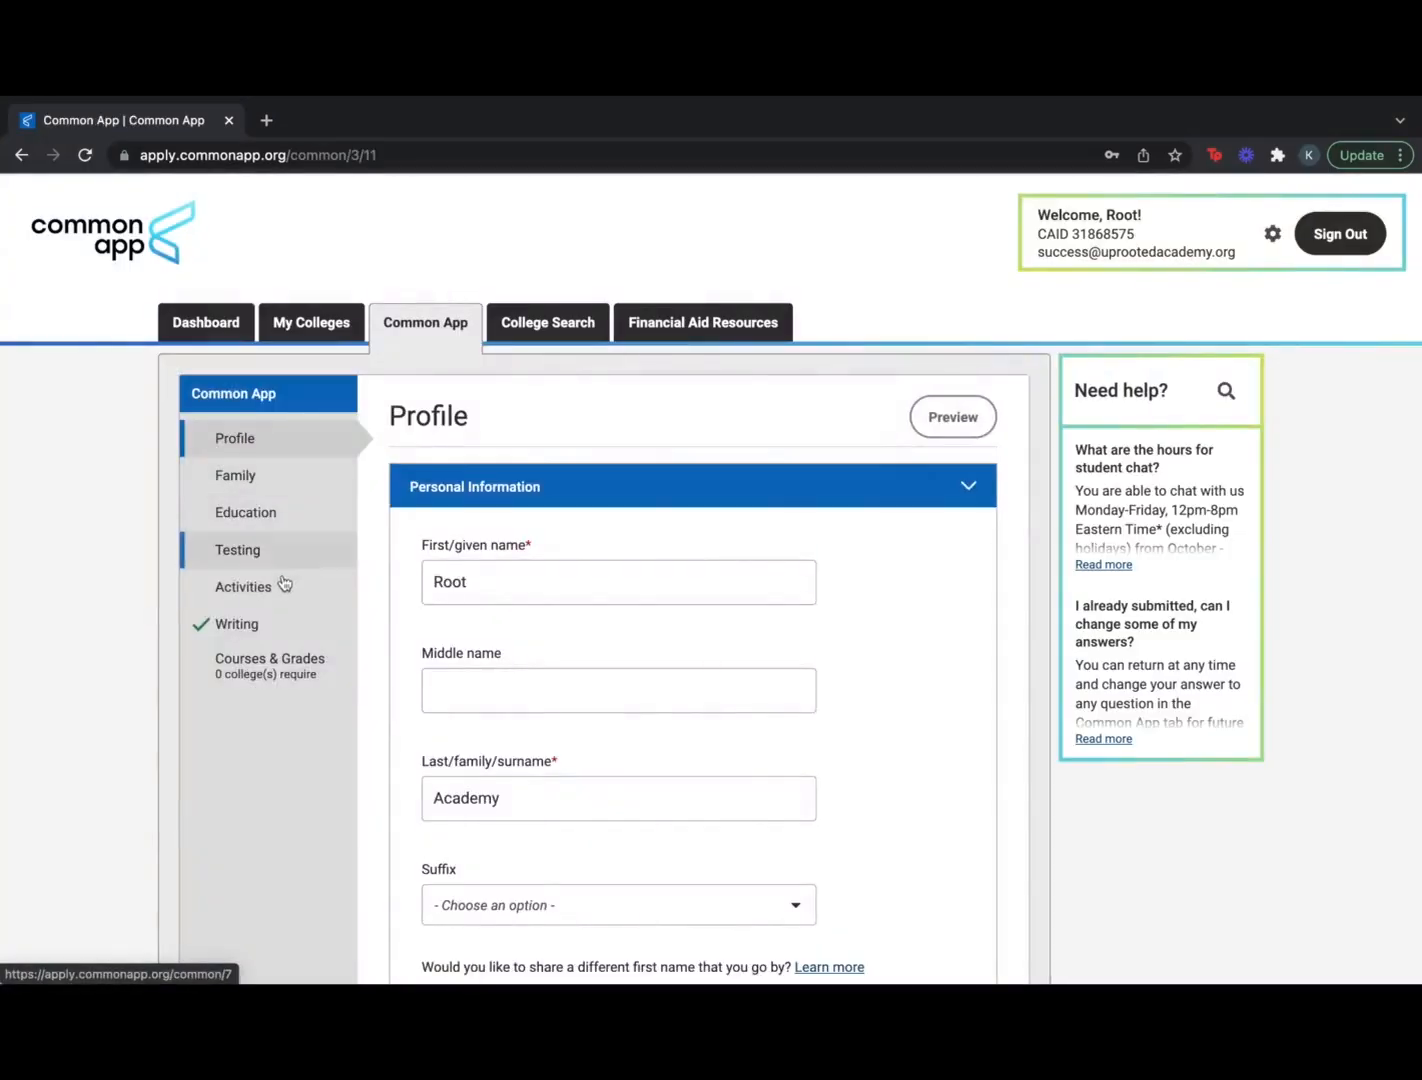
left_click(272, 620)
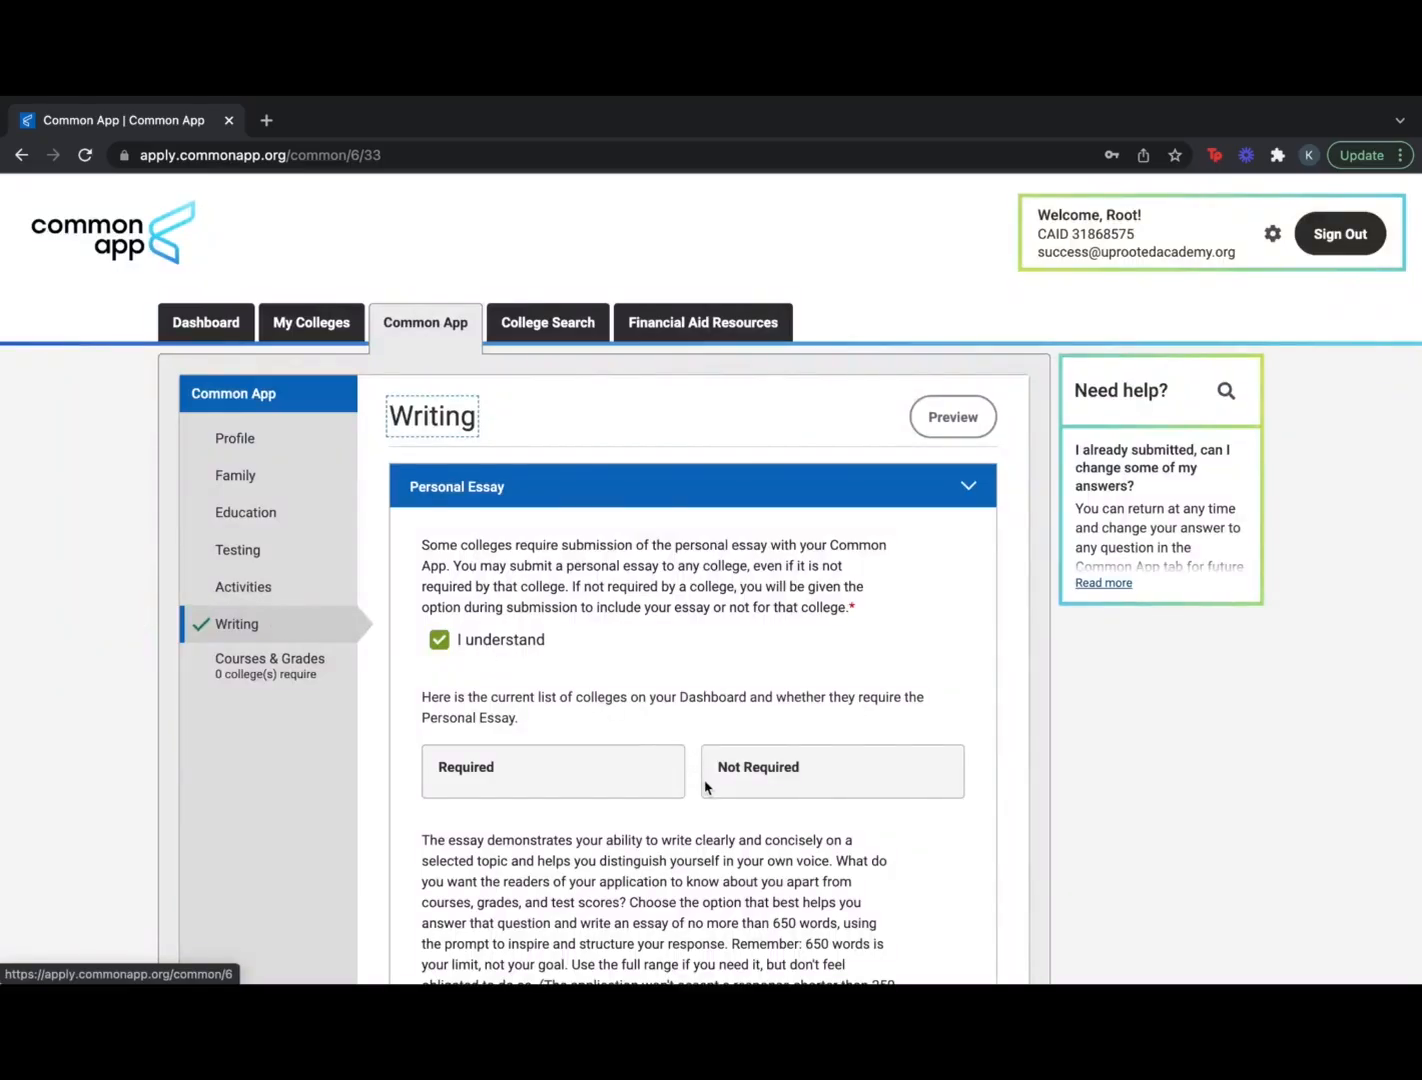
scroll(705, 788, "down", 2)
scroll(705, 788, "down", 1)
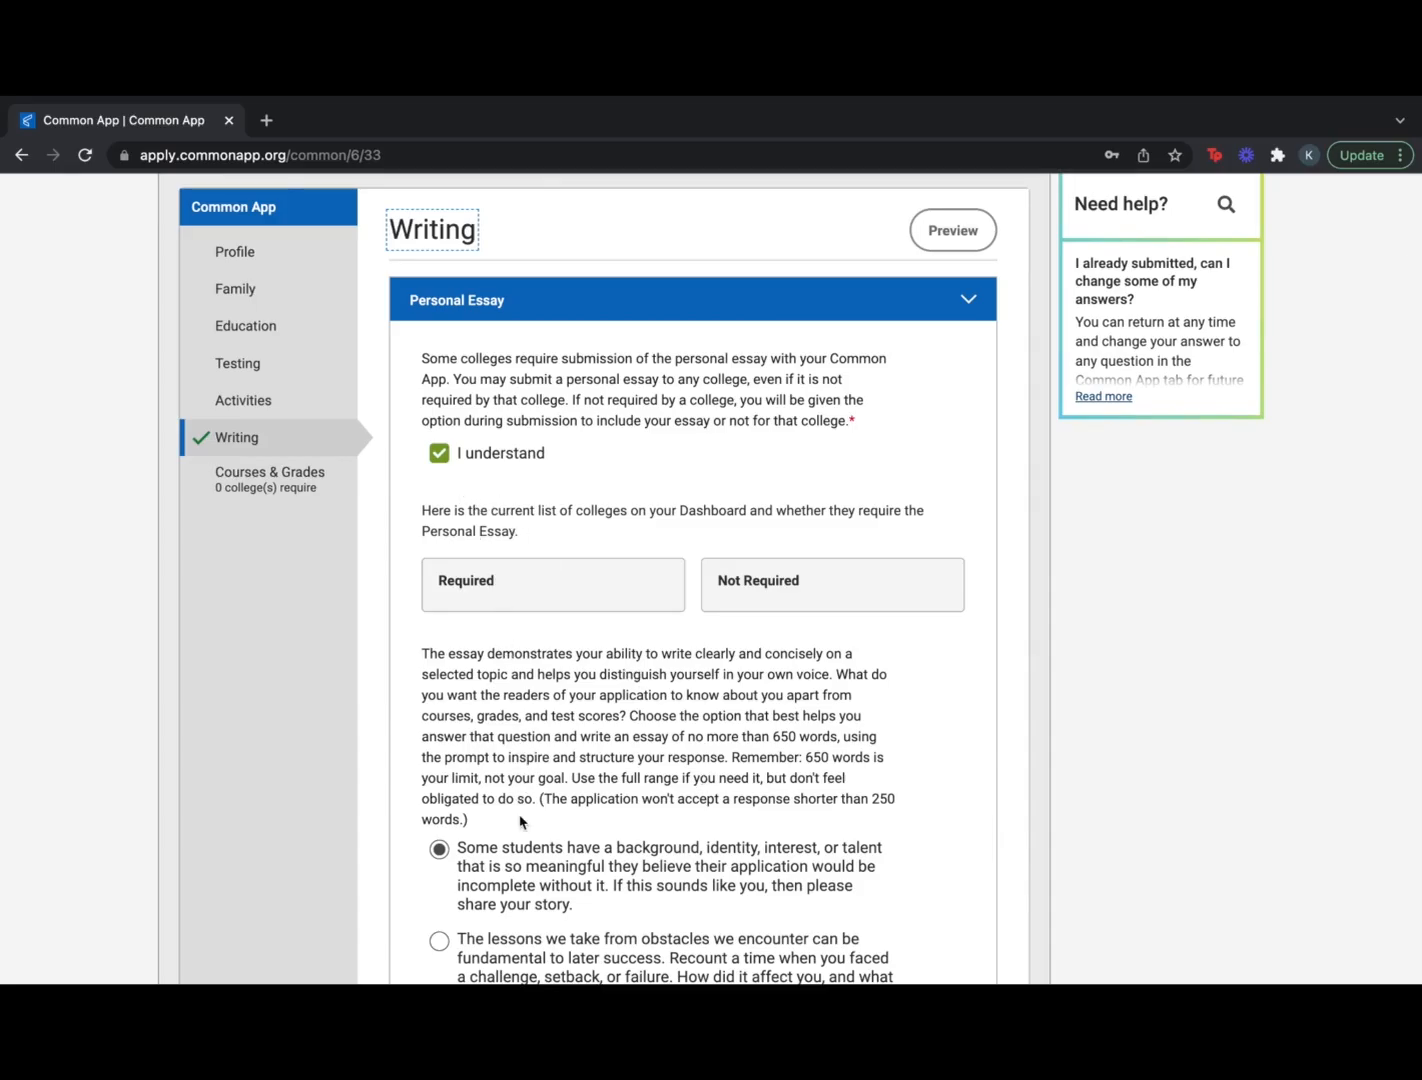
scroll(519, 821, "down", 3)
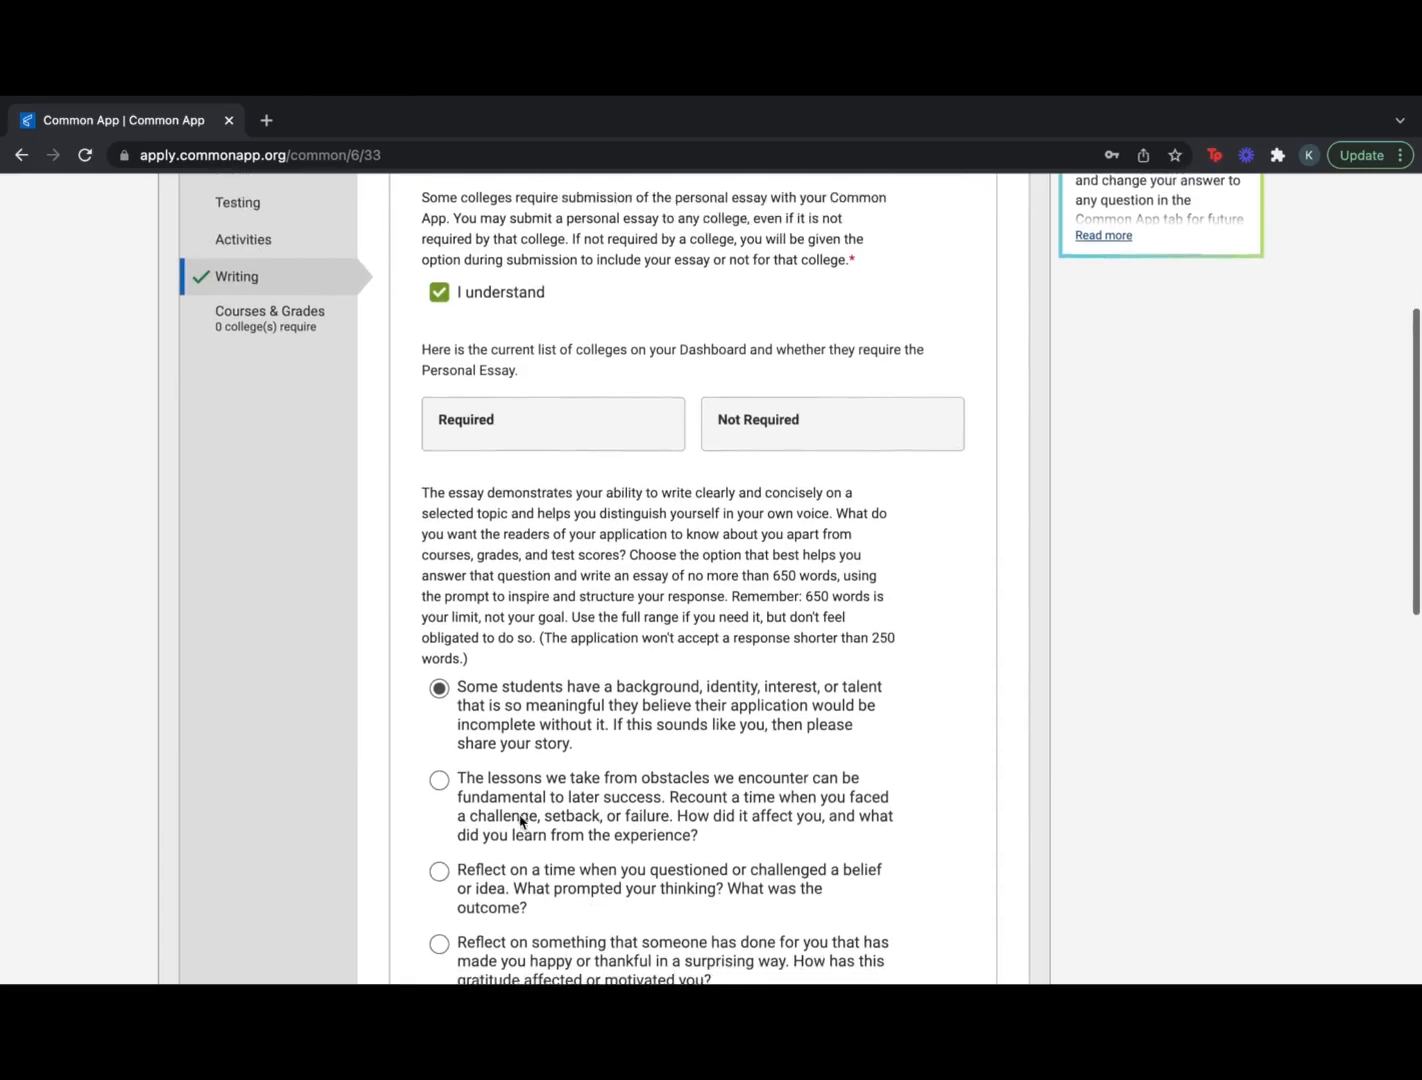
scroll(519, 821, "down", 3)
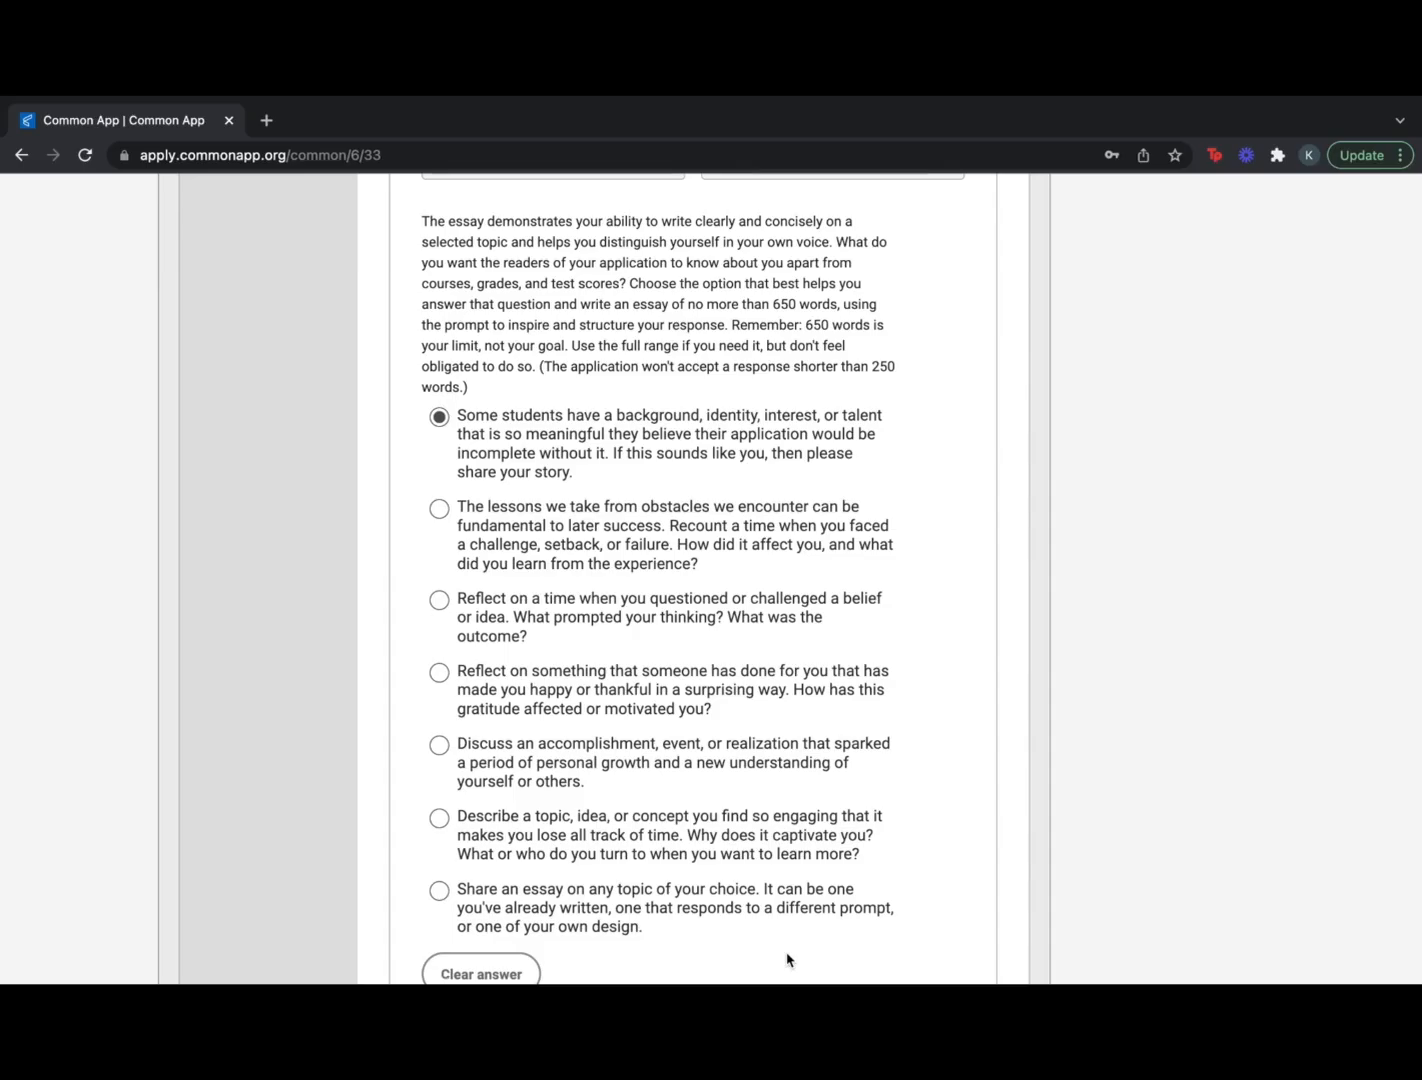
scroll(787, 958, "down", 3)
scroll(787, 953, "down", 3)
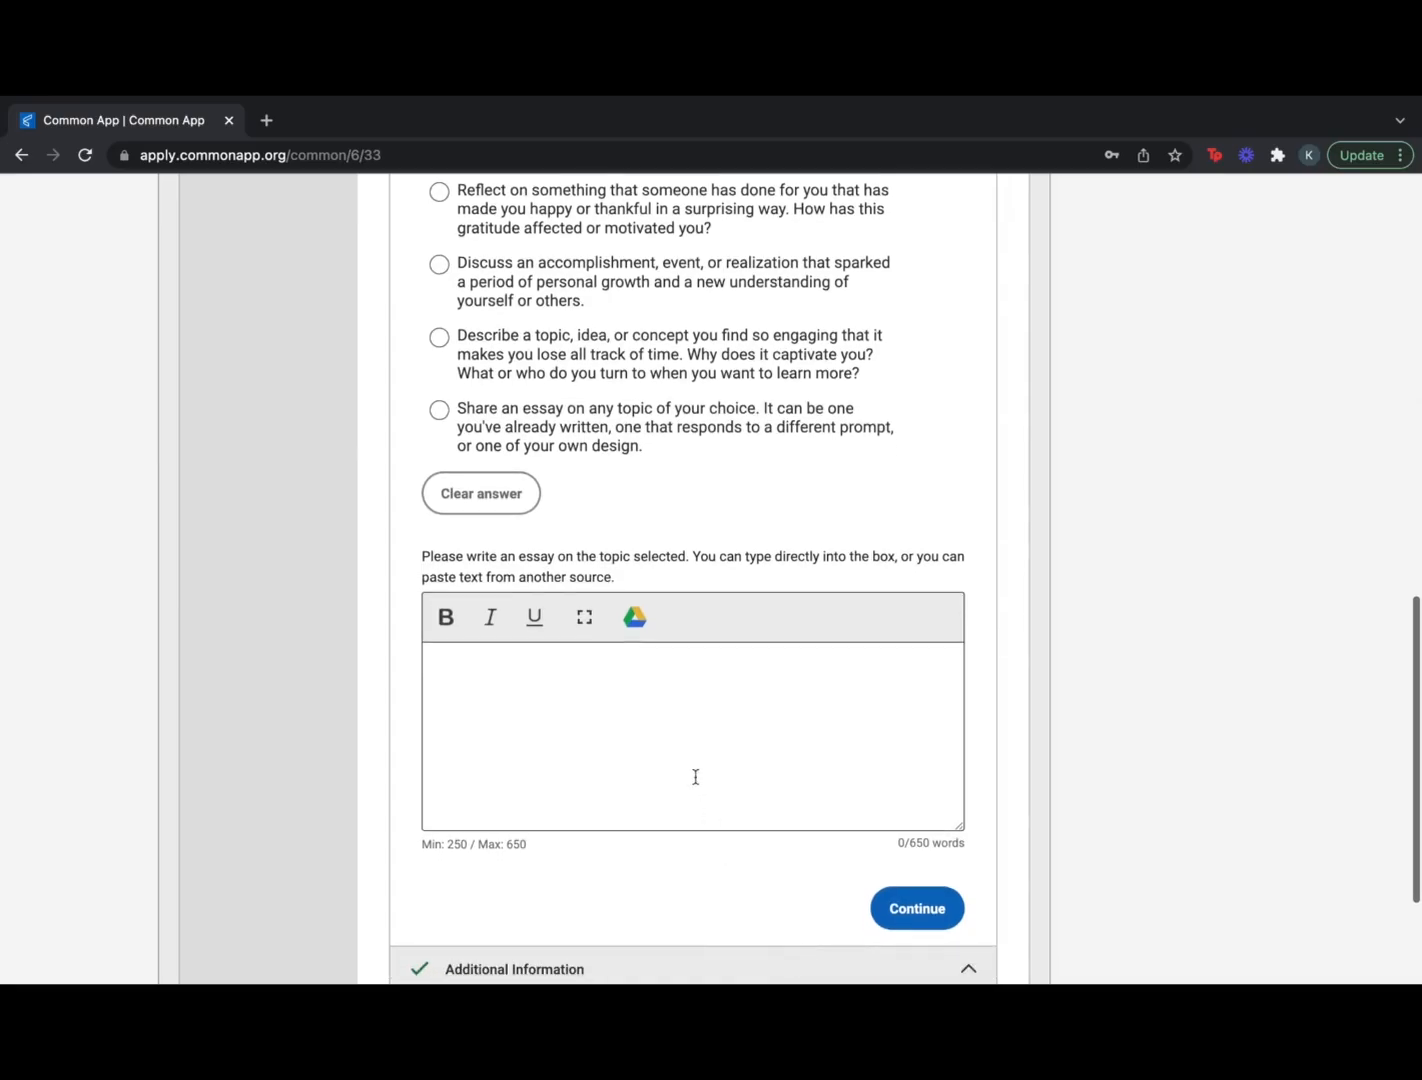
Paste the Google Docs essay into the Personal Essay box, reaching 644/650 words
left_click(686, 740)
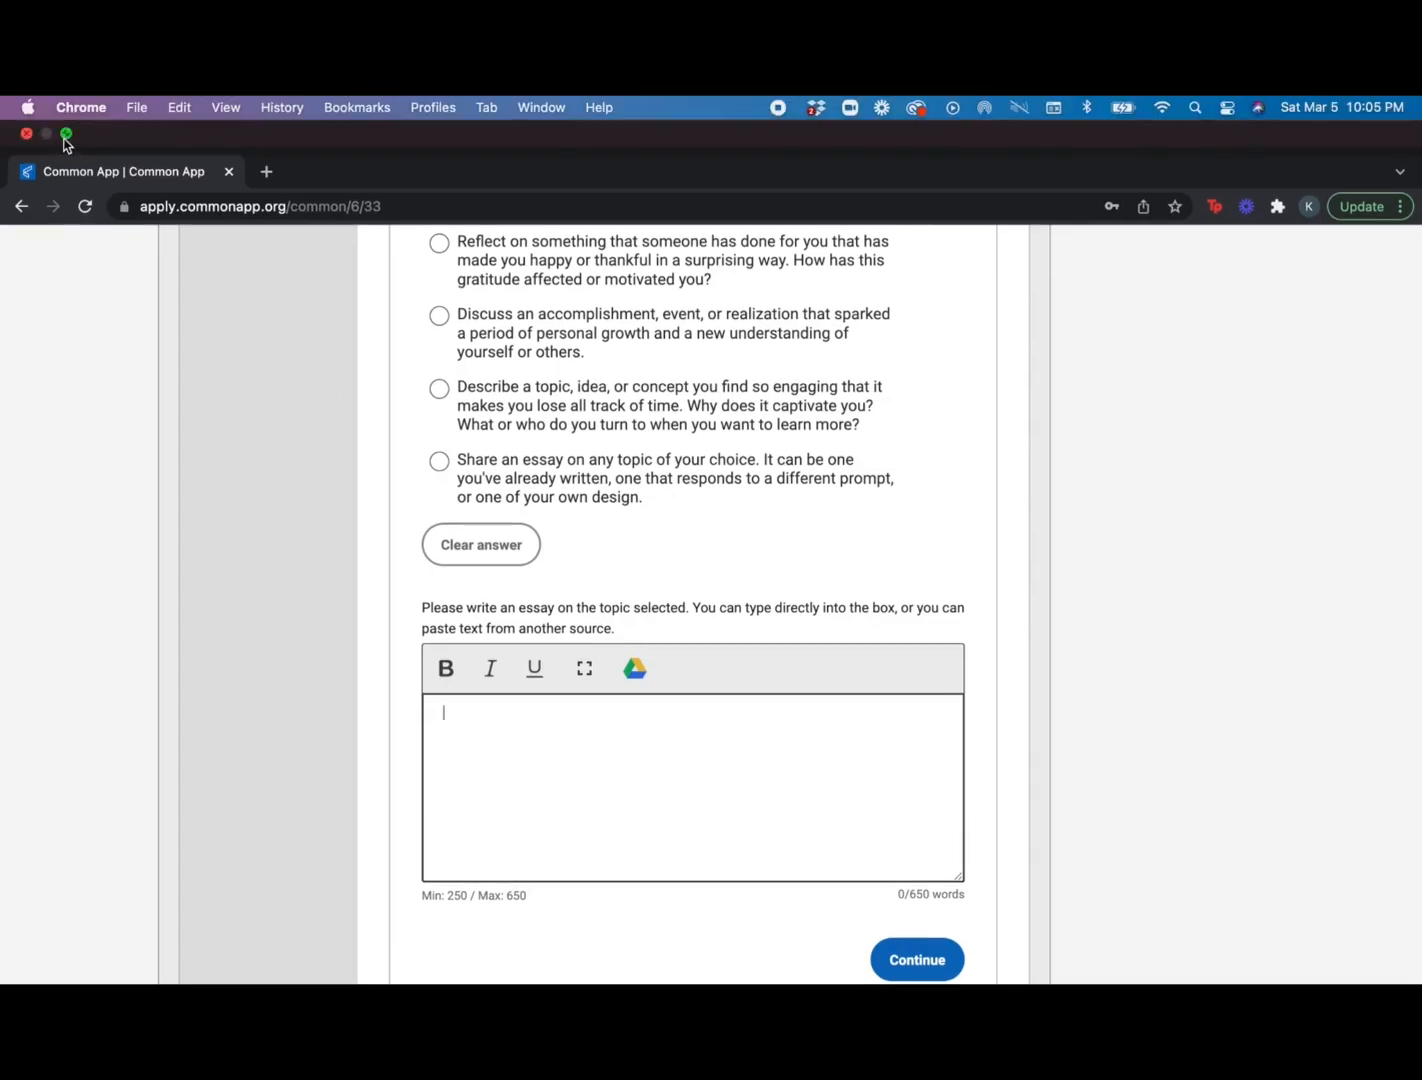
left_click(66, 128)
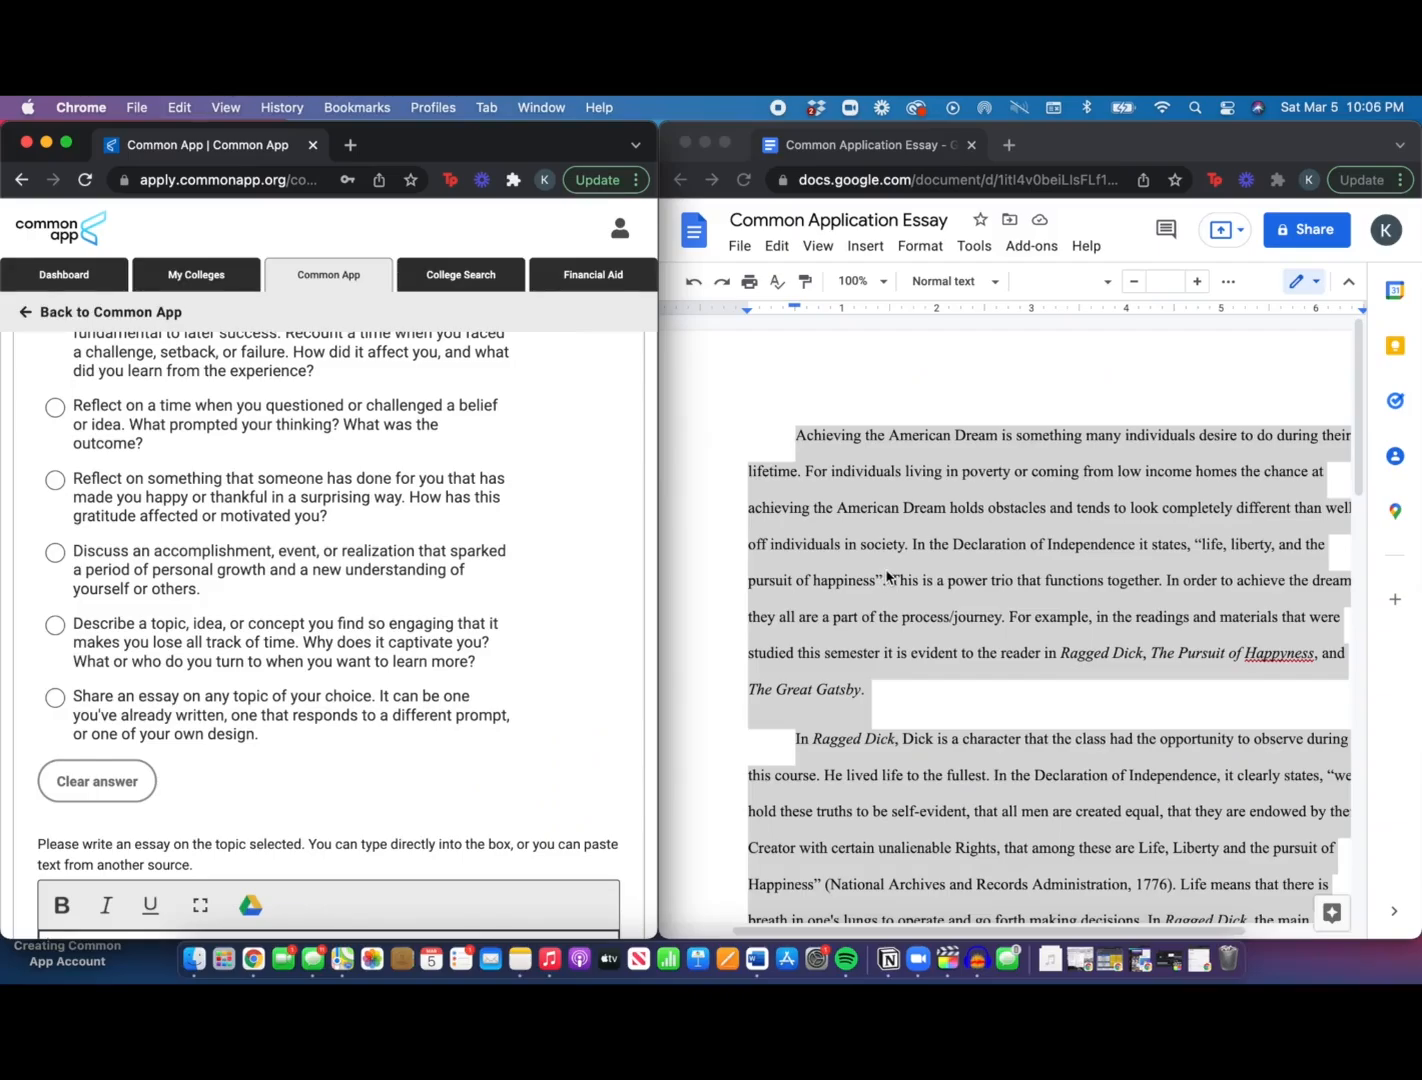
left_click(772, 690)
scroll(362, 788, "down", 3)
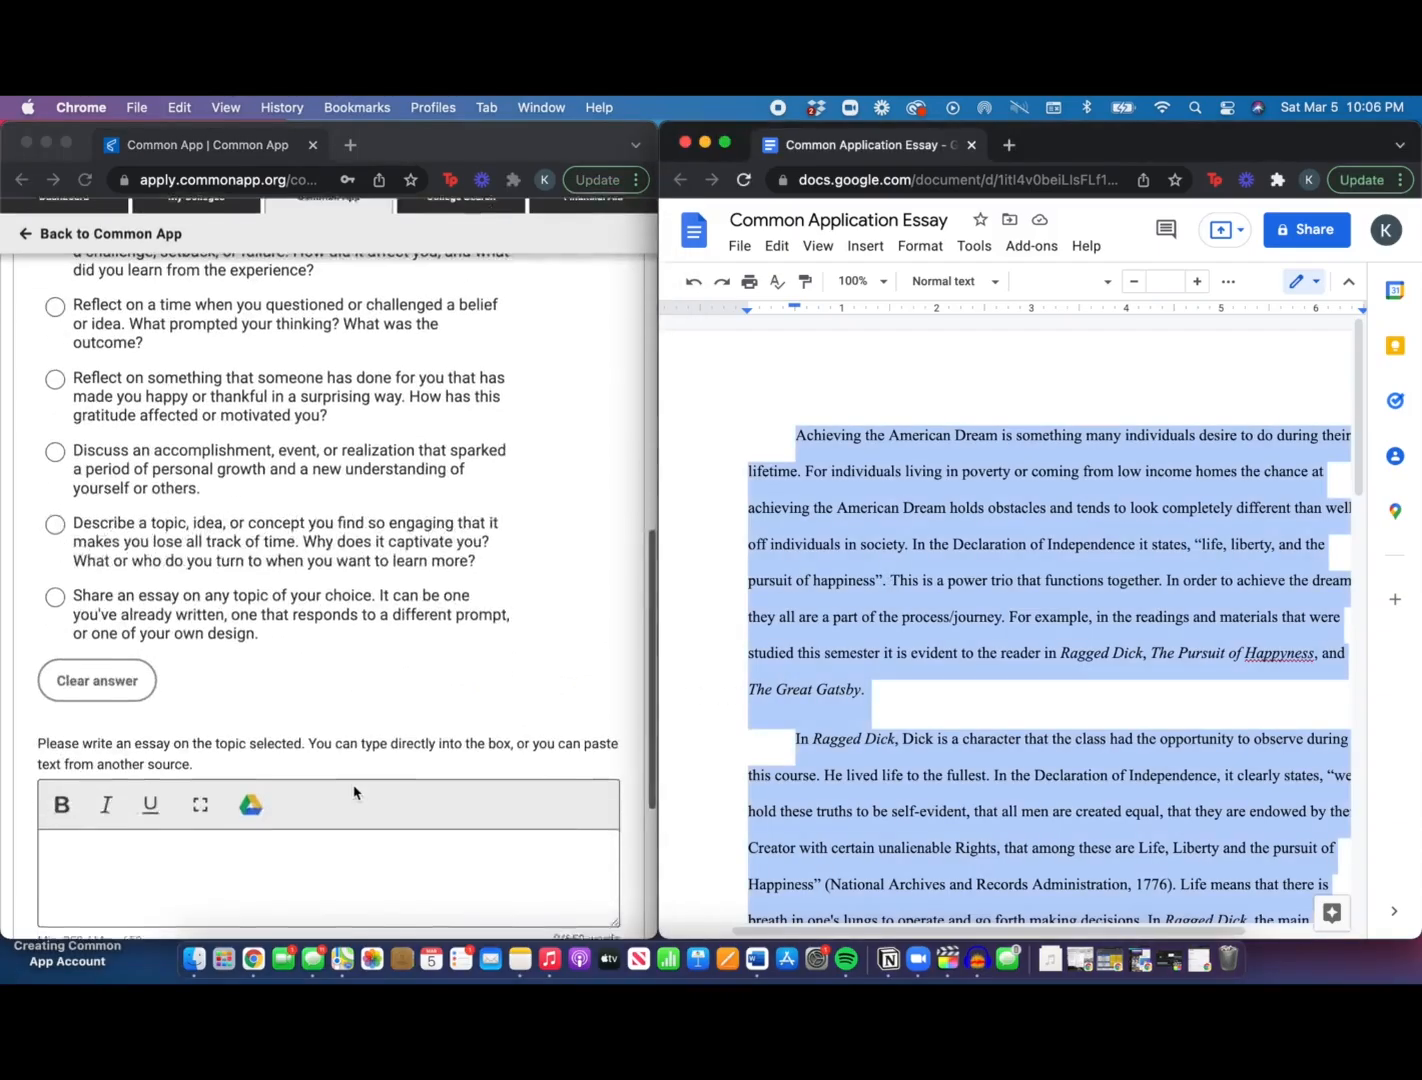
scroll(354, 793, "down", 1)
left_click(323, 755)
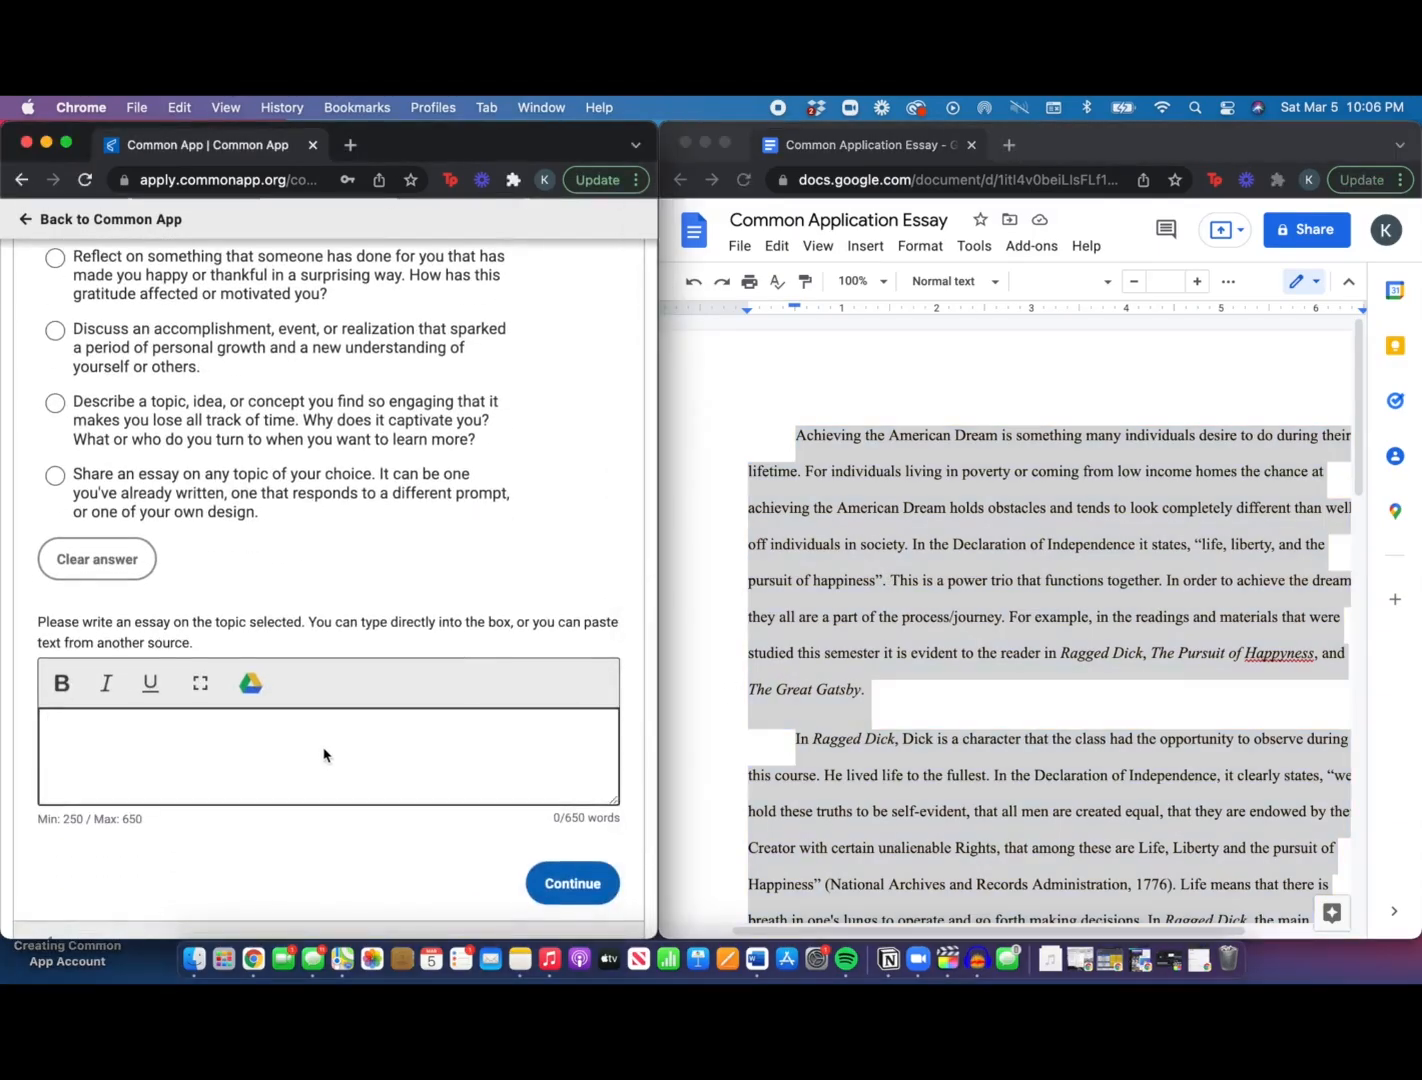
key("super+v")
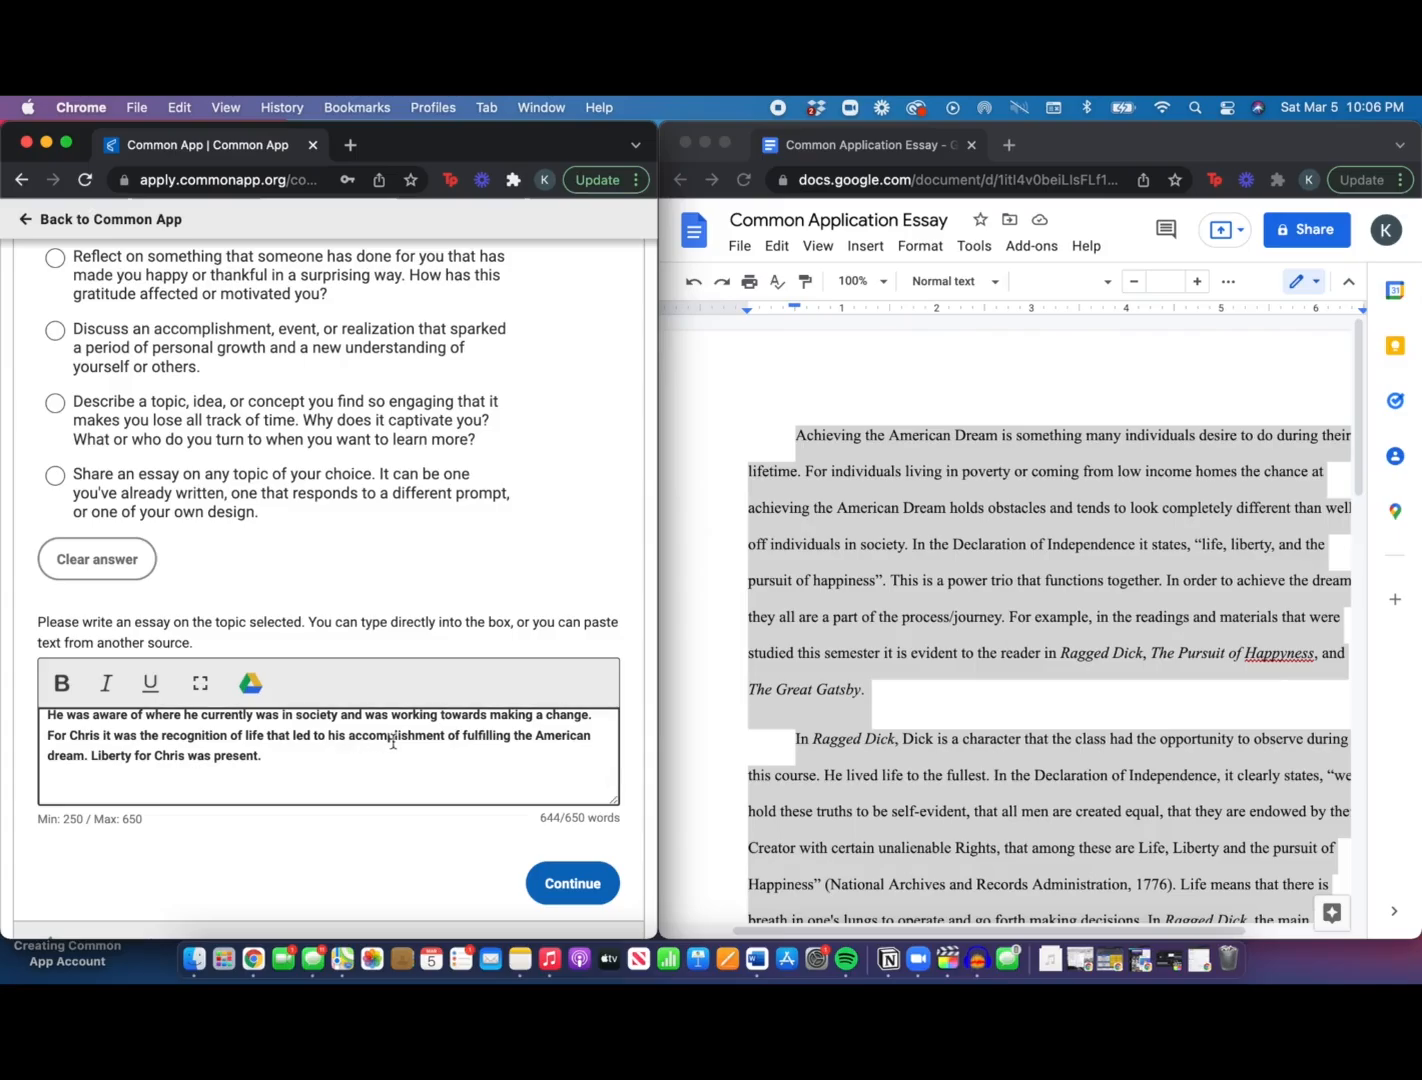
scroll(393, 742, "down", 1)
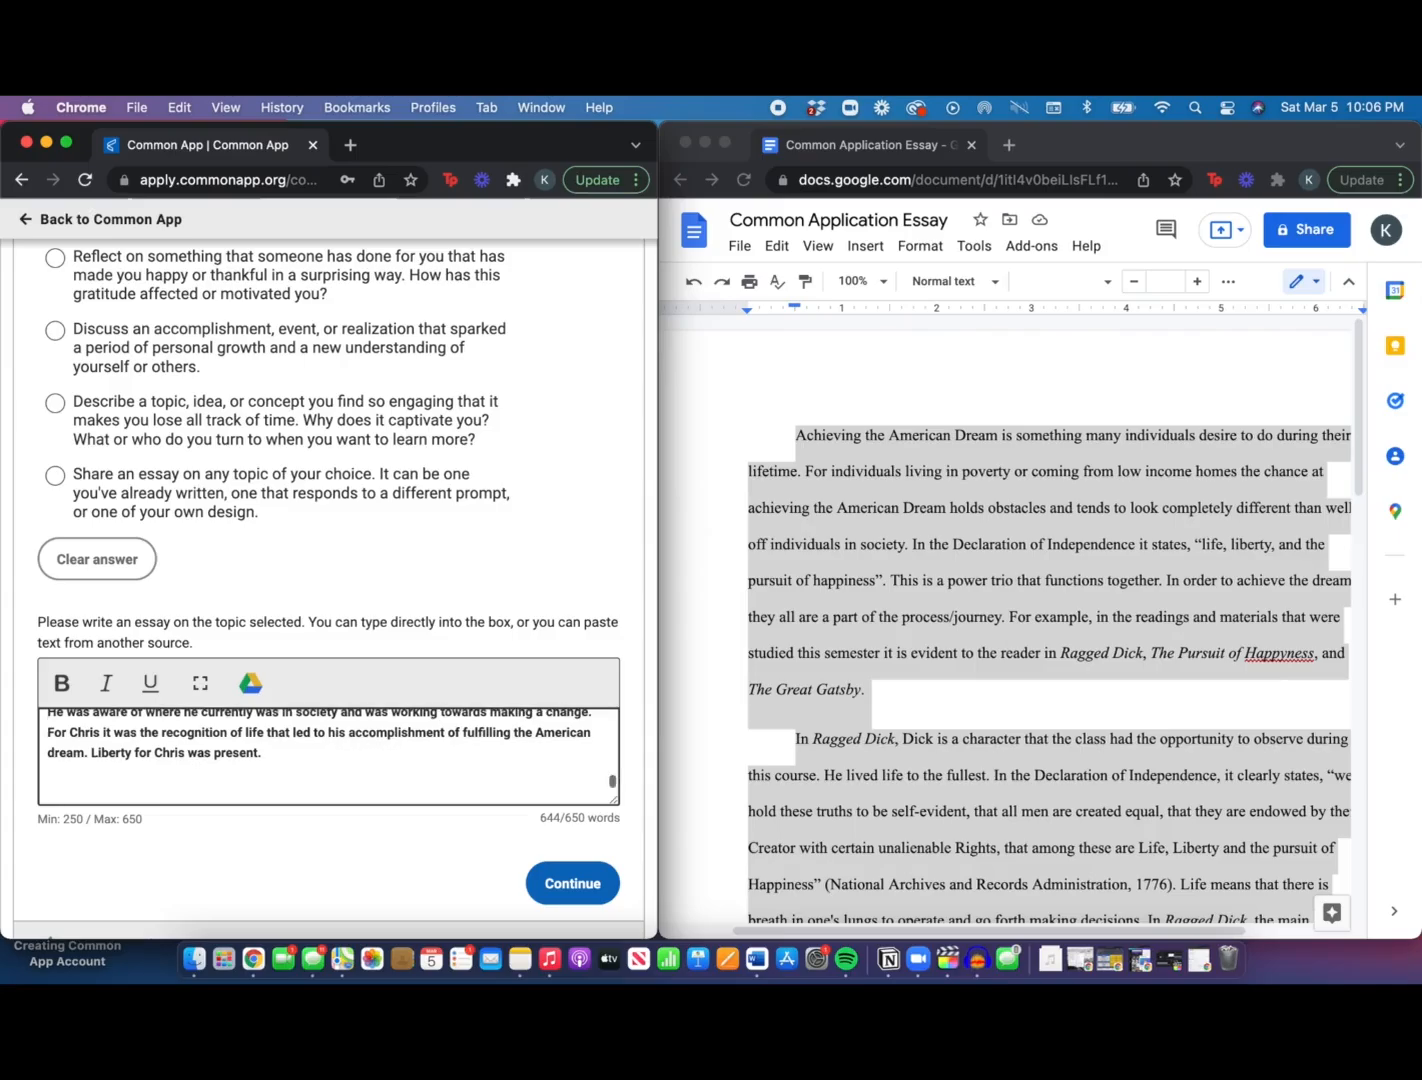
key("BackSpace")
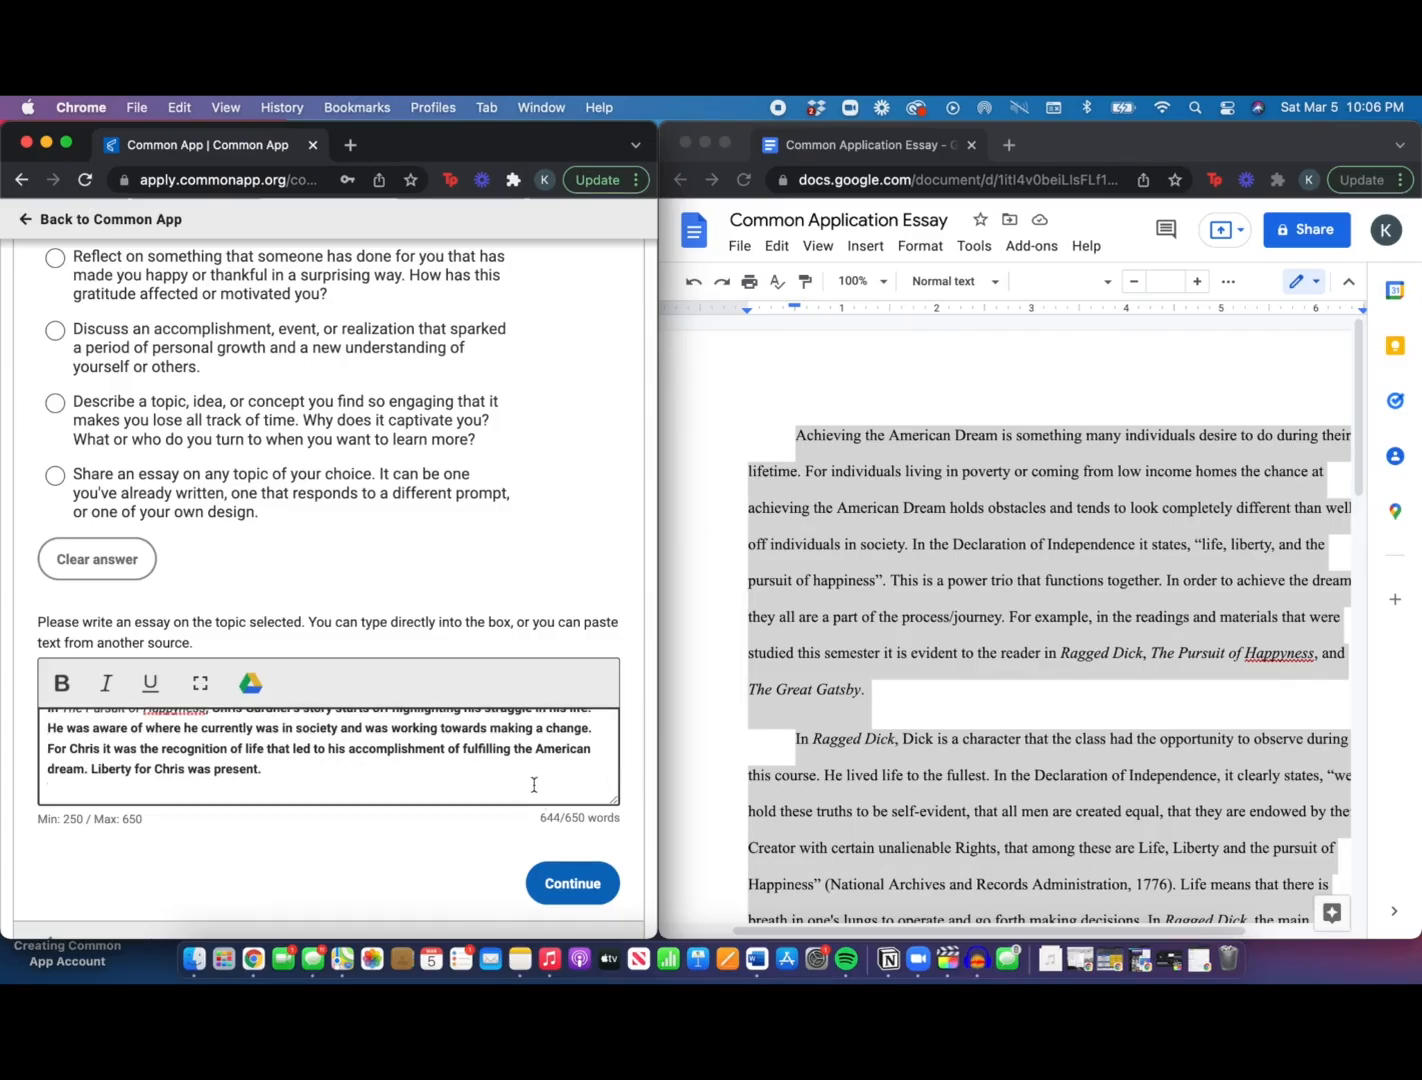
left_click_drag(540, 818, 619, 822)
left_click(624, 816)
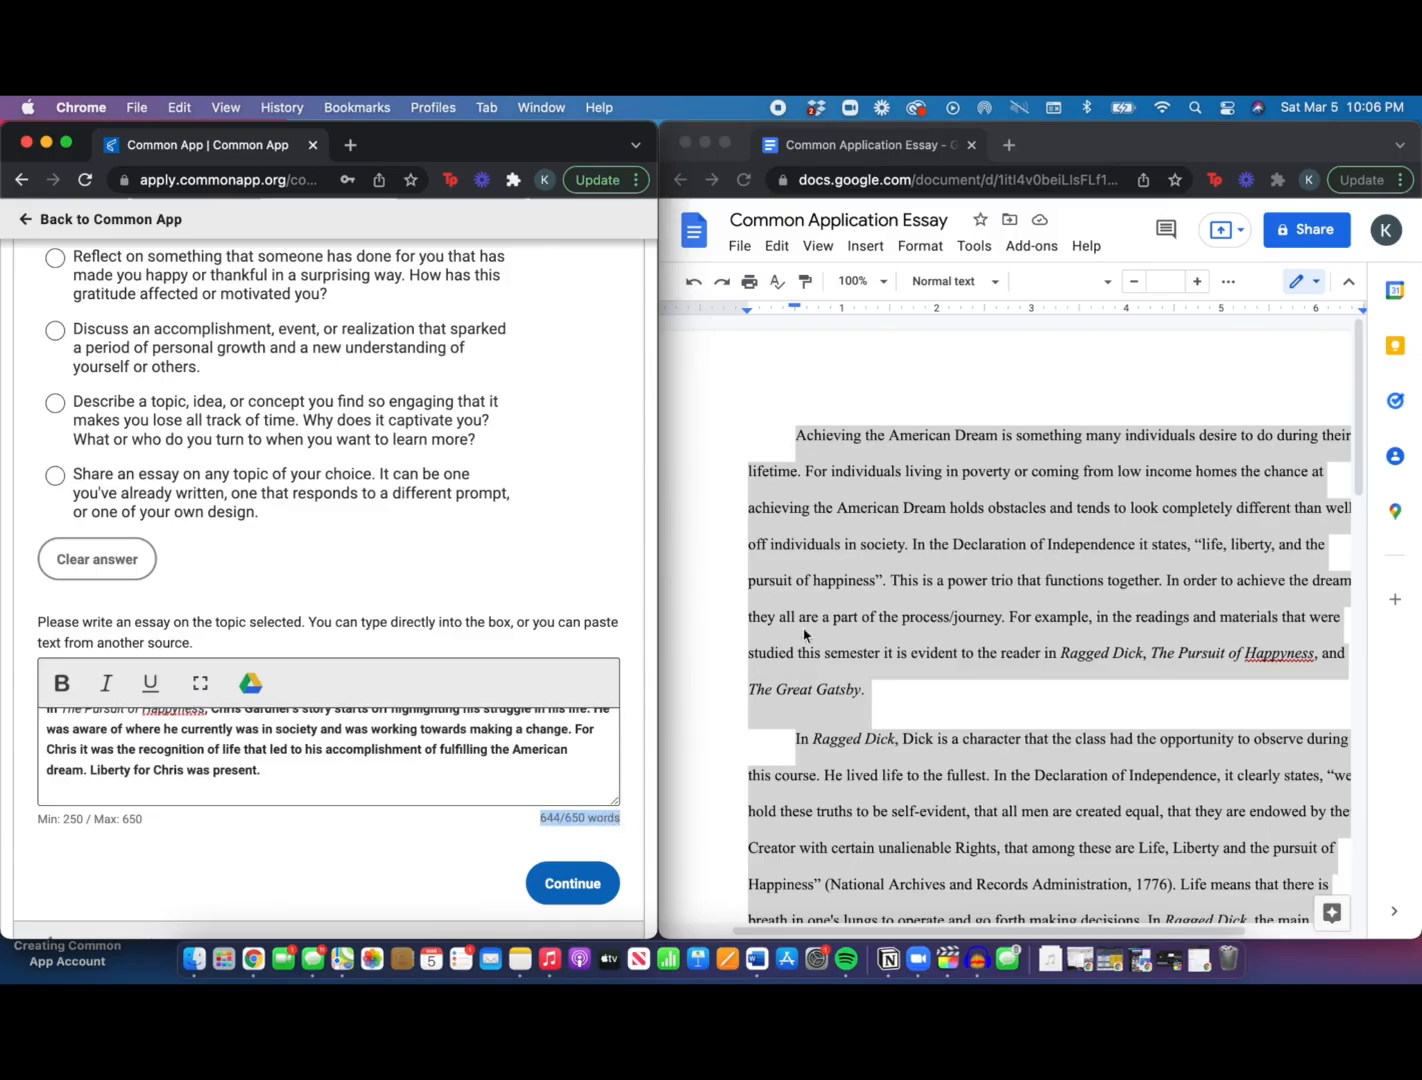
Check the essay's length with Tools > Word count in Google Docs, then re-maximise Chrome
left_click(944, 594)
left_click(975, 250)
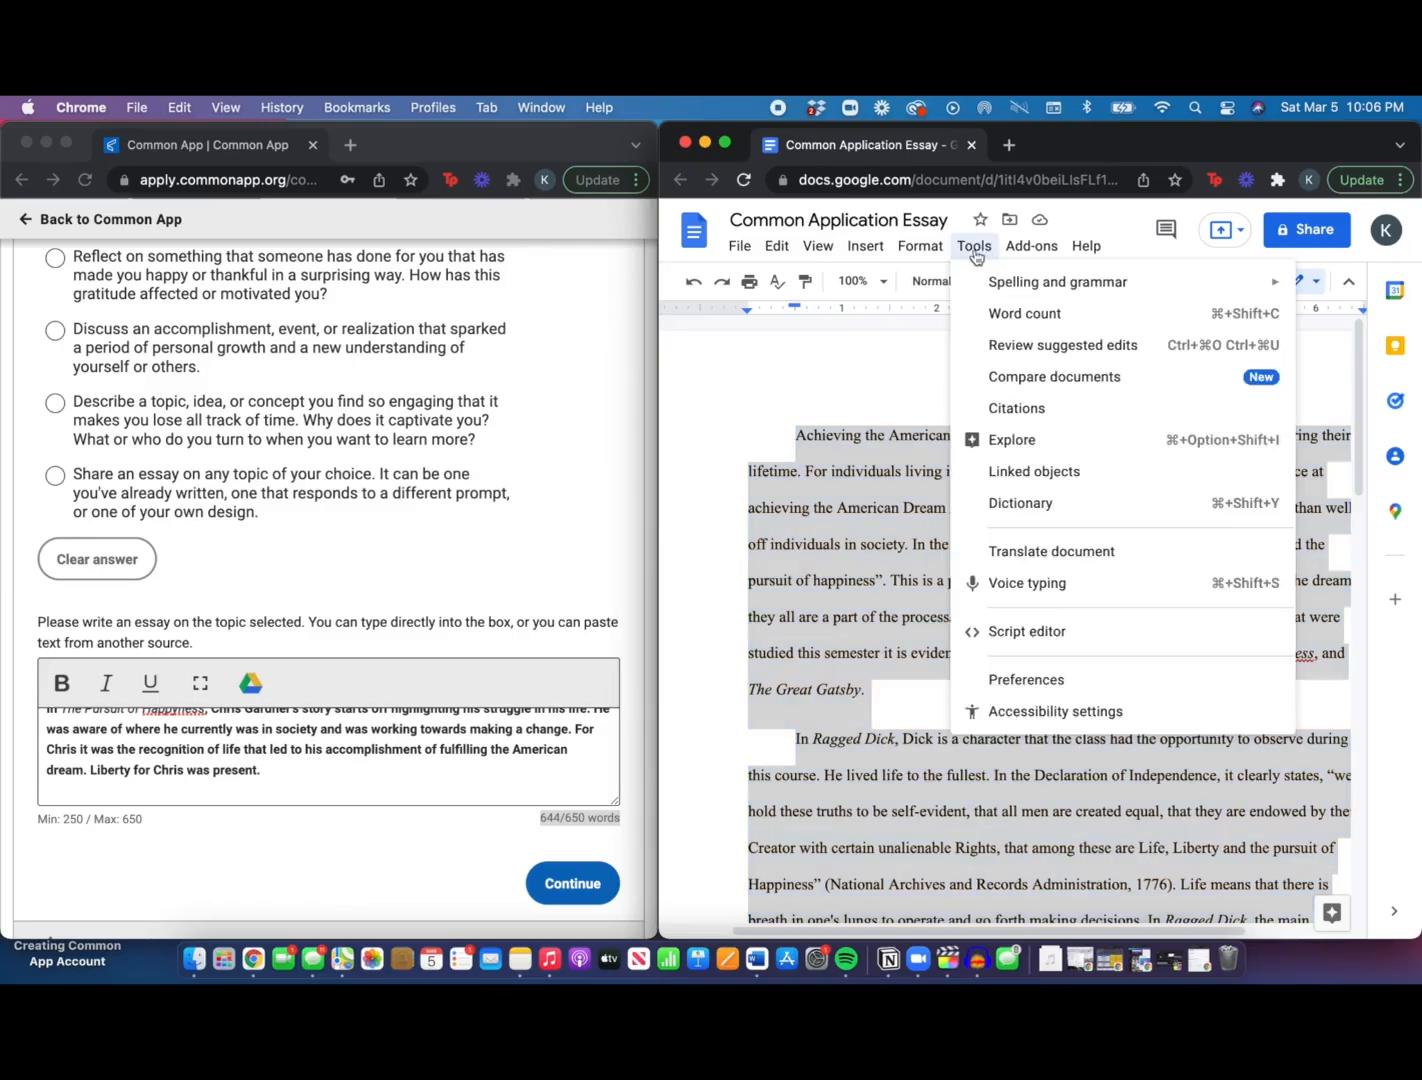
left_click(965, 314)
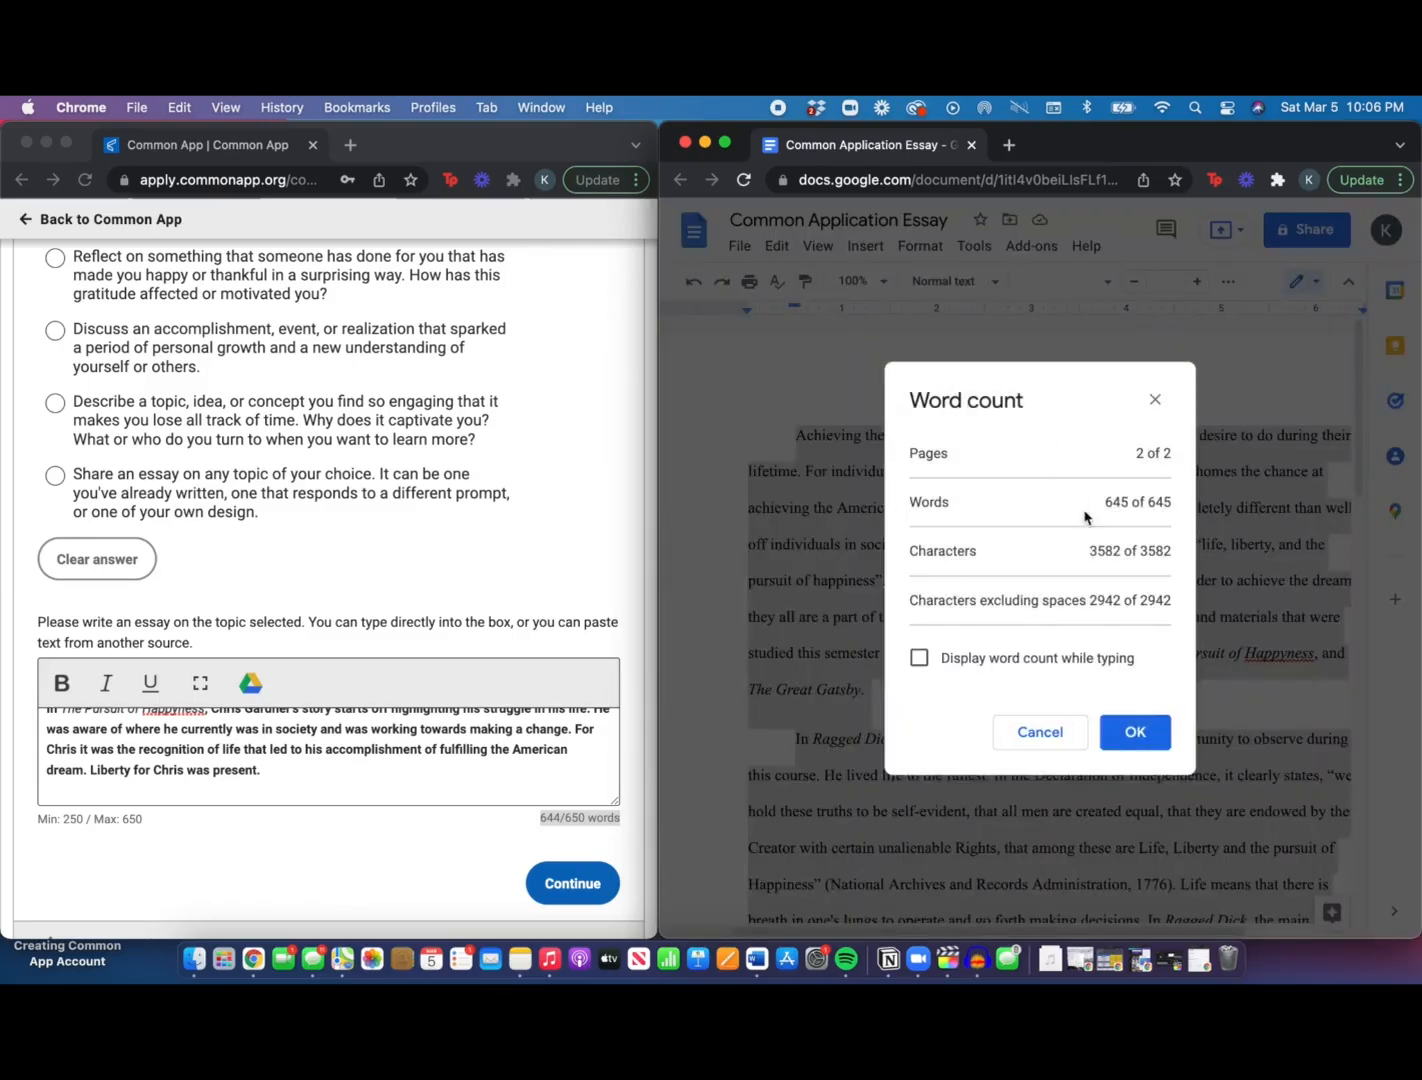
left_click(1136, 732)
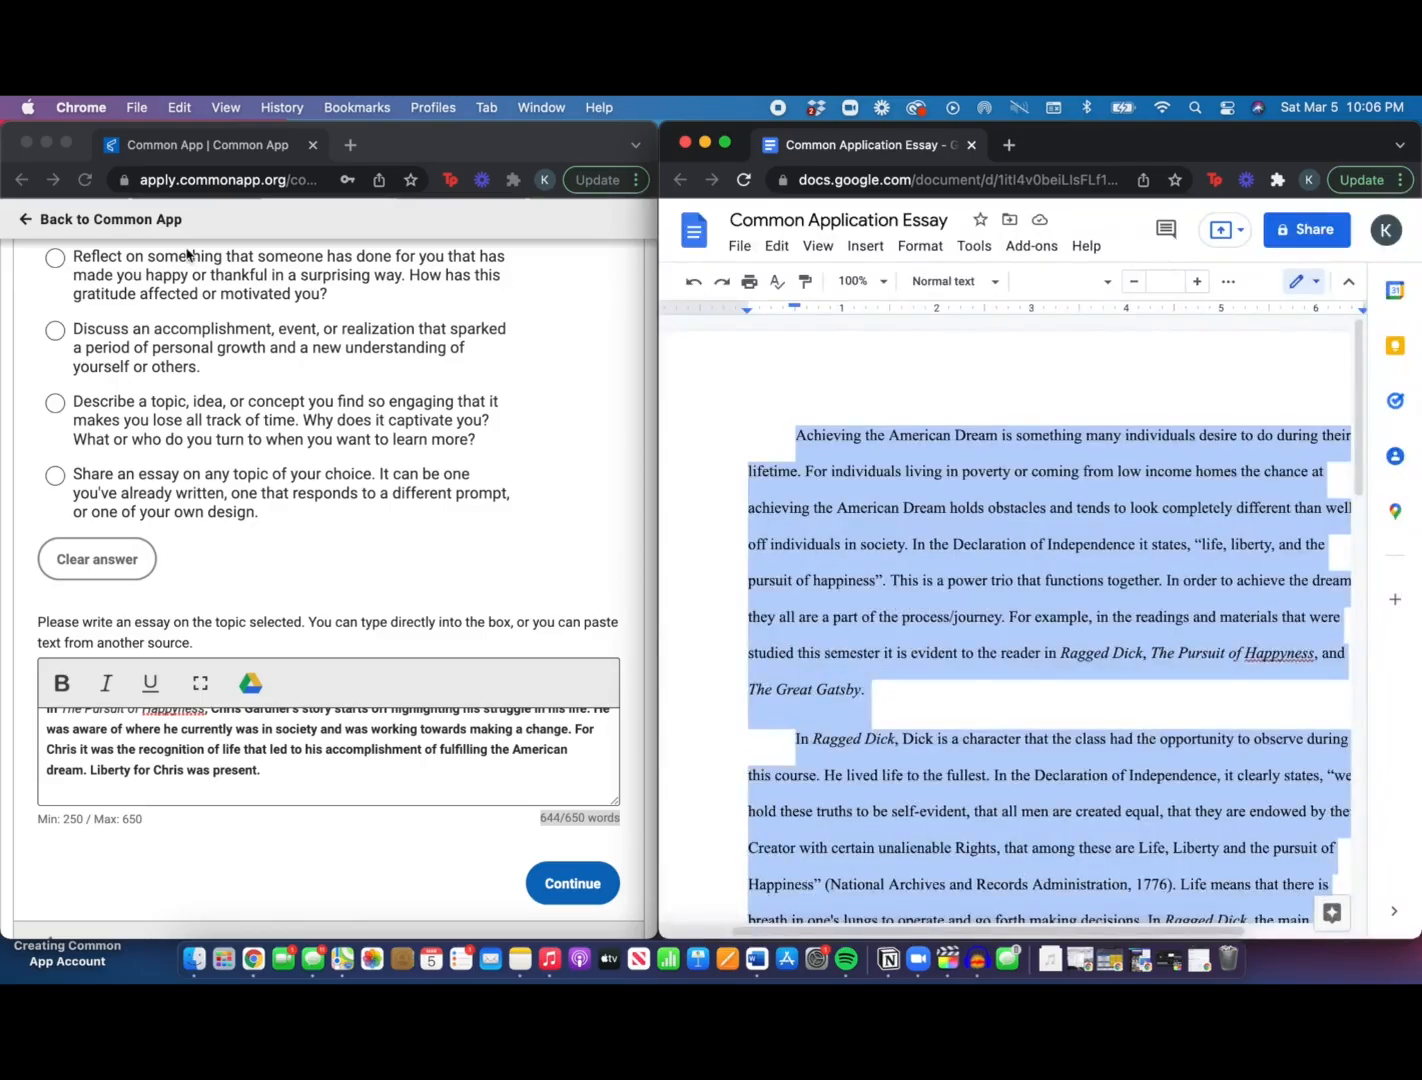
left_click(66, 143)
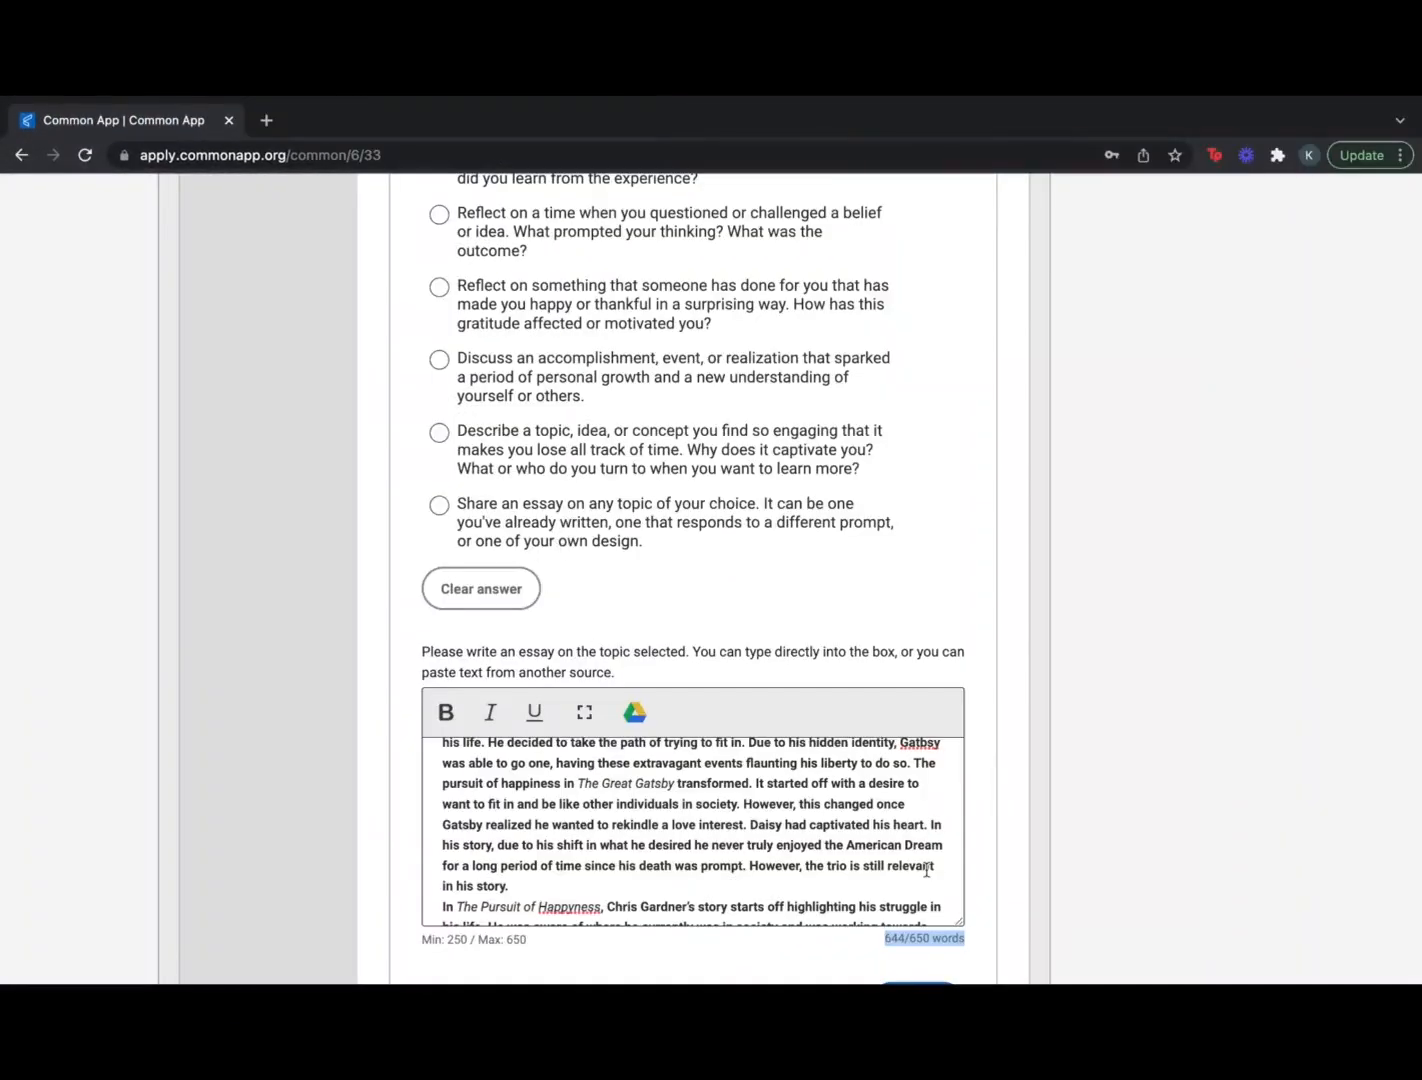
Save the Personal Essay with Continue and scroll through the Additional Information answers
left_click(908, 818)
scroll(908, 815, "down", 2)
scroll(1000, 724, "down", 3)
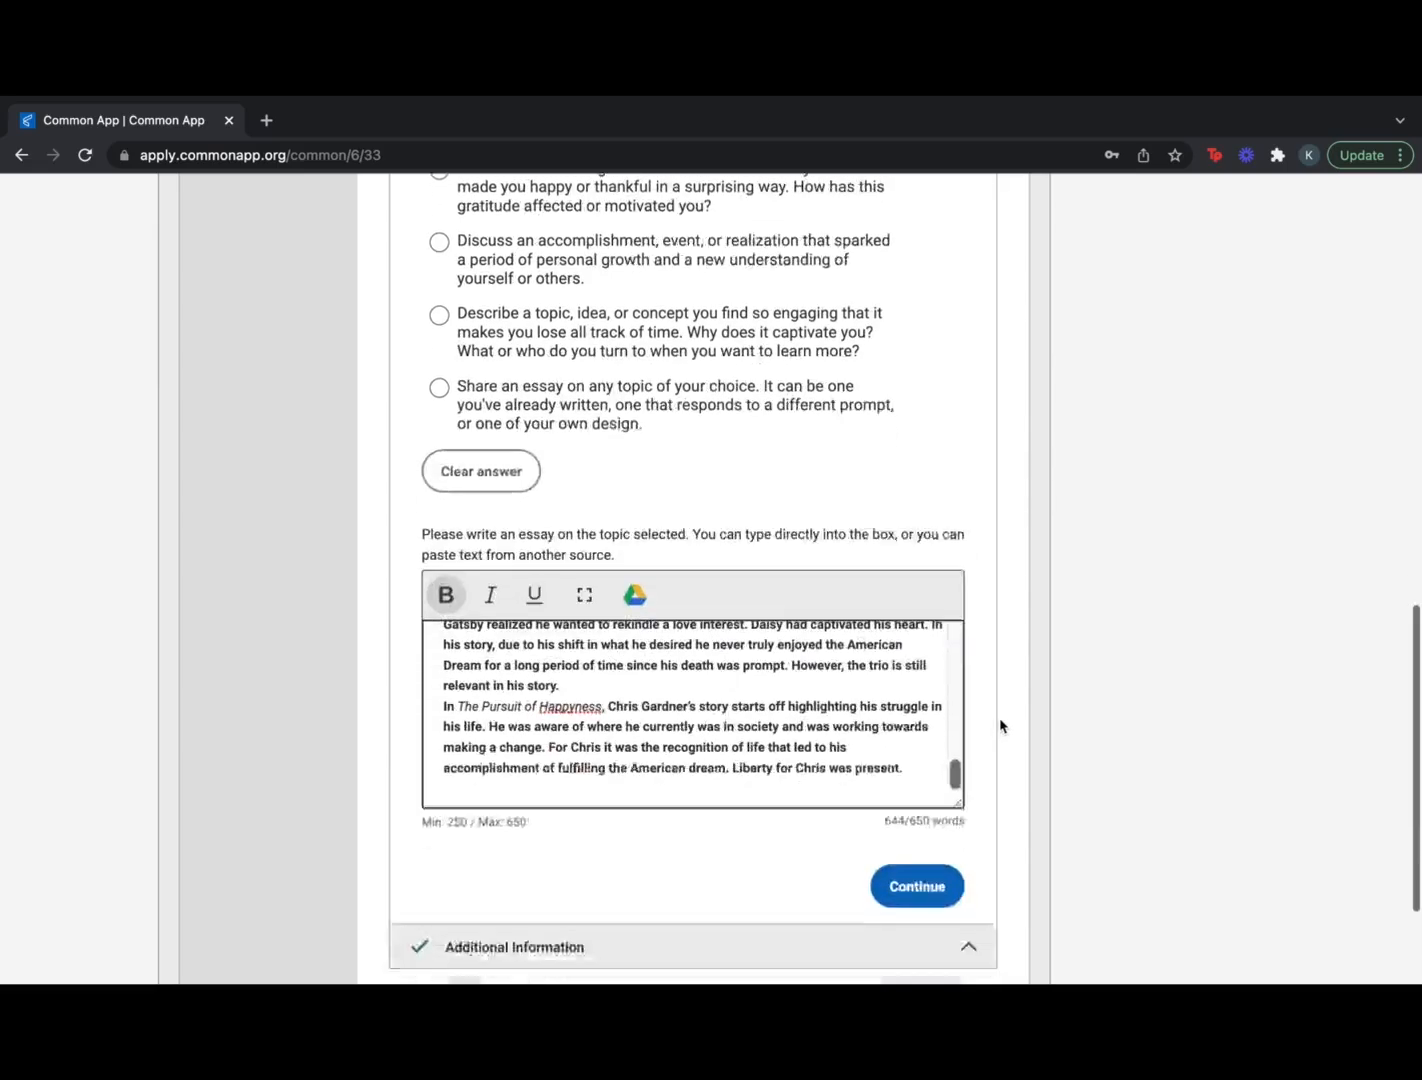
left_click(917, 817)
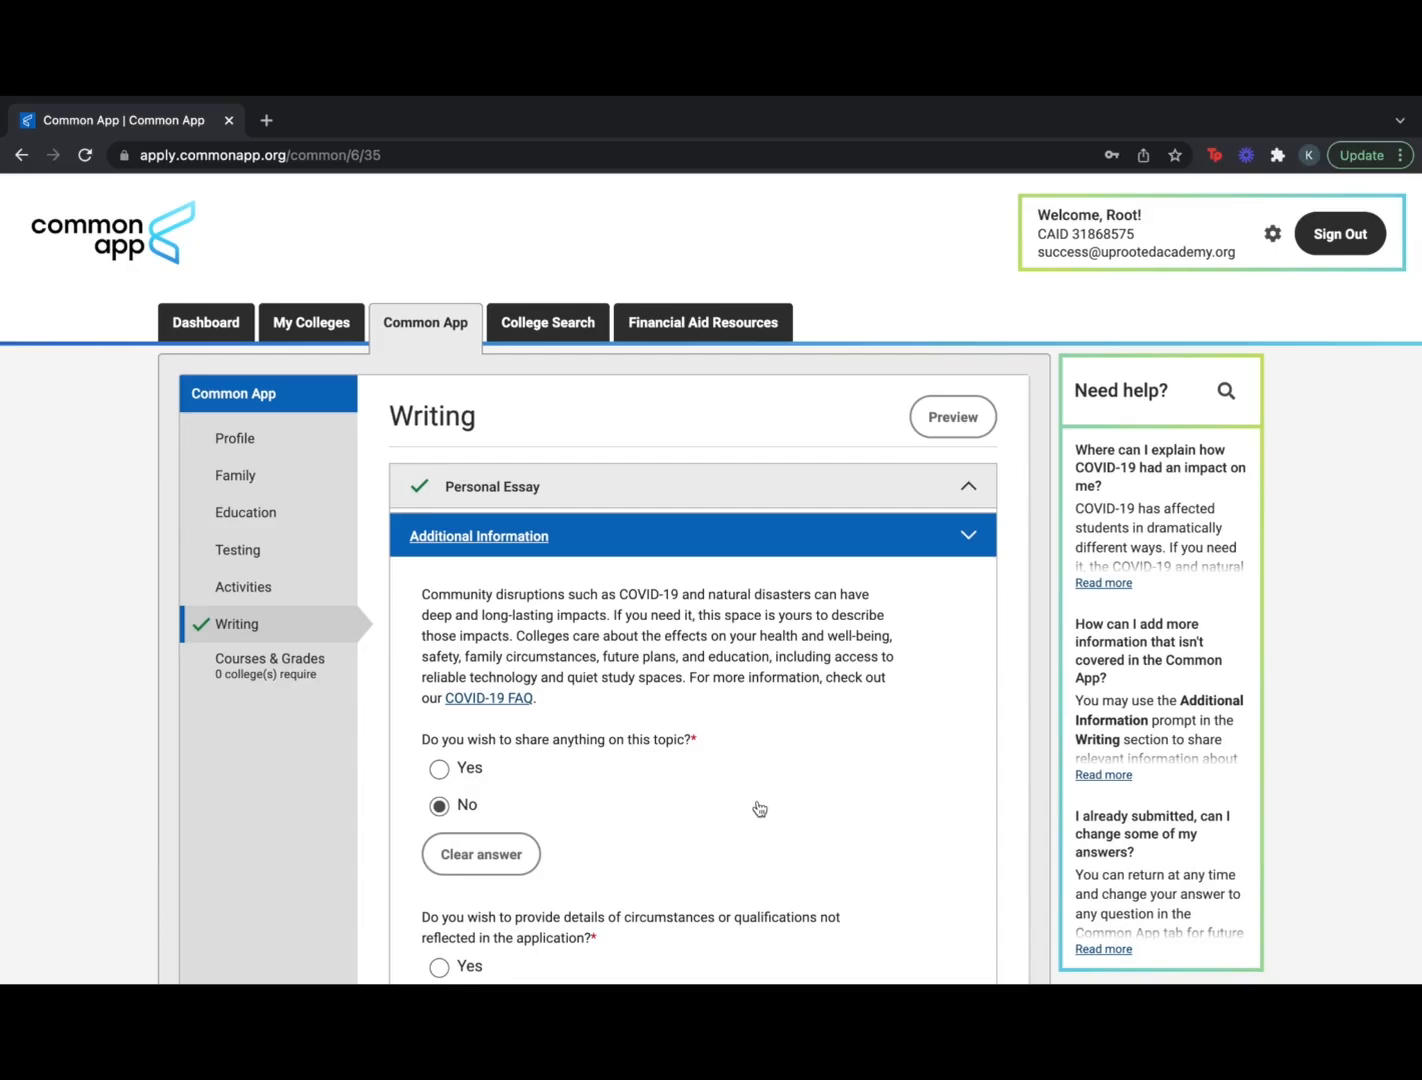
scroll(759, 808, "down", 1)
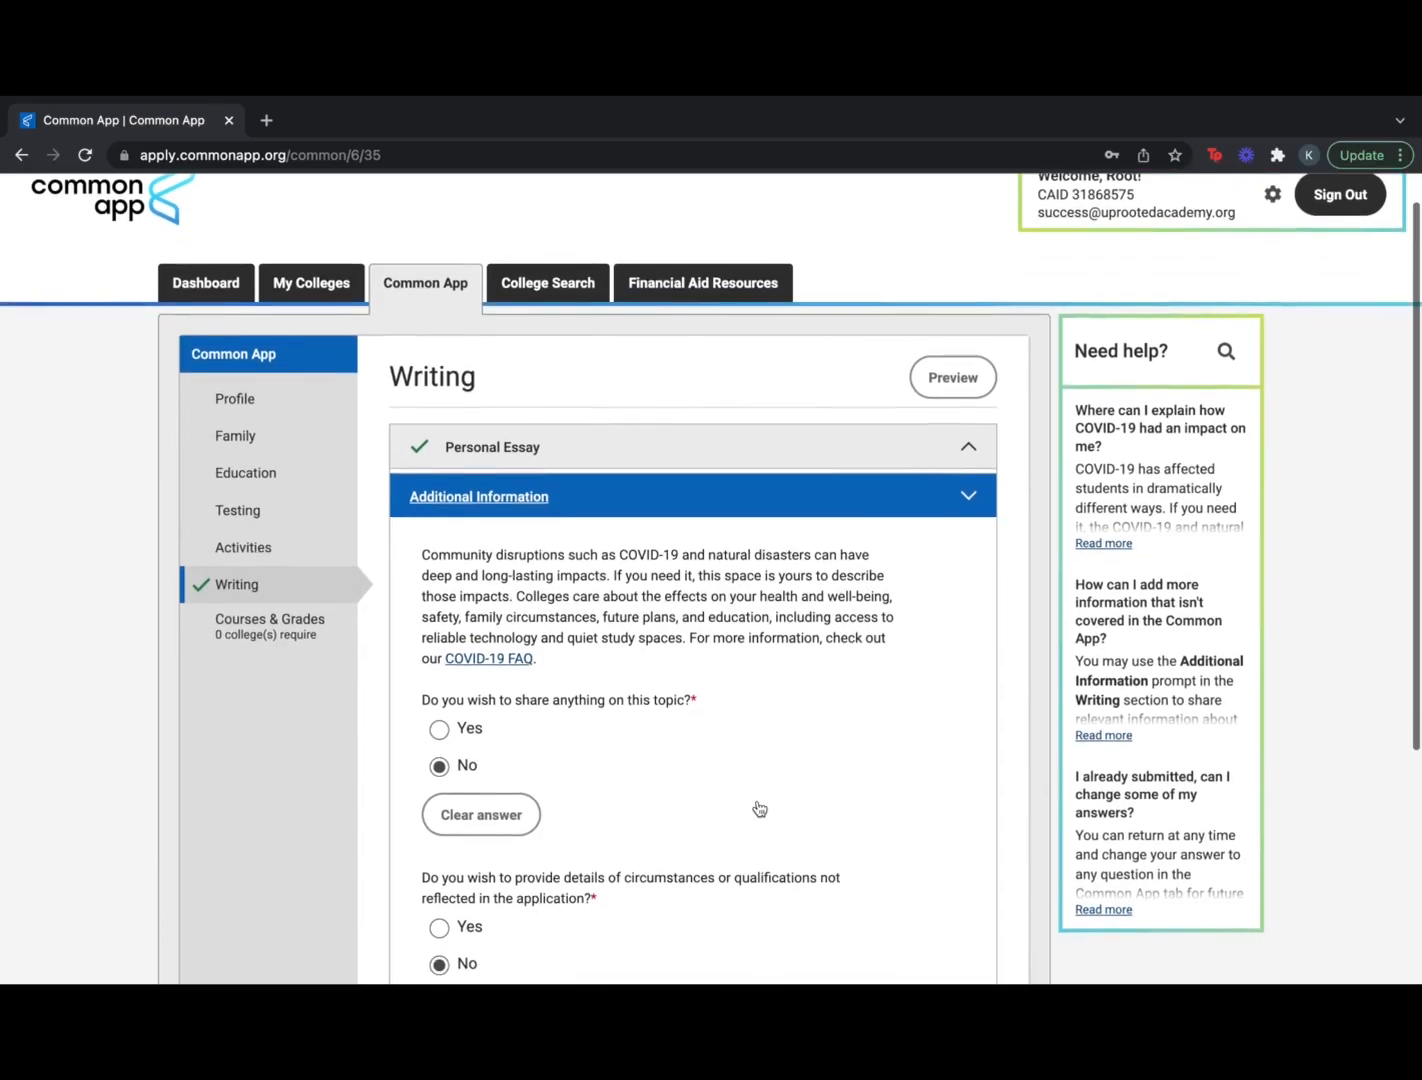
scroll(759, 808, "down", 2)
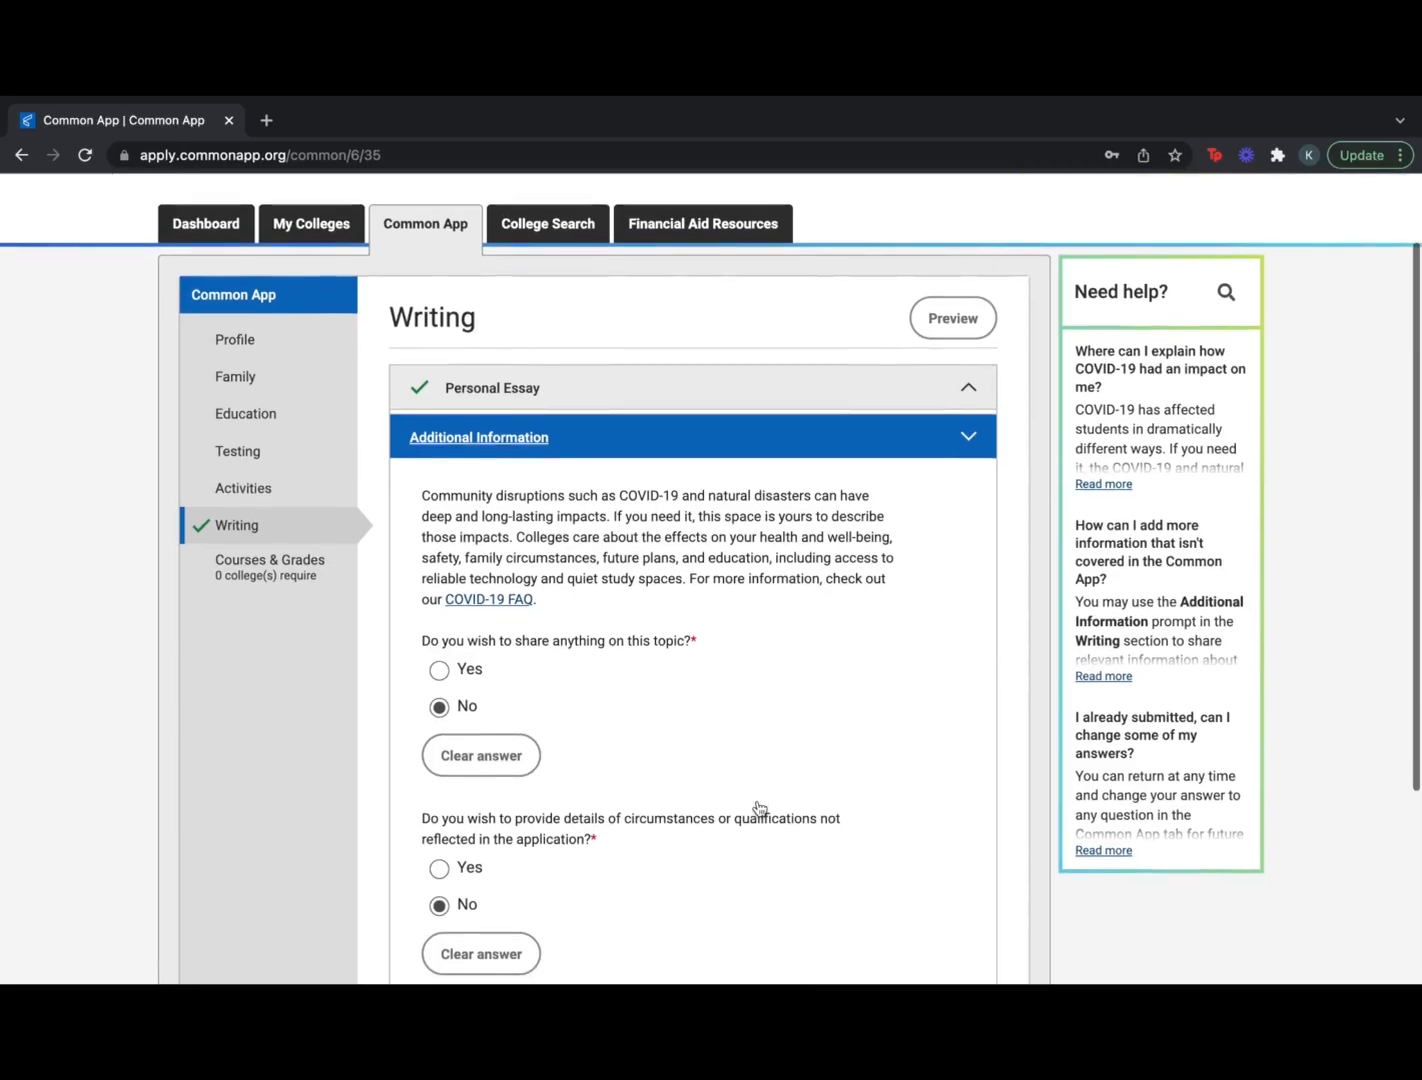
scroll(759, 808, "down", 2)
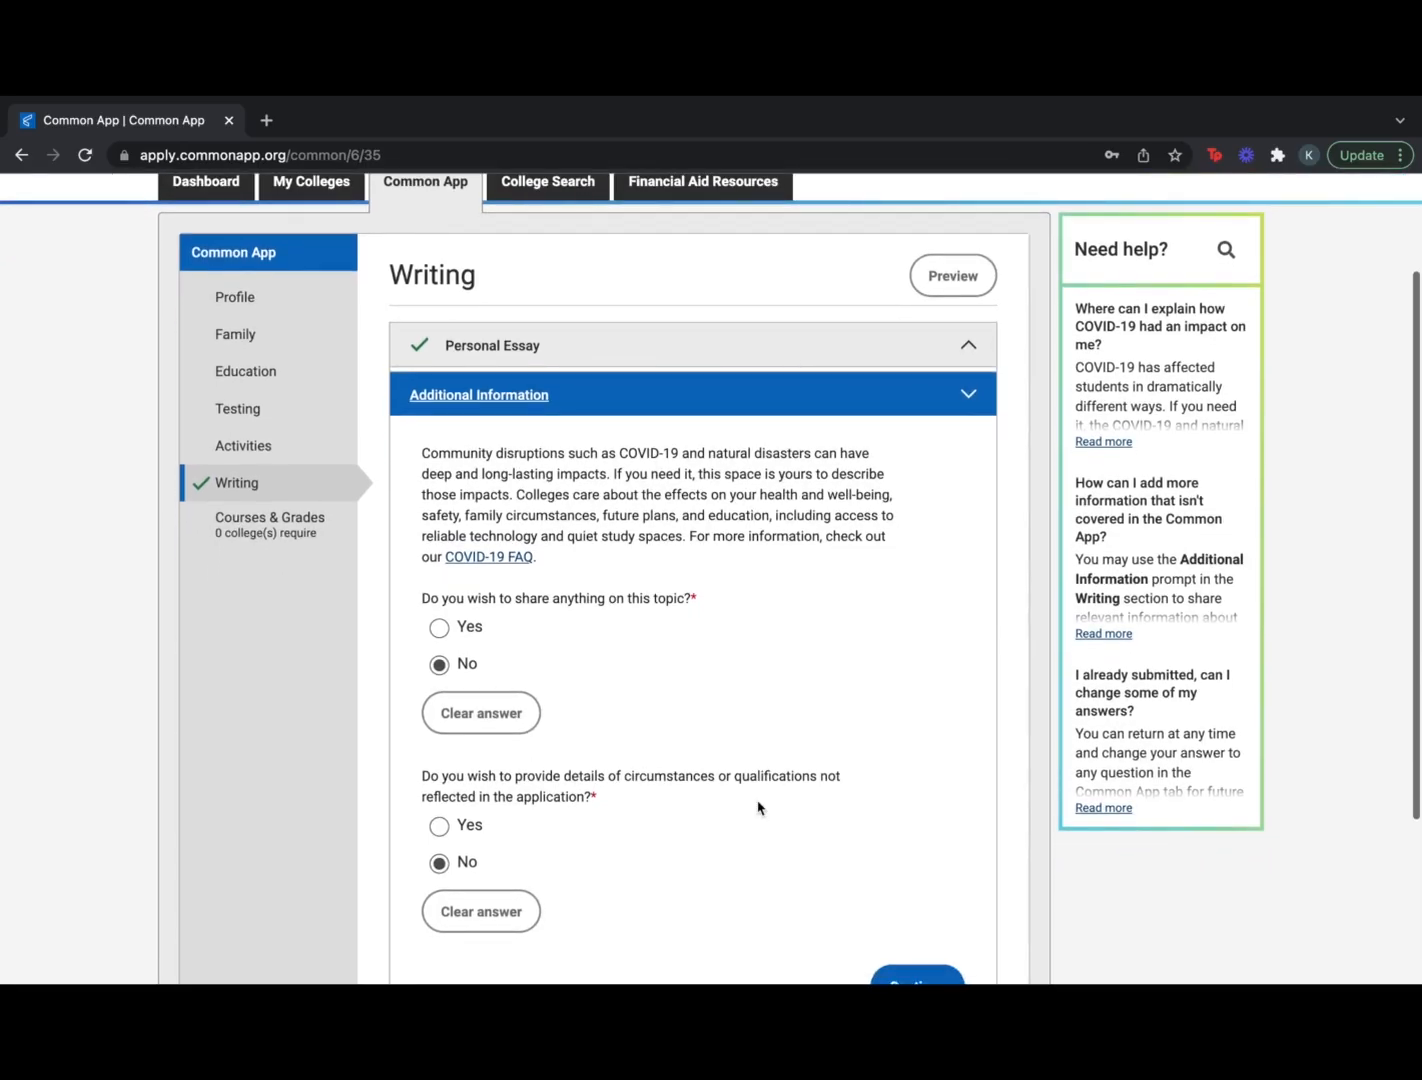
scroll(759, 808, "down", 2)
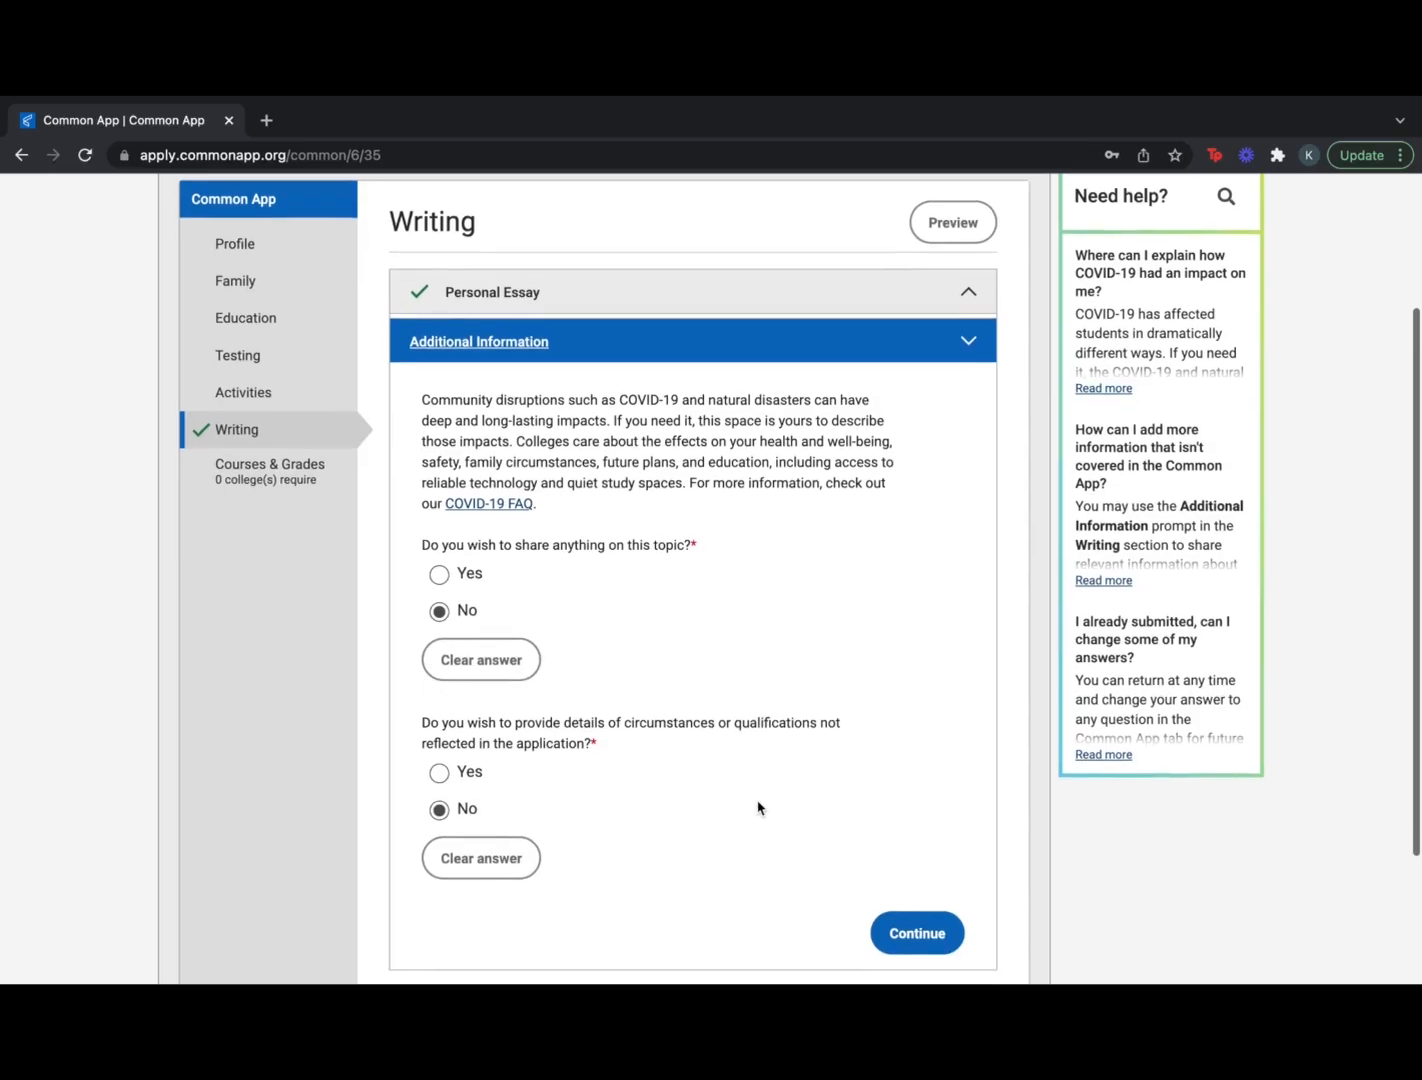
scroll(759, 808, "down", 2)
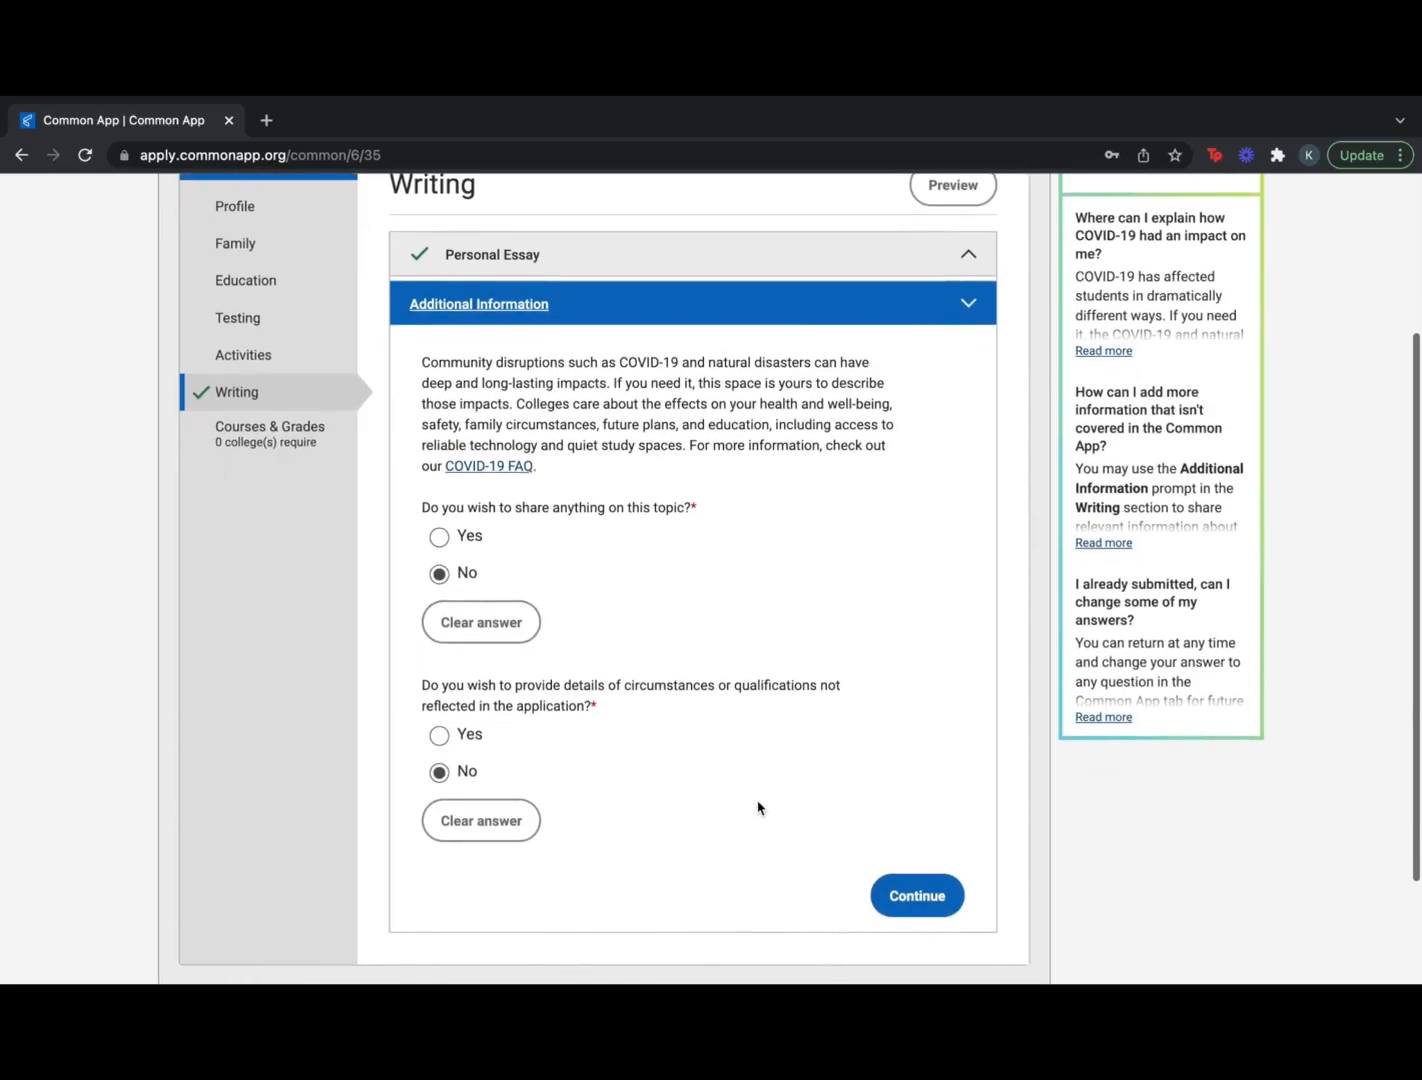
scroll(759, 808, "down", 2)
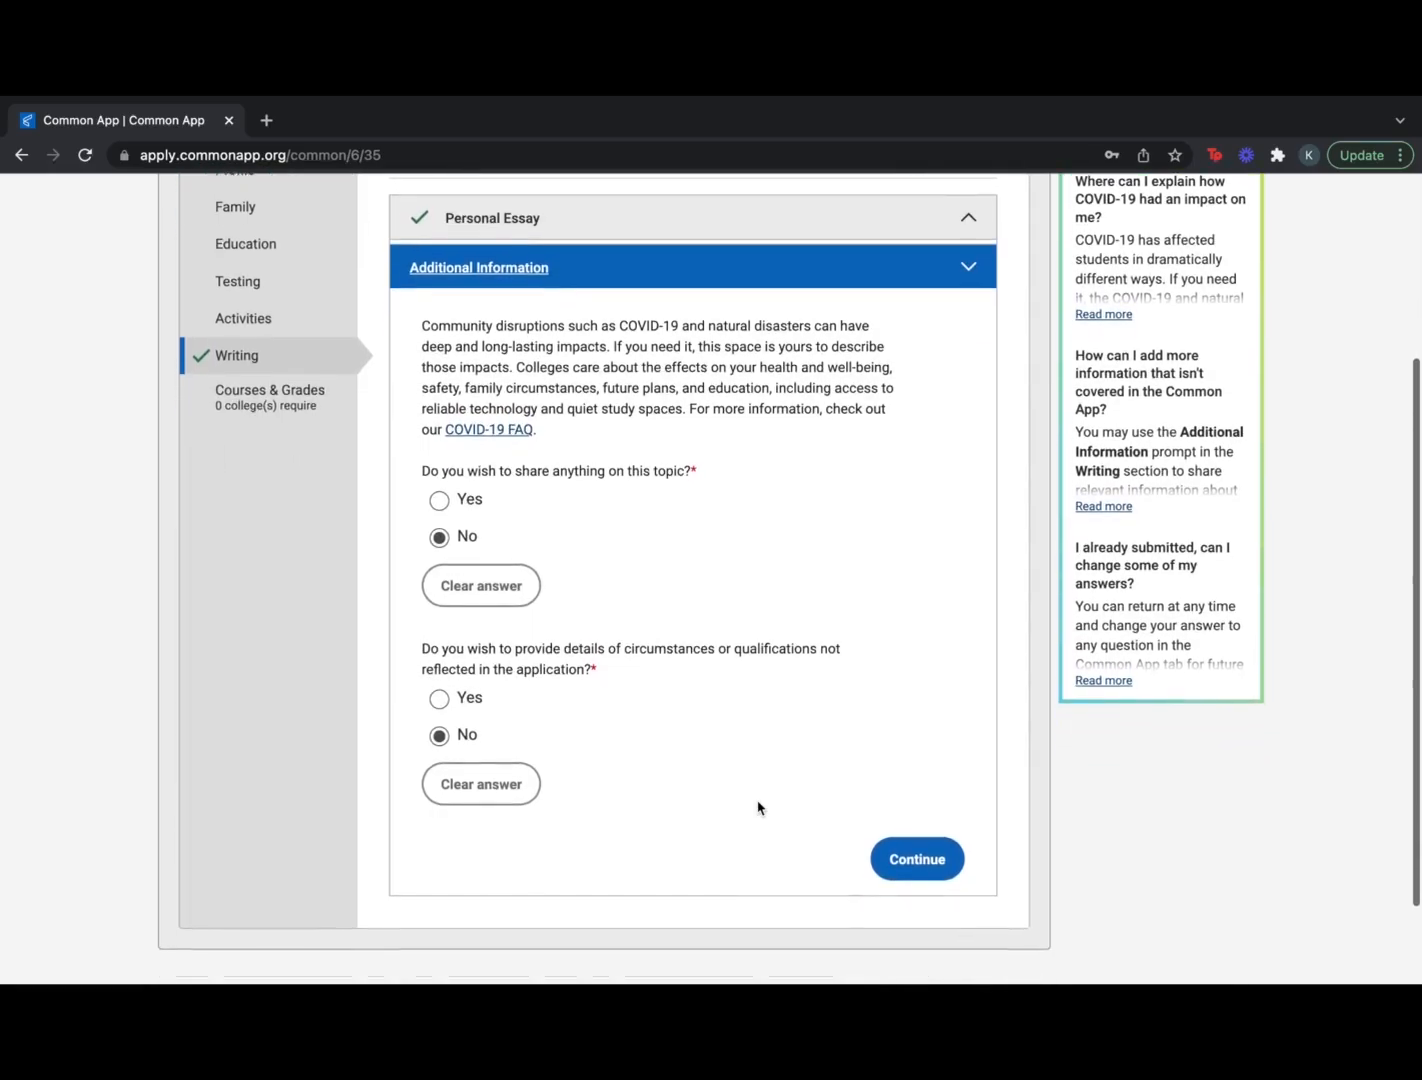
scroll(759, 808, "down", 2)
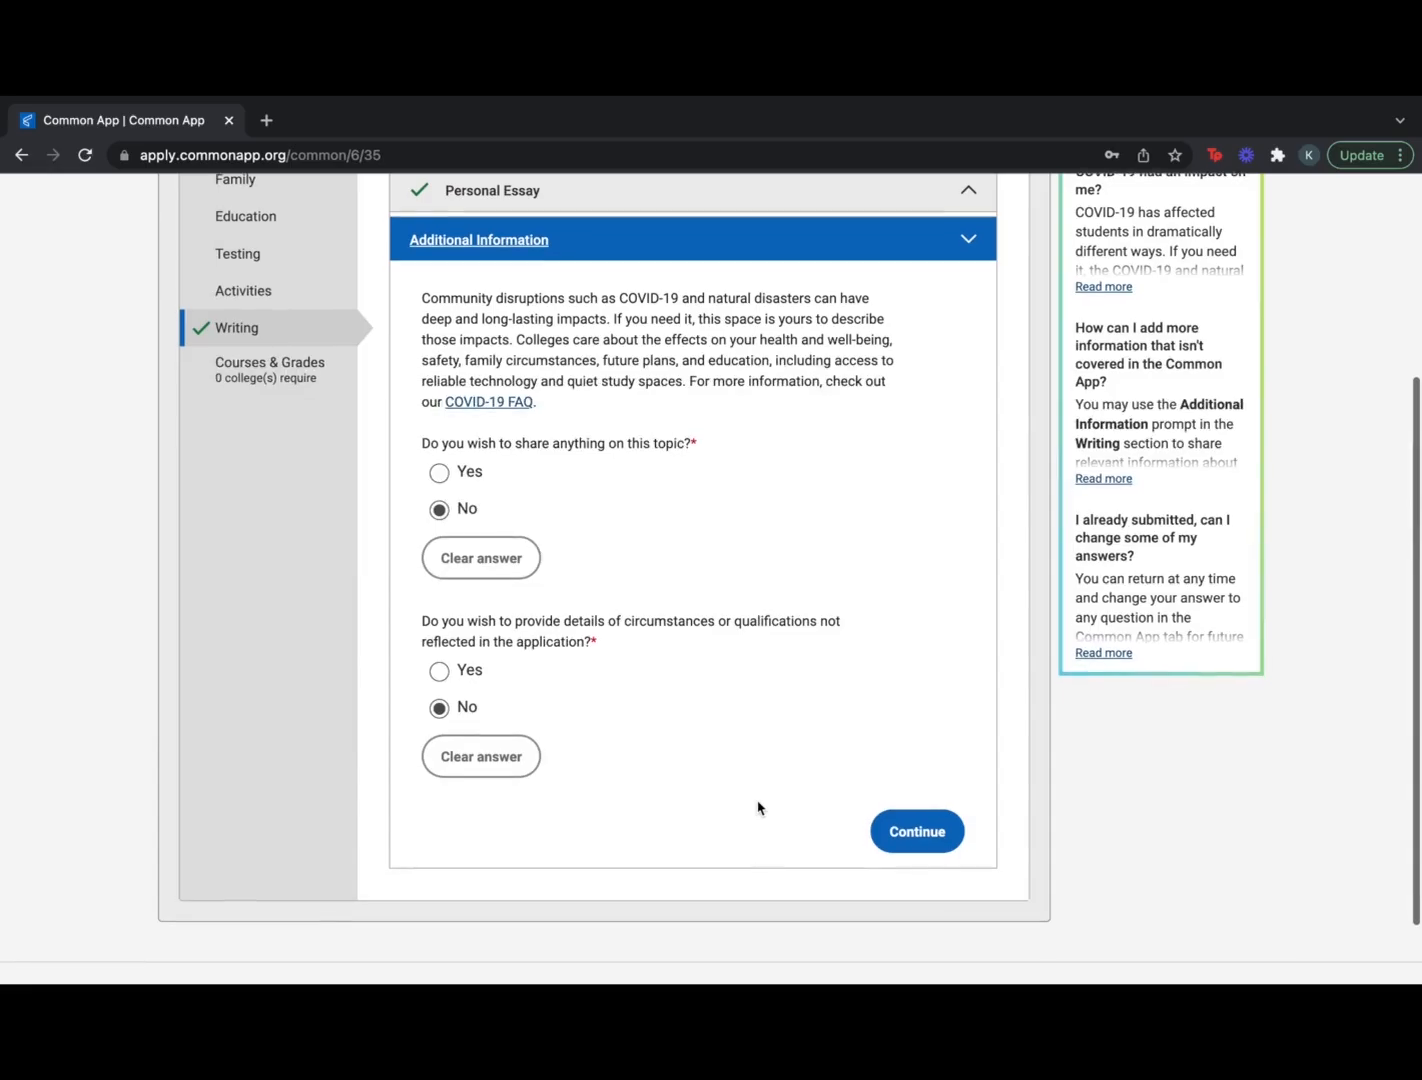
scroll(759, 808, "down", 1)
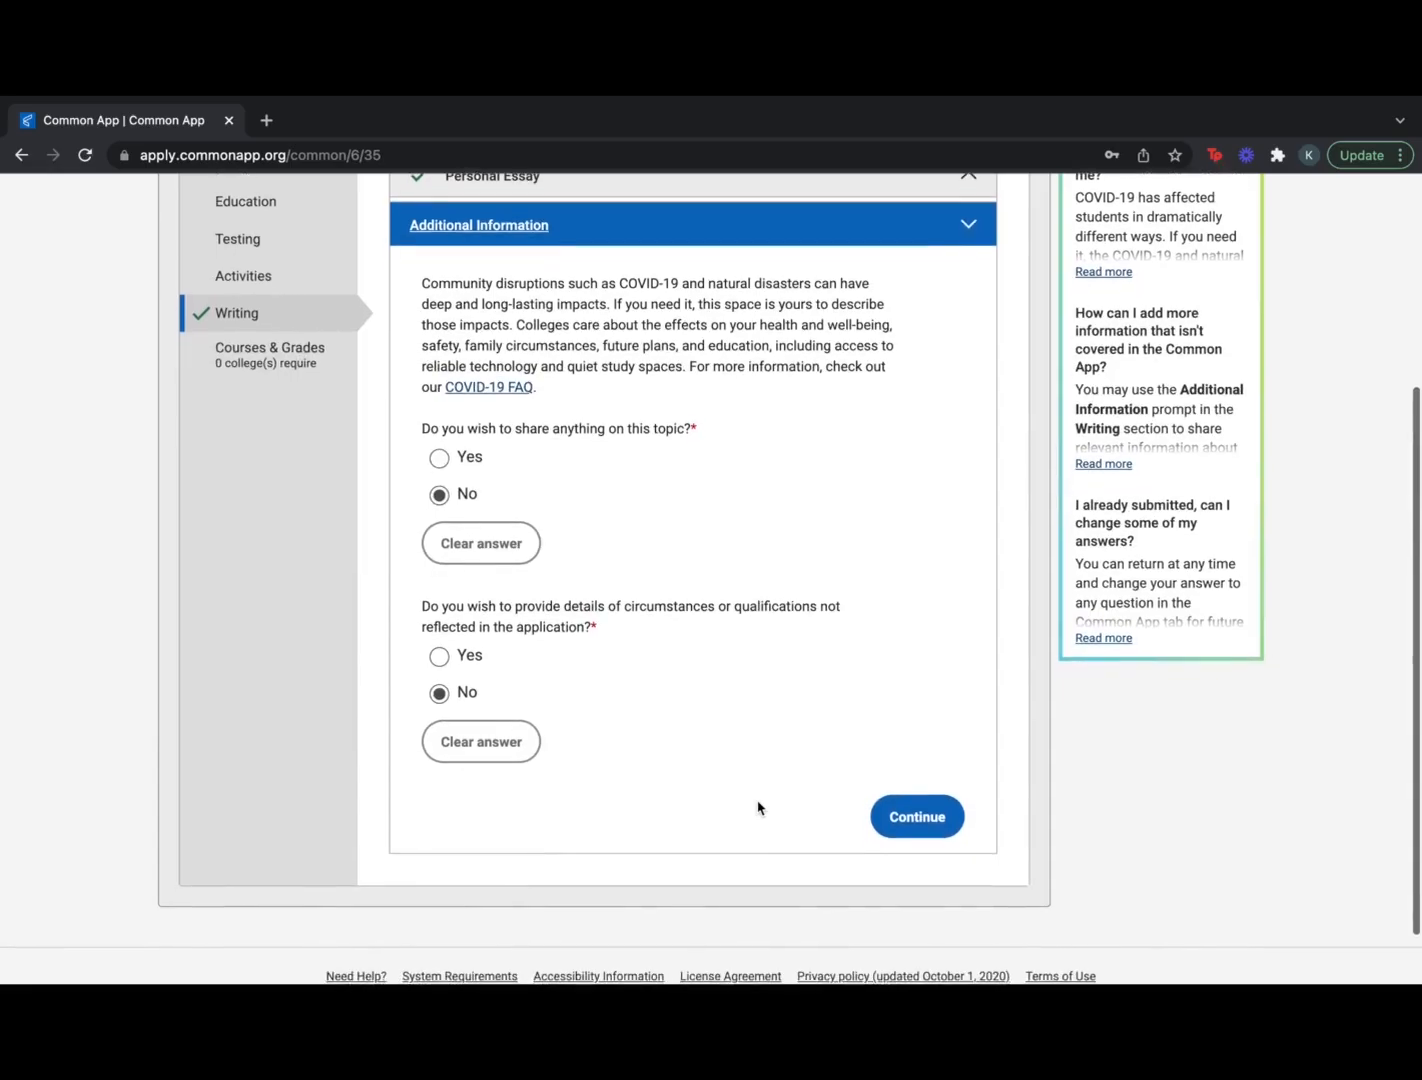
scroll(759, 808, "down", 1)
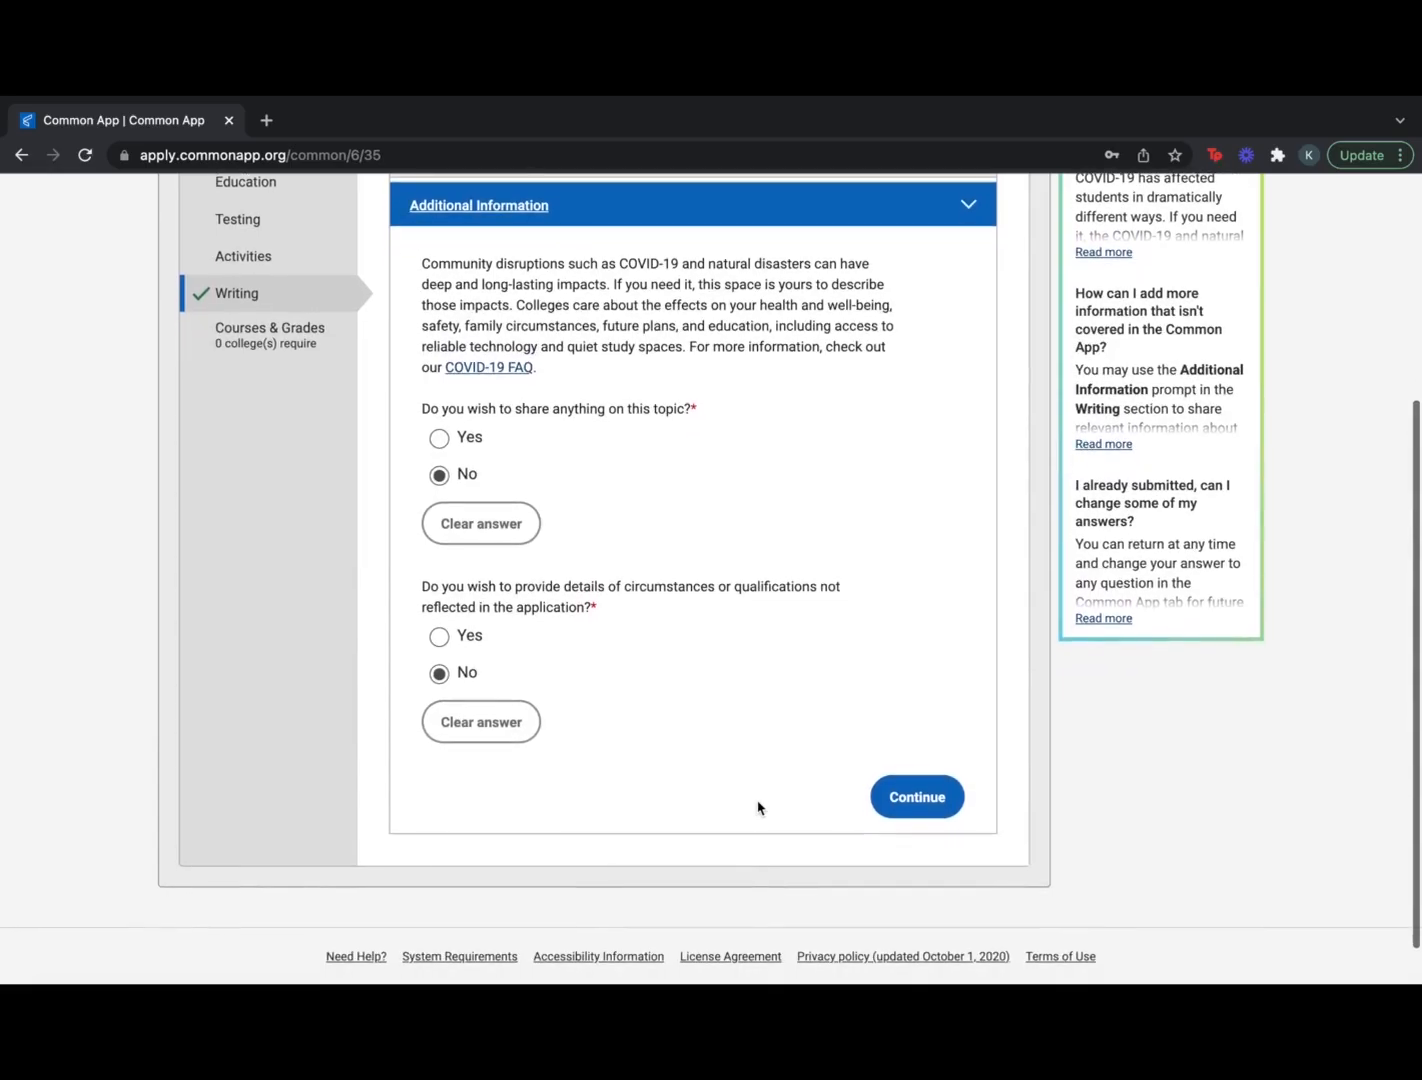
scroll(759, 808, "down", 1)
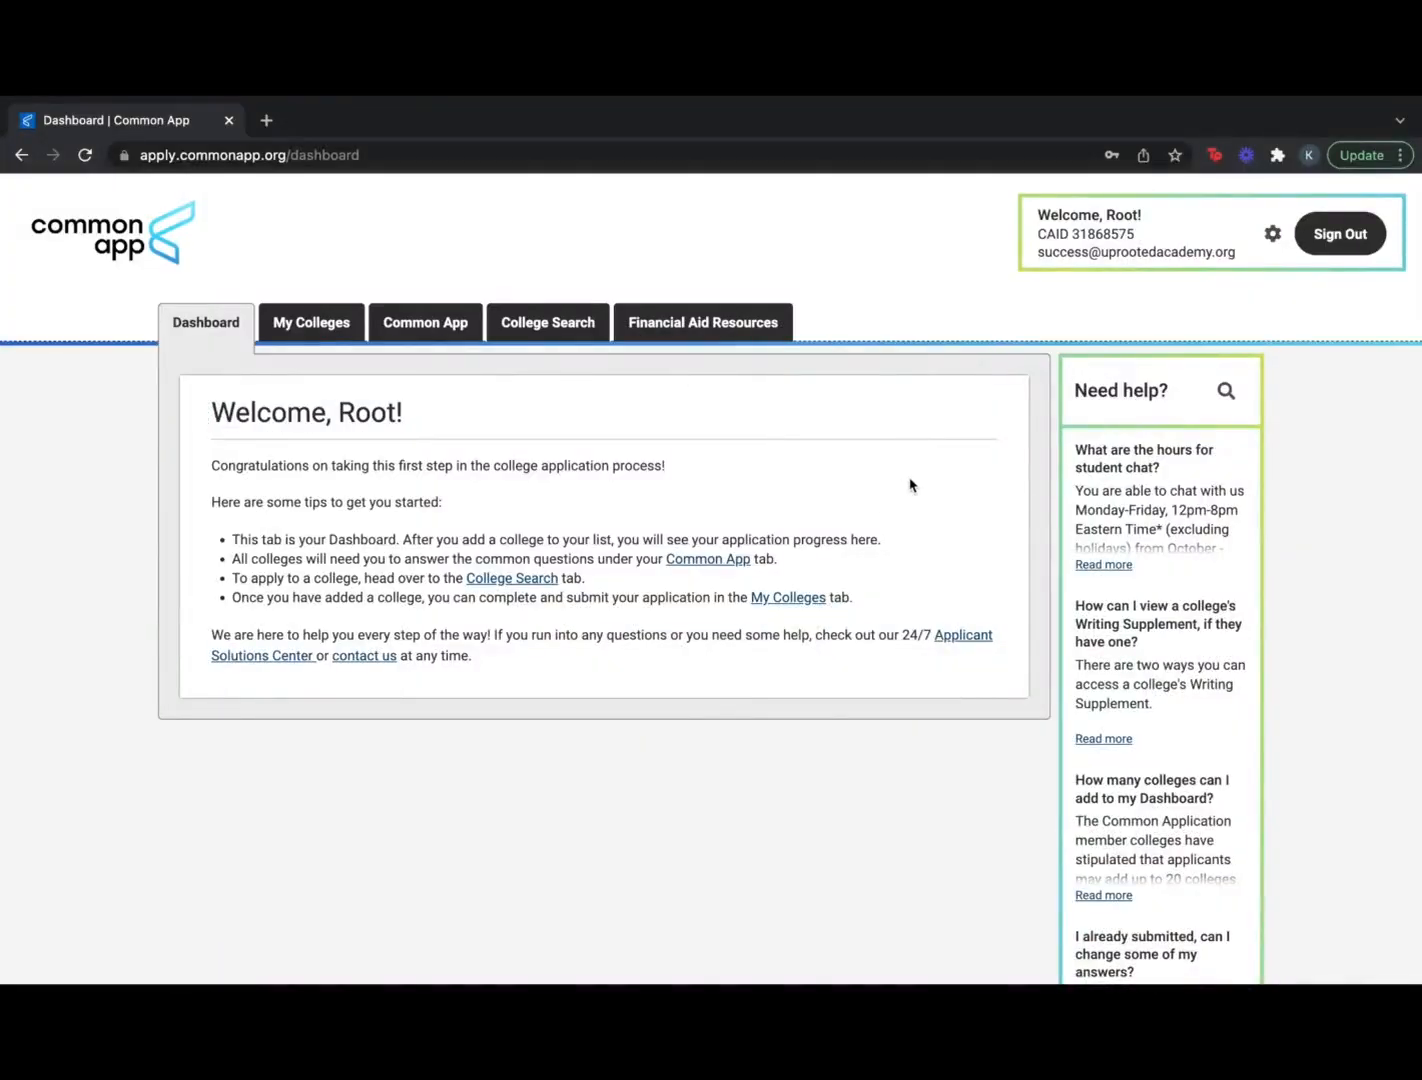
In College Search, add American University and Howard University to My Colleges
left_click(532, 323)
left_click(311, 519)
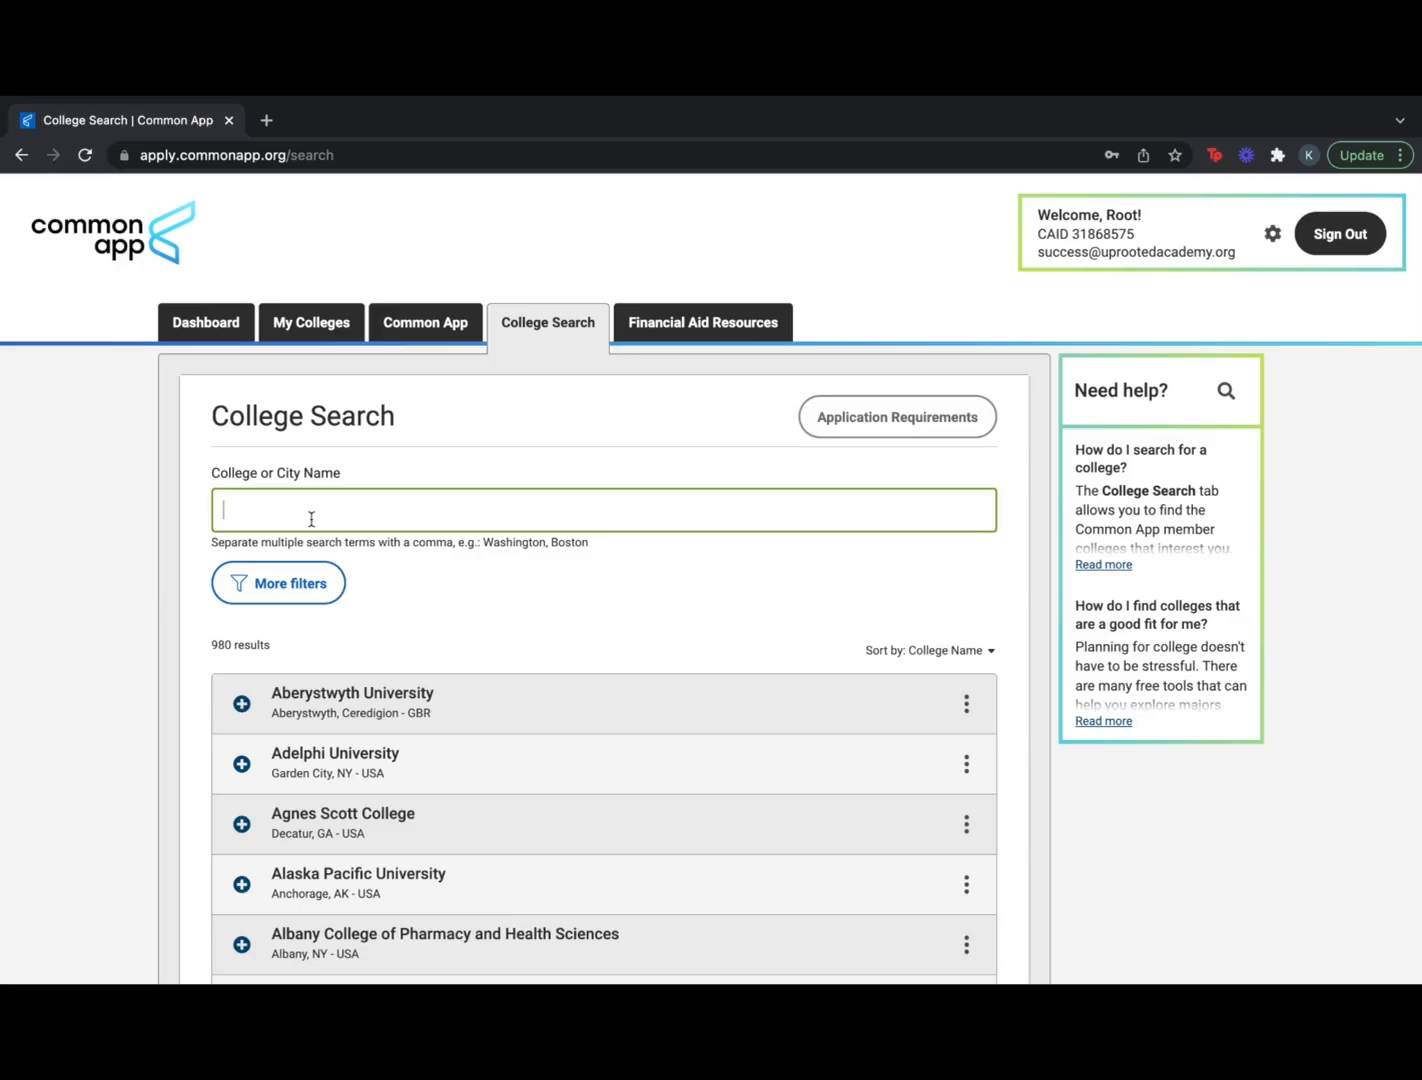
type("American")
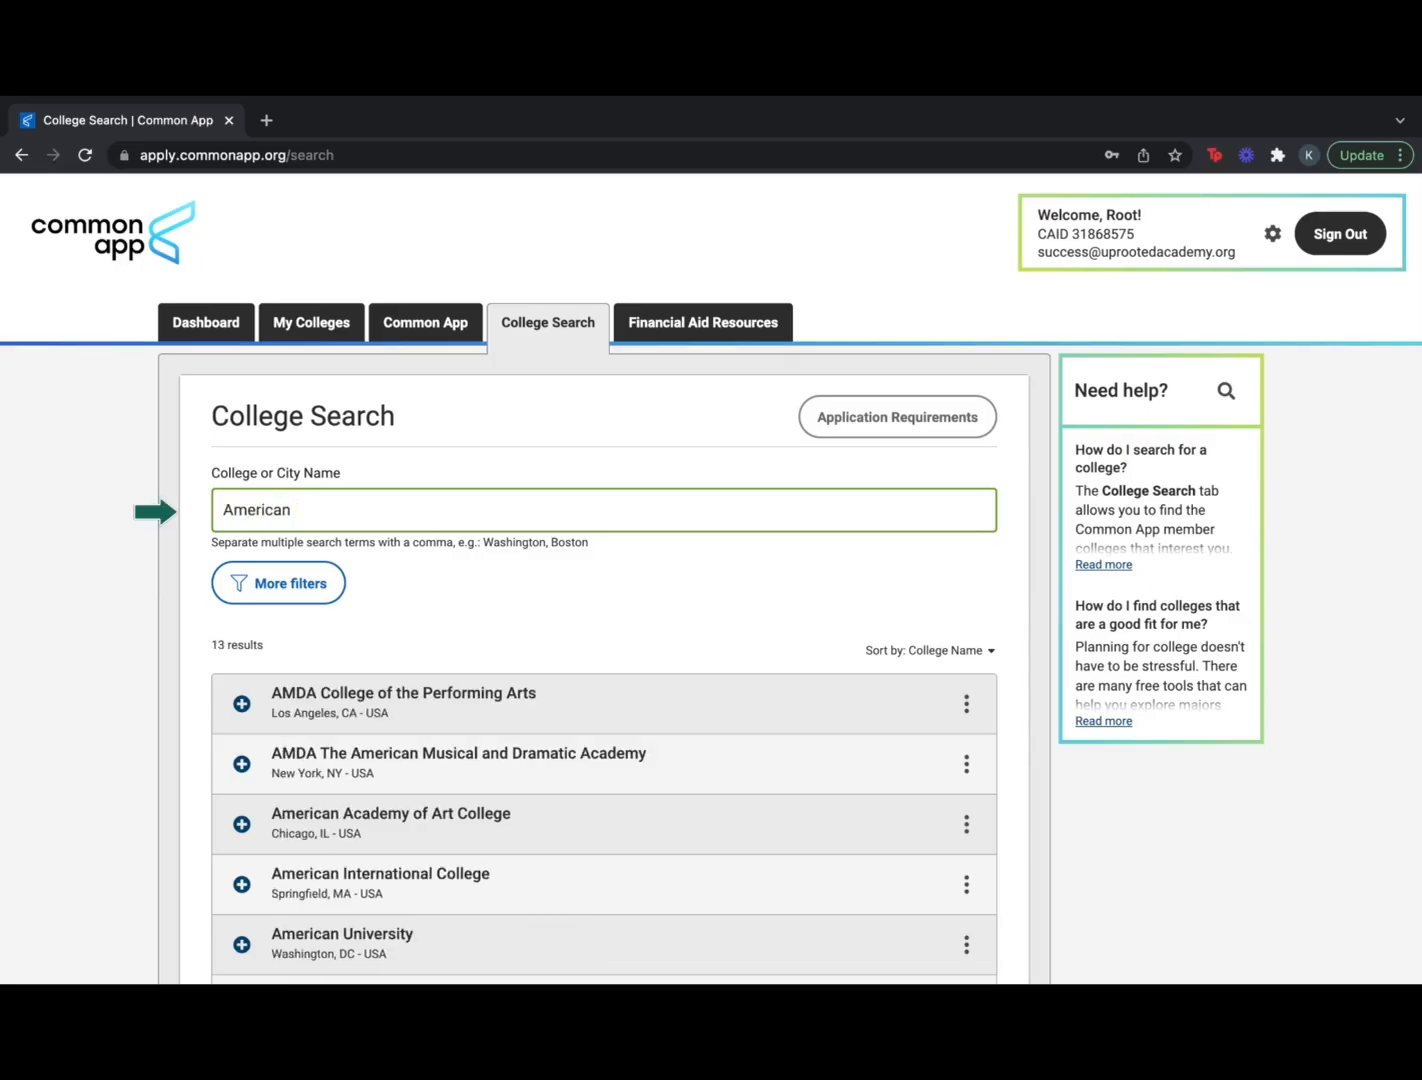
scroll(655, 933, "down", 1)
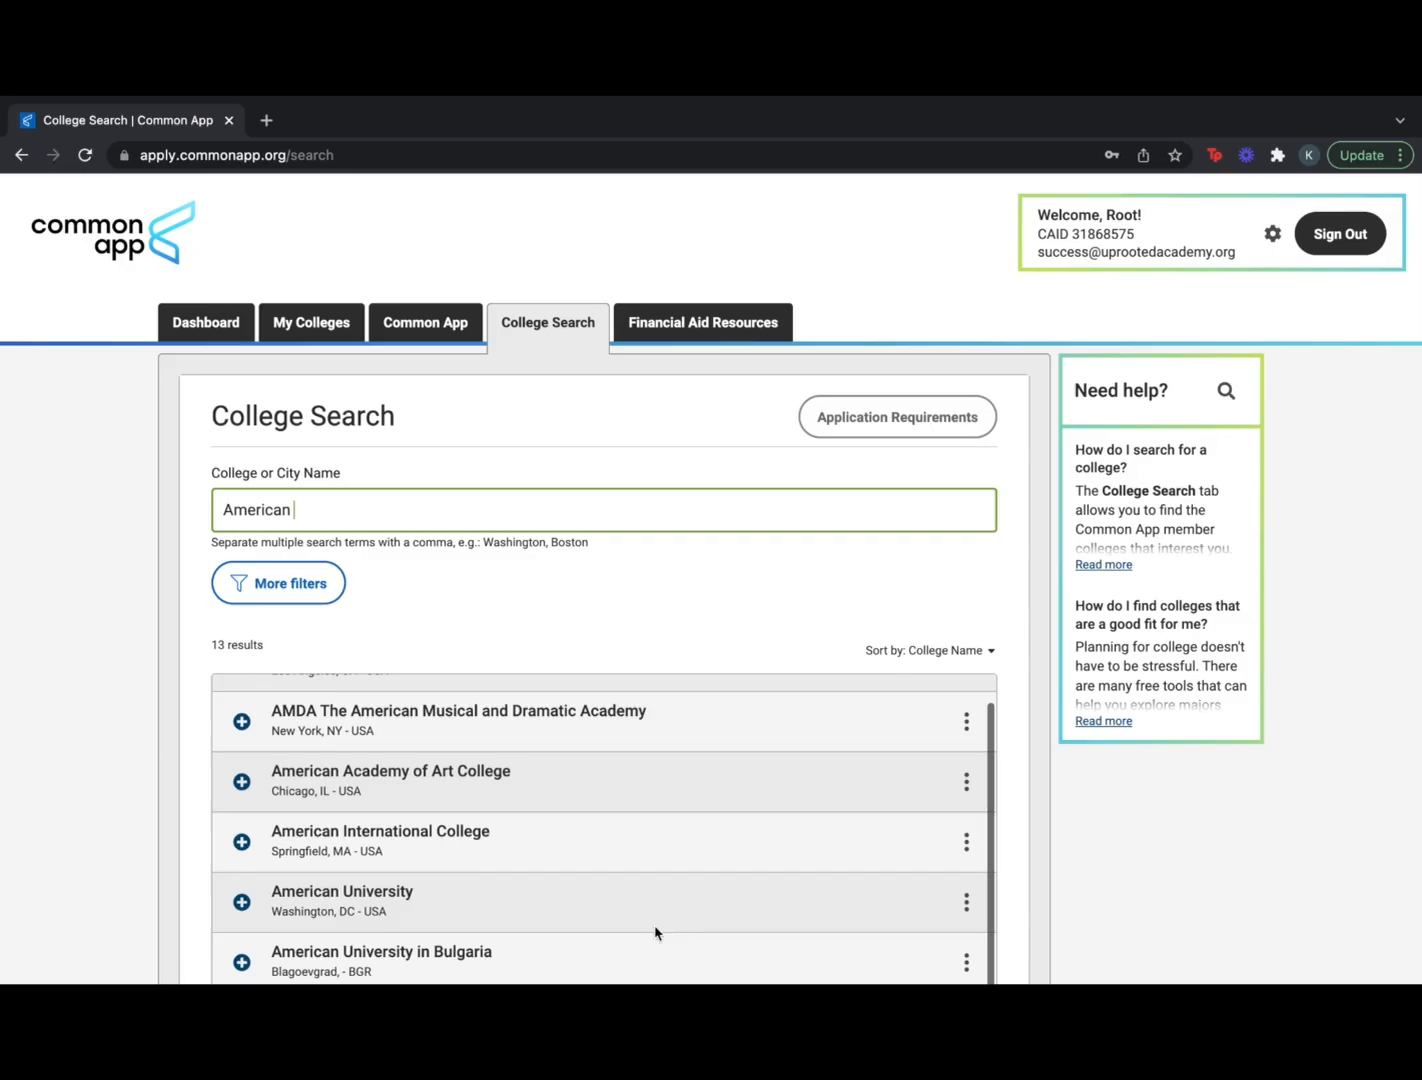
left_click(245, 903)
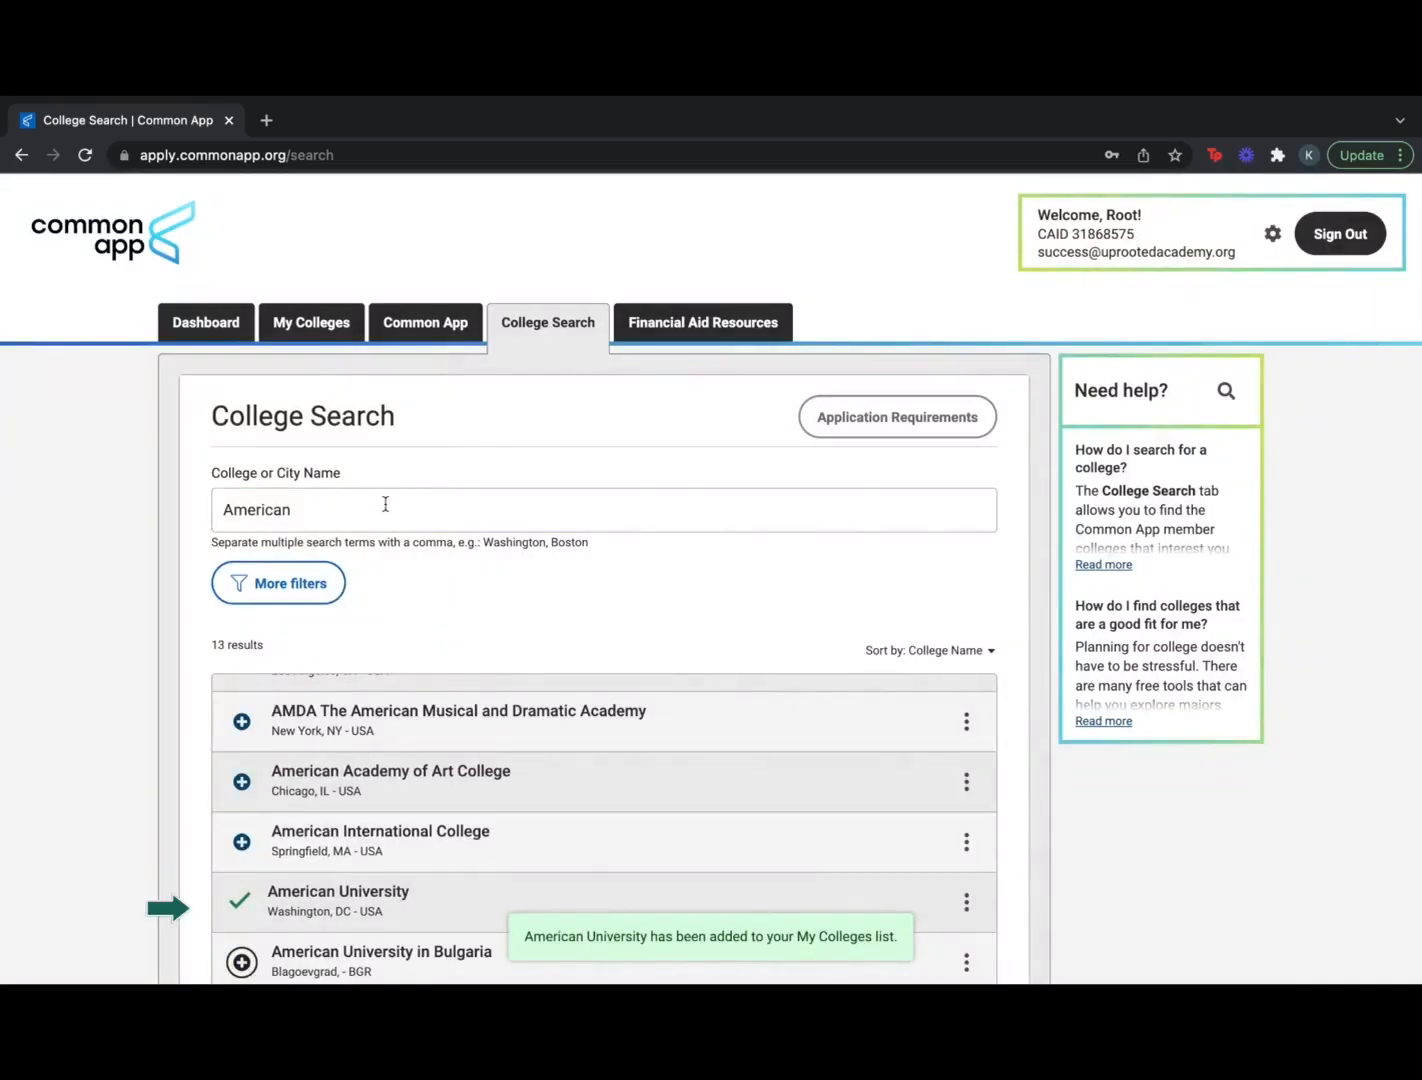
left_click(385, 504)
key("BackSpace")
key("BackSpace")
key("BackSpace")
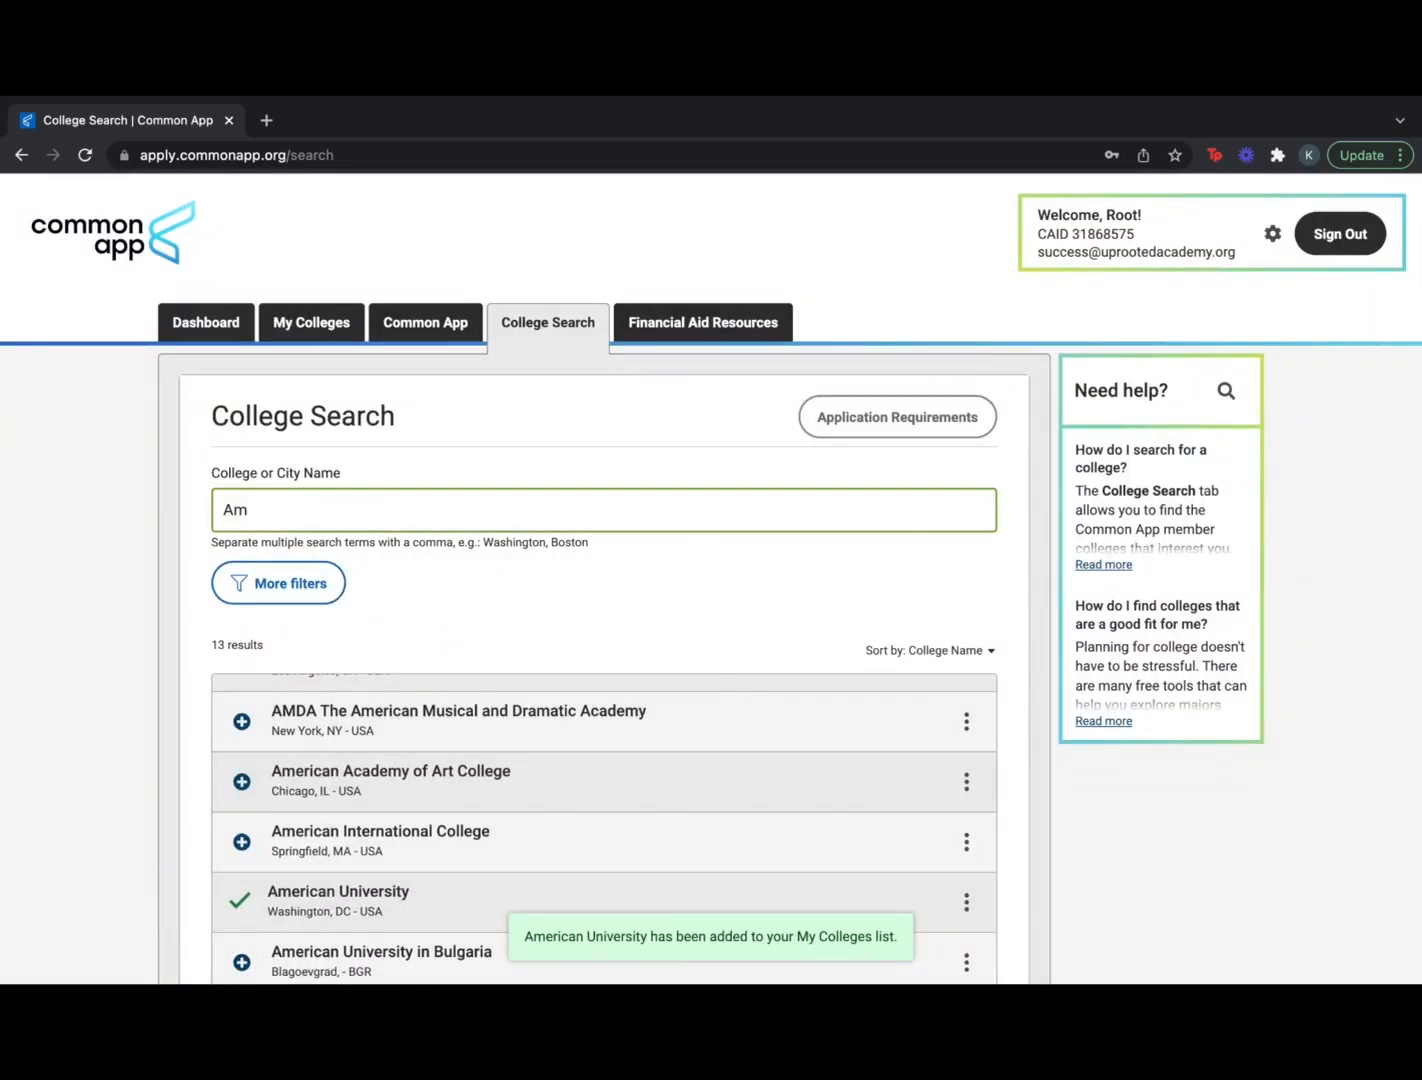
type("Howard")
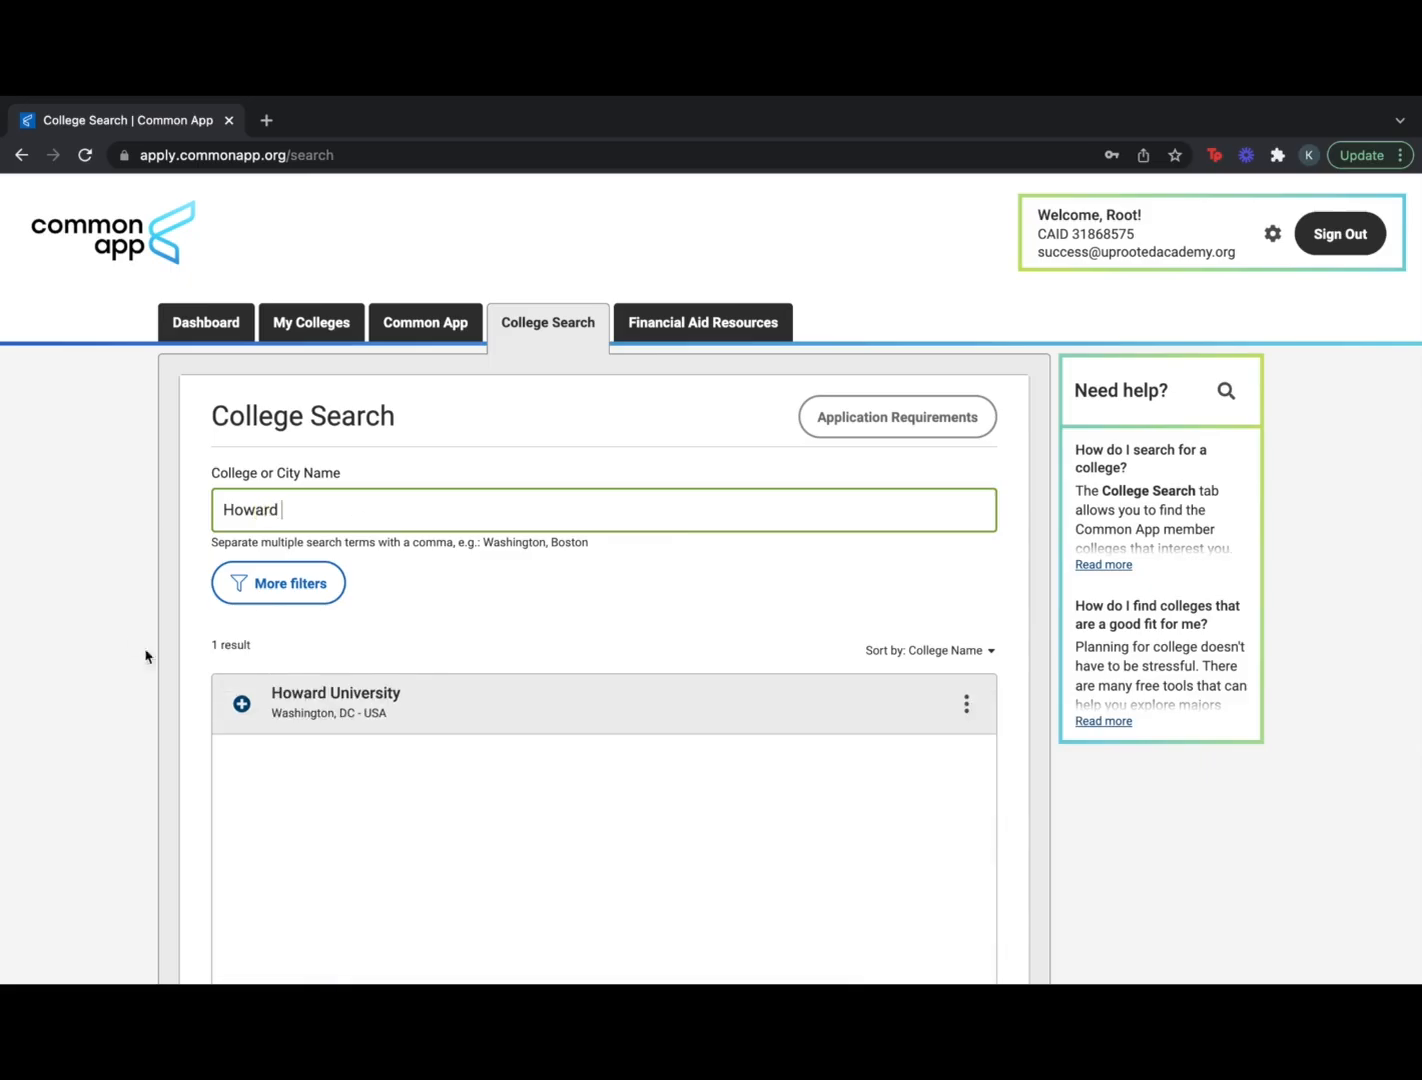
left_click(241, 703)
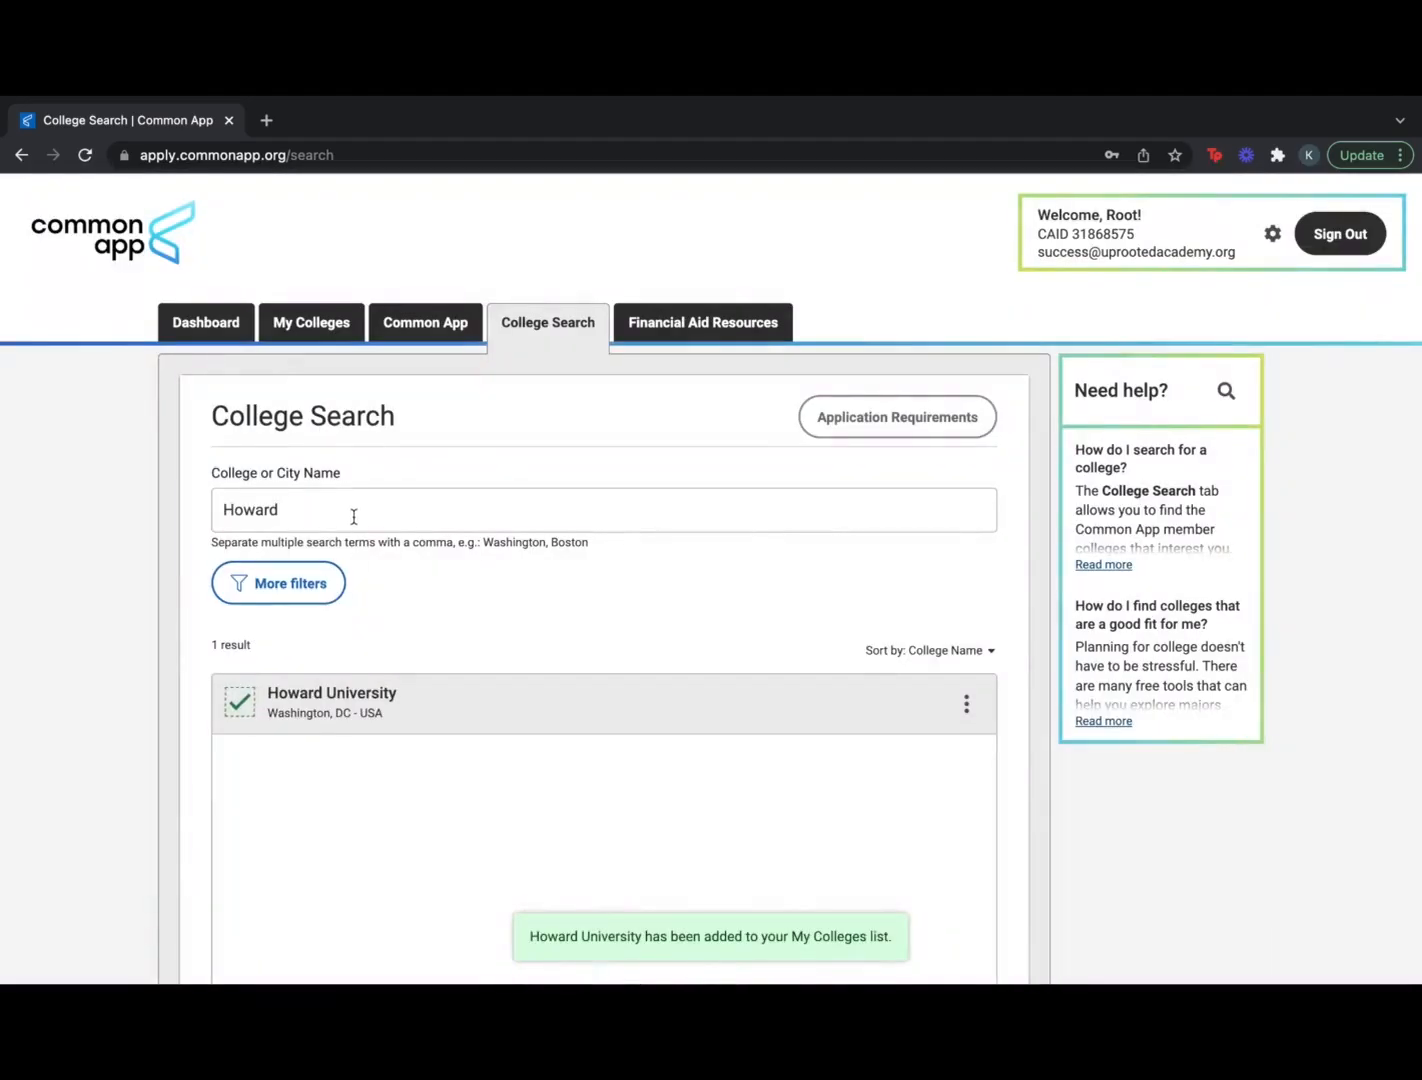
Search for and add University of Southern California and Cornell University
left_click(353, 516)
key("BackSpace")
key("BackSpace")
key("BackSpace")
type("George")
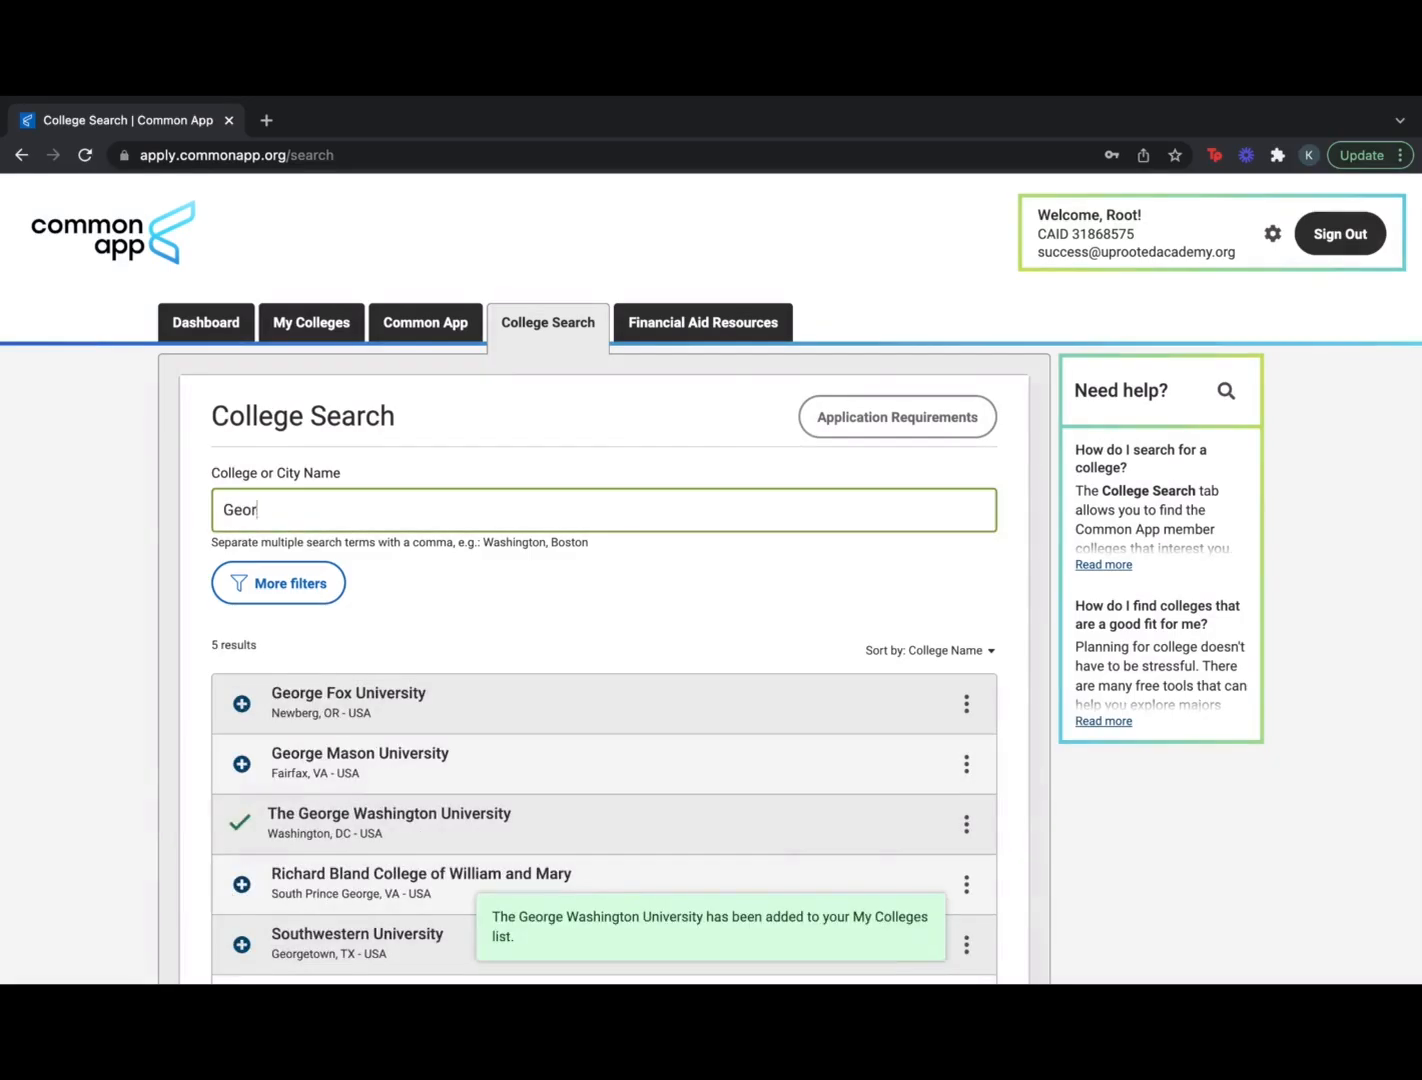
key("BackSpace")
key("BackSpace")
key("BackSpace")
key("BackSpace")
type("University of Southern")
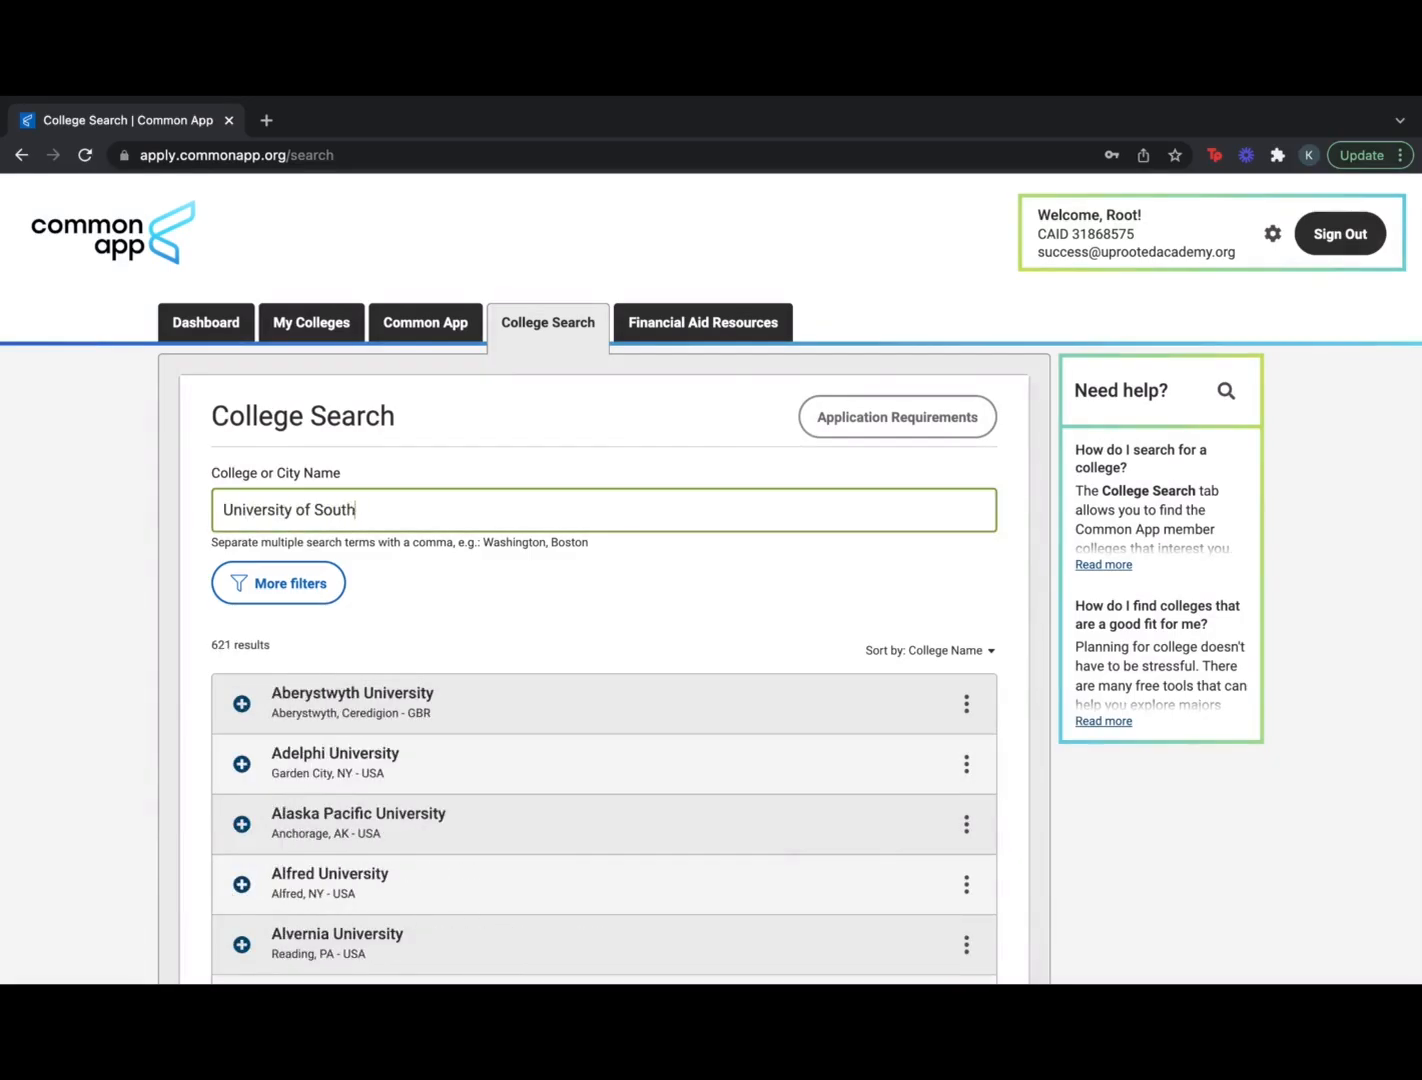
left_click(241, 703)
left_click(410, 503)
key("BackSpace")
key("BackSpace")
key("BackSpace")
key("BackSpace")
key("BackSpace")
key("BackSpace")
key("BackSpace")
key("BackSpace")
key("BackSpace")
key("BackSpace")
key("BackSpace")
key("BackSpace")
key("BackSpace")
key("BackSpace")
key("BackSpace")
key("BackSpace")
key("BackSpace")
key("BackSpace")
key("BackSpace")
key("BackSpace")
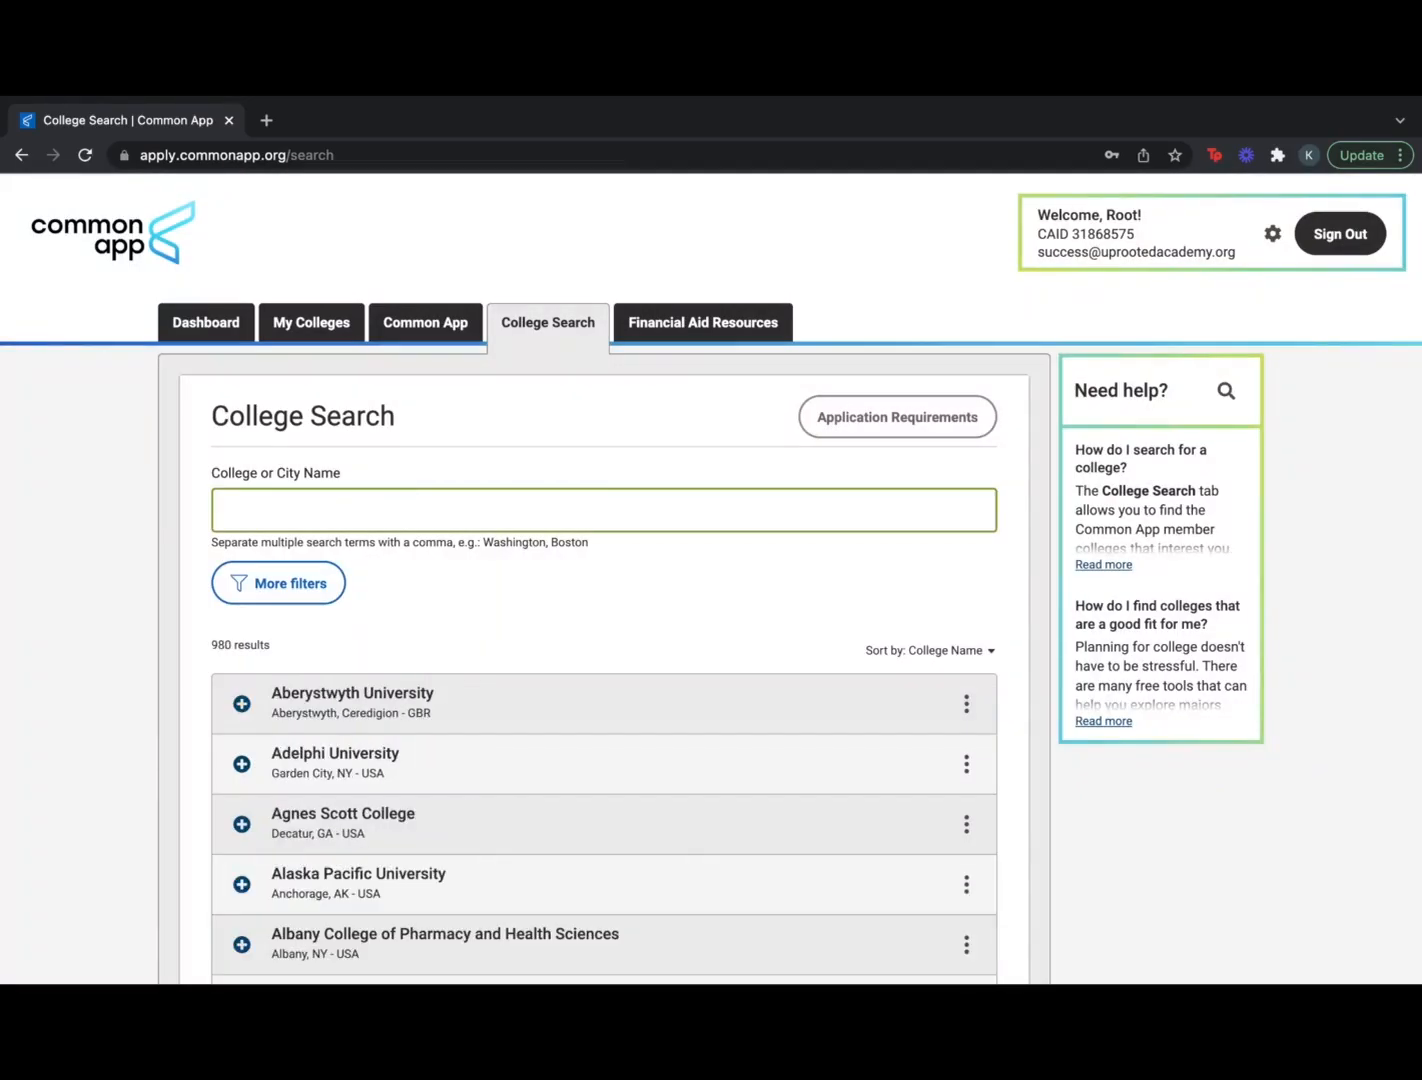
type("Cornell")
left_click(244, 763)
left_click(300, 511)
Add Harvard University and University of Pennsylvania, then view the My Colleges list
key("BackSpace")
key("BackSpace")
key("BackSpace")
key("BackSpace")
key("BackSpace")
key("BackSpace")
key("BackSpace")
type("Harv")
left_click(241, 704)
left_click(296, 511)
key("BackSpace")
key("BackSpace")
key("BackSpace")
key("BackSpace")
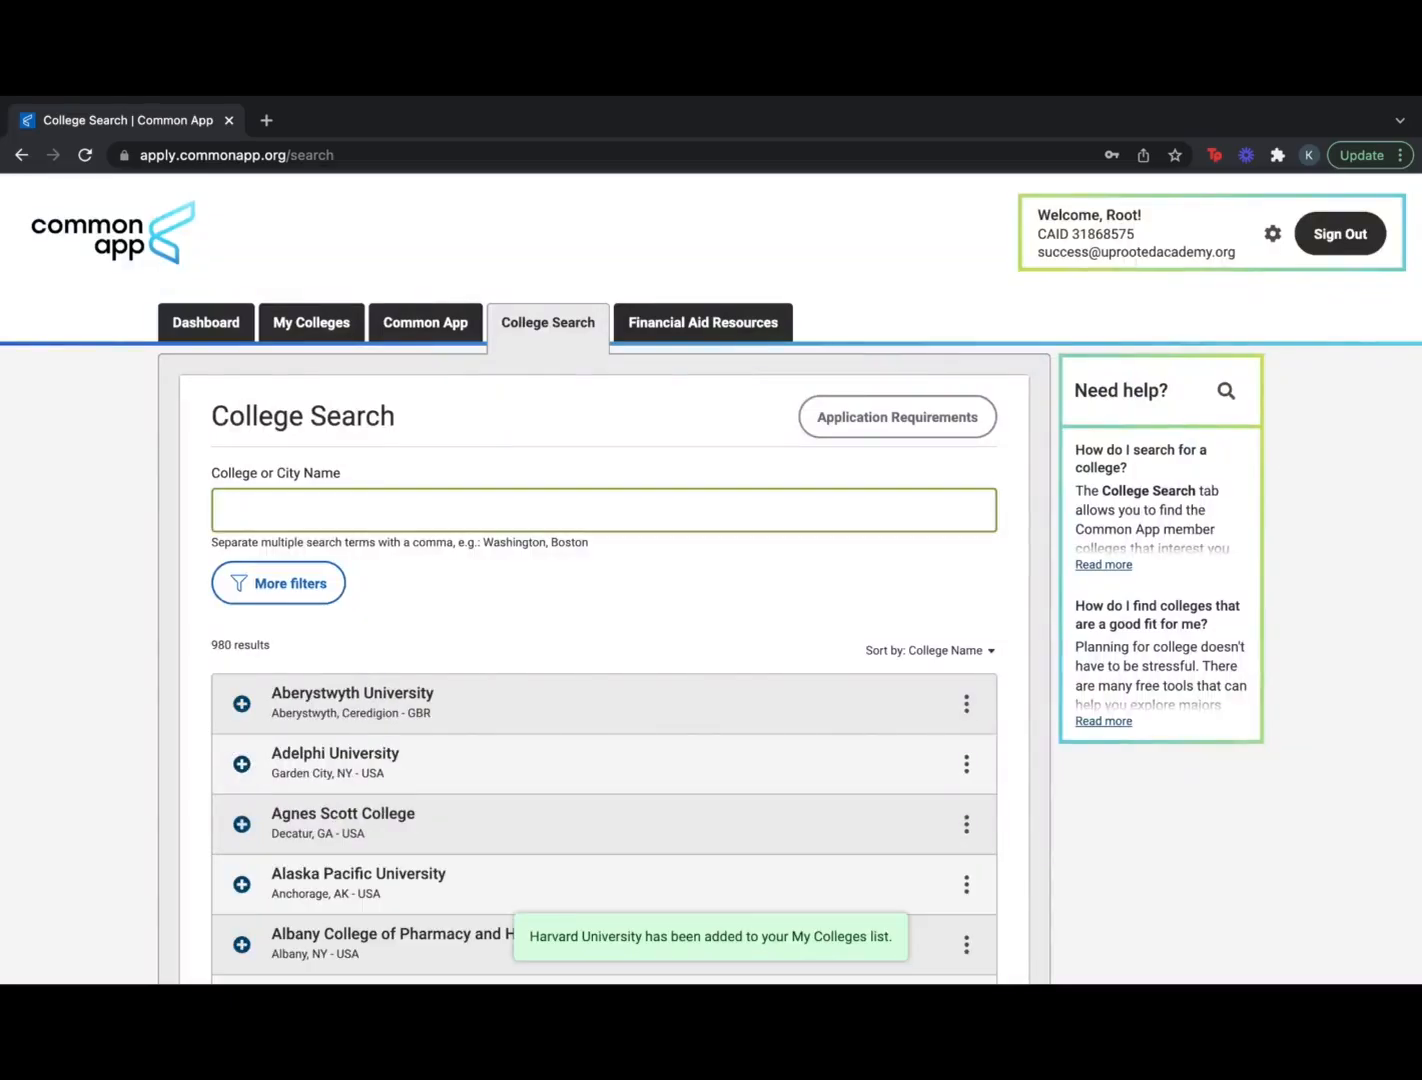
type("Pennsylvania")
left_click(224, 510)
type("University of")
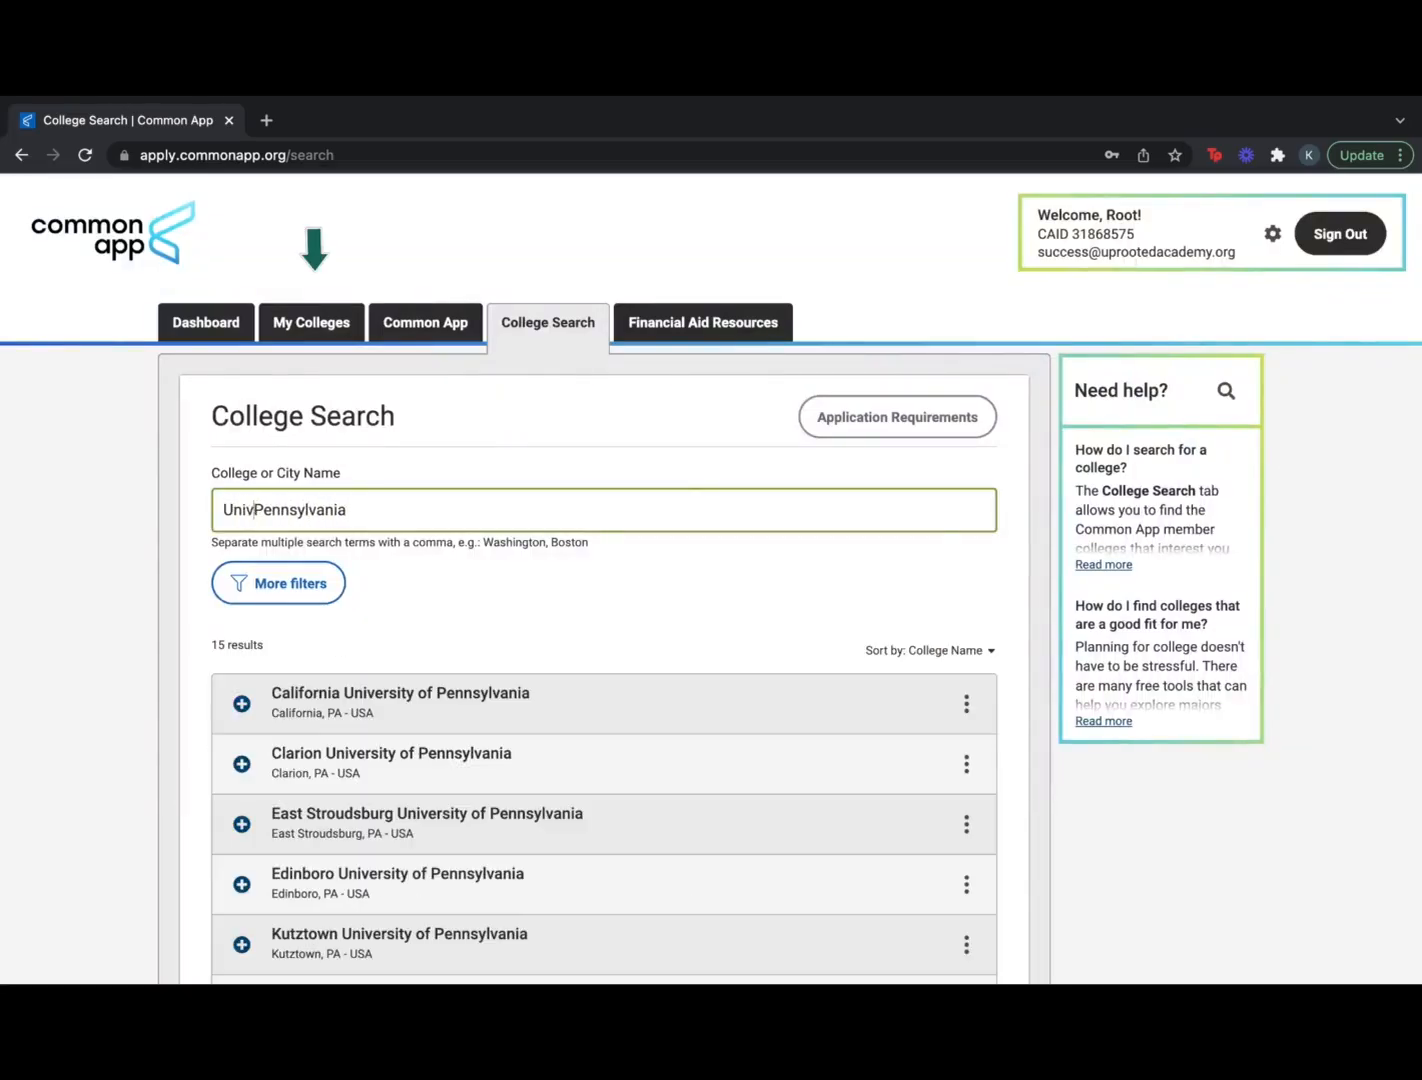
scroll(400, 840, "down", 4)
left_click(242, 733)
scroll(540, 348, "up", 3)
left_click(322, 300)
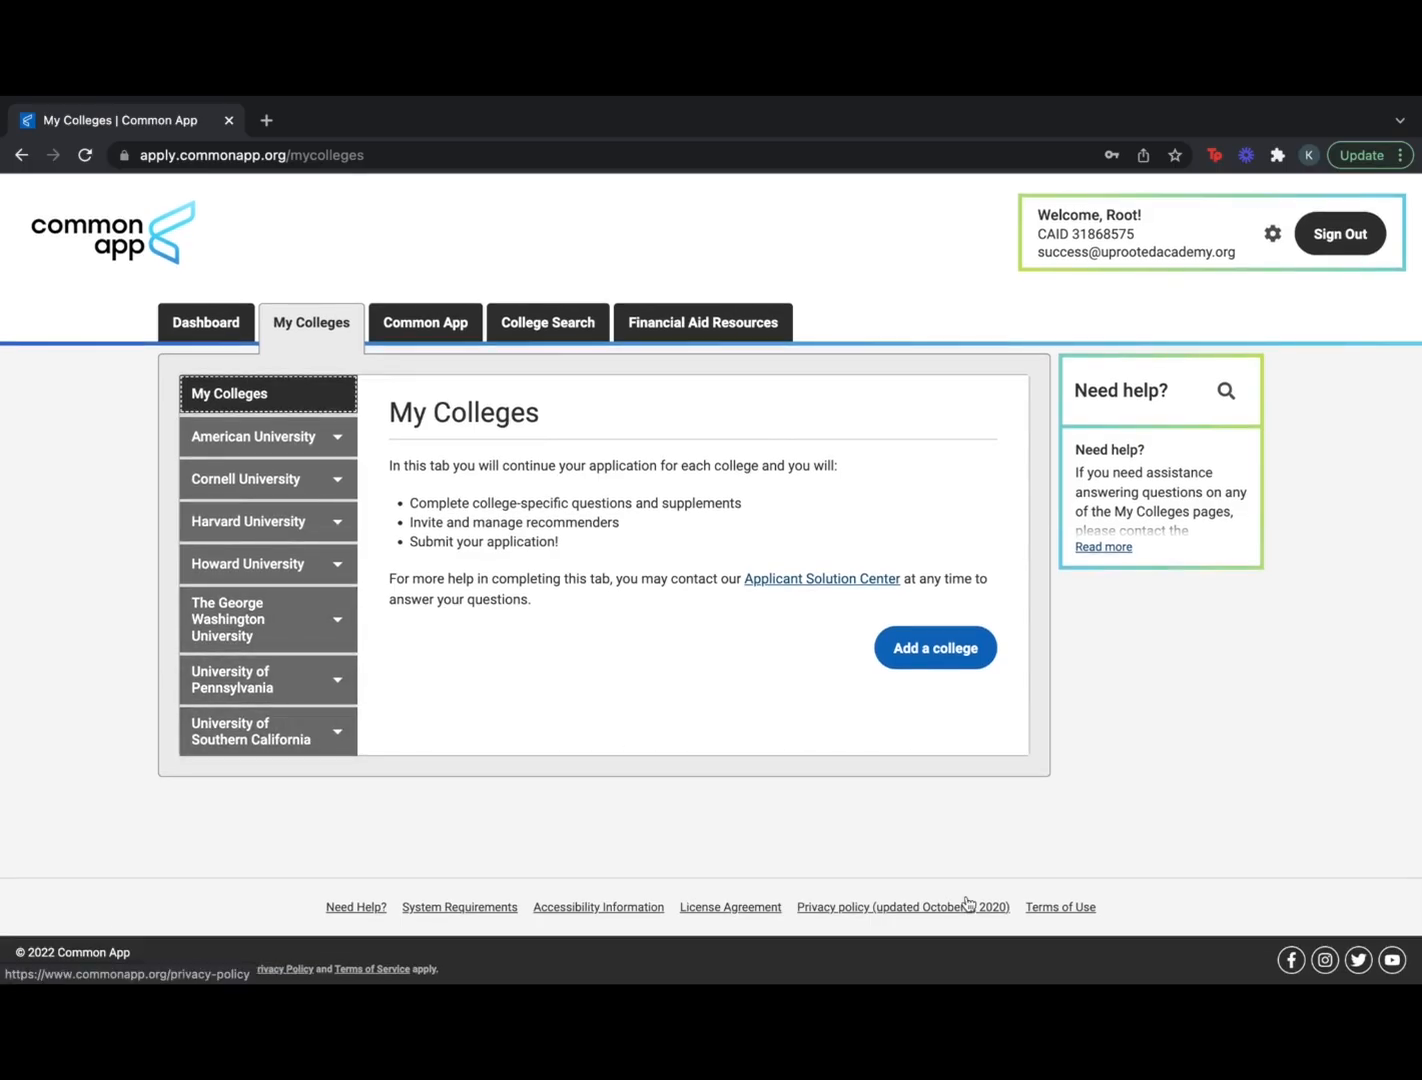
Review American University's deadlines and requirements, then go back to the Dashboard of applications in progress
left_click(338, 437)
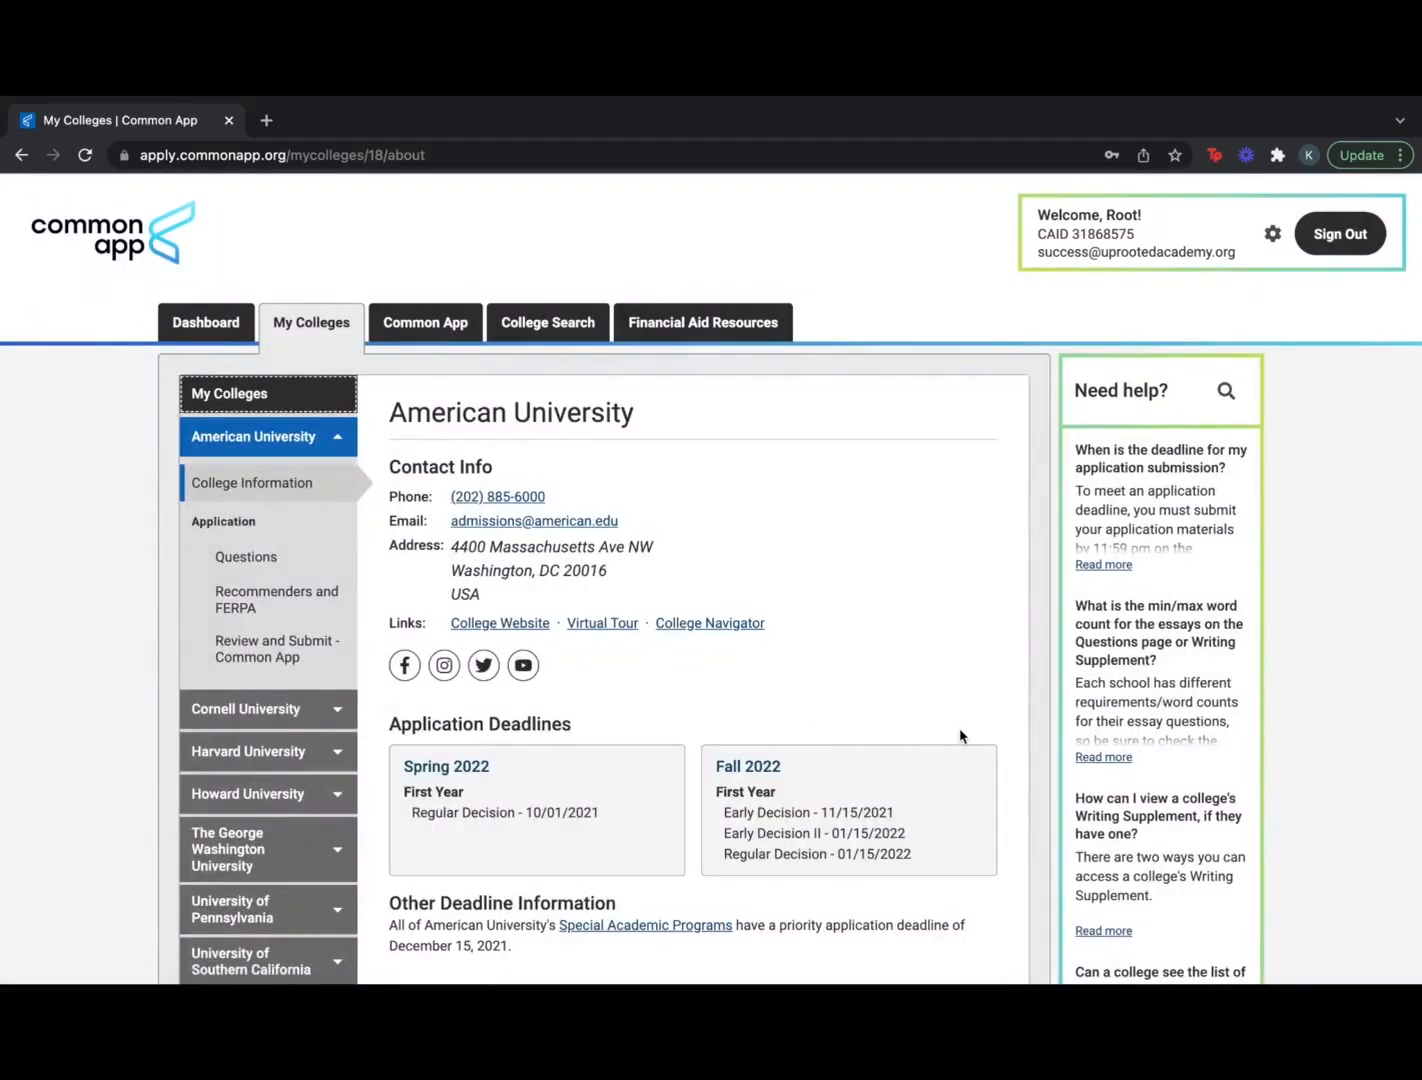
scroll(960, 736, "down", 2)
scroll(960, 736, "down", 3)
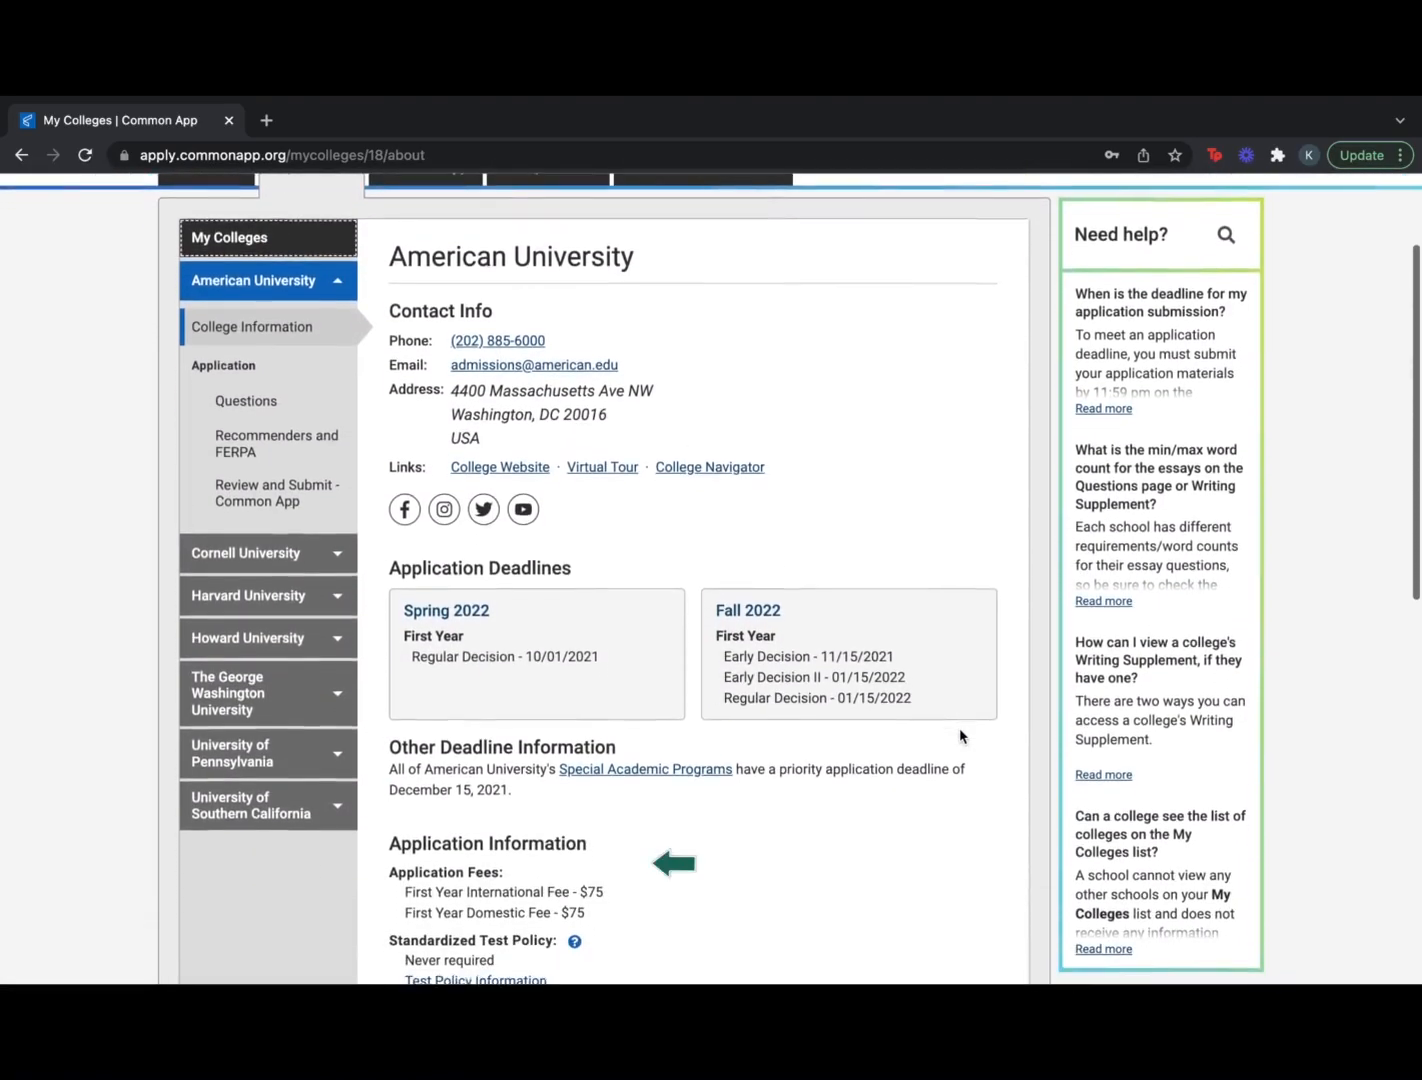
scroll(960, 736, "down", 1)
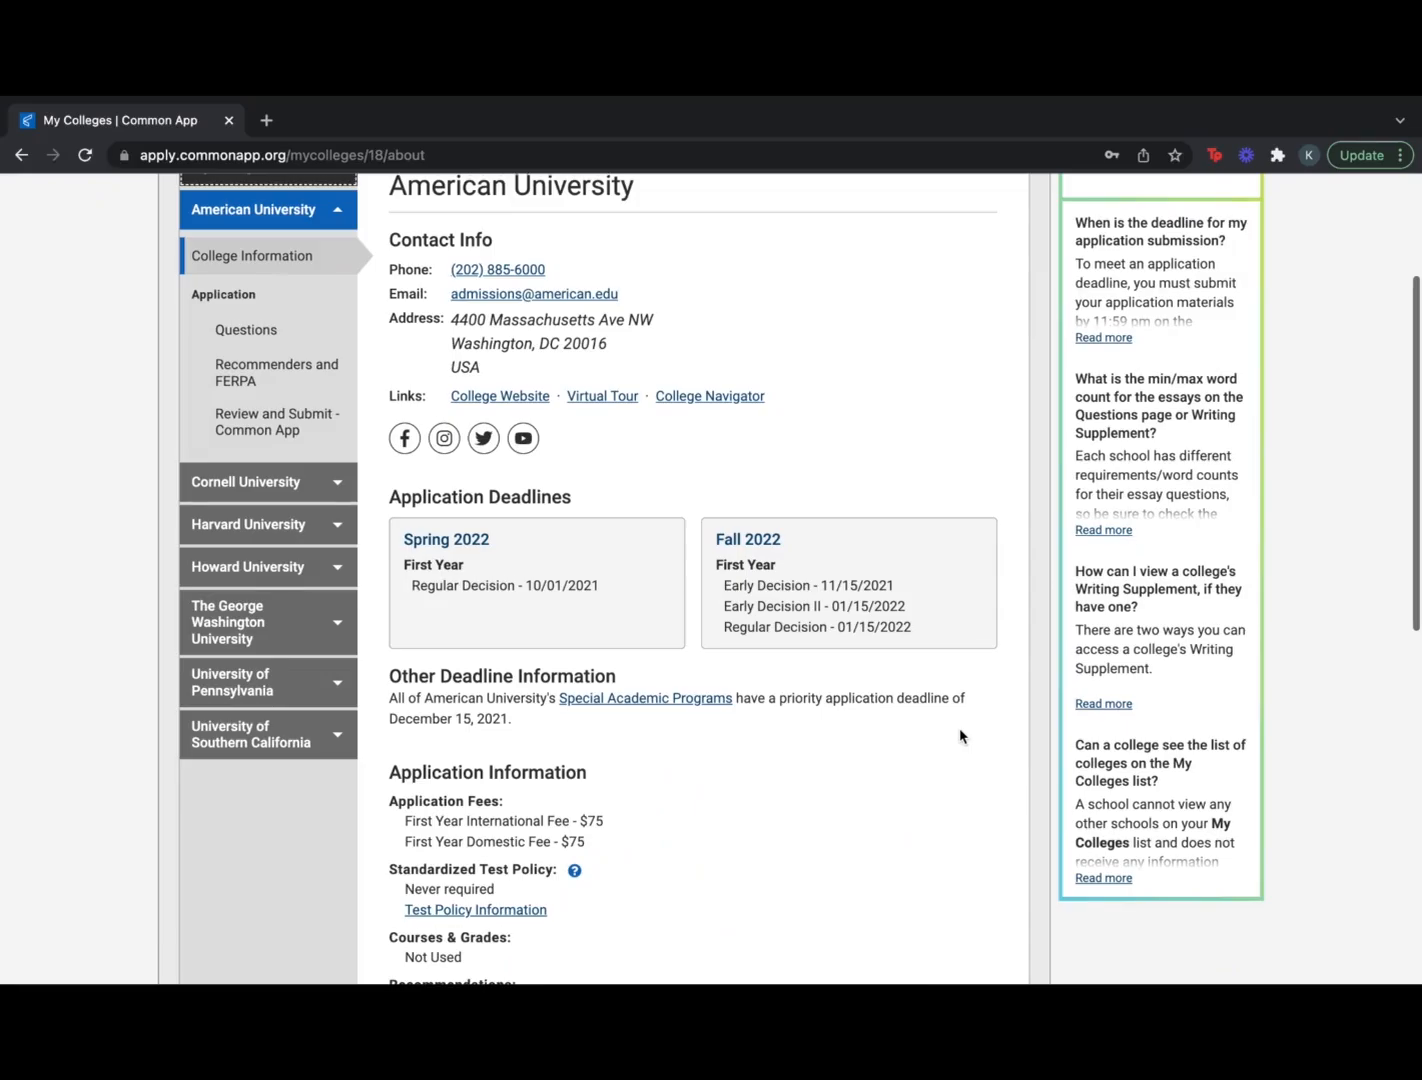
scroll(960, 736, "down", 3)
scroll(960, 736, "down", 3)
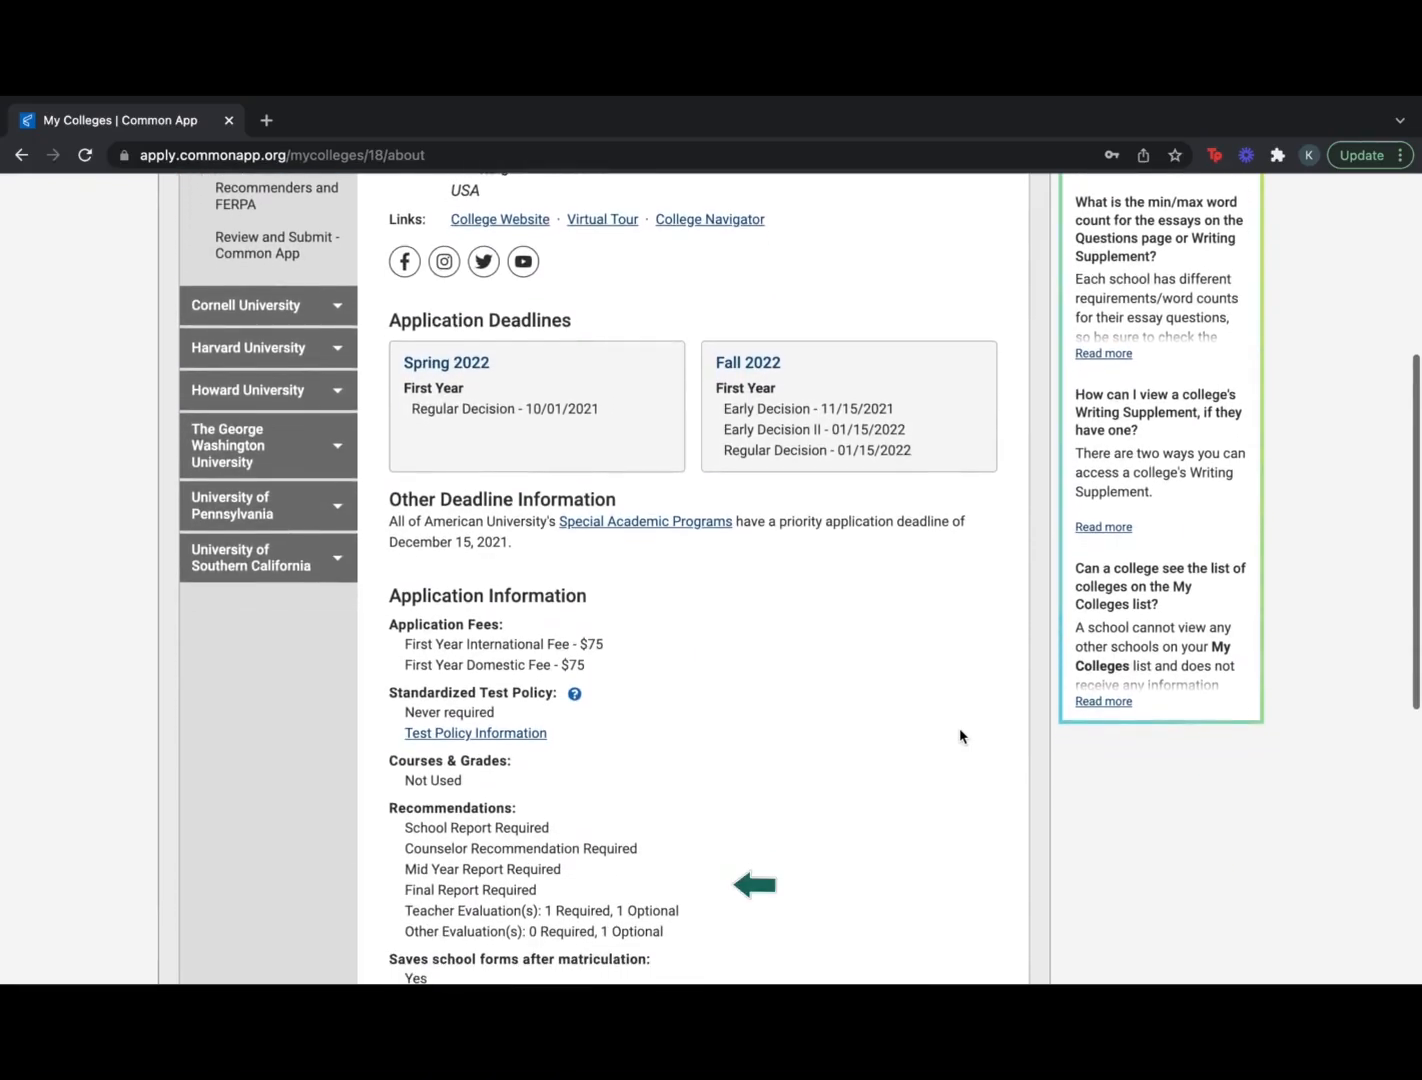
scroll(960, 736, "down", 1)
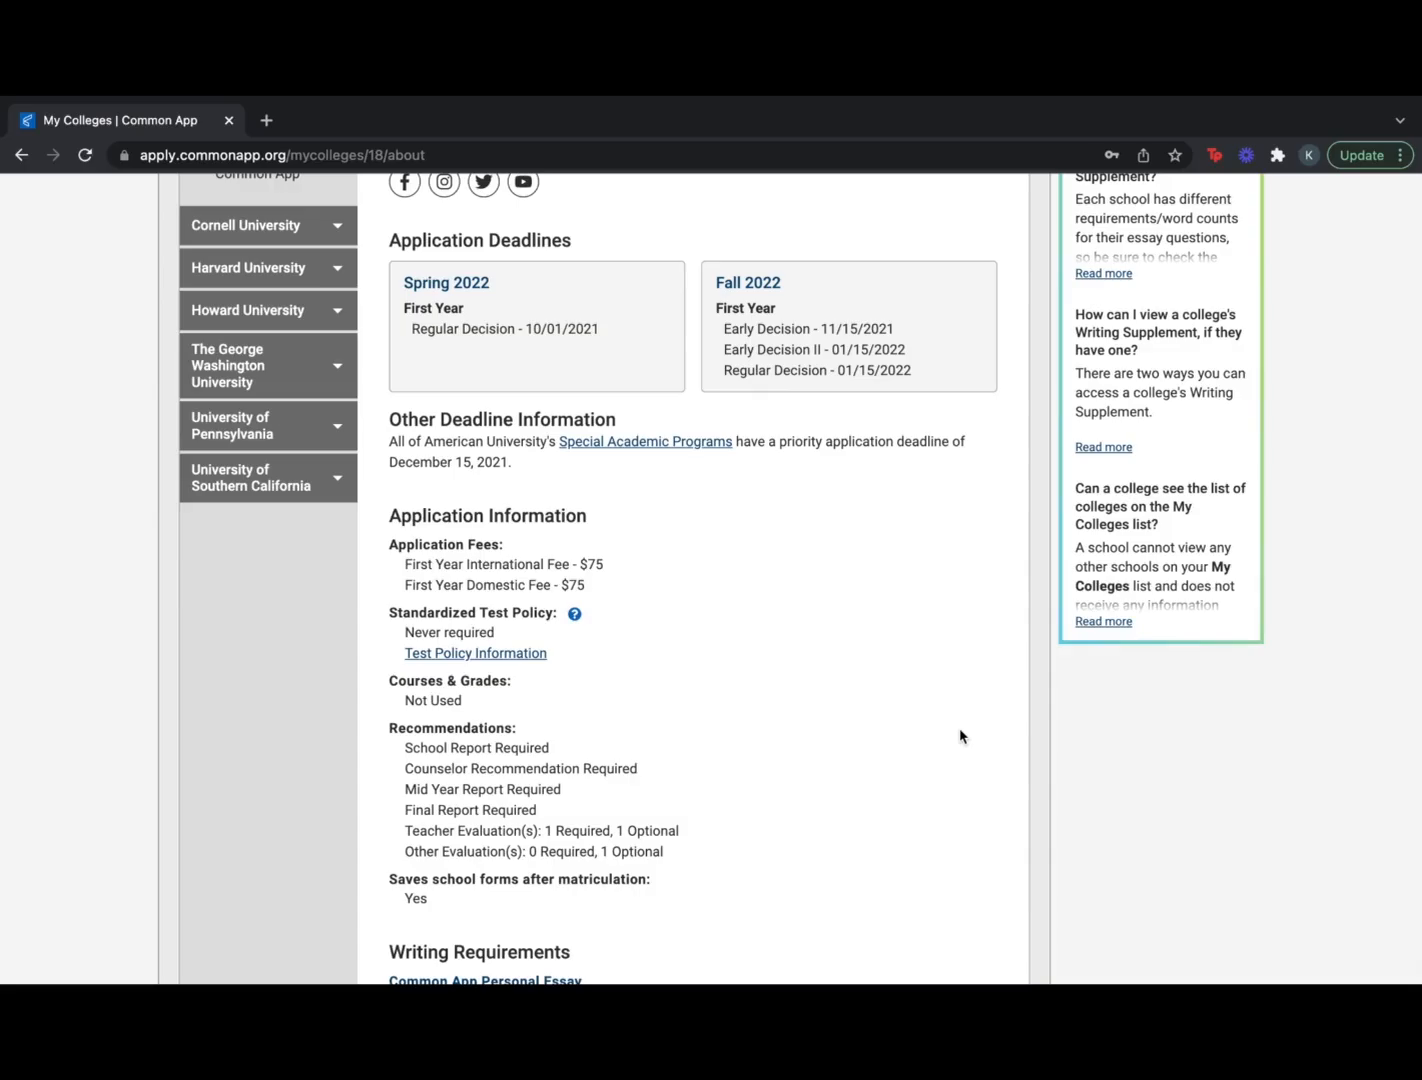
scroll(960, 736, "down", 5)
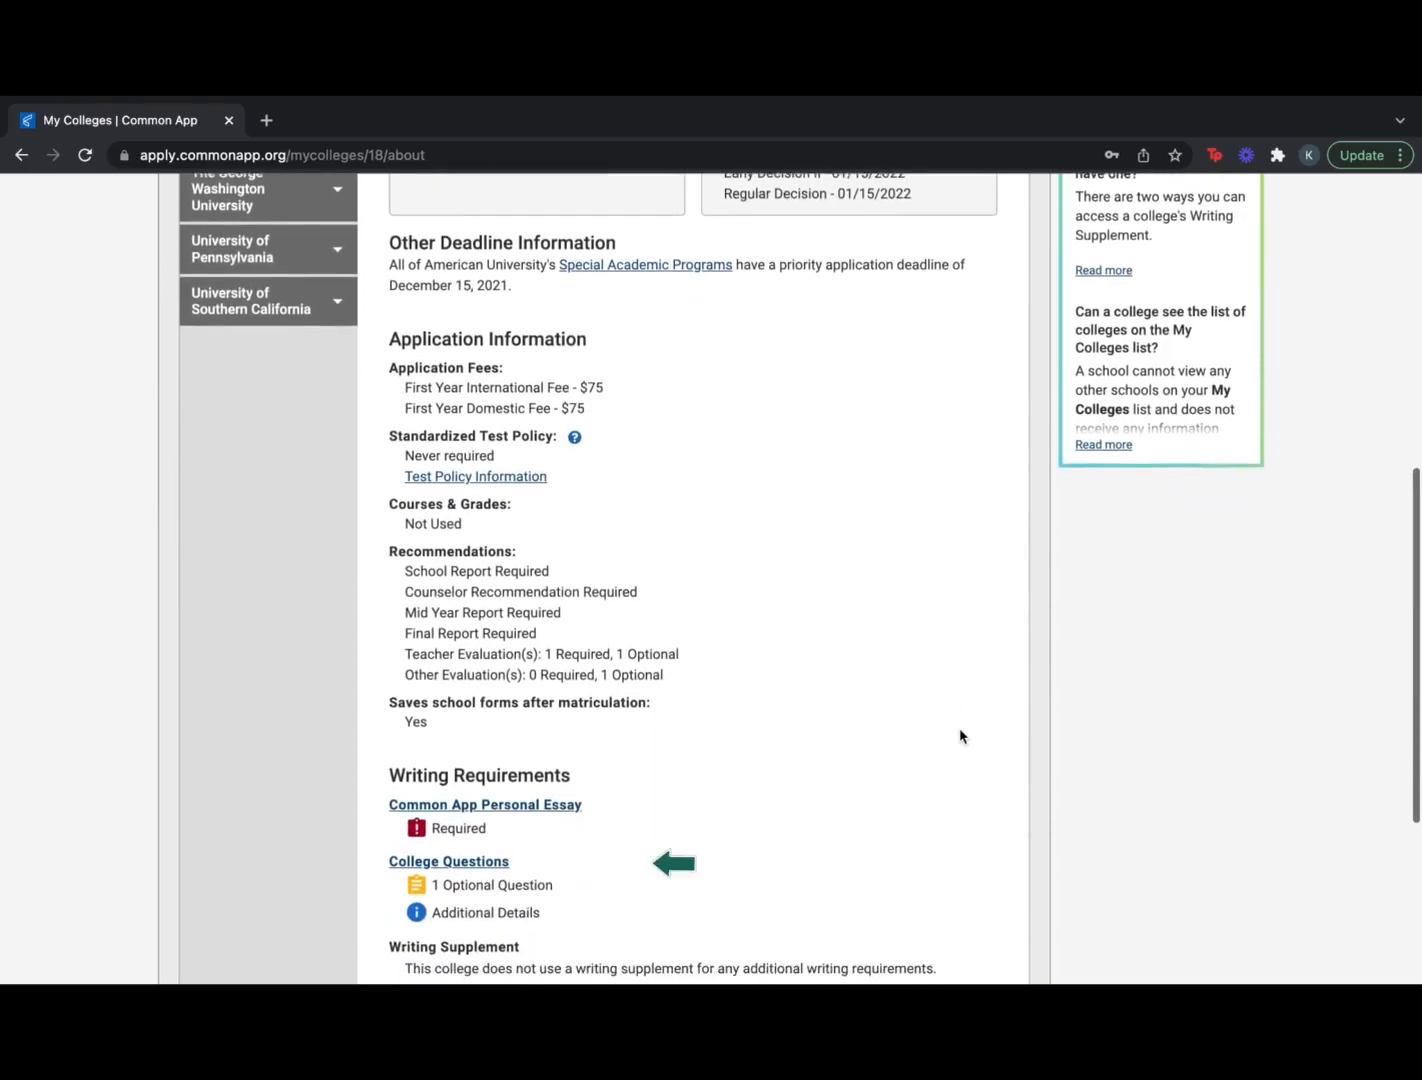
scroll(960, 736, "down", 4)
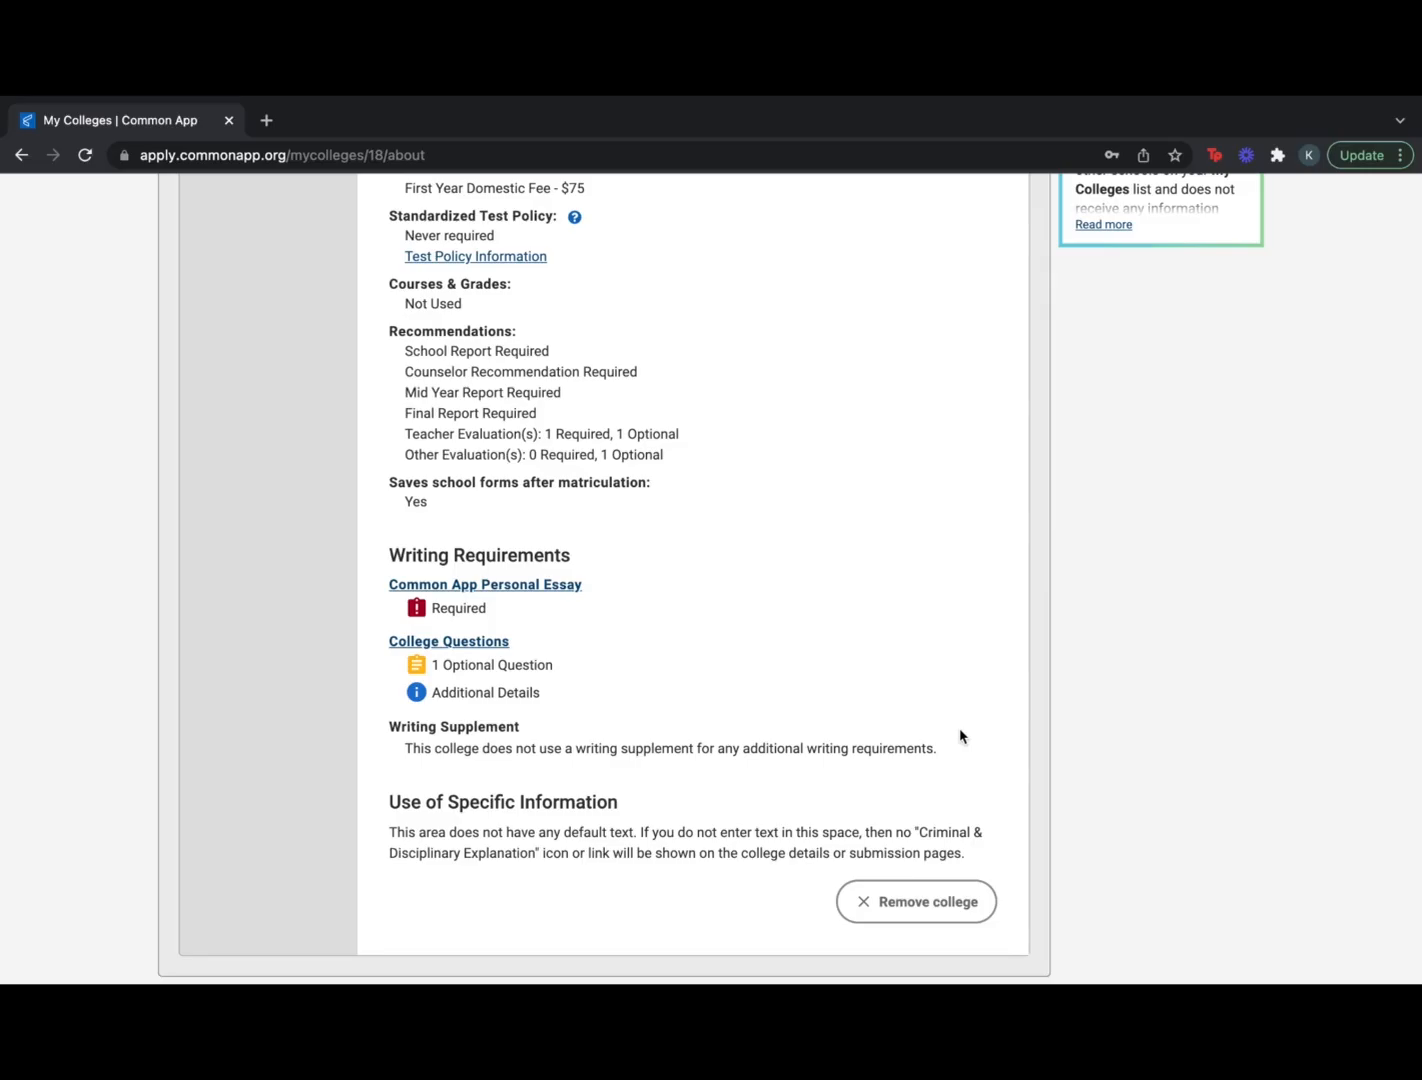
scroll(960, 736, "down", 3)
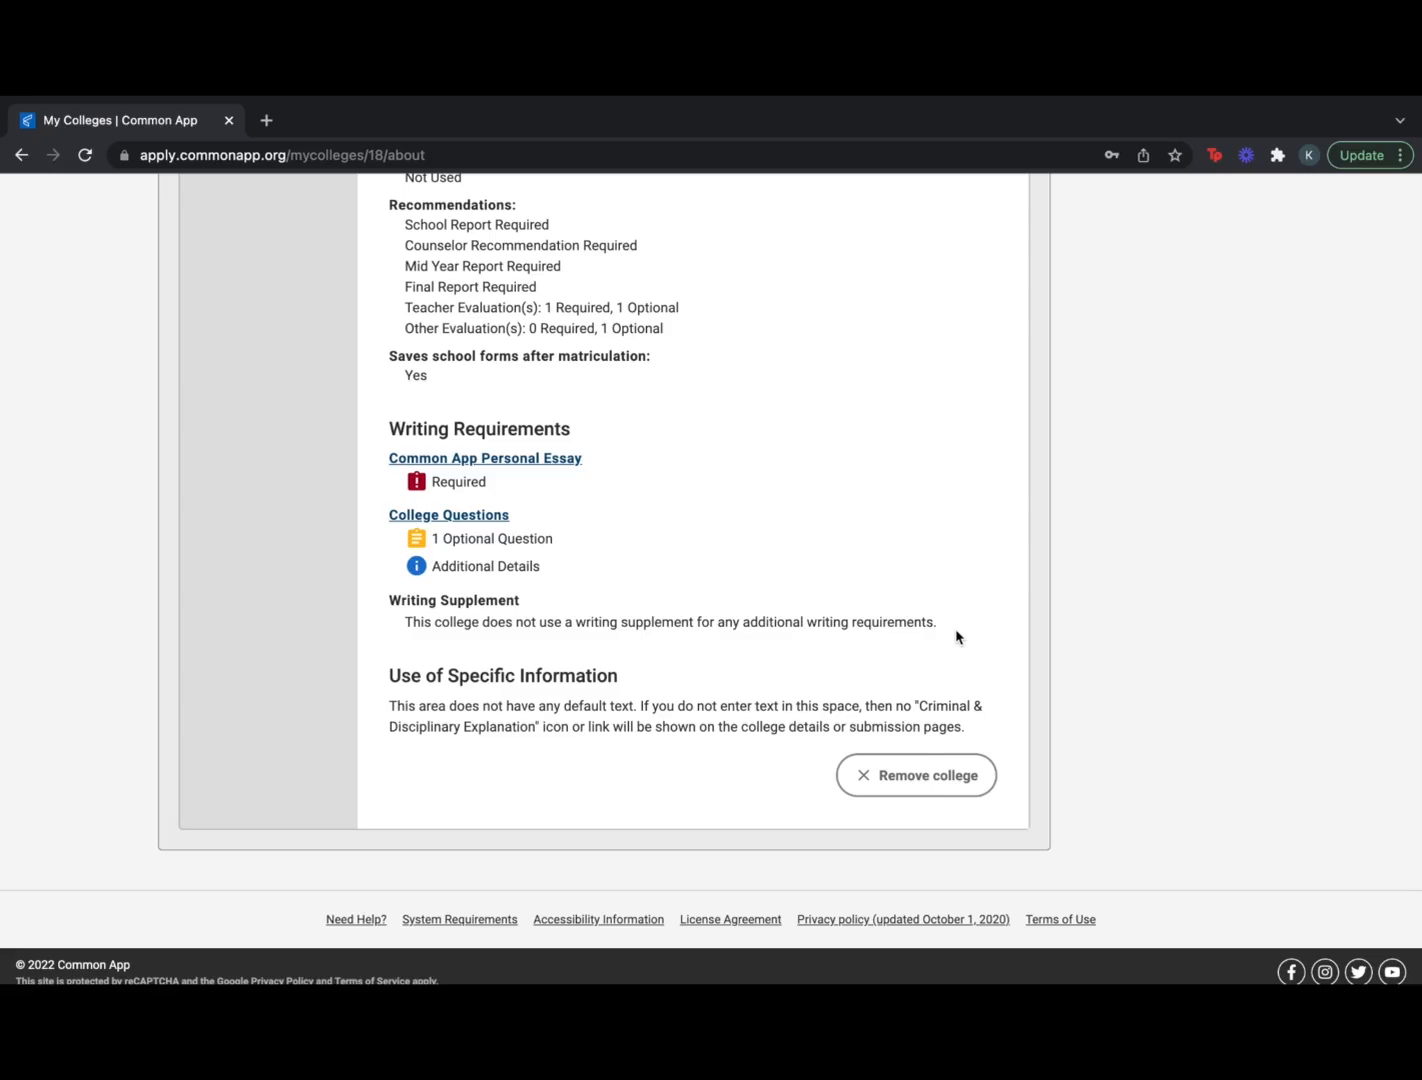
scroll(903, 466, "up", 9)
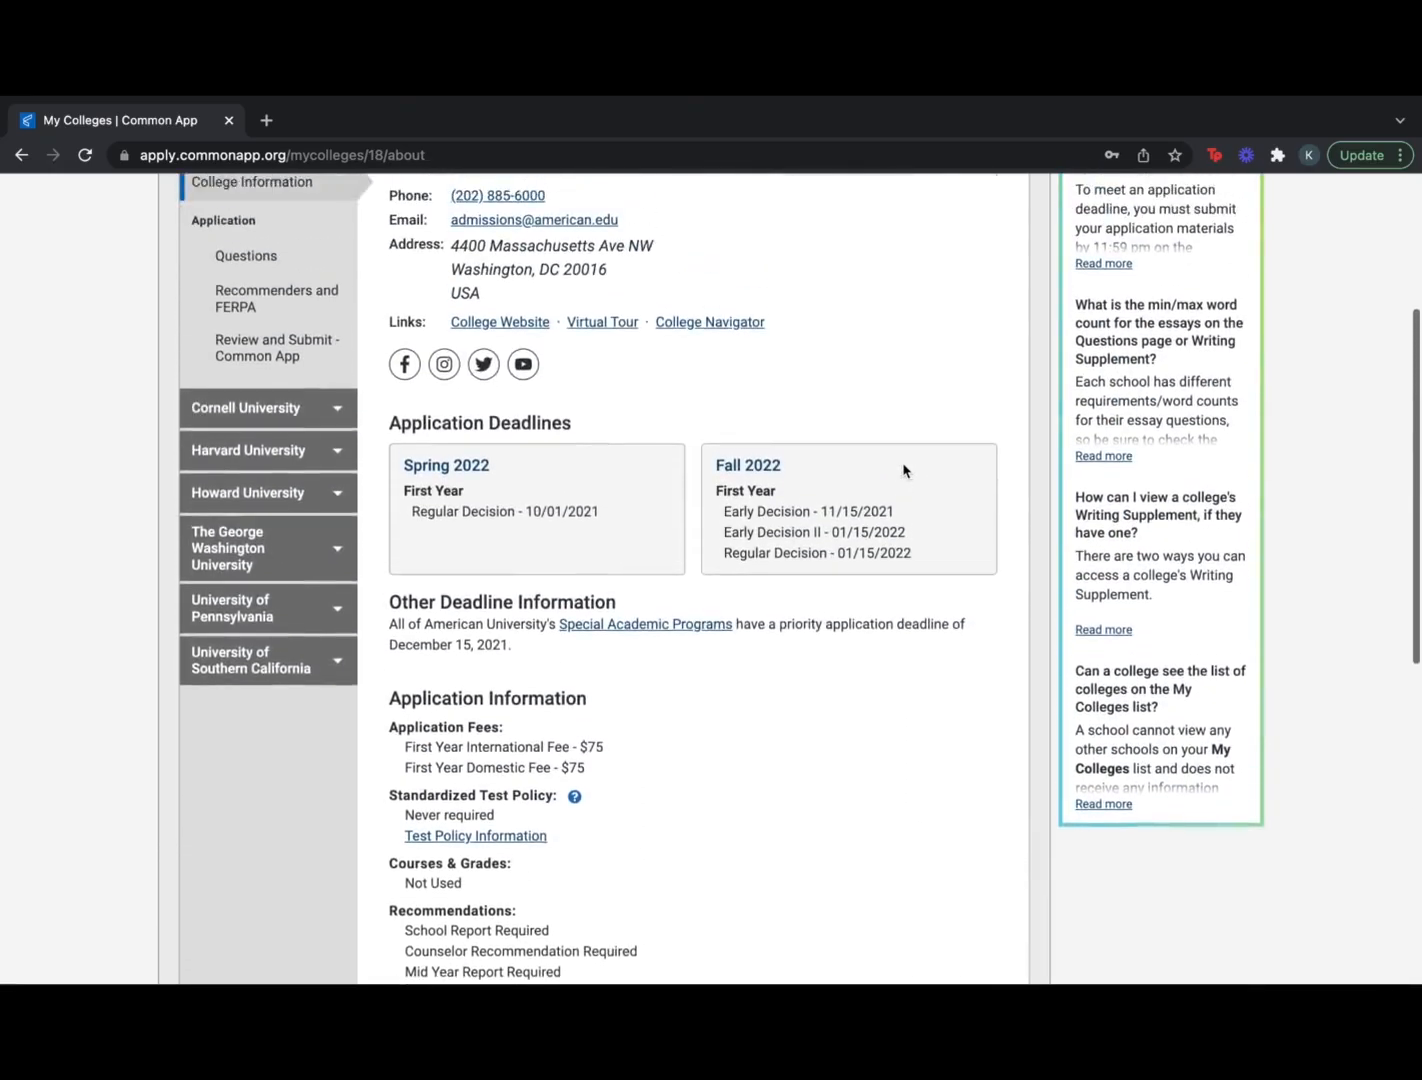
scroll(903, 470, "up", 2)
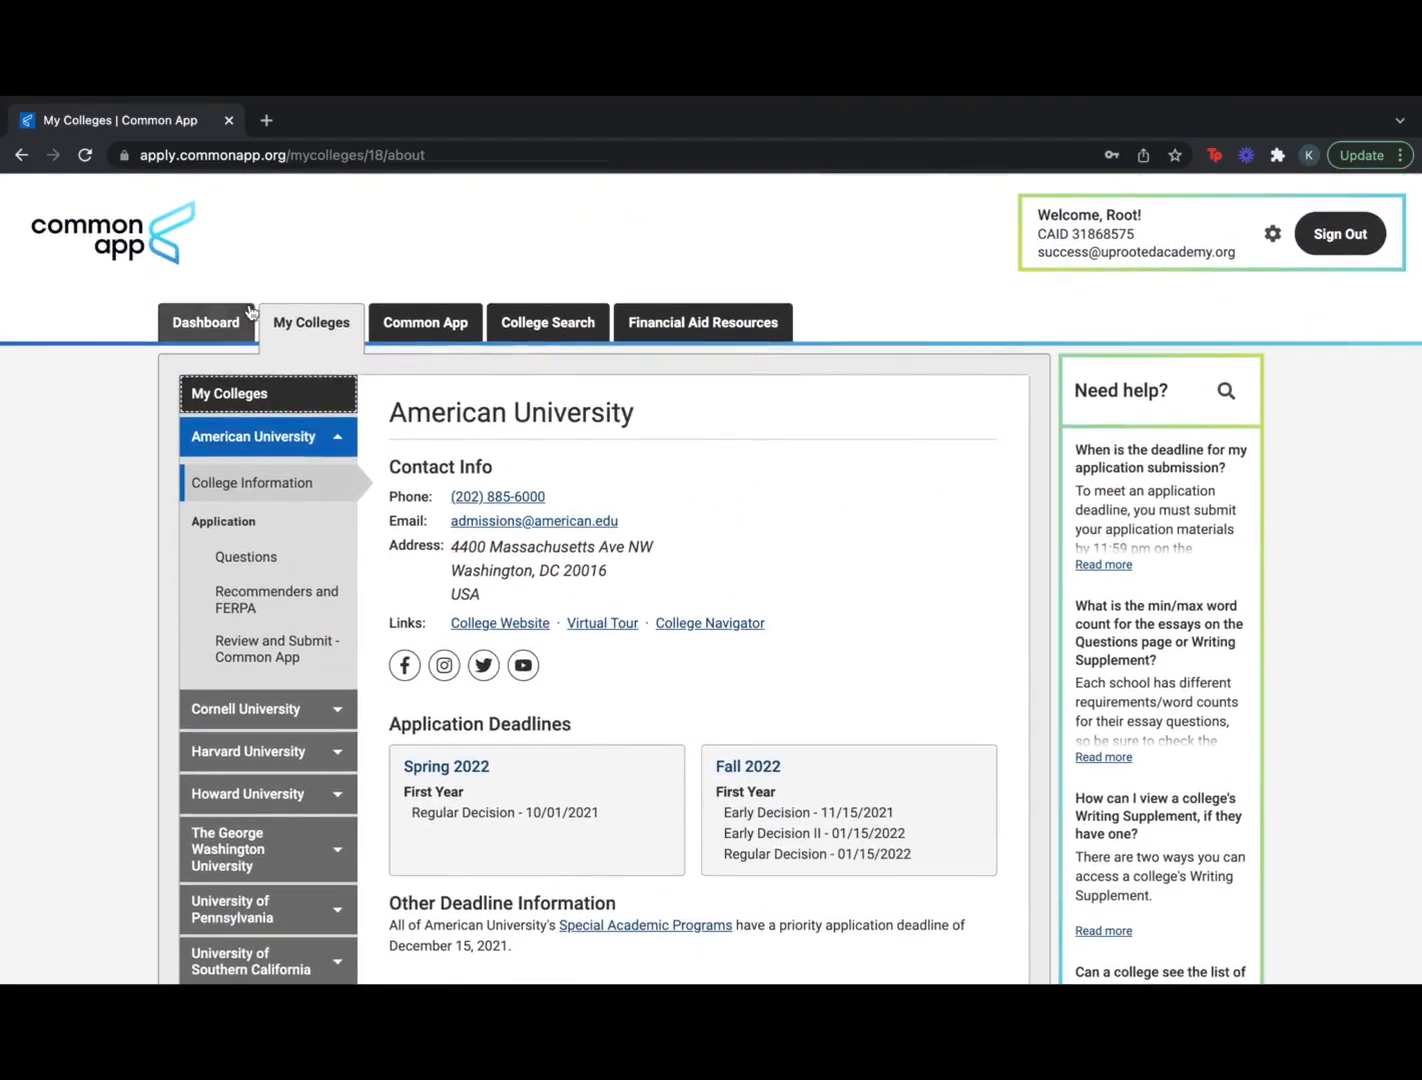
left_click(245, 313)
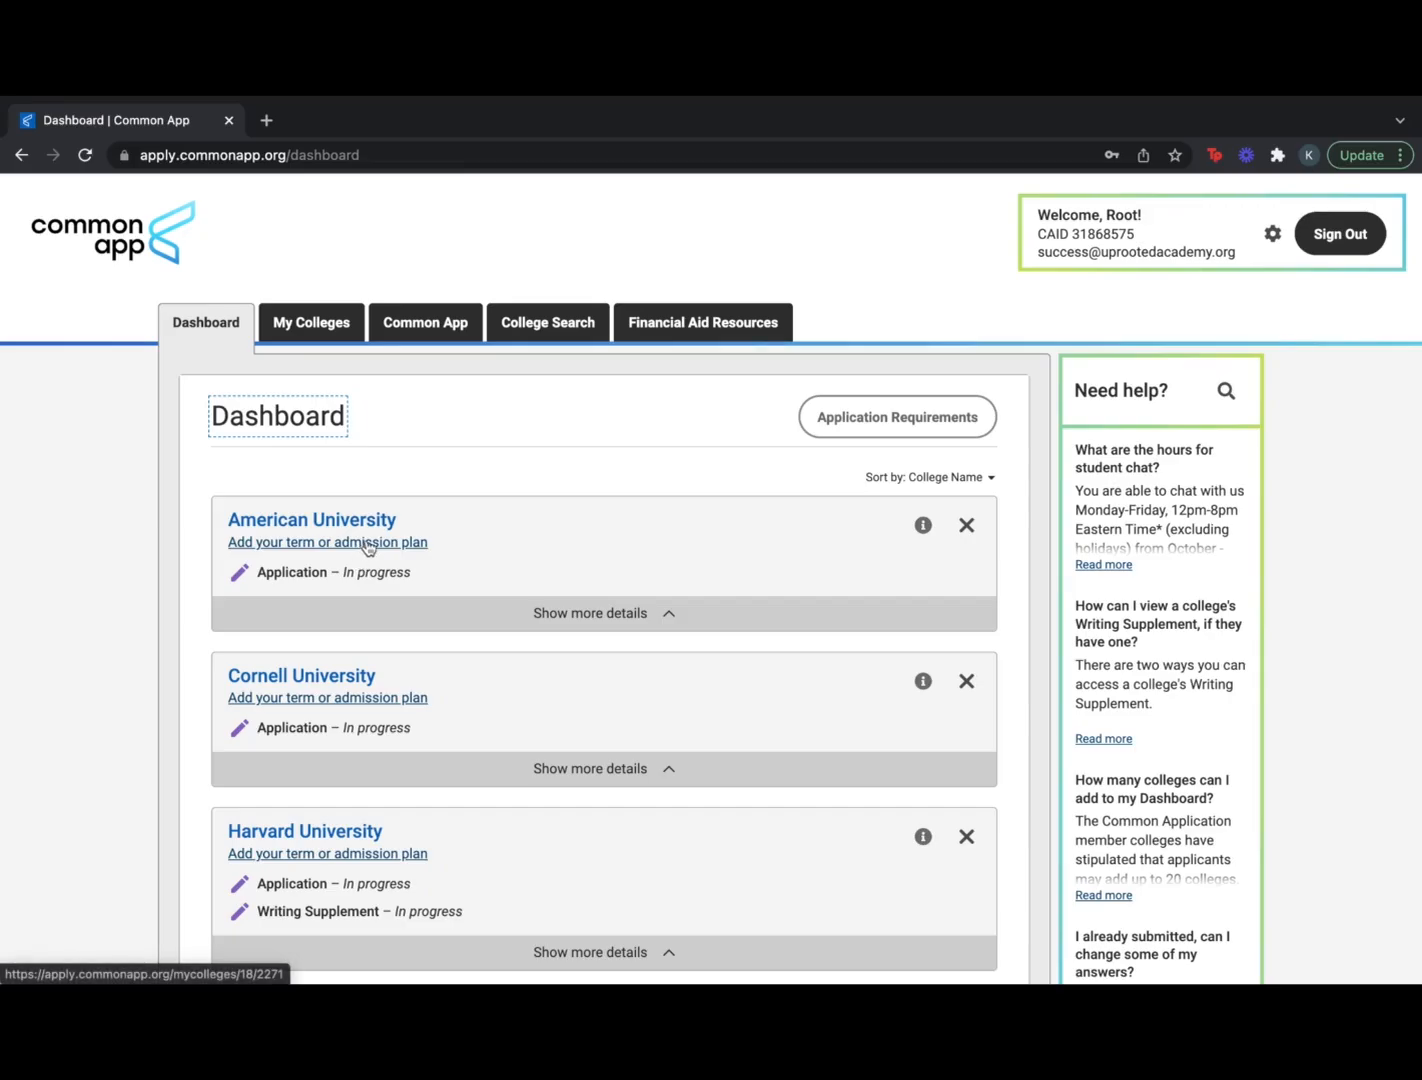
Set American University's start term to Spring 2022, admission plan to Regular Decision, testing plan to test-optional
left_click(368, 544)
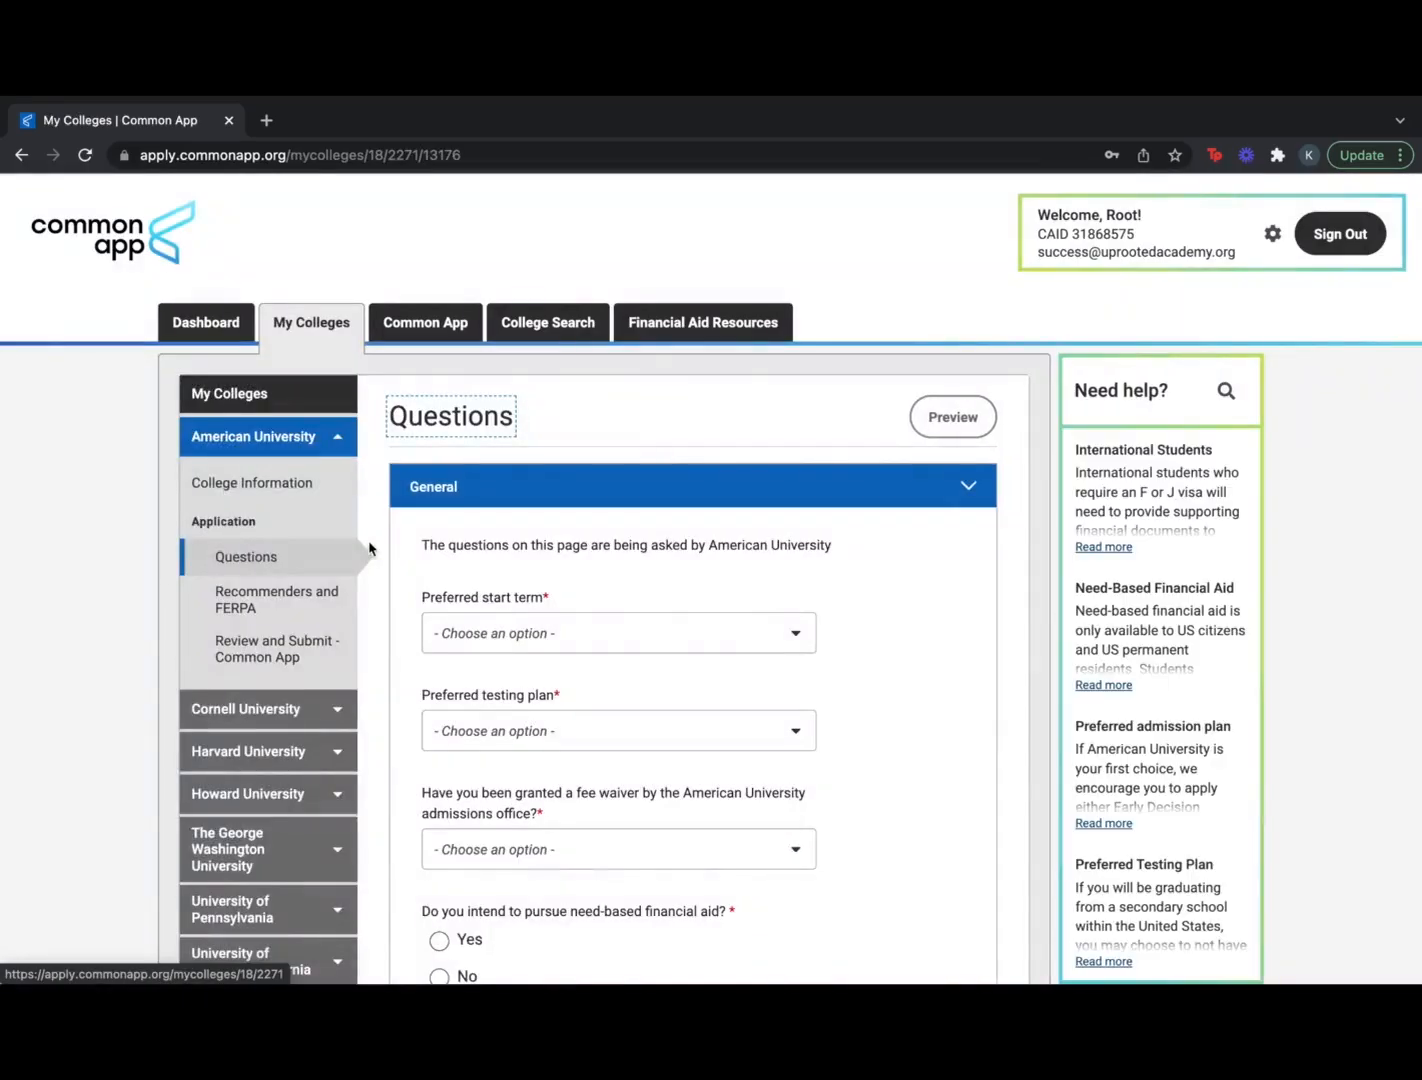
left_click(648, 640)
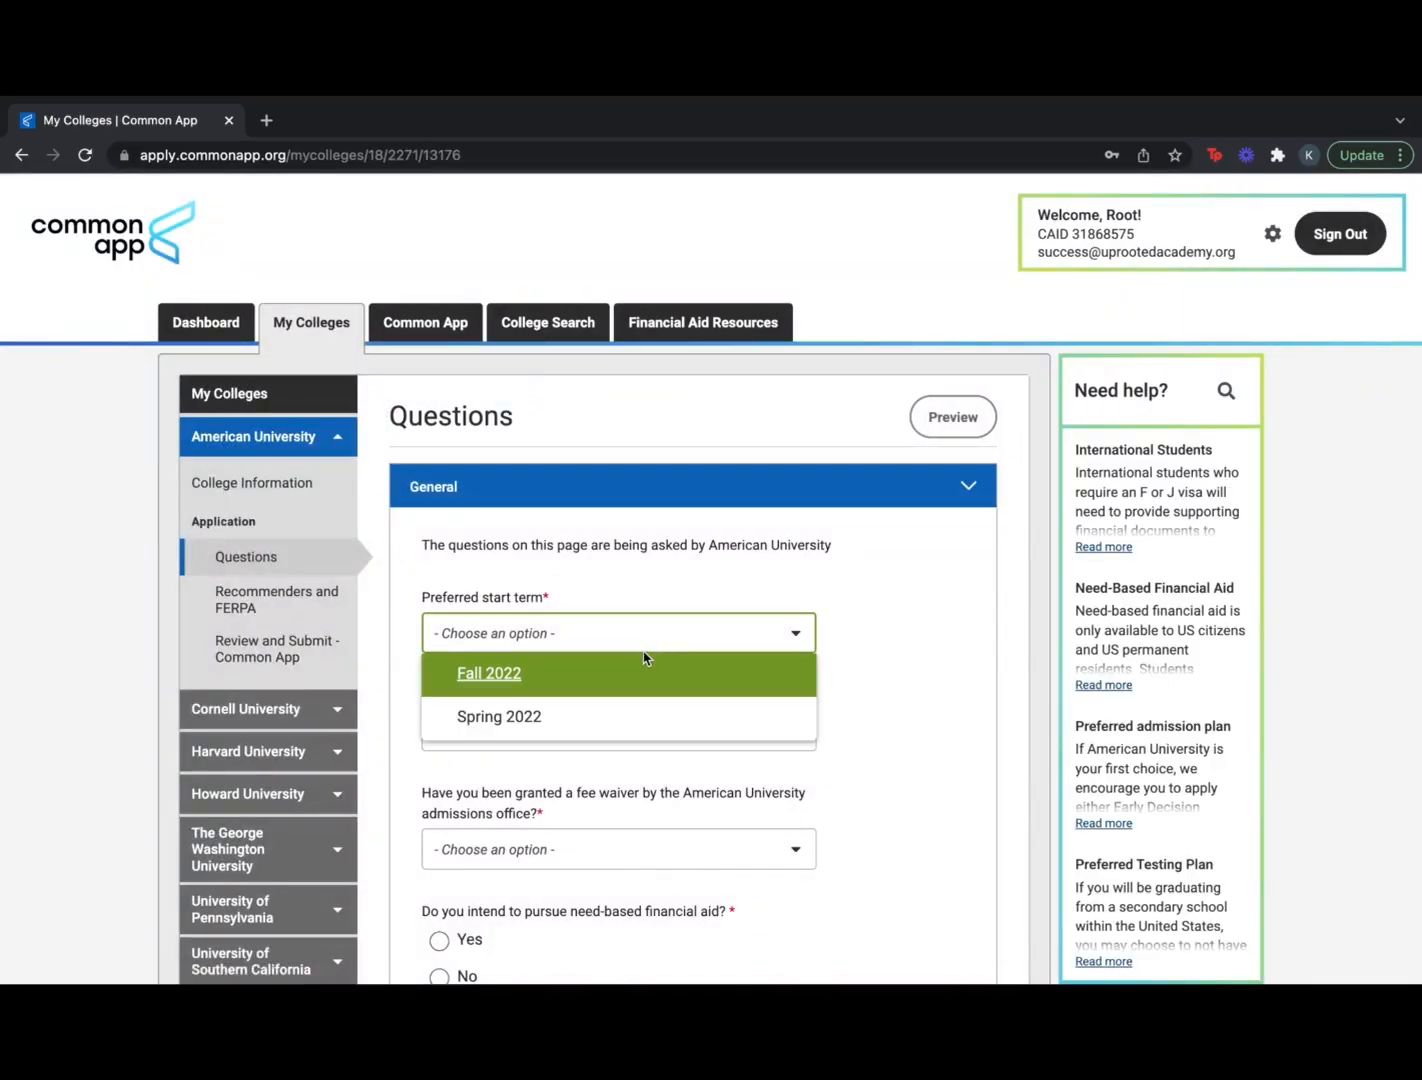
left_click(622, 712)
left_click(615, 728)
left_click(597, 776)
scroll(660, 715, "down", 3)
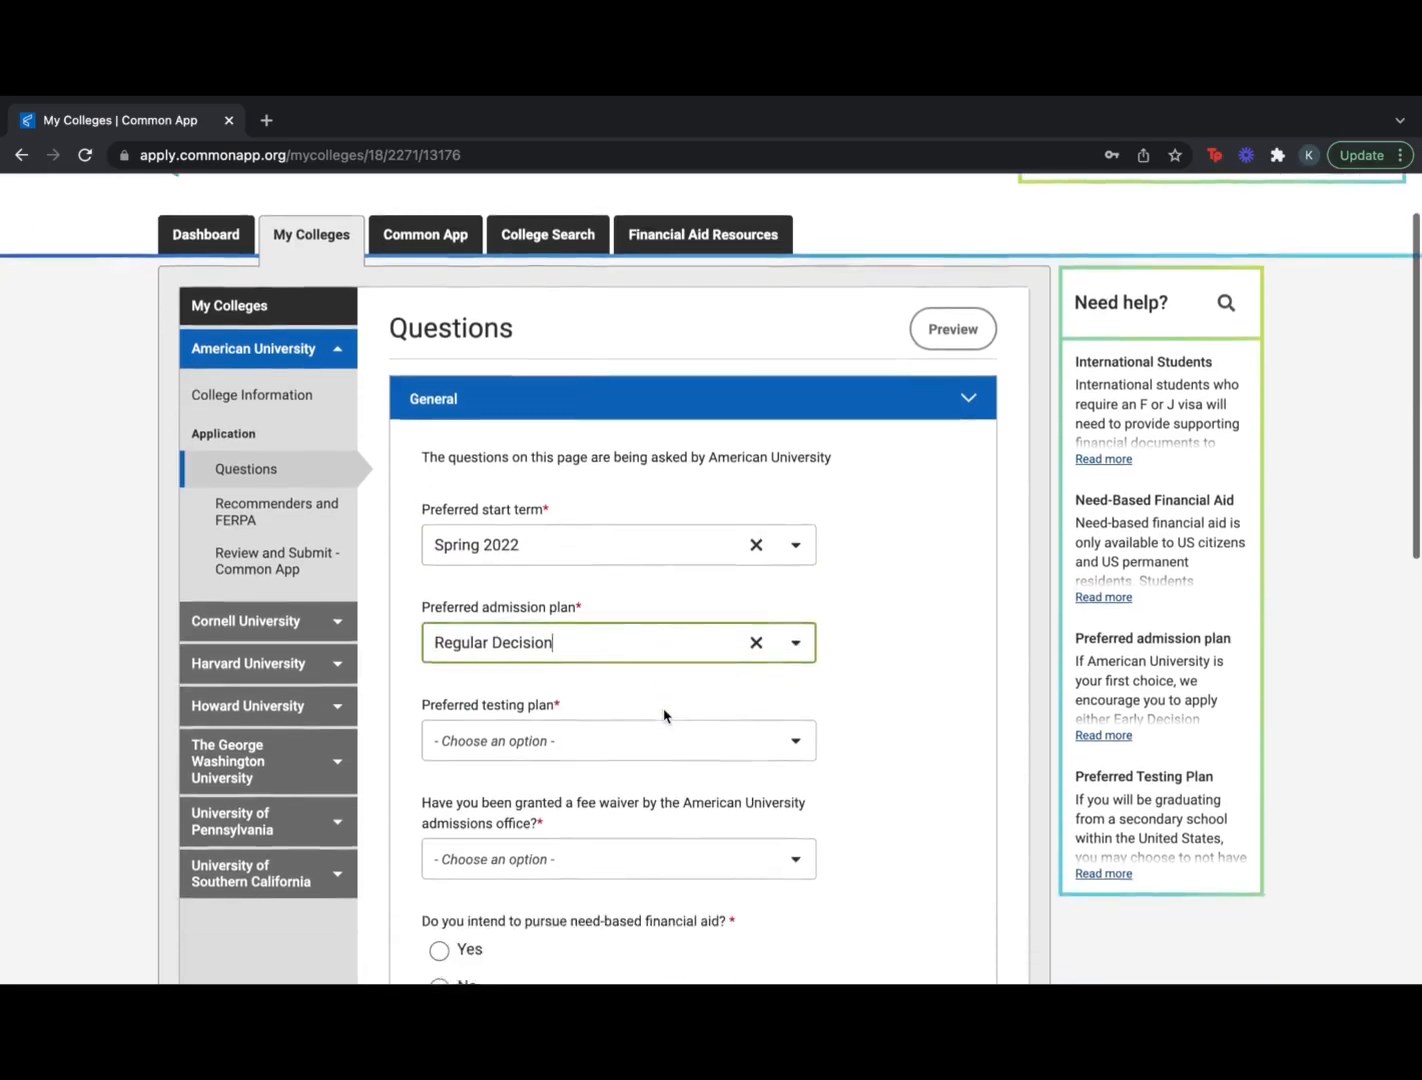
left_click(642, 612)
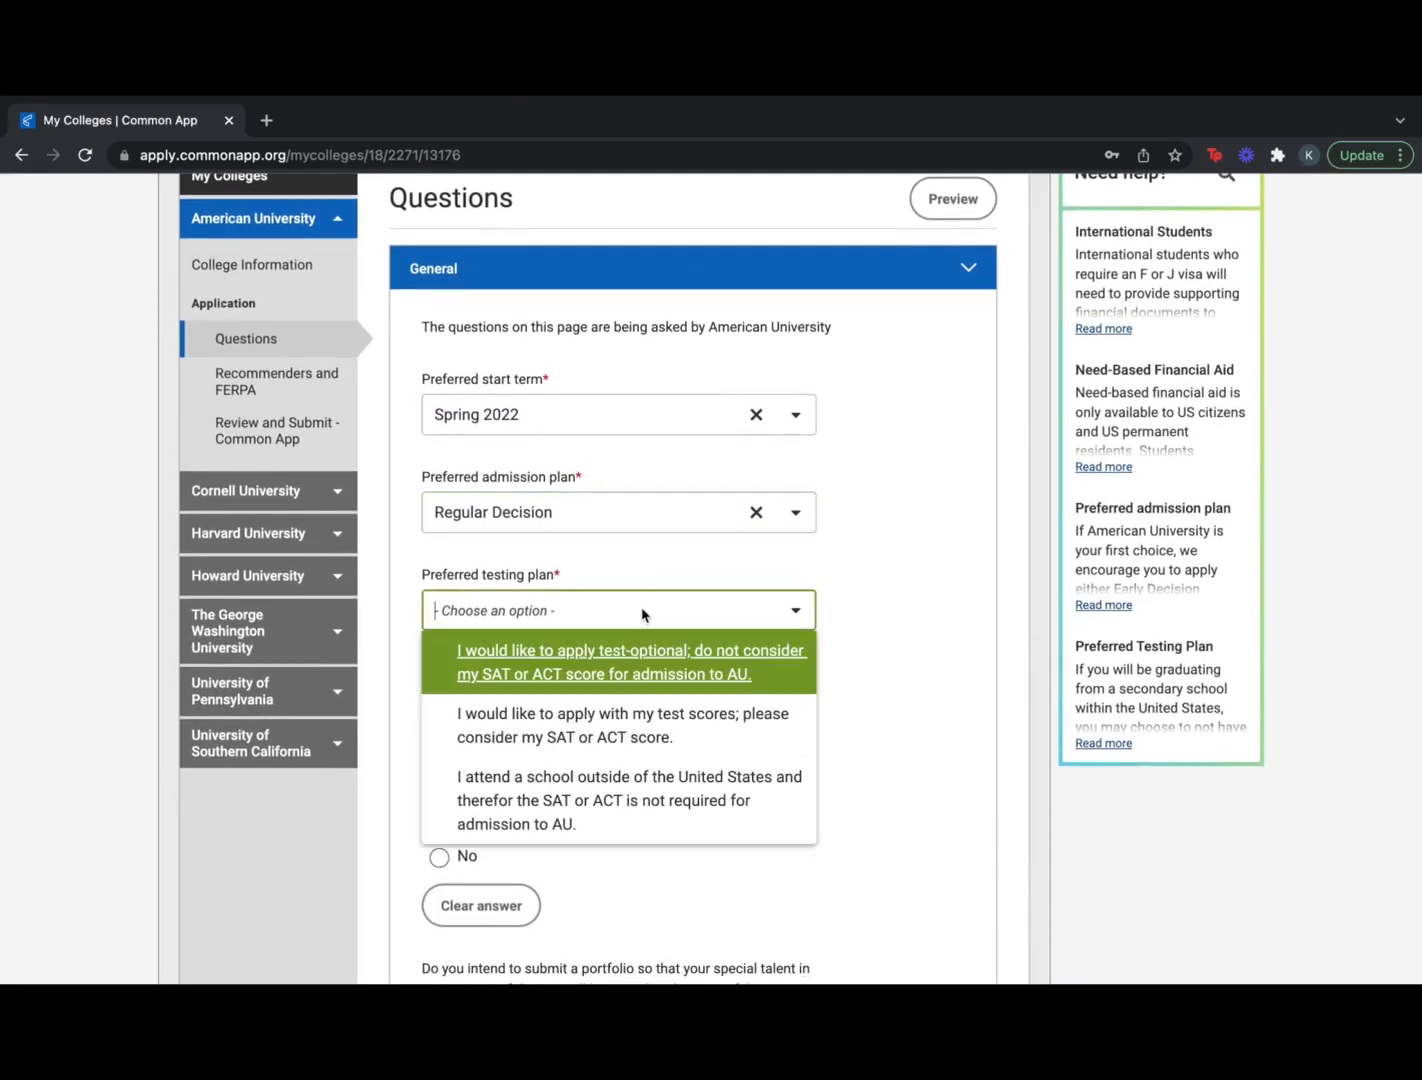
left_click(625, 686)
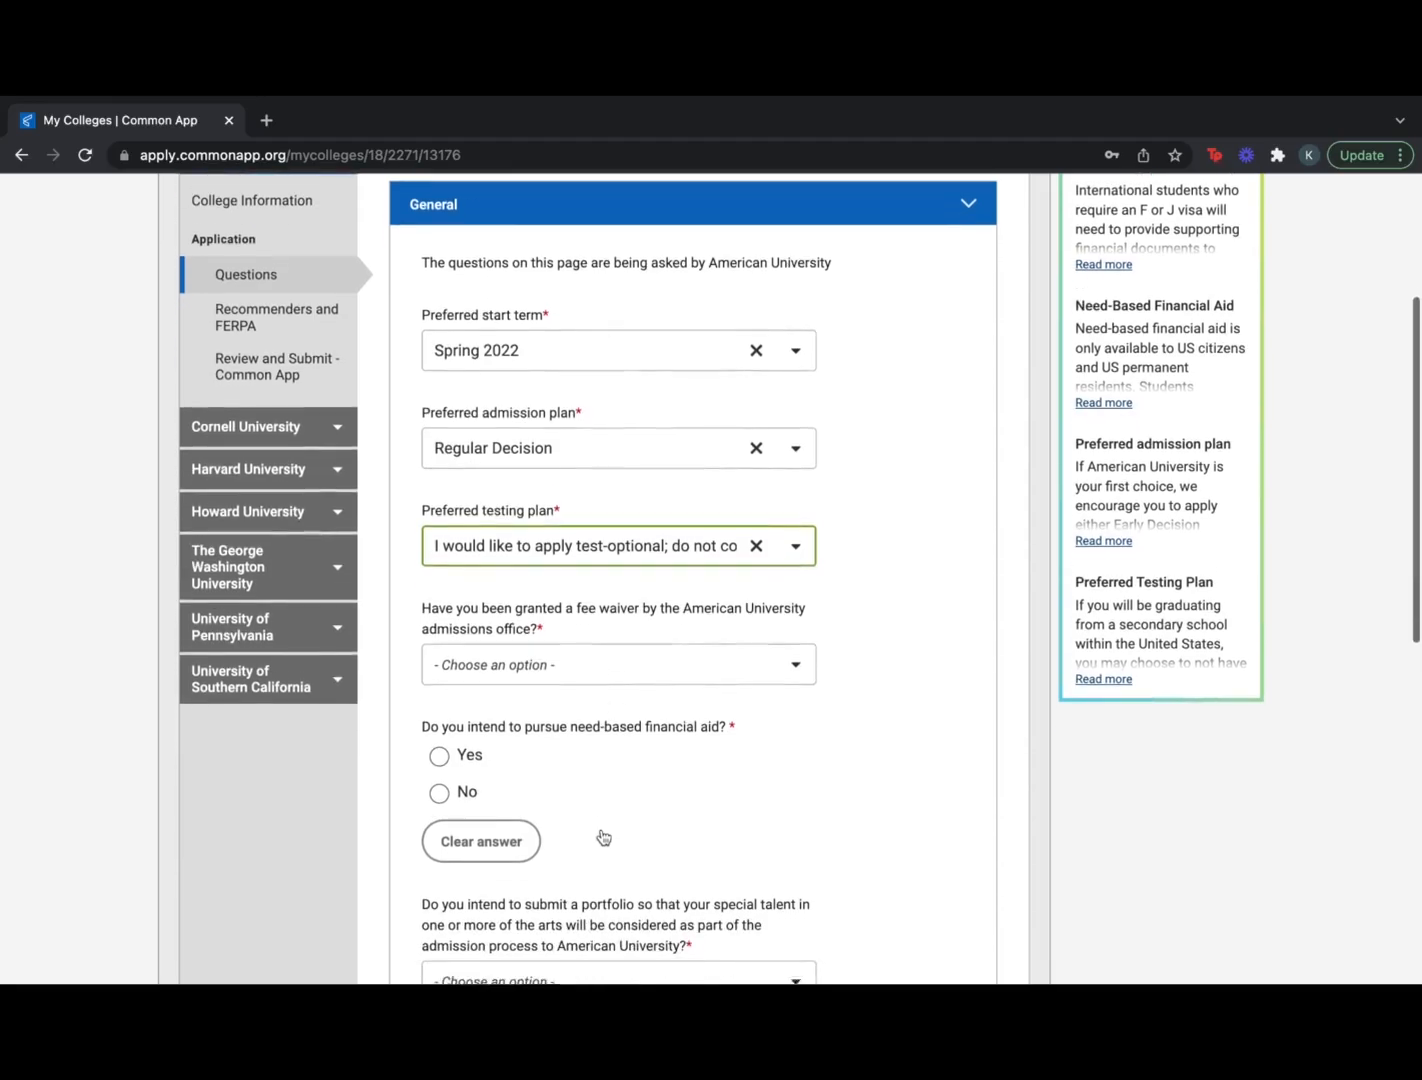
Expand the Writing section of American University's questions
scroll(603, 837, "down", 1)
scroll(603, 837, "down", 8)
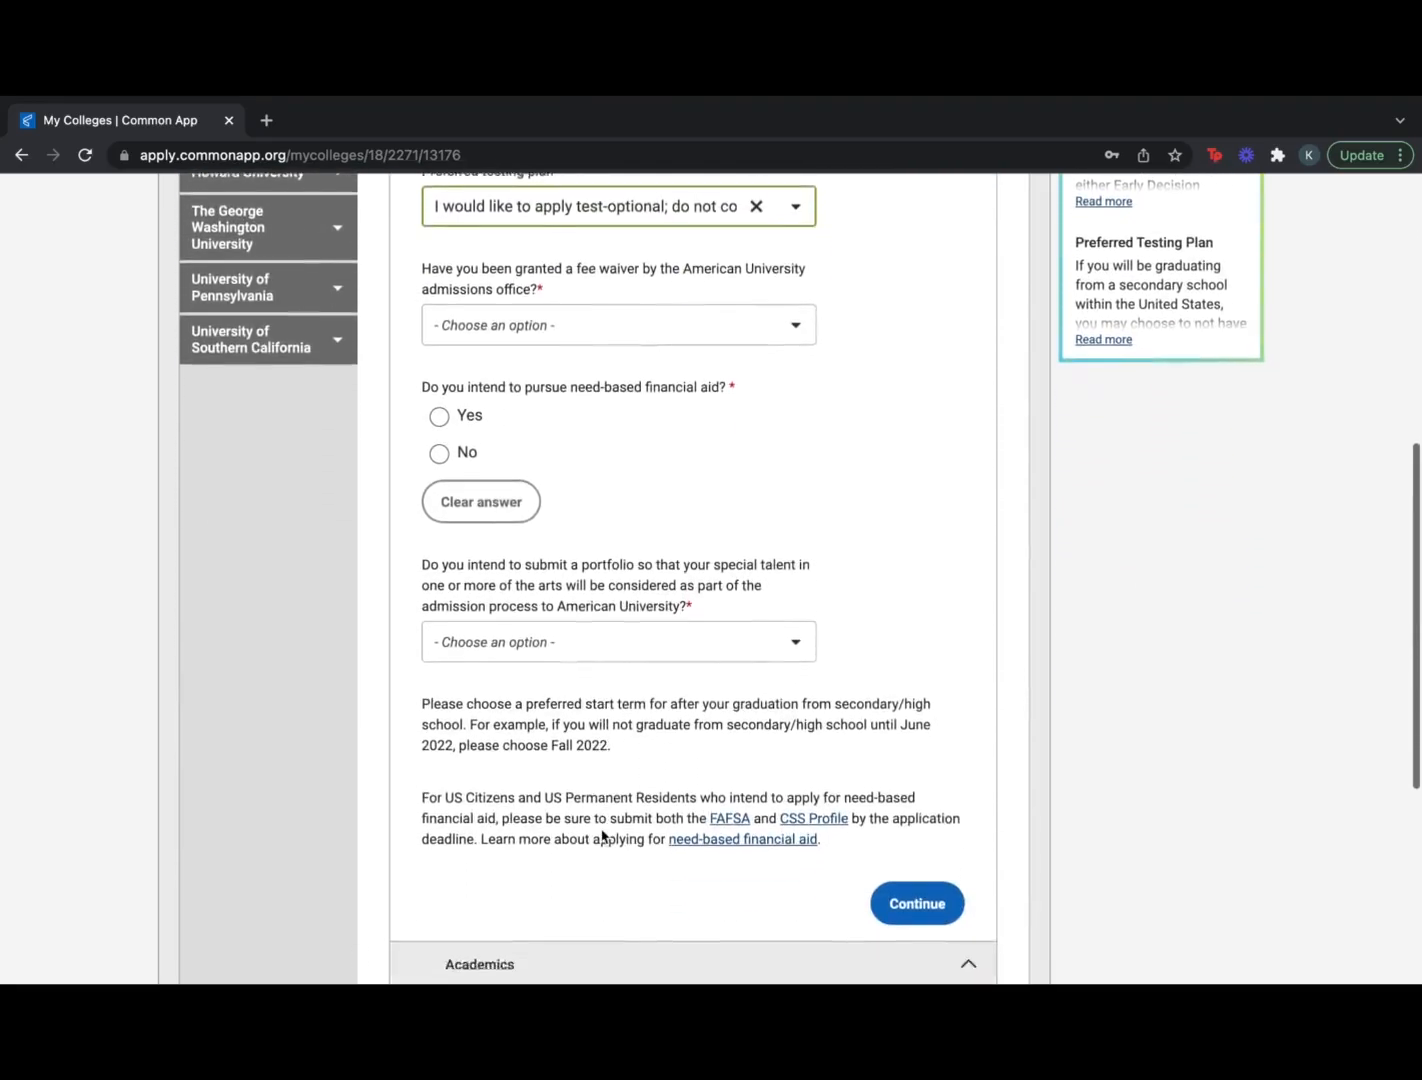
left_click(590, 908)
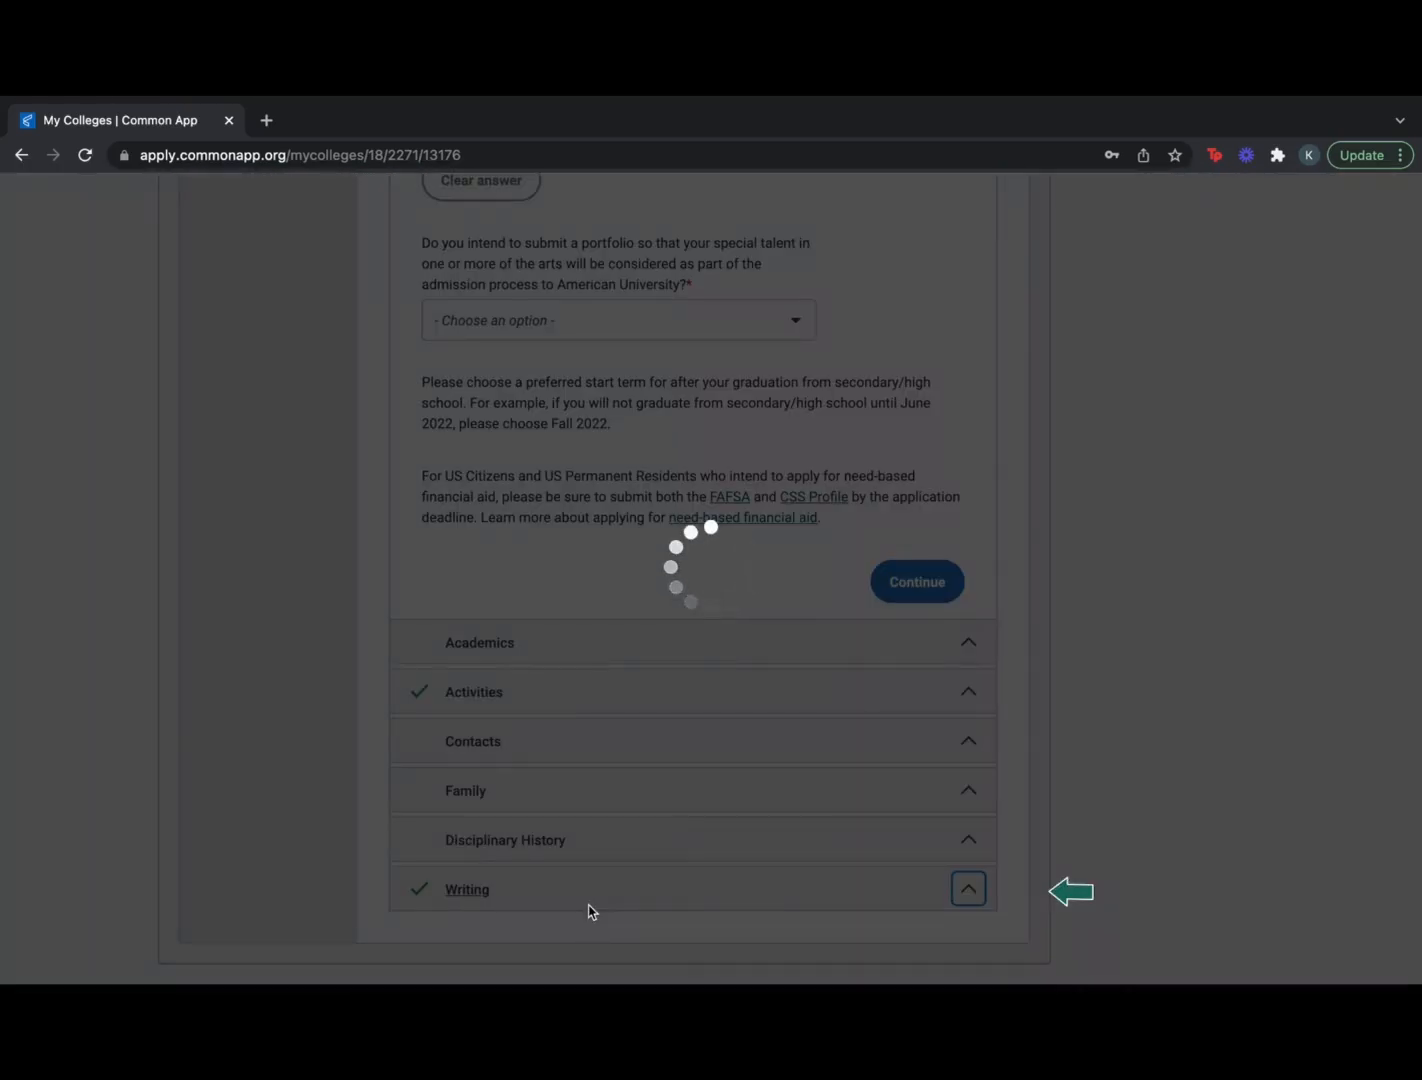
Expand the Disciplinary History, Family and Contacts question sections
scroll(601, 722, "down", 4)
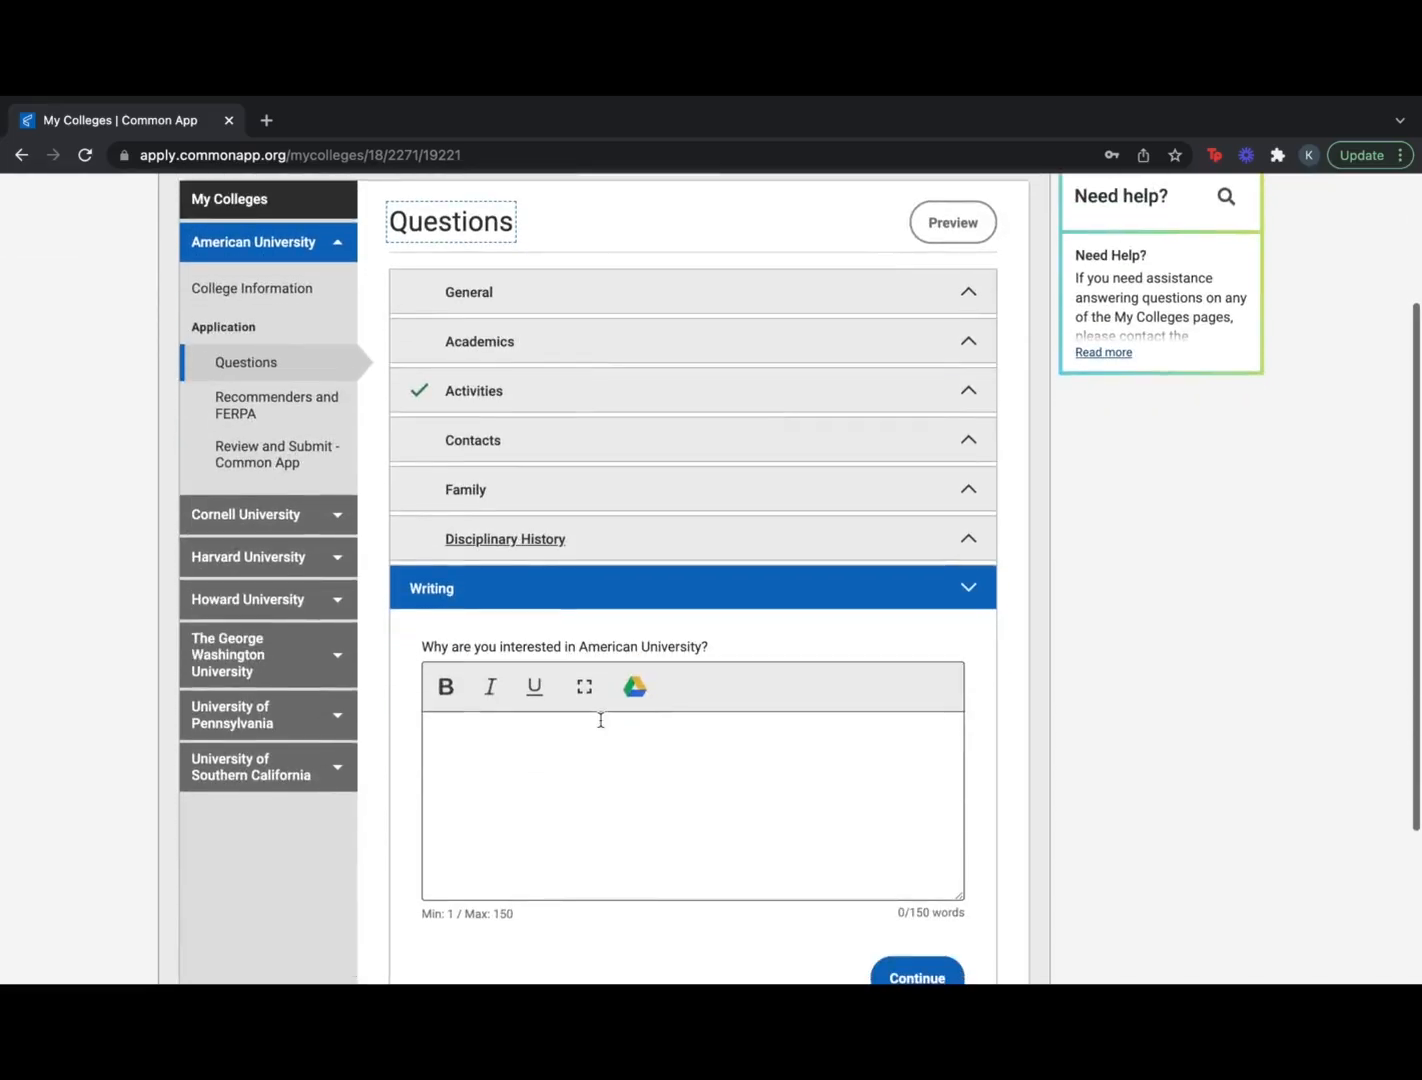
scroll(601, 720, "down", 1)
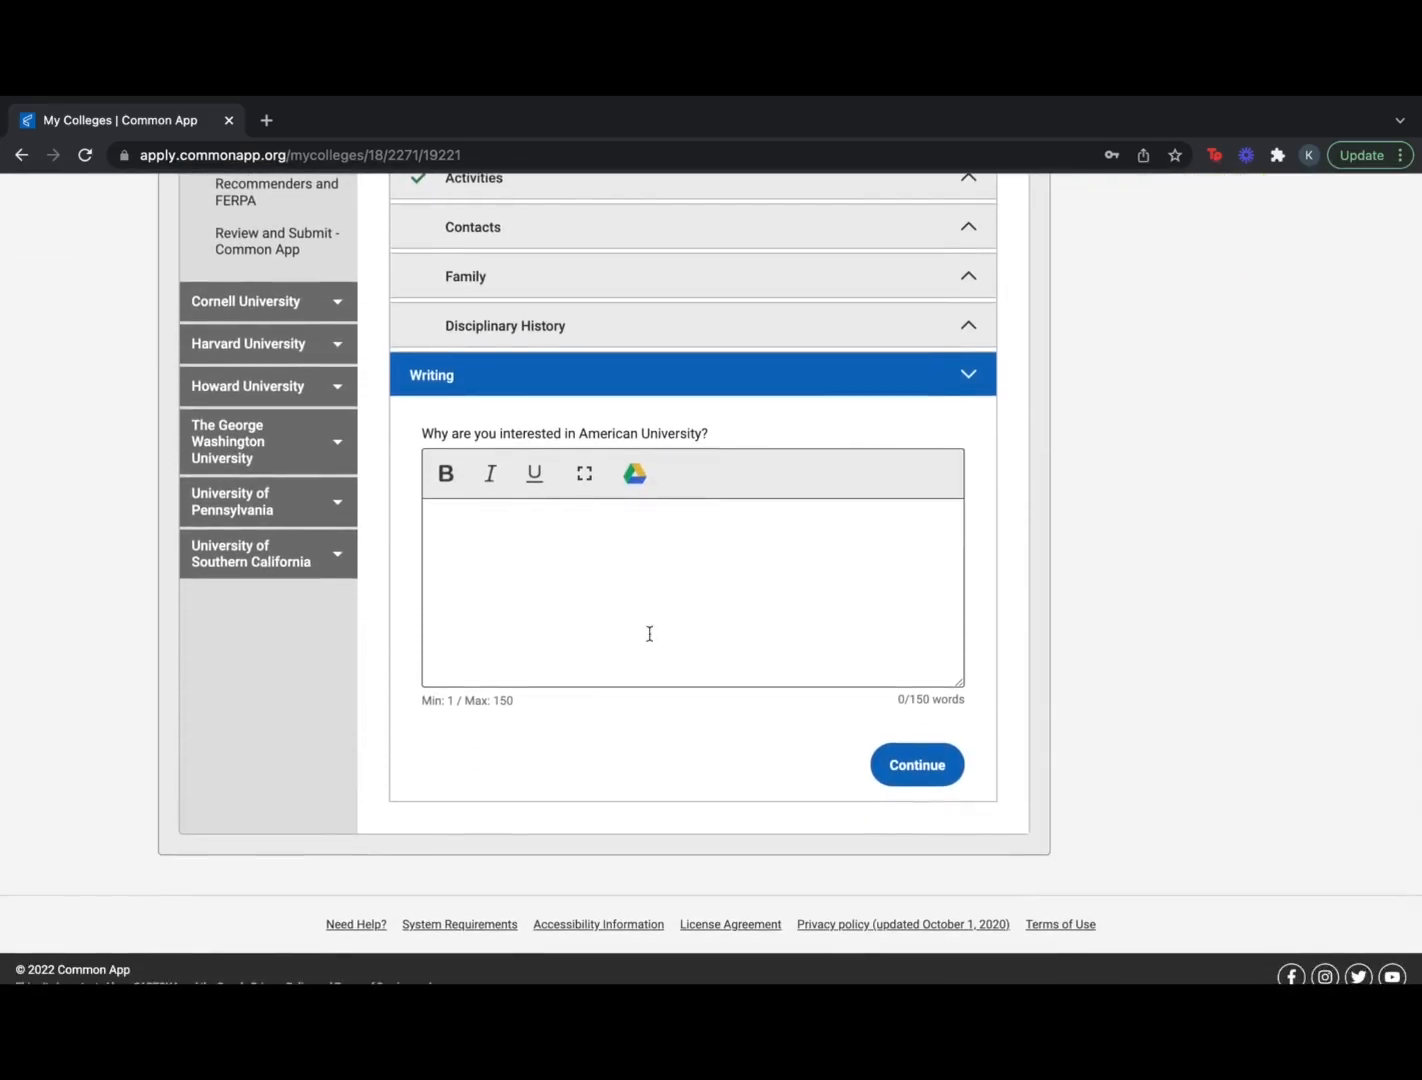
scroll(788, 618, "up", 4)
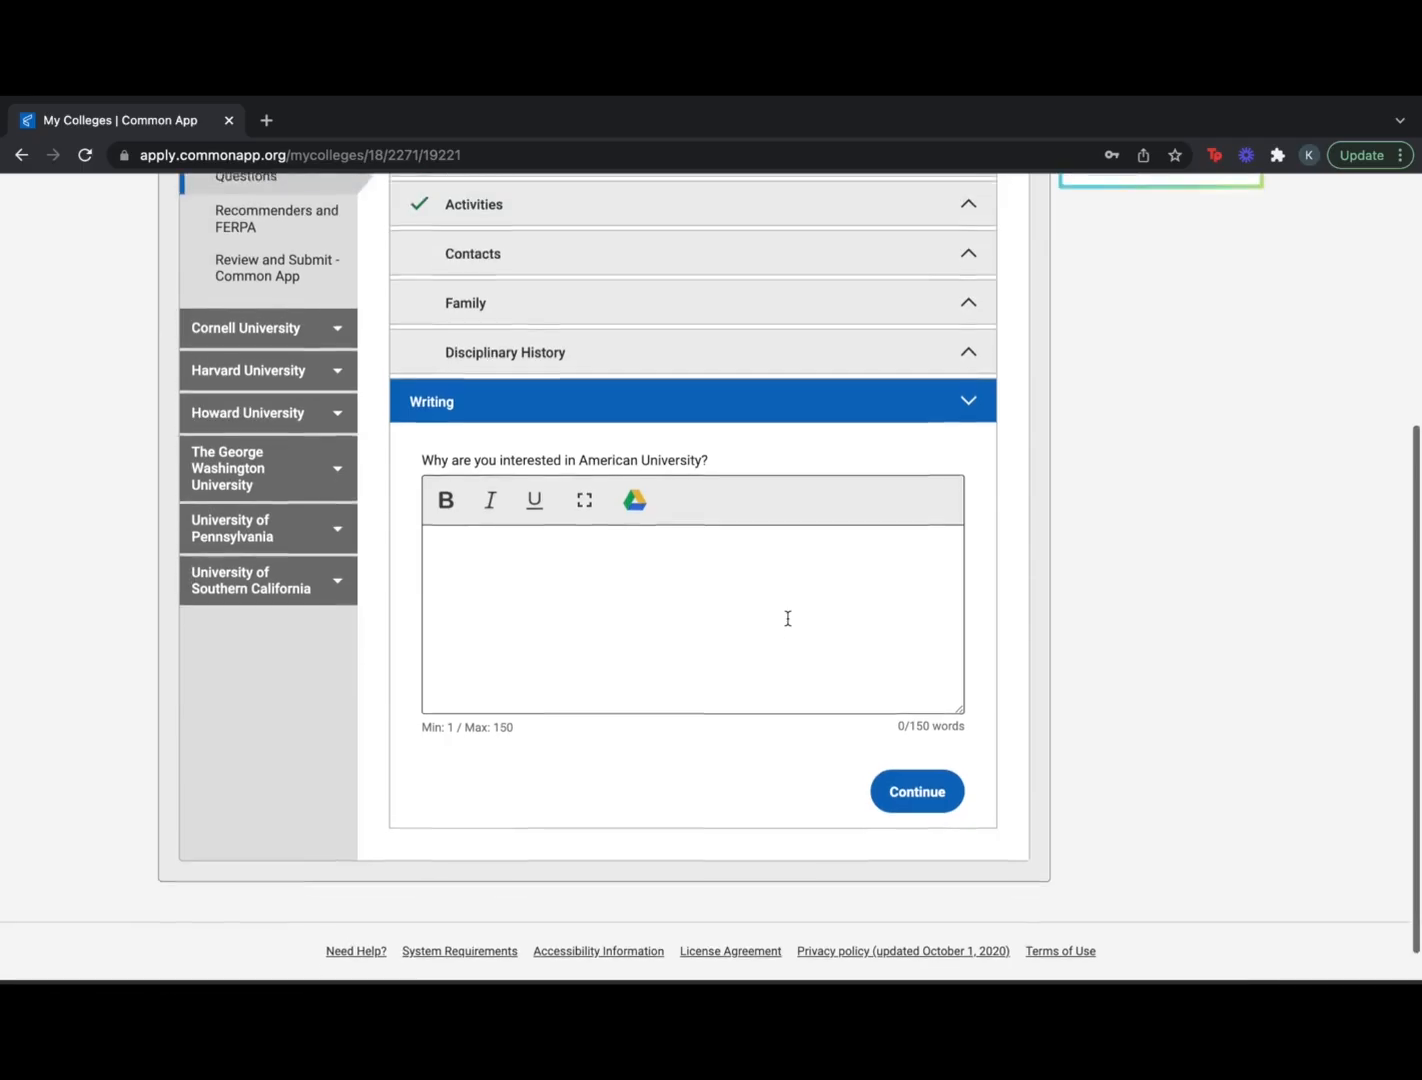
scroll(787, 625, "up", 1)
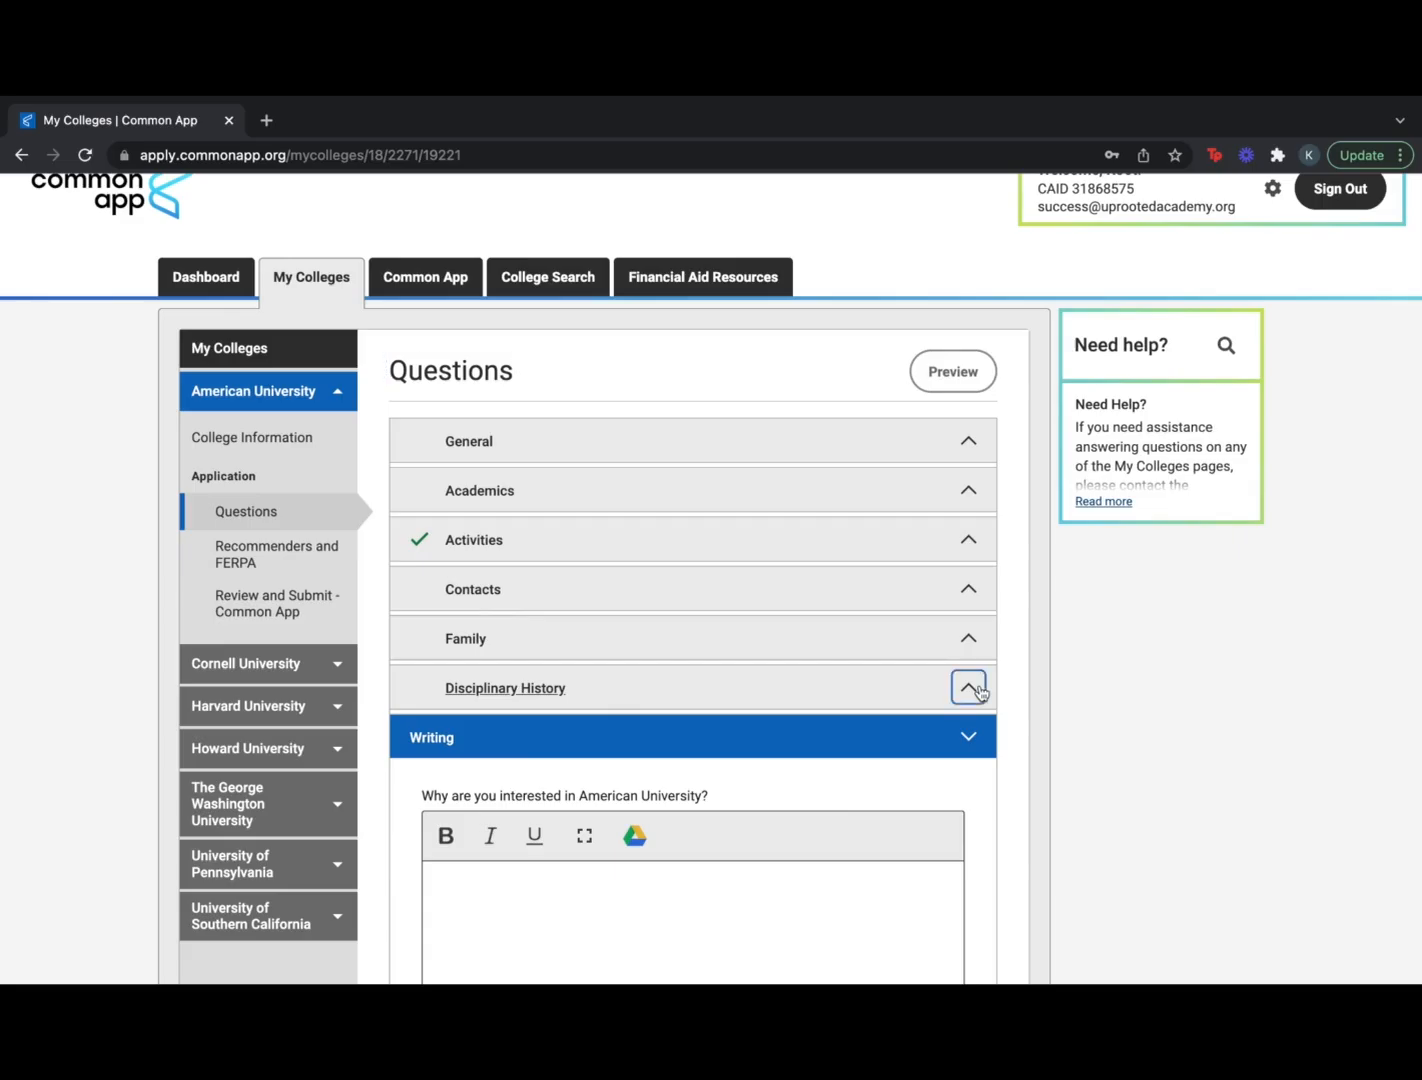
left_click(968, 688)
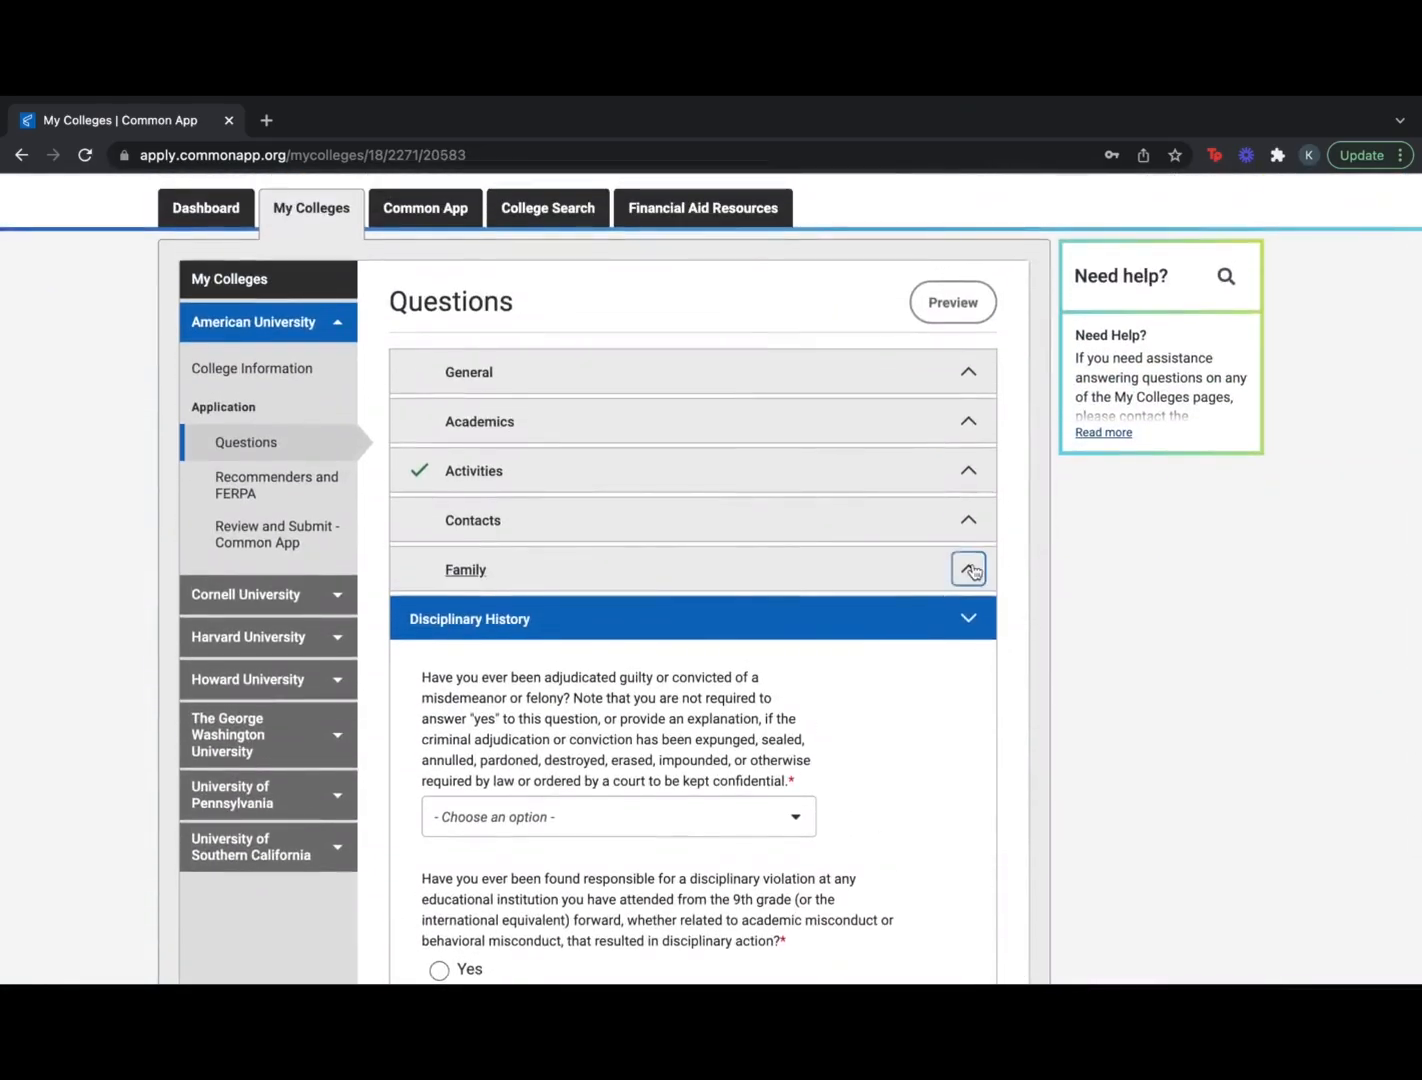
left_click(970, 570)
left_click(968, 634)
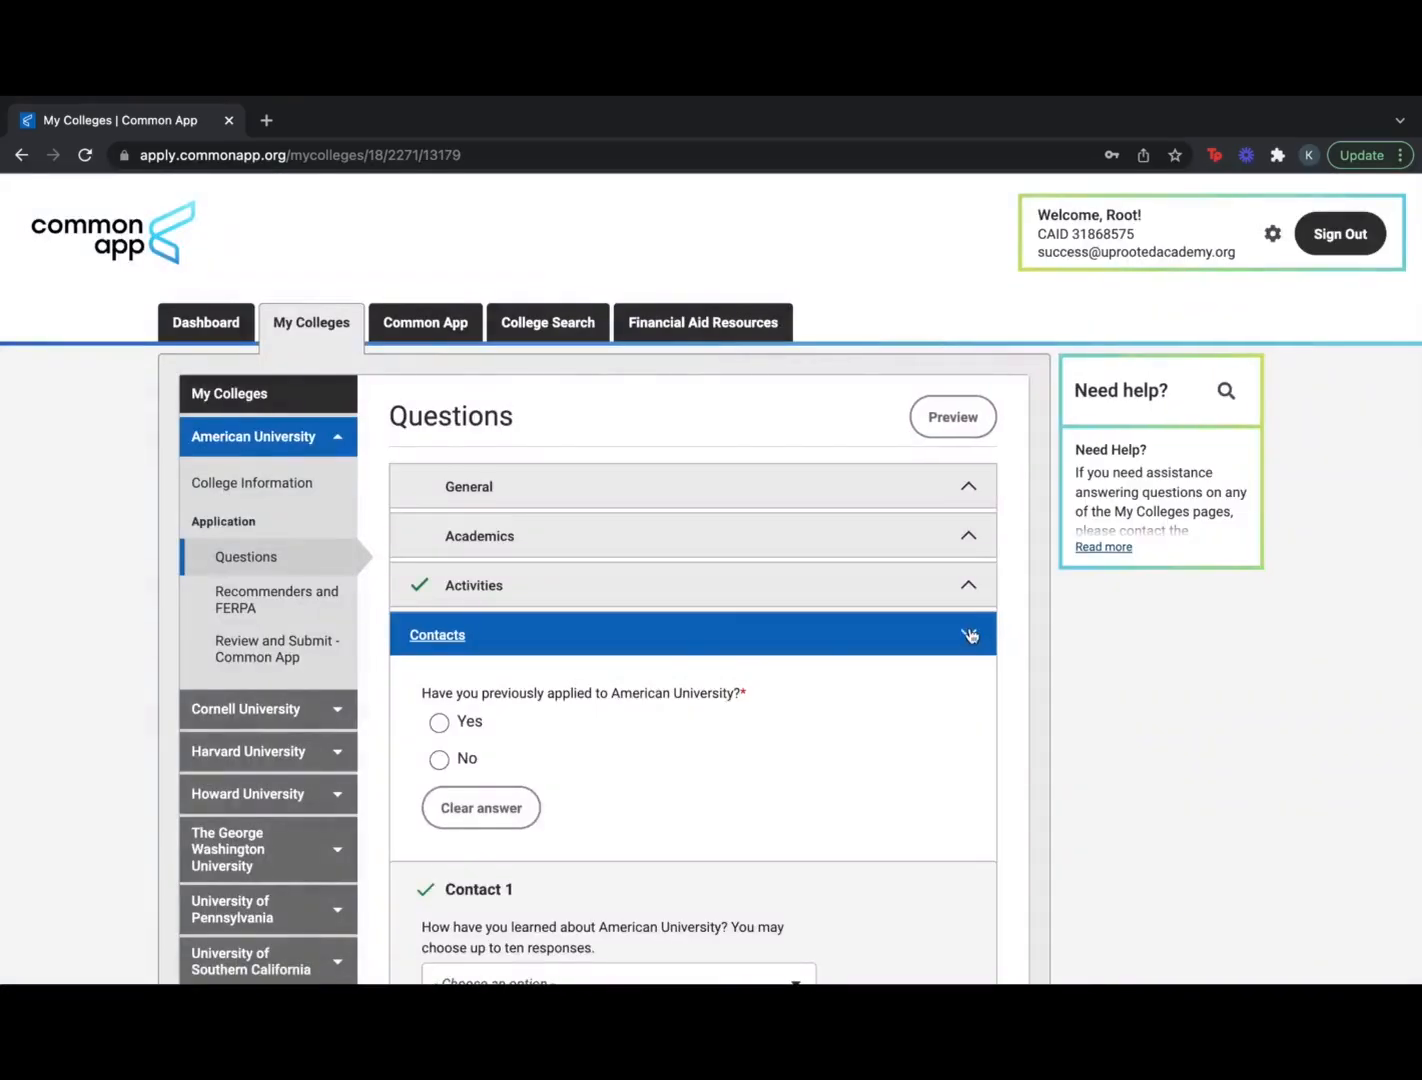
Expand the Academics section, then go to the Recommenders and FERPA page
scroll(879, 762, "down", 5)
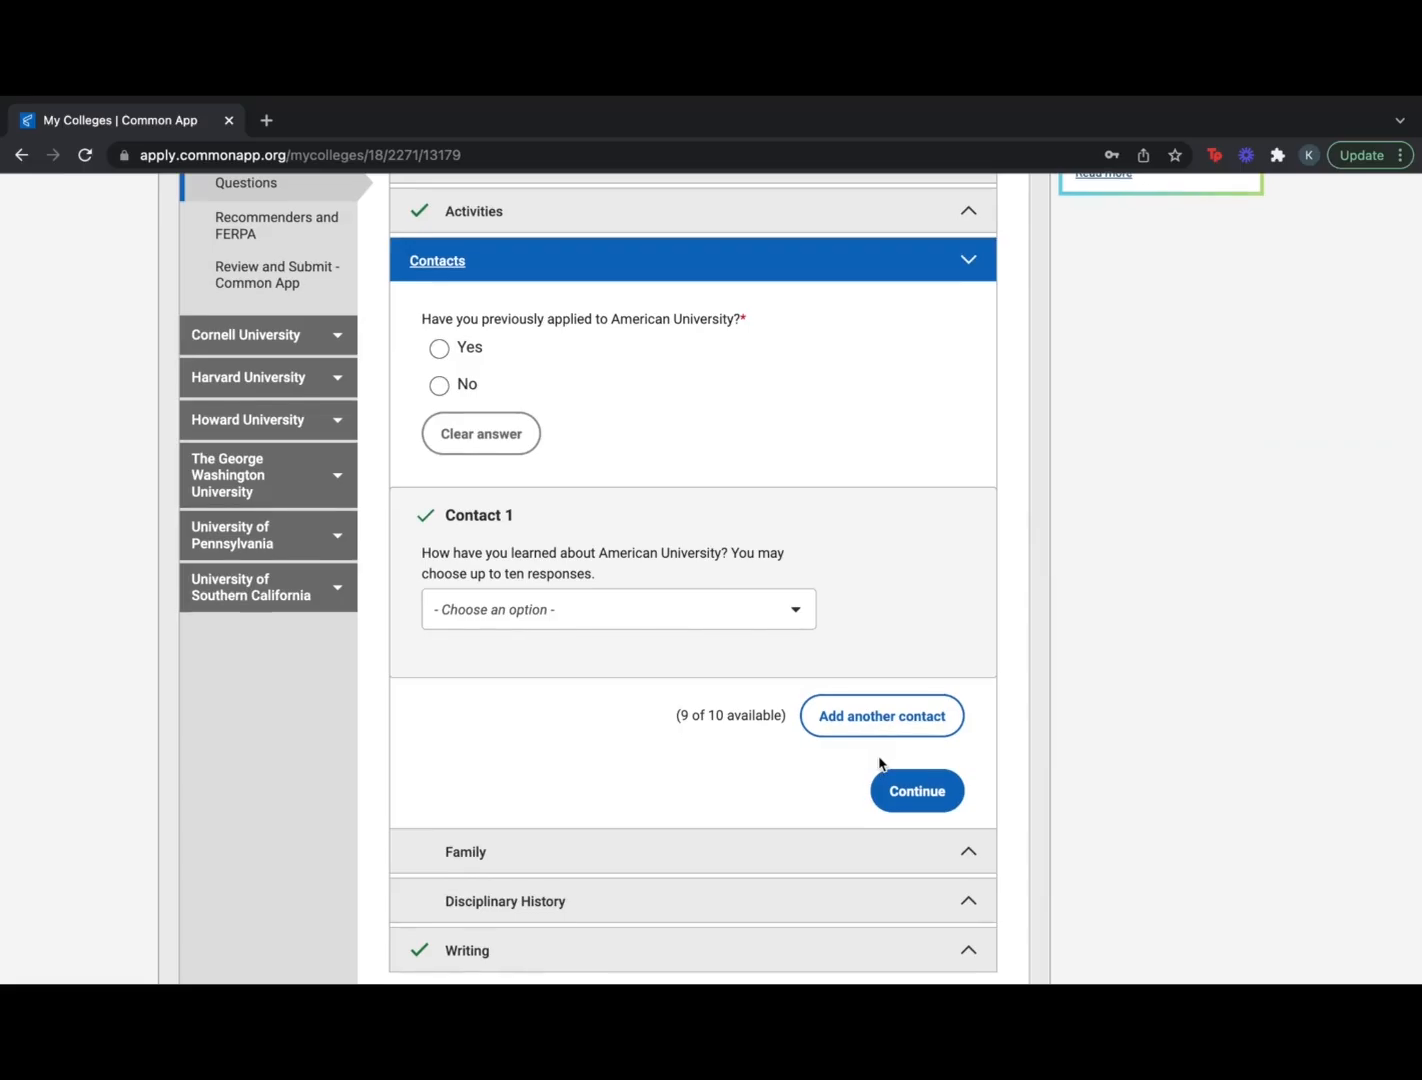
scroll(879, 762, "up", 5)
left_click(968, 497)
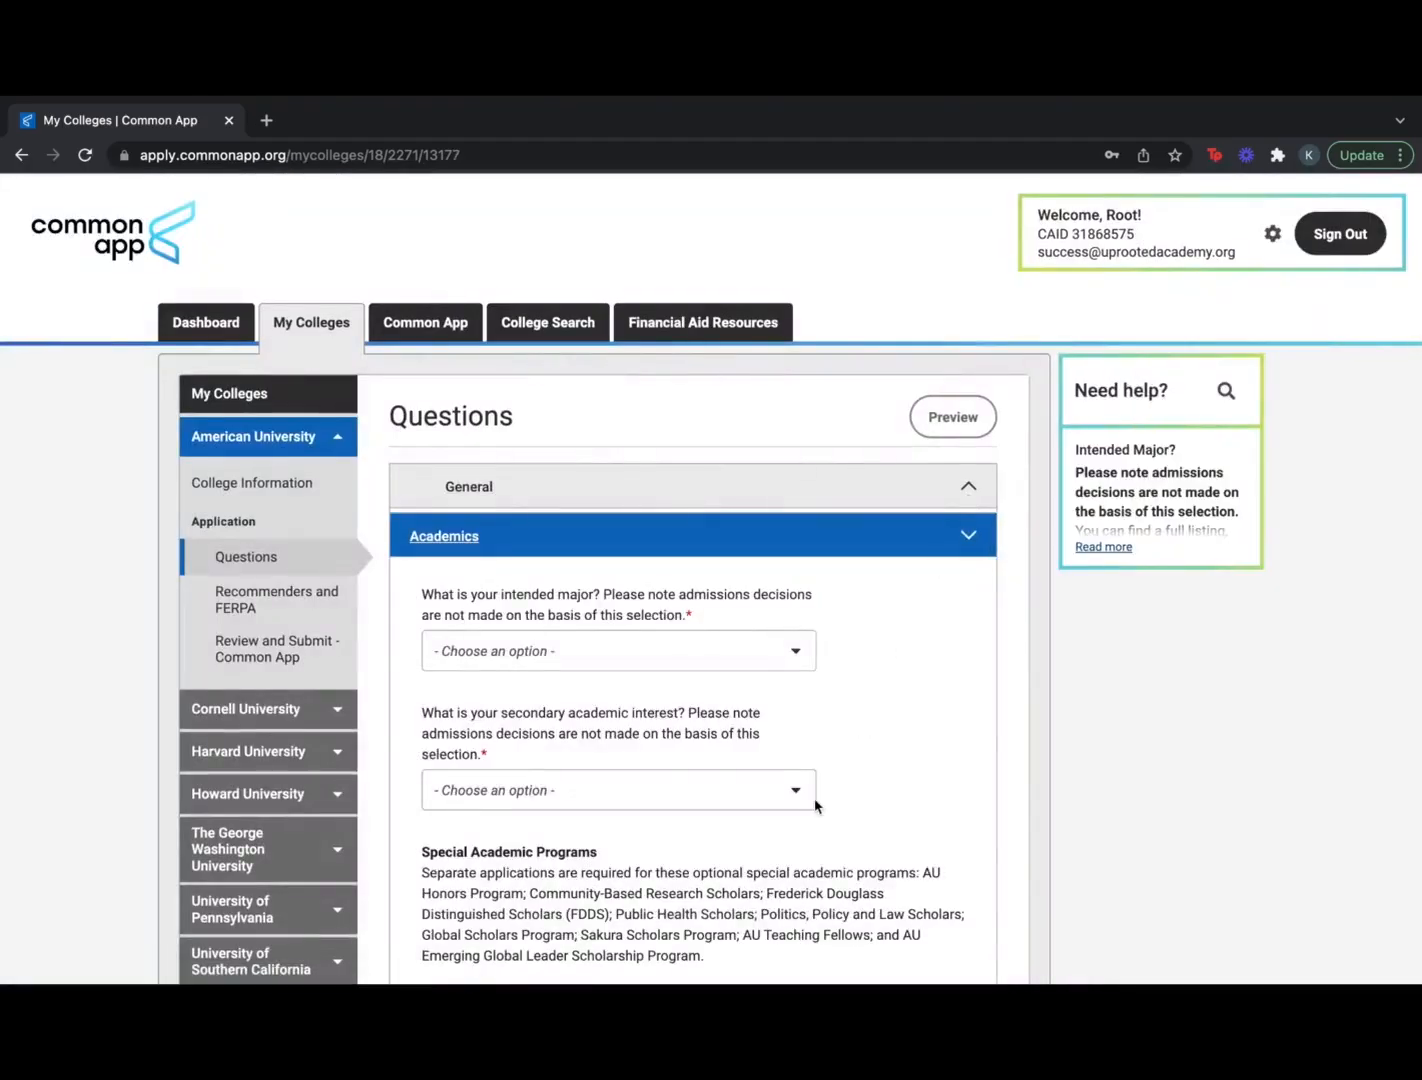
scroll(816, 804, "down", 8)
scroll(816, 804, "up", 8)
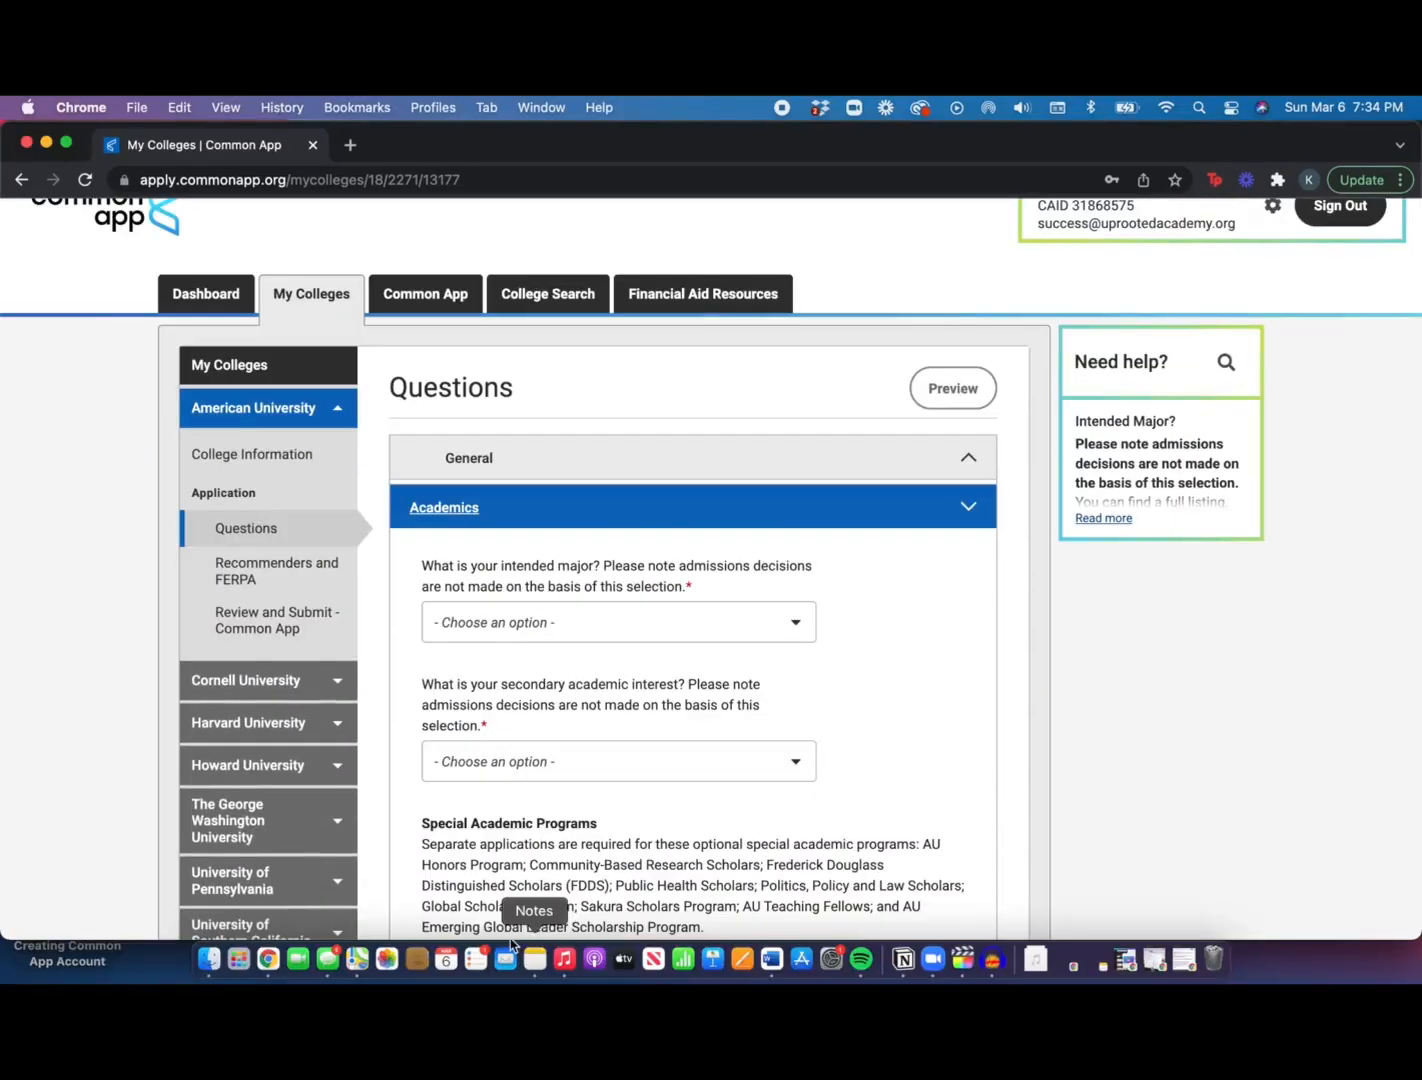
scroll(765, 828, "down", 3)
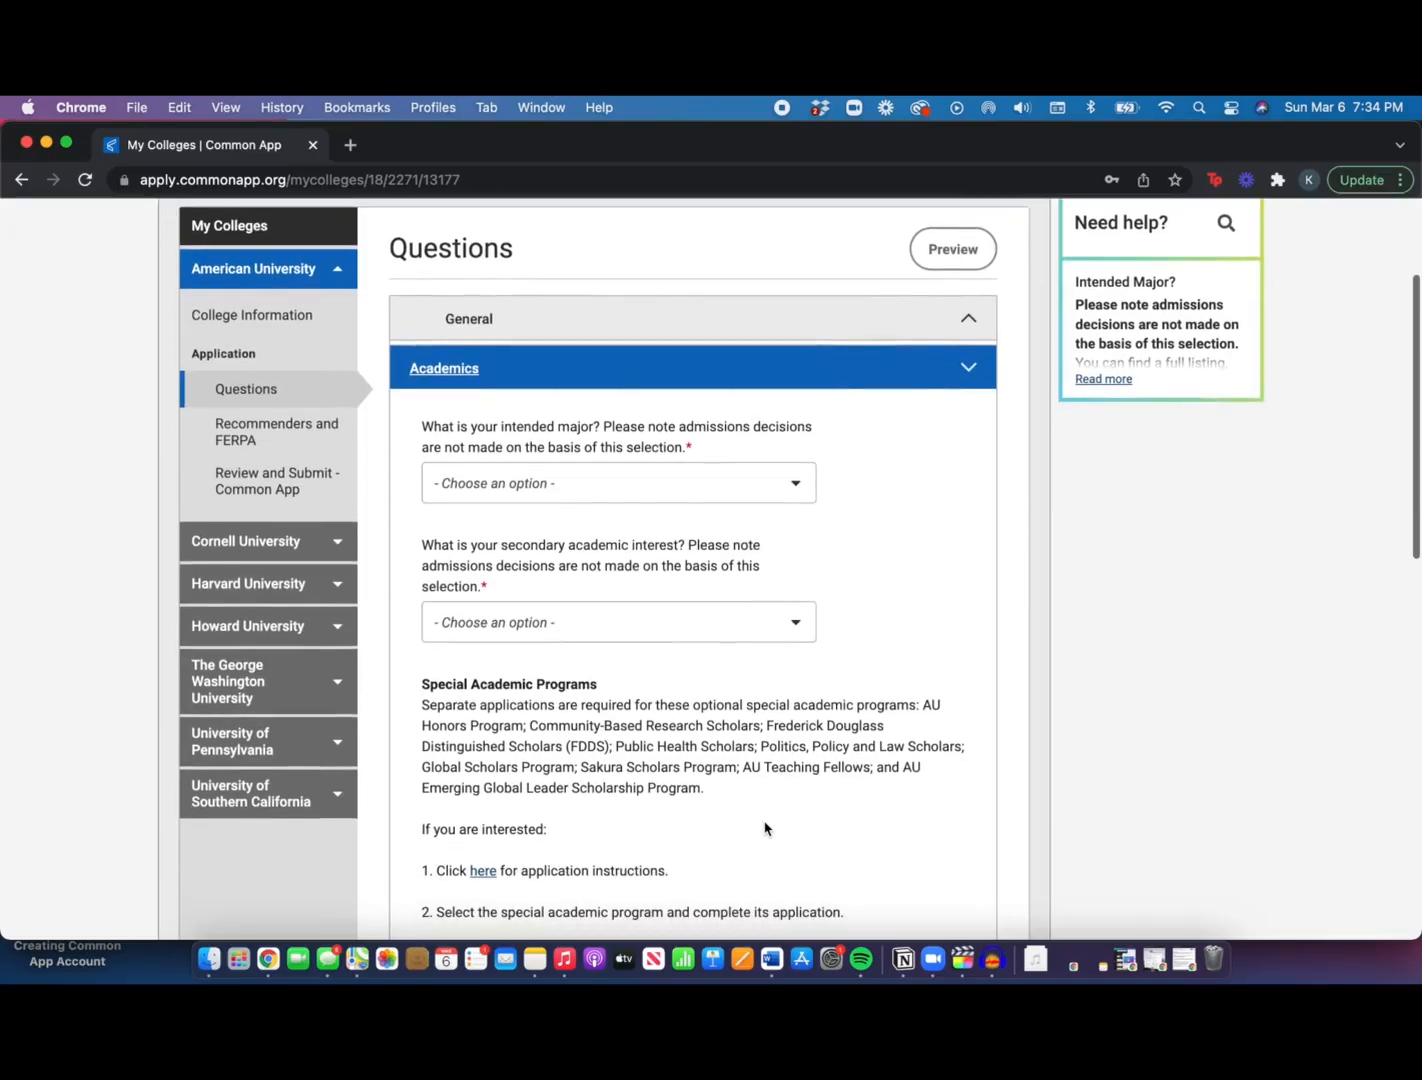
left_click(305, 440)
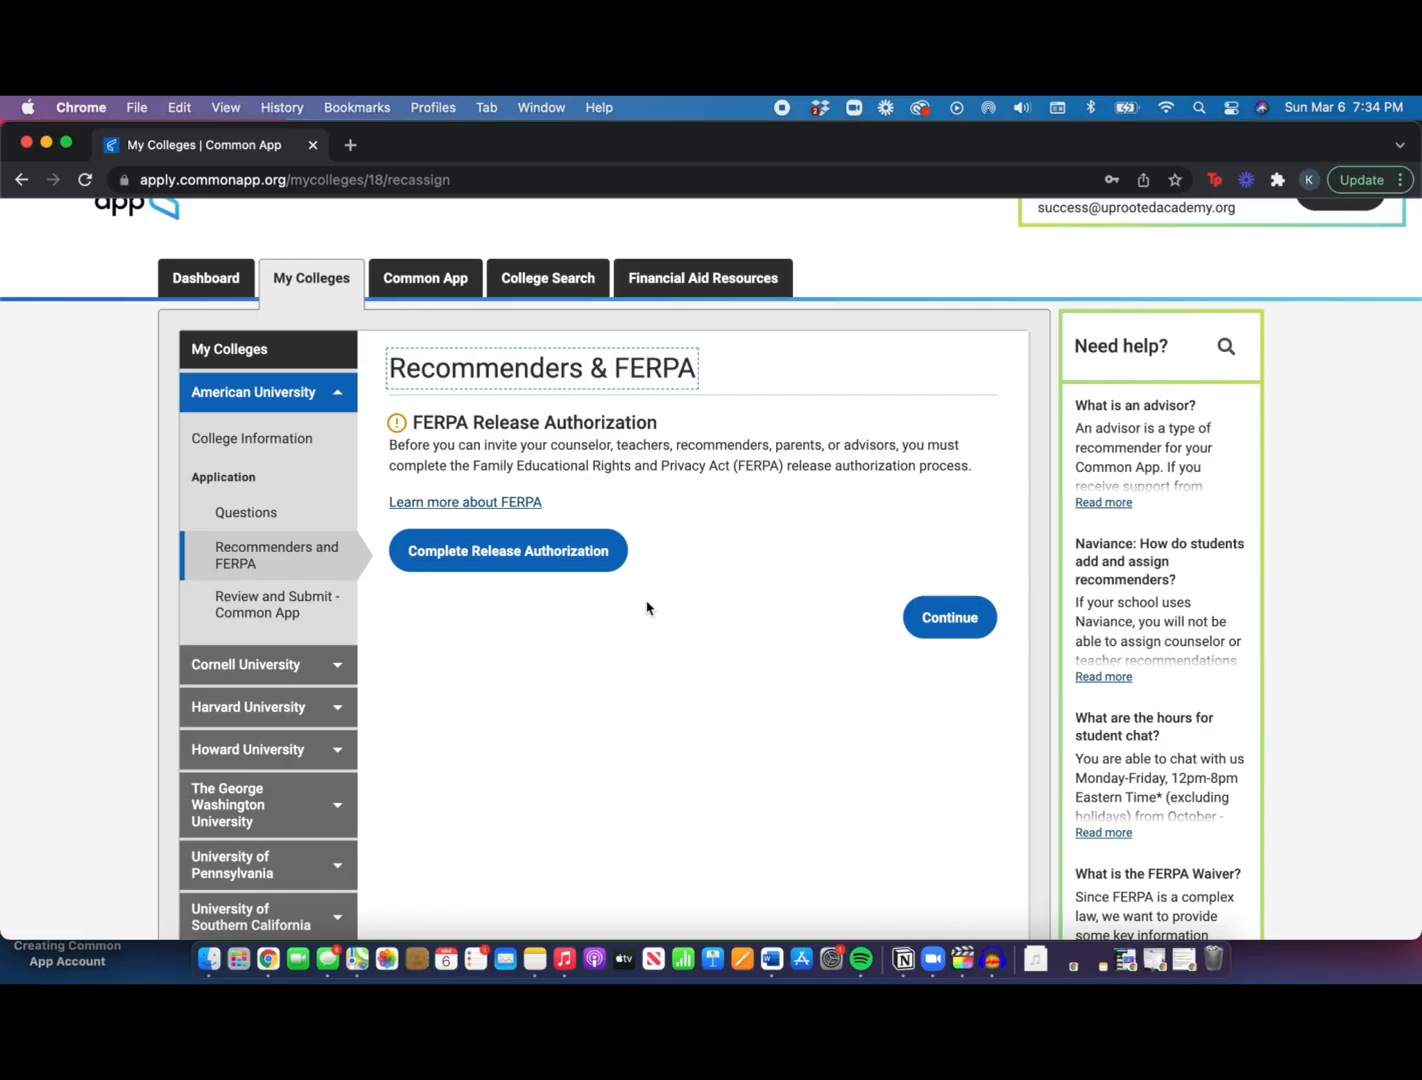
scroll(646, 607, "up", 1)
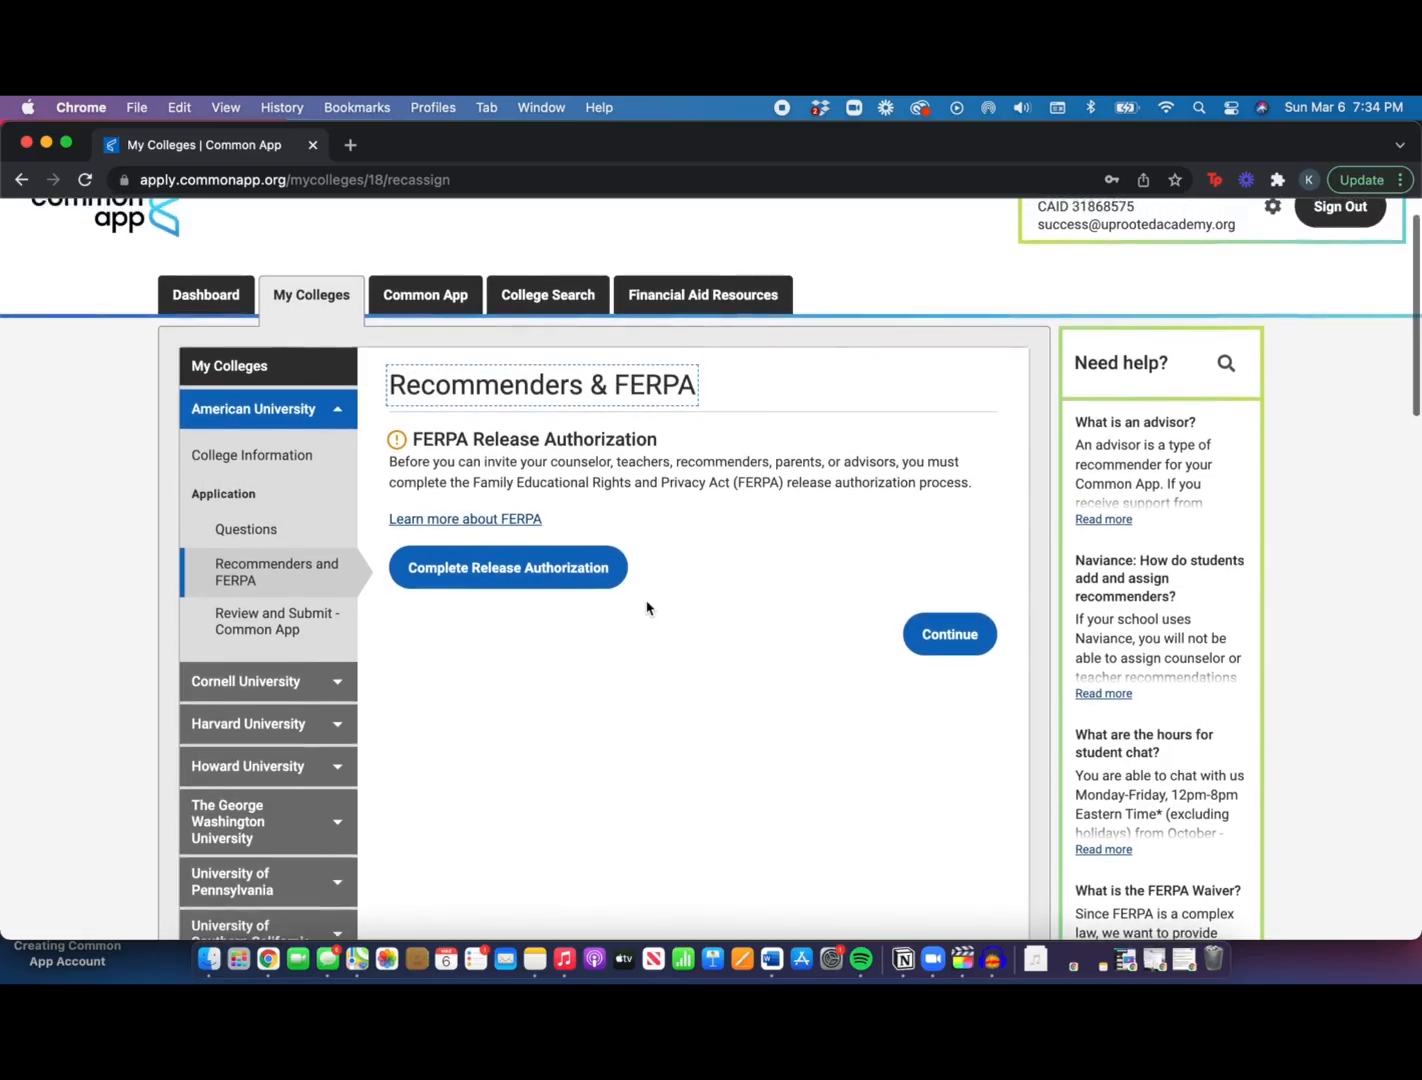
scroll(646, 607, "up", 1)
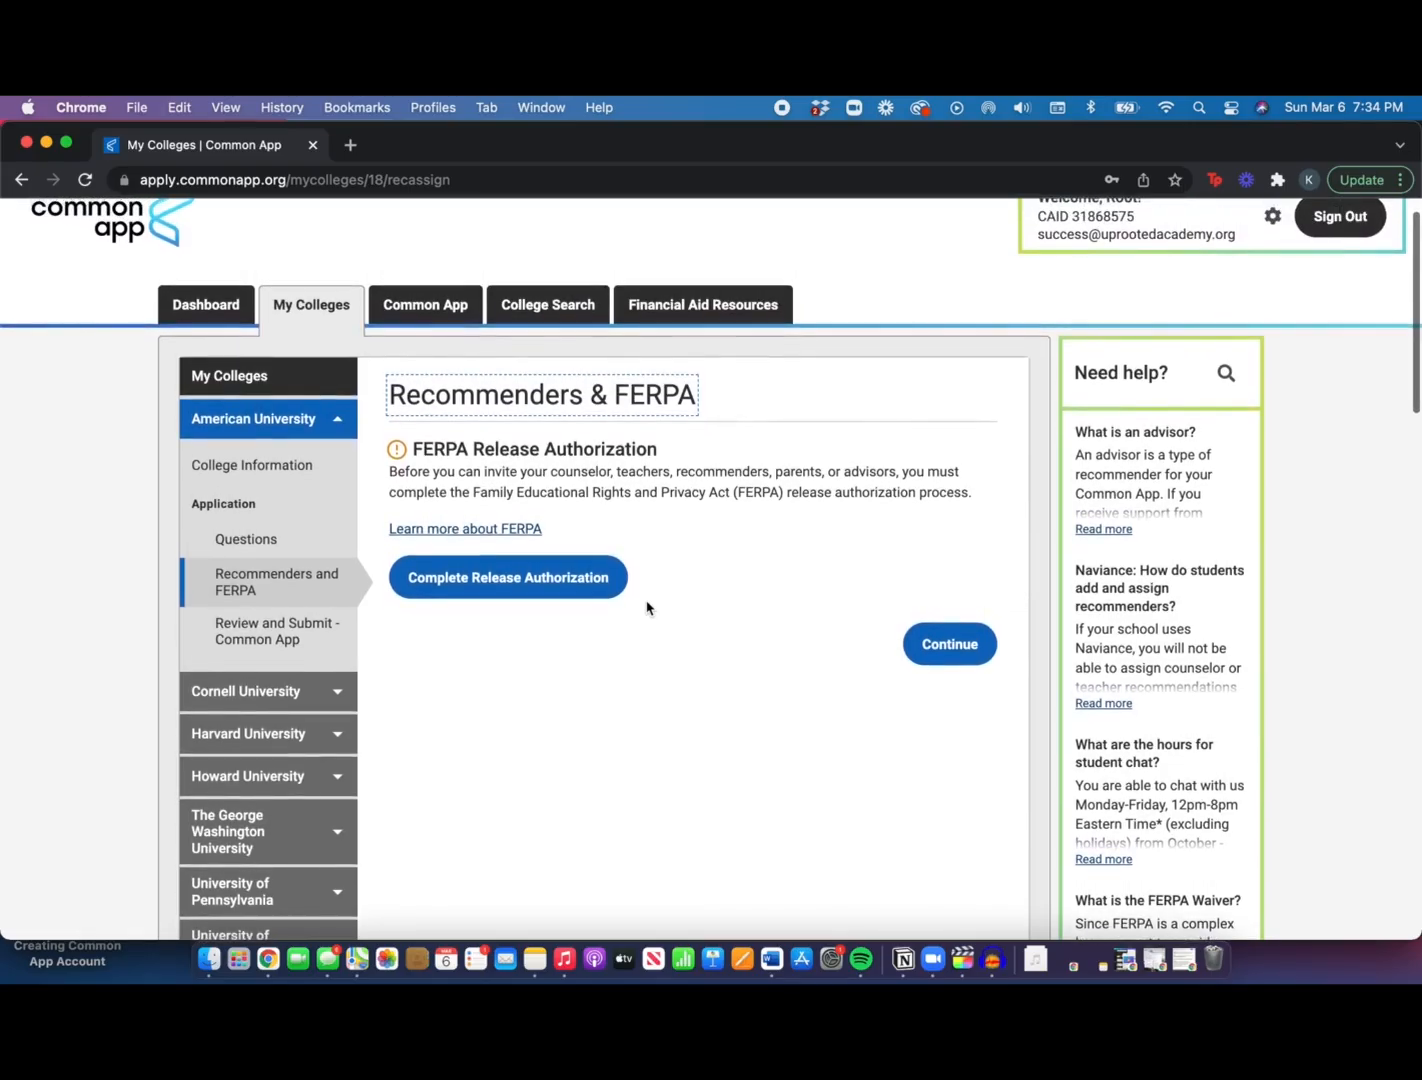
scroll(646, 607, "up", 1)
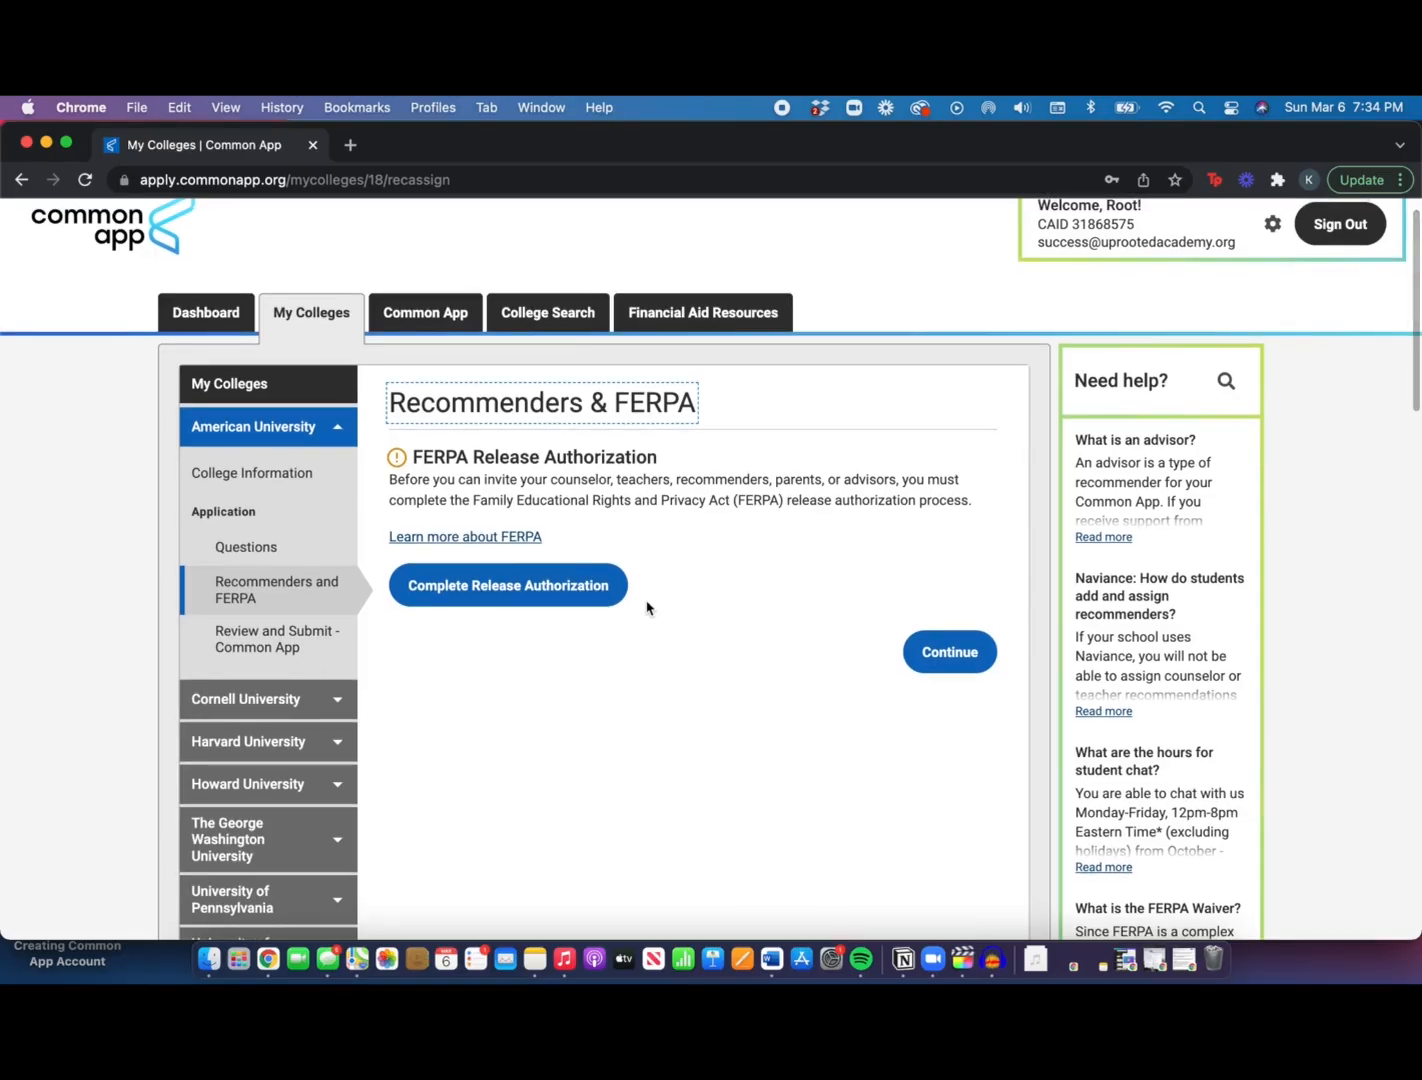
Start the FERPA release authorization and acknowledge its instructions
left_click(585, 596)
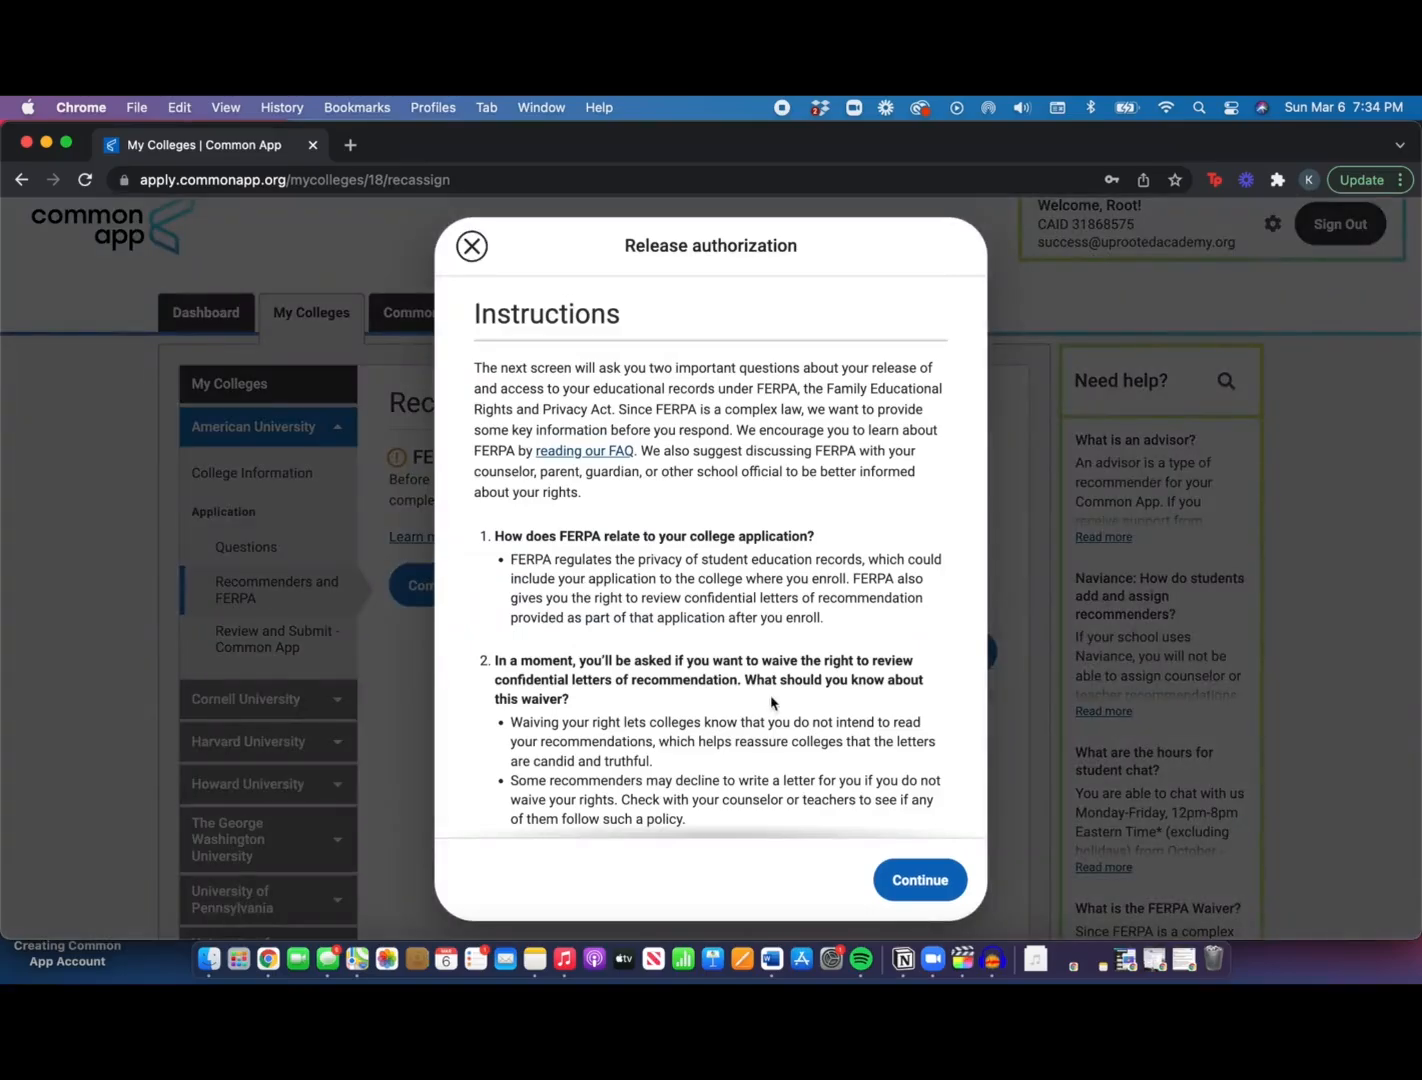
scroll(800, 704, "down", 3)
scroll(771, 703, "down", 2)
left_click(489, 757)
left_click(926, 880)
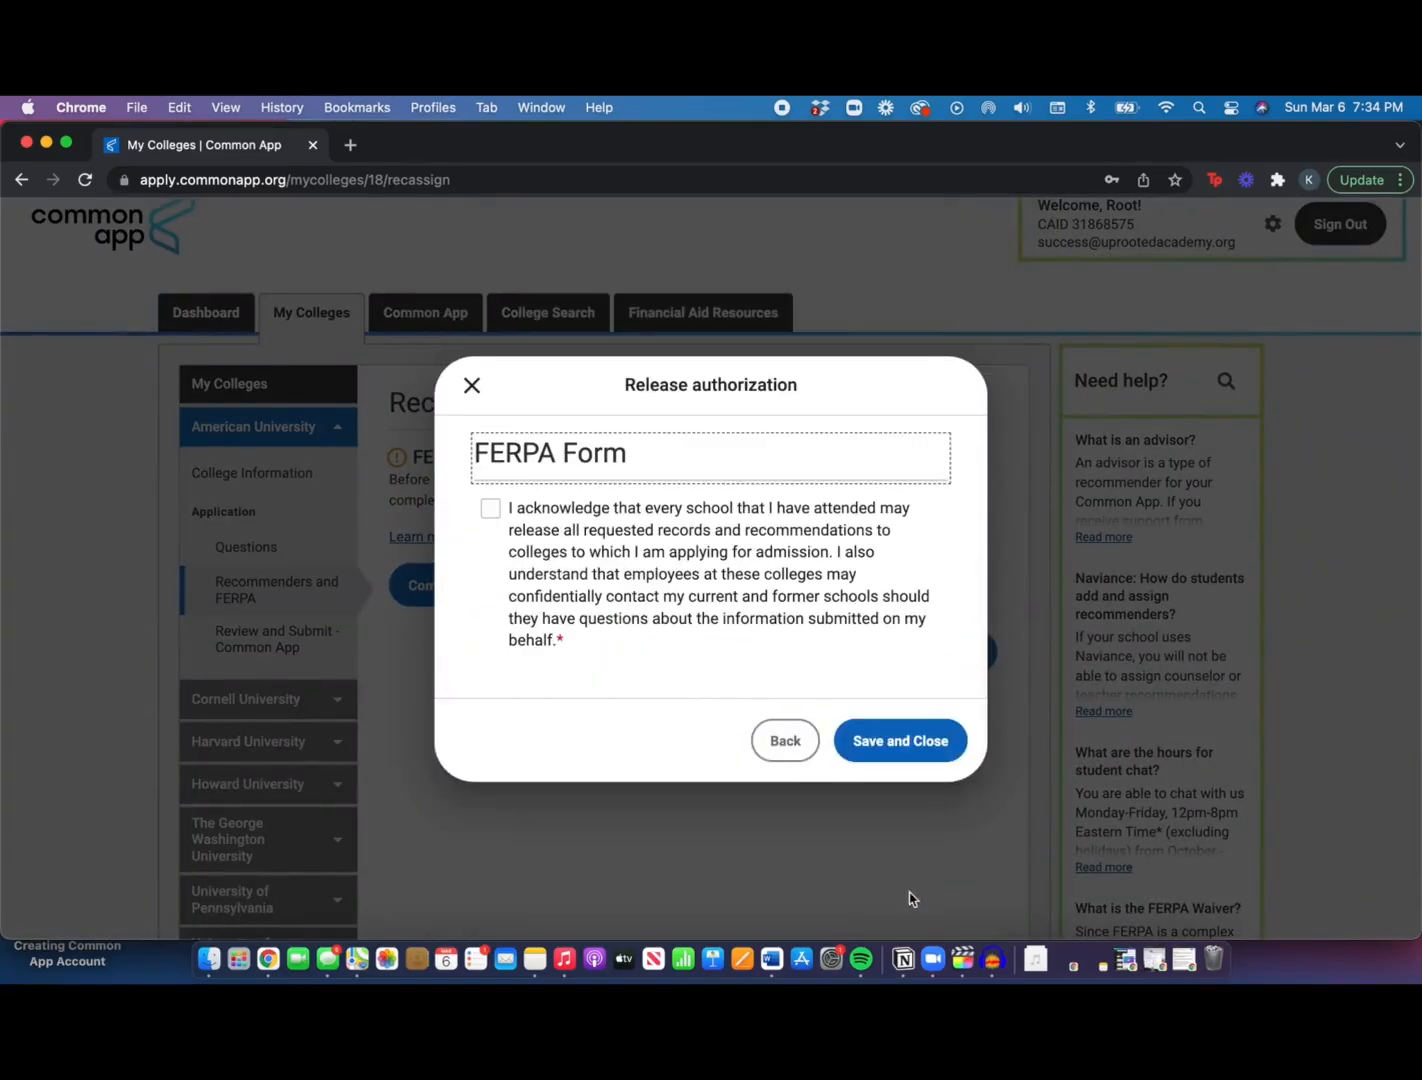
Authorize schools to release records and waive the right to review recommendations for all colleges
left_click(490, 510)
scroll(960, 698, "down", 3)
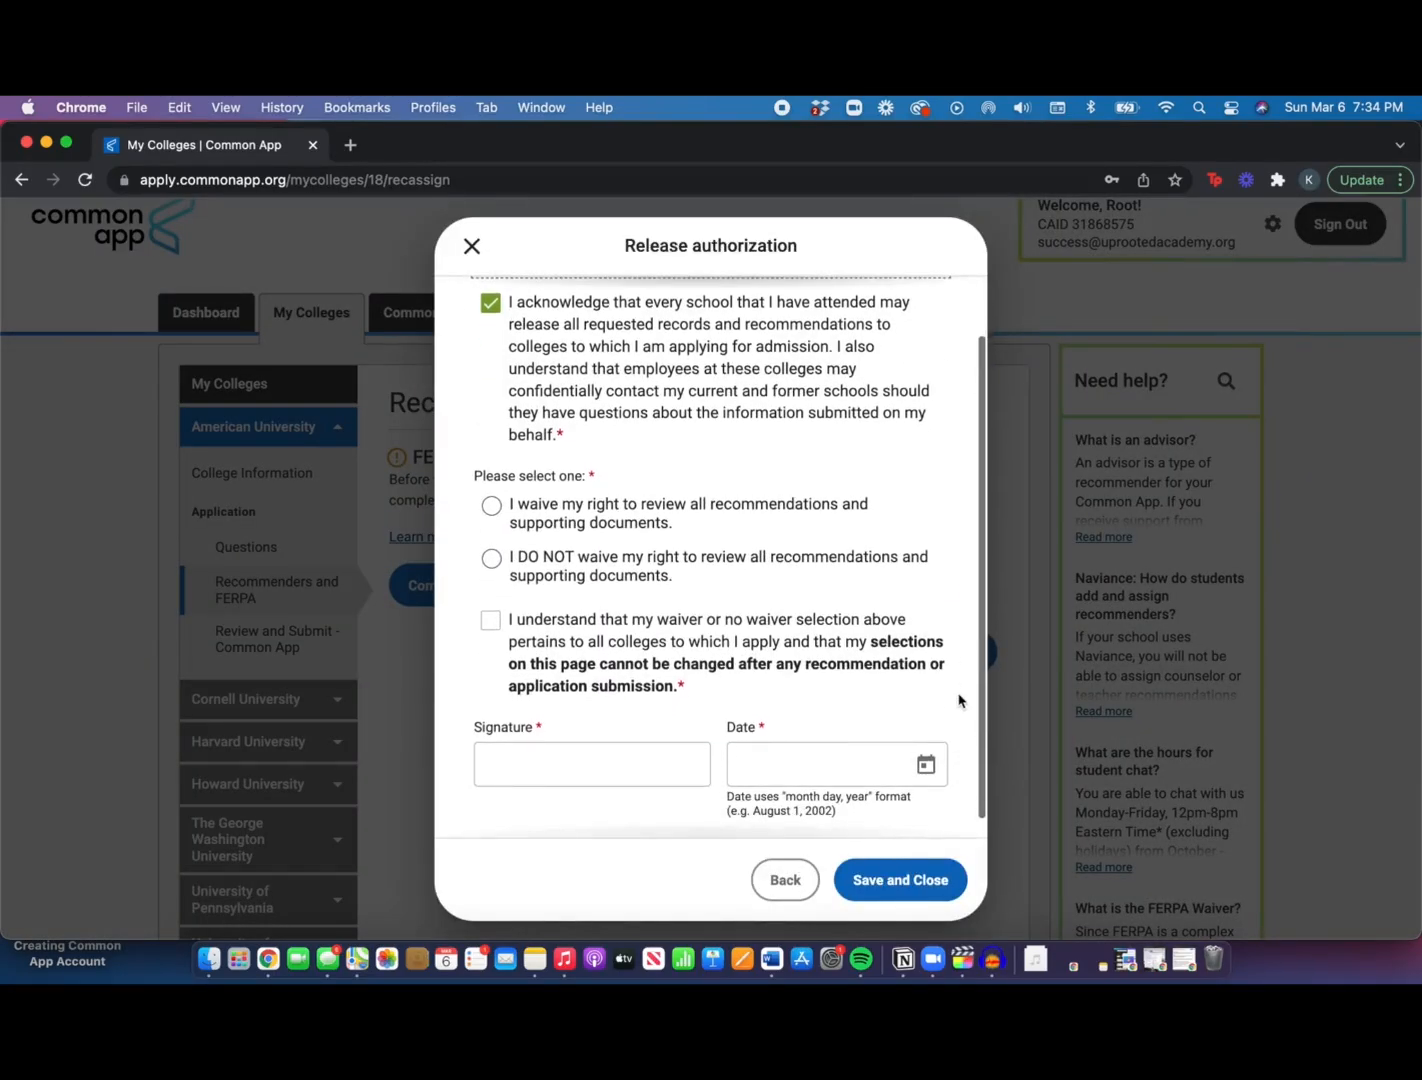
left_click(491, 494)
left_click(490, 609)
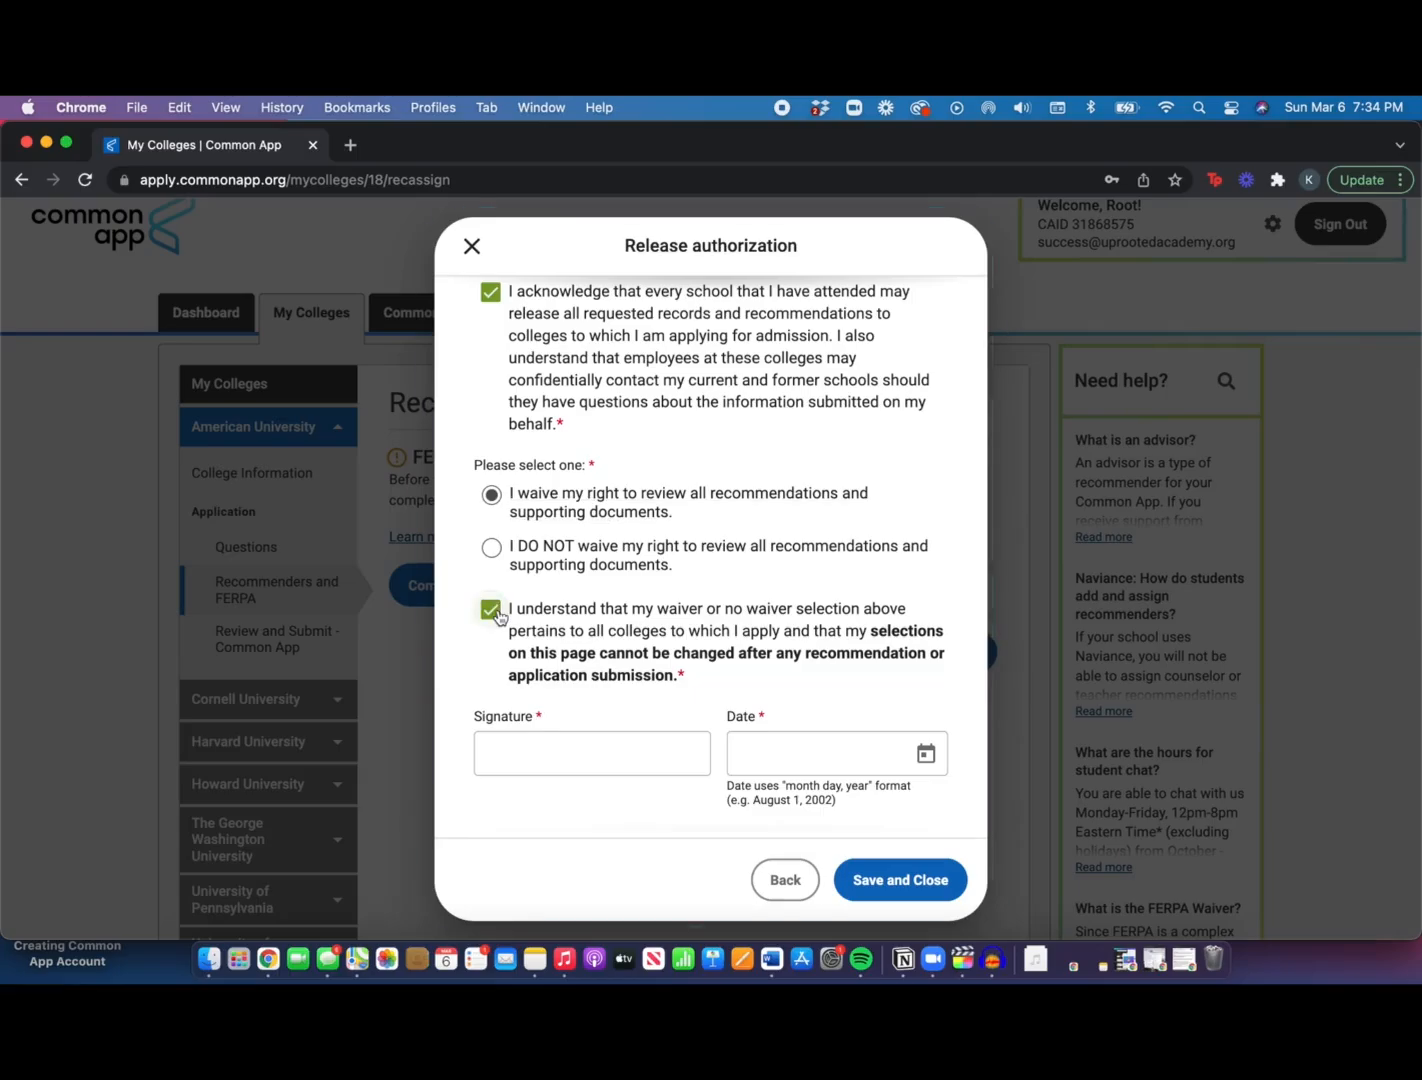
scroll(570, 734, "down", 1)
Sign the release, date it March 6, 2022, and save it
left_click(570, 734)
type("Root Academy")
left_click(925, 744)
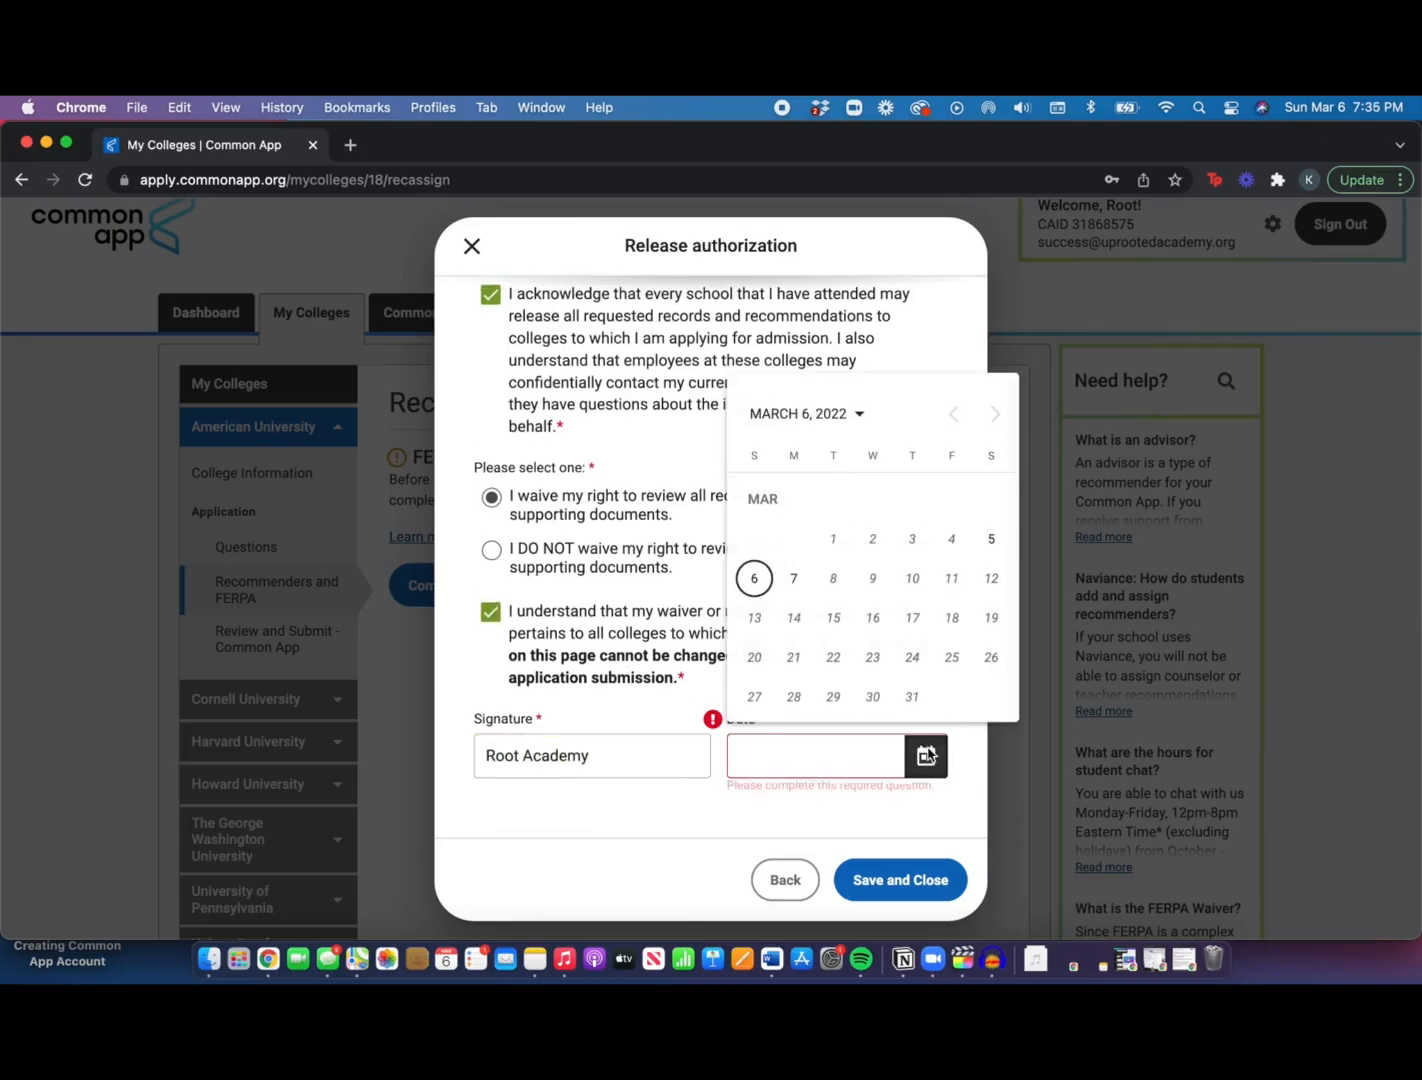
left_click(752, 578)
left_click(900, 879)
scroll(772, 775, "down", 1)
scroll(772, 775, "down", 3)
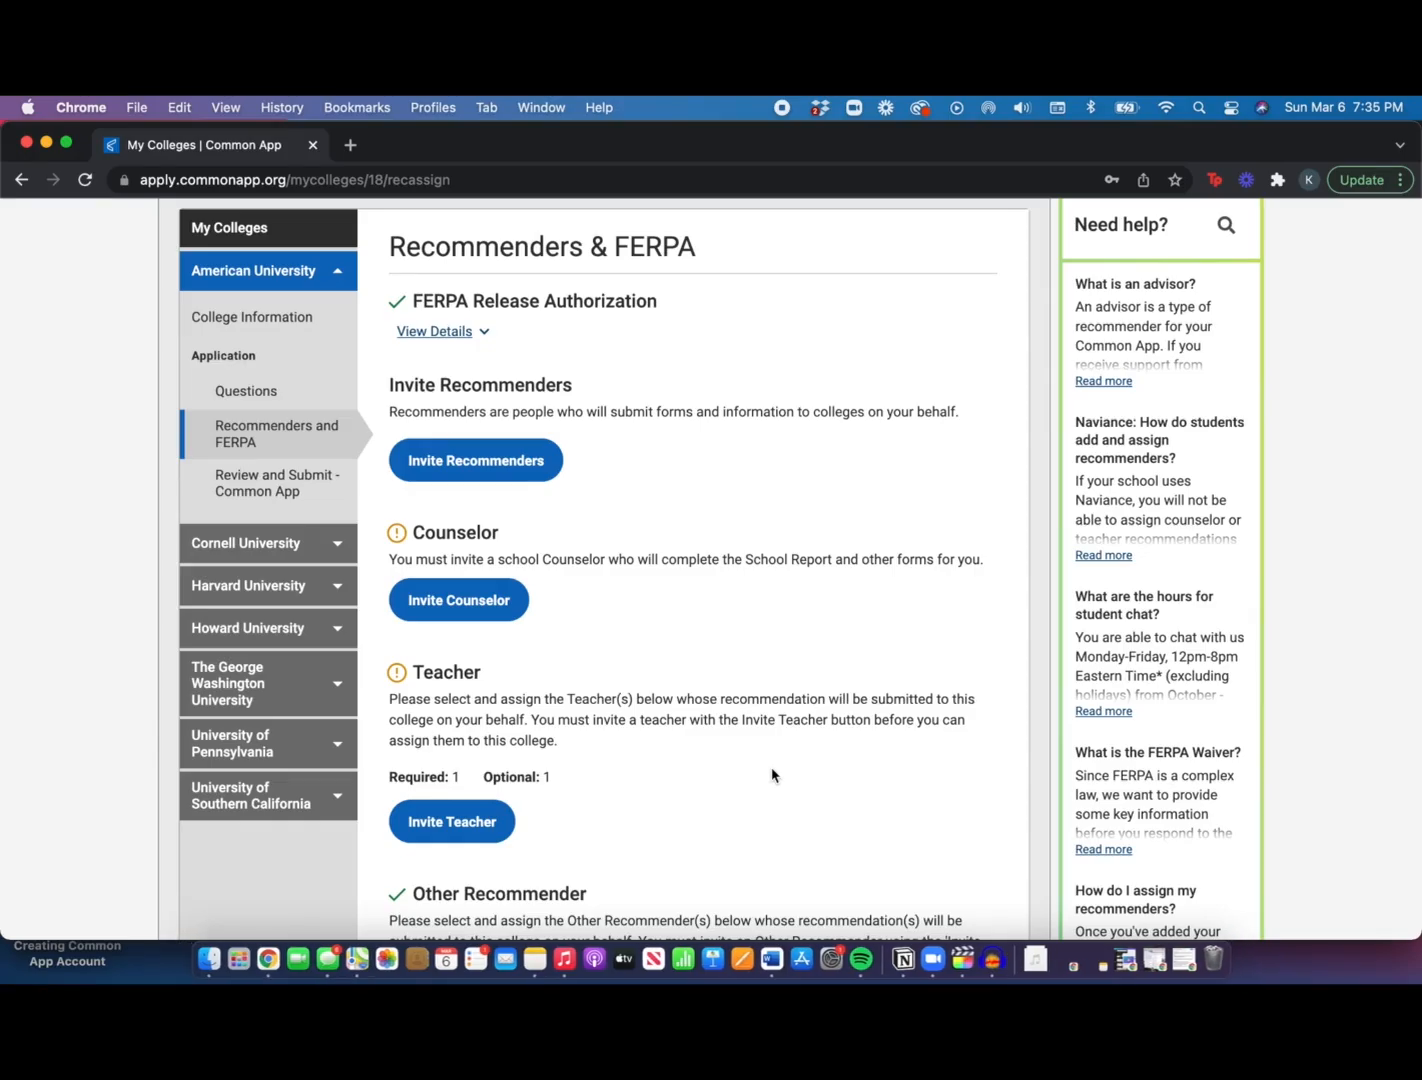
Start a teacher invitation with the teacher's e-mail, subject English and title Ms
left_click(524, 457)
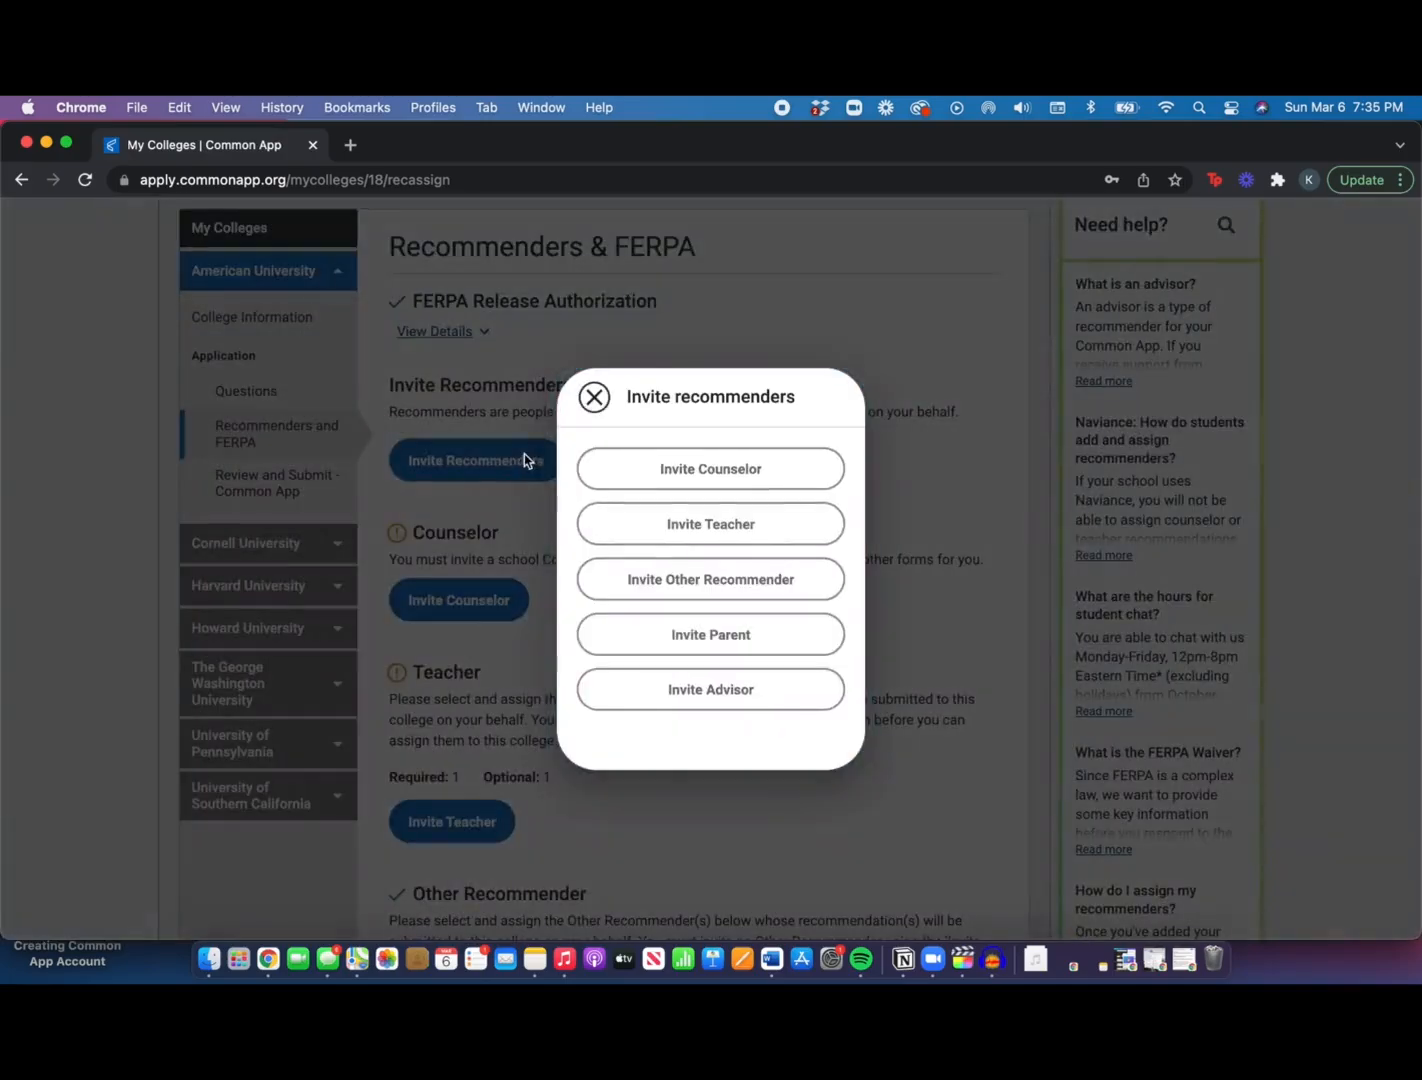
left_click(711, 520)
left_click(667, 345)
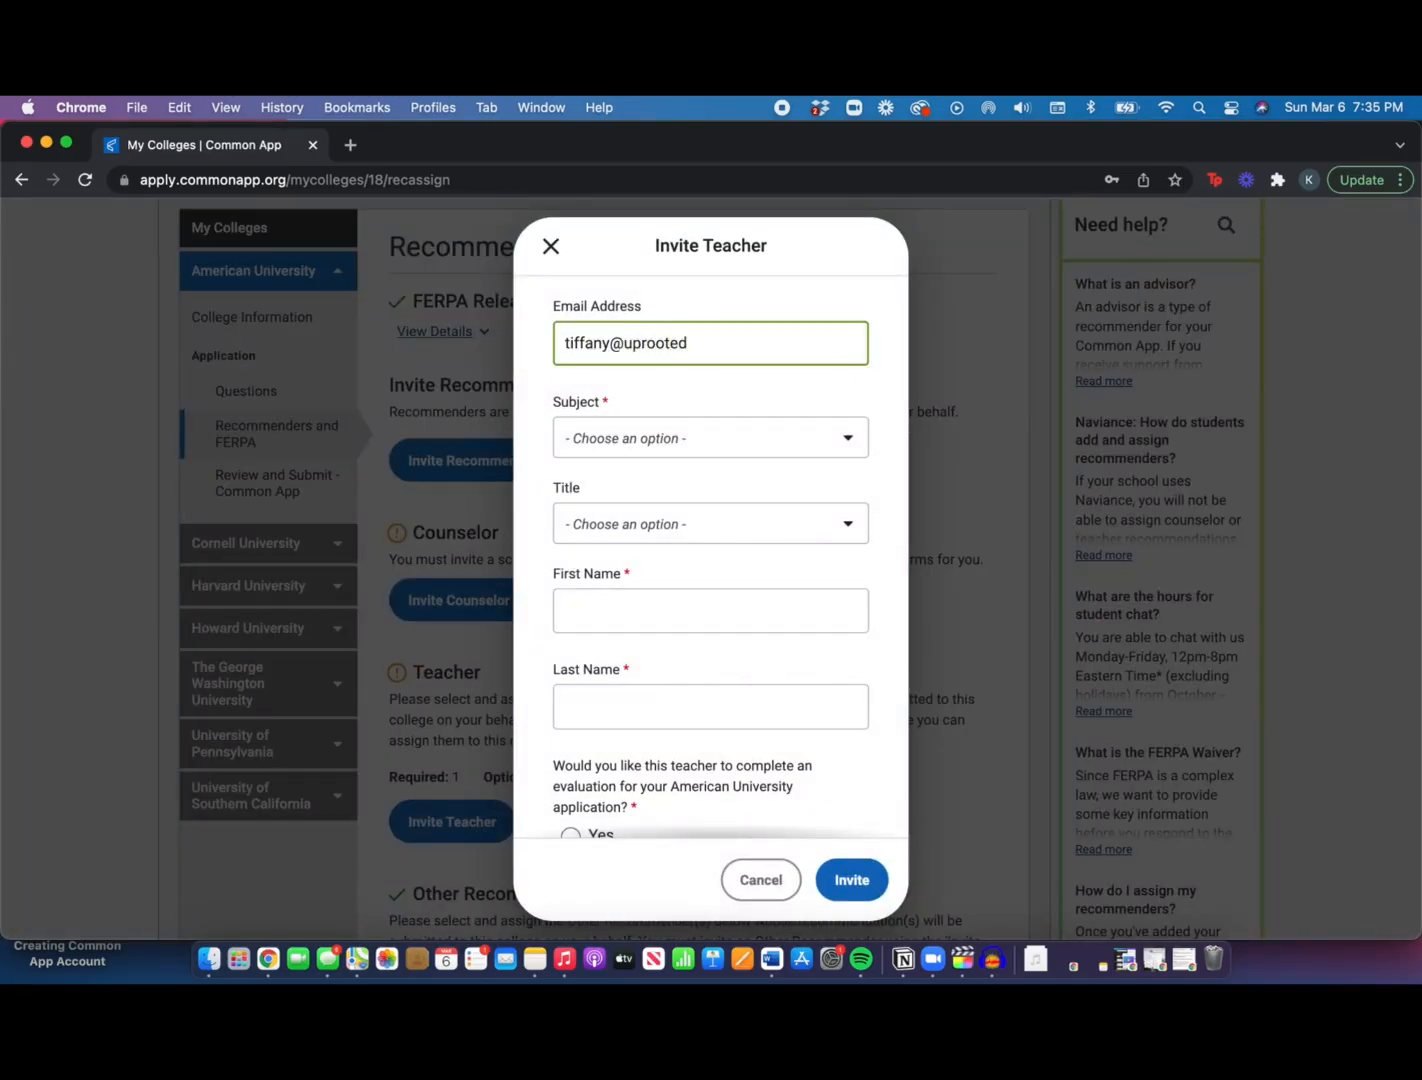
left_click(683, 450)
left_click(655, 542)
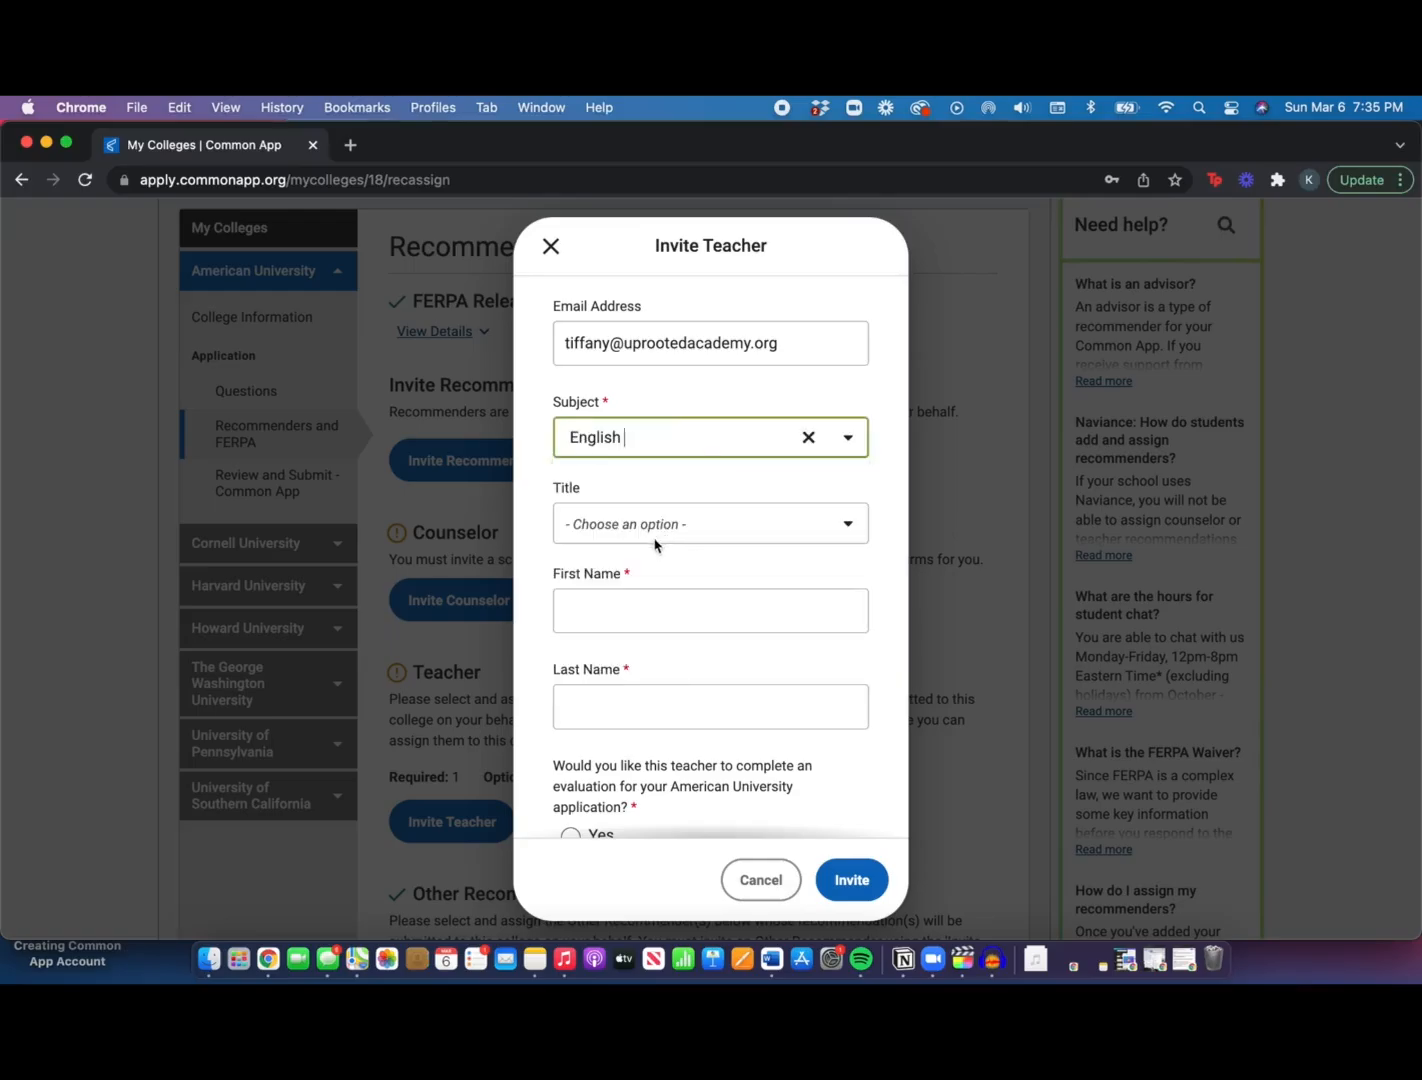
left_click(655, 530)
left_click(633, 629)
Enter the teacher's first and last name, request an evaluation, and send the invitation
scroll(640, 615, "down", 2)
left_click(665, 507)
type("Tiffany")
key("Tab")
type("Ac")
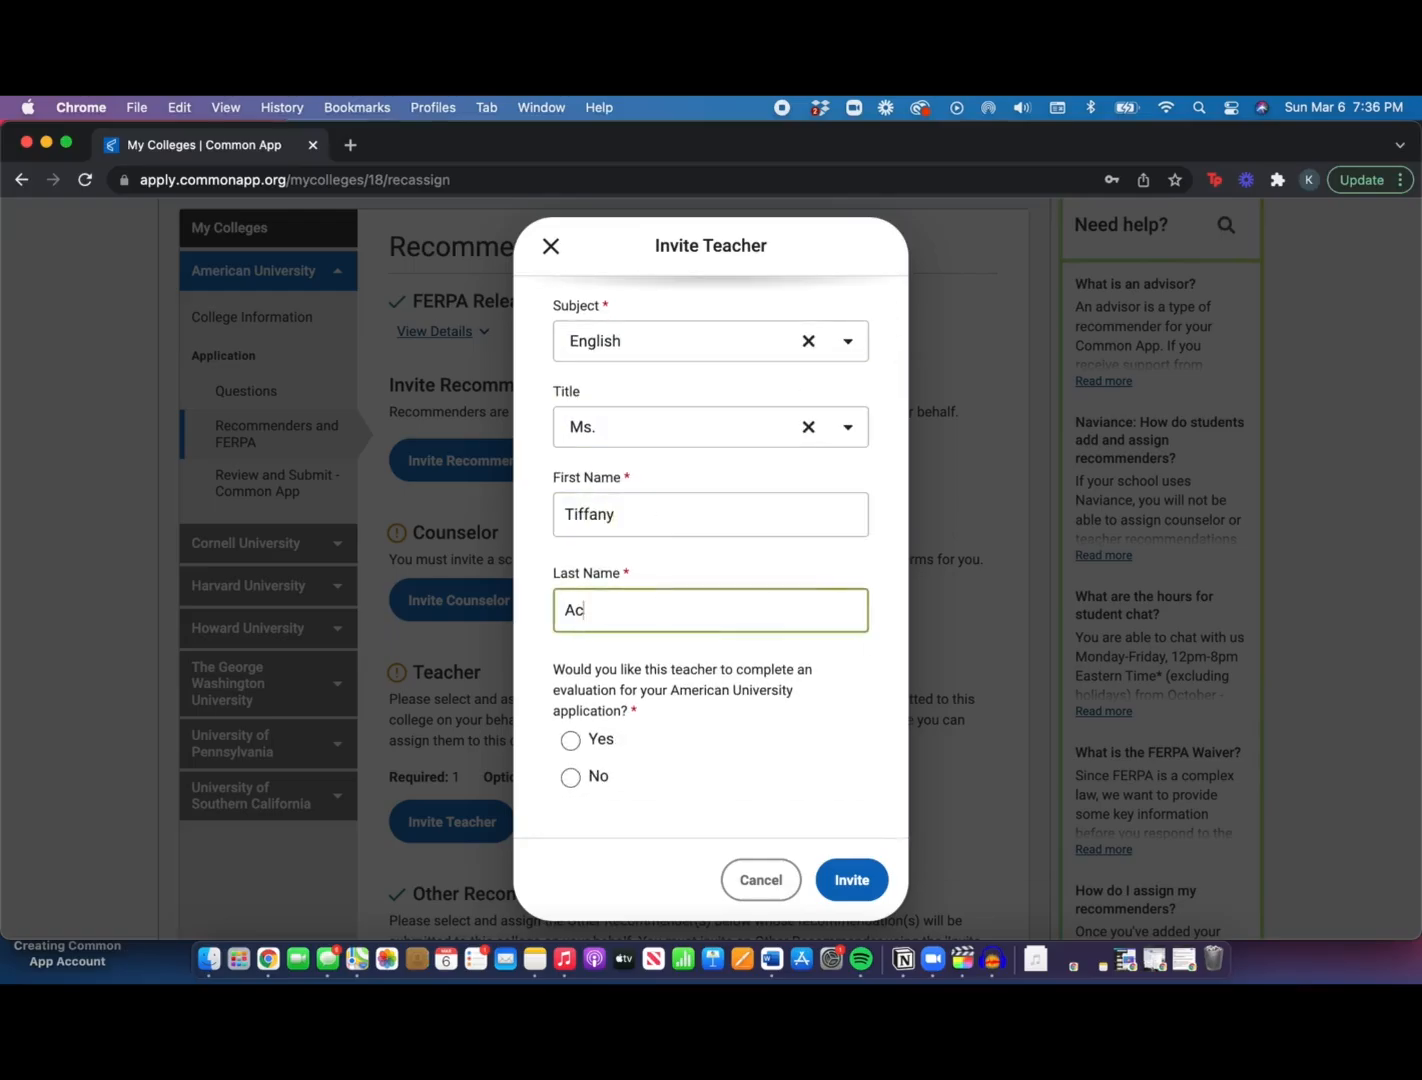
left_click(720, 742)
left_click(852, 880)
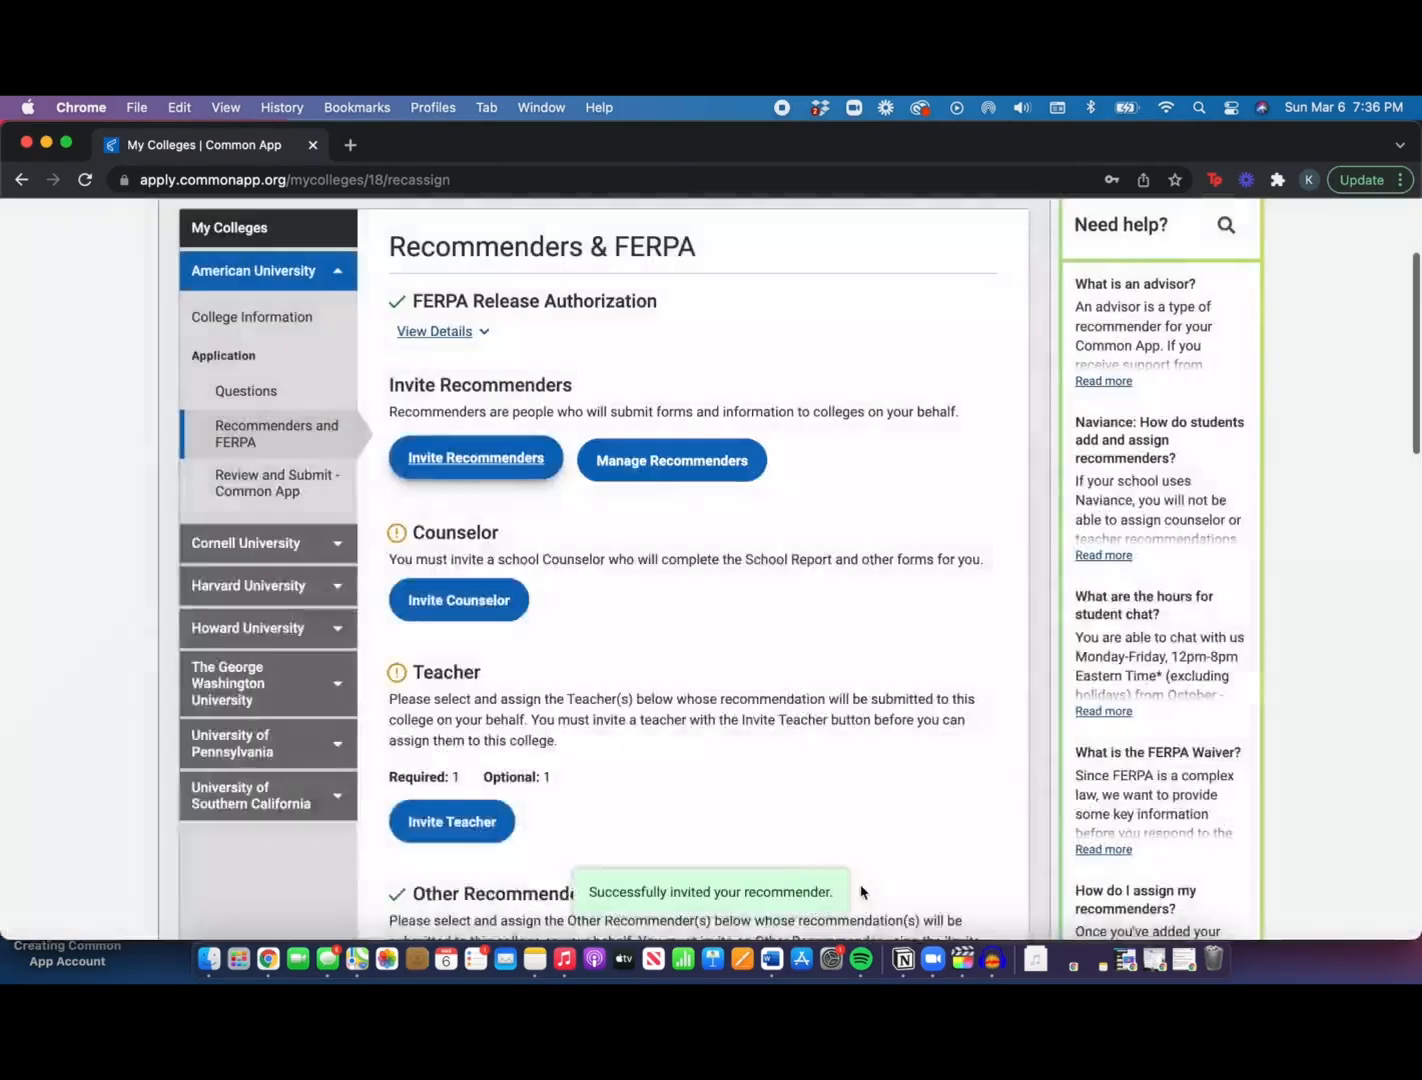
scroll(645, 739, "down", 1)
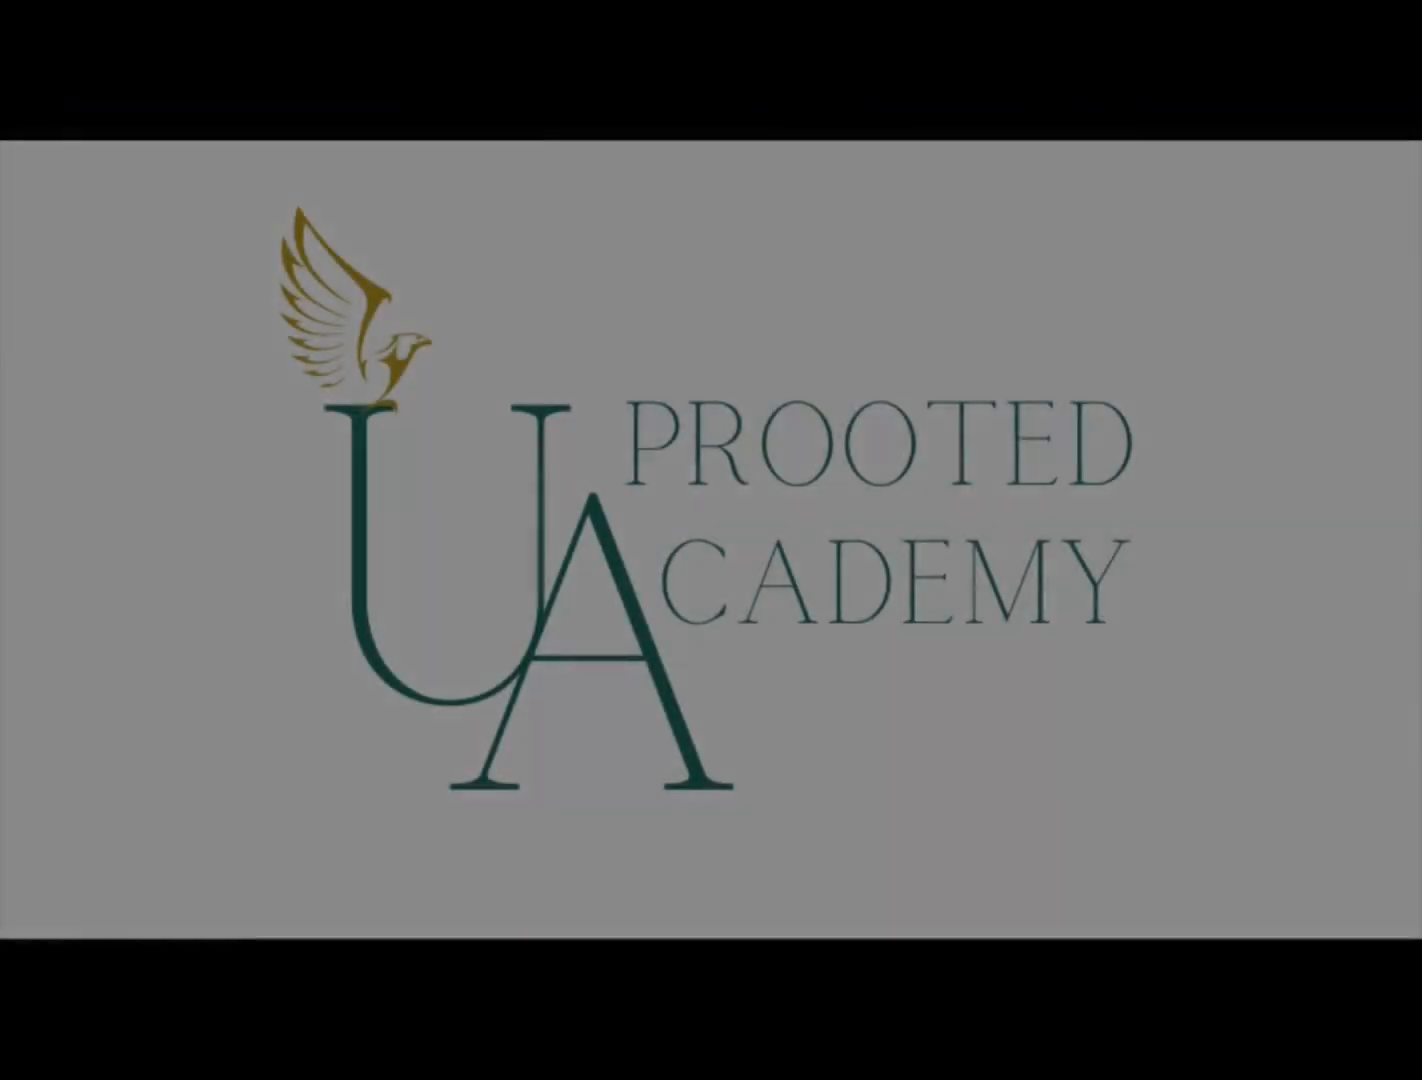